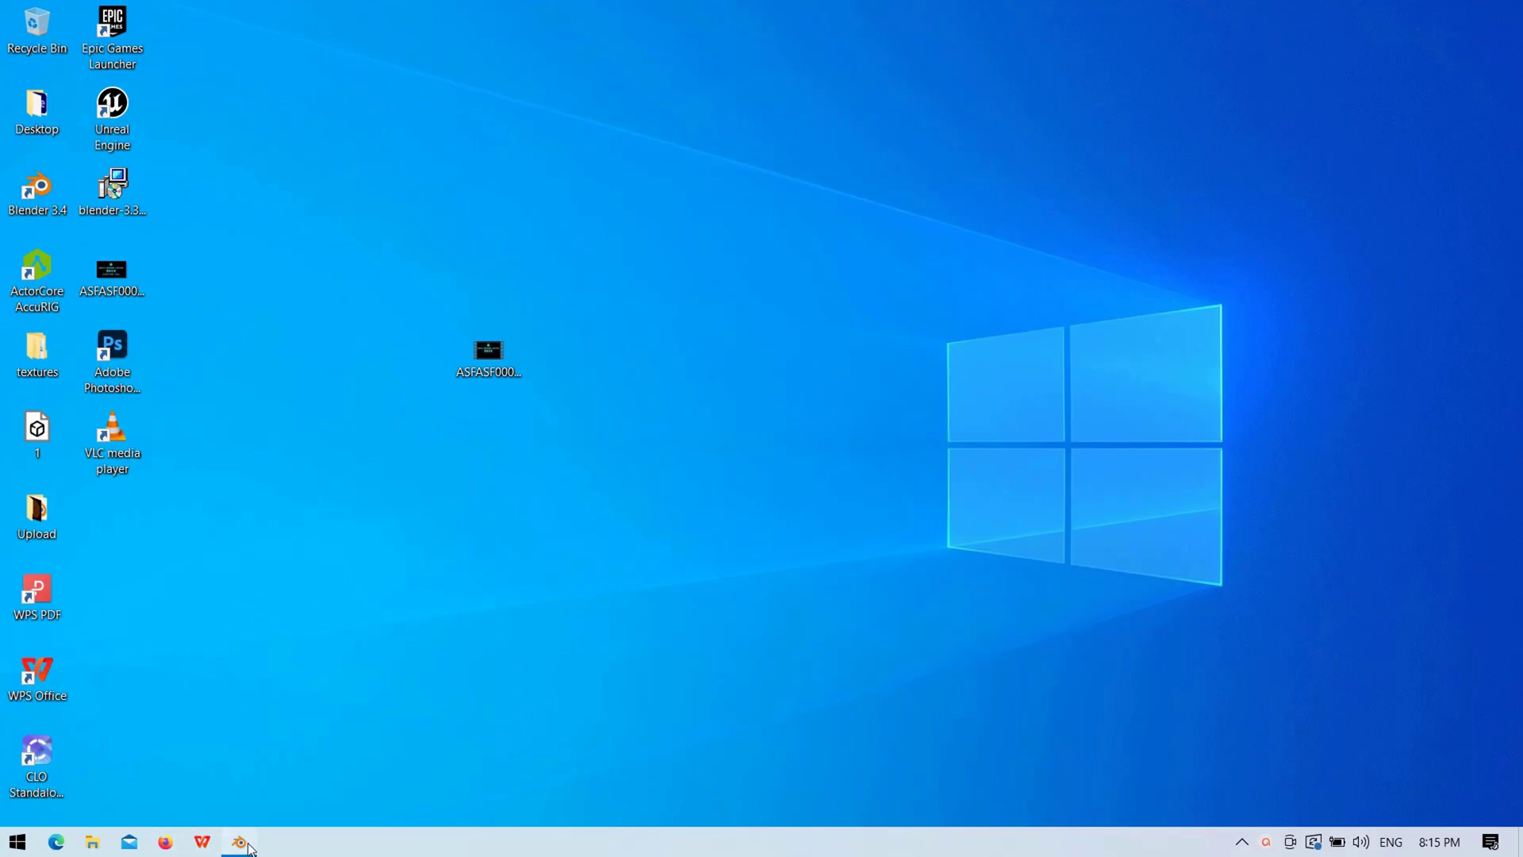
# Step: Delete the default camera and light from Blender's scene, leaving only the cube
pyautogui.click(248, 847)
pyautogui.moveTo(933, 333); pyautogui.dragTo(487, 463)
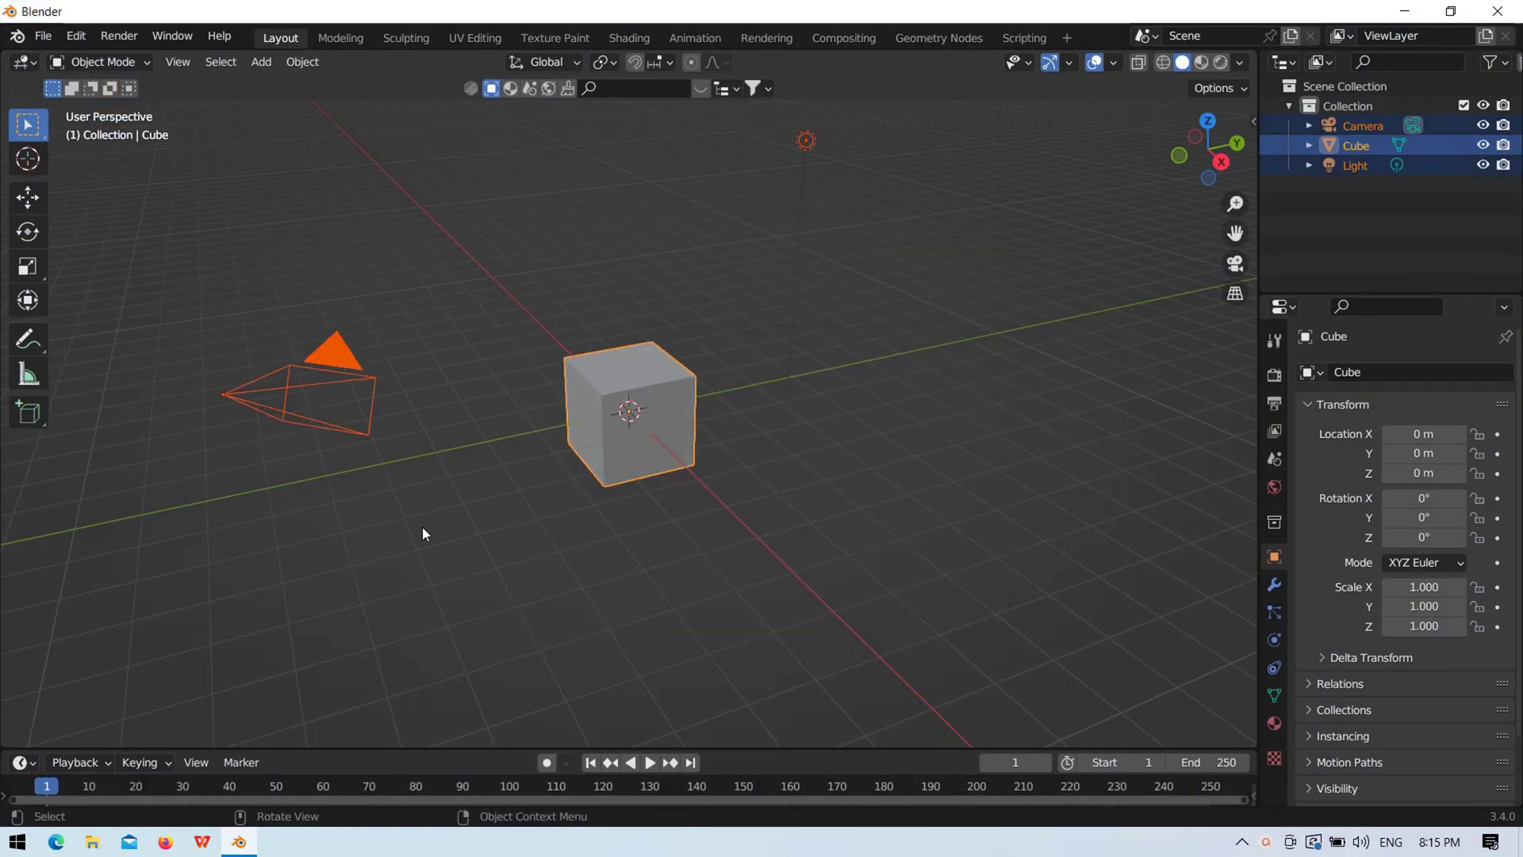
pyautogui.click(469, 375)
pyautogui.press('Delete')
pyautogui.click(805, 141)
pyautogui.press('Delete')
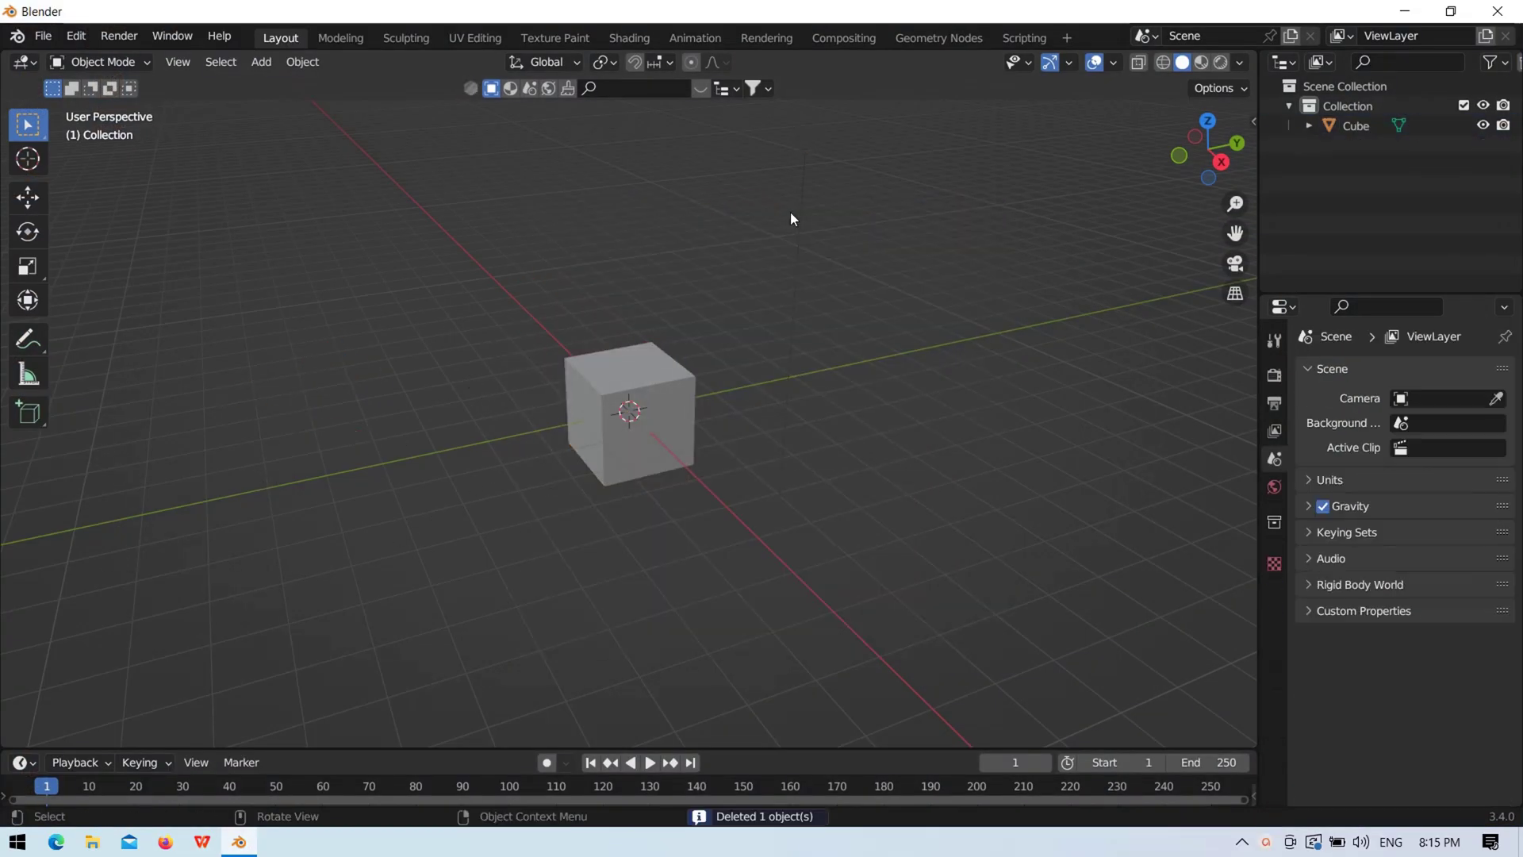
# Step: Set the scene's Unit System to Imperial in Scene Properties > Units
pyautogui.click(630, 413)
pyautogui.click(1273, 459)
pyautogui.click(1330, 479)
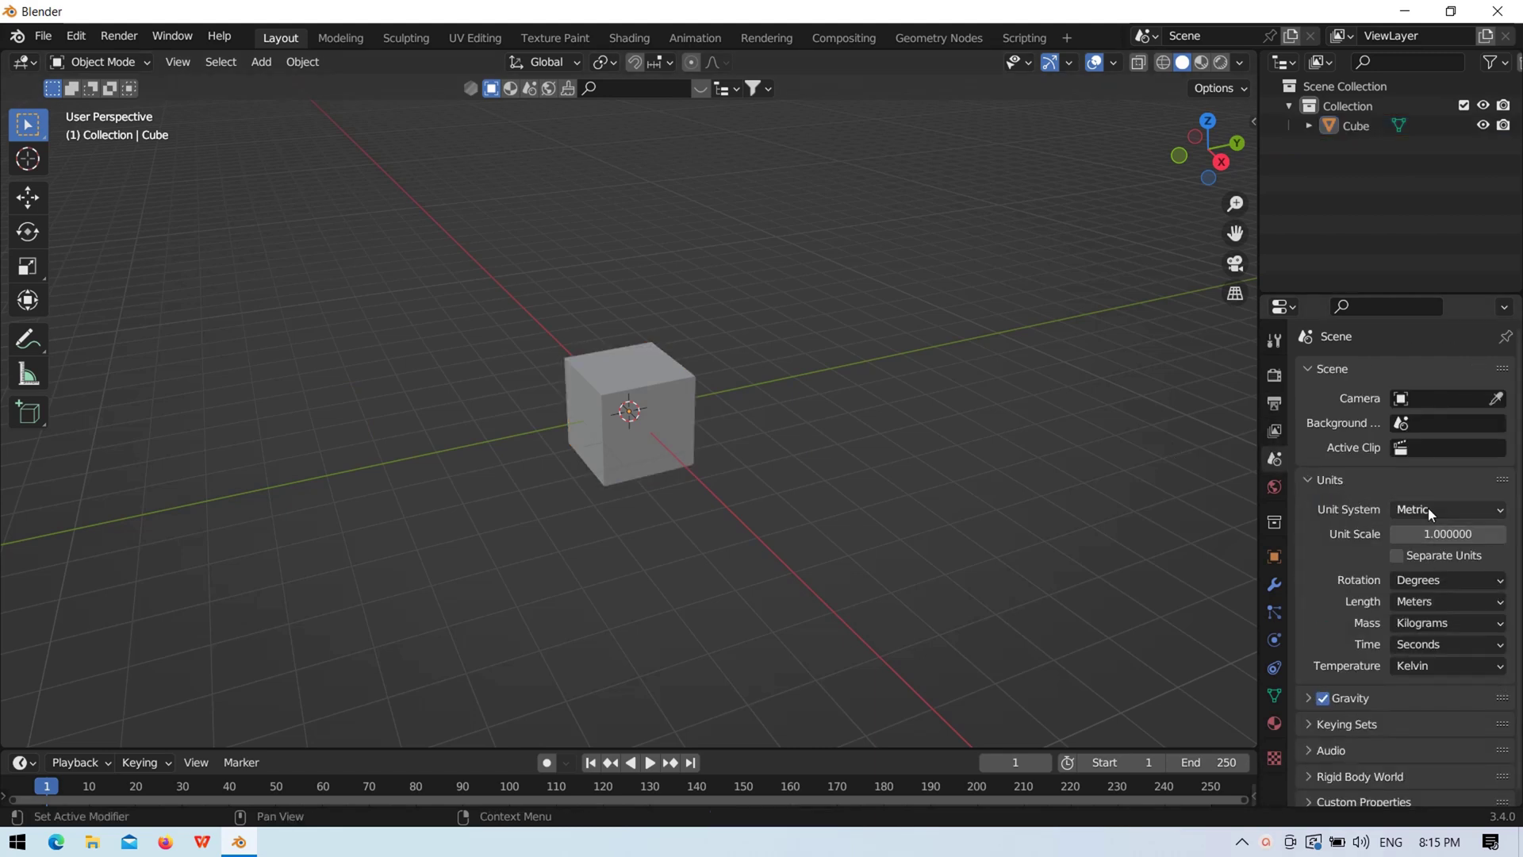
pyautogui.click(1447, 510)
pyautogui.click(1427, 567)
# Step: Set the cube's dimensions to 10 ft X, 20 ft Y and 1 ft Z in the N-panel
pyautogui.press('n')
pyautogui.click(1153, 466)
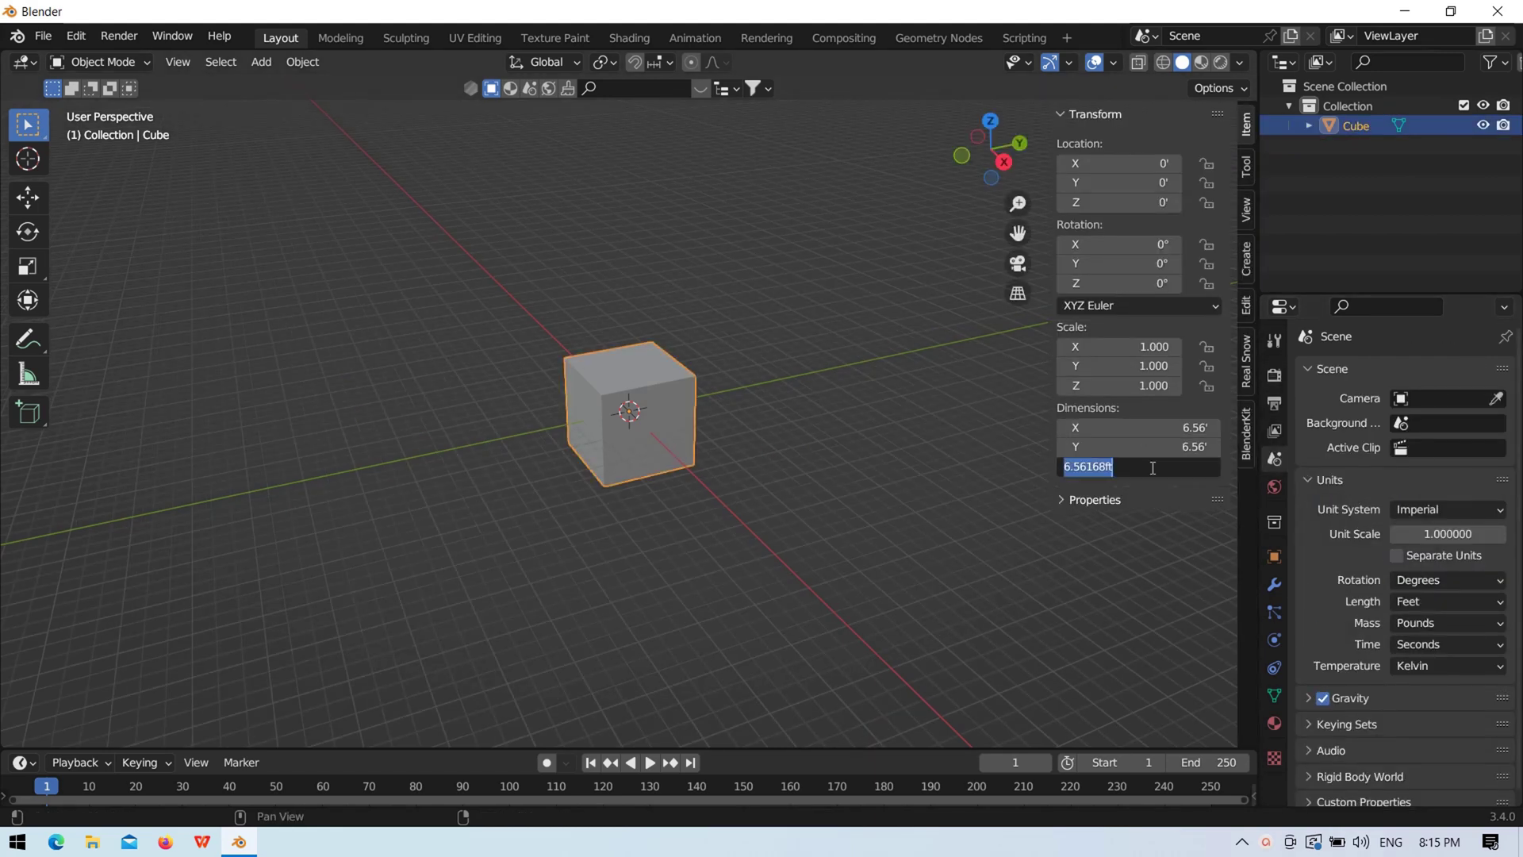
pyautogui.write('1')
pyautogui.hotkey('shift', 'Tab')
pyautogui.write('15')
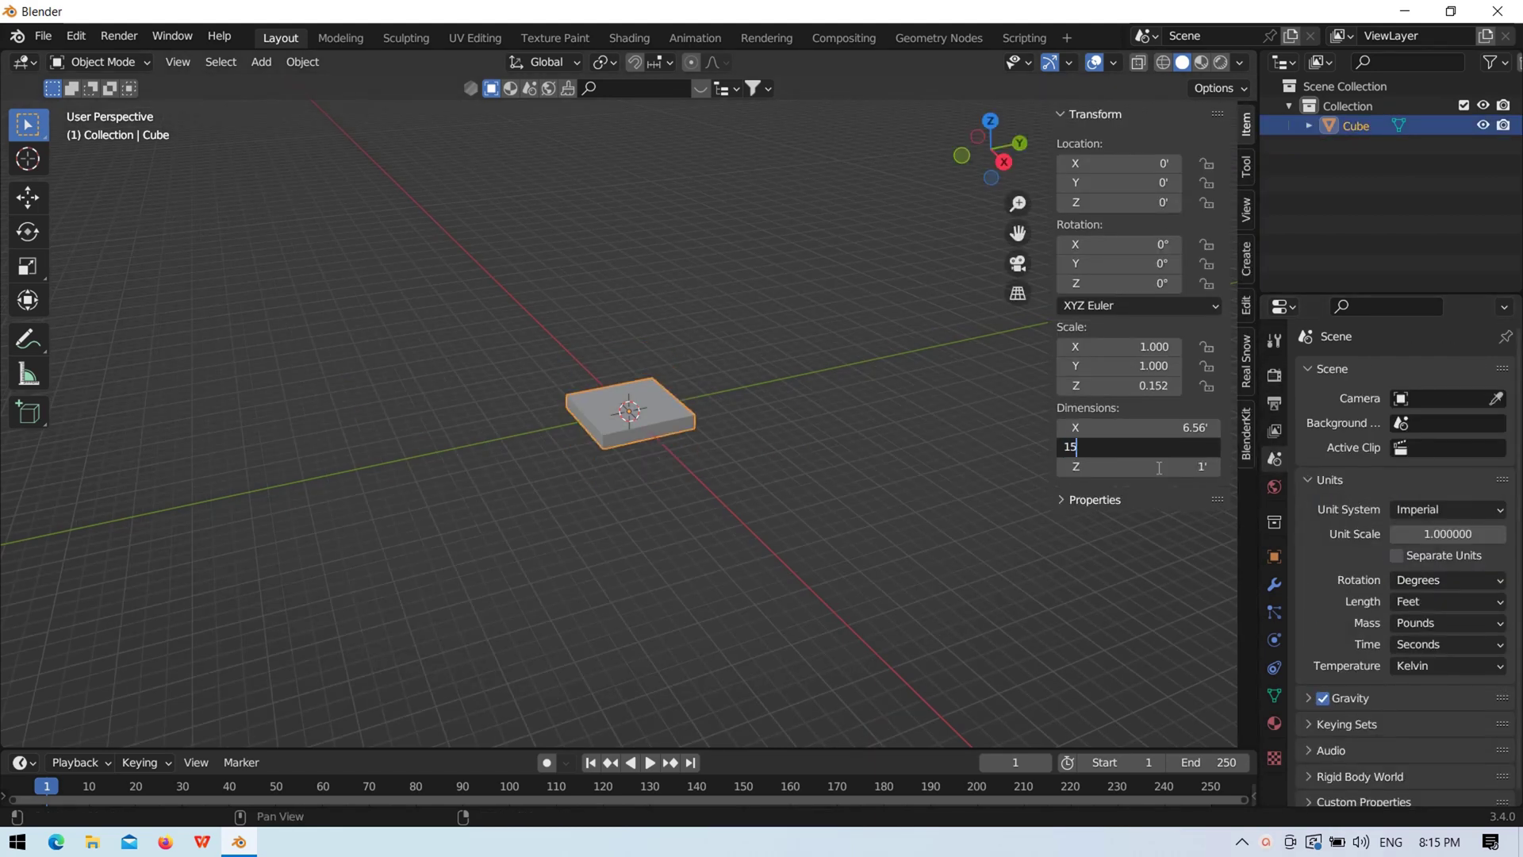
pyautogui.hotkey('shift', 'Tab')
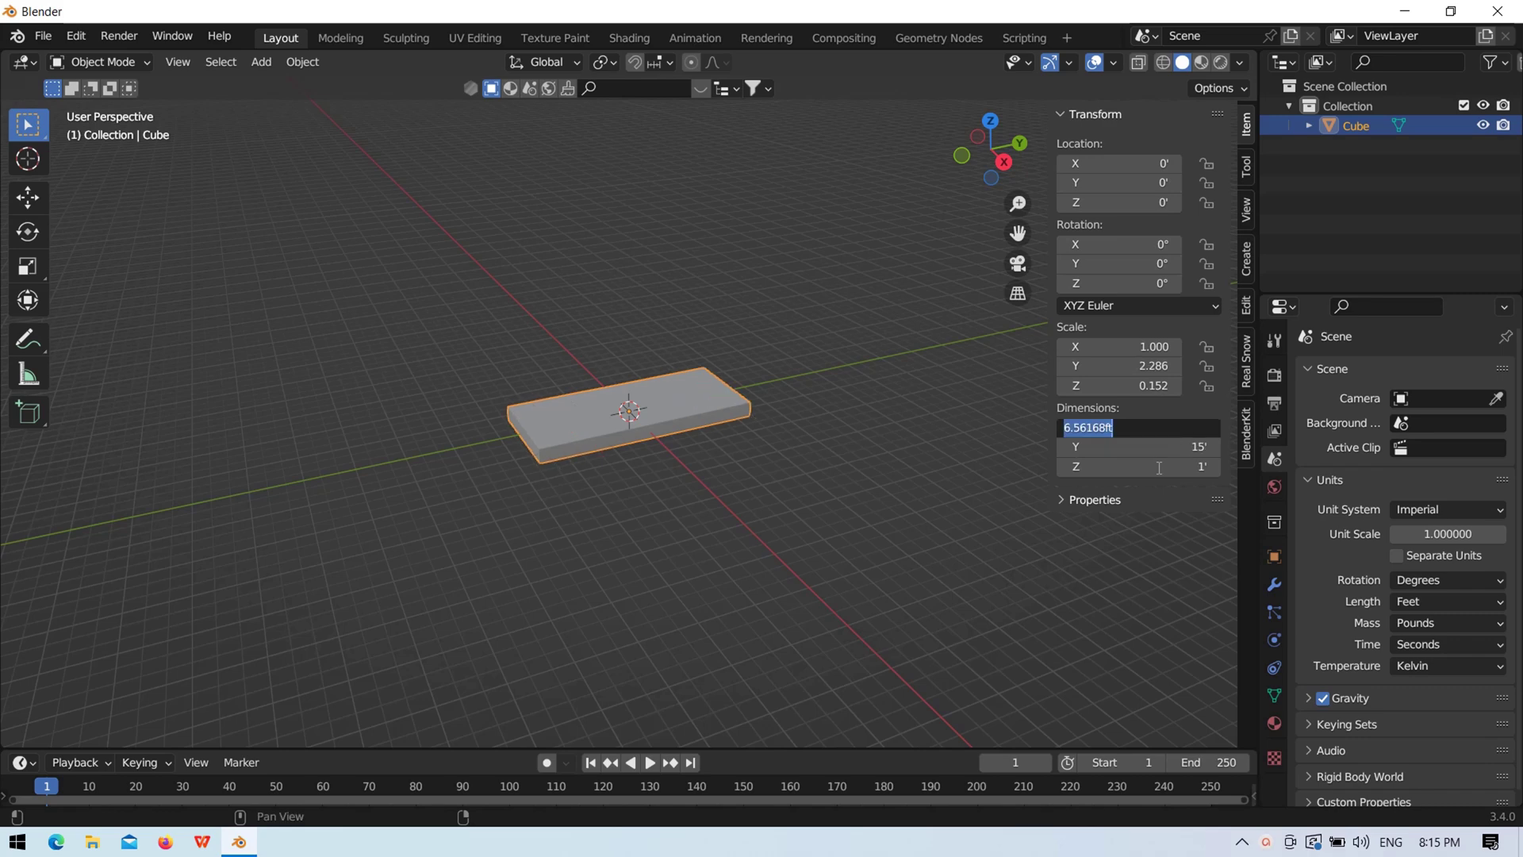
pyautogui.write("10'")
pyautogui.press('Return')
pyautogui.click(1158, 447)
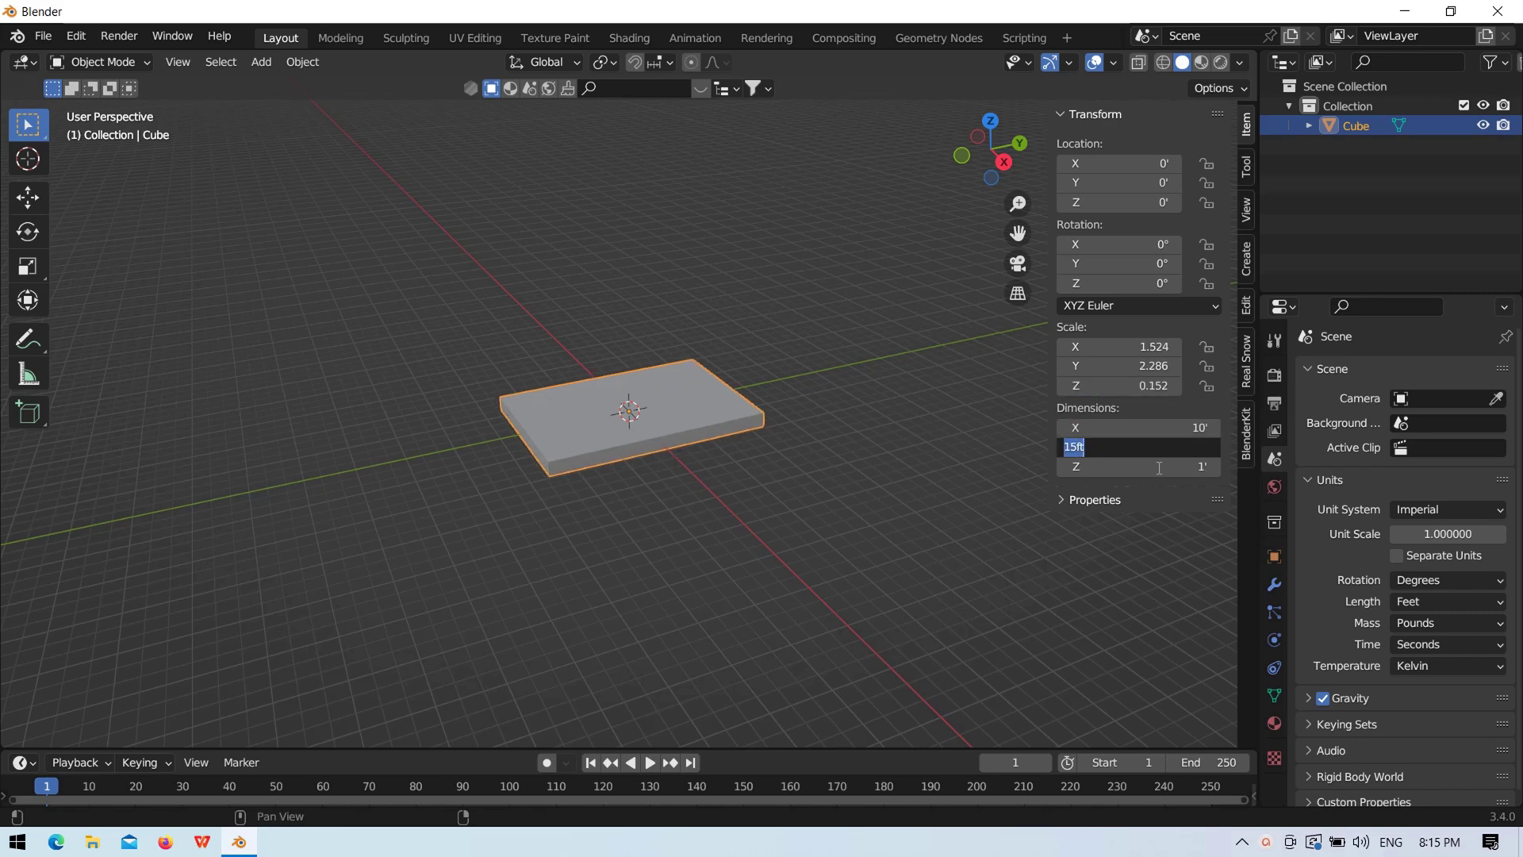
pyautogui.write('20')
pyautogui.press('Return')
# Step: Orbit along the plate, reselect it and enter Edit Mode
pyautogui.click(875, 503)
pyautogui.moveTo(876, 502)
pyautogui.mouseDown(button='middle')
pyautogui.moveTo(635, 463)
pyautogui.moveTo(827, 479)
pyautogui.mouseUp(button='middle')
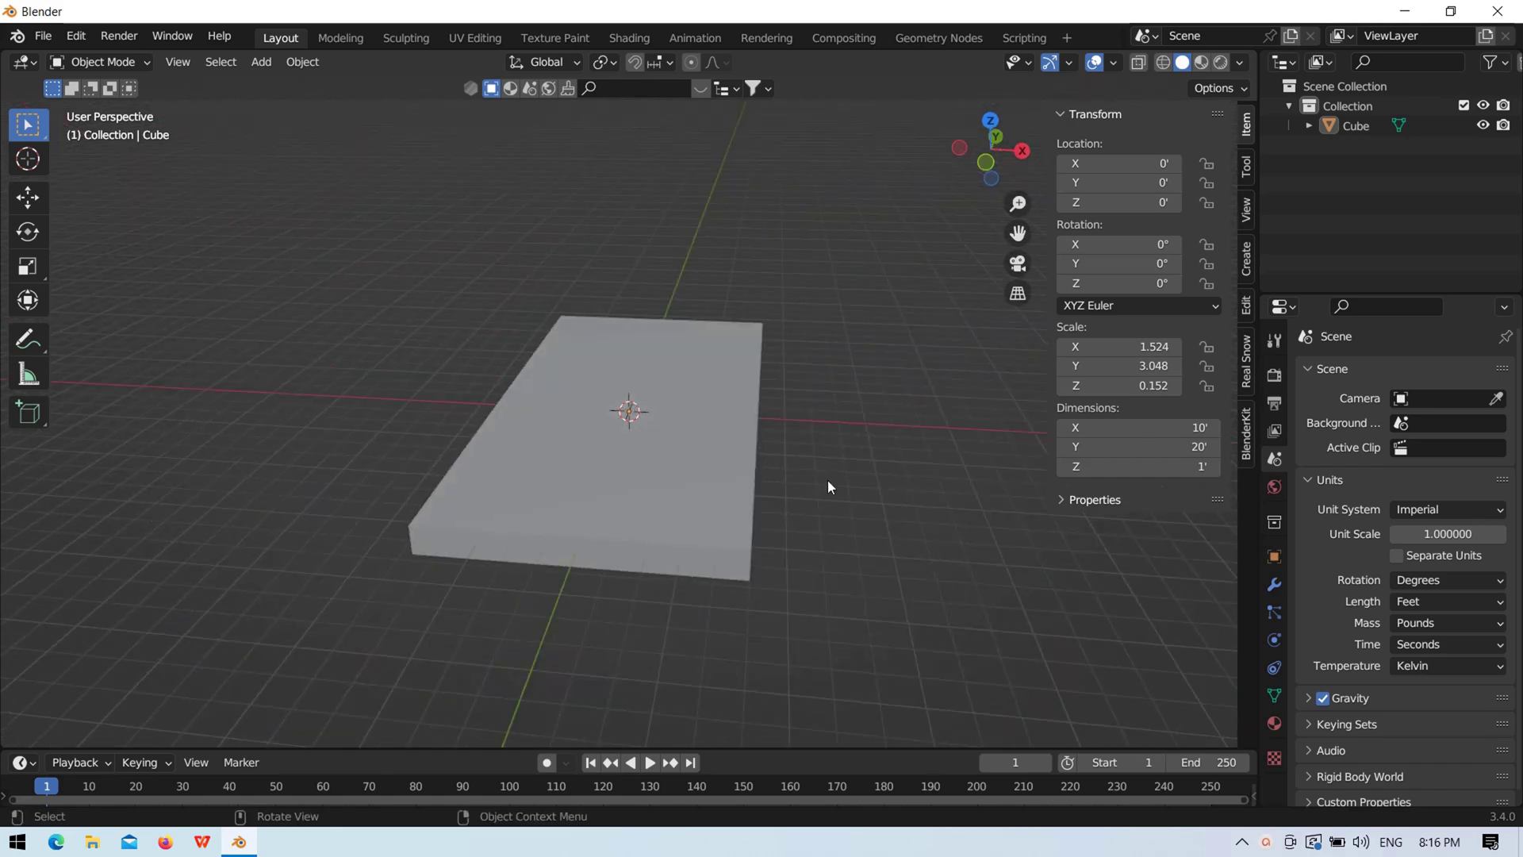
pyautogui.click(655, 486)
pyautogui.press('Tab')
# Step: Add a loop cut across the plate near its far end in top view
pyautogui.scroll(1, 706, 430)
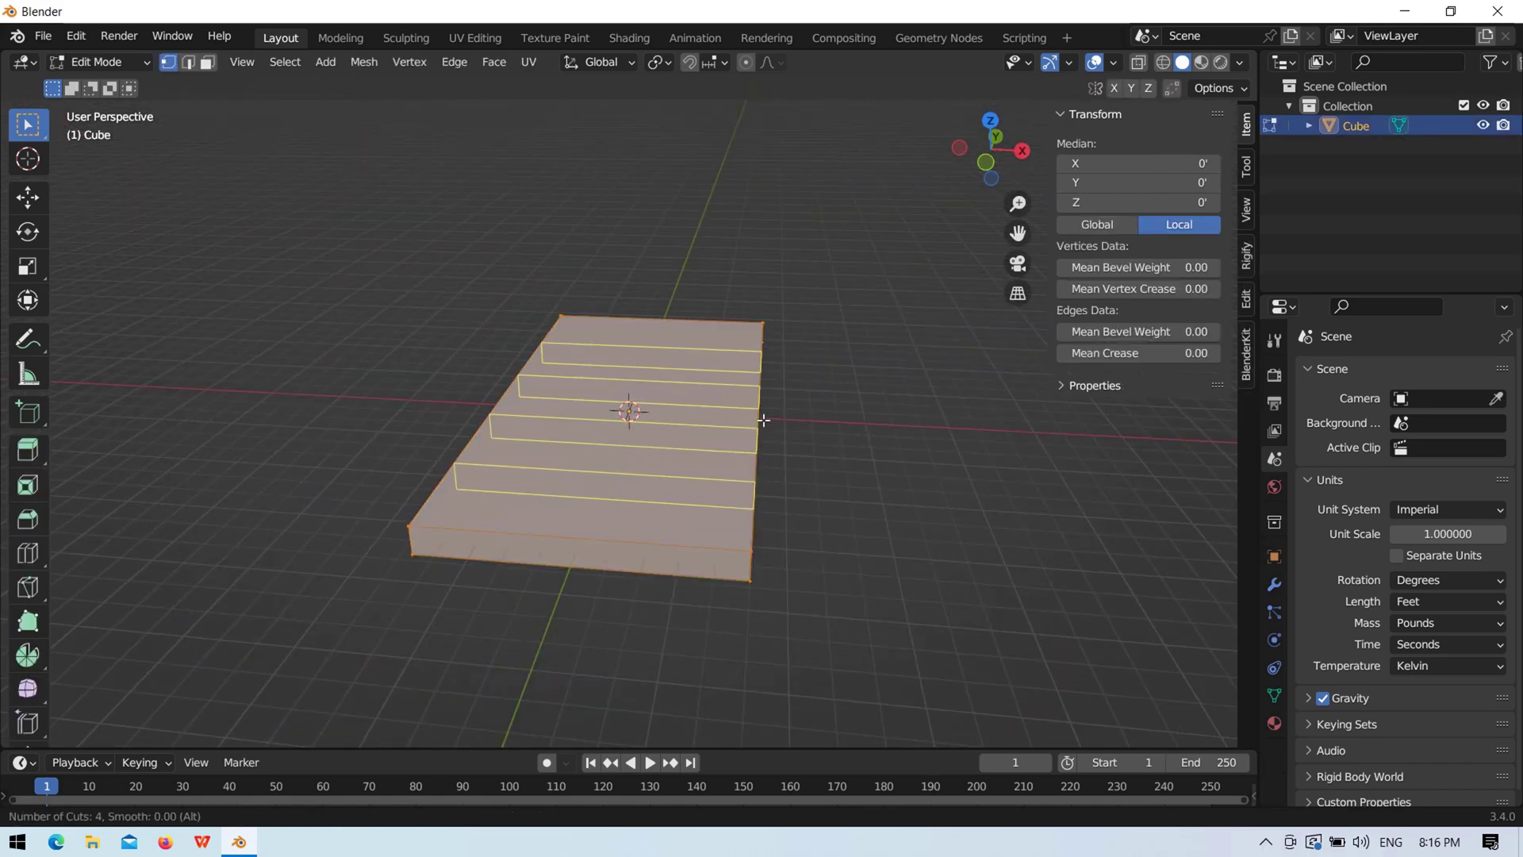
pyautogui.scroll(-1, 773, 388)
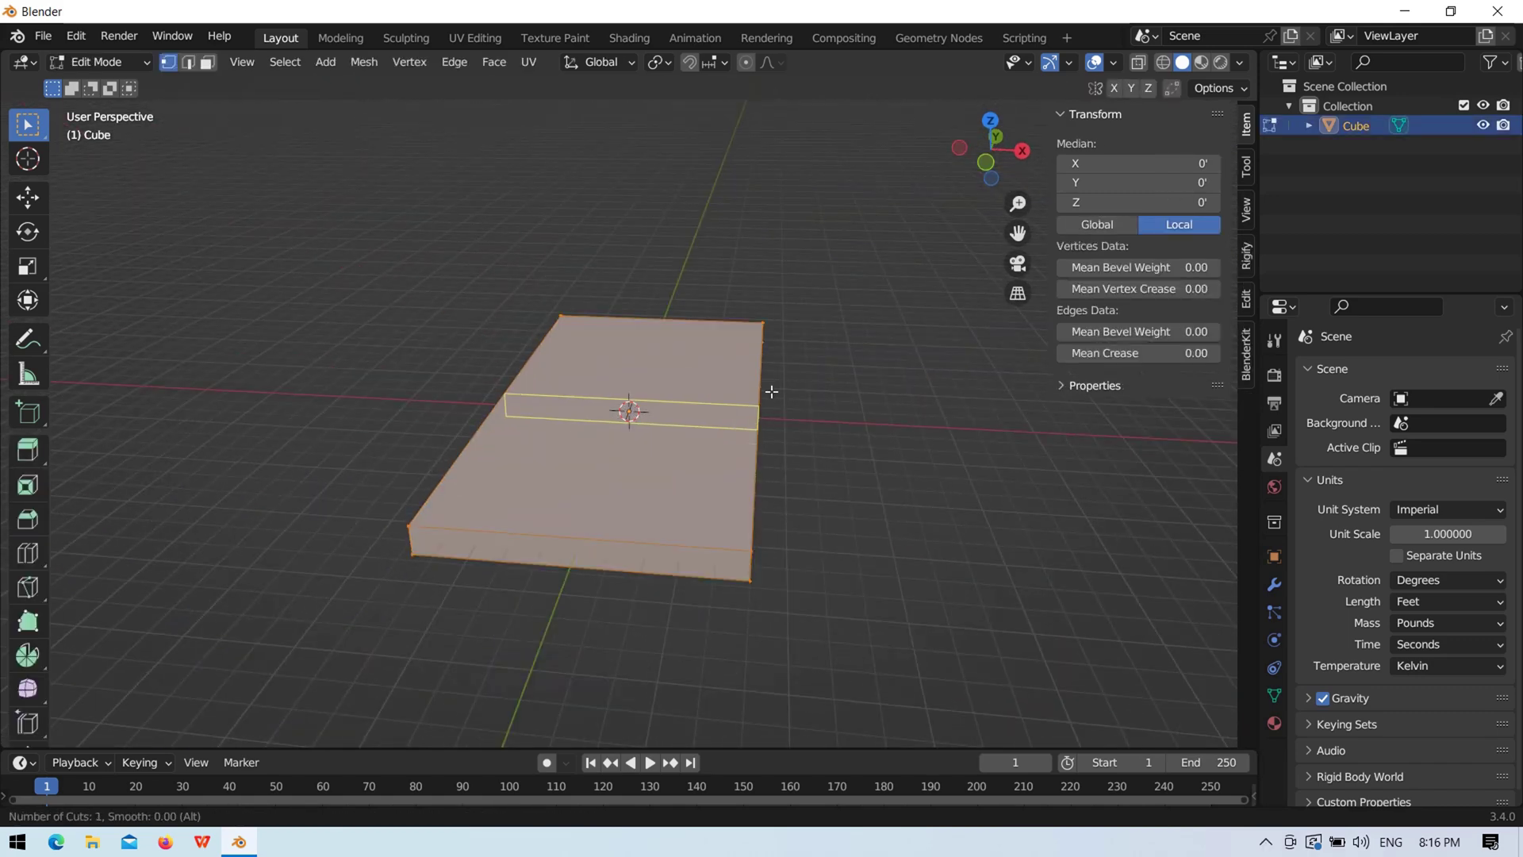
pyautogui.press('KP_7')
pyautogui.click(734, 421)
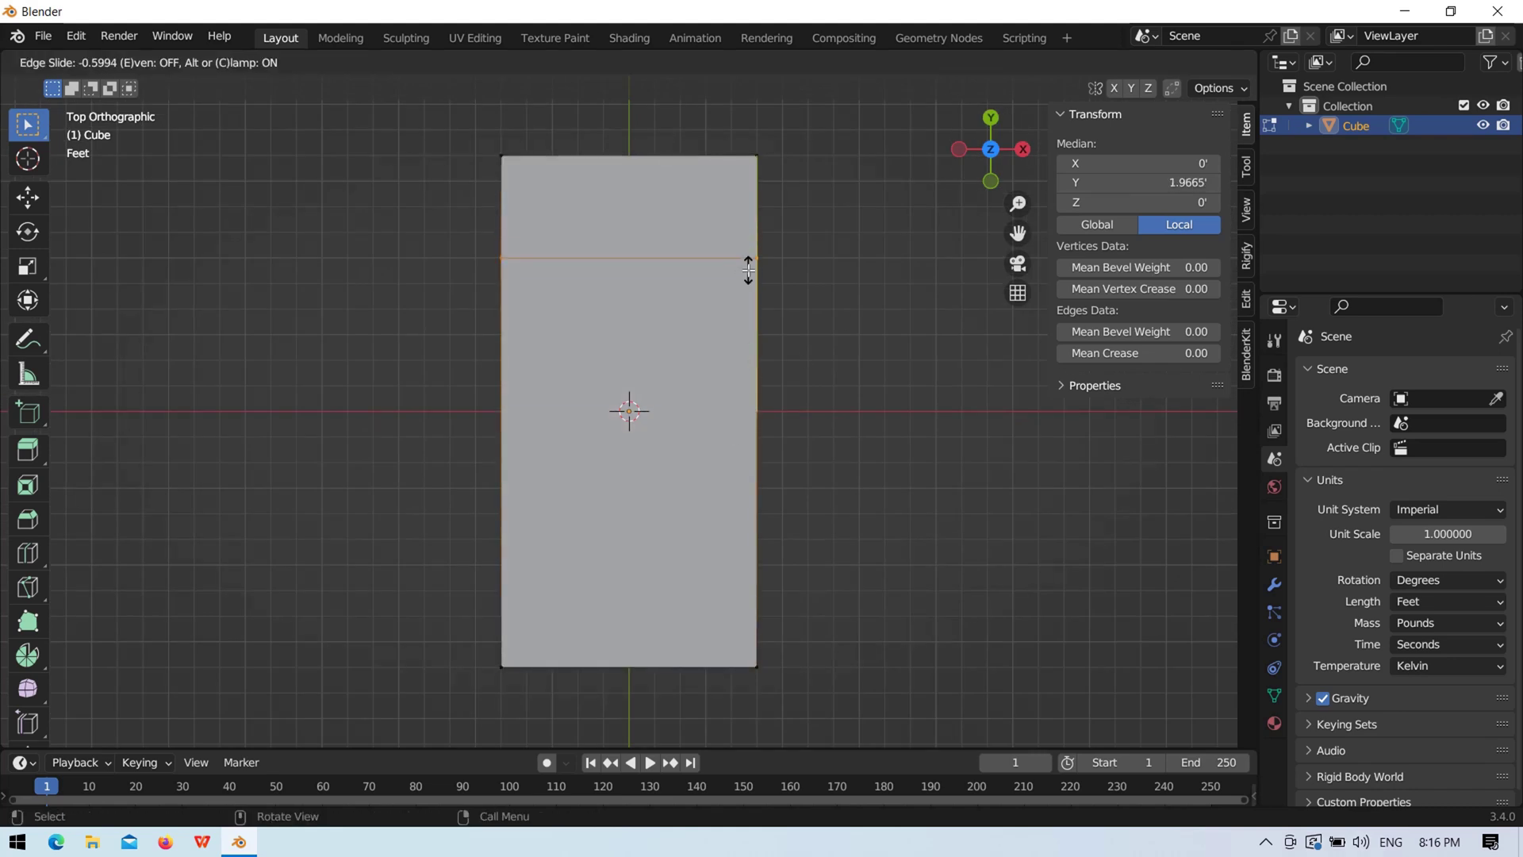
pyautogui.click(748, 270)
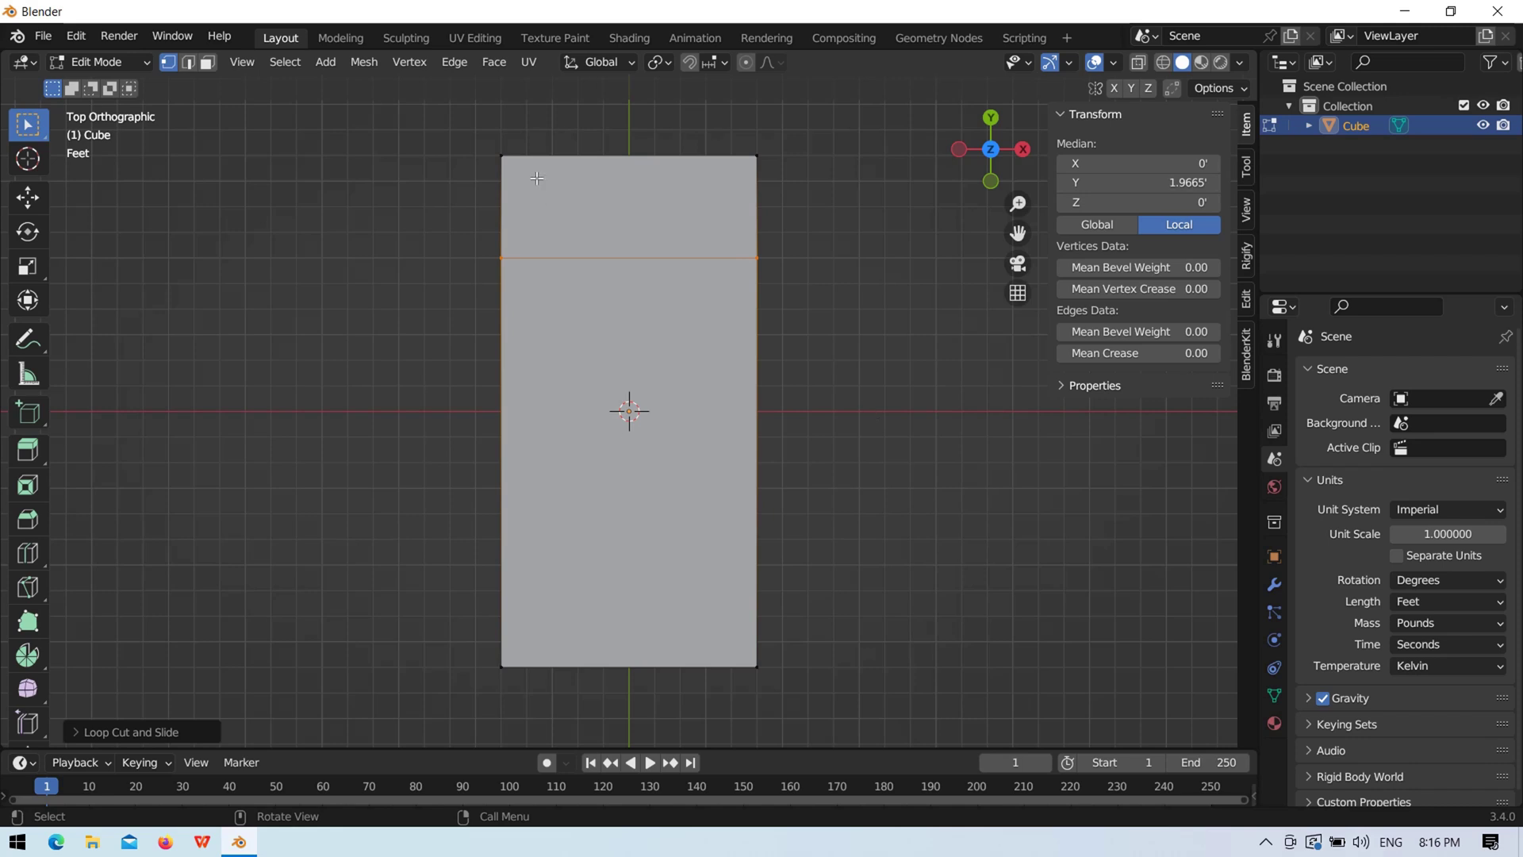
# Step: Select the far-end vertices using see-through shading
pyautogui.click(1160, 64)
pyautogui.moveTo(458, 143); pyautogui.dragTo(549, 284)
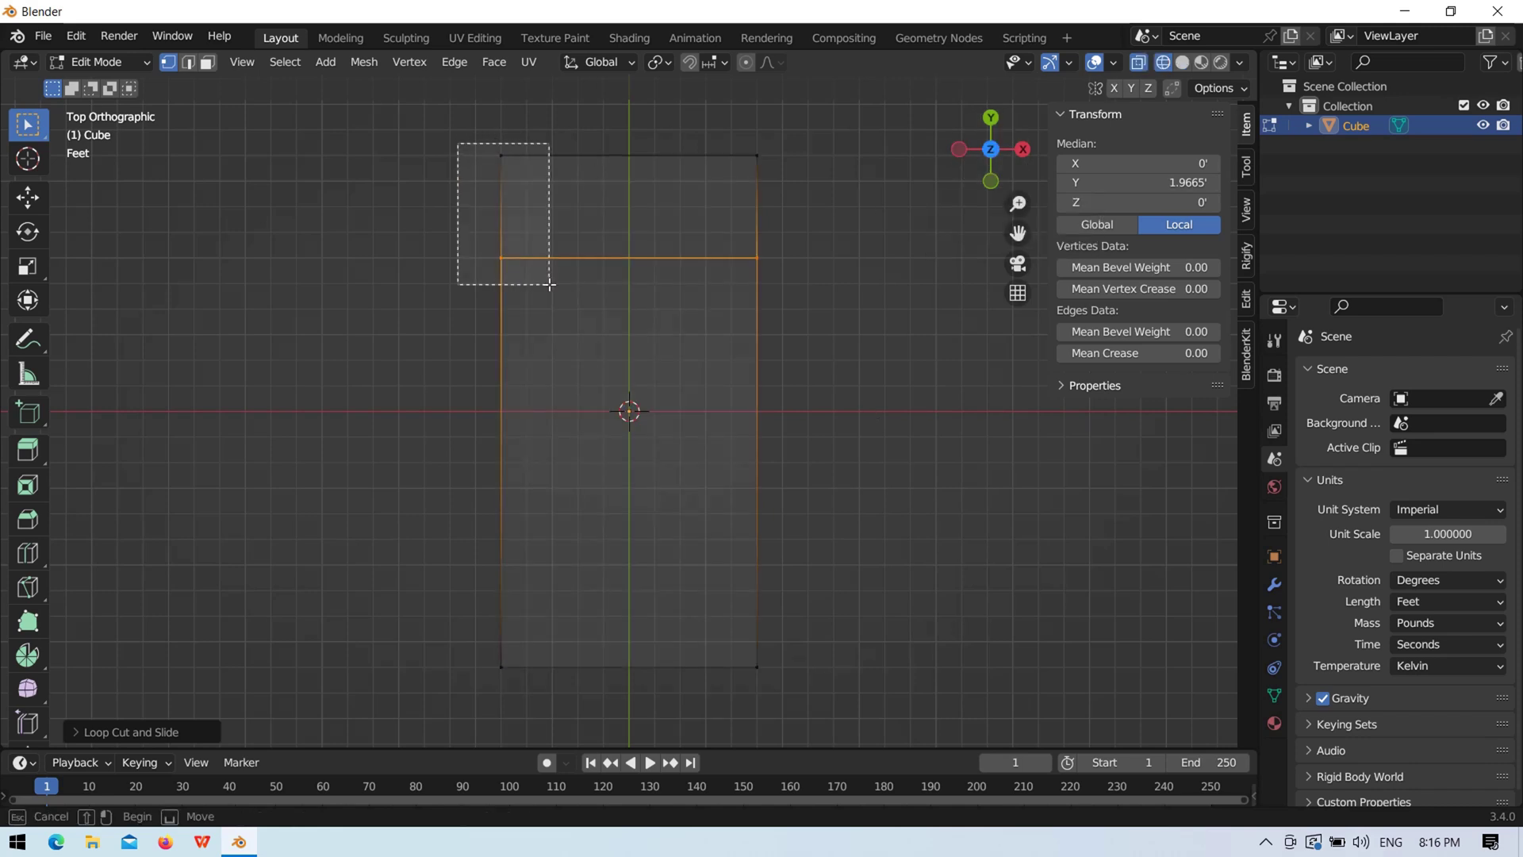
pyautogui.keyDown('shift'); pyautogui.moveTo(775, 125); pyautogui.dragTo(797, 288); pyautogui.keyUp('shift')
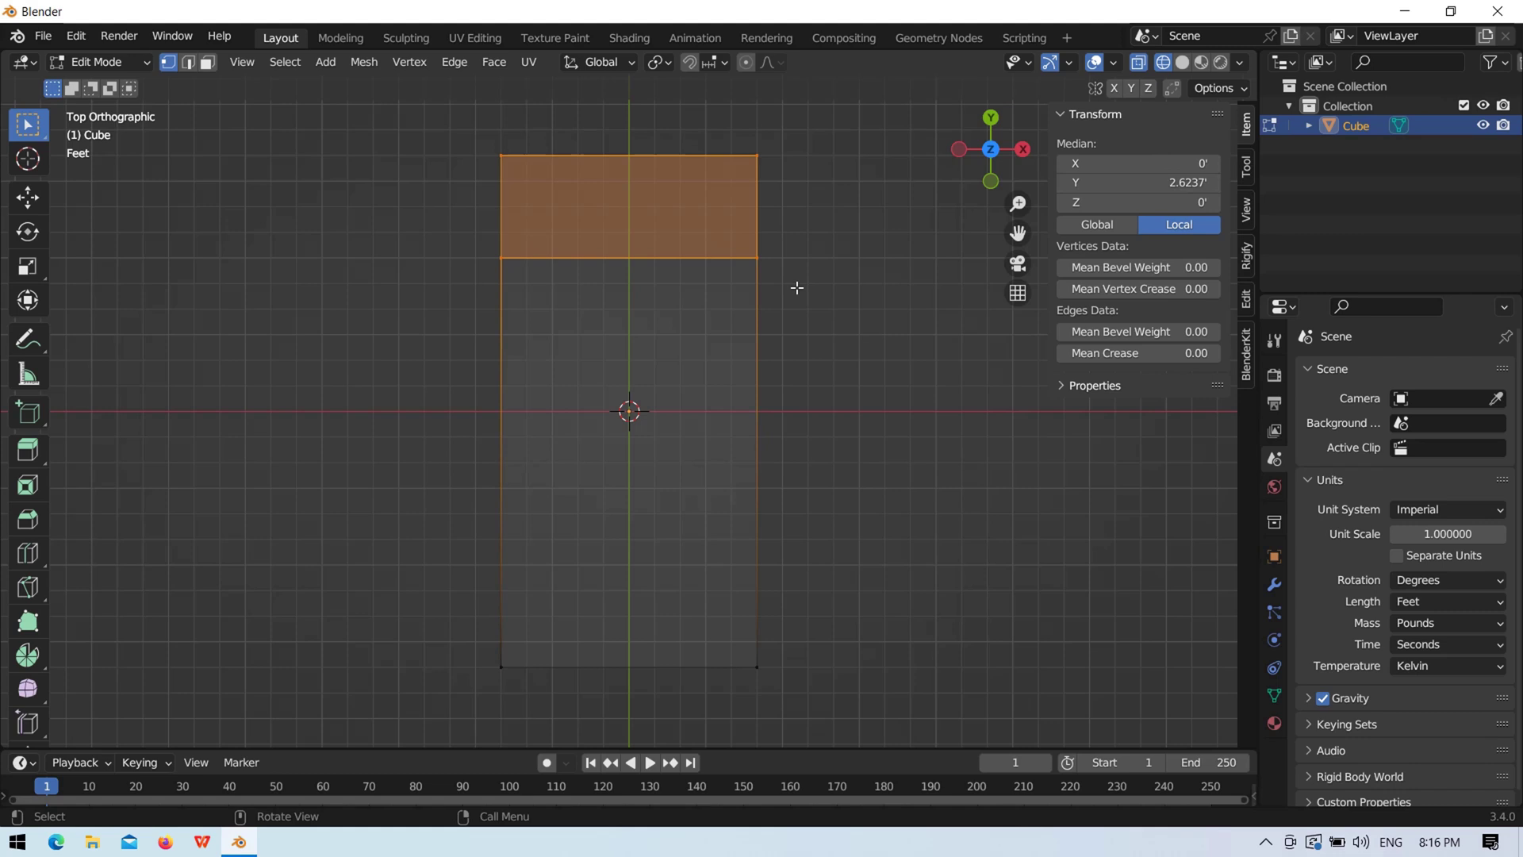
pyautogui.hotkey('shift', 'z')
# Step: Extrude the far-end face and scale it sideways into a crossbar about 21.9 ft wide
pyautogui.press('e')
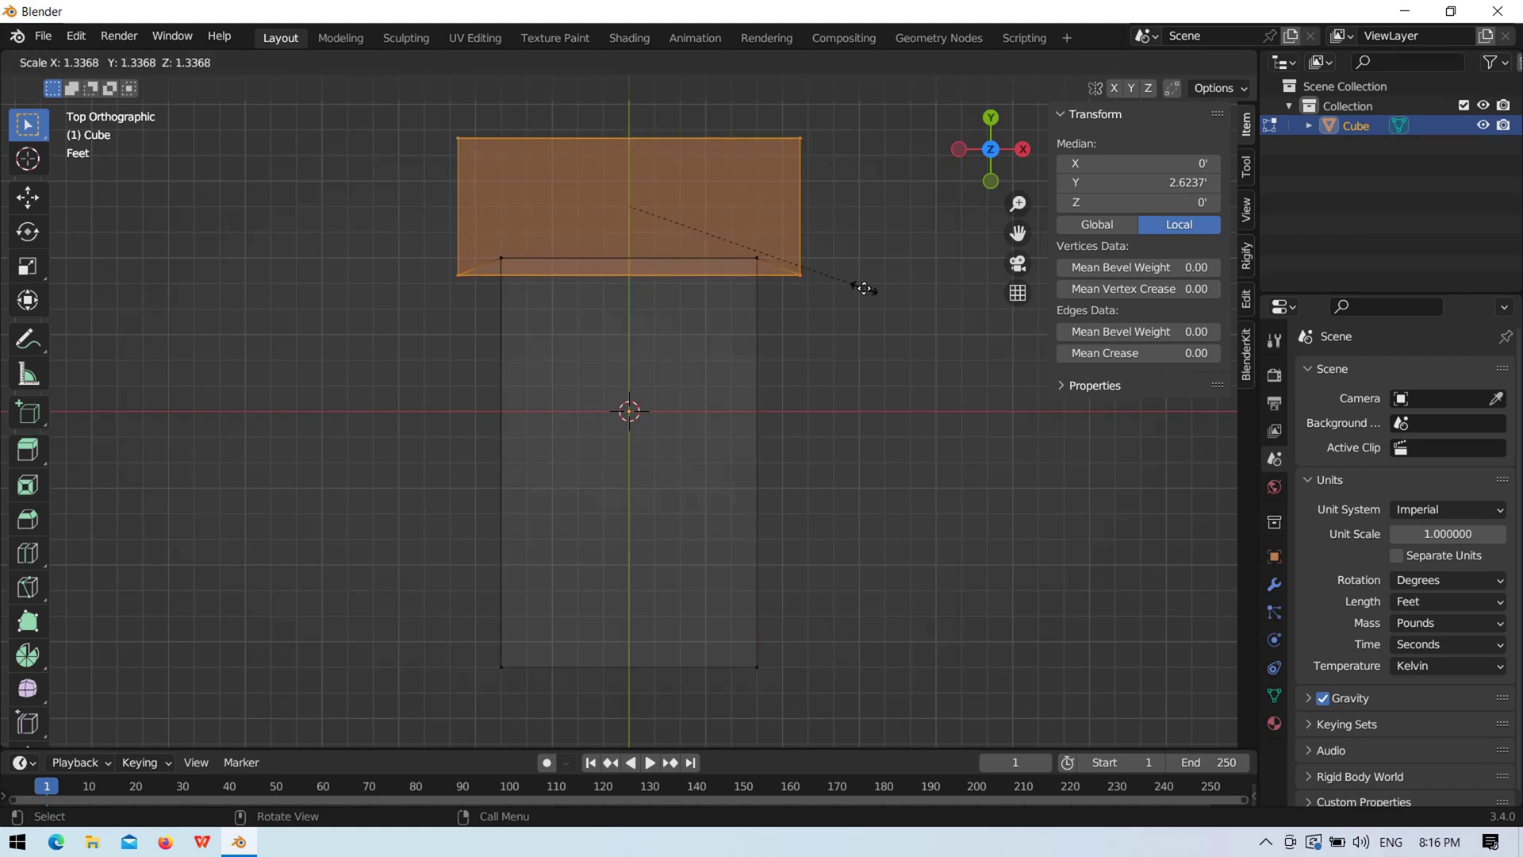
pyautogui.rightClick(863, 288)
pyautogui.click(20, 272)
pyautogui.moveTo(698, 207); pyautogui.dragTo(799, 225)
pyautogui.click(884, 367)
pyautogui.press('Tab')
pyautogui.hotkey('shift', 'z')
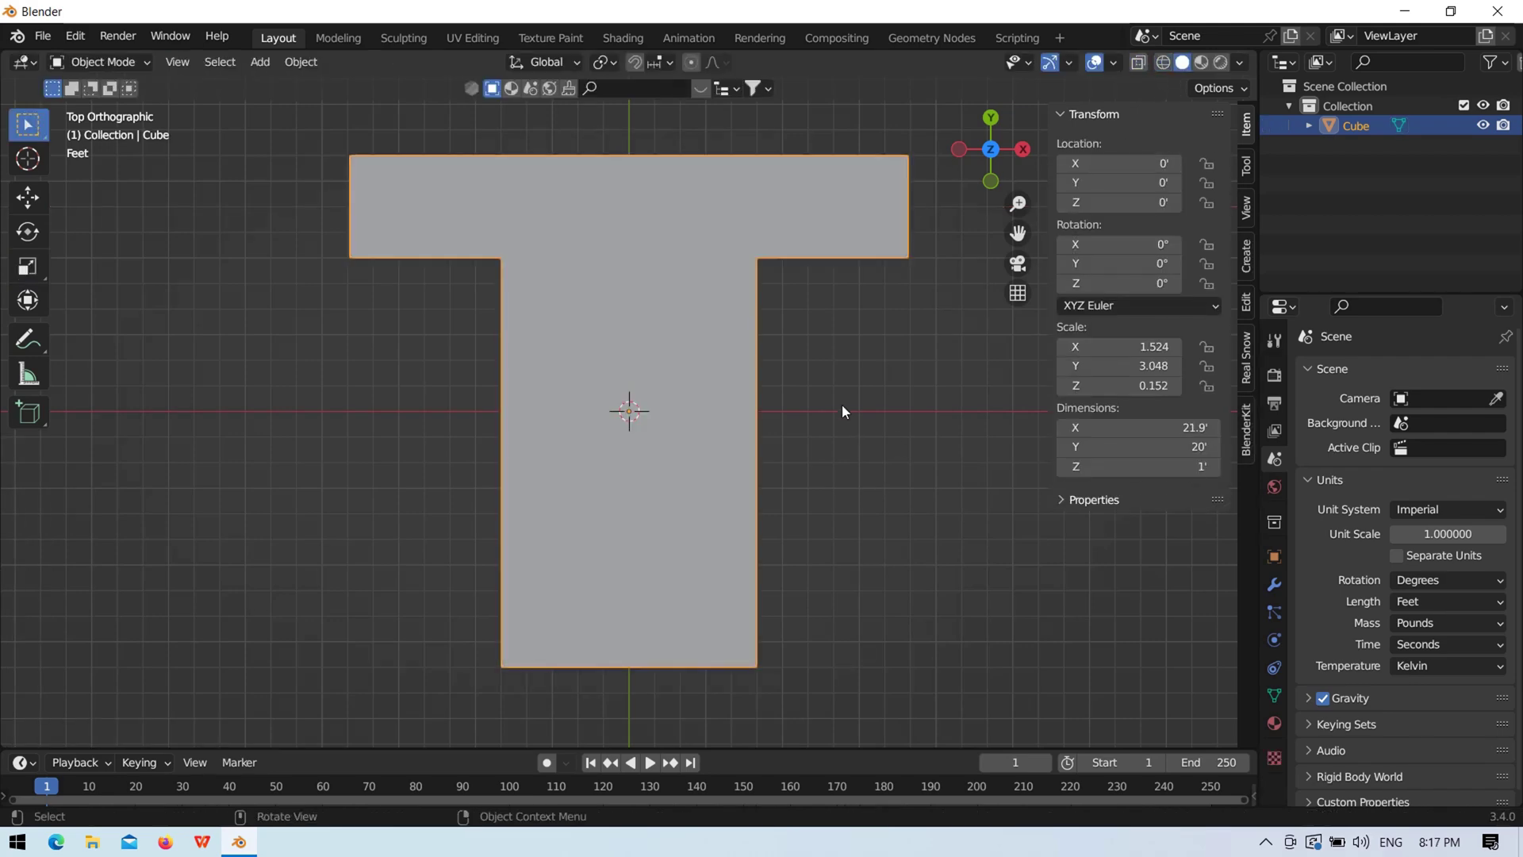
# Step: Try extruding a wall up from the left arm's edge, then undo it
pyautogui.moveTo(912, 515)
pyautogui.mouseDown(button='middle')
pyautogui.moveTo(892, 440)
pyautogui.moveTo(847, 468)
pyautogui.mouseUp(button='middle')
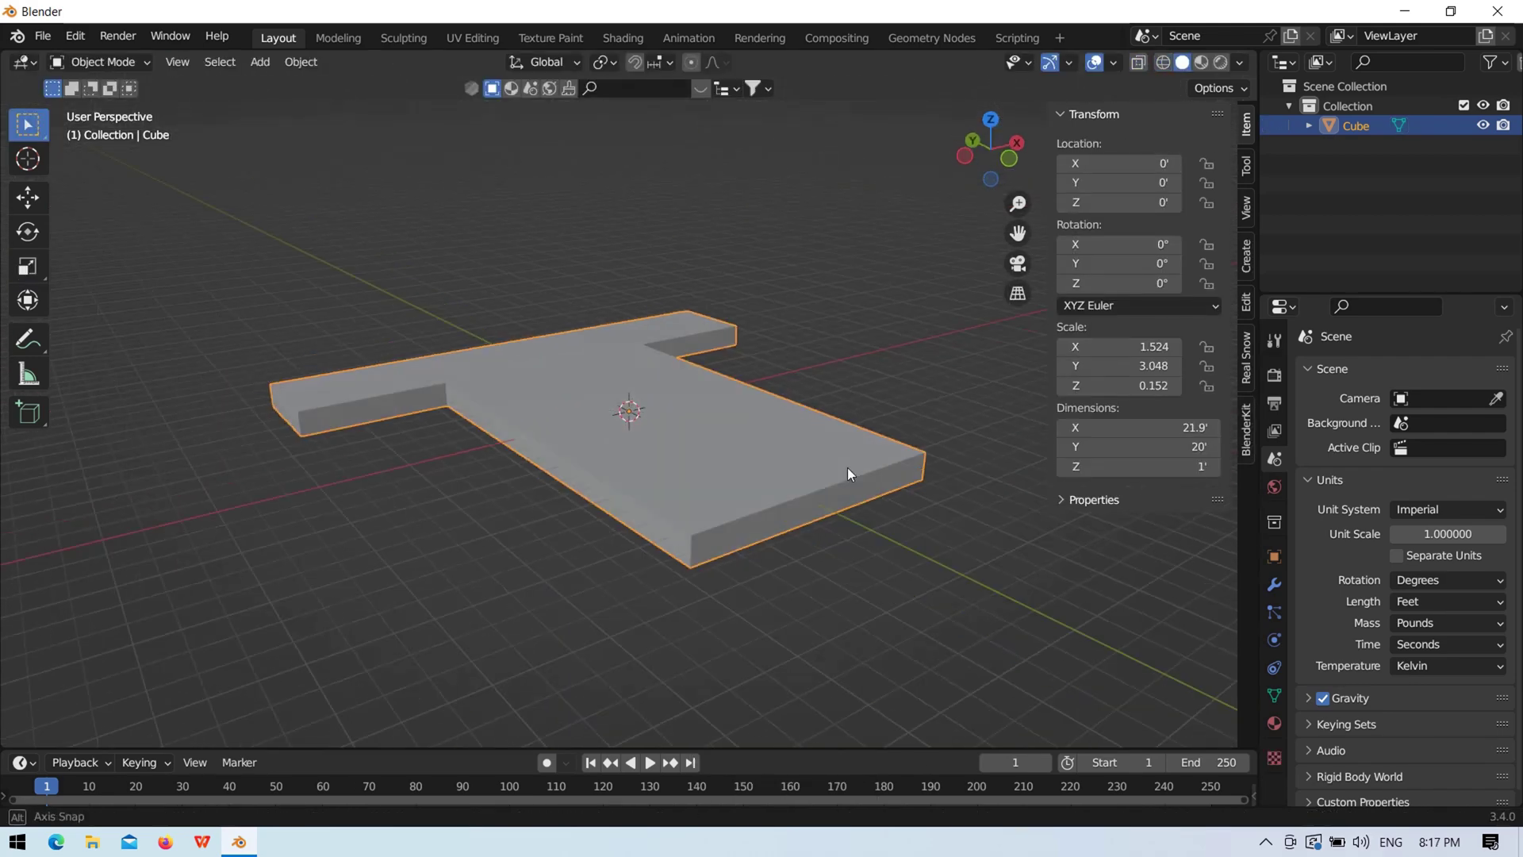
pyautogui.press('Tab')
pyautogui.moveTo(294, 404); pyautogui.dragTo(448, 381)
pyautogui.keyDown('shift'); pyautogui.click(292, 421); pyautogui.keyUp('shift')
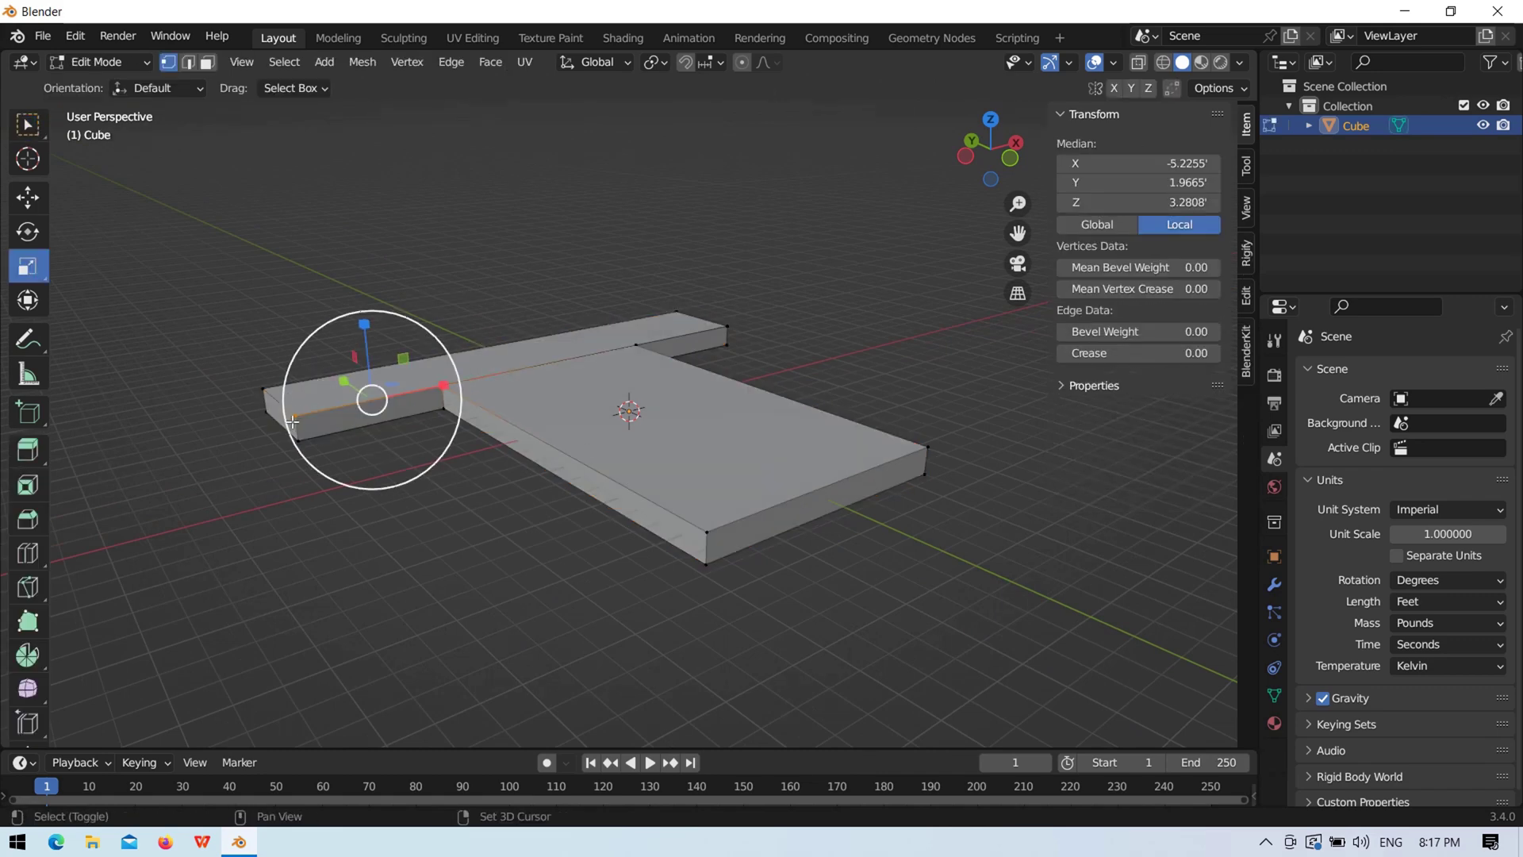
pyautogui.click(27, 197)
pyautogui.press('e')
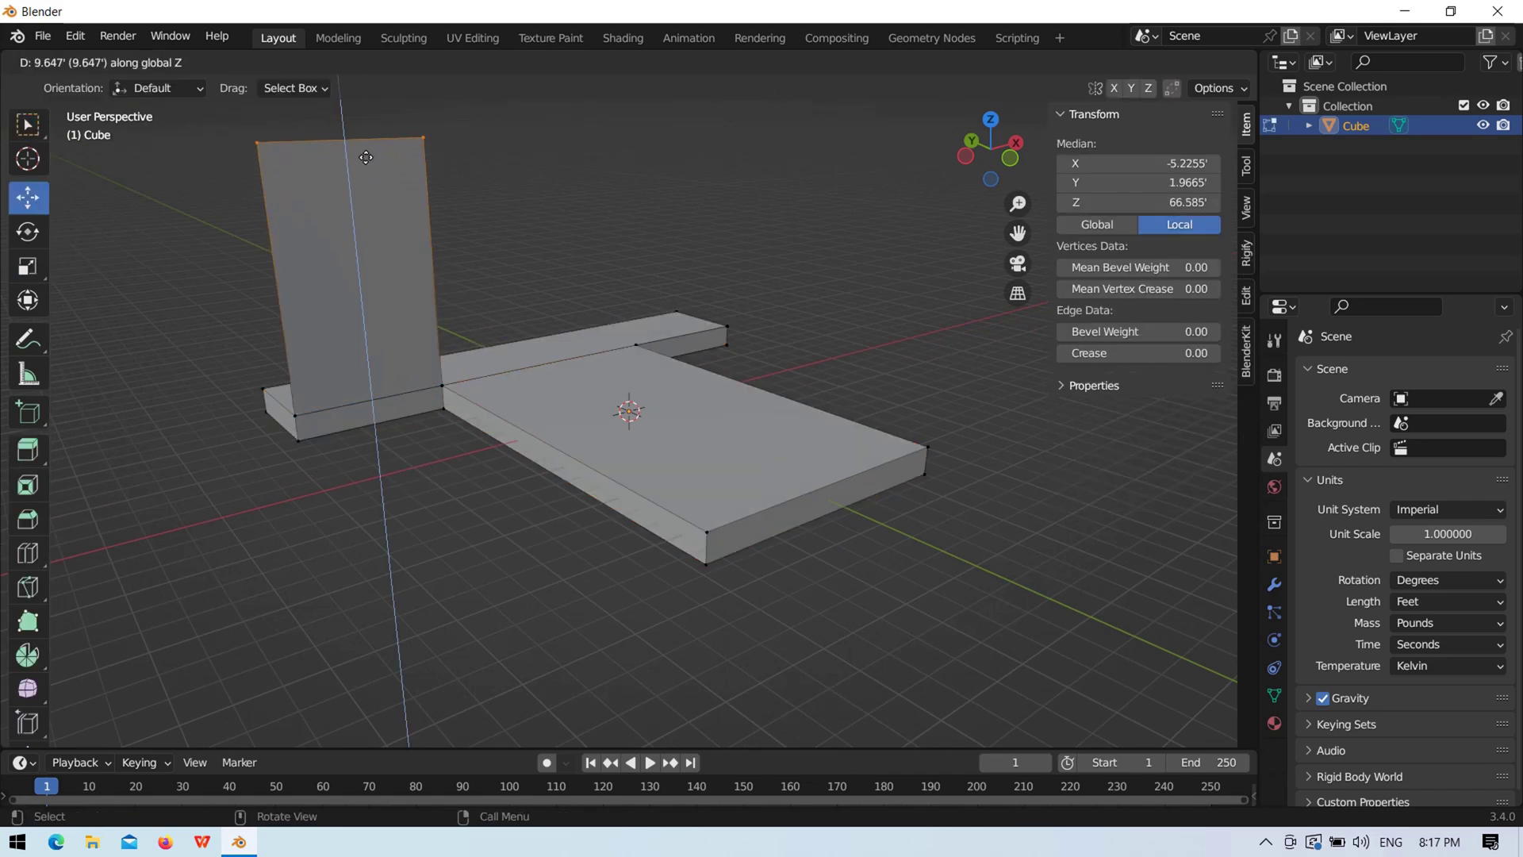
pyautogui.click(349, 135)
pyautogui.click(966, 157)
pyautogui.press('Tab')
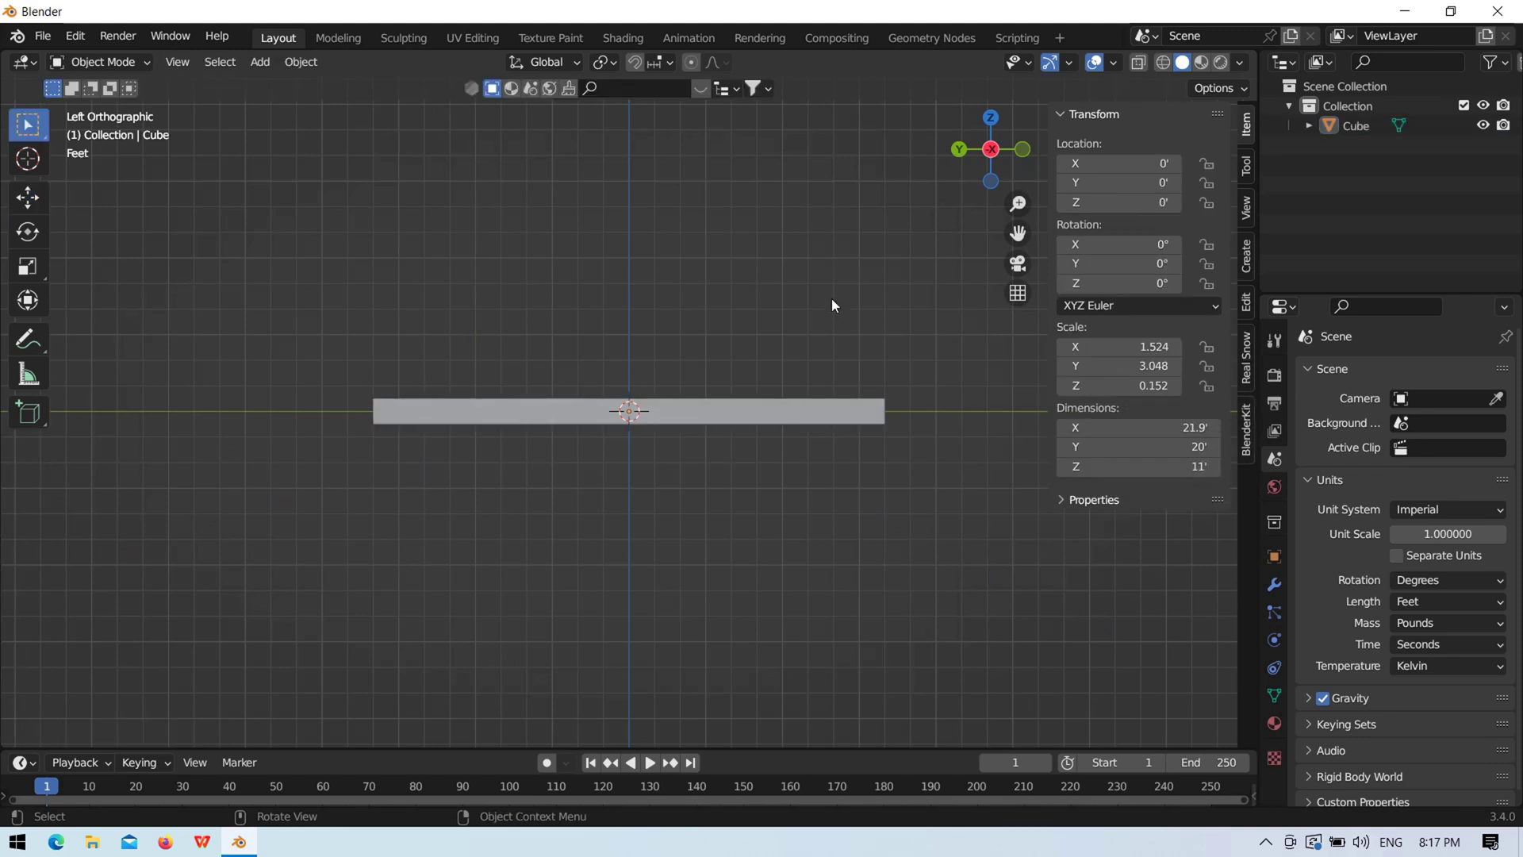
pyautogui.moveTo(831, 299); pyautogui.dragTo(807, 456, button='middle')
pyautogui.click(325, 247)
pyautogui.hotkey('ctrl', 'z')
pyautogui.hotkey('ctrl', 'z')
# Step: Add a new cube and scale it 3.5 on Z into a 7 ft pillar
pyautogui.press('Tab')
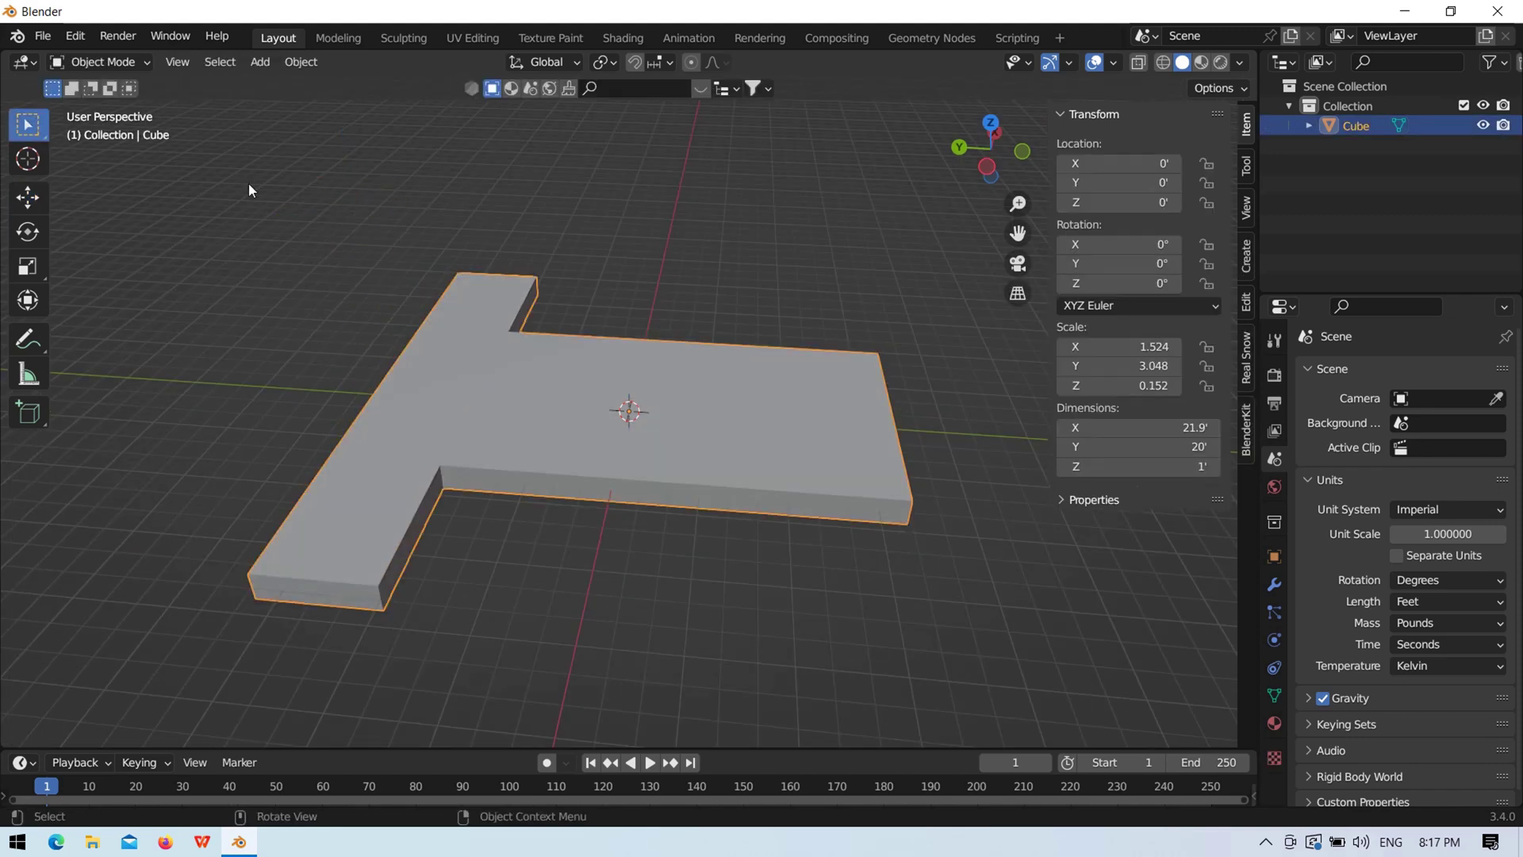
pyautogui.click(260, 61)
pyautogui.click(475, 105)
pyautogui.write('sz3.5')
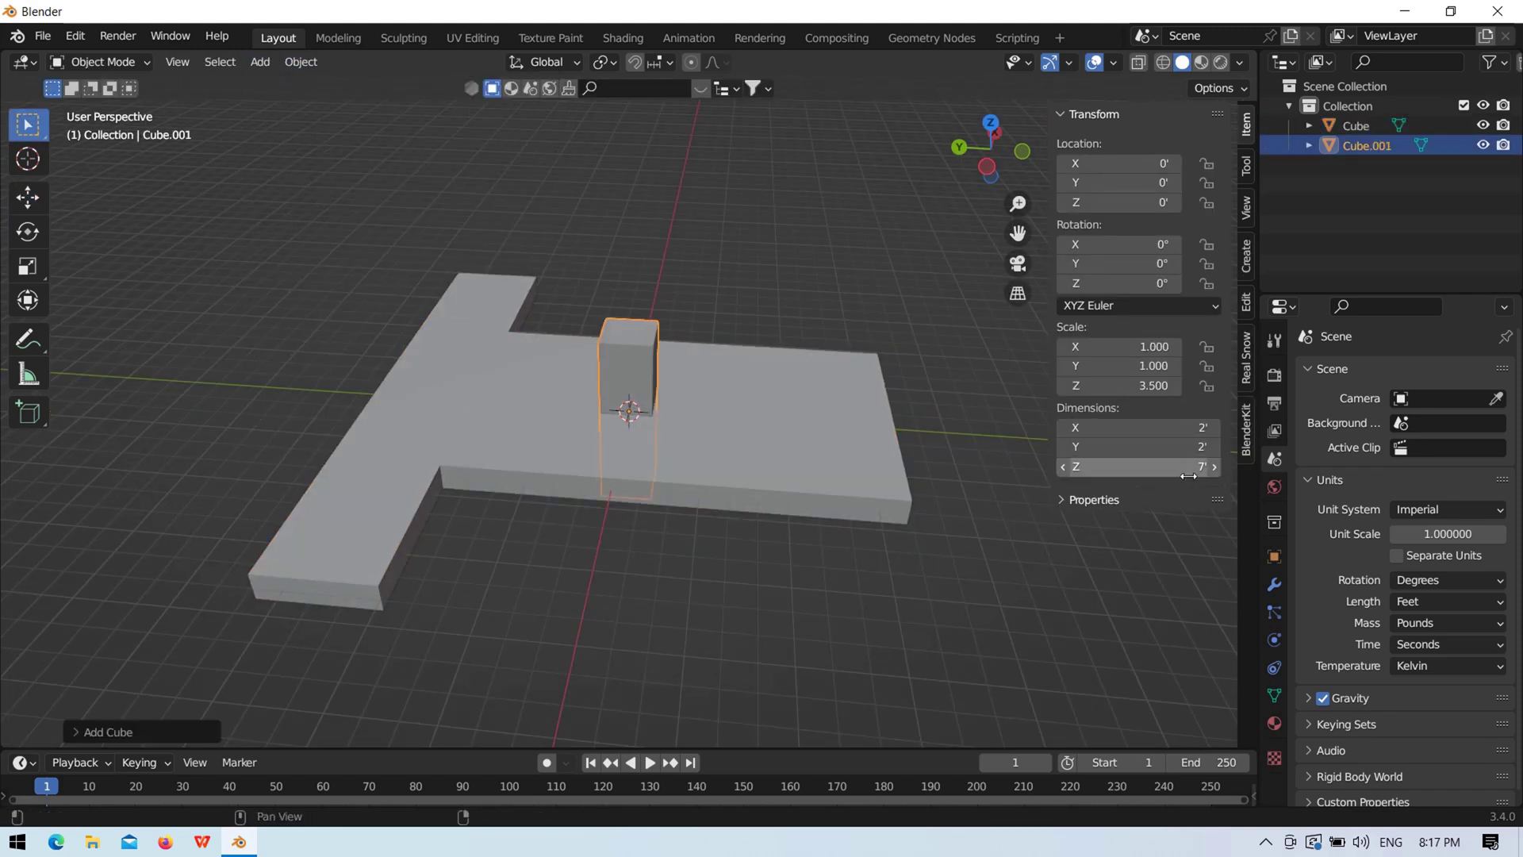
pyautogui.press('Return')
pyautogui.click(1022, 148)
# Step: Move the pillar straight up along Z so it rests on the slab
pyautogui.press('g')
pyautogui.press('z')
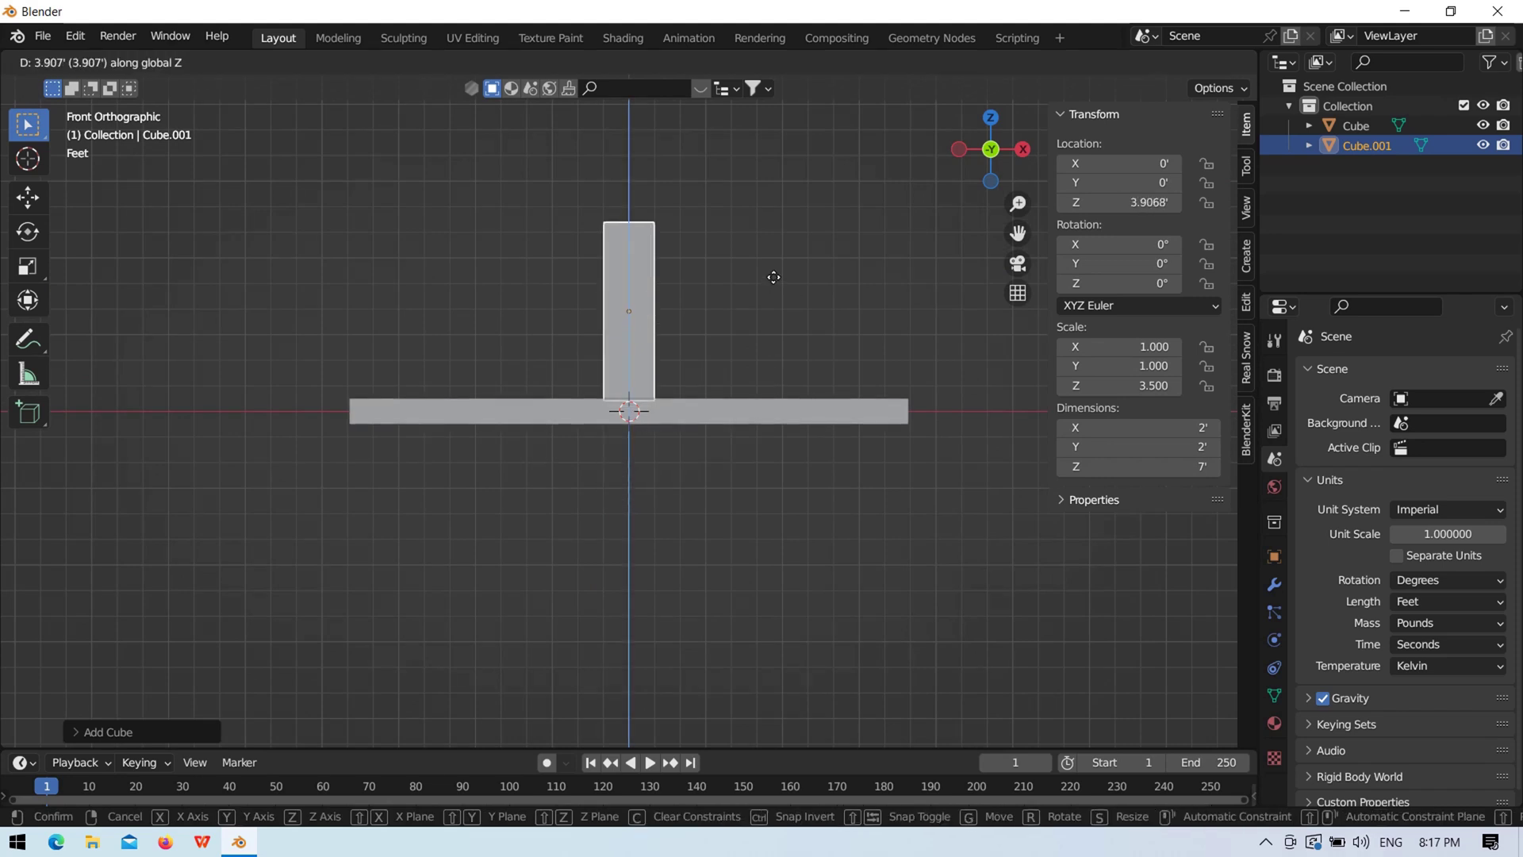
pyautogui.click(773, 277)
pyautogui.moveTo(873, 302); pyautogui.dragTo(830, 417, button='middle')
pyautogui.click(508, 313)
pyautogui.press('Tab')
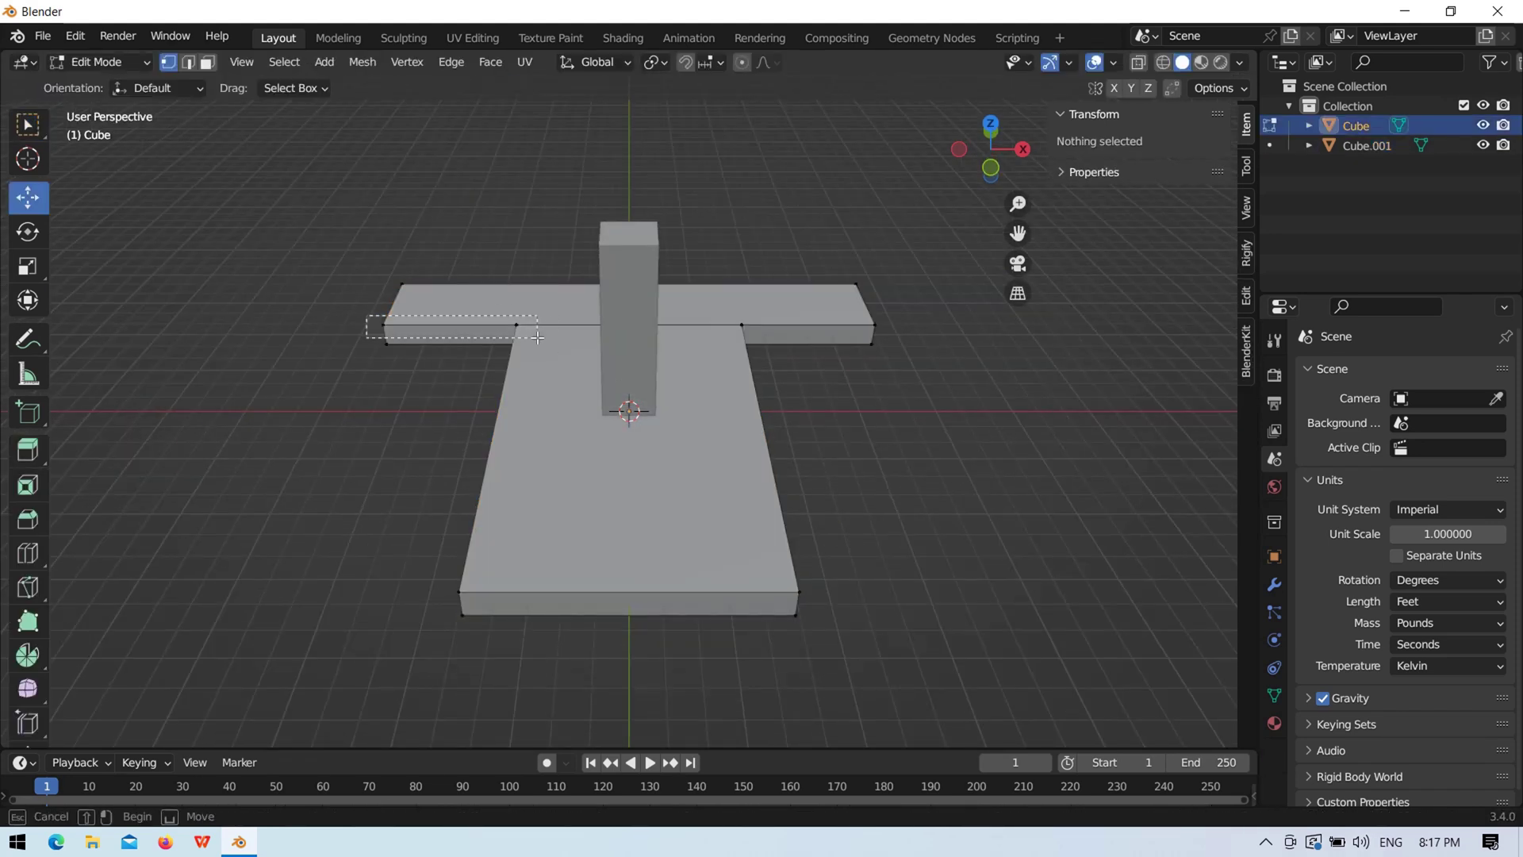
# Step: Select edges at the left end of the crossbar and trial a vertex move, cancelling it
pyautogui.moveTo(537, 337); pyautogui.dragTo(537, 337)
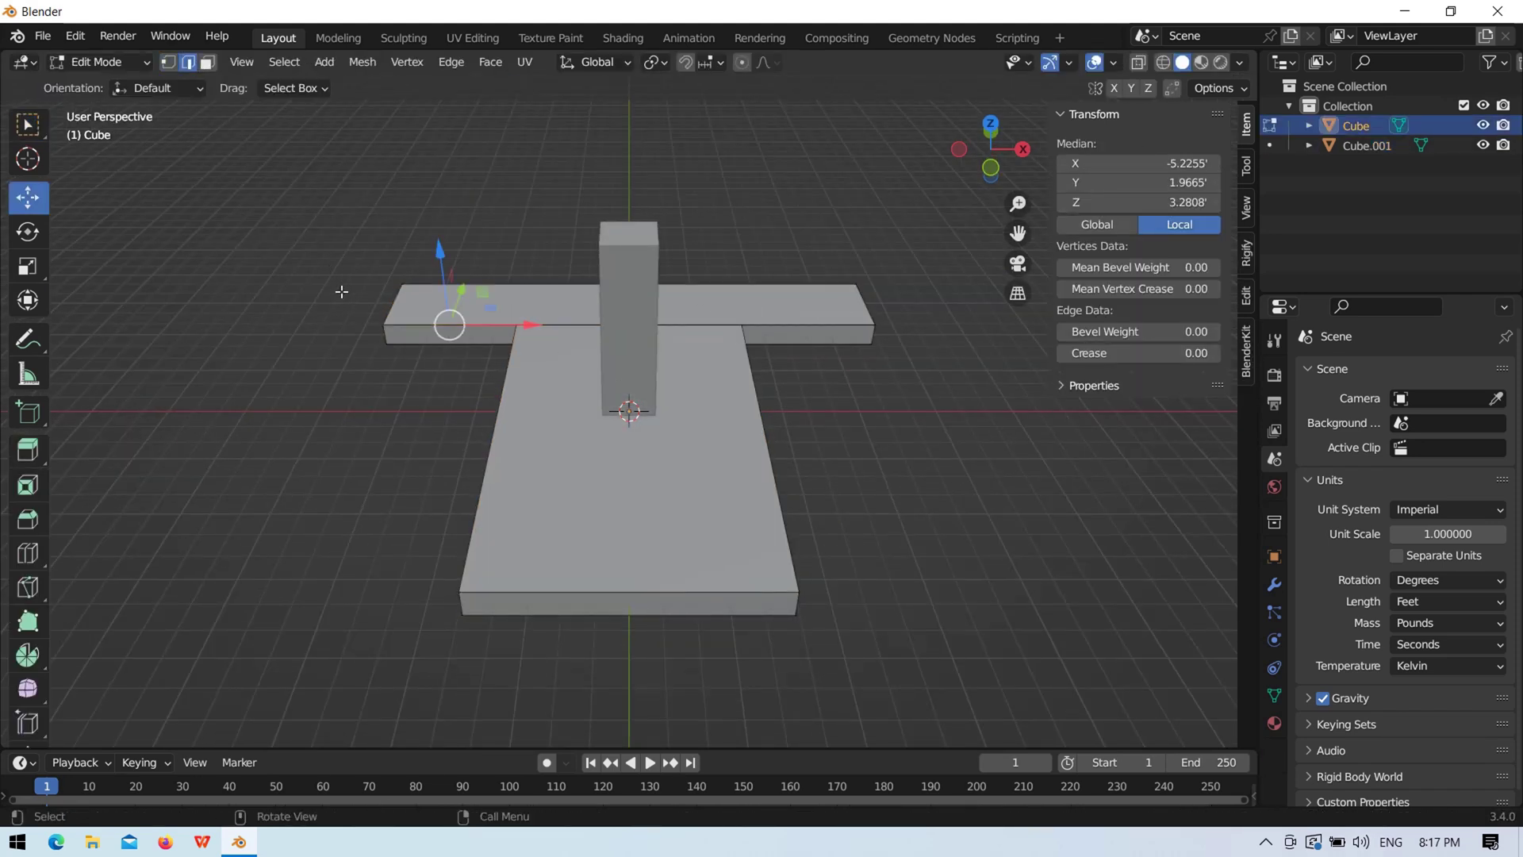
pyautogui.click(443, 326)
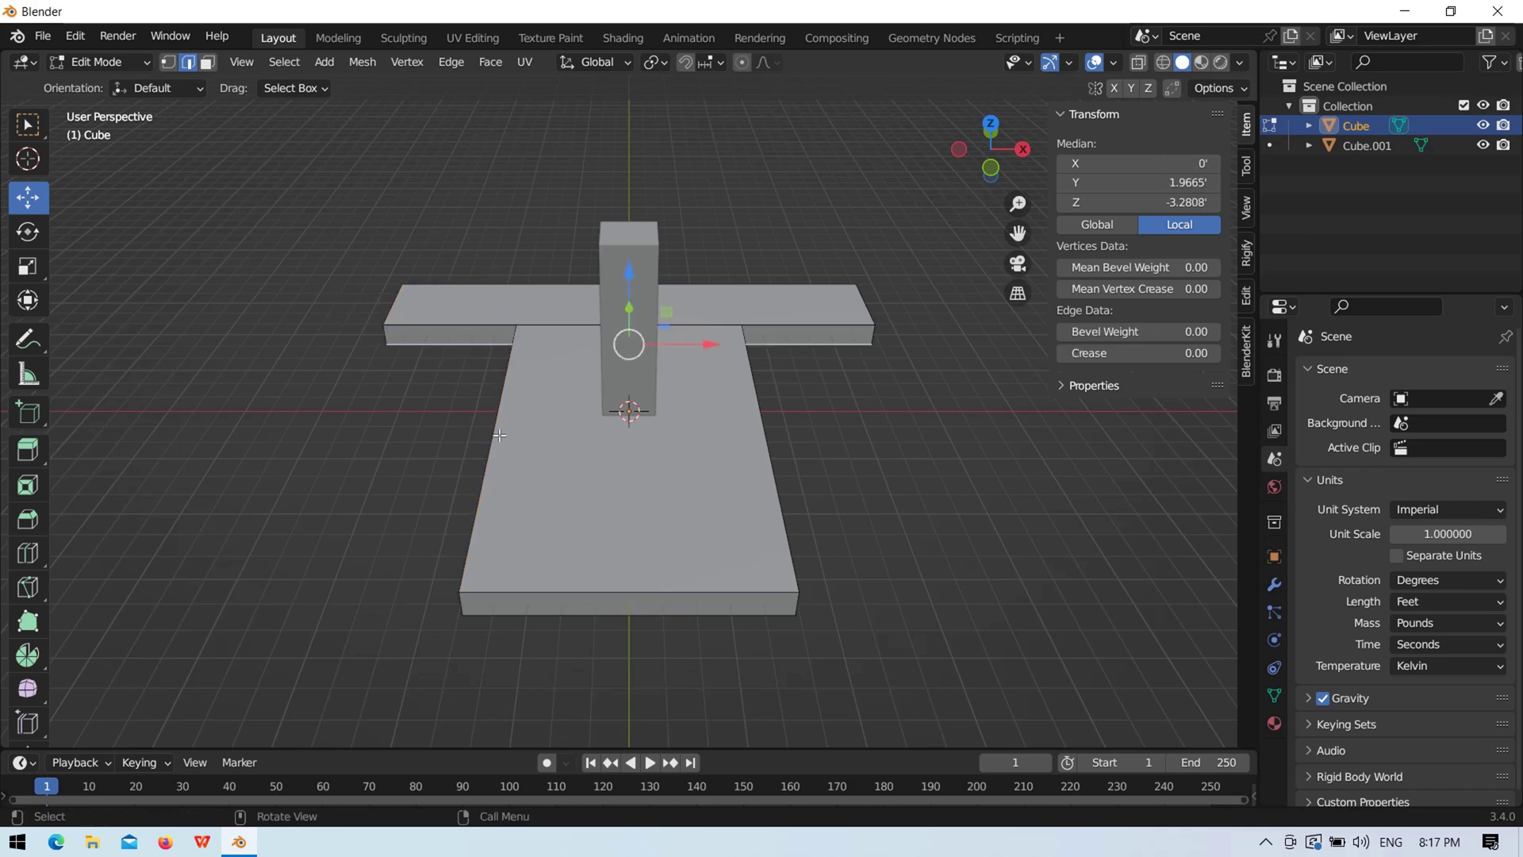
pyautogui.moveTo(356, 198); pyautogui.dragTo(593, 446, button='middle')
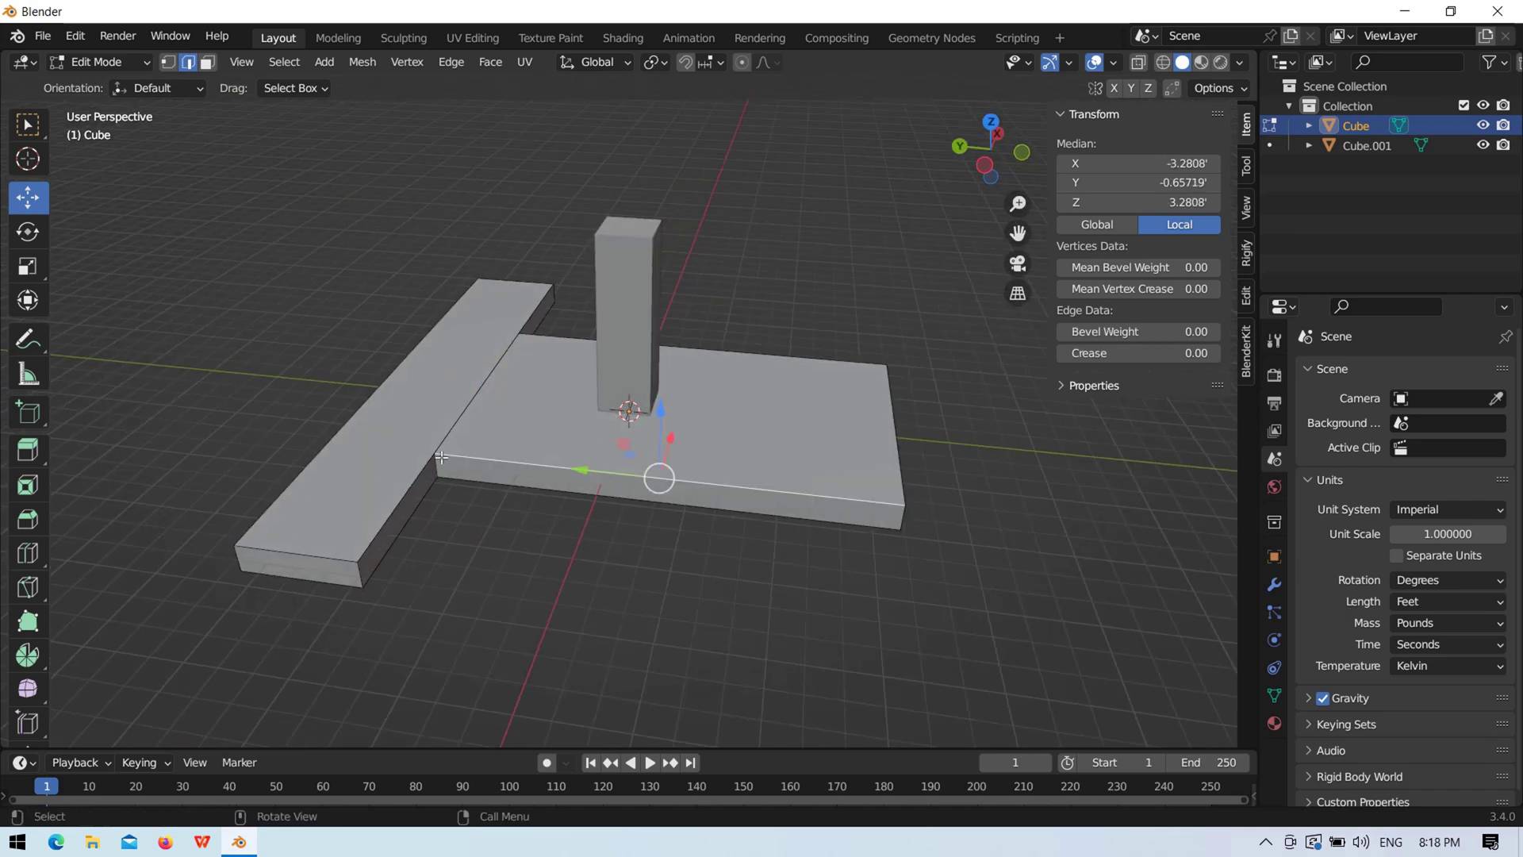
pyautogui.keyDown('shift'); pyautogui.moveTo(354, 390); pyautogui.dragTo(473, 566); pyautogui.keyUp('shift')
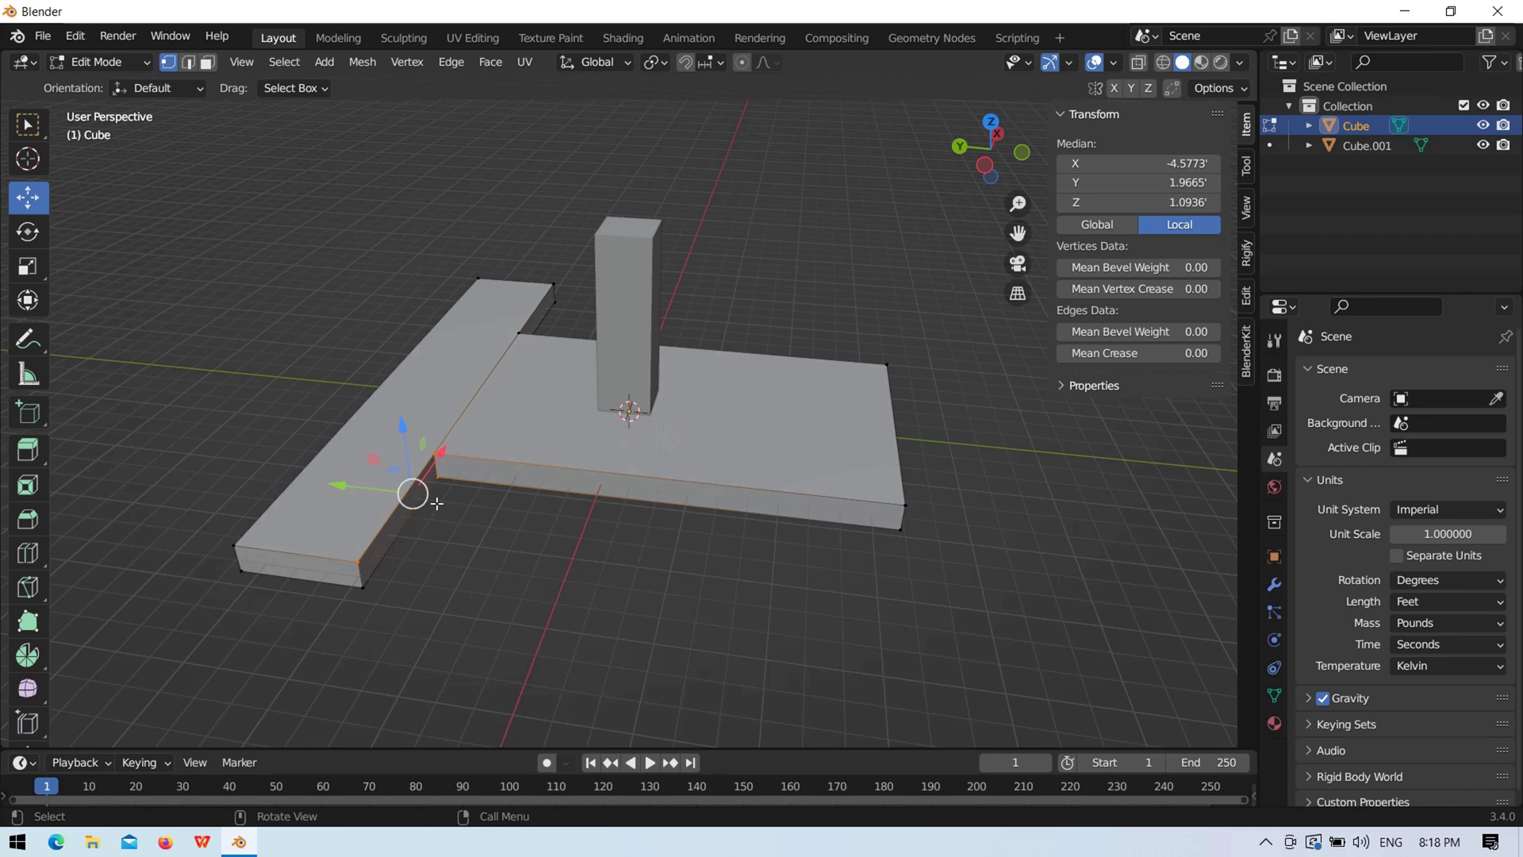
pyautogui.click(353, 563)
pyautogui.click(984, 165)
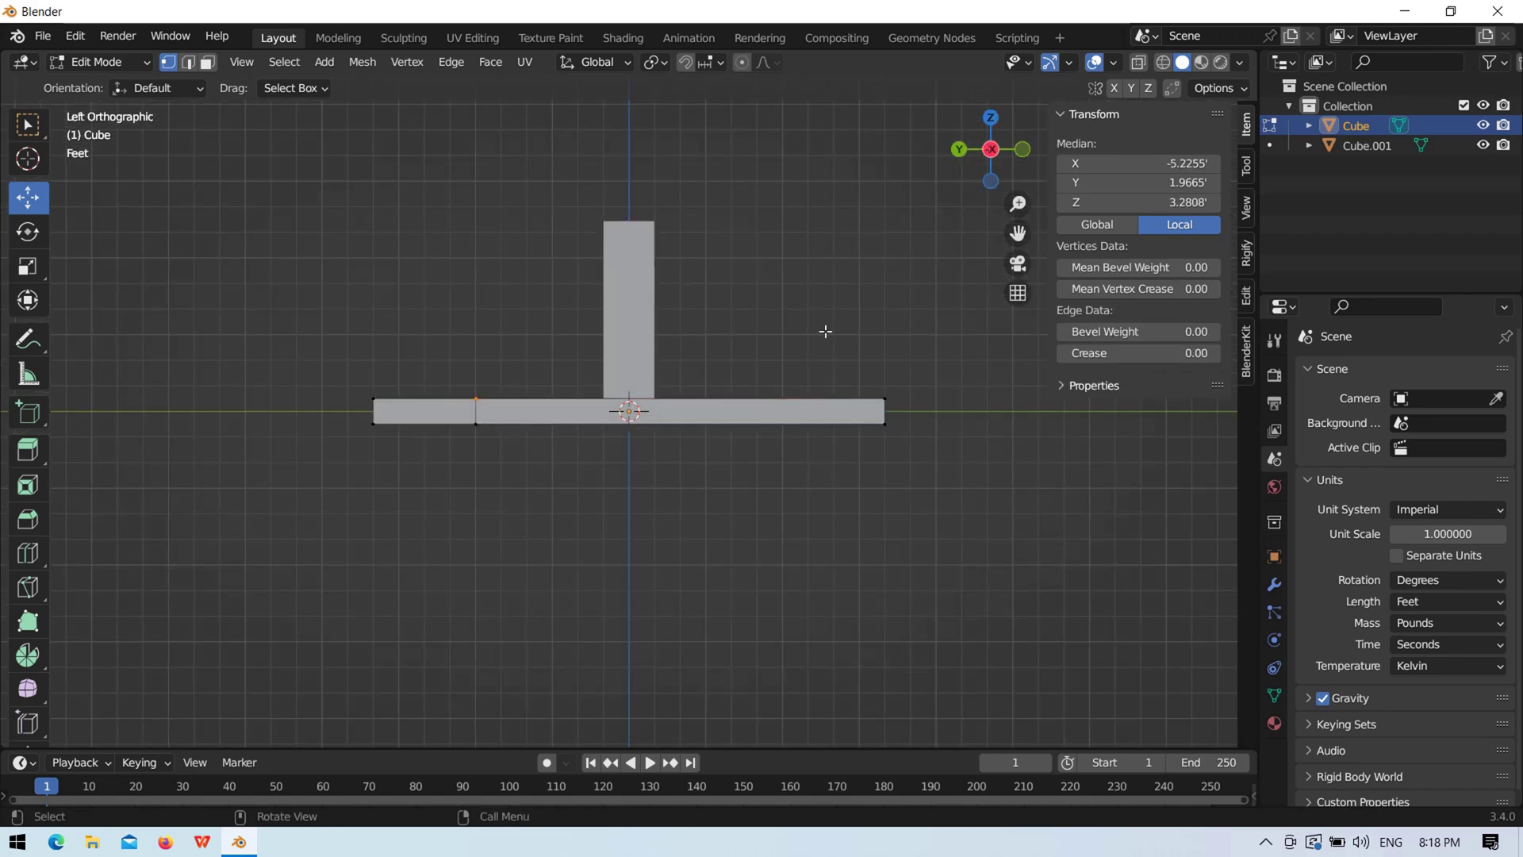
pyautogui.press('g')
pyautogui.click(832, 221)
pyautogui.click(330, 374)
pyautogui.moveTo(329, 373); pyautogui.dragTo(514, 410)
pyautogui.press('g')
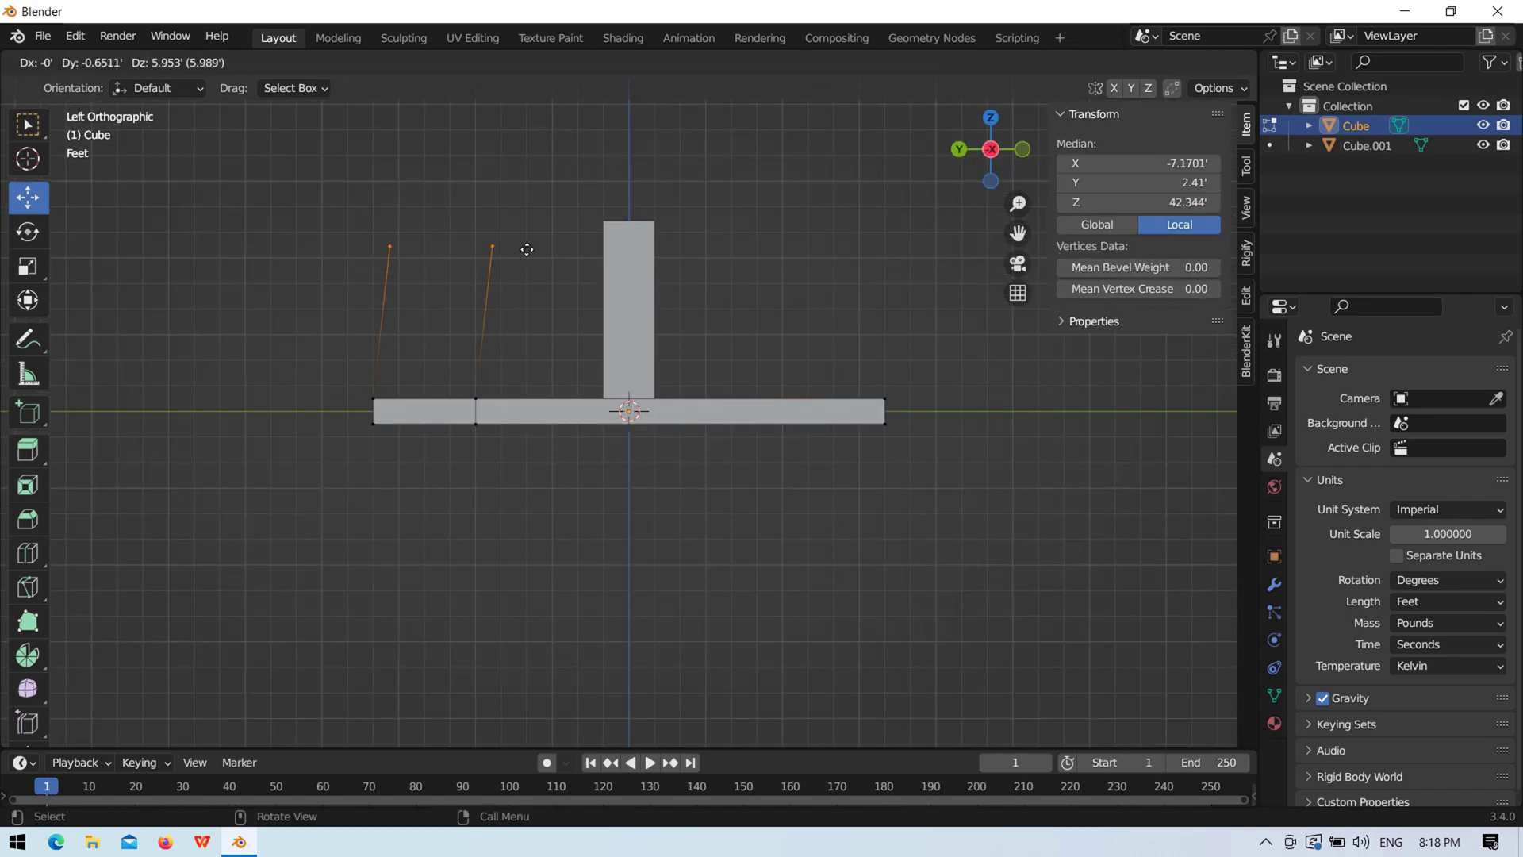
pyautogui.press('Escape')
# Step: Select the top edge of the left arm of the base
pyautogui.moveTo(526, 249); pyautogui.dragTo(560, 439, button='middle')
pyautogui.click(458, 458)
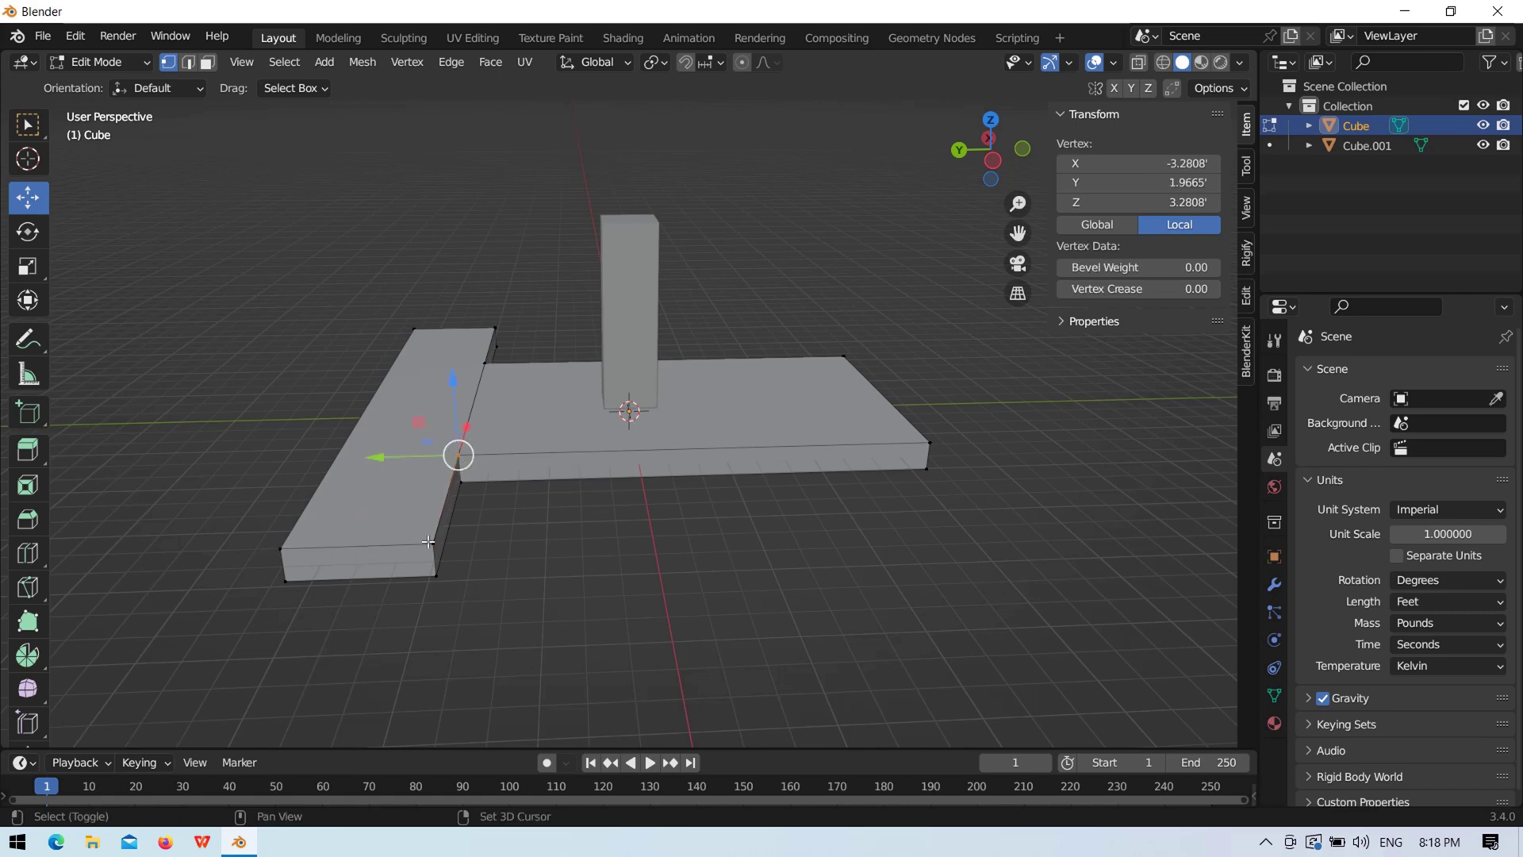
pyautogui.click(442, 491)
pyautogui.moveTo(441, 492); pyautogui.dragTo(872, 318, button='middle')
pyautogui.keyDown('alt'); pyautogui.moveTo(1035, 198); pyautogui.dragTo(445, 455, button='middle'); pyautogui.keyUp('alt')
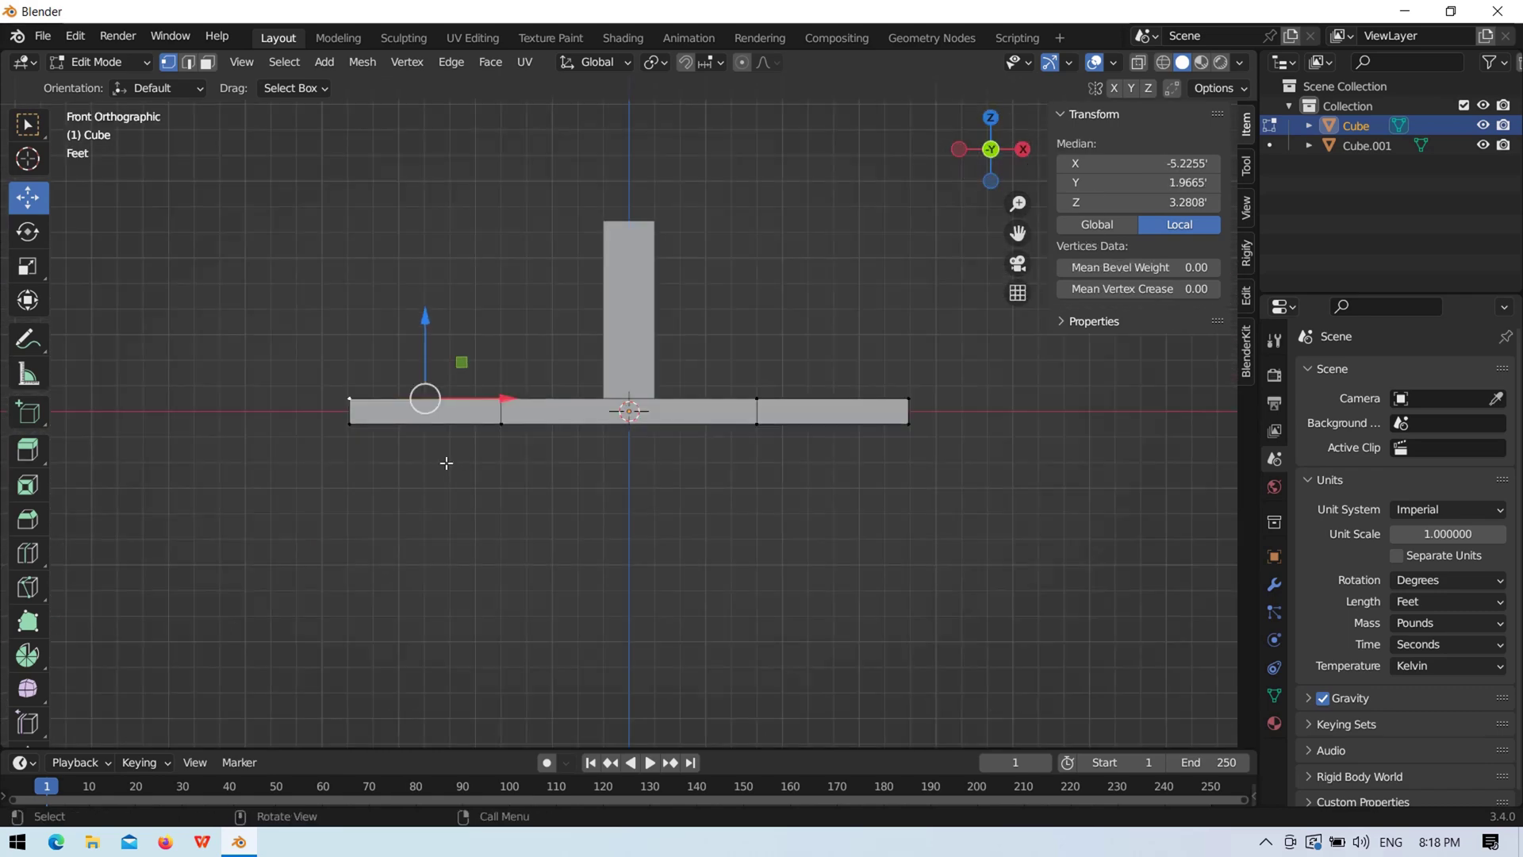
pyautogui.scroll(3, 445, 456)
pyautogui.moveTo(88, 359); pyautogui.dragTo(393, 396)
pyautogui.moveTo(393, 397)
pyautogui.mouseDown(button='middle')
pyautogui.moveTo(603, 380)
pyautogui.moveTo(476, 365)
pyautogui.mouseUp(button='middle')
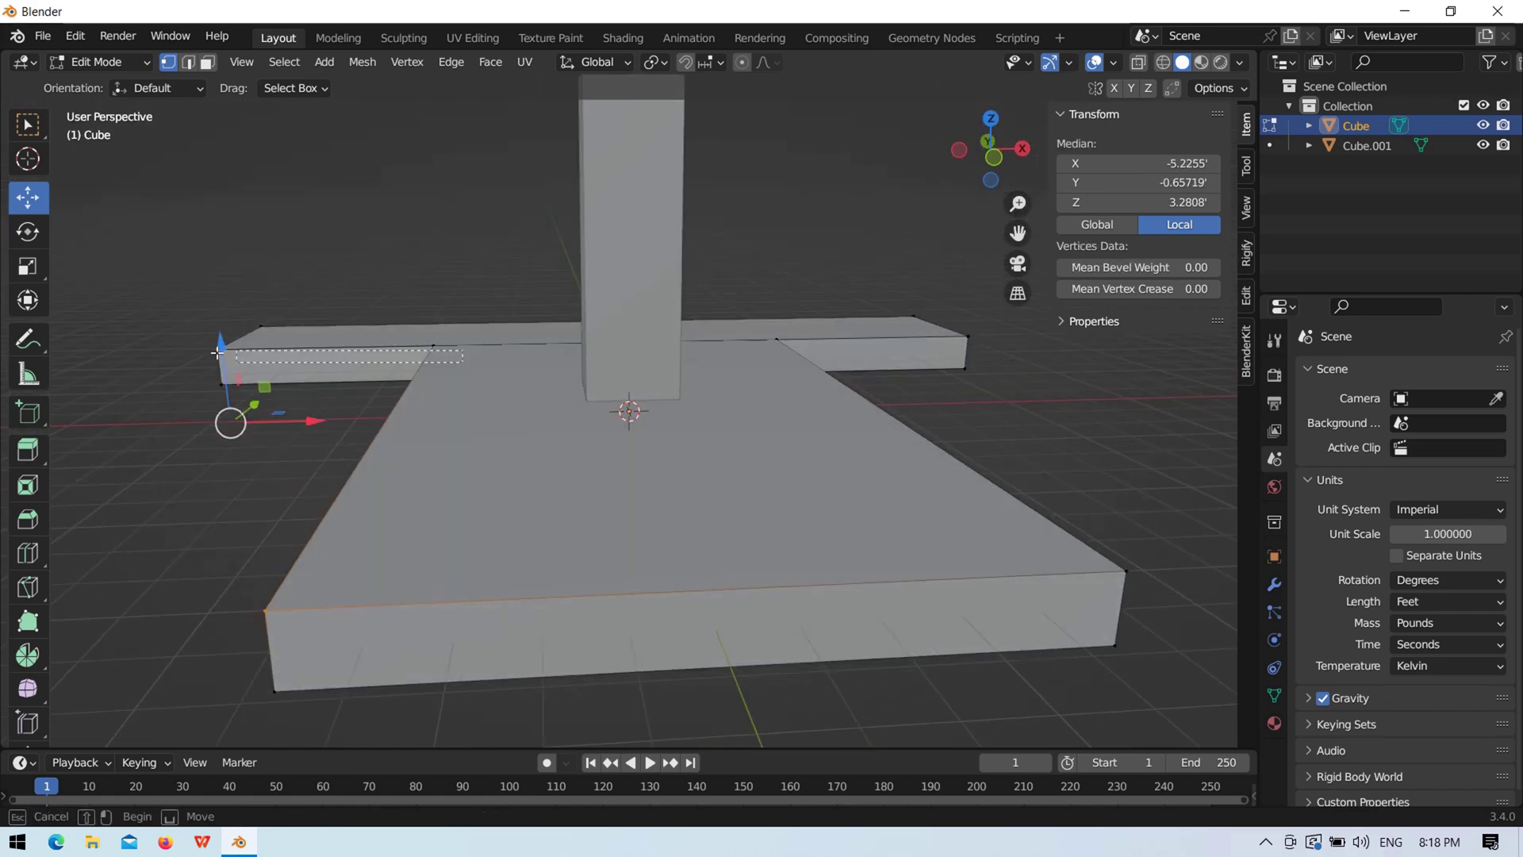
pyautogui.click(258, 336)
# Step: Extrude the left arm edge vertically into a wall and raise its height in Front view
pyautogui.press('g')
pyautogui.press('z')
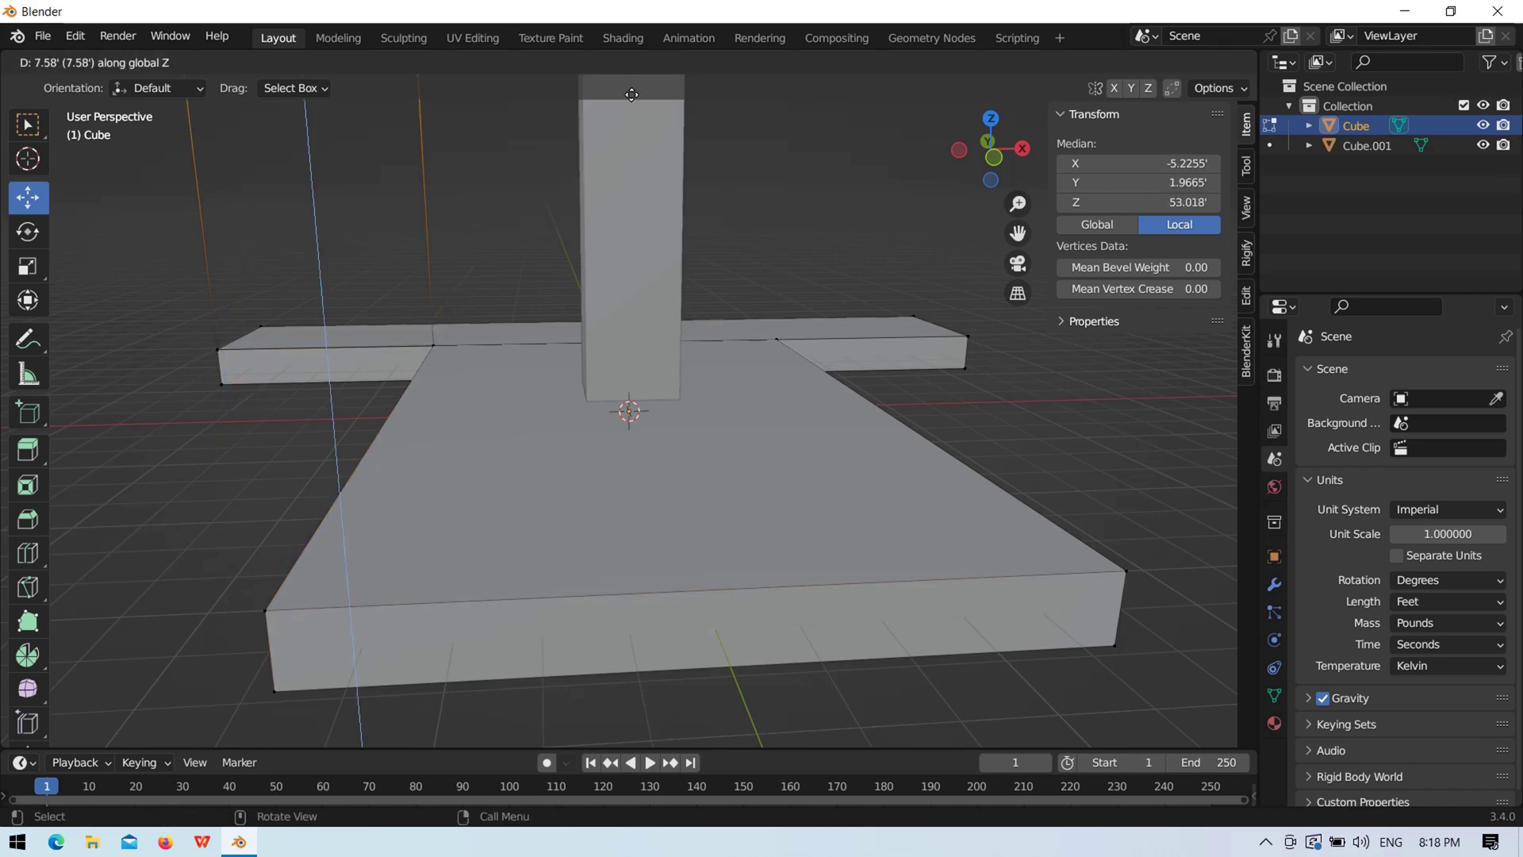
pyautogui.click(631, 94)
pyautogui.scroll(-4, 707, 310)
pyautogui.click(991, 149)
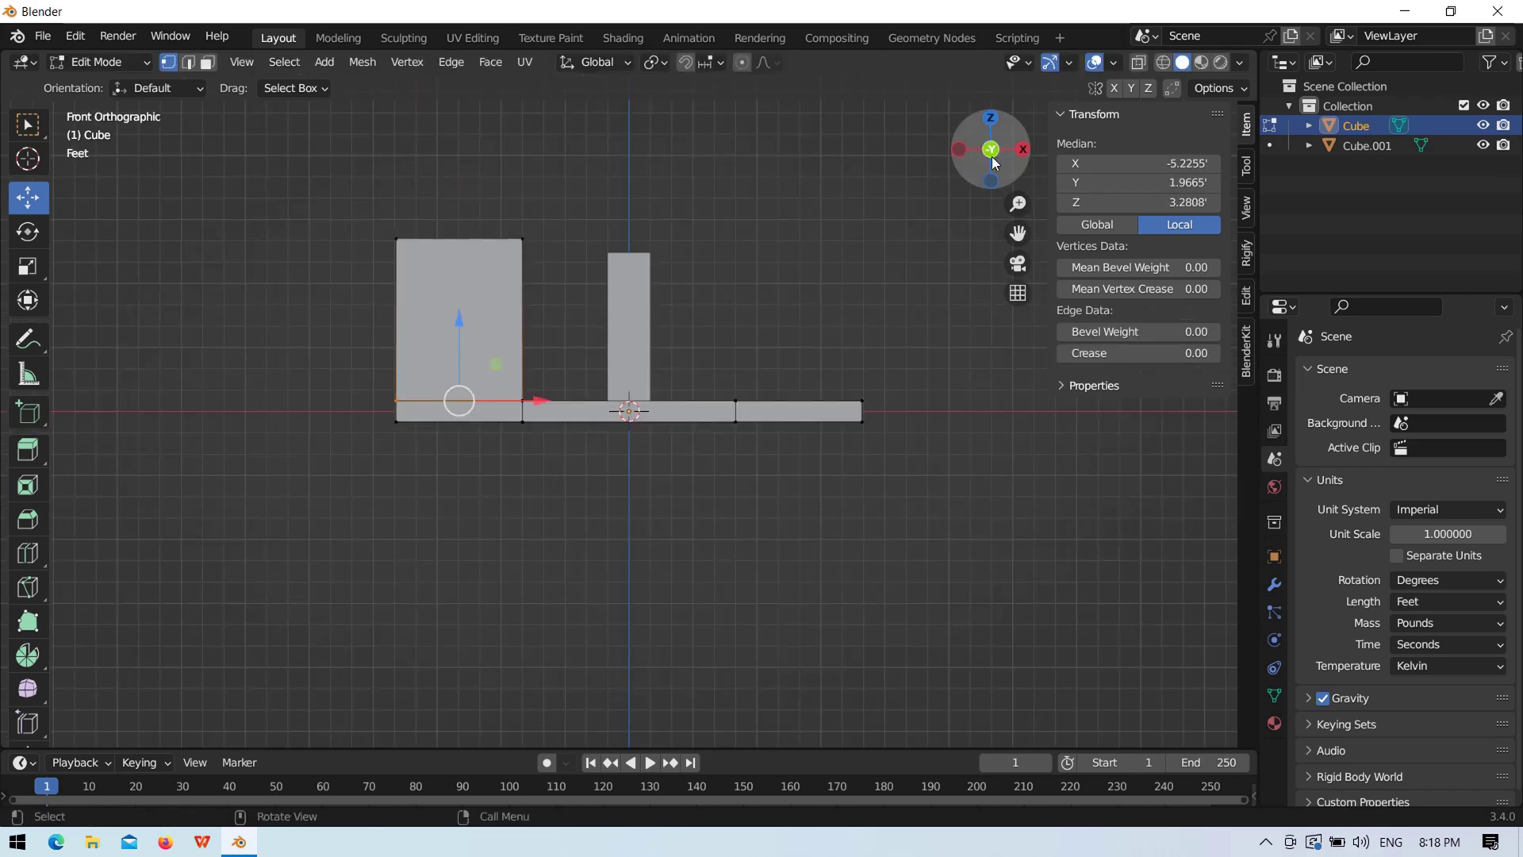
pyautogui.moveTo(464, 258); pyautogui.dragTo(481, 689)
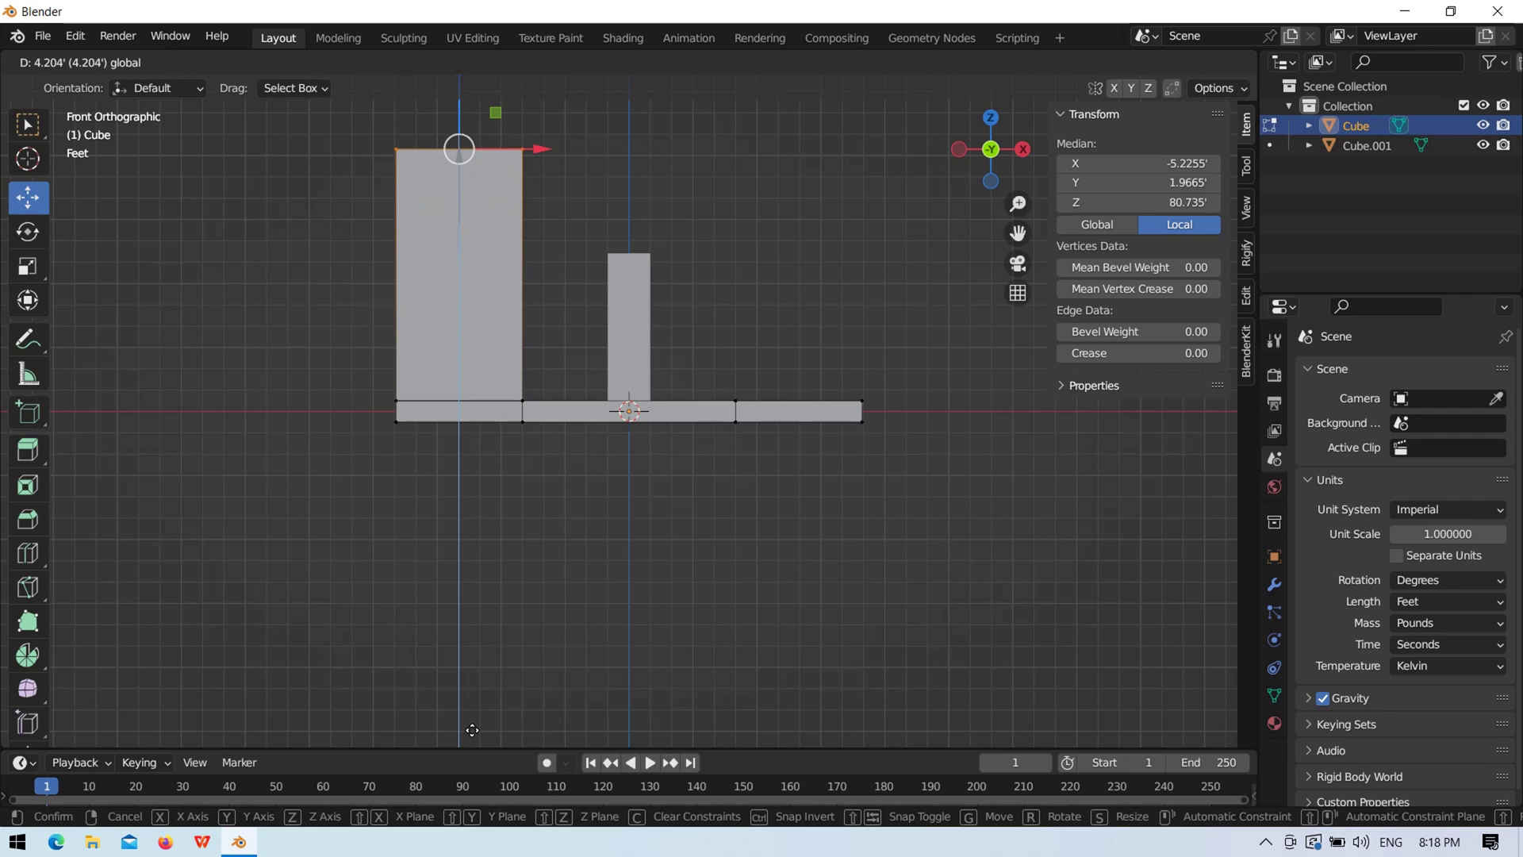
pyautogui.click(483, 686)
# Step: Select the right arm's top edge and start extruding it upward along Z
pyautogui.moveTo(568, 660)
pyautogui.mouseDown(button='middle')
pyautogui.moveTo(715, 503)
pyautogui.moveTo(625, 448)
pyautogui.moveTo(1058, 418)
pyautogui.mouseUp(button='middle')
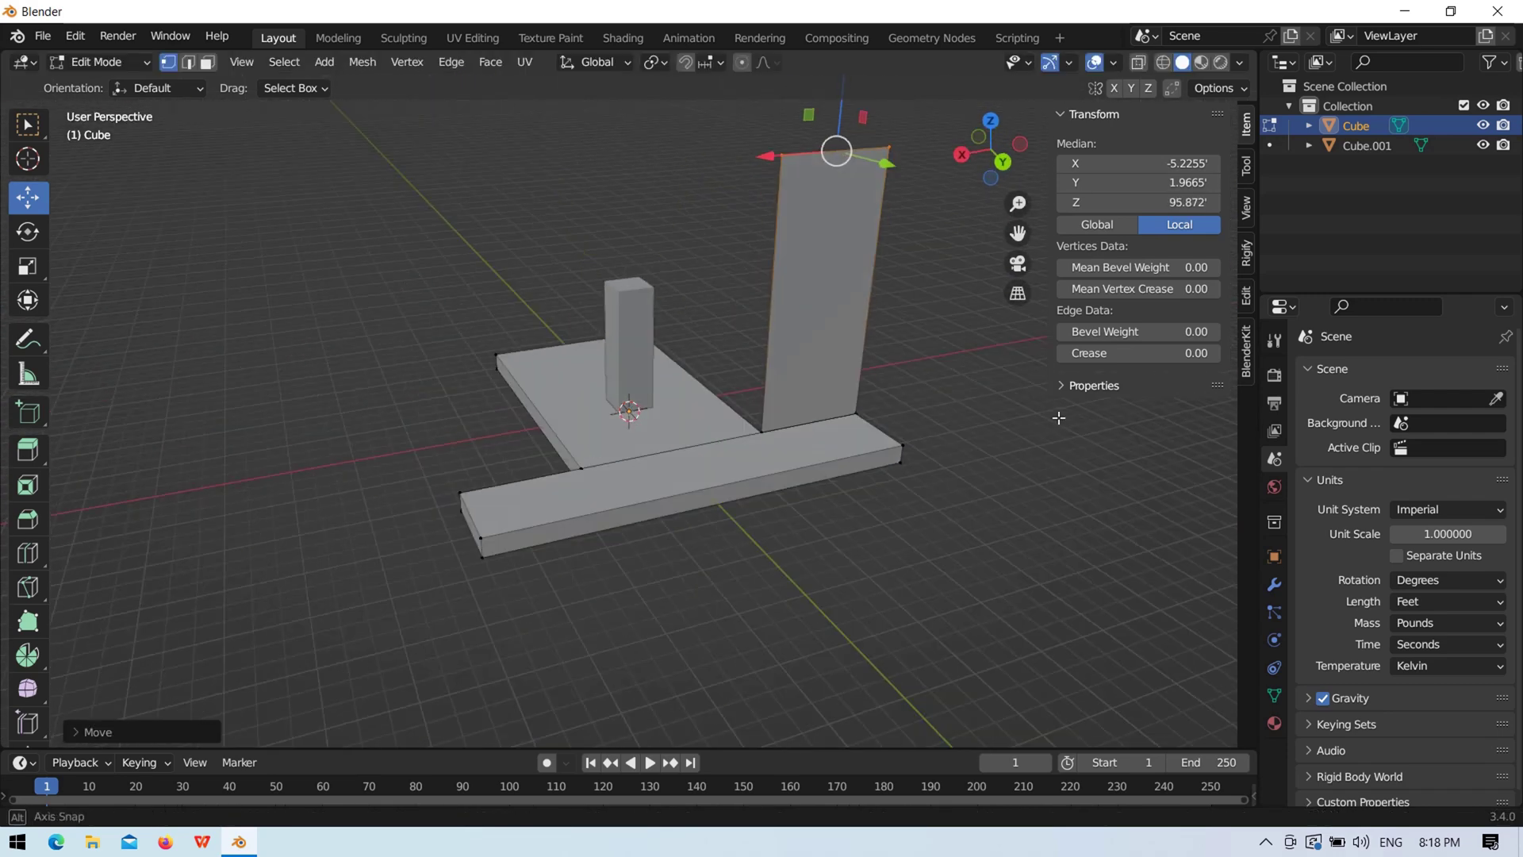
pyautogui.click(587, 465)
pyautogui.moveTo(587, 465)
pyautogui.mouseDown(button='middle')
pyautogui.moveTo(585, 588)
pyautogui.moveTo(771, 412)
pyautogui.mouseUp(button='middle')
pyautogui.press('KP_1')
pyautogui.press('e')
pyautogui.press('z')
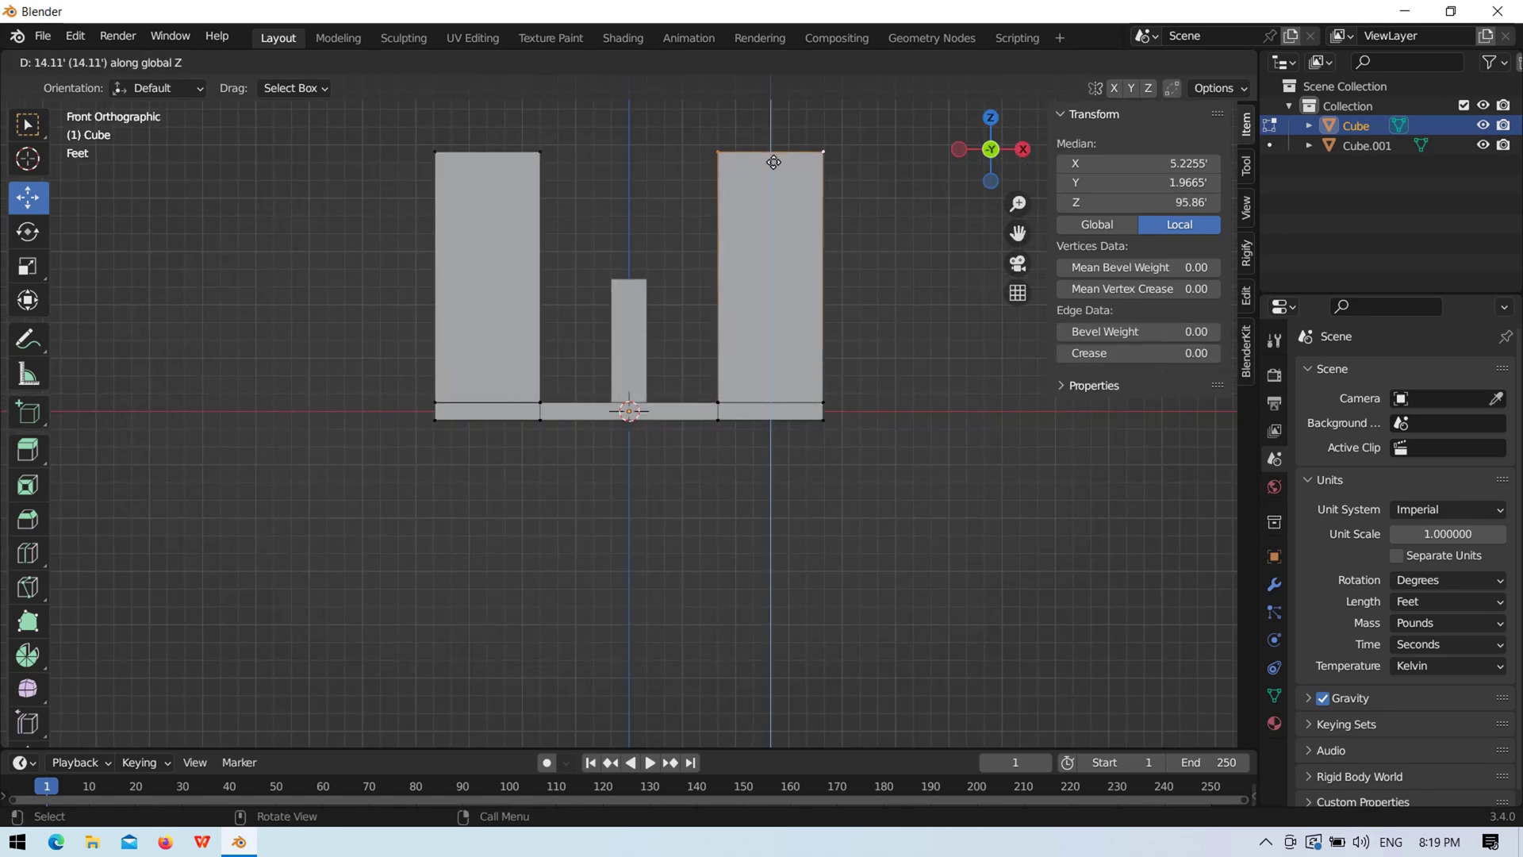
# Step: Confirm the right wall extrusion and extrude again from the right arm's corner
pyautogui.click(774, 162)
pyautogui.click(925, 391)
pyautogui.moveTo(925, 391); pyautogui.dragTo(750, 443, button='middle')
pyautogui.click(825, 331)
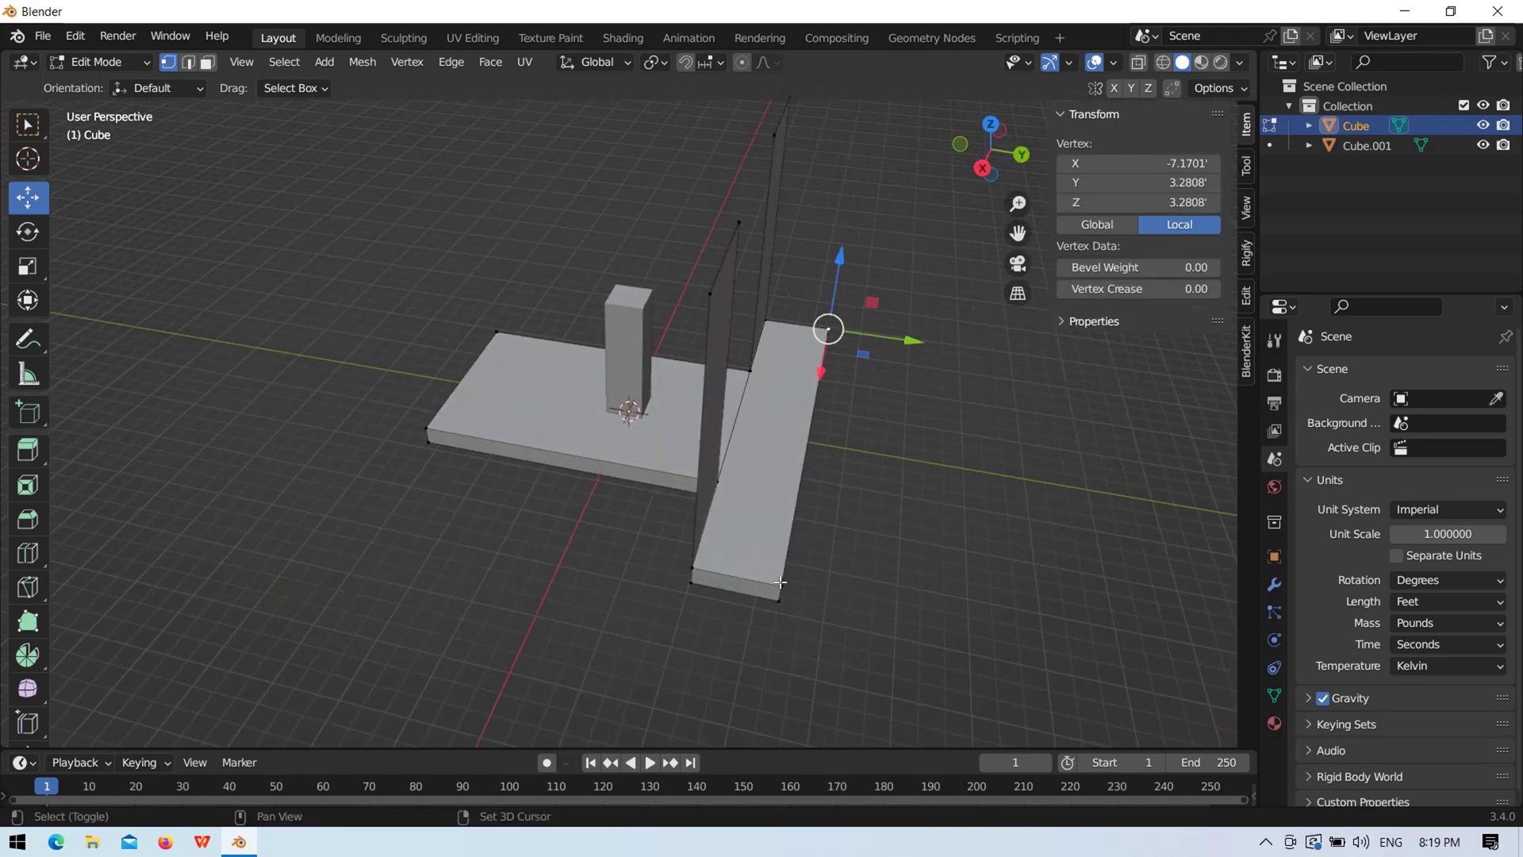
pyautogui.moveTo(825, 332); pyautogui.dragTo(891, 584, button='middle')
pyautogui.press('g')
pyautogui.click(777, 310)
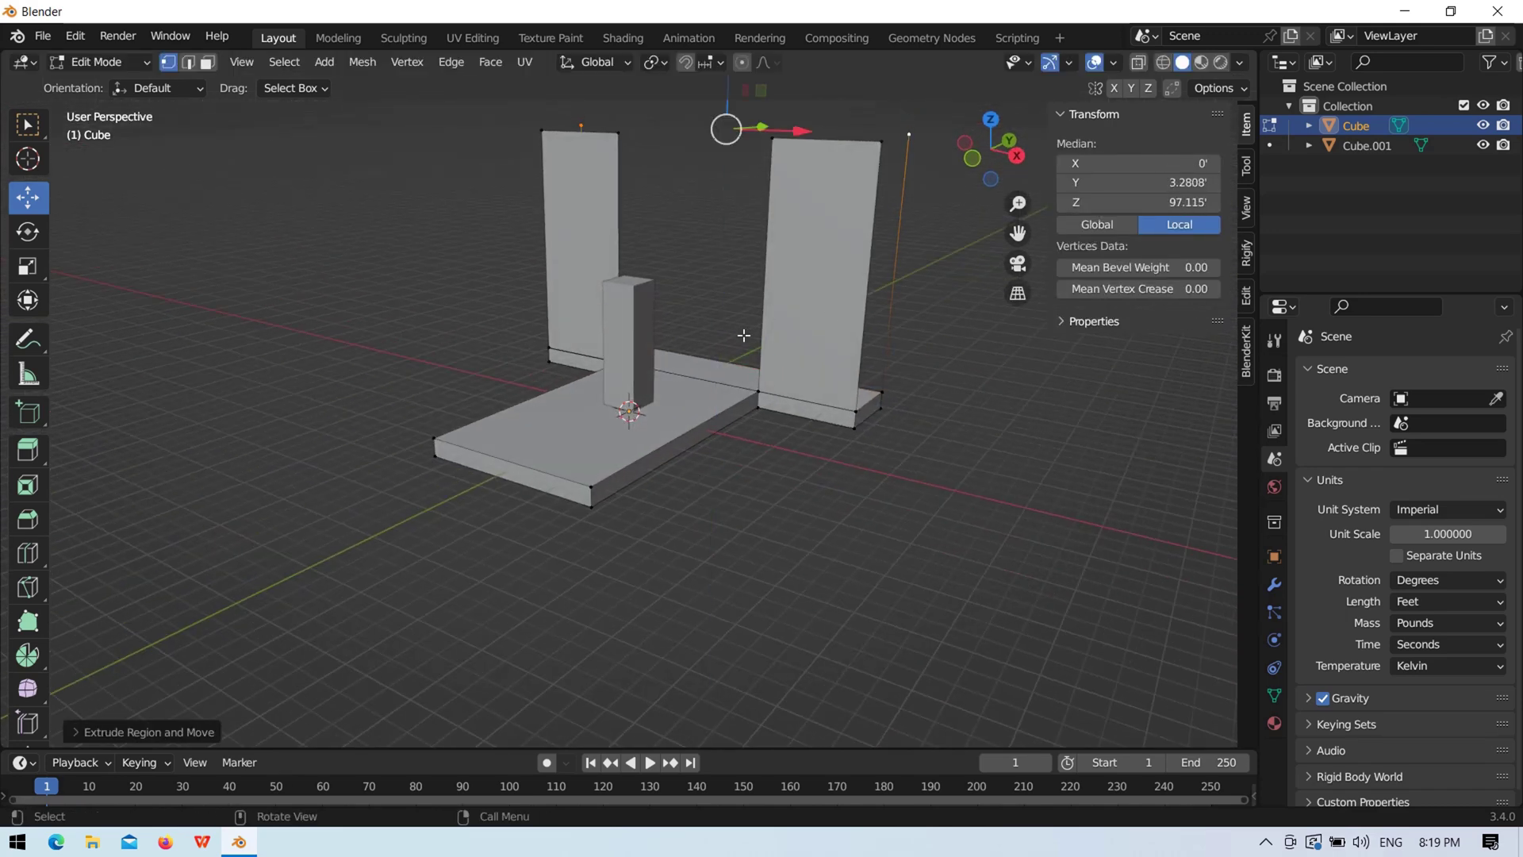
# Step: Lower the new wall top slightly in Front view and return to Object Mode
pyautogui.press('KP_3')
pyautogui.press('KP_1')
pyautogui.moveTo(629, 107)
pyautogui.mouseDown()
pyautogui.moveTo(630, 135)
pyautogui.moveTo(641, 127)
pyautogui.mouseUp()
pyautogui.moveTo(642, 127); pyautogui.dragTo(476, 475, button='middle')
pyautogui.press('Tab')
# Step: Drag the wall's vertical edges sideways to widen it into one backdrop
pyautogui.moveTo(425, 539)
pyautogui.mouseDown(button='middle')
pyautogui.moveTo(739, 398)
pyautogui.moveTo(635, 459)
pyautogui.moveTo(583, 518)
pyautogui.moveTo(1037, 227)
pyautogui.mouseUp(button='middle')
pyautogui.press('Tab')
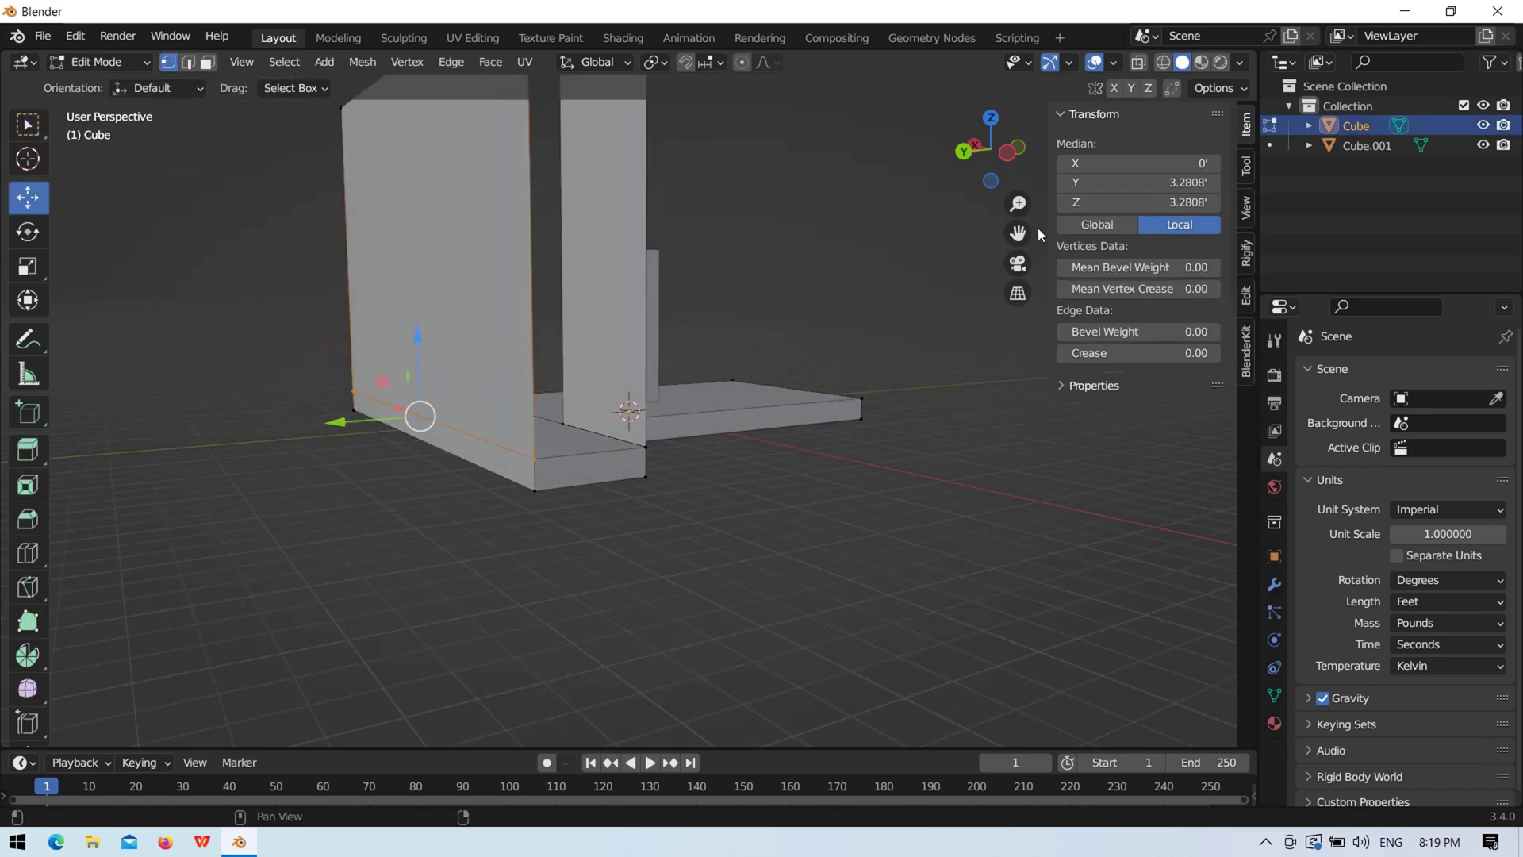
pyautogui.moveTo(1038, 230); pyautogui.dragTo(1027, 381)
pyautogui.click(512, 373)
pyautogui.moveTo(512, 373); pyautogui.dragTo(629, 373)
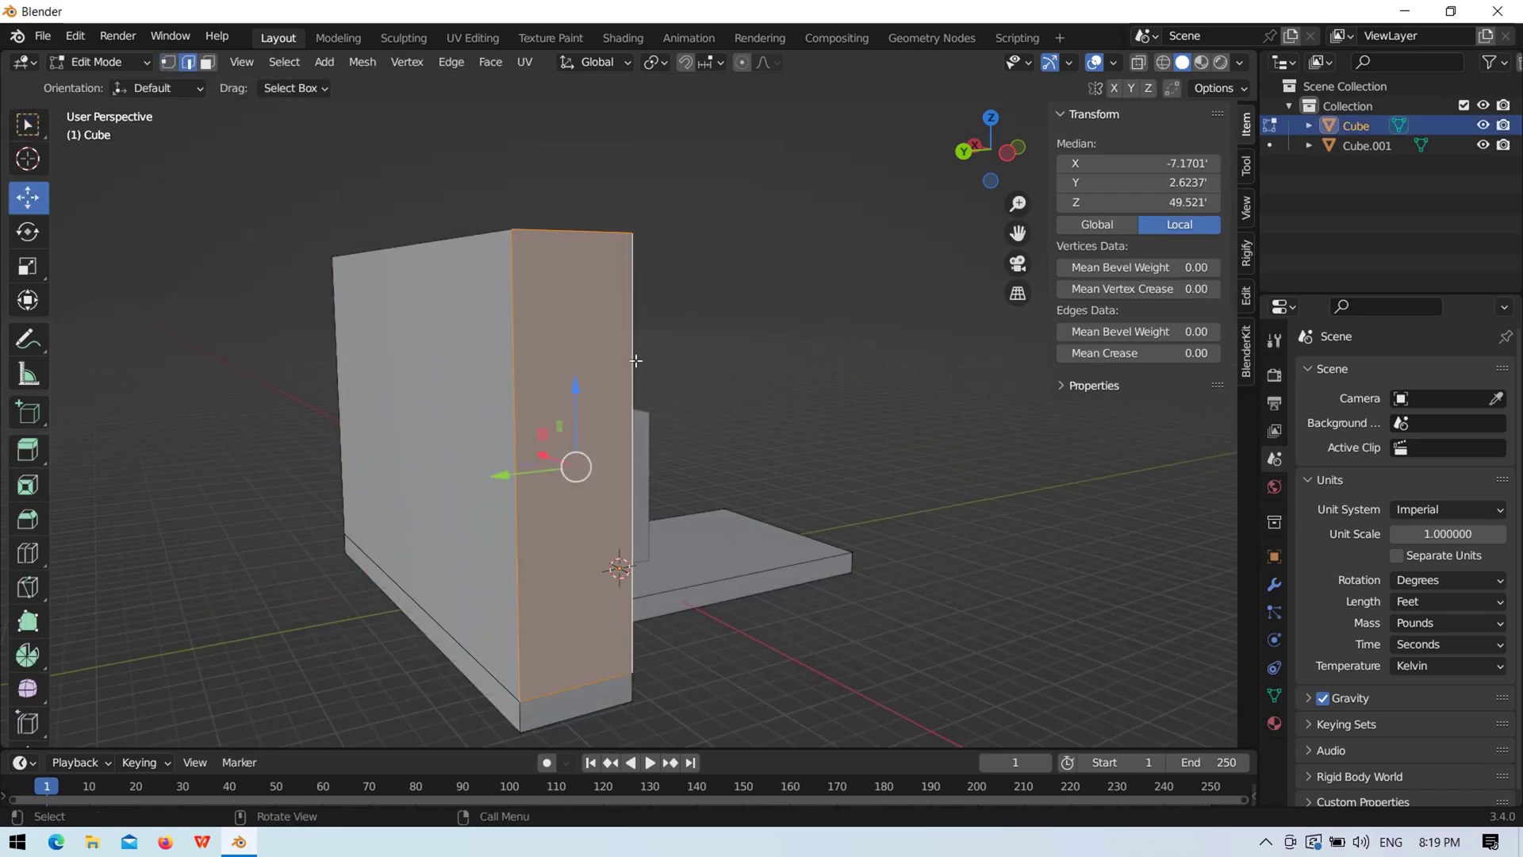
pyautogui.click(331, 396)
pyautogui.moveTo(332, 396)
pyautogui.mouseDown(button='middle')
pyautogui.moveTo(207, 402)
pyautogui.moveTo(830, 541)
pyautogui.mouseUp(button='middle')
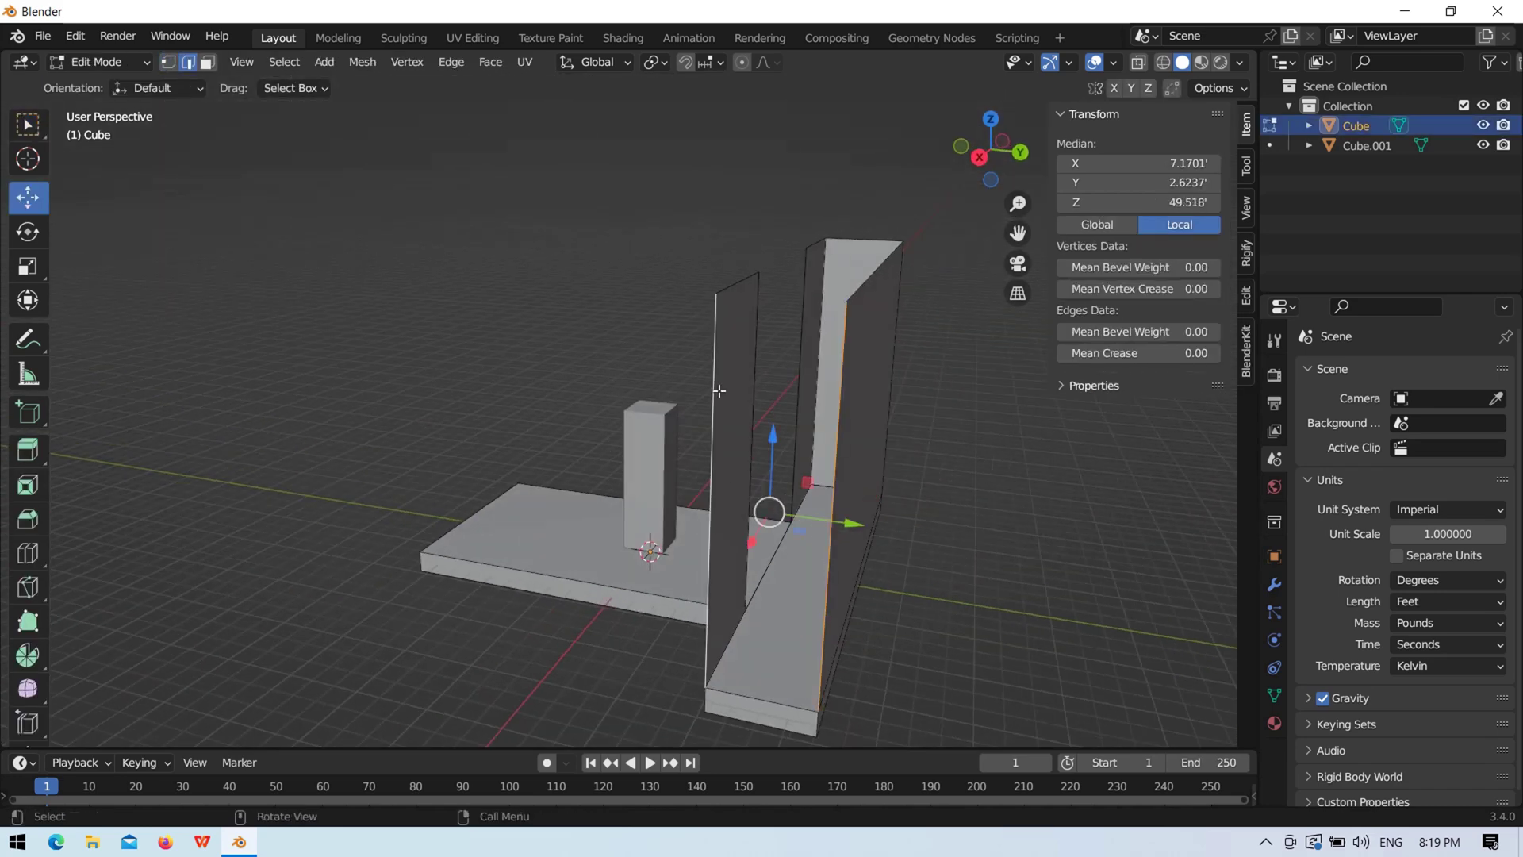
pyautogui.click(259, 340)
pyautogui.moveTo(258, 340)
pyautogui.mouseDown(button='middle')
pyautogui.moveTo(690, 360)
pyautogui.moveTo(584, 450)
pyautogui.mouseUp(button='middle')
pyautogui.press('Tab')
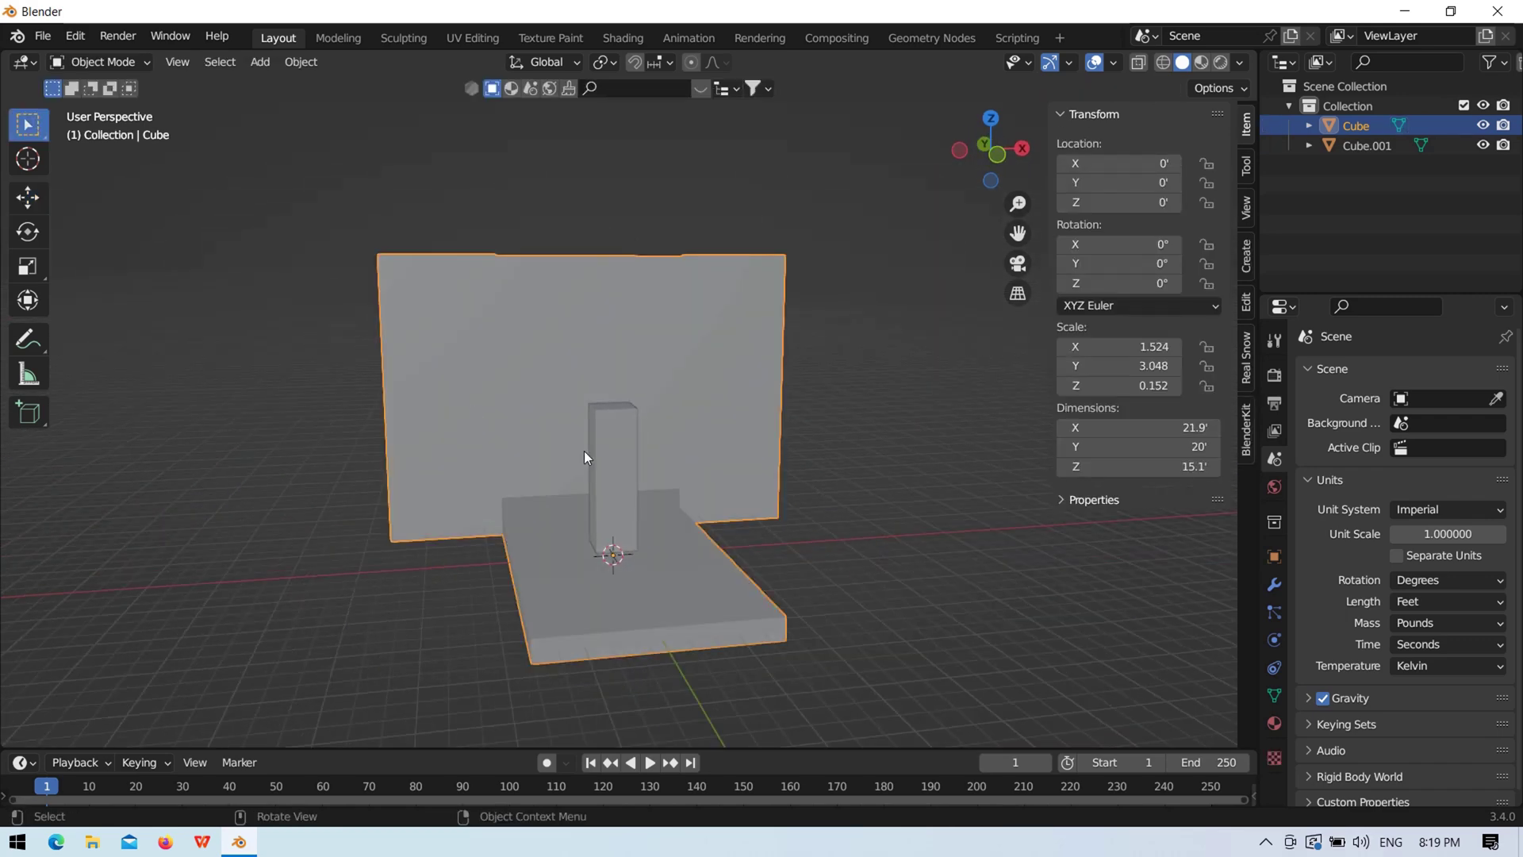
pyautogui.click(620, 441)
pyautogui.press('Delete')
pyautogui.hotkey('ctrl', 'z')
pyautogui.press('Tab')
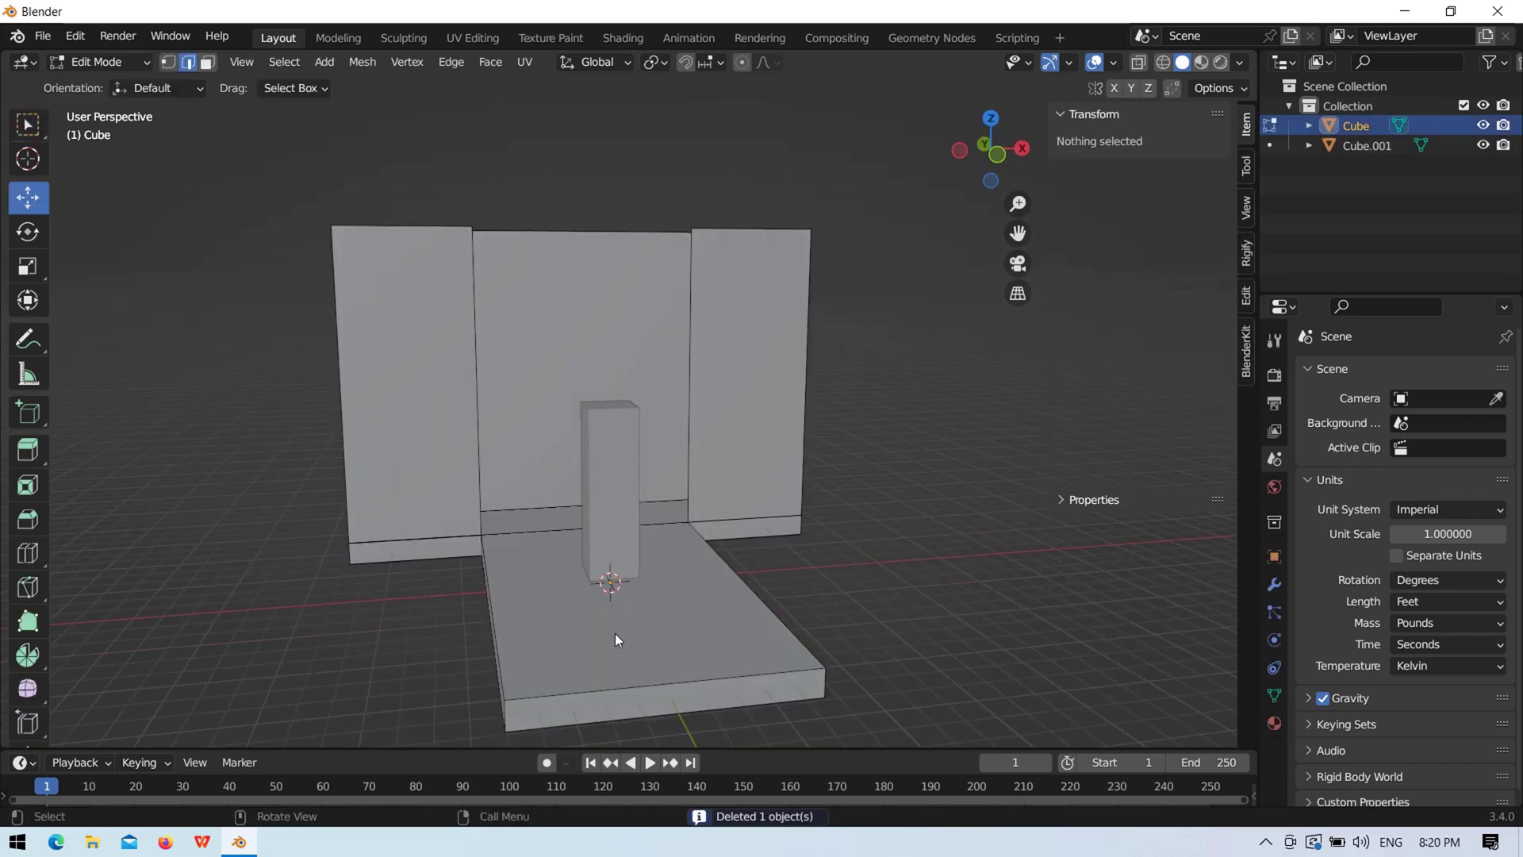
pyautogui.moveTo(615, 633); pyautogui.dragTo(403, 583, button='middle')
pyautogui.keyDown('shift'); pyautogui.click(474, 616); pyautogui.keyUp('shift')
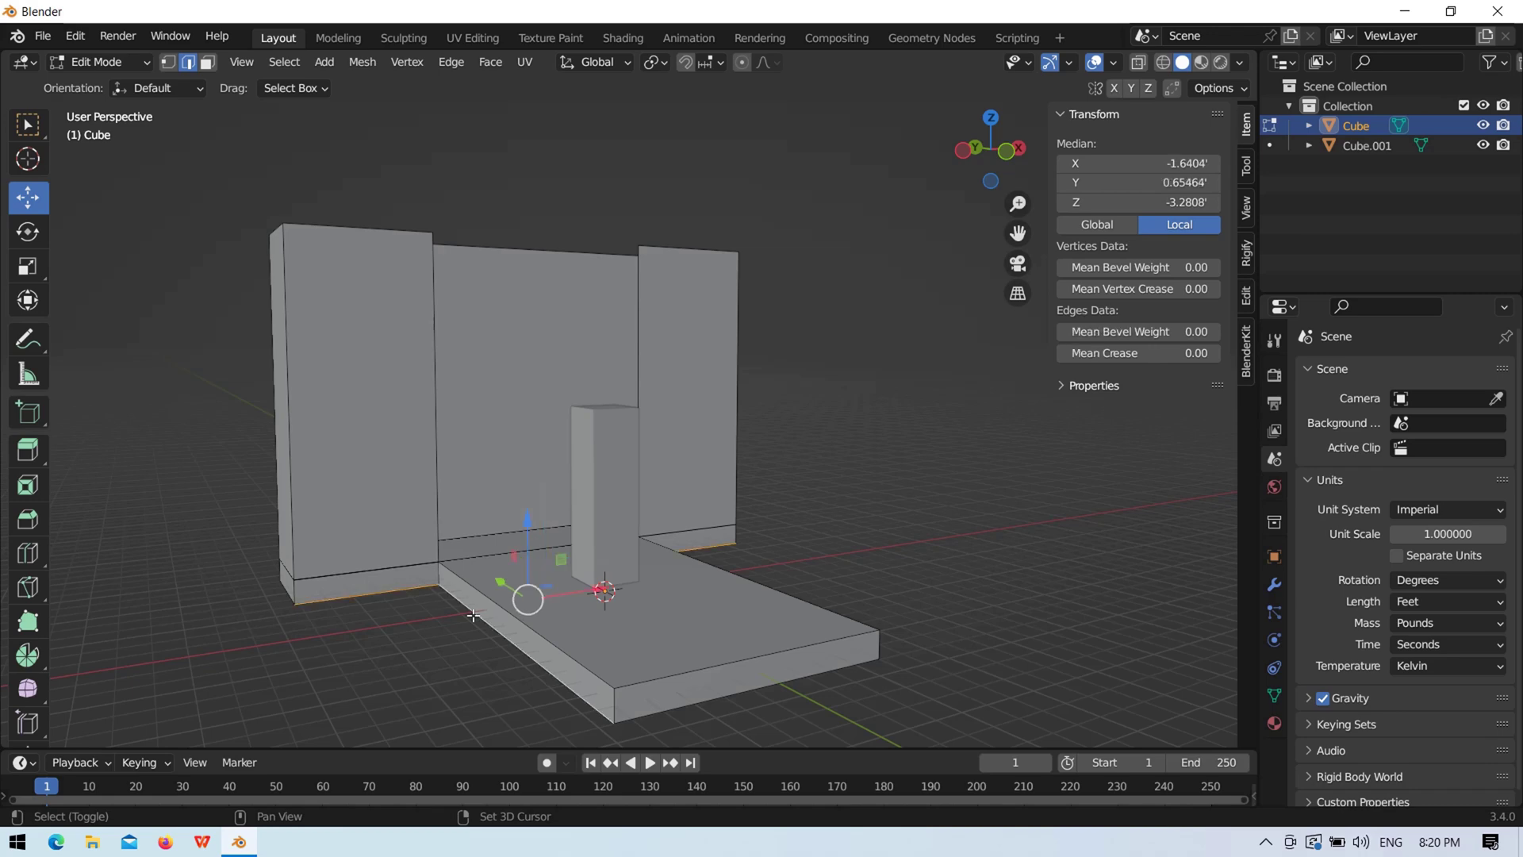
pyautogui.click(801, 528)
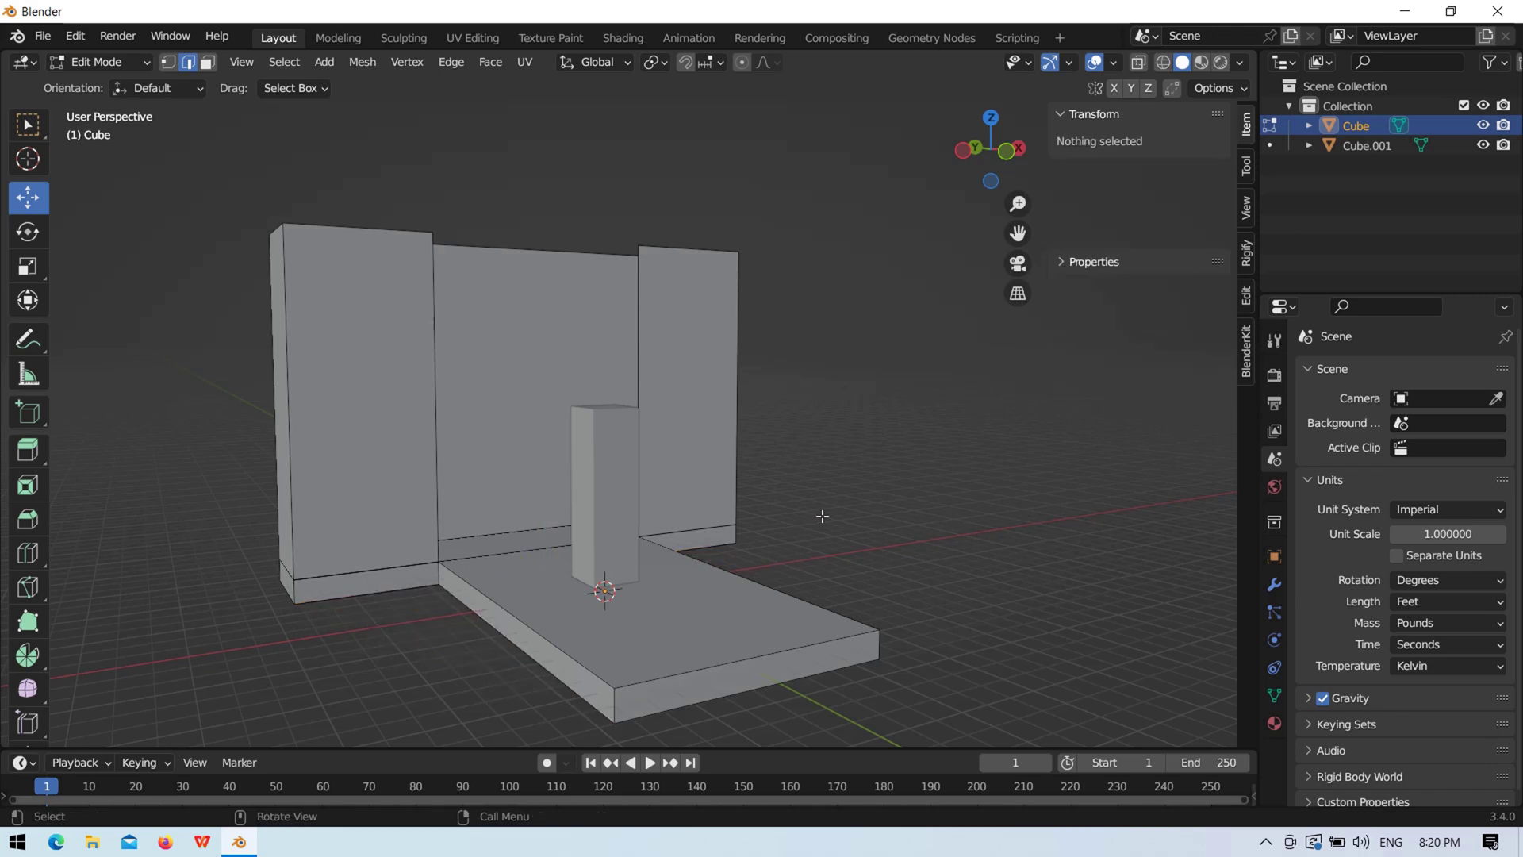
pyautogui.moveTo(801, 528); pyautogui.dragTo(824, 555, button='middle')
pyautogui.click(824, 555)
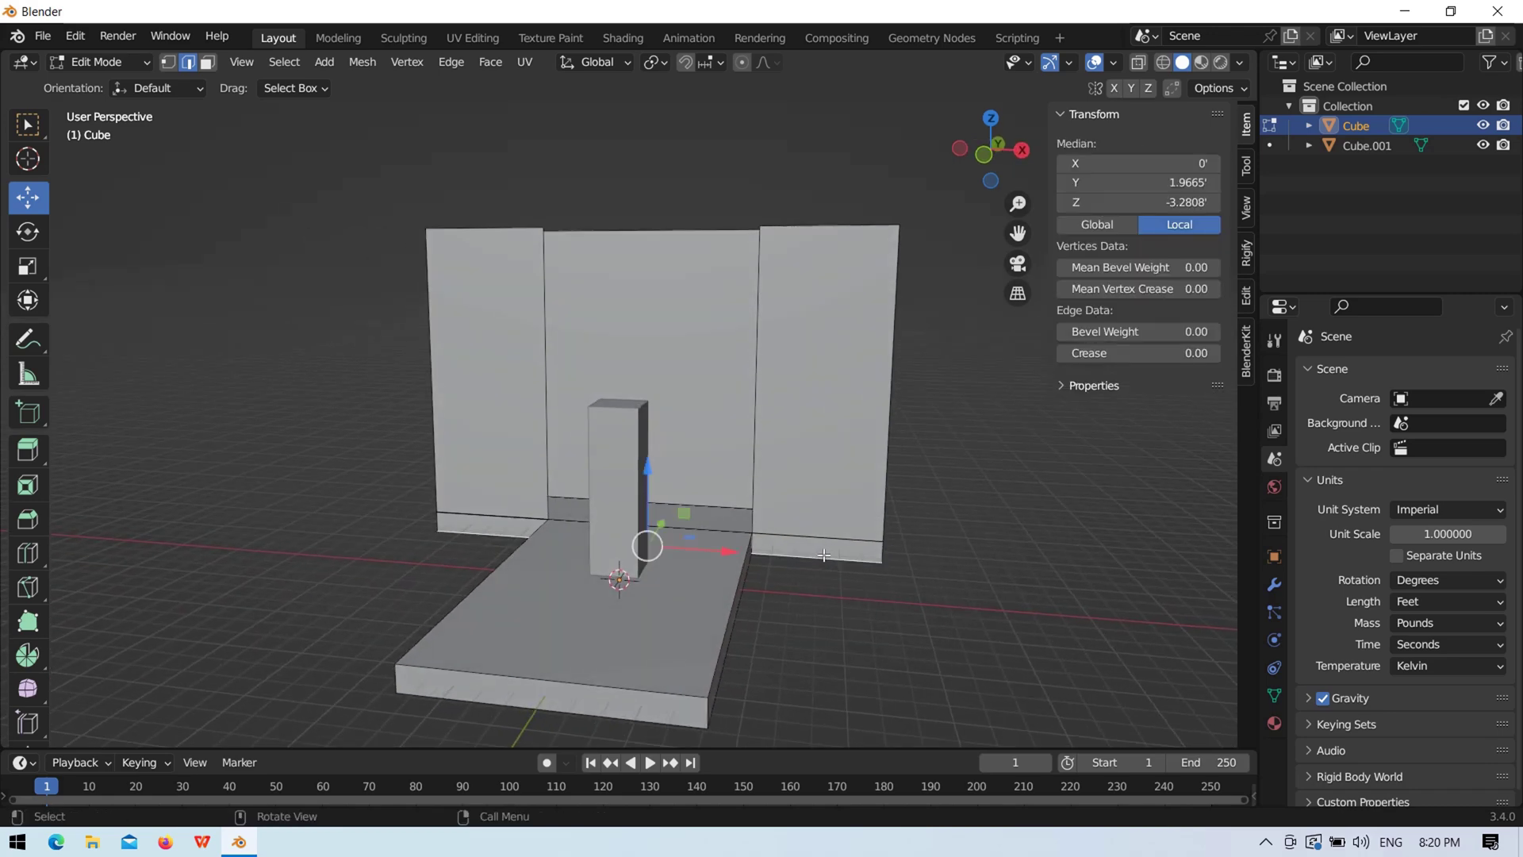
# Step: Extrude the front floor edge forward along Y about 15.9 ft in Top view, then exit to Object Mode
pyautogui.click(990, 119)
pyautogui.press('g')
pyautogui.press('y')
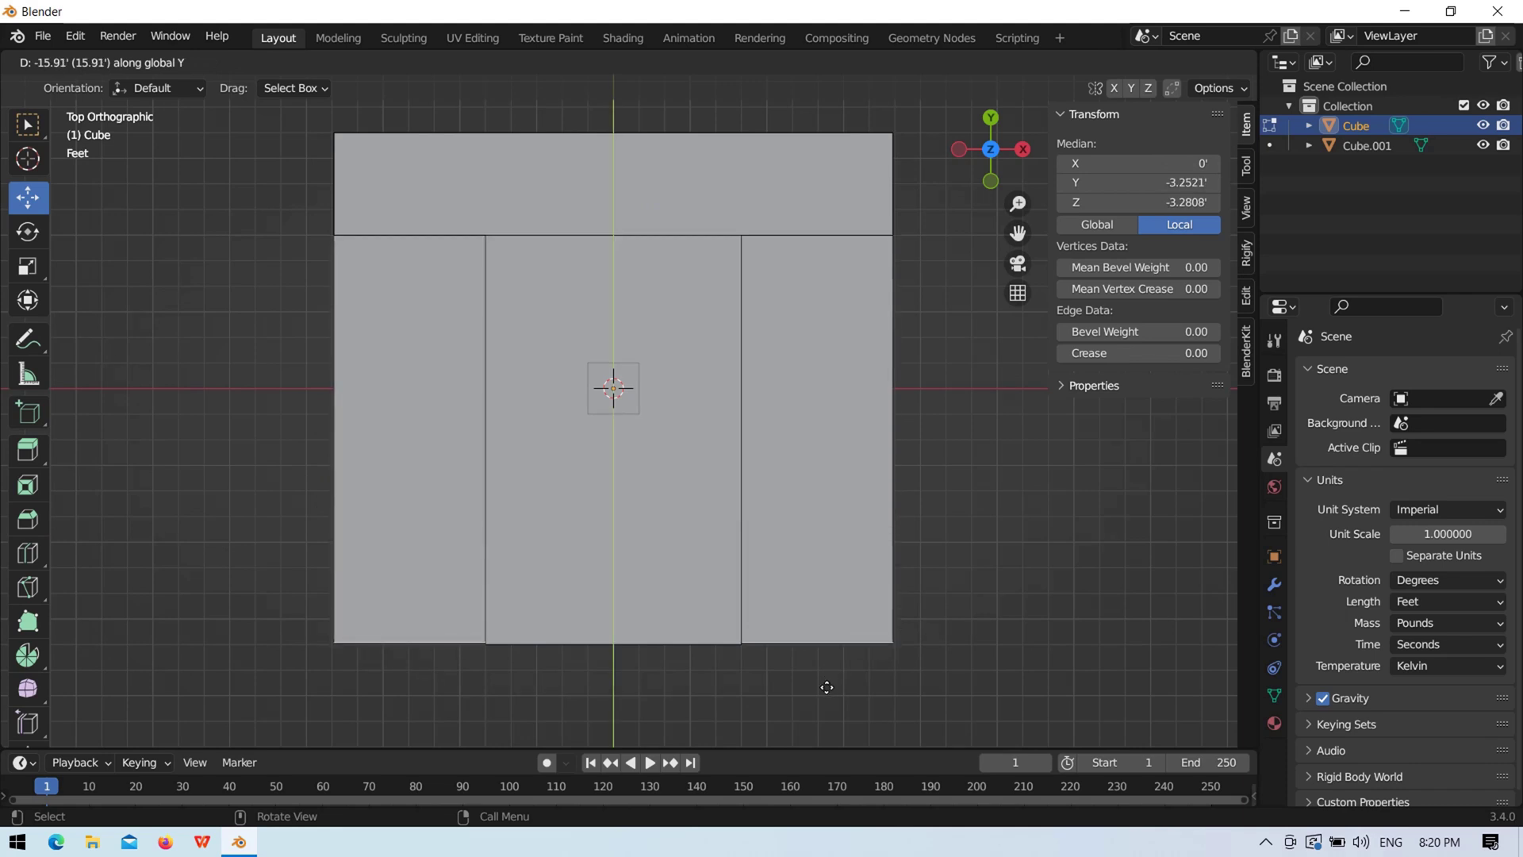
pyautogui.click(826, 688)
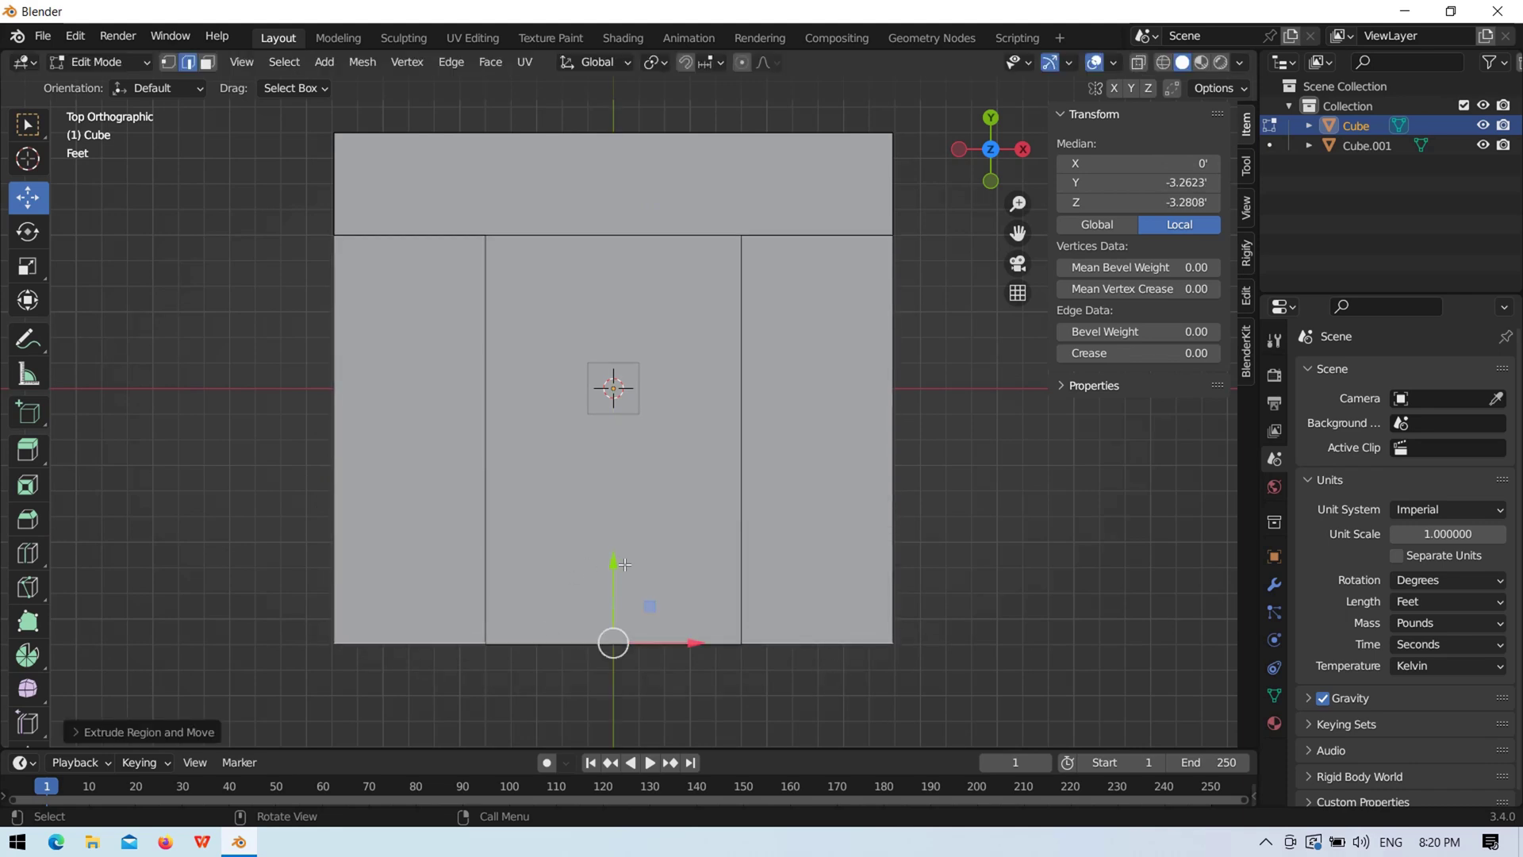
pyautogui.moveTo(625, 564); pyautogui.dragTo(616, 564)
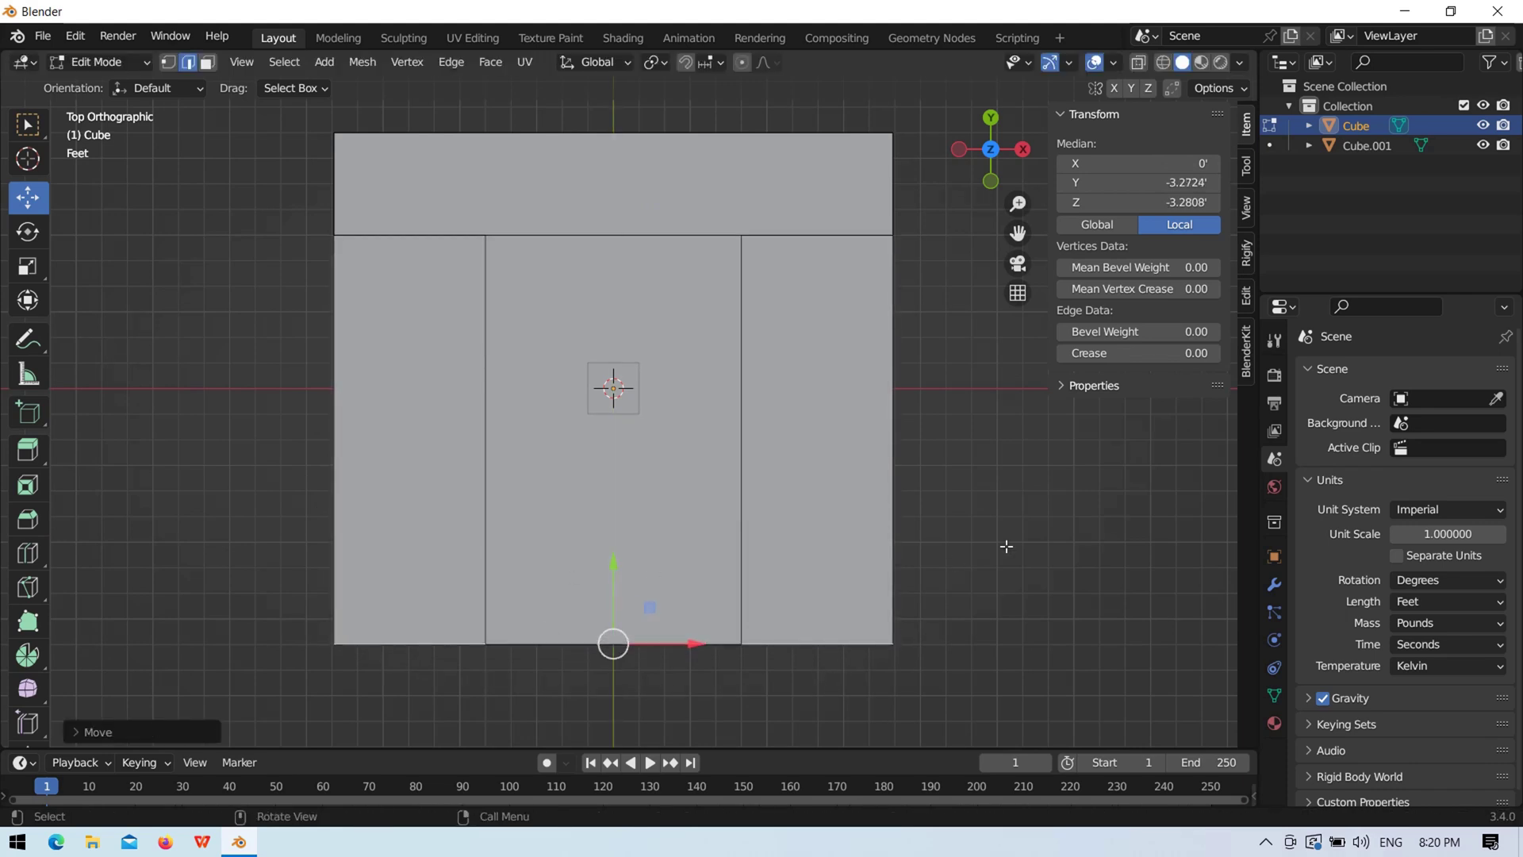
pyautogui.press('Tab')
pyautogui.moveTo(1003, 544)
pyautogui.mouseDown(button='middle')
pyautogui.moveTo(958, 510)
pyautogui.moveTo(1012, 348)
pyautogui.moveTo(866, 461)
pyautogui.moveTo(967, 463)
pyautogui.moveTo(754, 513)
pyautogui.mouseUp(button='middle')
pyautogui.moveTo(1017, 204); pyautogui.dragTo(1016, 162)
# Step: Delete the pillar (Cube.001) from the stage
pyautogui.moveTo(1017, 161); pyautogui.dragTo(734, 389, button='middle')
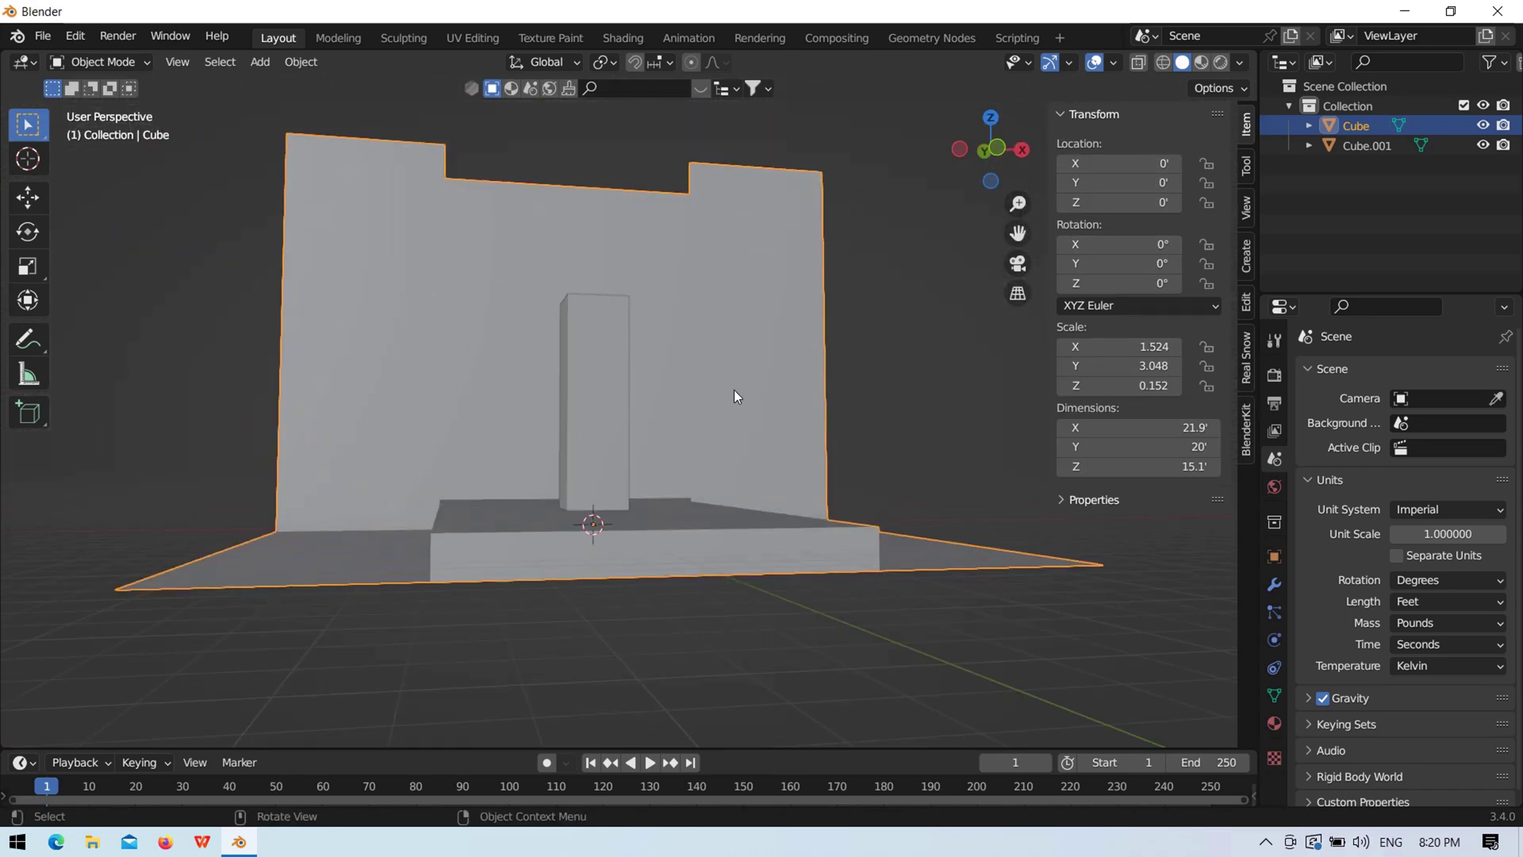
pyautogui.rightClick(735, 389)
pyautogui.click(874, 341)
pyautogui.moveTo(874, 341); pyautogui.dragTo(929, 330, button='middle')
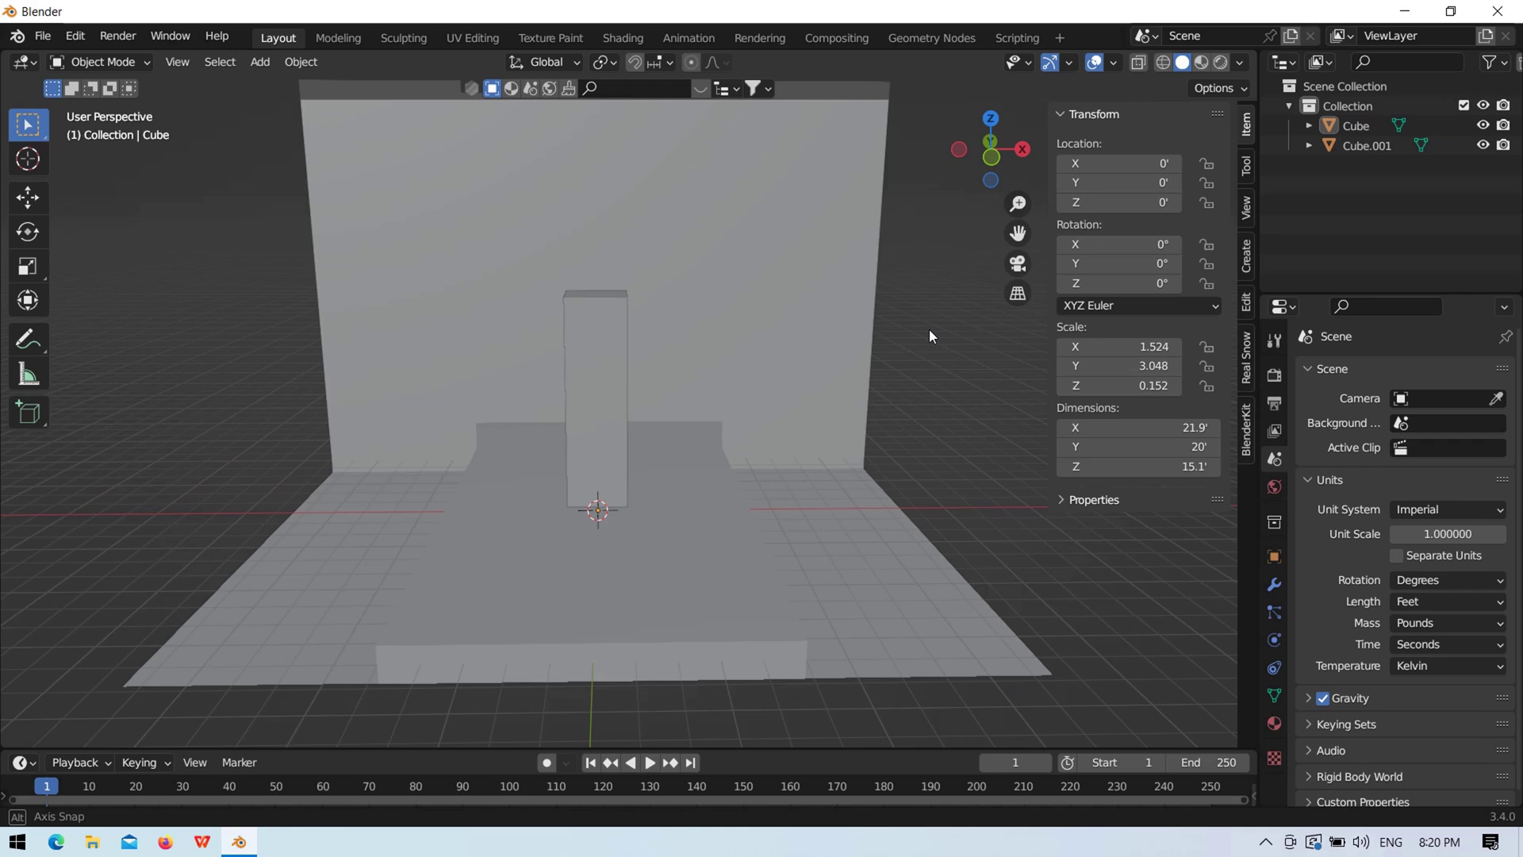
pyautogui.click(595, 405)
pyautogui.press('Delete')
# Step: Add a cylinder at the stage centre and set its width to 0.5'
pyautogui.click(272, 61)
pyautogui.moveTo(289, 84)
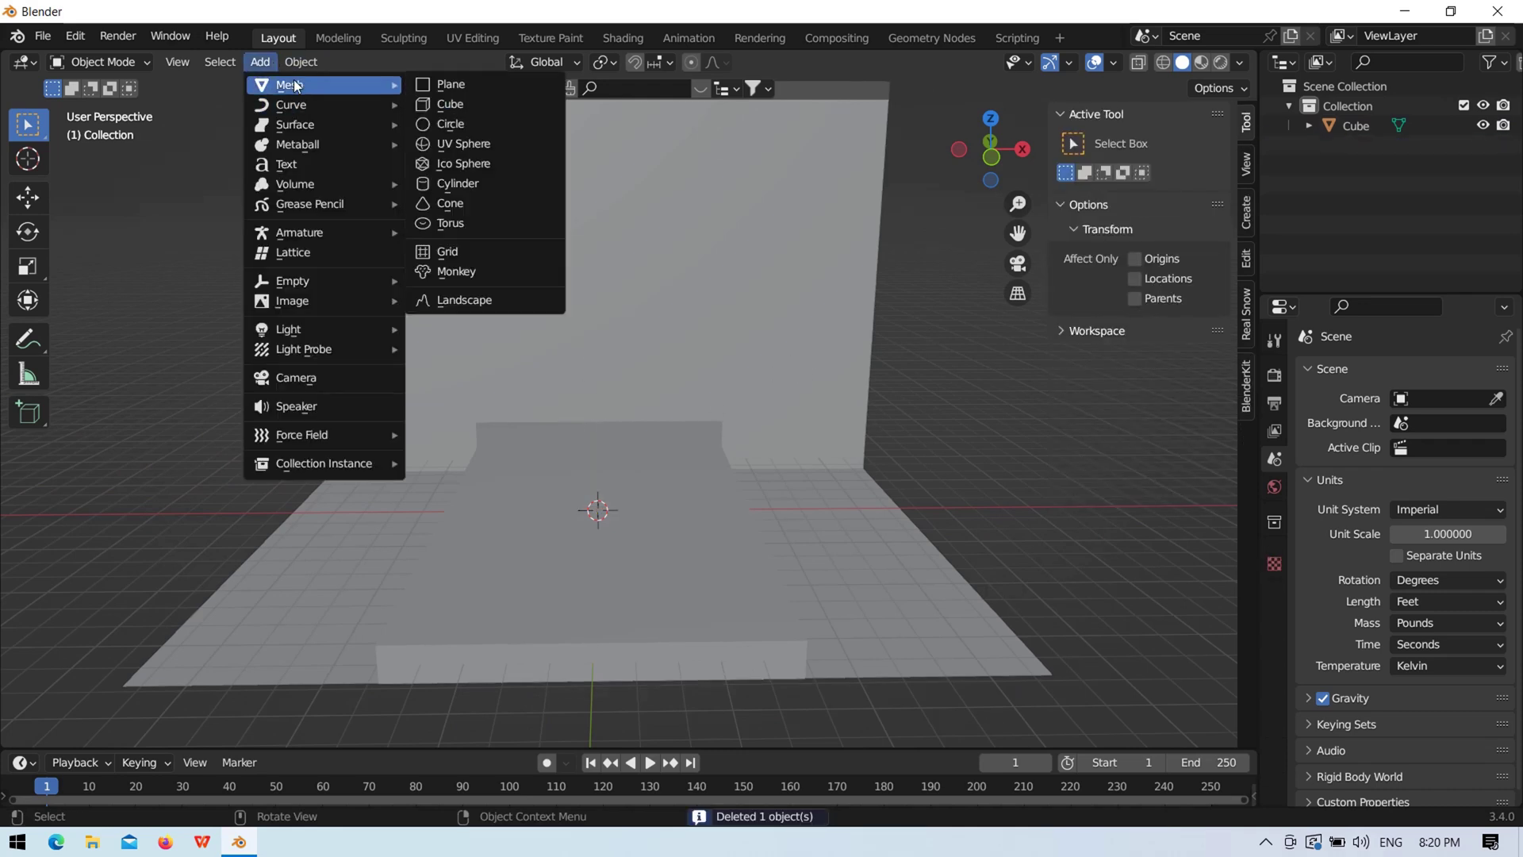
pyautogui.click(425, 106)
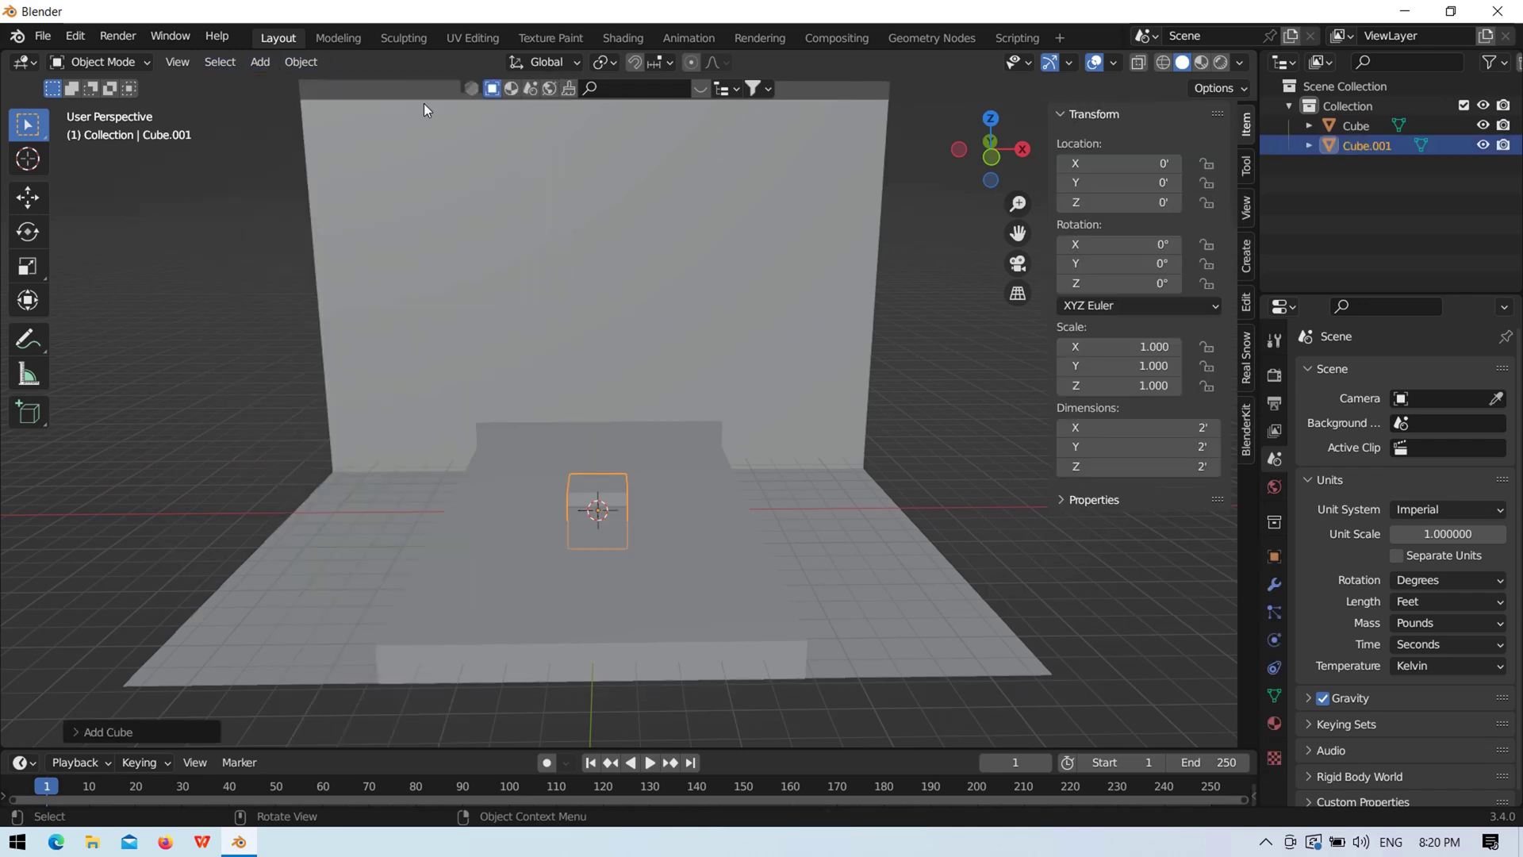
pyautogui.press('Delete')
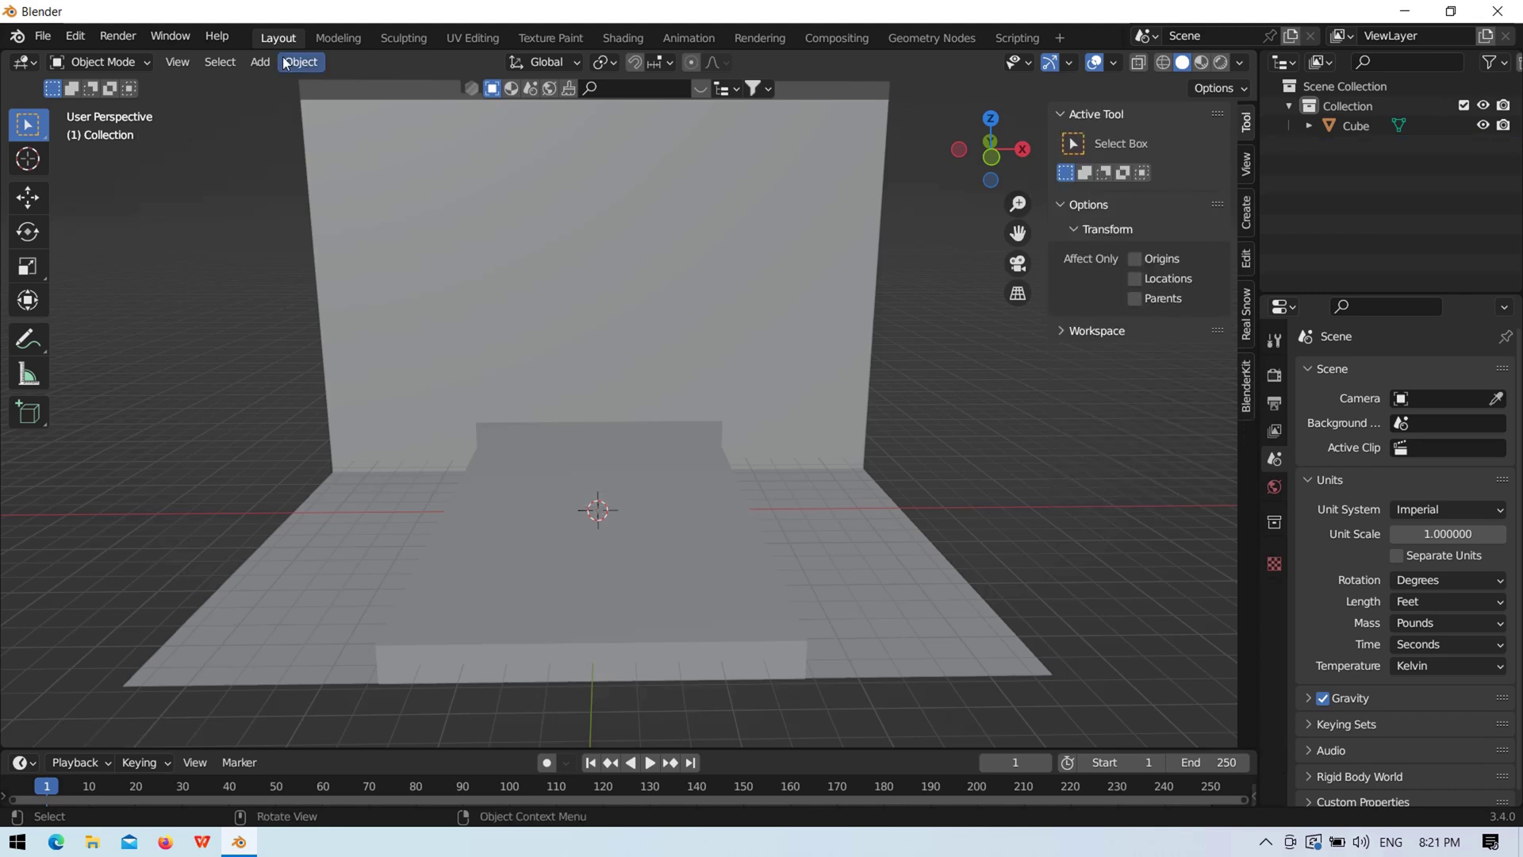
pyautogui.click(259, 61)
pyautogui.click(492, 174)
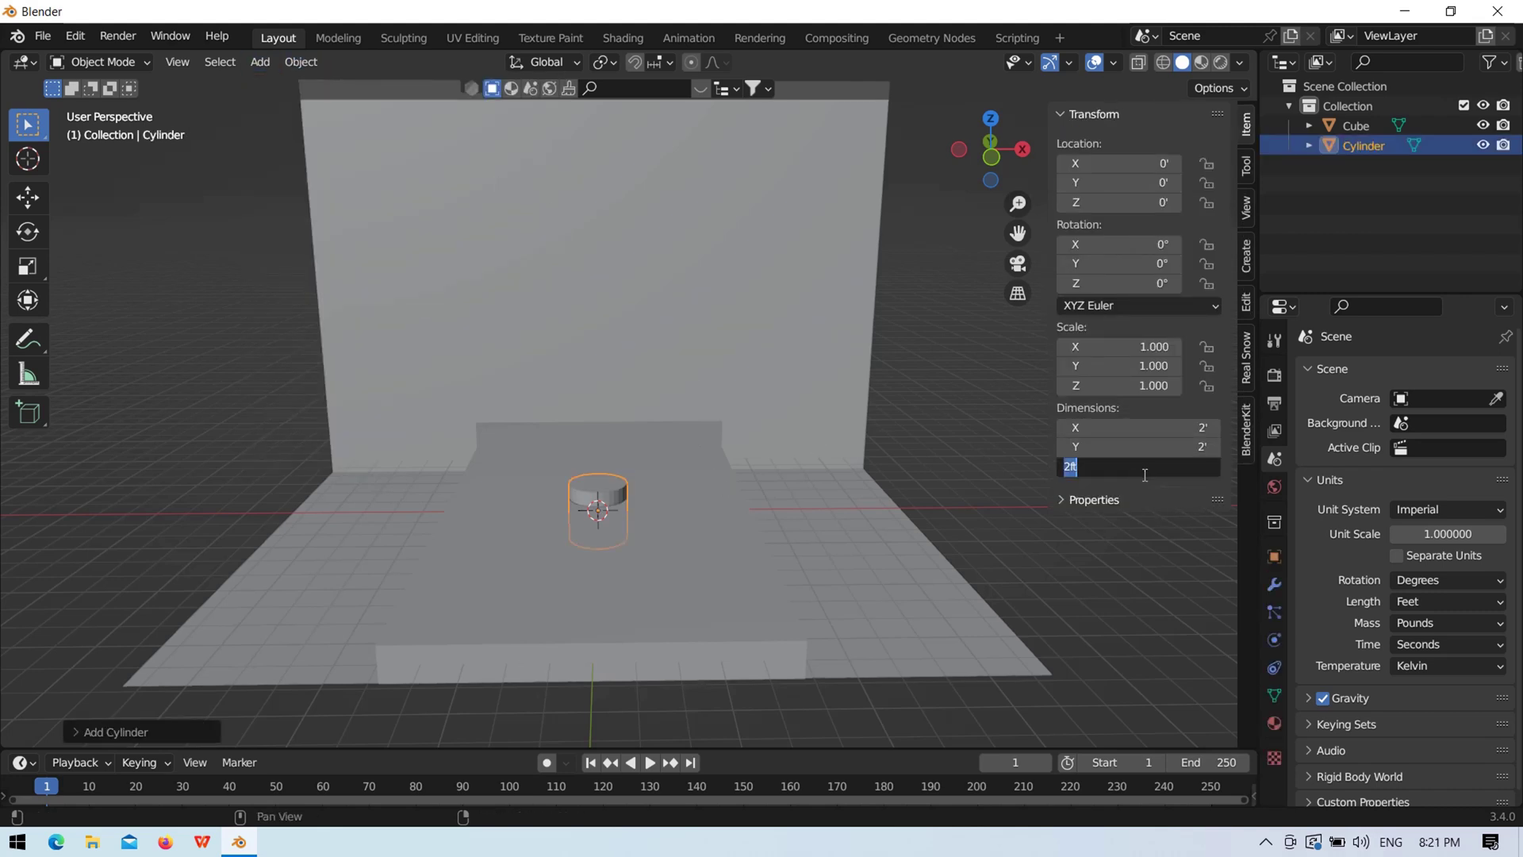
pyautogui.hotkey('shift', 'Tab')
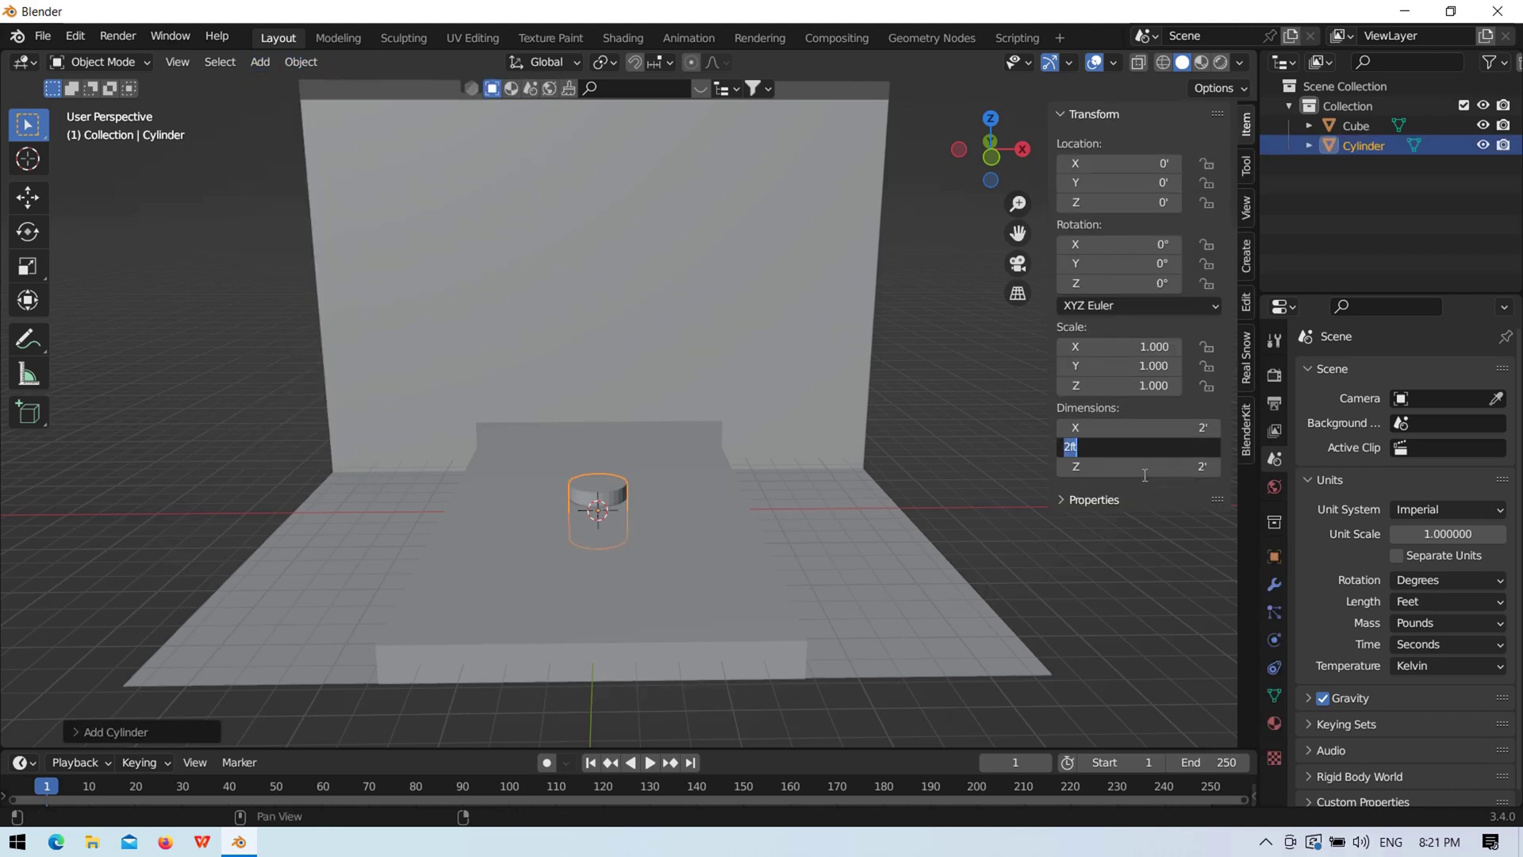
pyautogui.write('0.5')
pyautogui.press('Return')
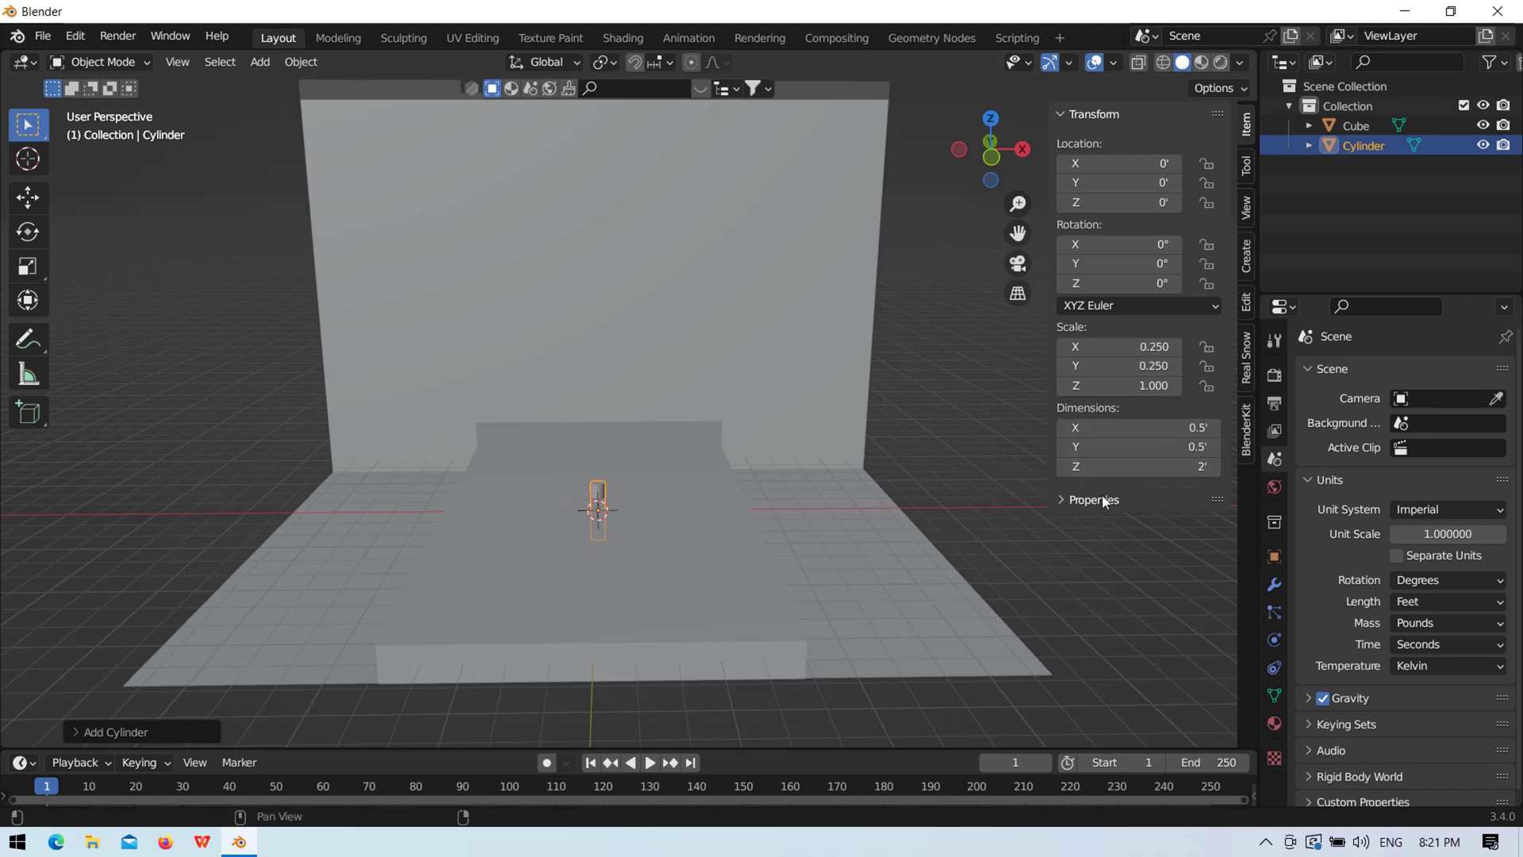
# Step: From top view, move the cylinder onto the stage floor near the backdrop
pyautogui.press('KP_7')
pyautogui.press('g')
pyautogui.click(520, 286)
# Step: In front view, raise the cylinder vertically to Z 1.3953'
pyautogui.moveTo(521, 286); pyautogui.dragTo(668, 300, button='middle')
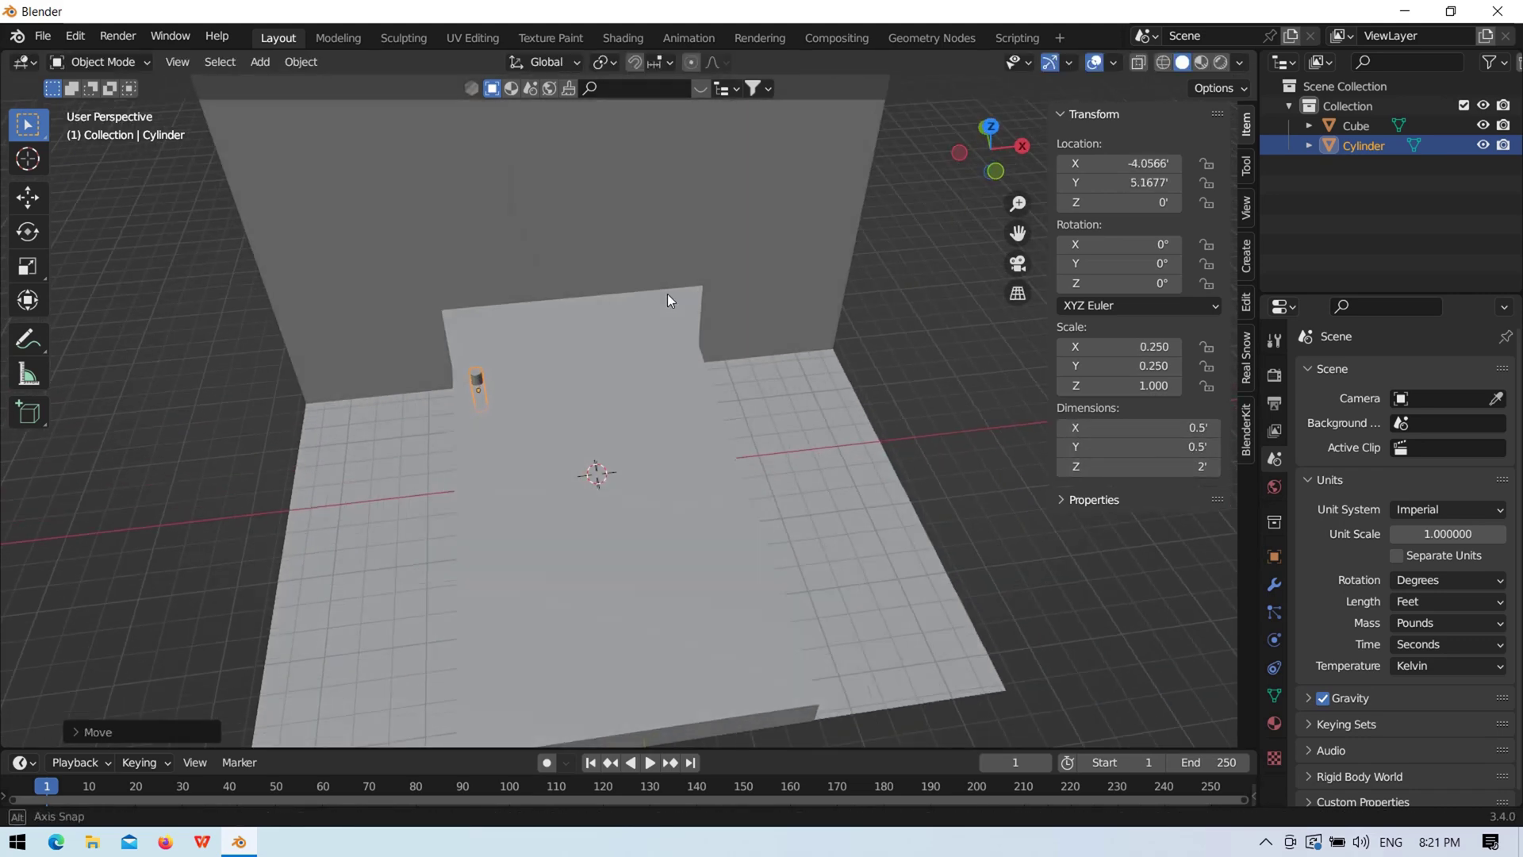
pyautogui.press('KP_1')
pyautogui.press('g')
pyautogui.press('z')
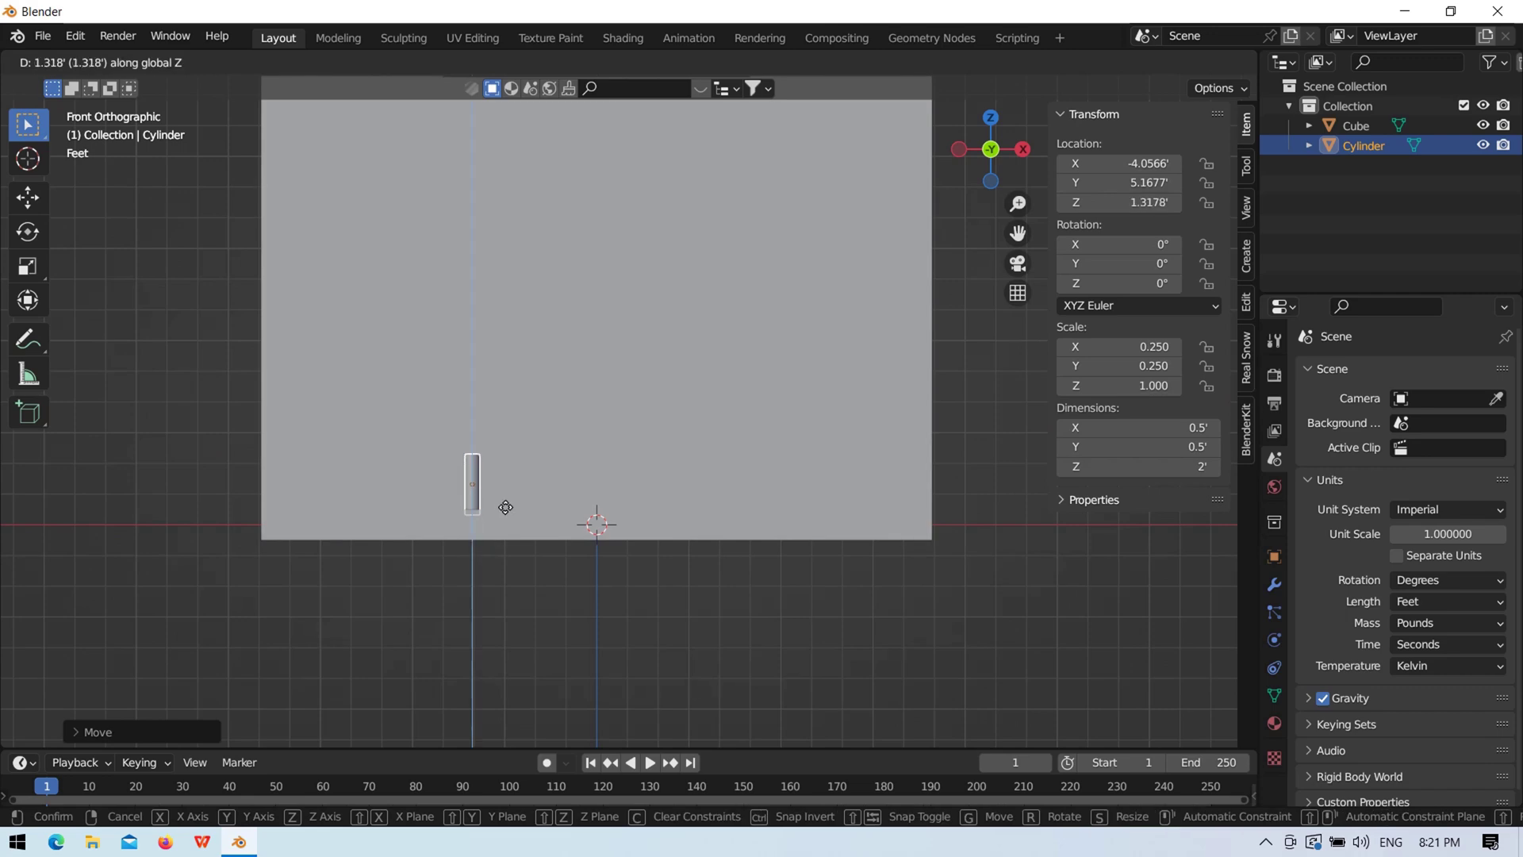
pyautogui.click(508, 504)
# Step: Shift the cylinder to Y 4.4012' and X -4.2957', beside the backdrop corner
pyautogui.moveTo(438, 549)
pyautogui.mouseDown(button='middle')
pyautogui.moveTo(465, 601)
pyautogui.moveTo(509, 584)
pyautogui.moveTo(450, 386)
pyautogui.mouseUp(button='middle')
pyautogui.press('g')
pyautogui.press('y')
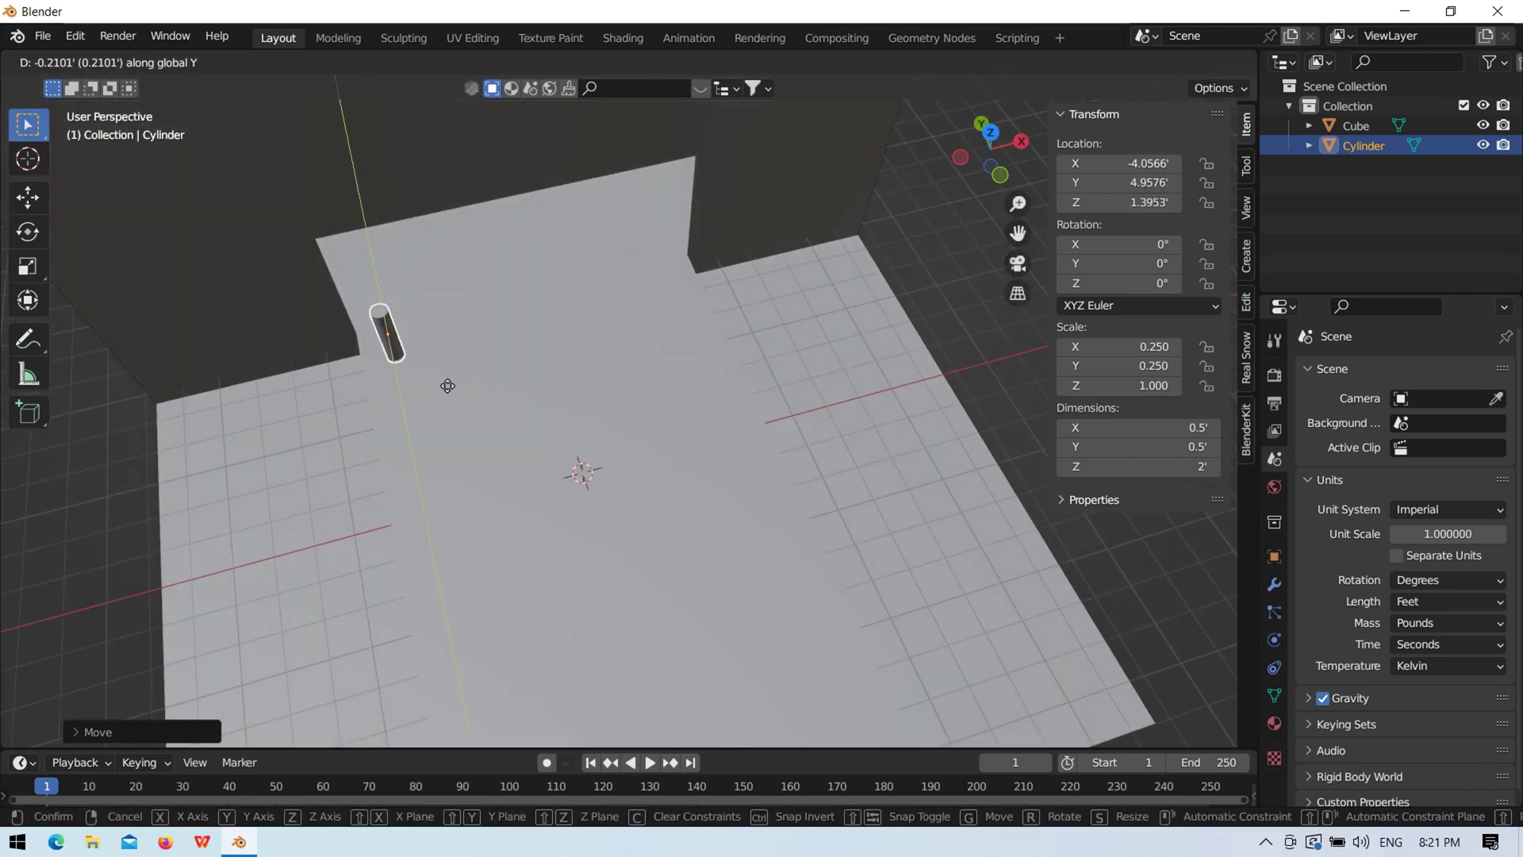
pyautogui.click(447, 400)
pyautogui.press('g')
pyautogui.press('x')
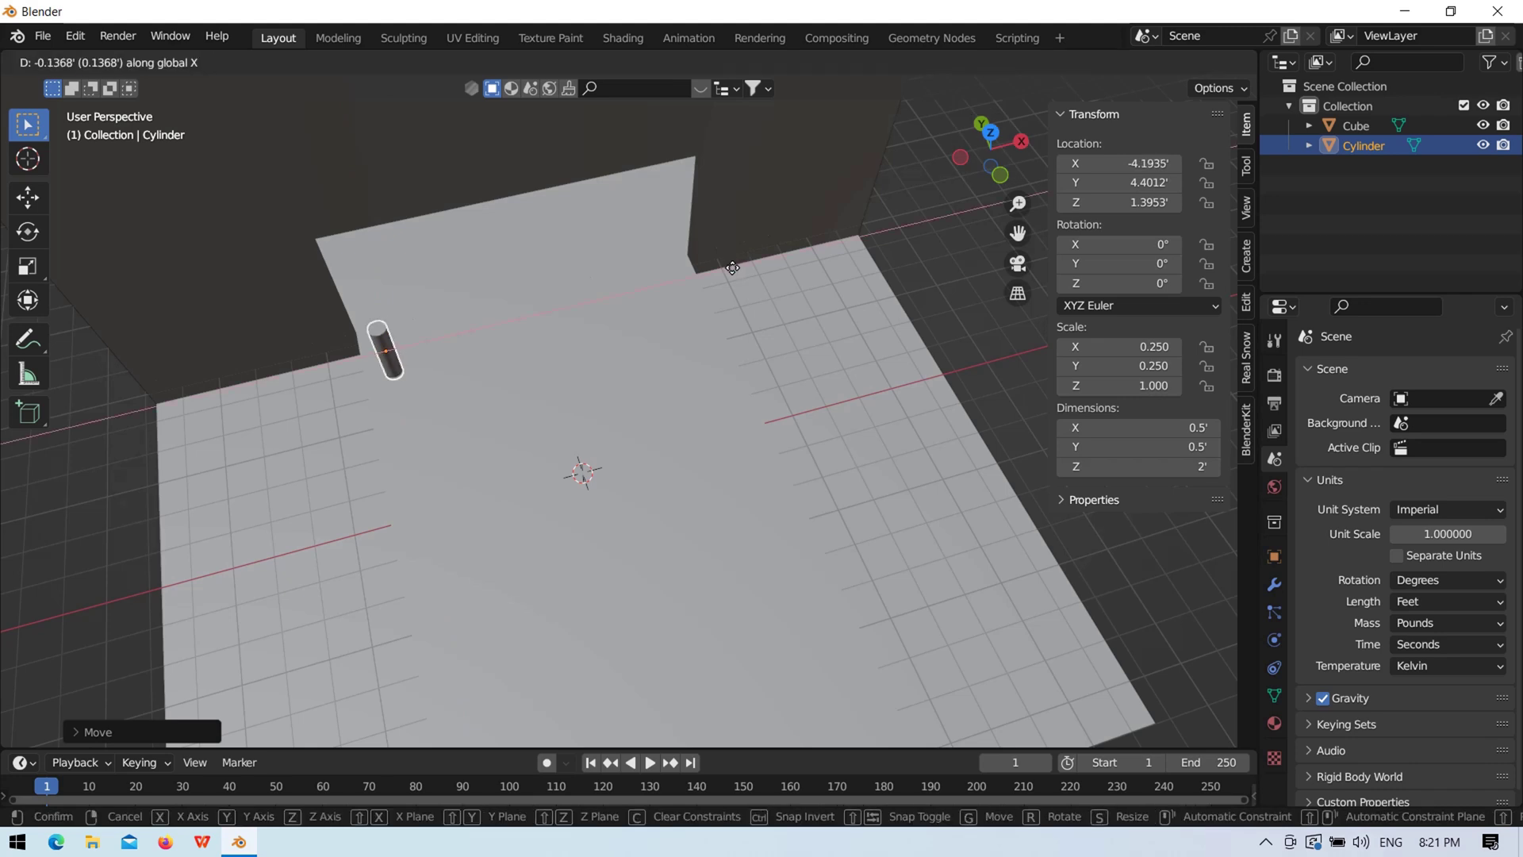
pyautogui.click(728, 277)
pyautogui.click(845, 377)
pyautogui.click(261, 62)
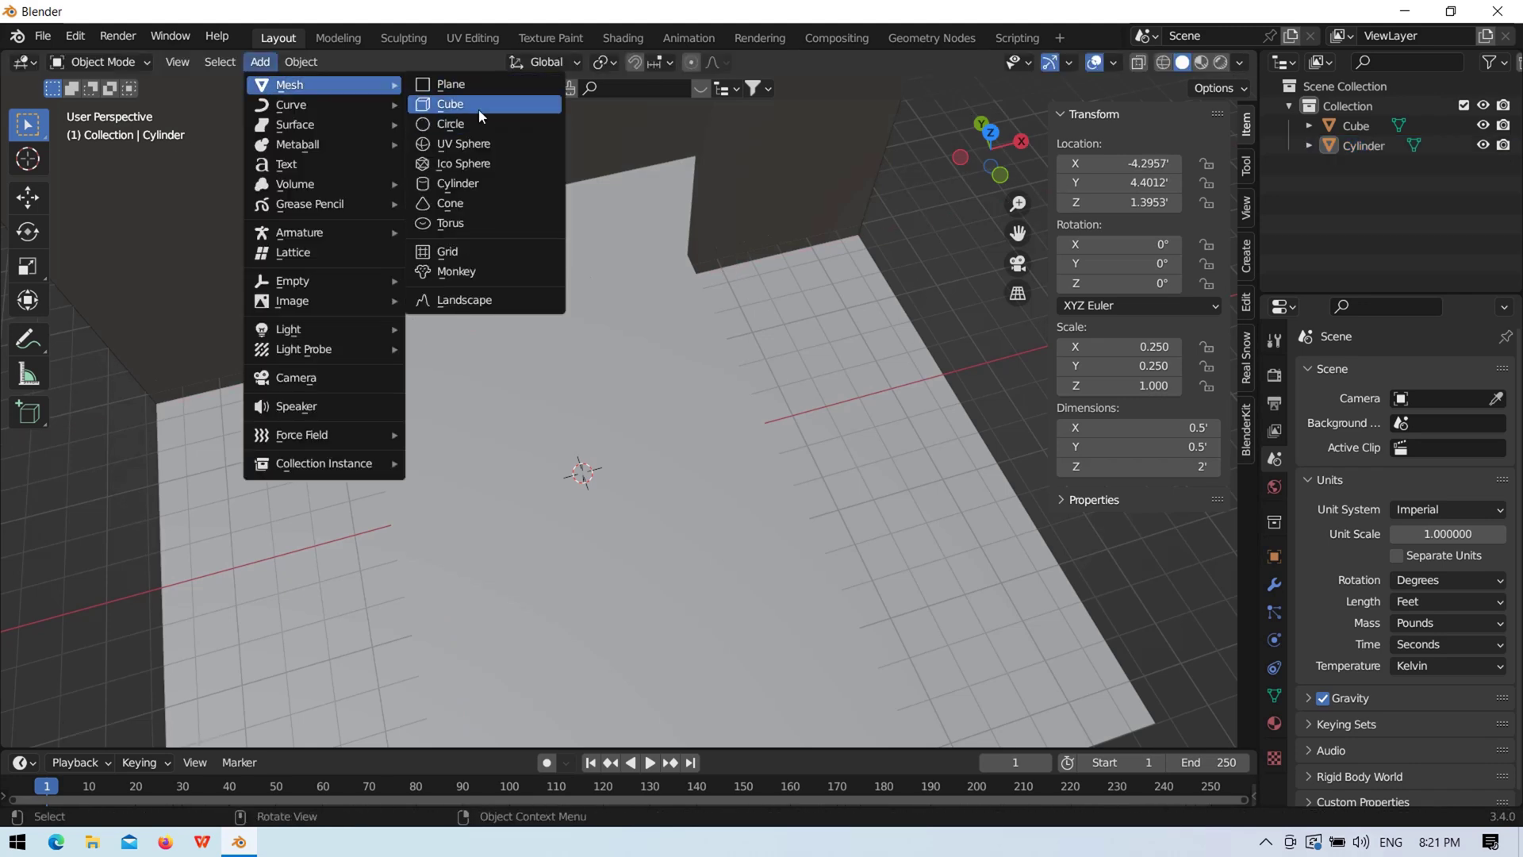
# Step: Add a cube 3 ft tall with a 0.5 × 0.5 ft footprint
pyautogui.click(479, 113)
pyautogui.click(1160, 467)
pyautogui.write('3')
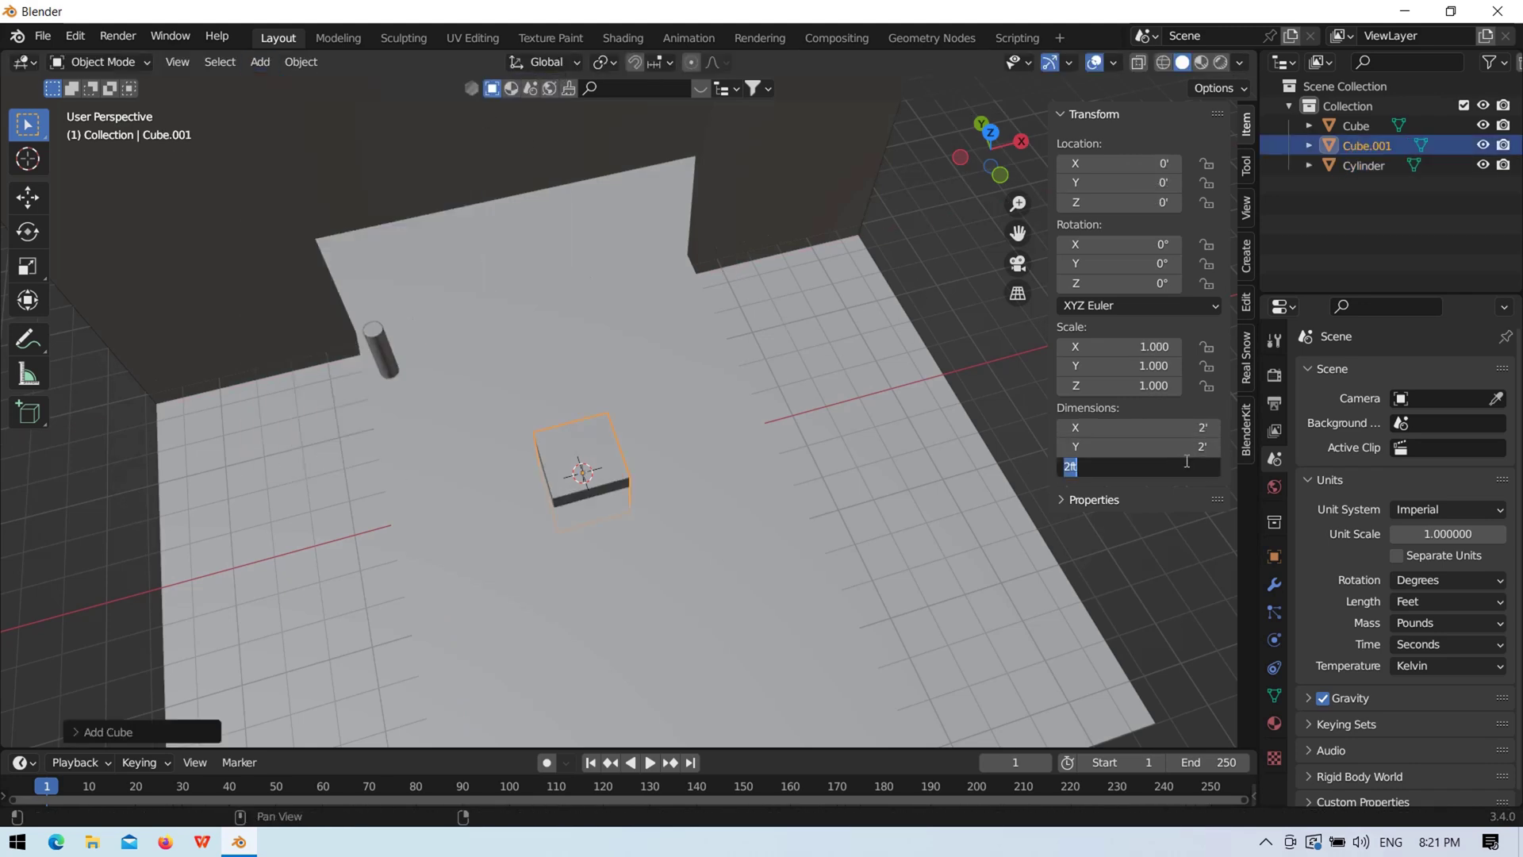
pyautogui.hotkey('shift', 'Tab')
pyautogui.write('1')
pyautogui.hotkey('shift', 'Tab')
pyautogui.write('1')
pyautogui.press('Tab')
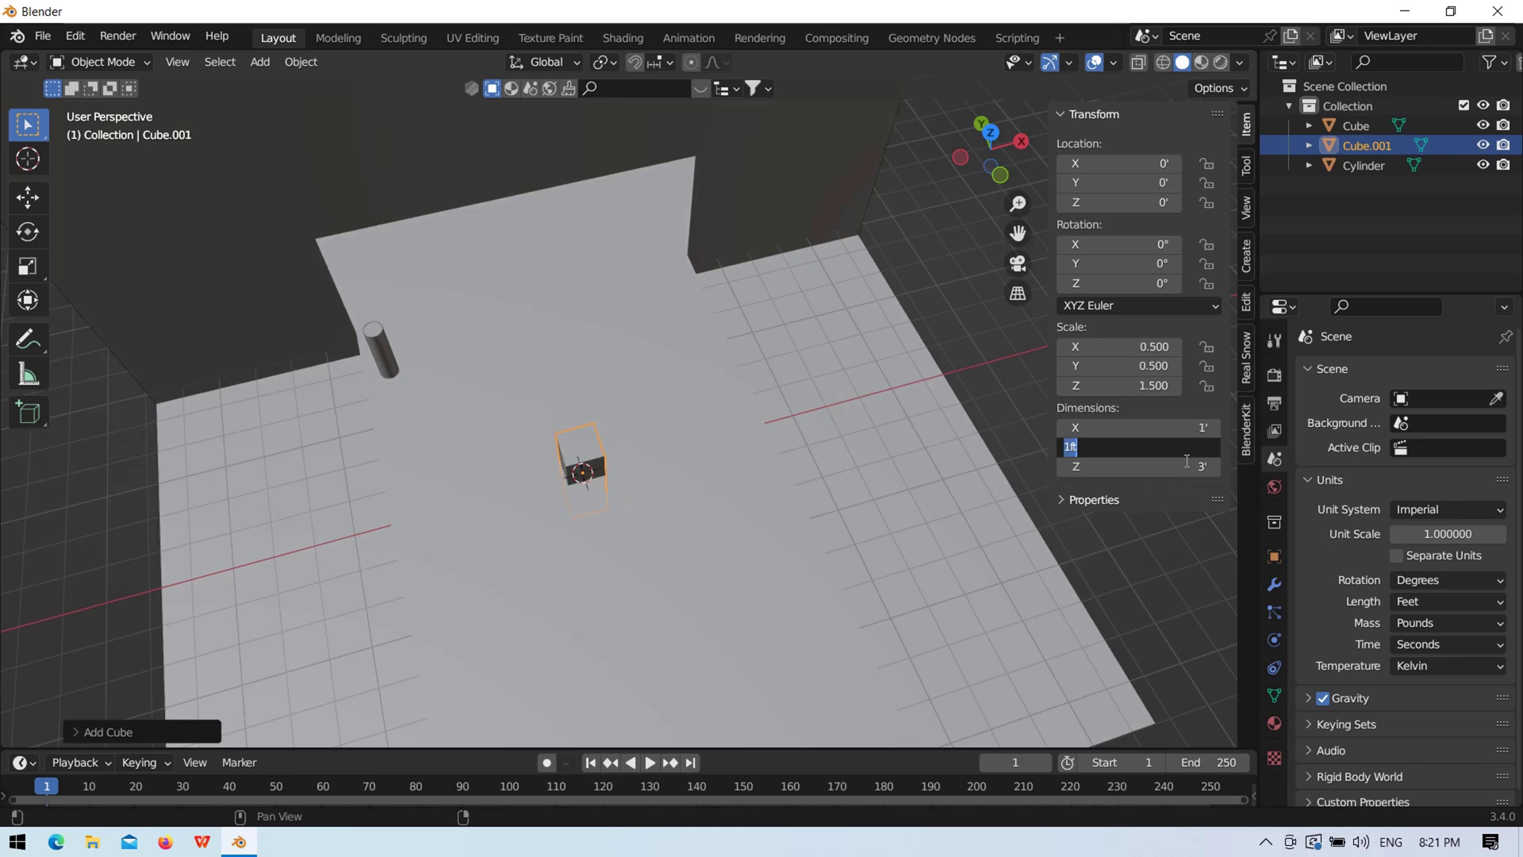
pyautogui.hotkey('shift', 'Tab')
pyautogui.write('.5')
pyautogui.press('Return')
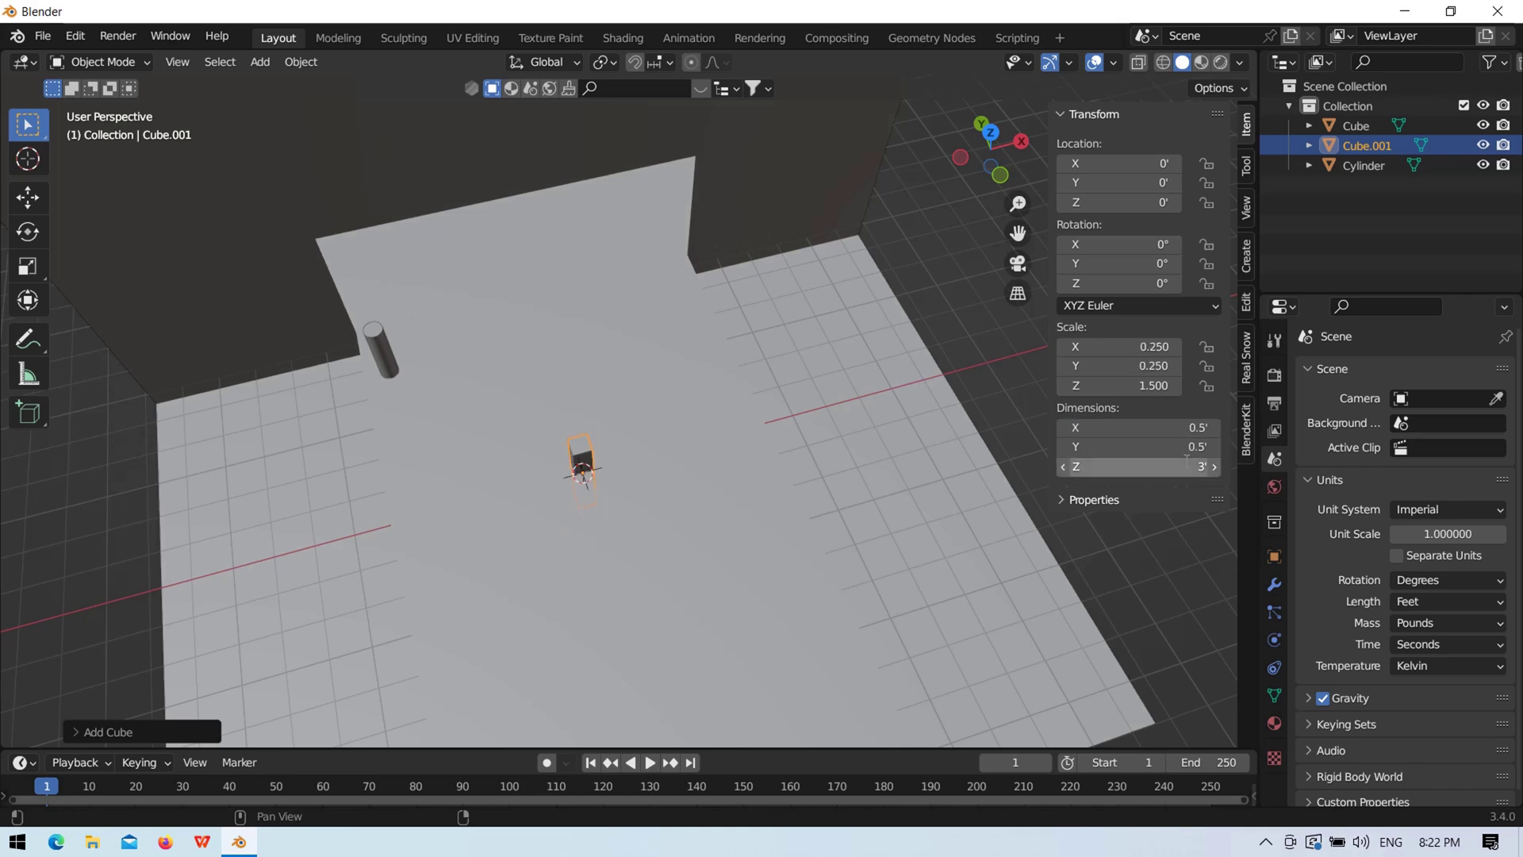
# Step: Move the new cube next to the cylinder near the backdrop
pyautogui.press('g')
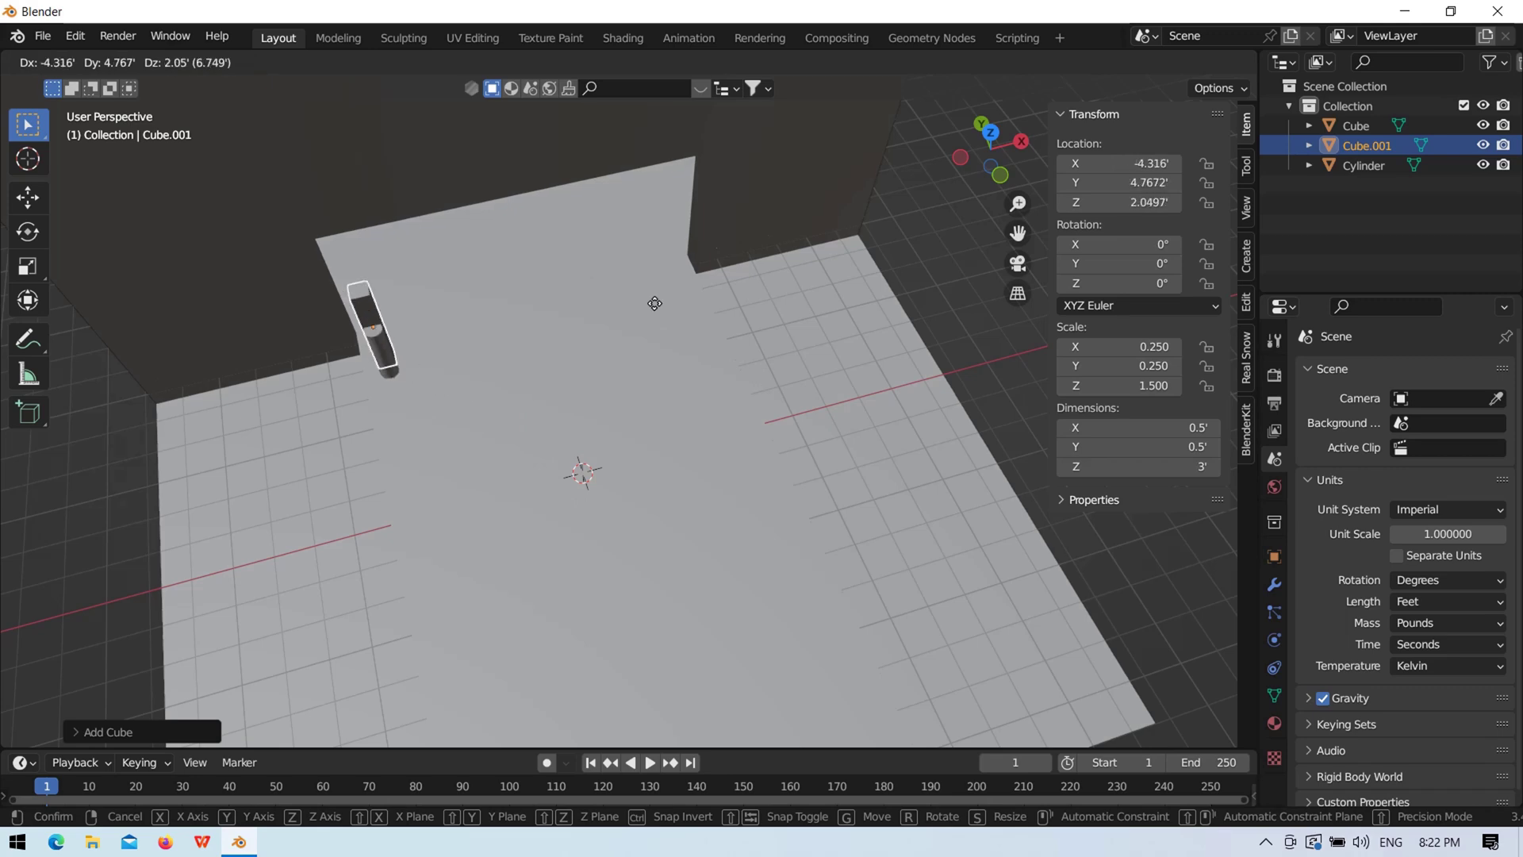
pyautogui.click(659, 314)
pyautogui.press('KP_7')
# Step: In top view, center the tall cube directly over the cylinder
pyautogui.keyDown('shift'); pyautogui.moveTo(543, 352); pyautogui.dragTo(625, 349, button='middle'); pyautogui.keyUp('shift')
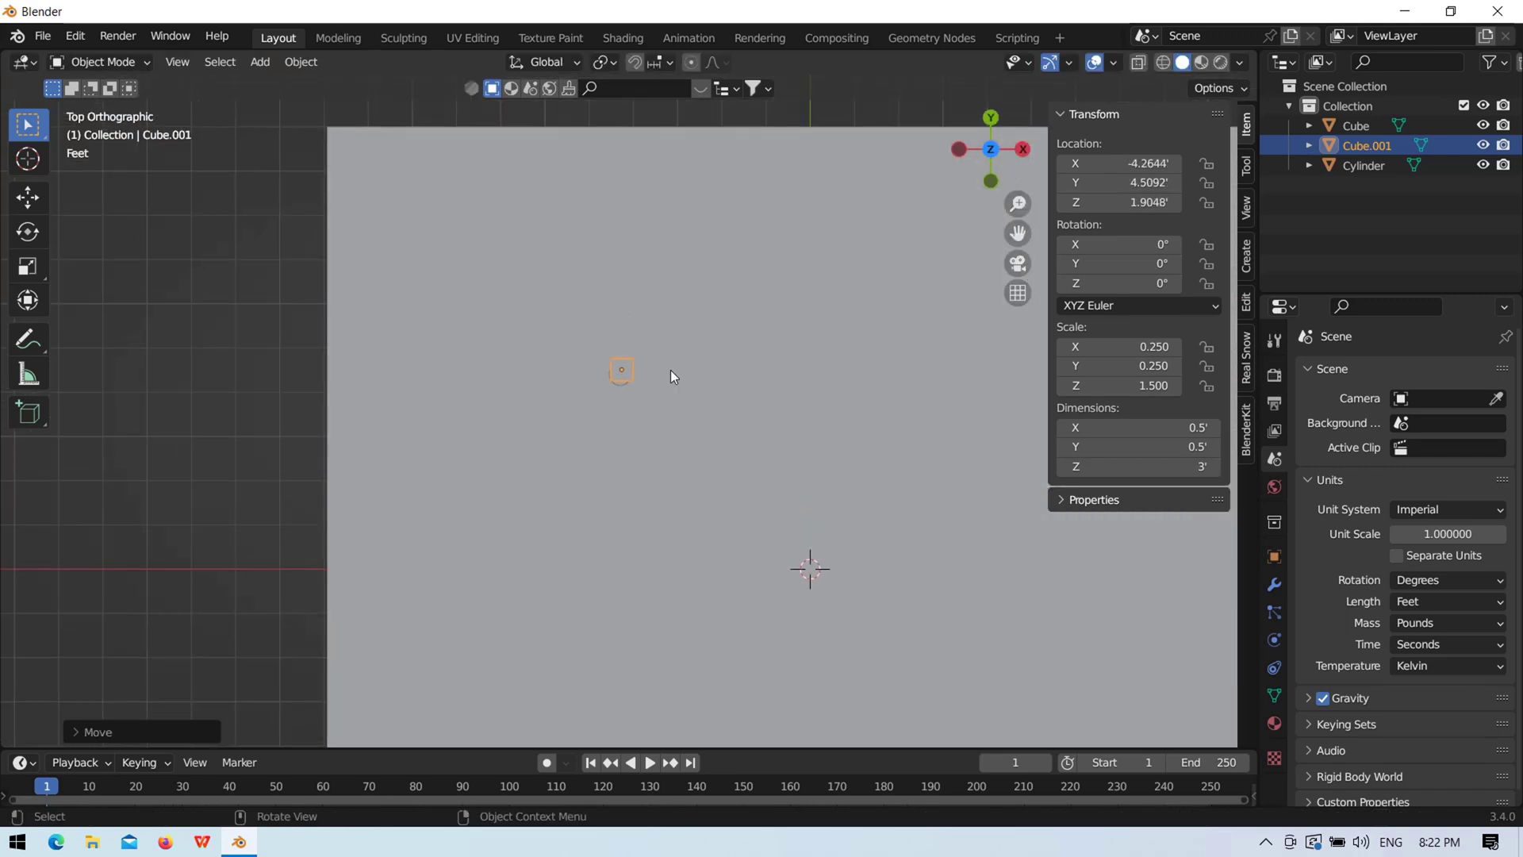
pyautogui.scroll(4, 641, 339)
pyautogui.press('g')
pyautogui.click(634, 346)
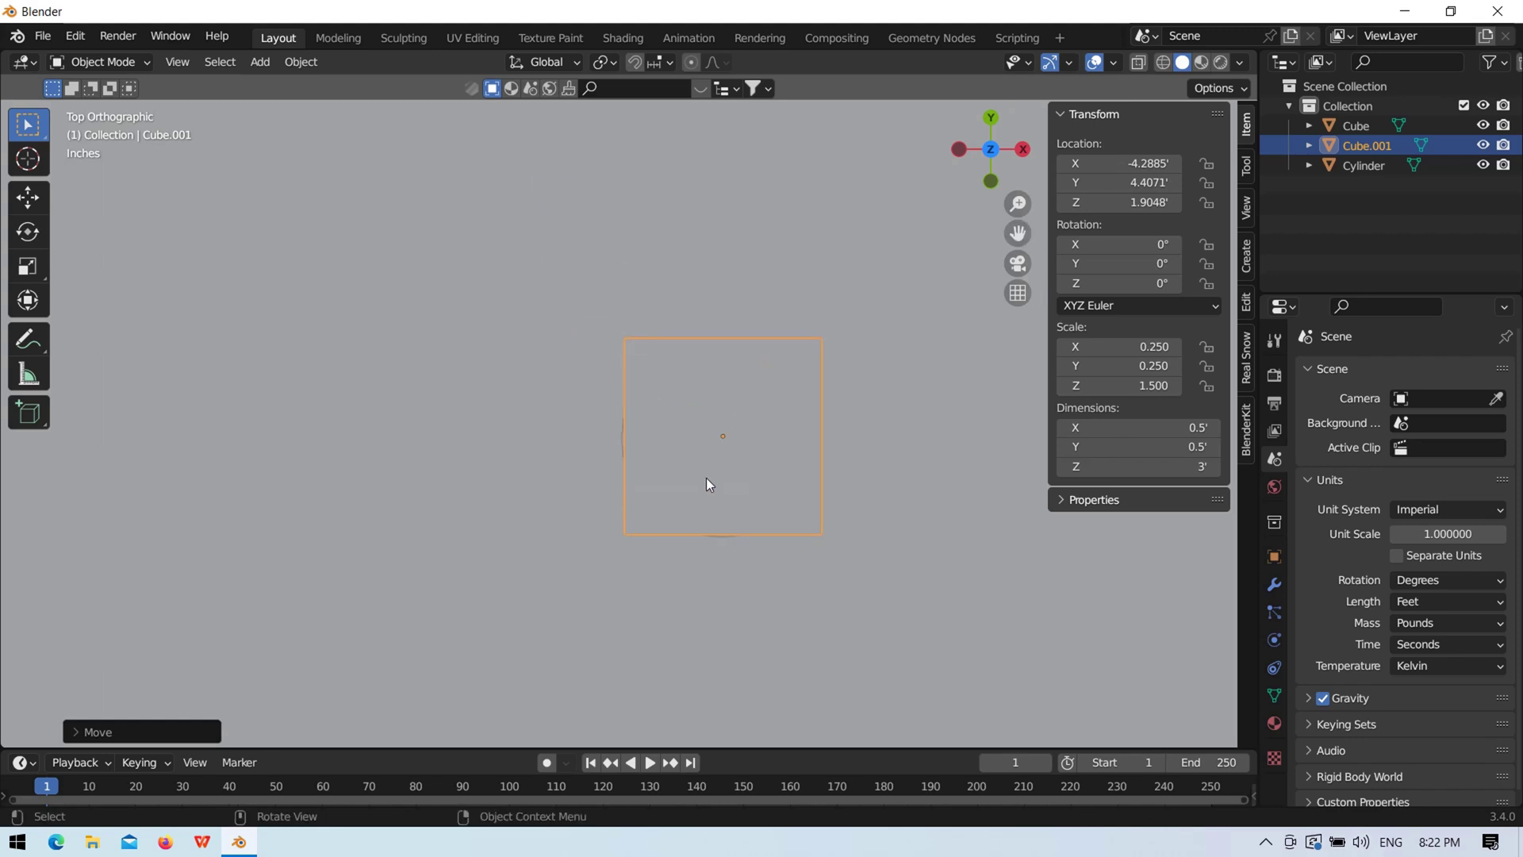
pyautogui.press('g')
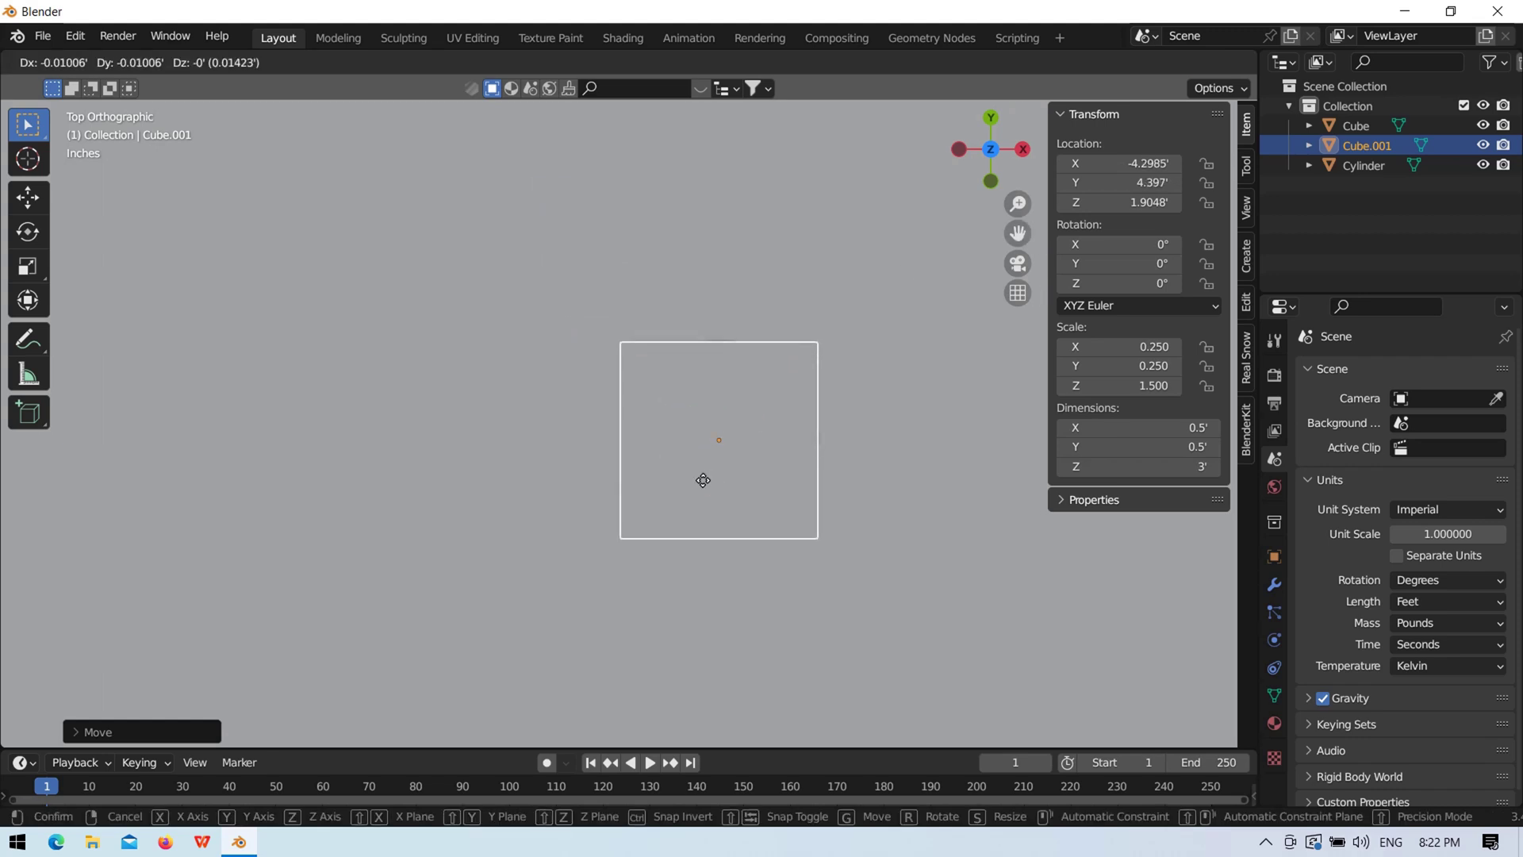
pyautogui.click(703, 480)
pyautogui.scroll(1, 749, 417)
pyautogui.scroll(2, 832, 444)
pyautogui.press('g')
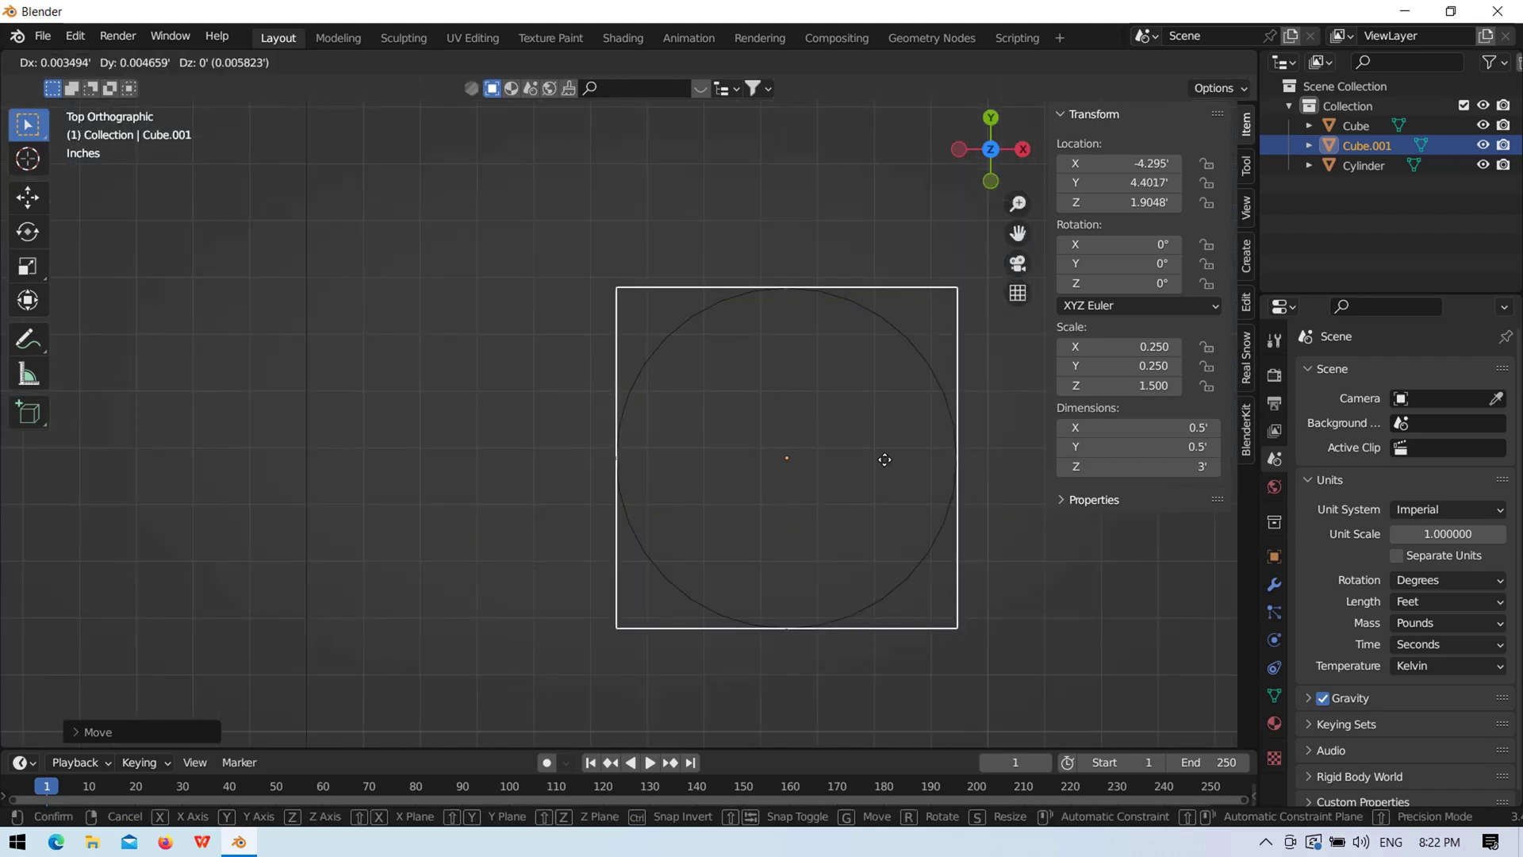
pyautogui.click(884, 459)
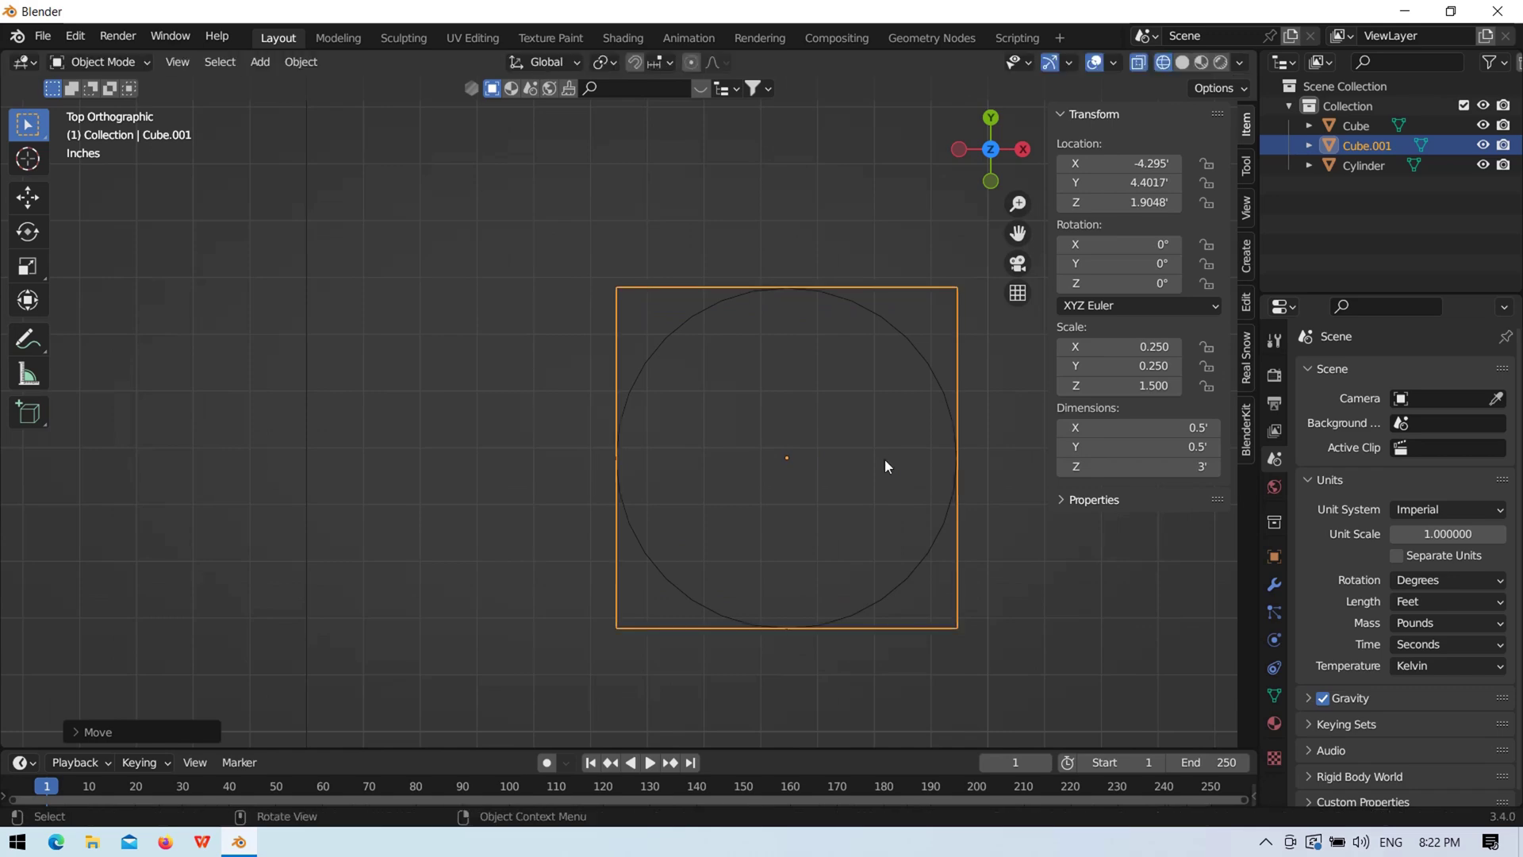
# Step: In side view, raise the cube vertically to sit on the cylinder at Z 3.8374'
pyautogui.moveTo(884, 459)
pyautogui.mouseDown(button='middle')
pyautogui.moveTo(714, 330)
pyautogui.moveTo(721, 459)
pyautogui.mouseUp(button='middle')
pyautogui.click(998, 161)
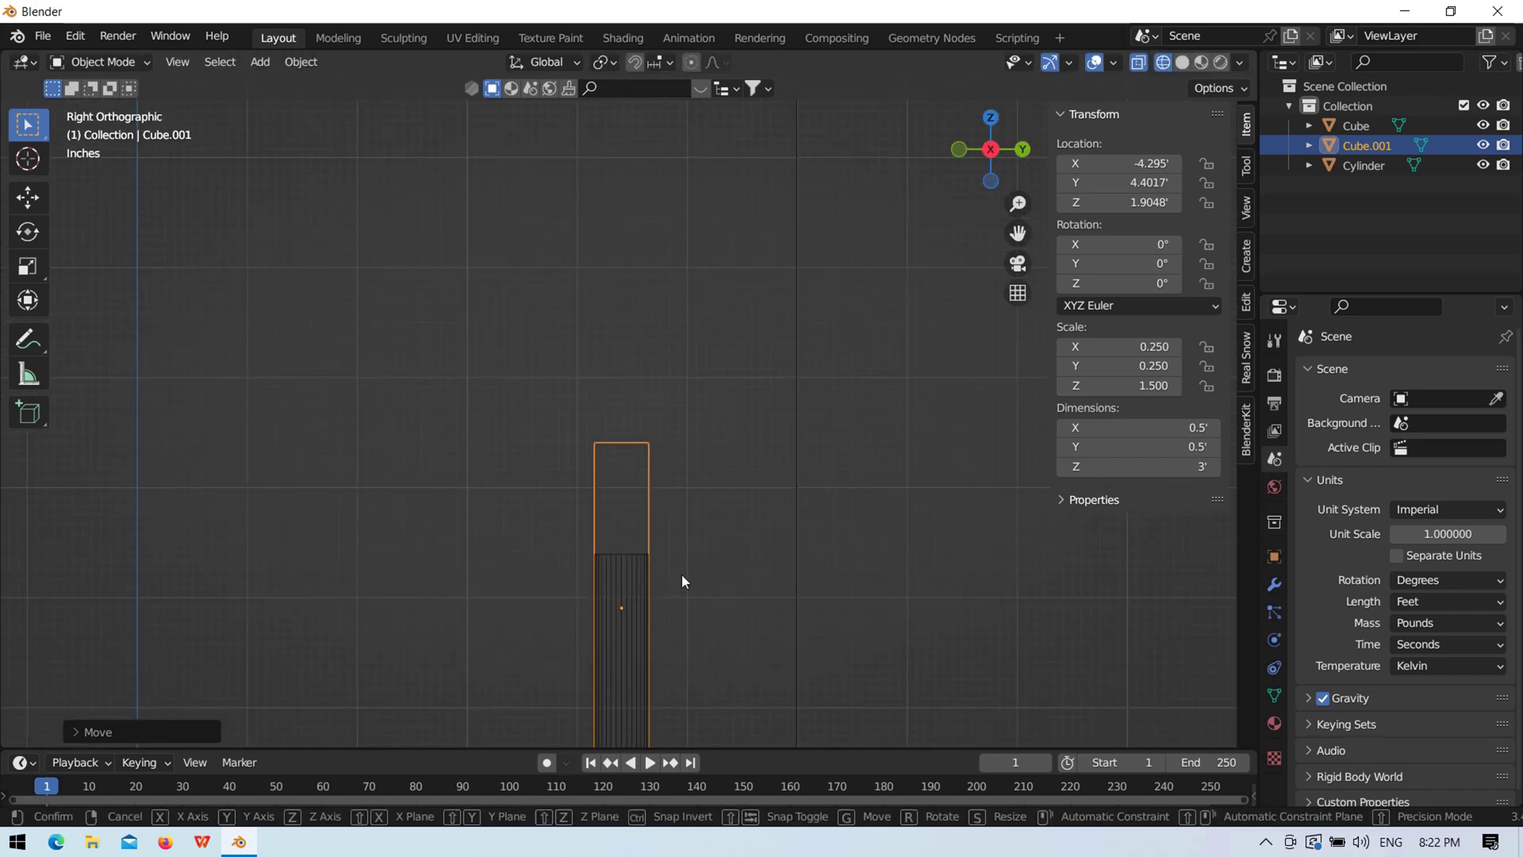
pyautogui.press('g')
pyautogui.press('z')
pyautogui.click(704, 361)
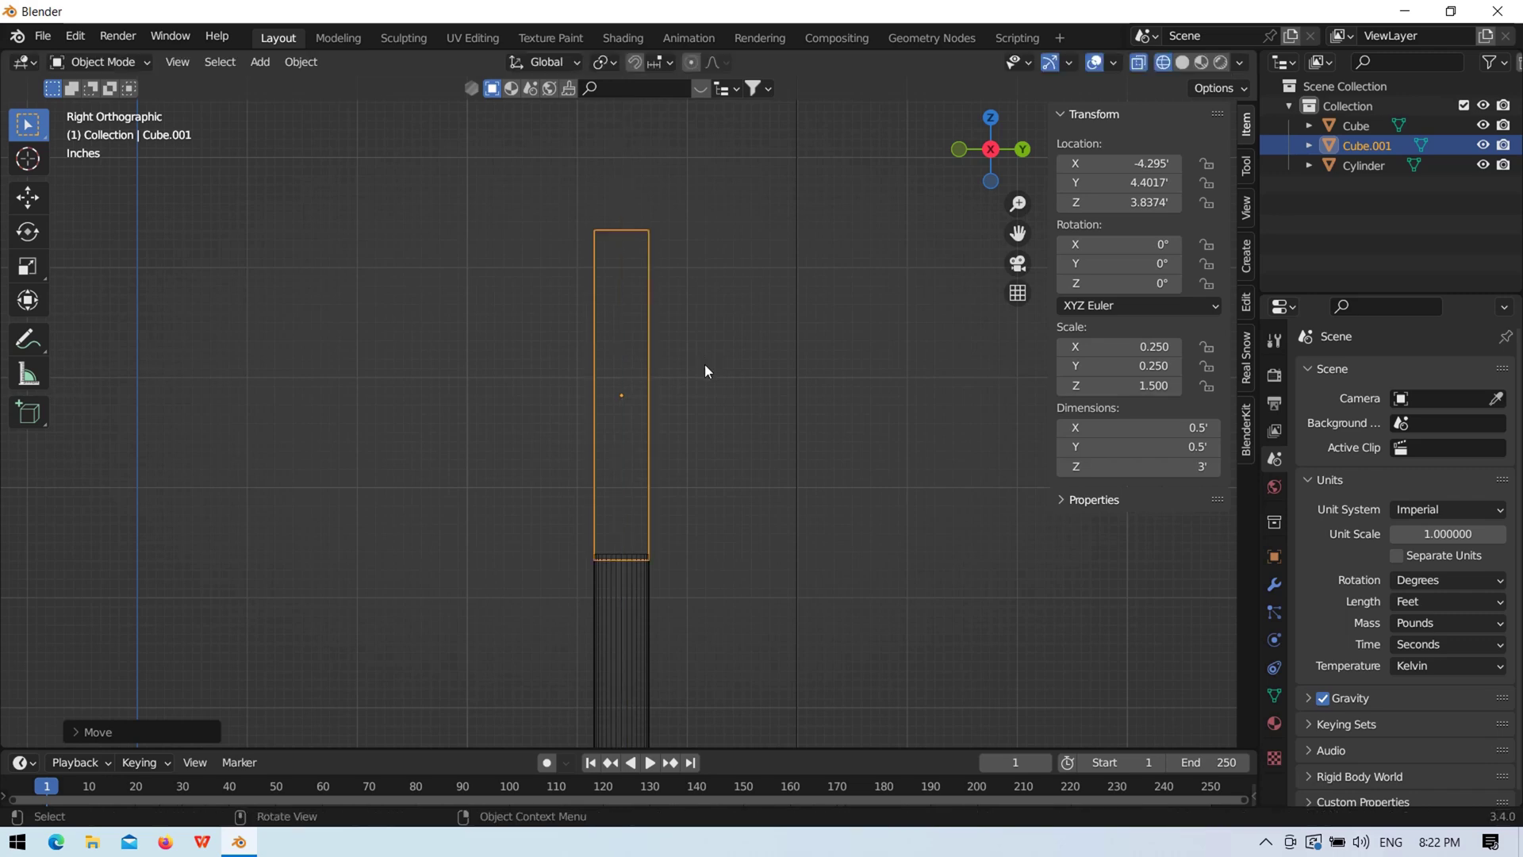
# Step: Slim the cylinder to 0.2 × 0.2 ft
pyautogui.click(621, 650)
pyautogui.click(1138, 426)
pyautogui.write('0.2')
pyautogui.press('Tab')
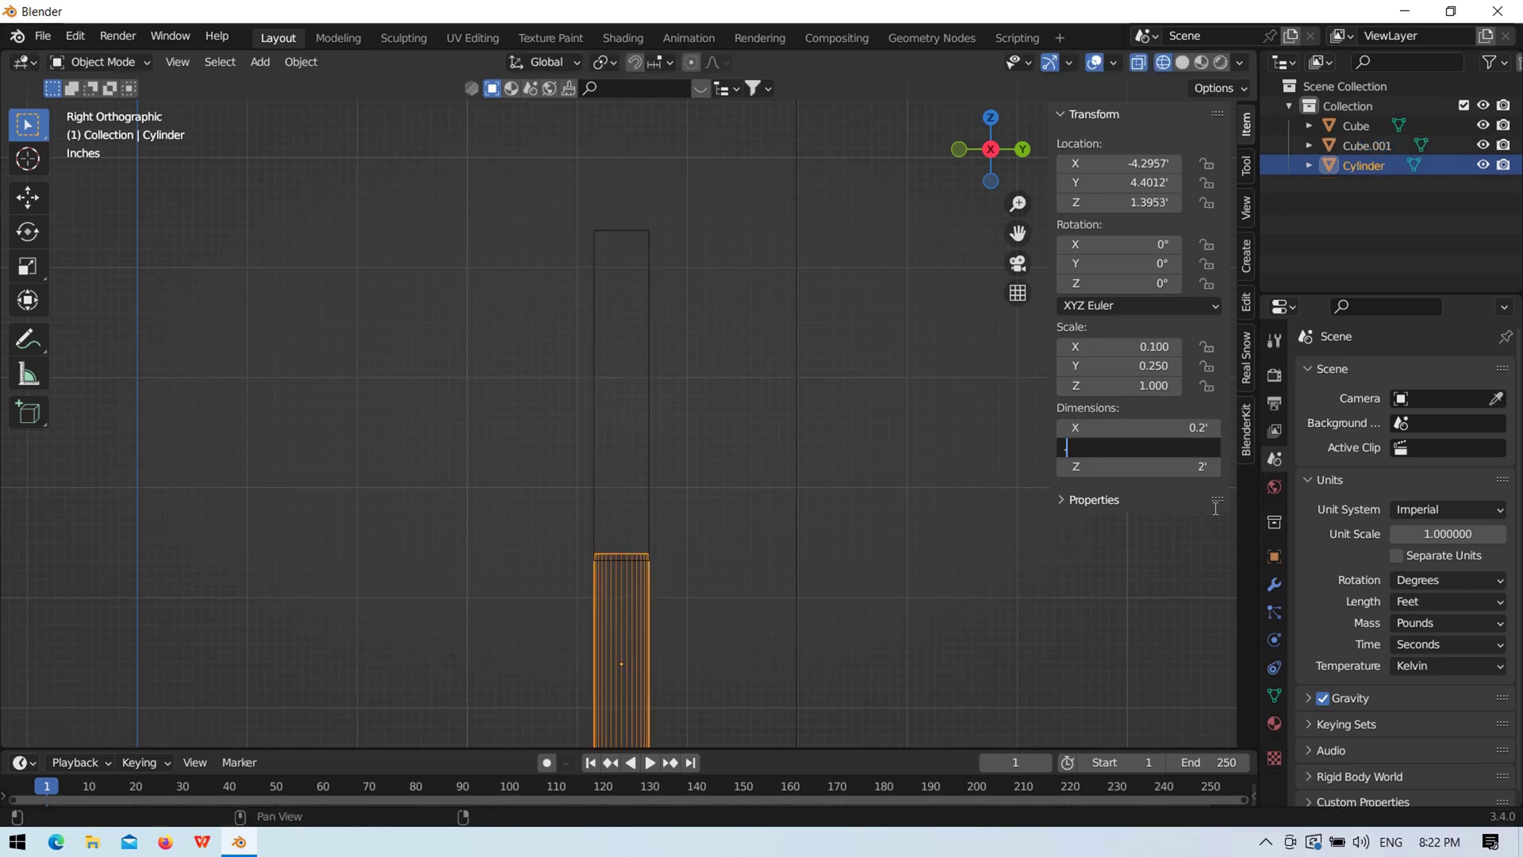
pyautogui.write('0.2')
pyautogui.press('Return')
pyautogui.scroll(-2, 625, 511)
# Step: Edit the tall box in X-ray view and scale down its bottom face
pyautogui.moveTo(578, 540); pyautogui.dragTo(696, 576, button='middle')
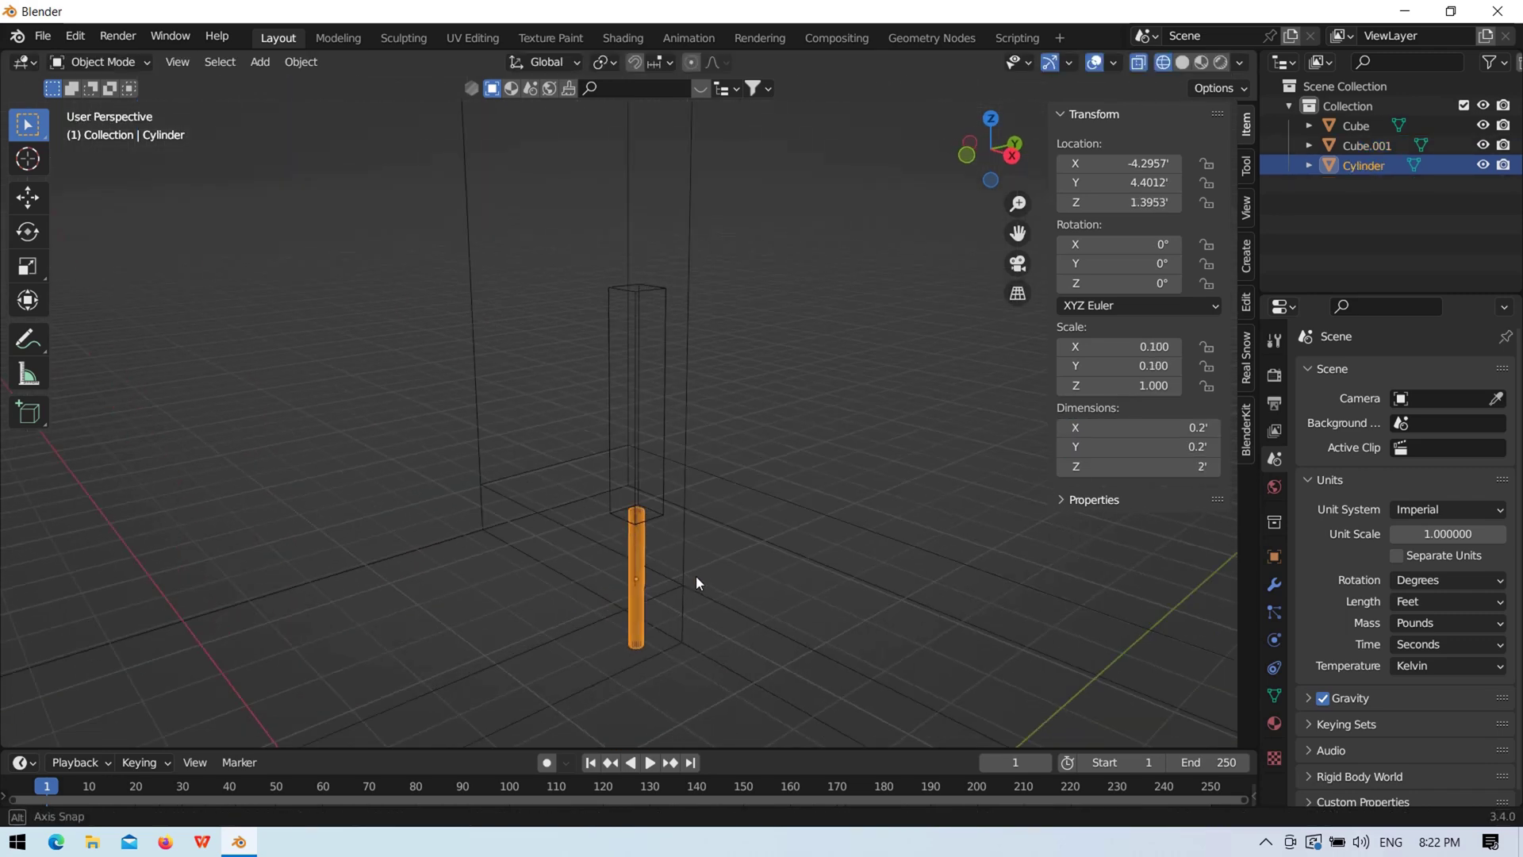
pyautogui.hotkey('shift', 'z')
pyautogui.hotkey('alt', 'a')
pyautogui.moveTo(463, 451); pyautogui.dragTo(653, 472, button='middle')
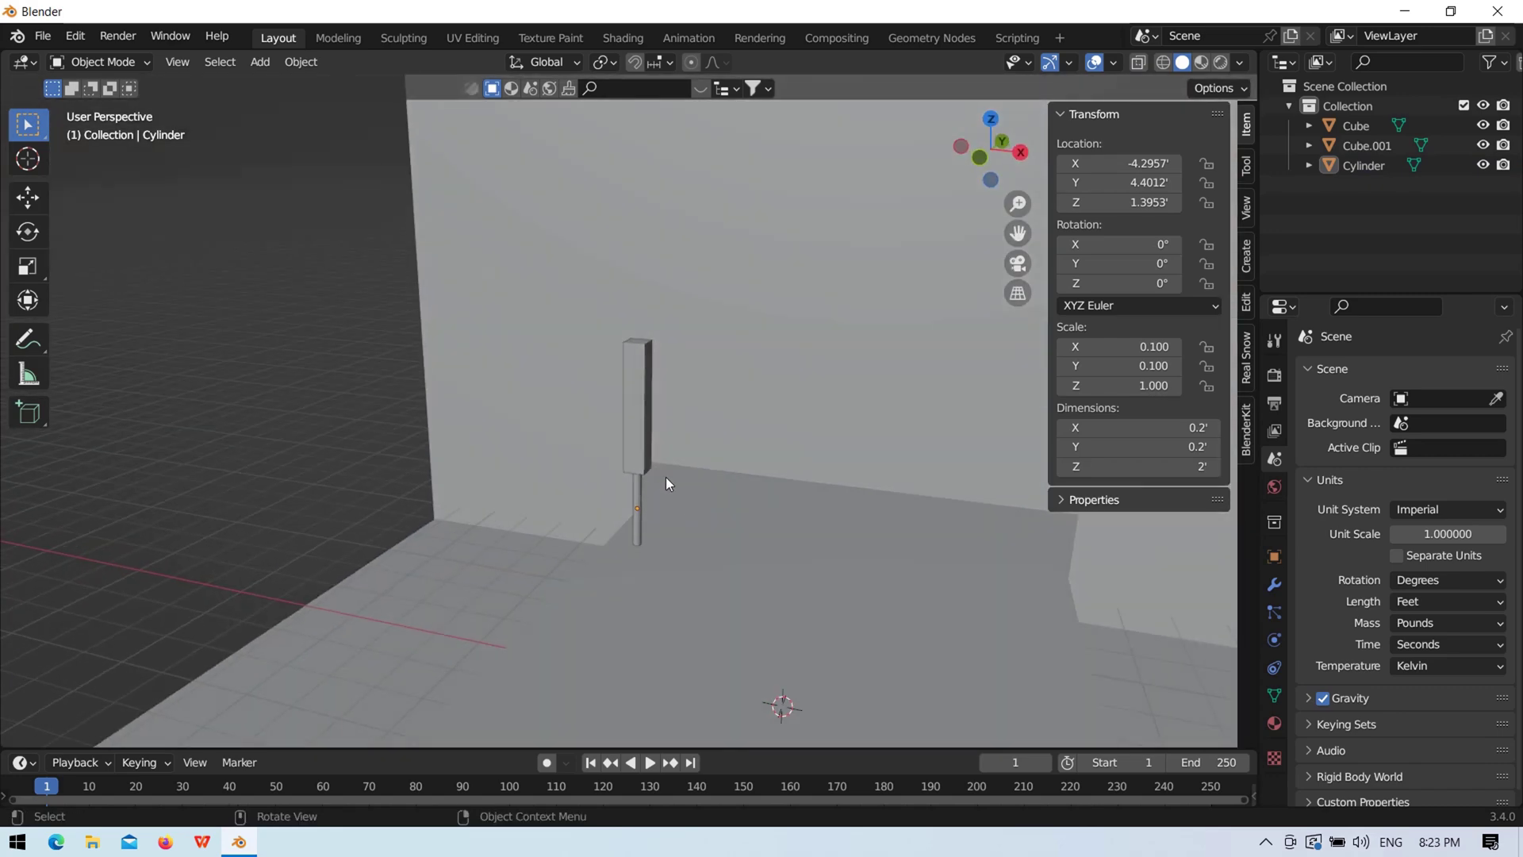
pyautogui.click(664, 476)
pyautogui.press('Tab')
pyautogui.click(1163, 61)
pyautogui.click(642, 509)
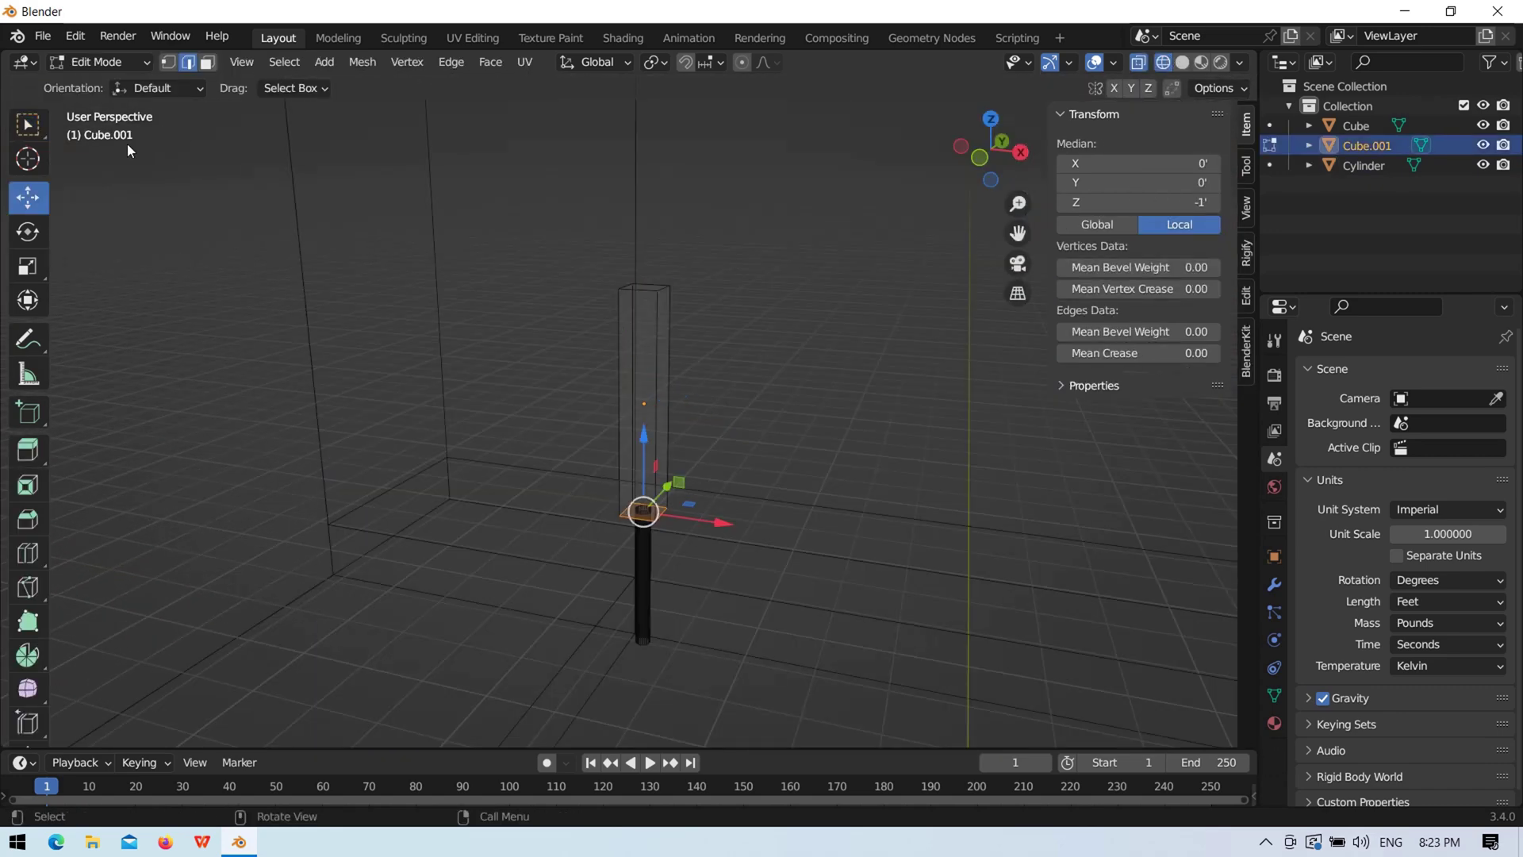
pyautogui.press('s')
pyautogui.click(696, 587)
# Step: Shrink the bottom face further to finish the taper, then return to Object Mode
pyautogui.scroll(2, 695, 588)
pyautogui.scroll(2, 696, 588)
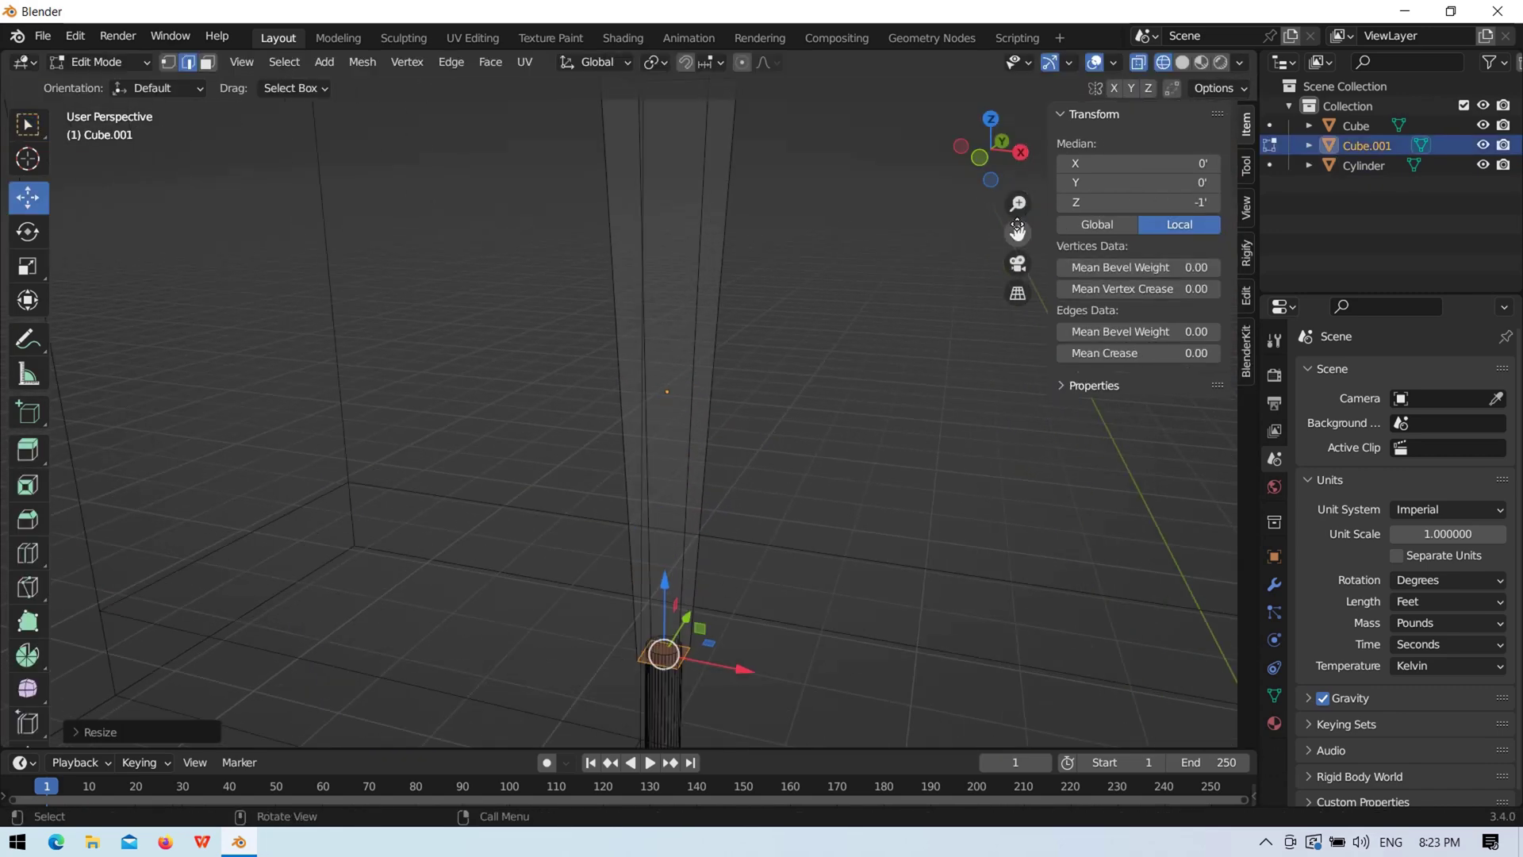
pyautogui.keyDown('shift'); pyautogui.moveTo(696, 587); pyautogui.dragTo(767, 405, button='middle'); pyautogui.keyUp('shift')
pyautogui.press('s')
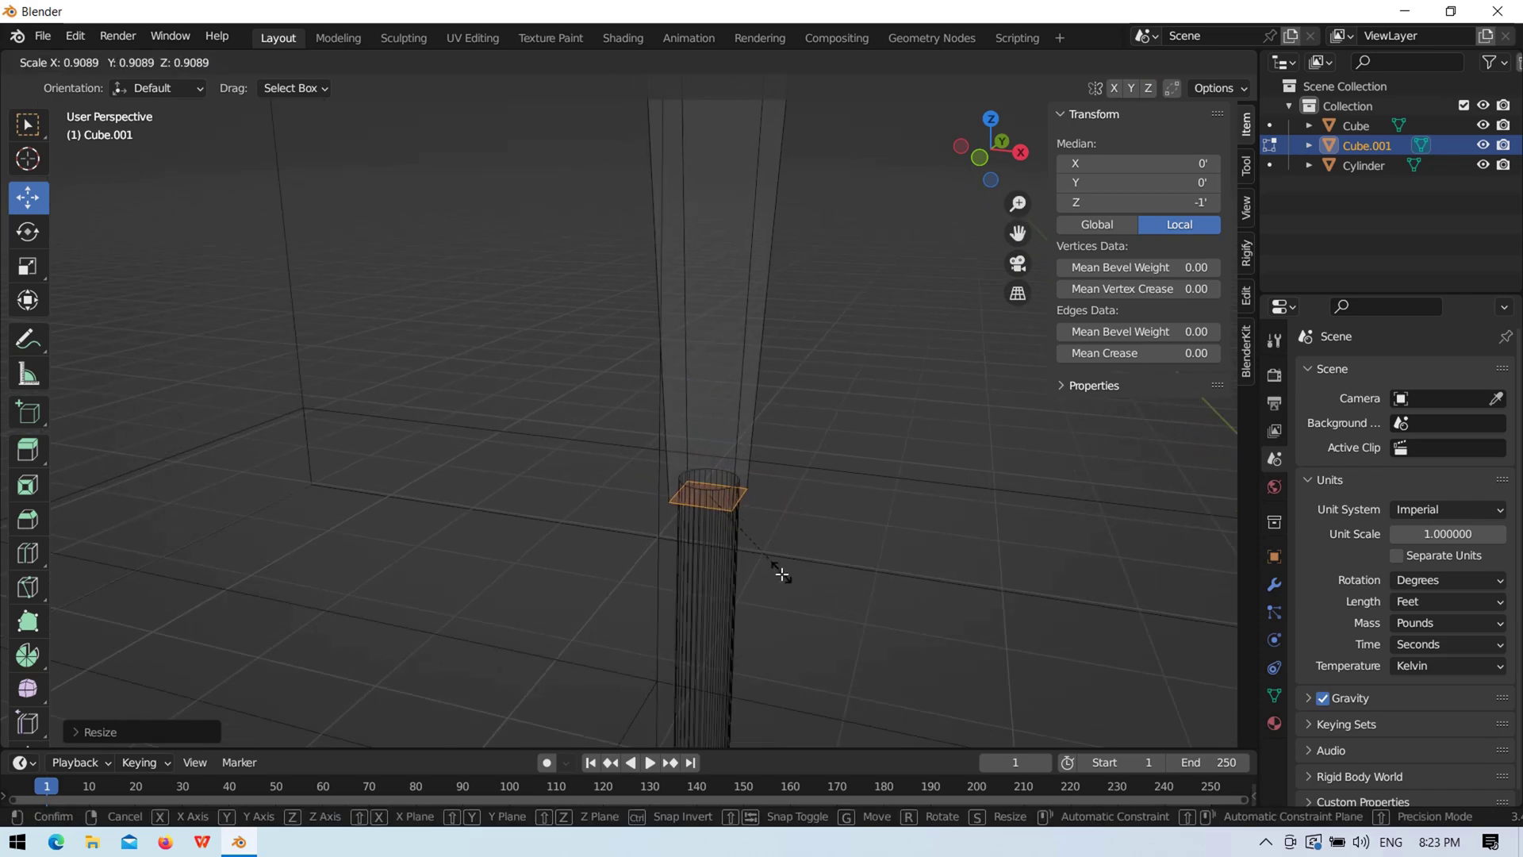
pyautogui.click(784, 586)
pyautogui.hotkey('shift', 'z')
pyautogui.scroll(-5, 749, 492)
pyautogui.click(265, 407)
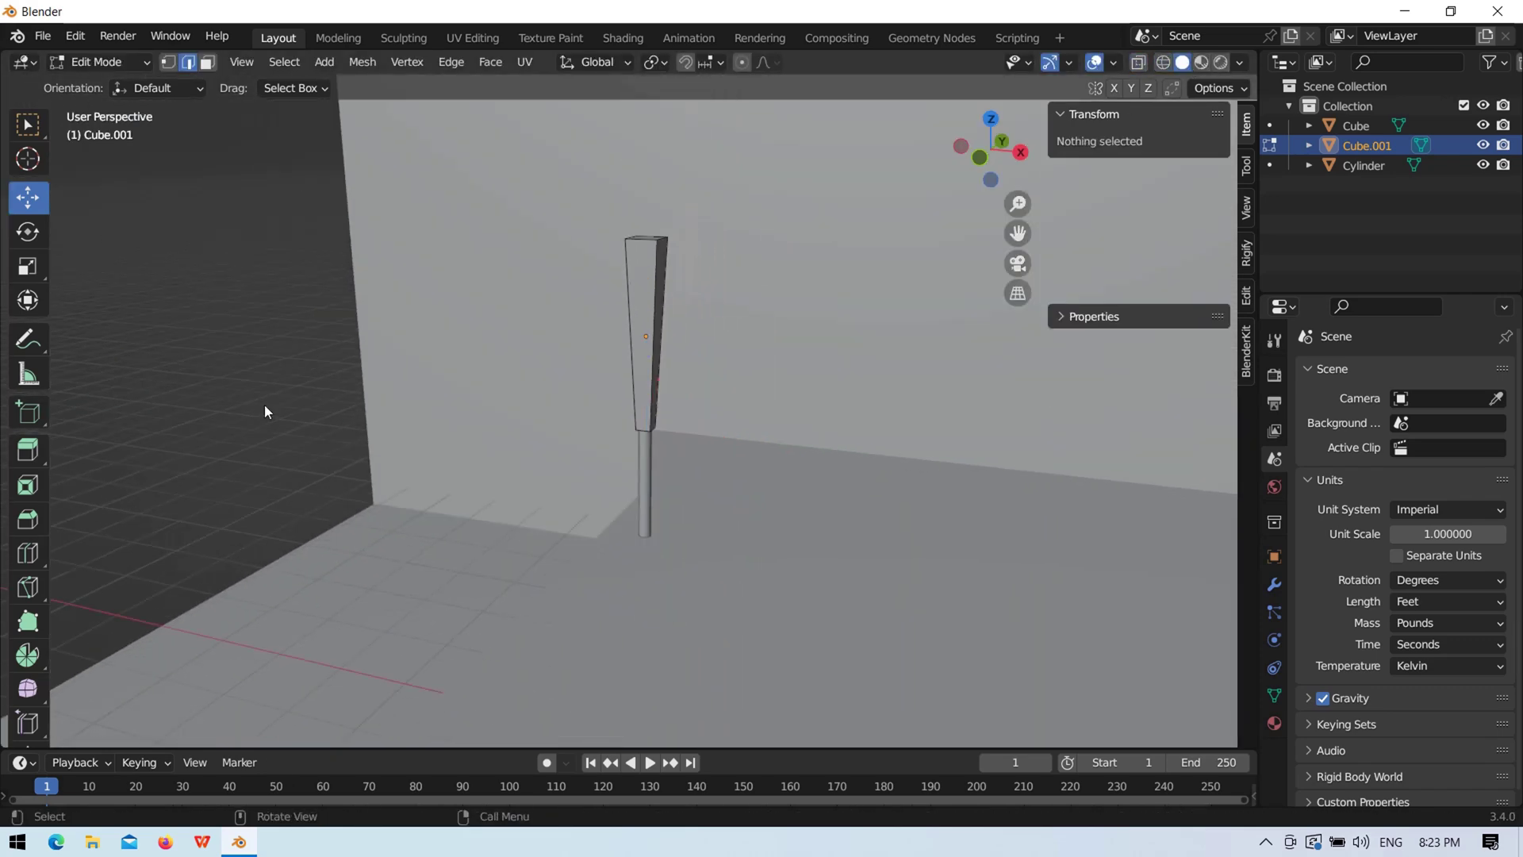
pyautogui.press('Tab')
# Step: Set the lamp head width to 0.3 ft, then select the head and pole
pyautogui.moveTo(663, 466)
pyautogui.mouseDown(button='middle')
pyautogui.moveTo(477, 460)
pyautogui.moveTo(1019, 459)
pyautogui.moveTo(809, 503)
pyautogui.moveTo(801, 432)
pyautogui.moveTo(609, 414)
pyautogui.mouseUp(button='middle')
pyautogui.press('Tab')
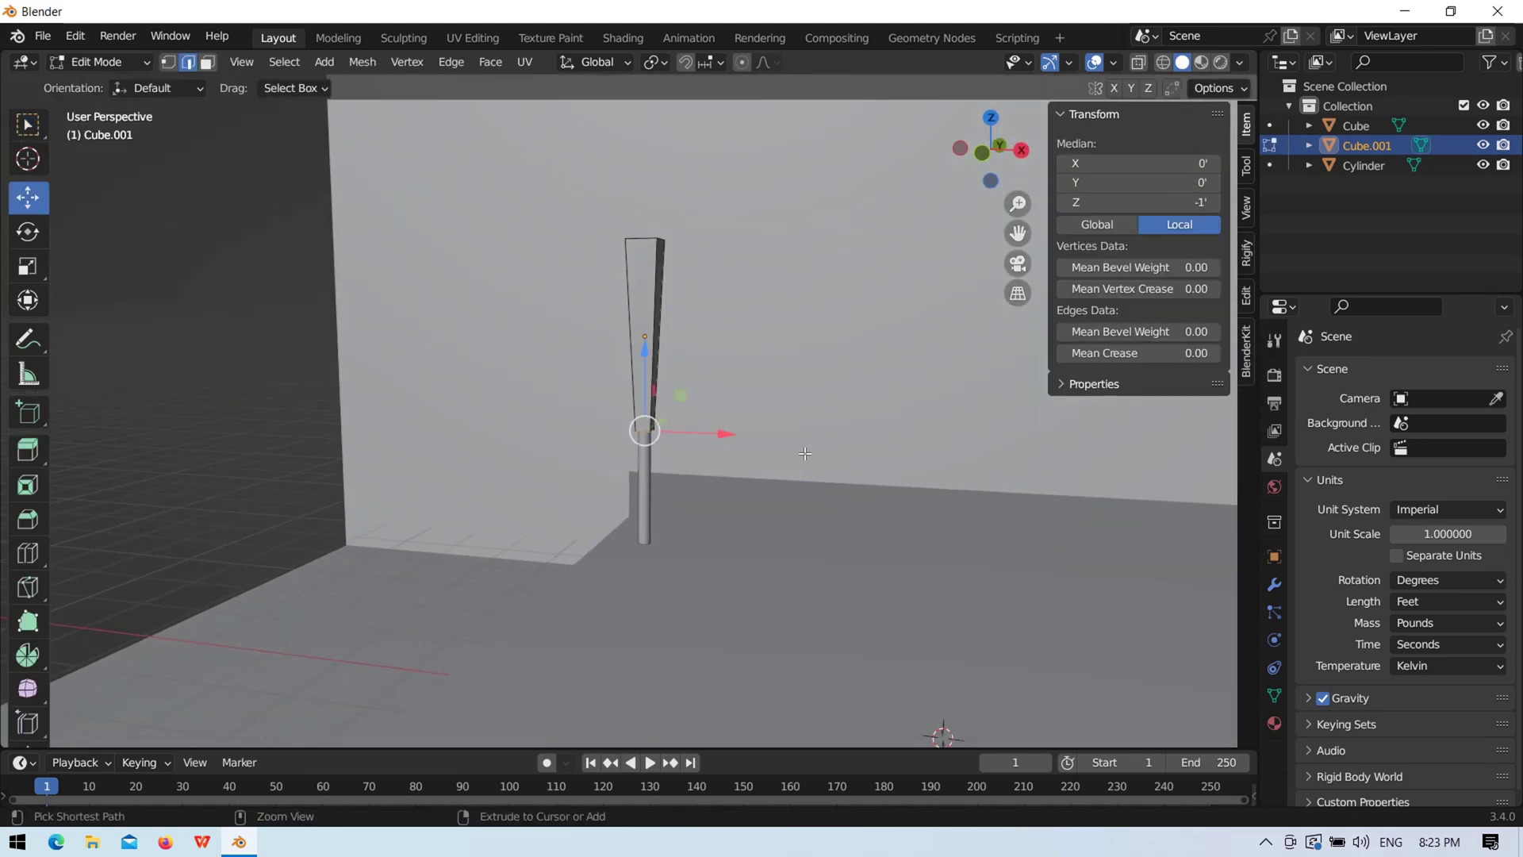
pyautogui.press('Tab')
pyautogui.moveTo(802, 412)
pyautogui.mouseDown(button='middle')
pyautogui.moveTo(706, 341)
pyautogui.moveTo(912, 398)
pyautogui.mouseUp(button='middle')
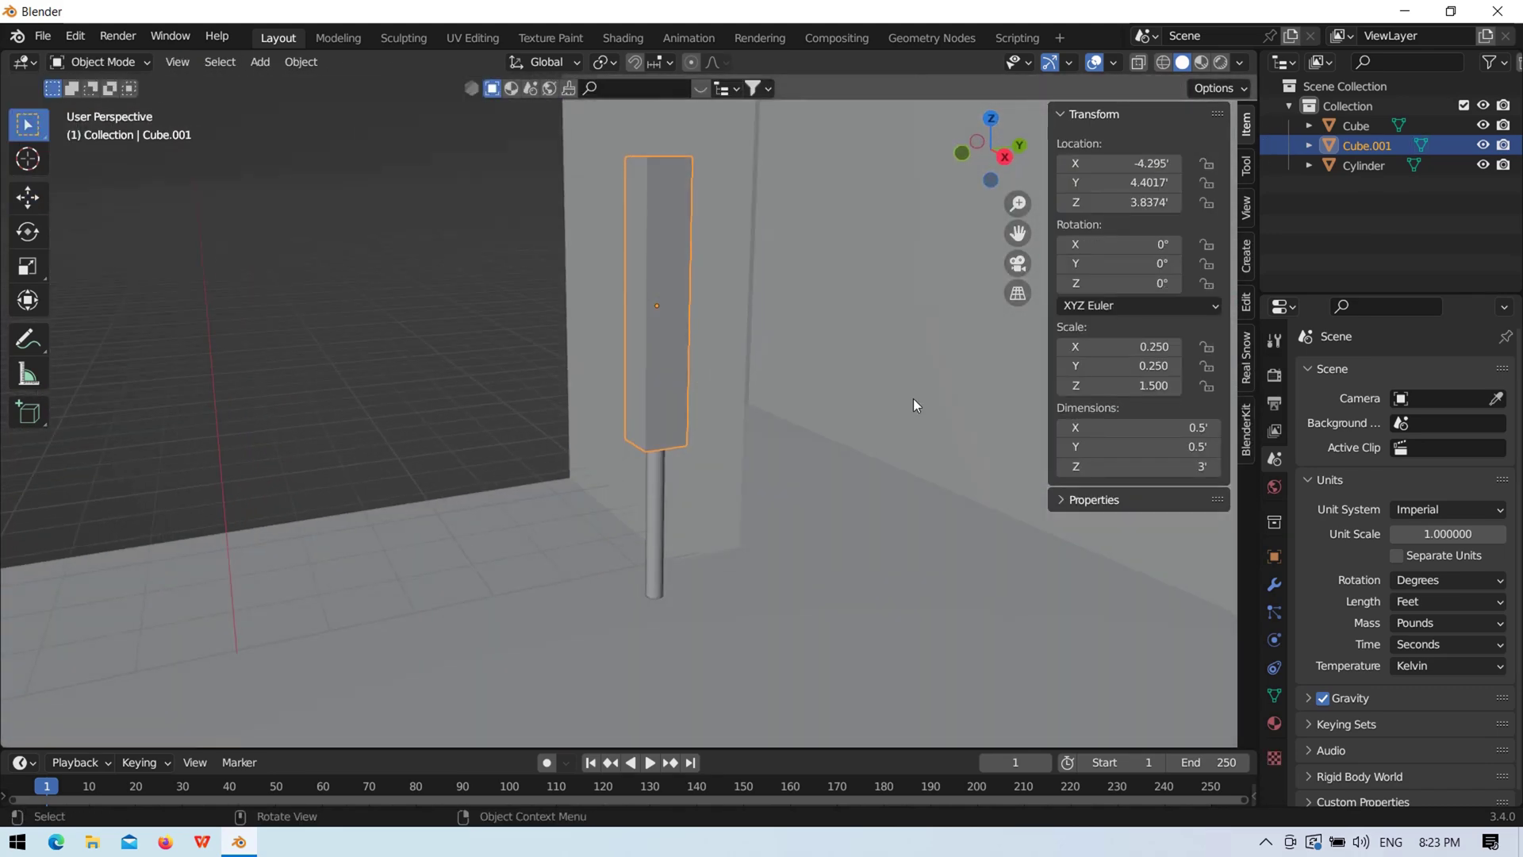
pyautogui.moveTo(1126, 426); pyautogui.dragTo(1126, 446)
pyautogui.write('0.3')
pyautogui.press('Return')
pyautogui.click(311, 449)
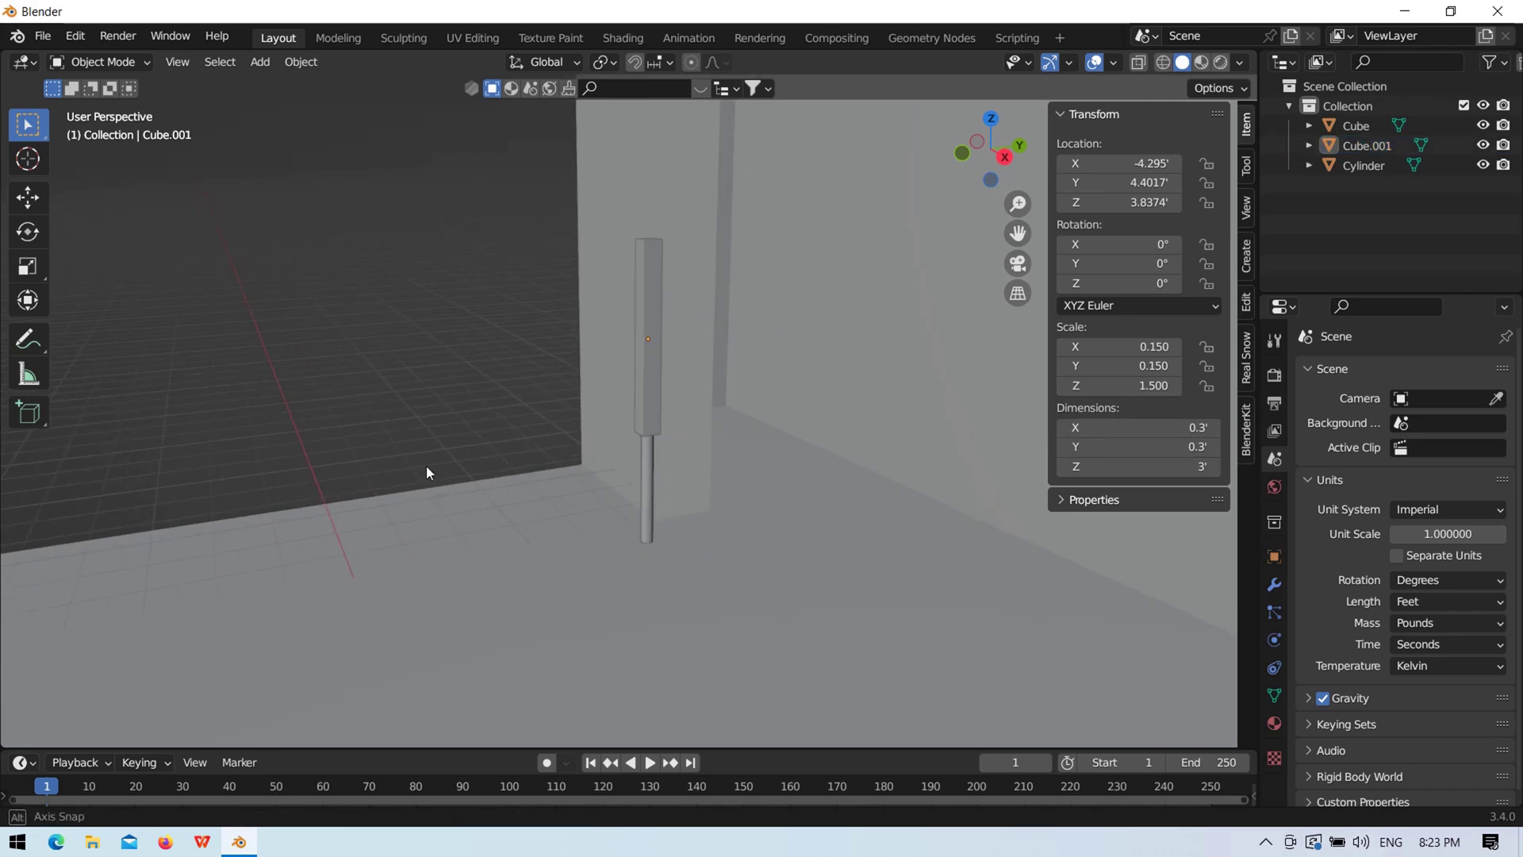
pyautogui.moveTo(426, 465)
pyautogui.mouseDown(button='middle')
pyautogui.moveTo(610, 436)
pyautogui.moveTo(584, 459)
pyautogui.moveTo(655, 390)
pyautogui.mouseUp(button='middle')
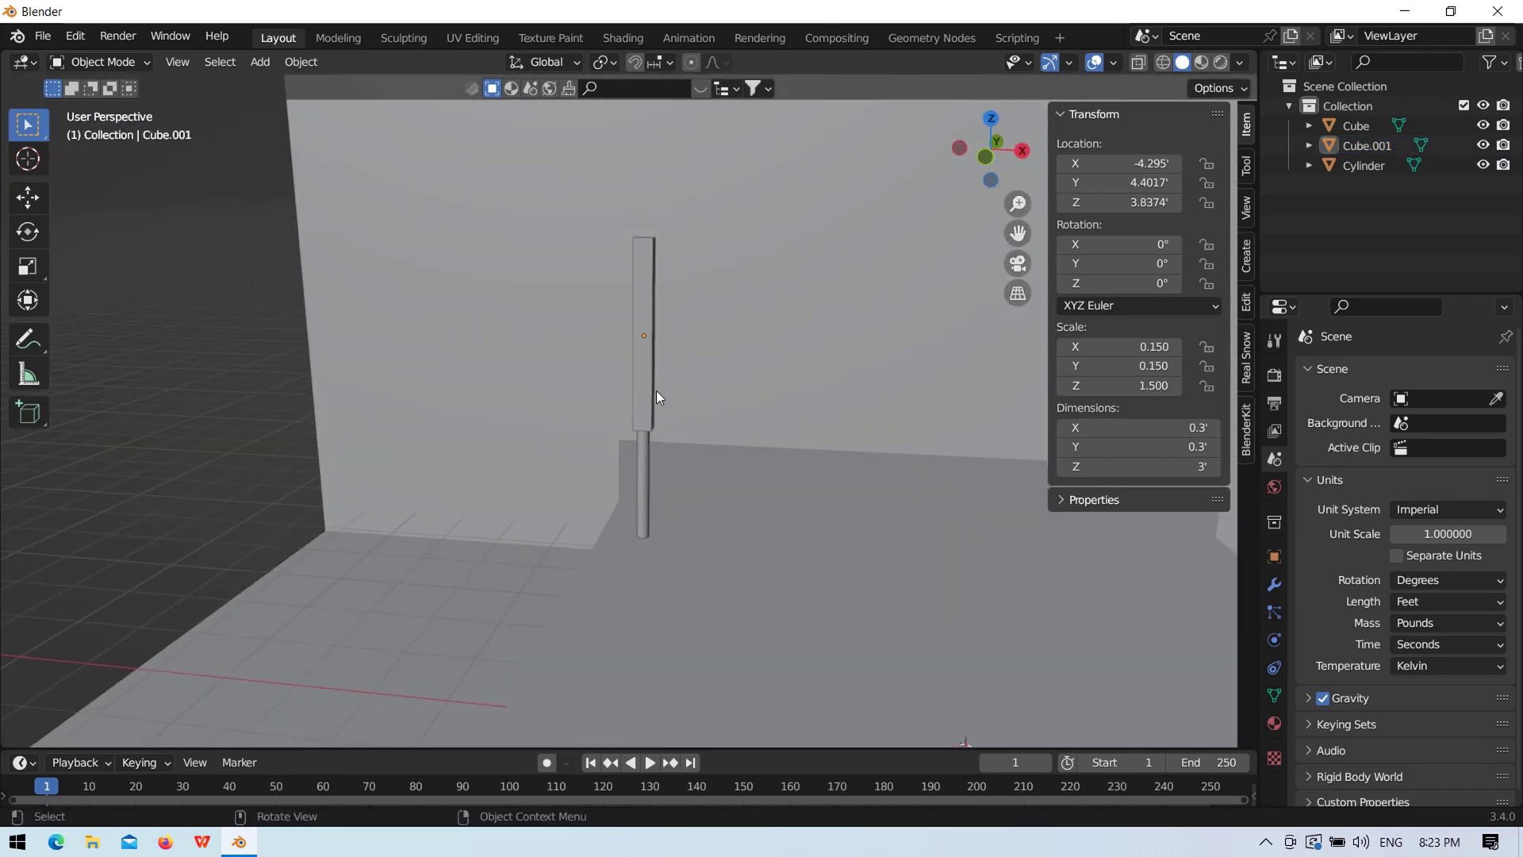
pyautogui.click(655, 390)
pyautogui.keyDown('shift'); pyautogui.click(639, 464); pyautogui.keyUp('shift')
# Step: Join lamp head and pole into one post with origin set to geometry
pyautogui.hotkey('ctrl', 'j')
pyautogui.rightClick(648, 428)
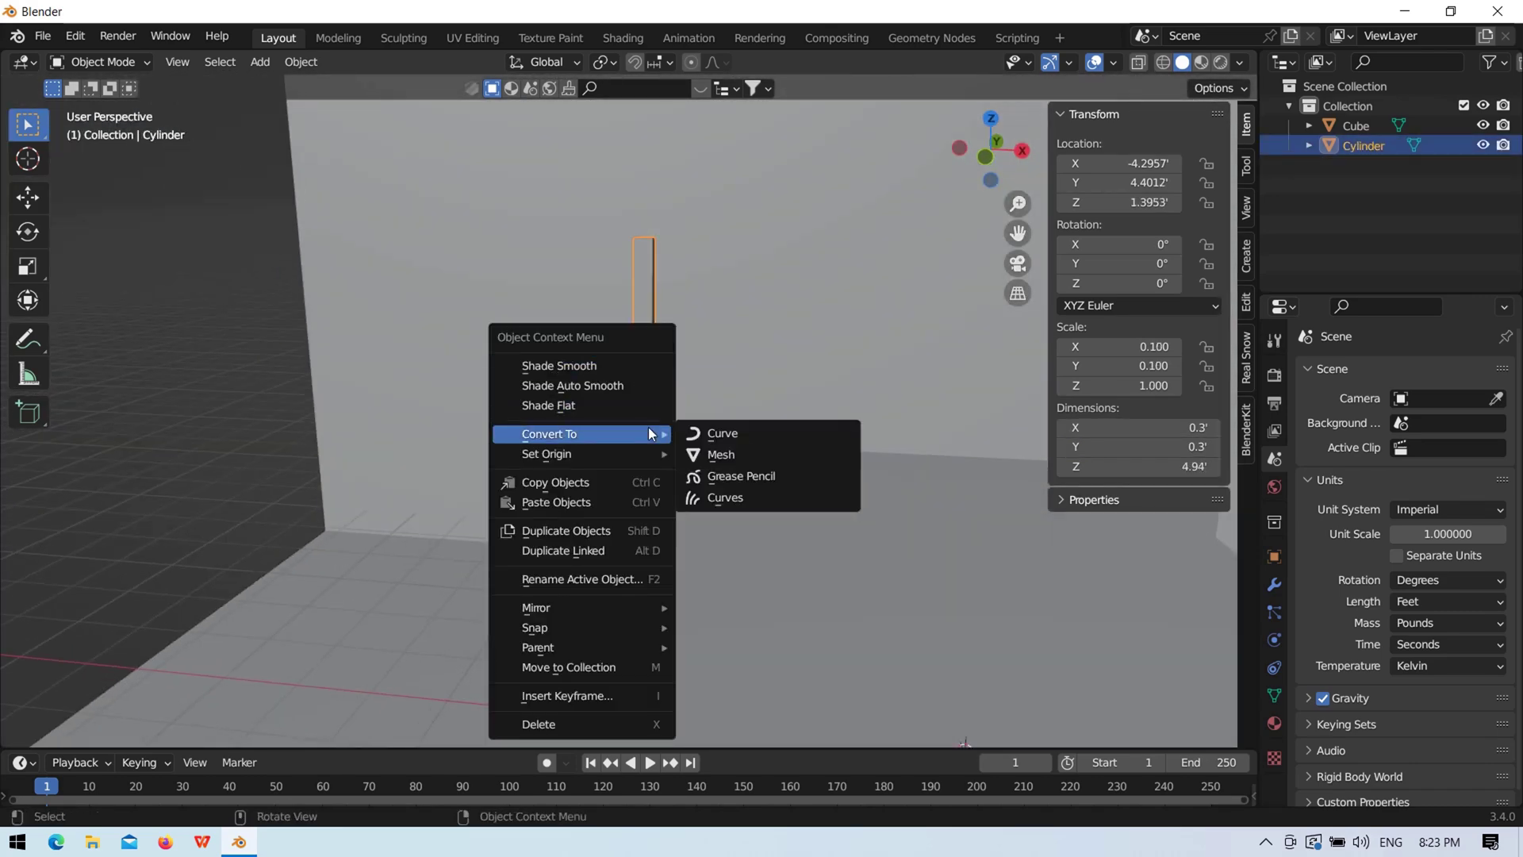
pyautogui.moveTo(546, 454)
pyautogui.click(743, 468)
pyautogui.moveTo(261, 412)
pyautogui.mouseDown(button='middle')
pyautogui.moveTo(669, 387)
pyautogui.moveTo(639, 409)
pyautogui.mouseUp(button='middle')
pyautogui.click(667, 388)
# Step: Add an Array modifier to the post with offset X 0 and Y -10
pyautogui.click(1274, 585)
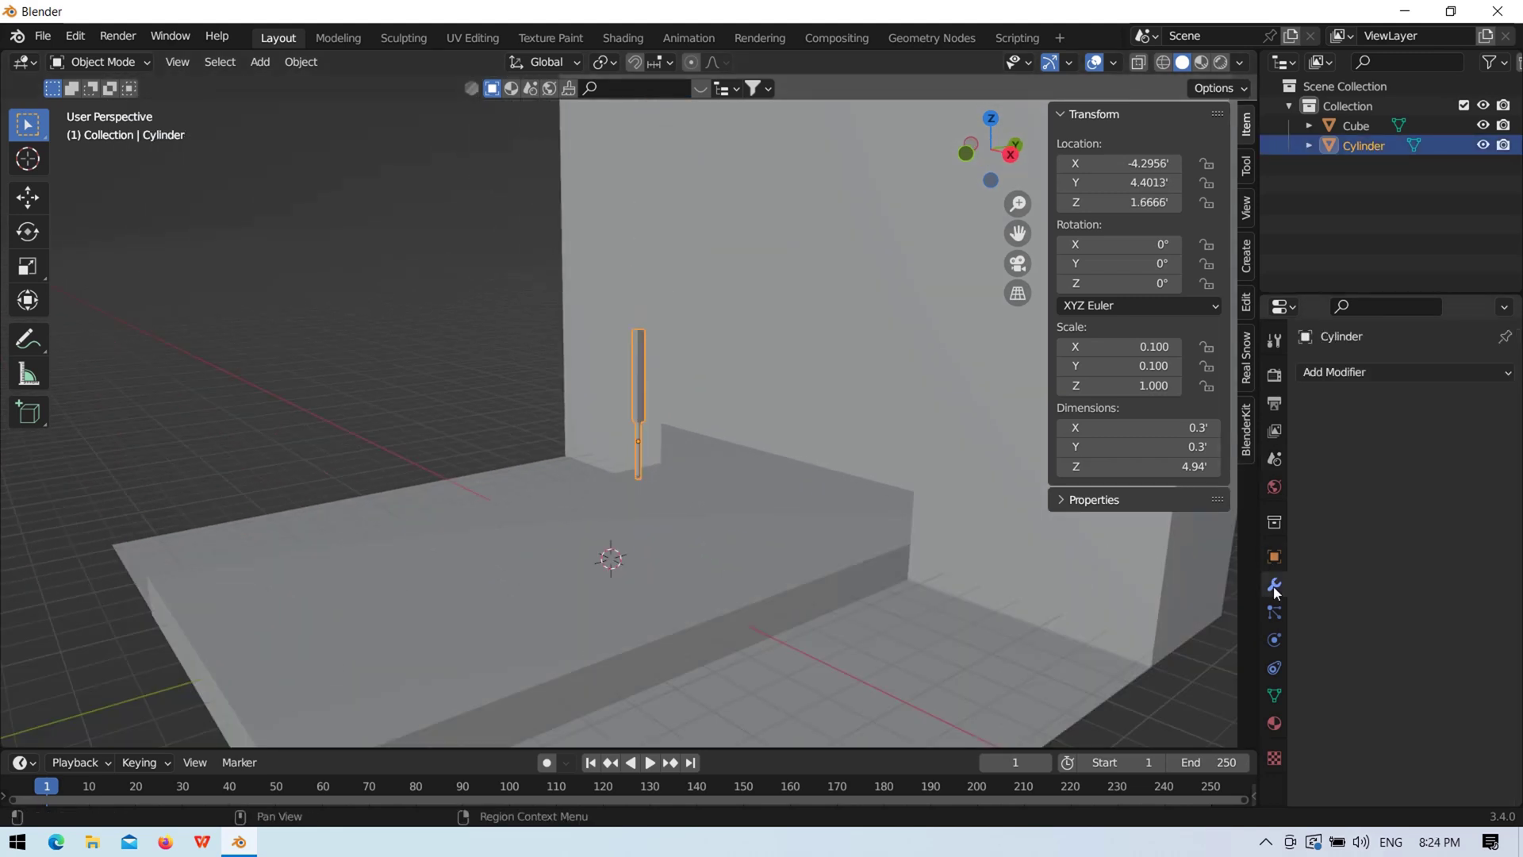
pyautogui.click(1404, 370)
pyautogui.click(1095, 428)
pyautogui.doubleClick(1440, 517)
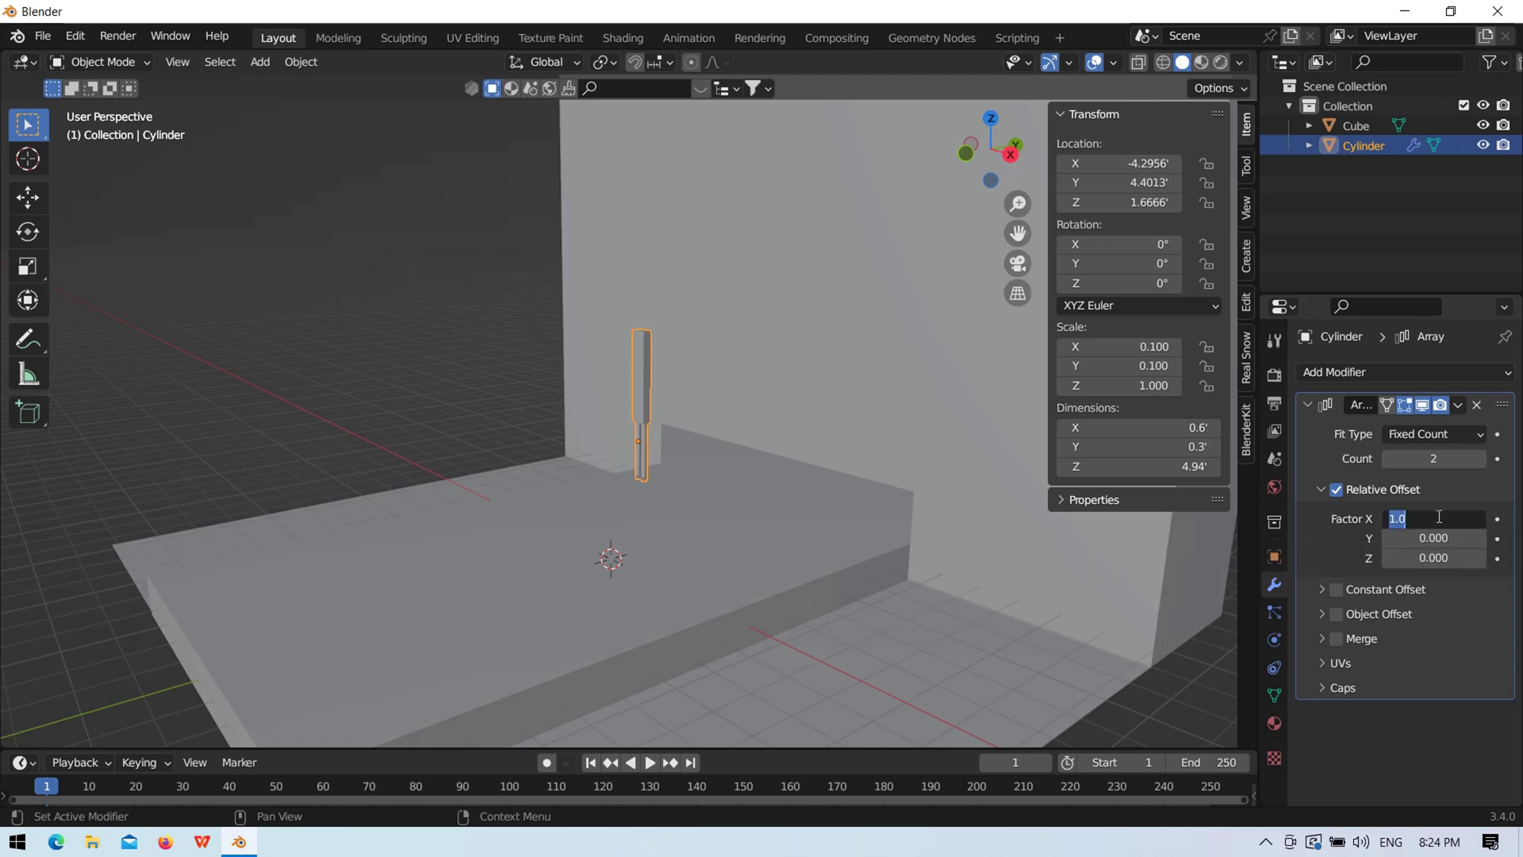
pyautogui.write('0')
pyautogui.press('Tab')
pyautogui.write('-10')
pyautogui.press('Return')
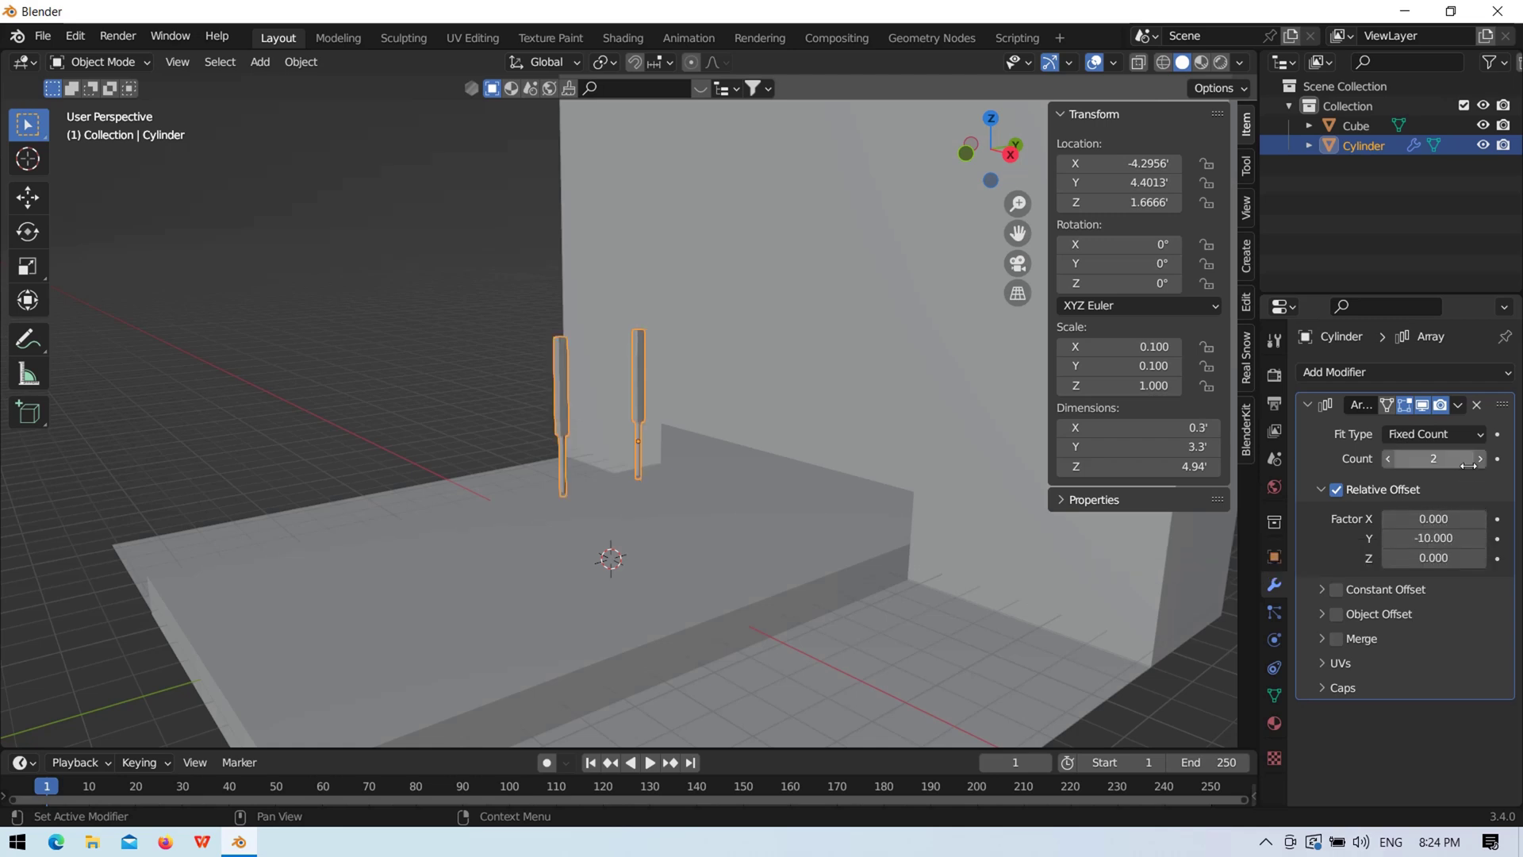
# Step: Set the array Count to 3 and settle the Y offset at -23
pyautogui.click(1480, 458)
pyautogui.write('-20')
pyautogui.press('Return')
pyautogui.doubleClick(1462, 542)
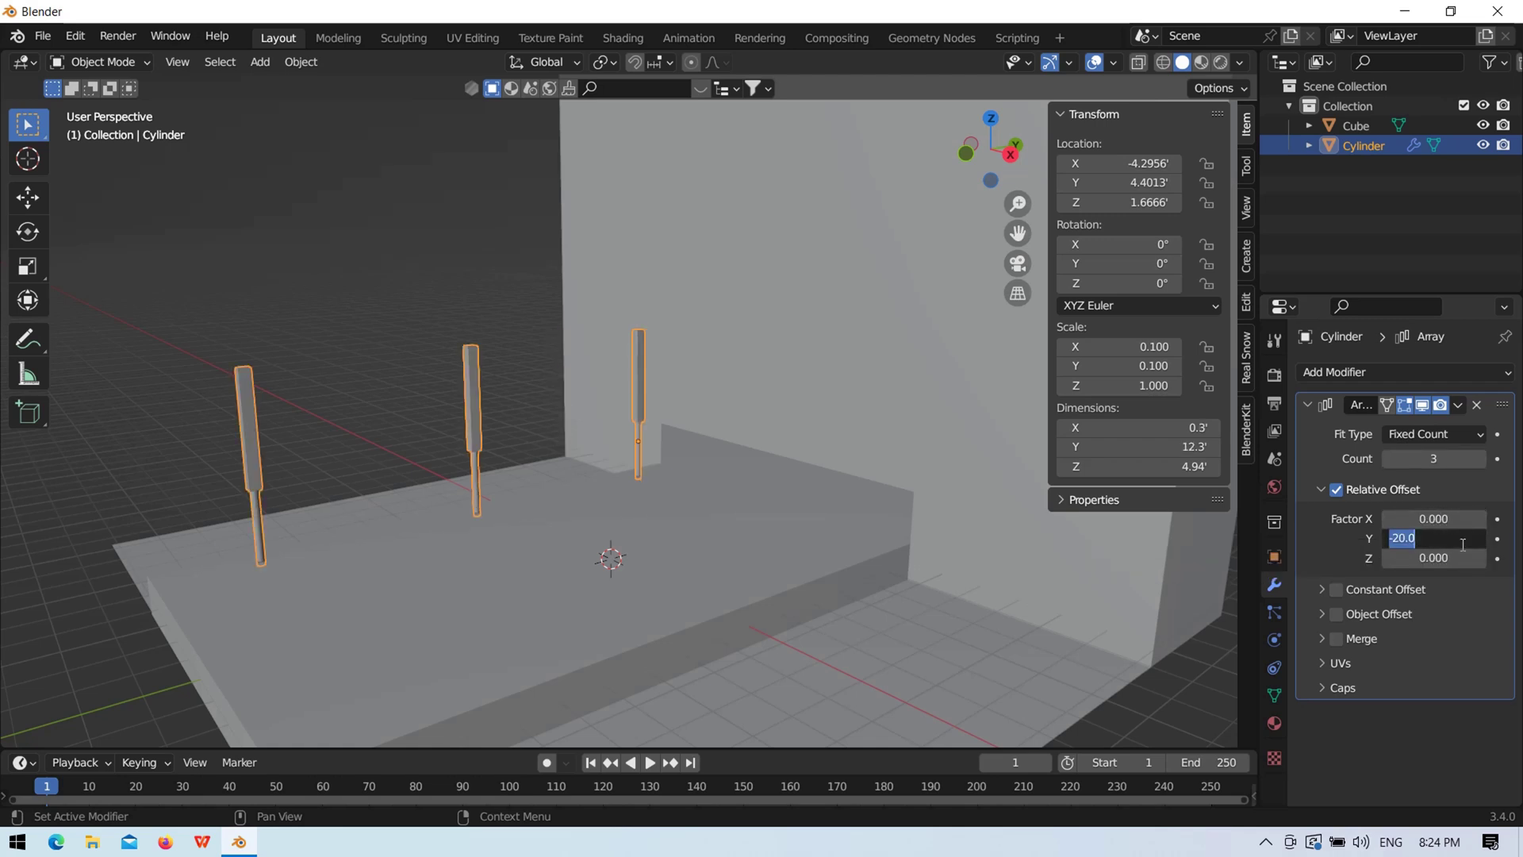
pyautogui.write('-25')
pyautogui.press('Return')
pyautogui.doubleClick(1462, 543)
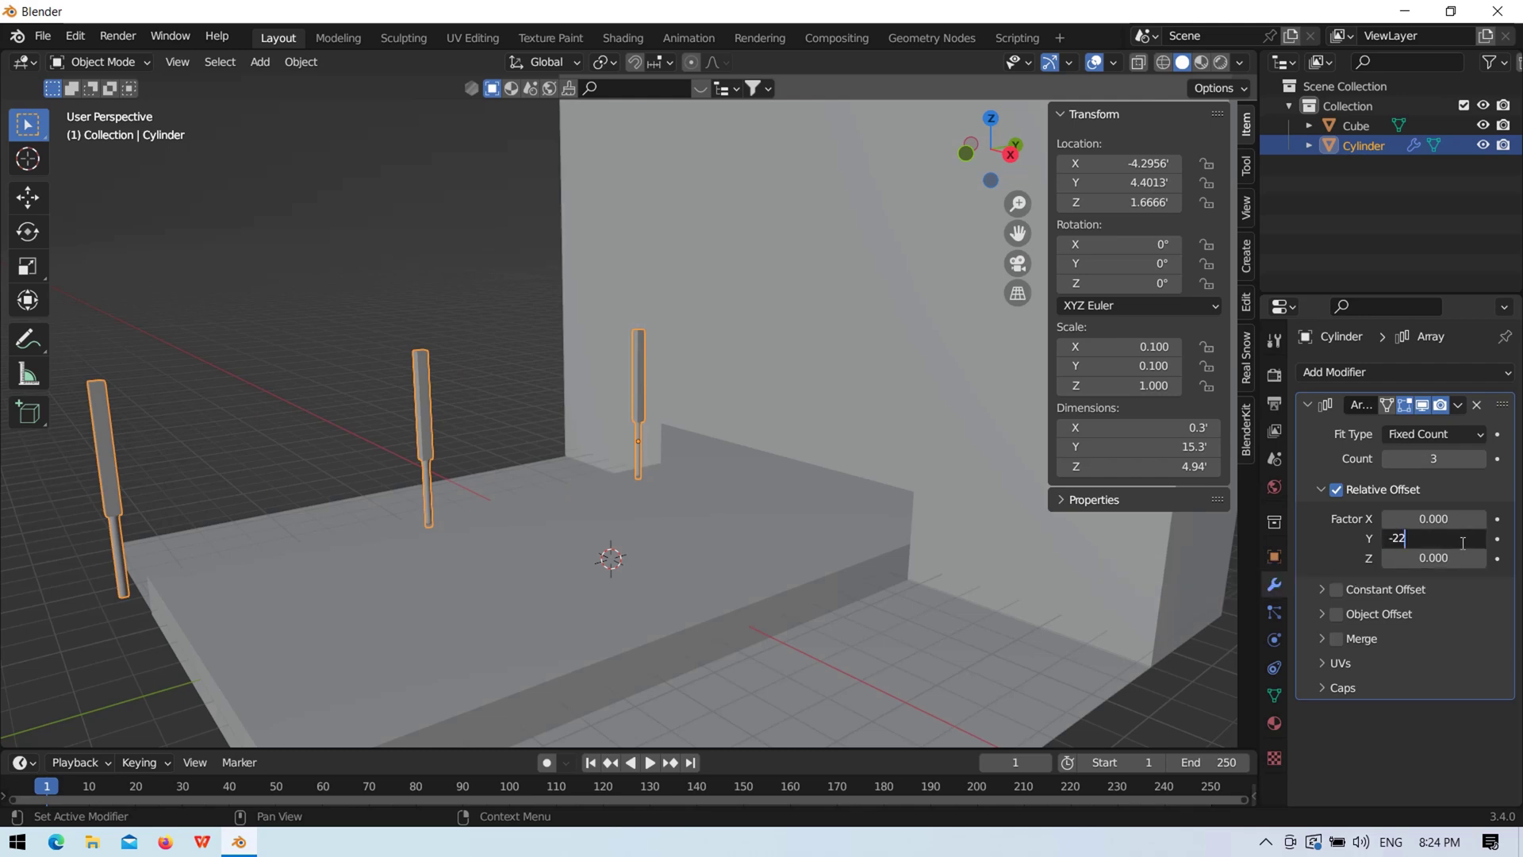
pyautogui.press('Return')
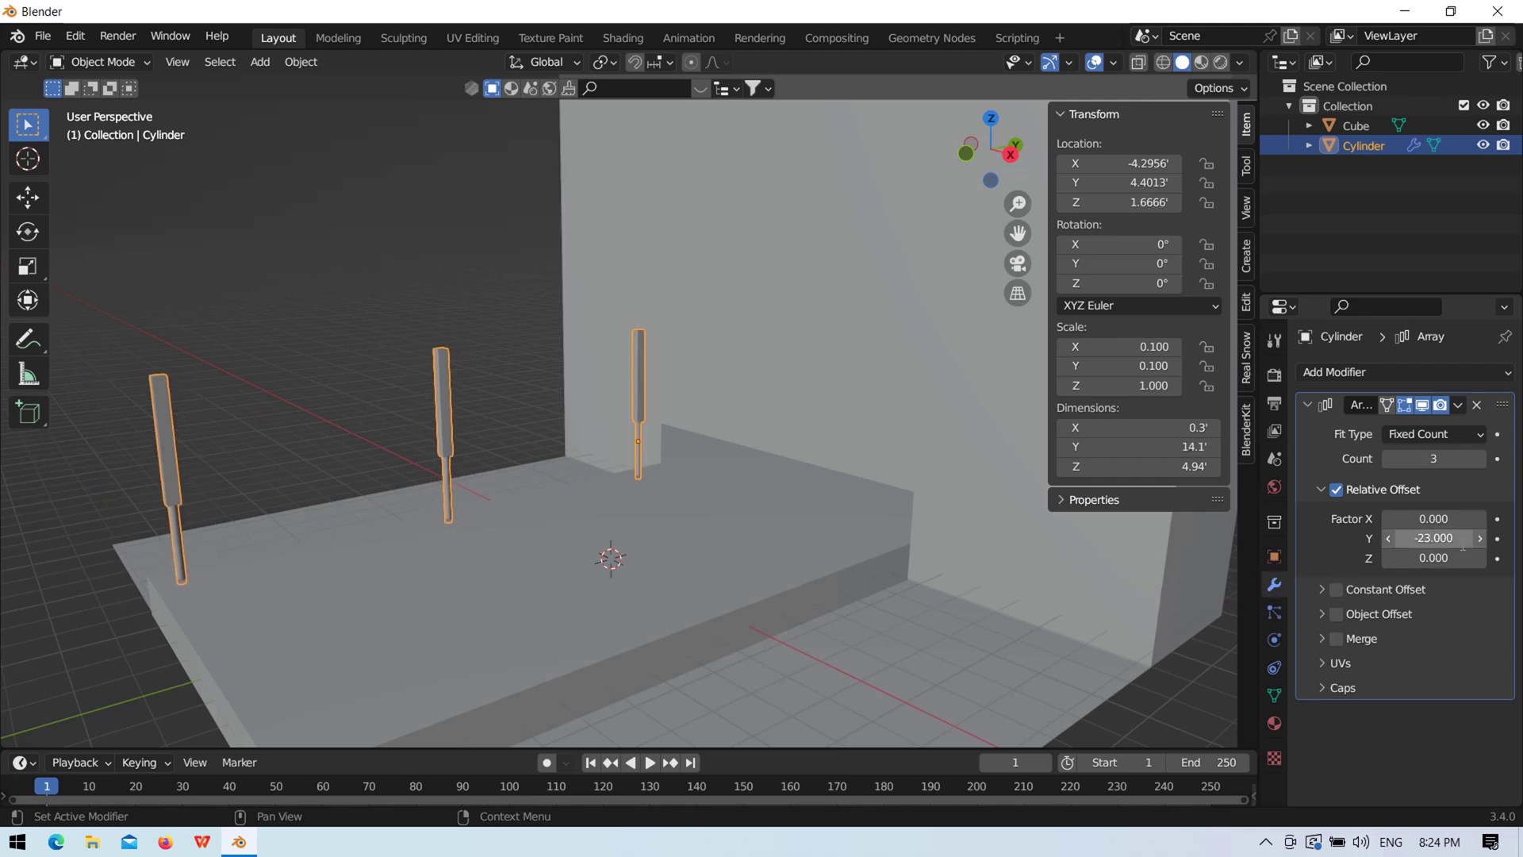
pyautogui.write('3')
pyautogui.press('Return')
# Step: Add a Mirror modifier with the Cube as mirror object
pyautogui.moveTo(374, 289); pyautogui.dragTo(573, 515, button='middle')
pyautogui.click(1379, 372)
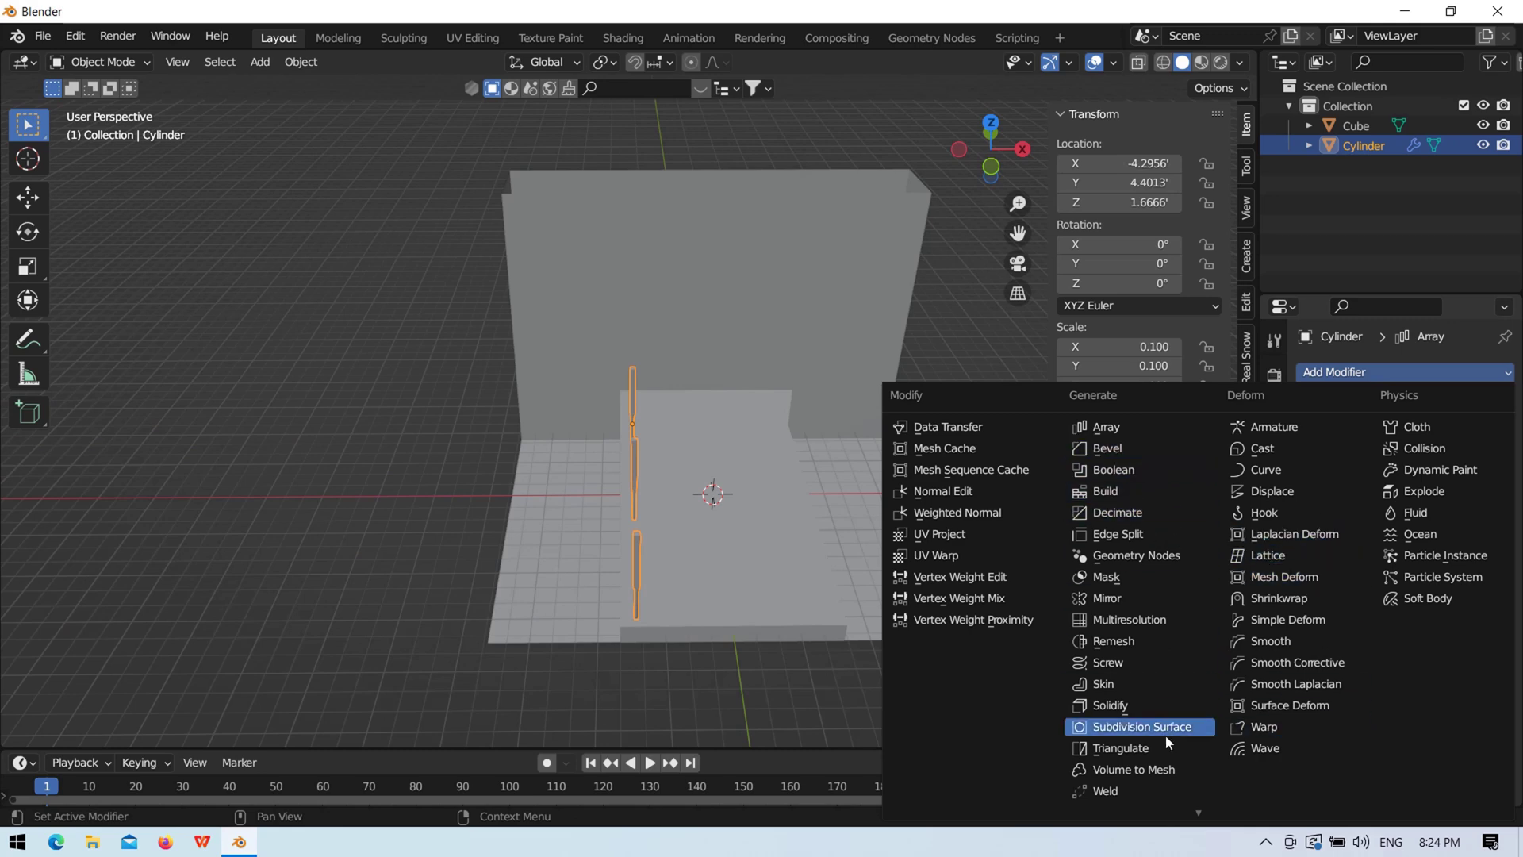
pyautogui.click(1130, 598)
pyautogui.scroll(-4, 1406, 659)
pyautogui.click(1427, 698)
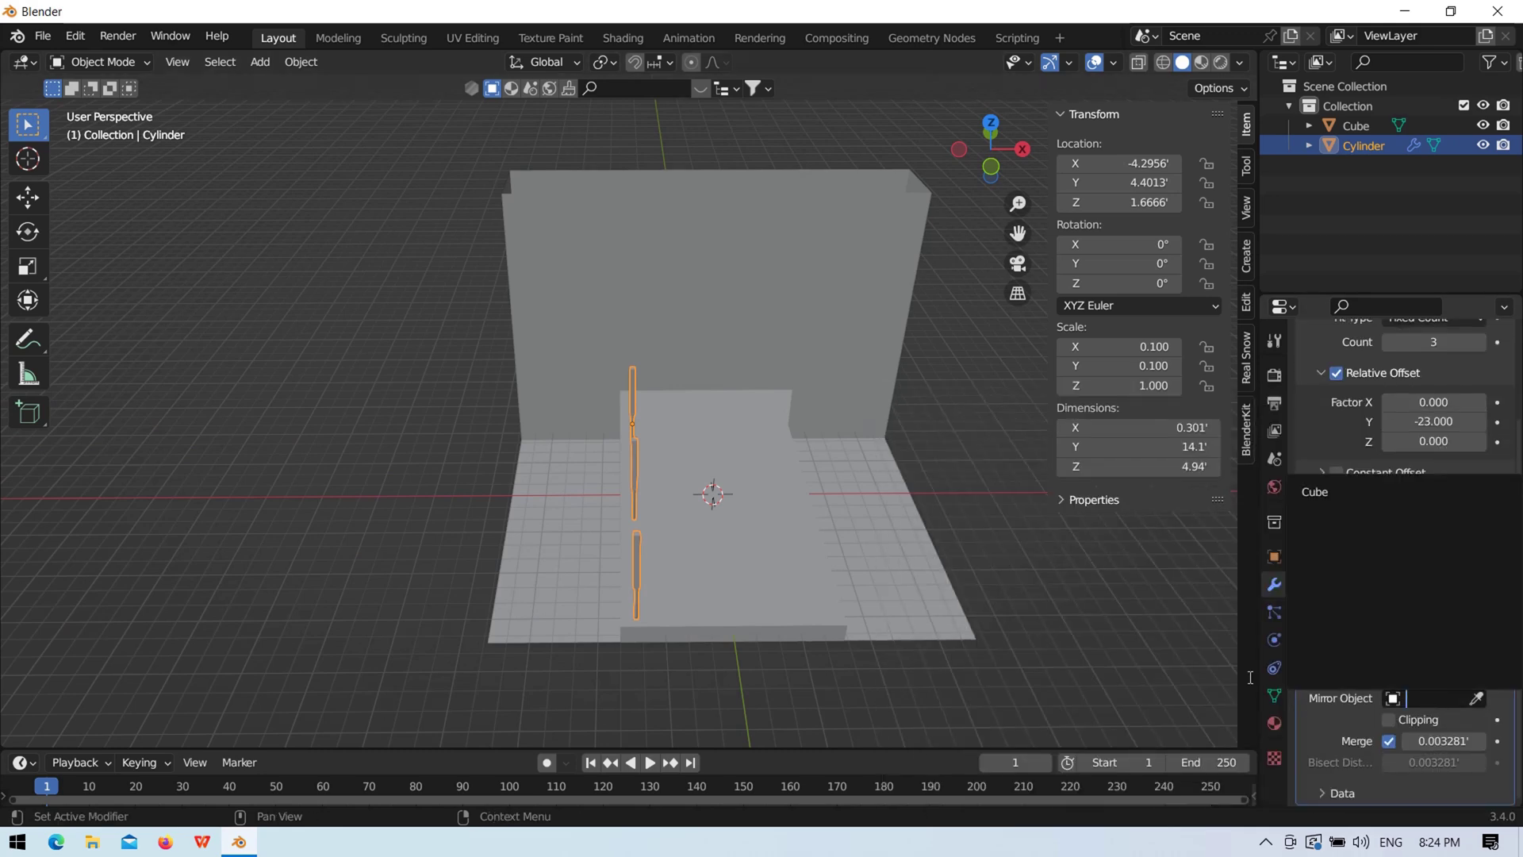
pyautogui.click(1364, 491)
pyautogui.scroll(3, 991, 539)
# Step: Save the scene as Studio.blend
pyautogui.moveTo(915, 525)
pyautogui.mouseDown(button='middle')
pyautogui.moveTo(723, 487)
pyautogui.moveTo(763, 450)
pyautogui.moveTo(944, 460)
pyautogui.moveTo(807, 444)
pyautogui.mouseUp(button='middle')
pyautogui.scroll(-3, 763, 451)
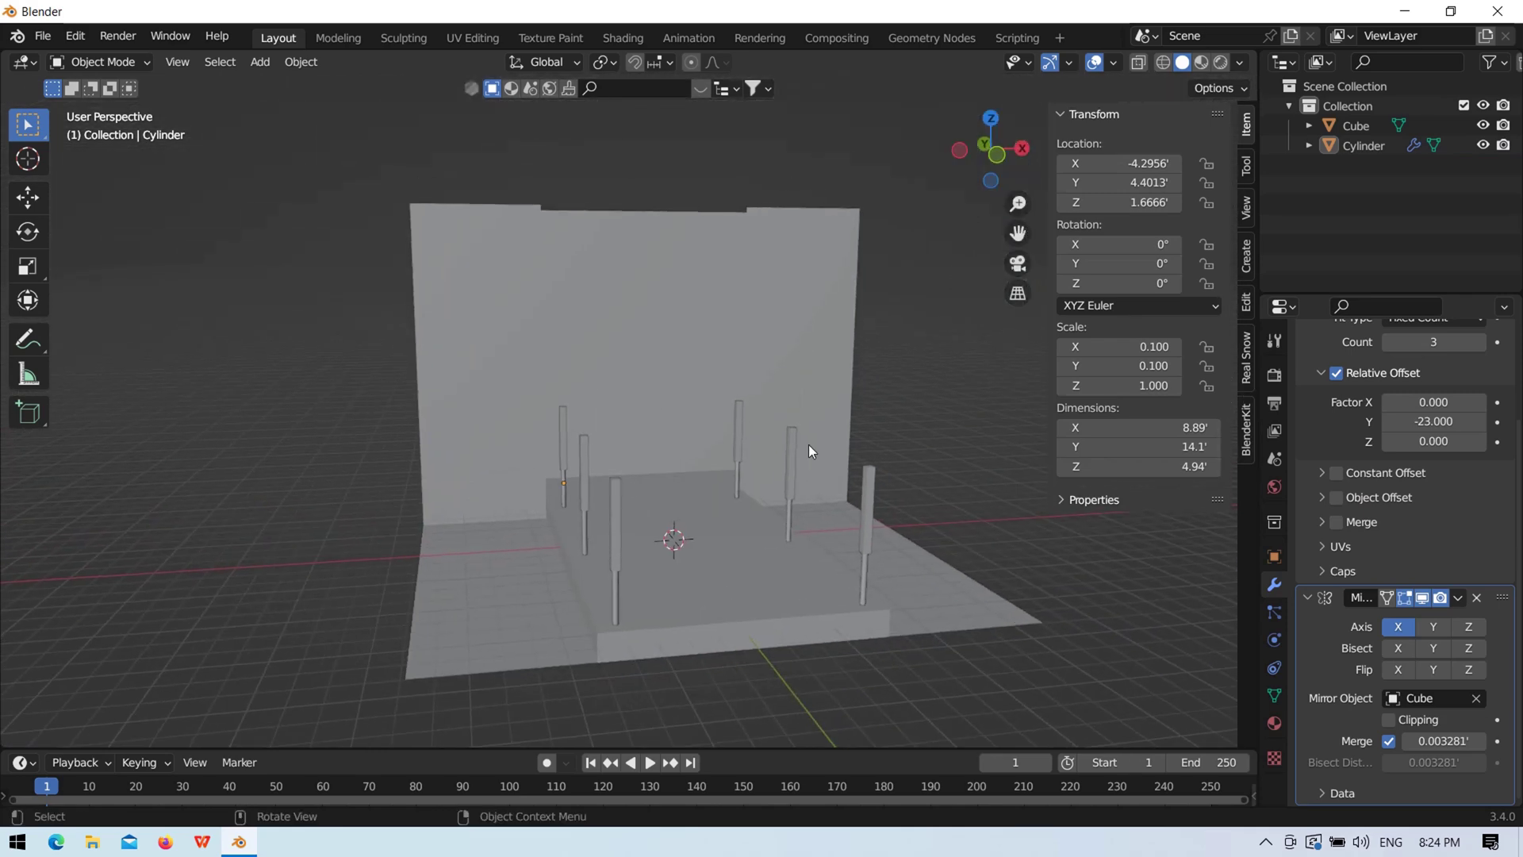
pyautogui.hotkey('ctrl', 's')
pyautogui.write('Shi')
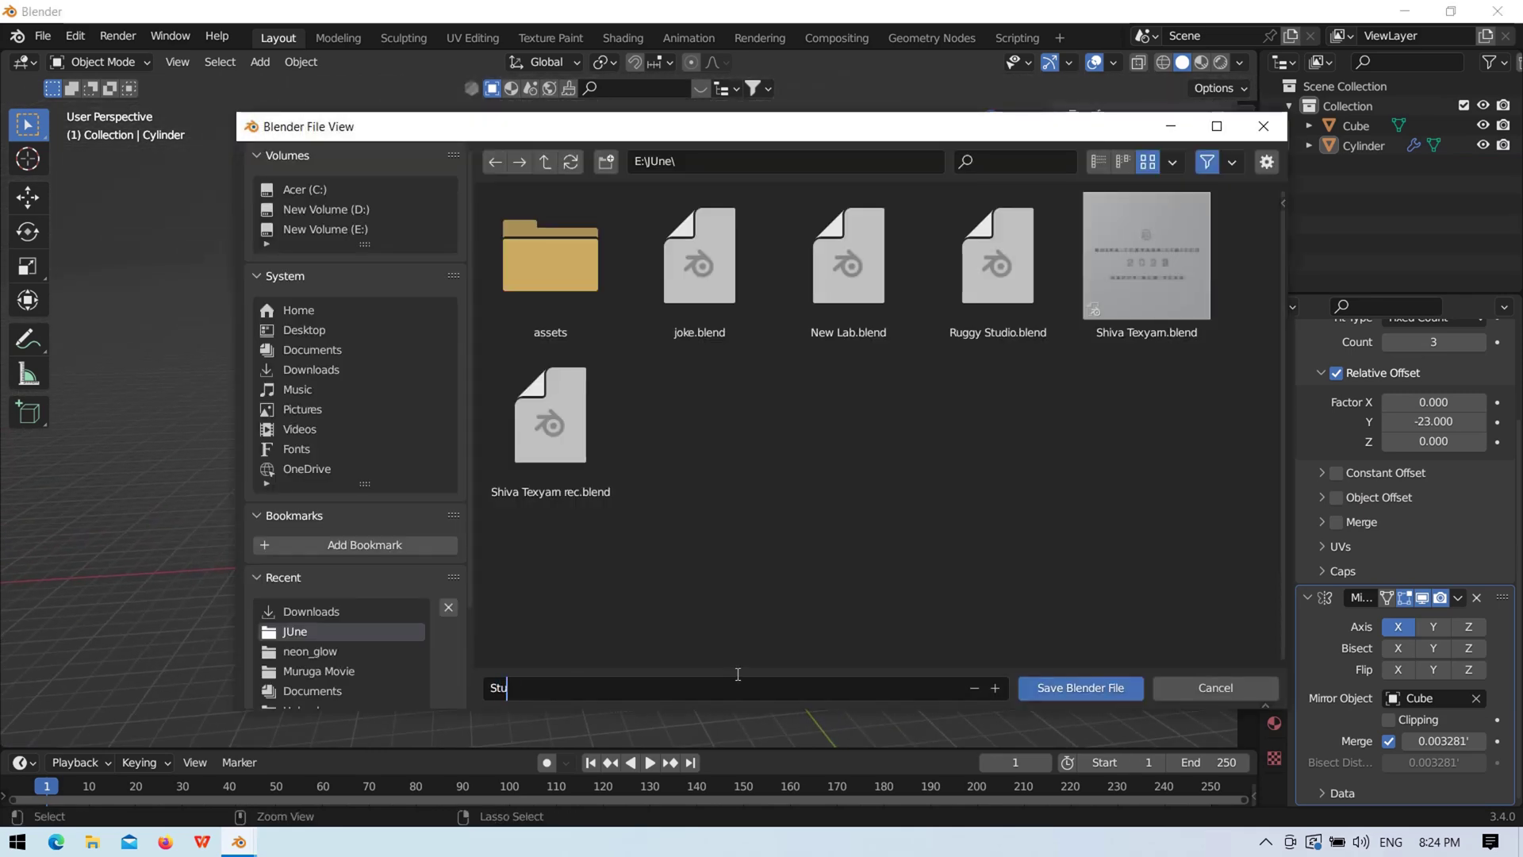
pyautogui.press('Return')
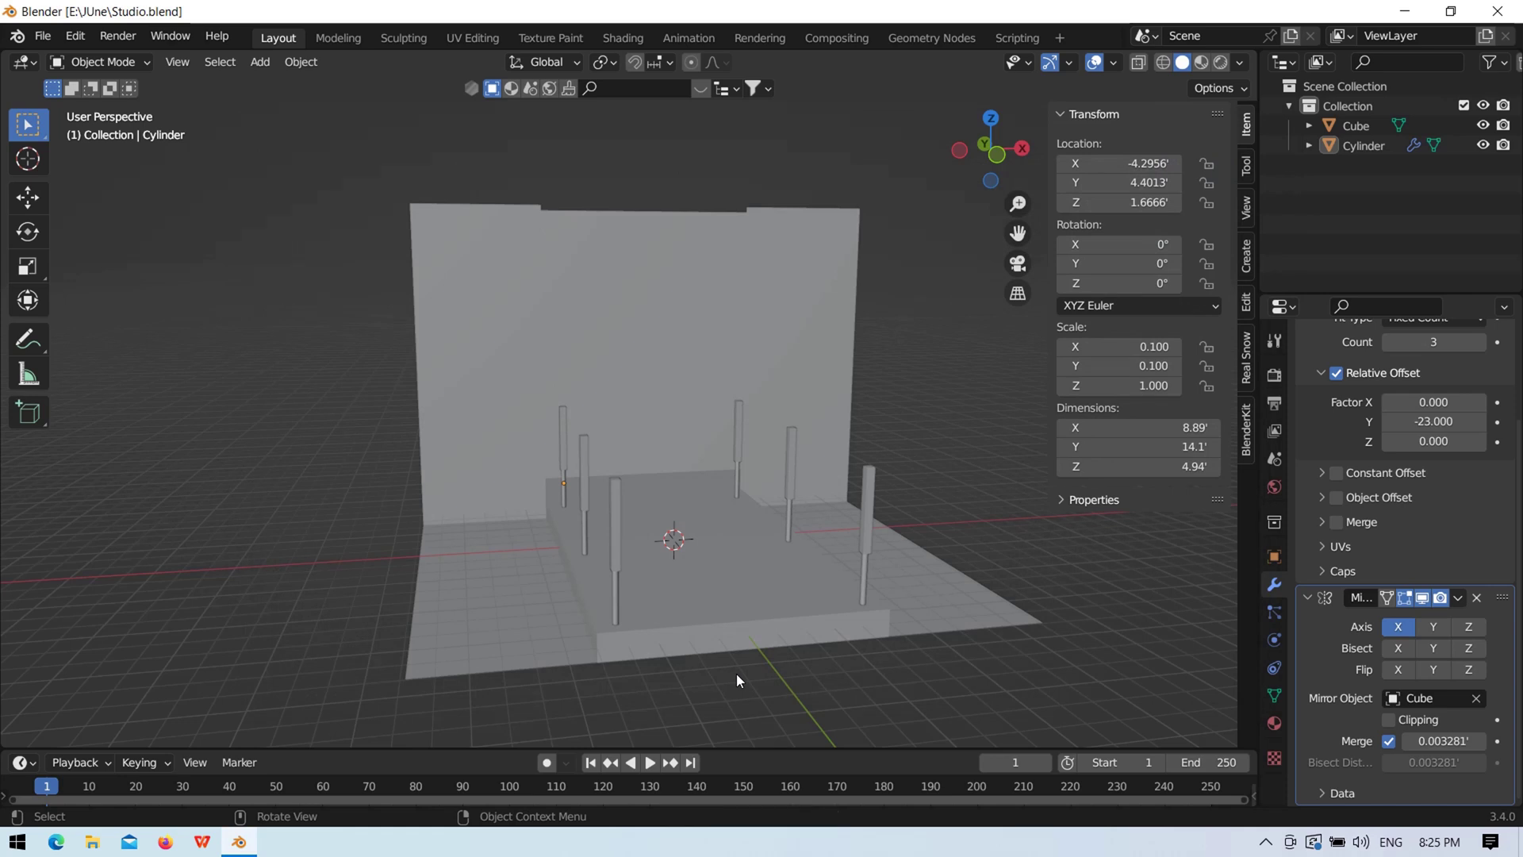
# Step: Add a text object and change its wording to RUGGY
pyautogui.moveTo(785, 426); pyautogui.dragTo(603, 317, button='middle')
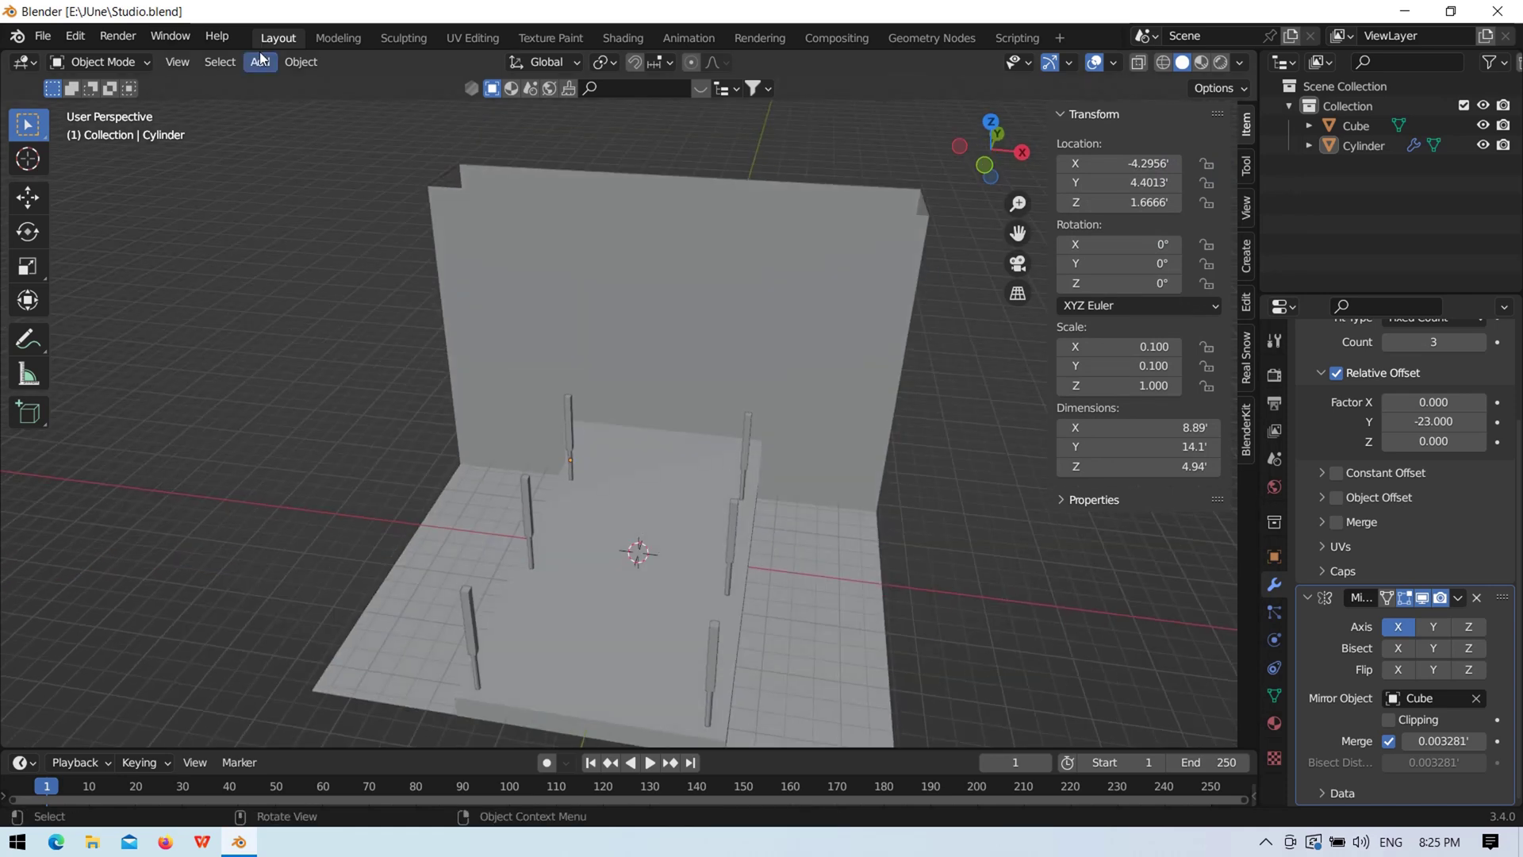
pyautogui.click(260, 62)
pyautogui.click(325, 164)
pyautogui.press('Tab')
pyautogui.hotkey('ctrl', 'a')
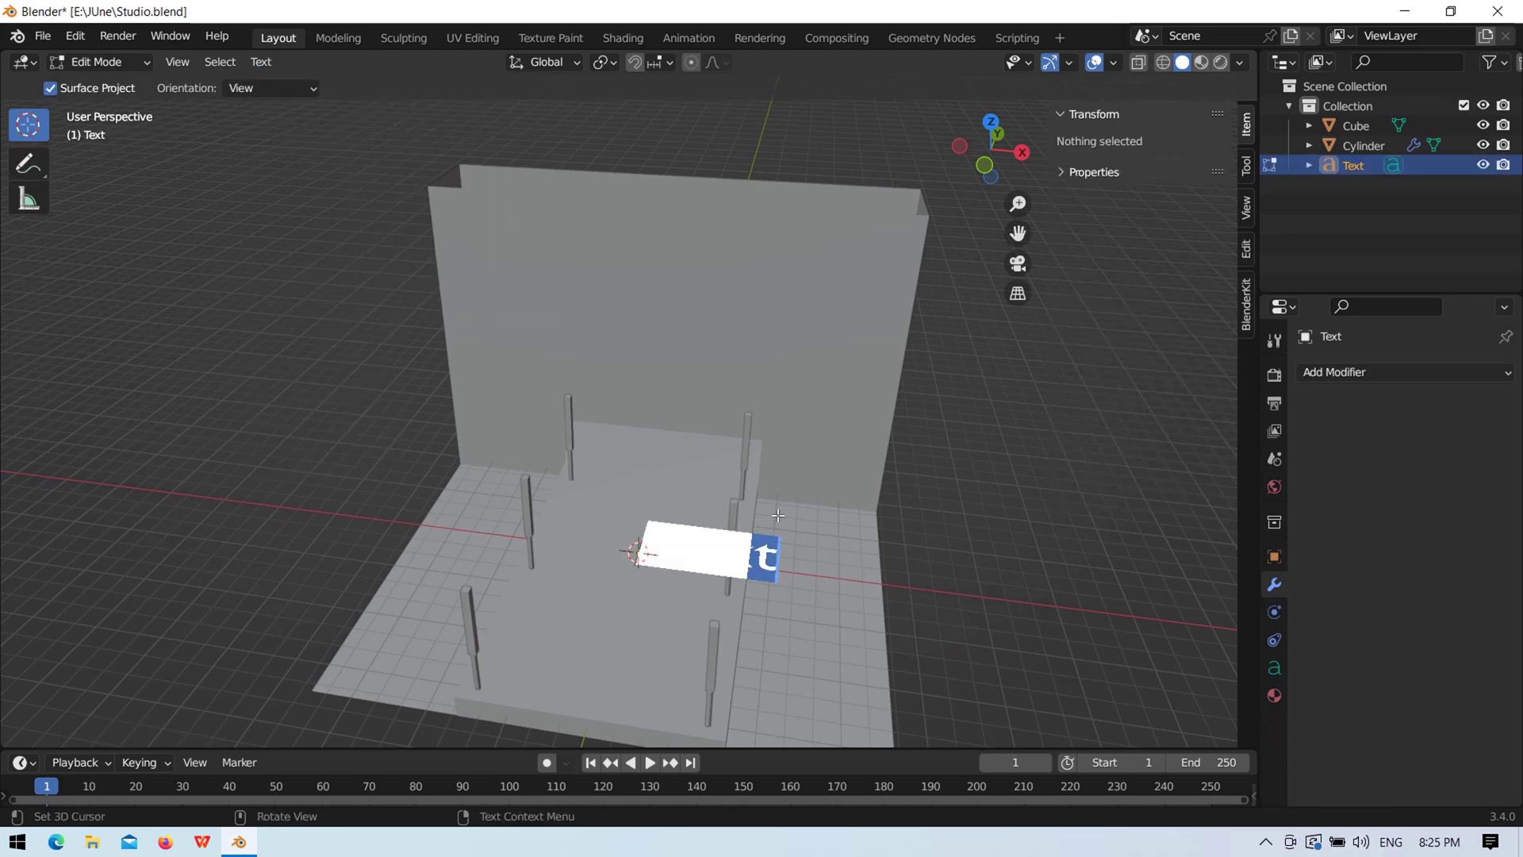
pyautogui.write('RUGGY')
pyautogui.press('Tab')
# Step: Rotate the RUGGY text 90° about X so it stands upright on the stage
pyautogui.press('r')
pyautogui.press('x')
pyautogui.press('9')
pyautogui.press('0')
pyautogui.press('Return')
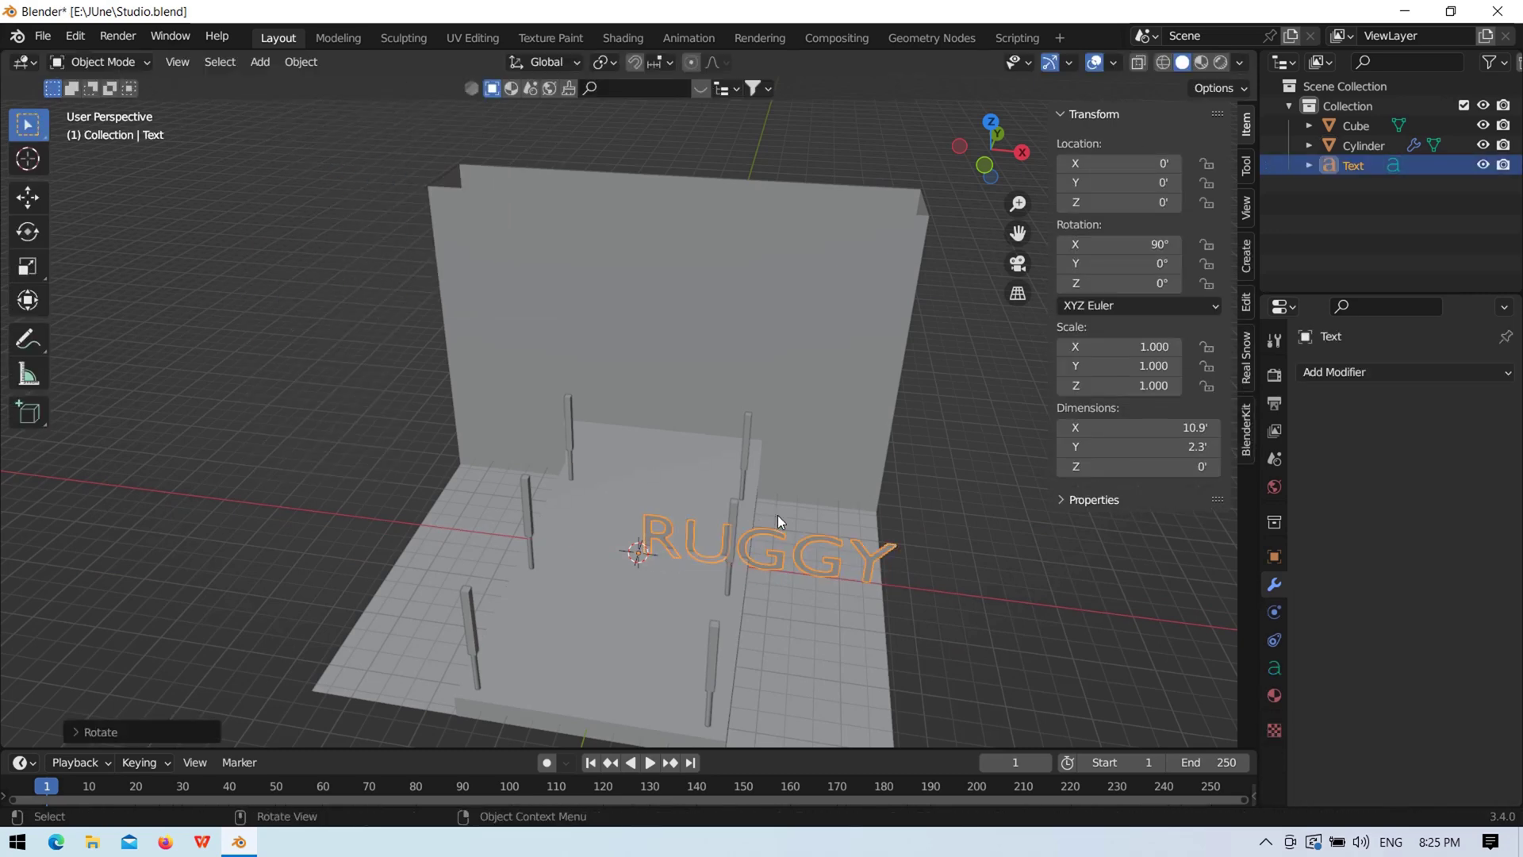
pyautogui.moveTo(777, 516); pyautogui.dragTo(797, 473, button='middle')
pyautogui.click(1265, 841)
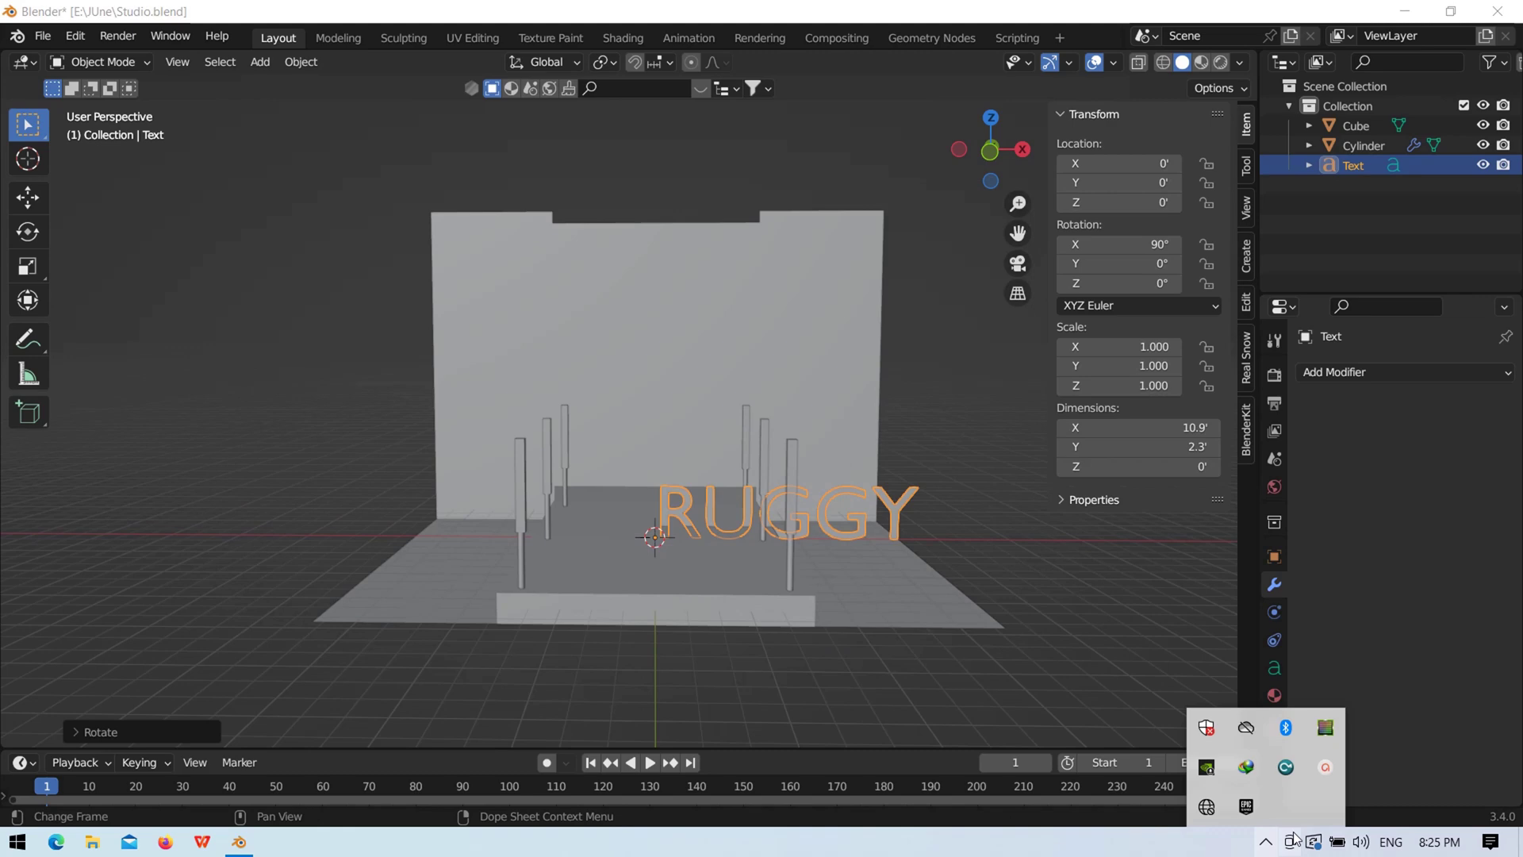
pyautogui.click(1320, 773)
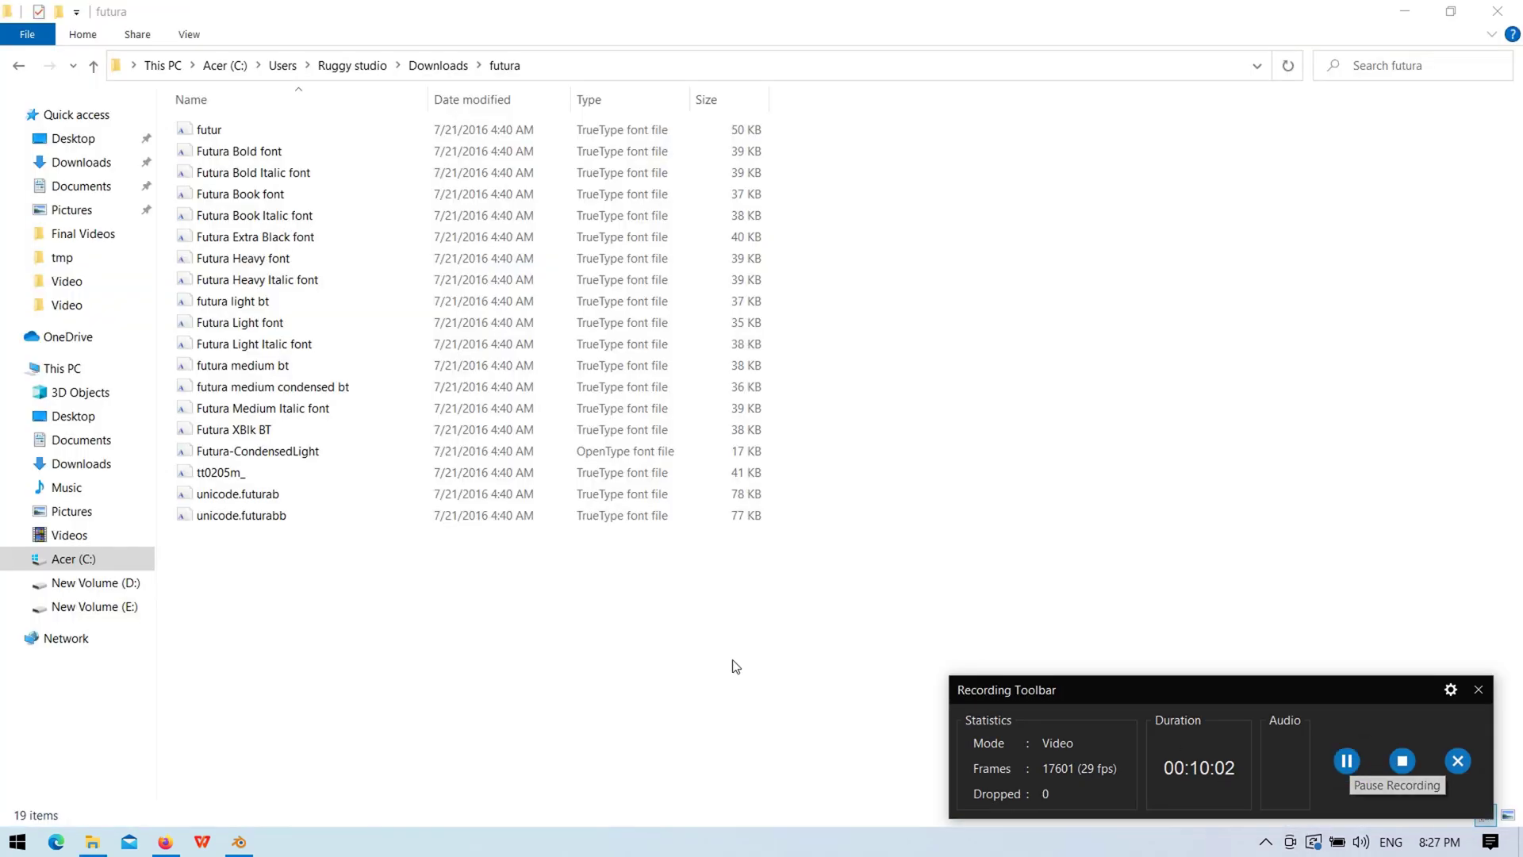
pyautogui.click(239, 841)
pyautogui.click(1274, 667)
# Step: Load Futura Heavy from the Downloads\futura folder as the RUGGY text's regular font
pyautogui.scroll(-1, 1361, 684)
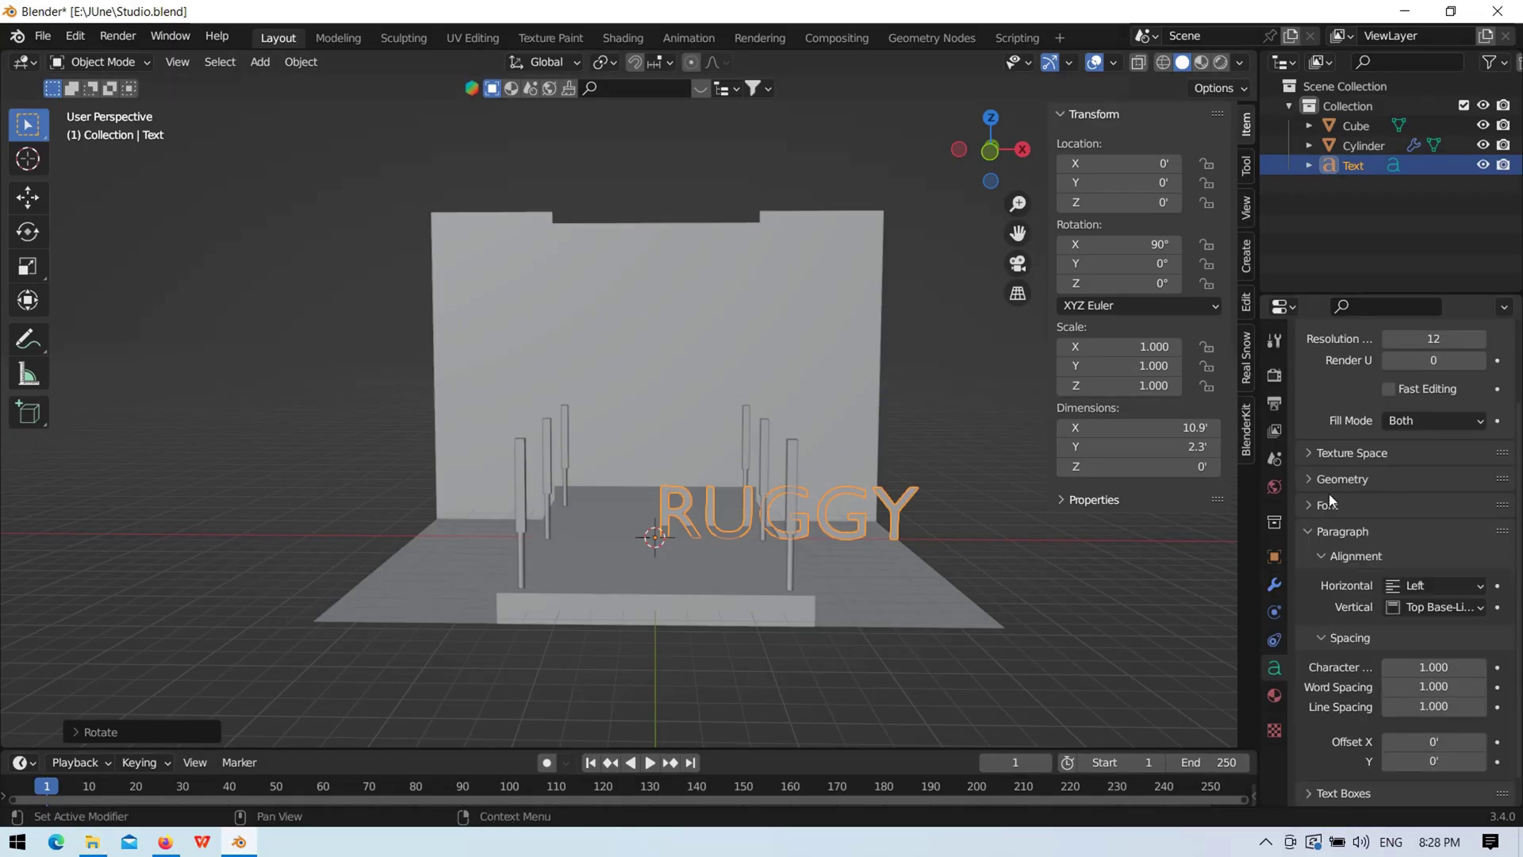
pyautogui.click(1327, 505)
pyautogui.click(1477, 535)
pyautogui.click(705, 681)
pyautogui.write('C:\\Users\\Ruggy studio\\Downloads\\futura')
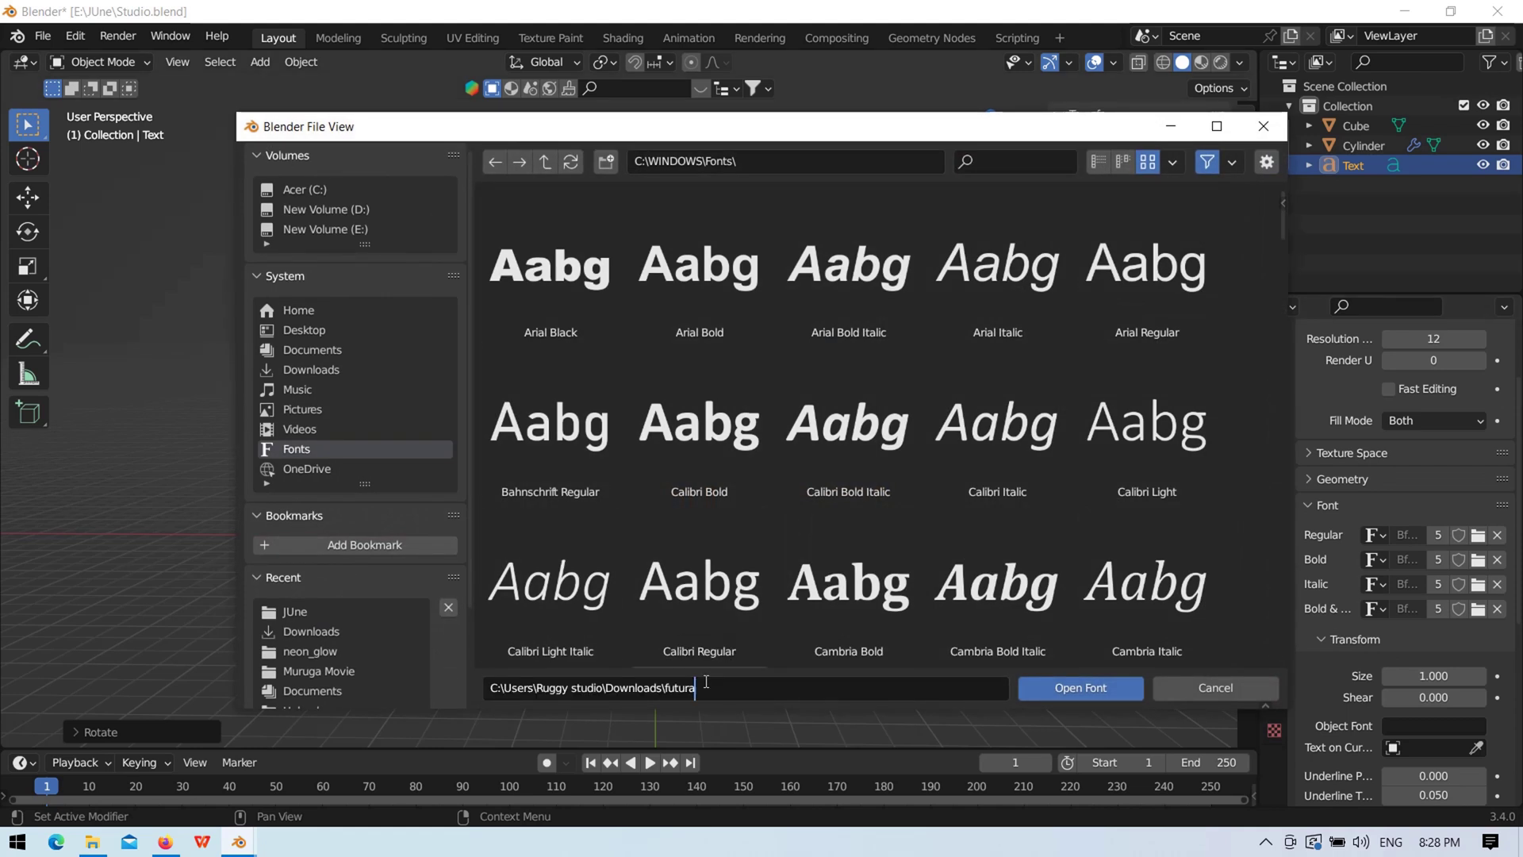
pyautogui.press('Return')
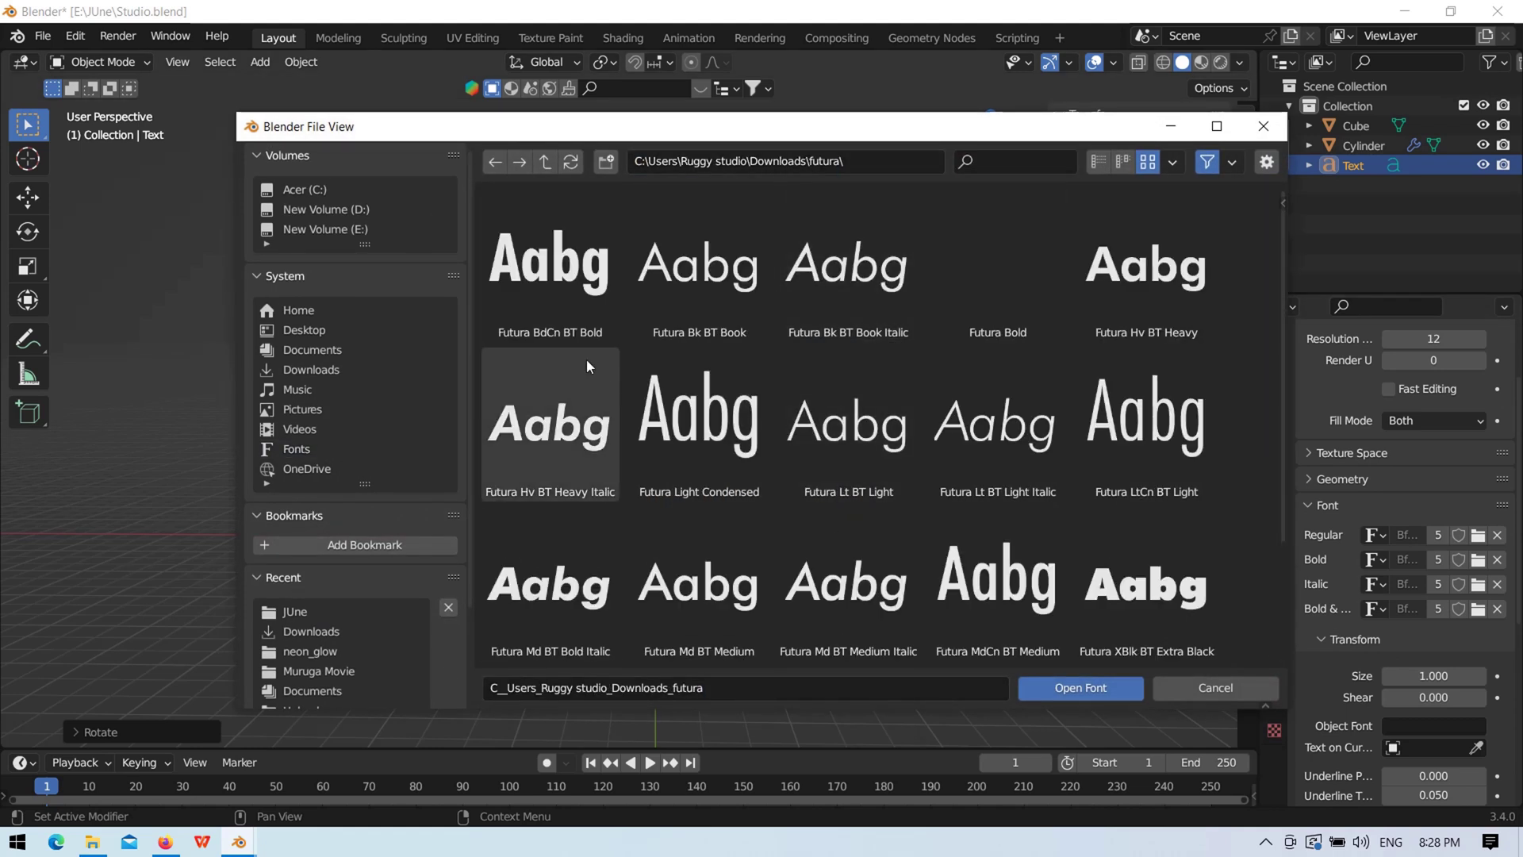
pyautogui.click(1155, 316)
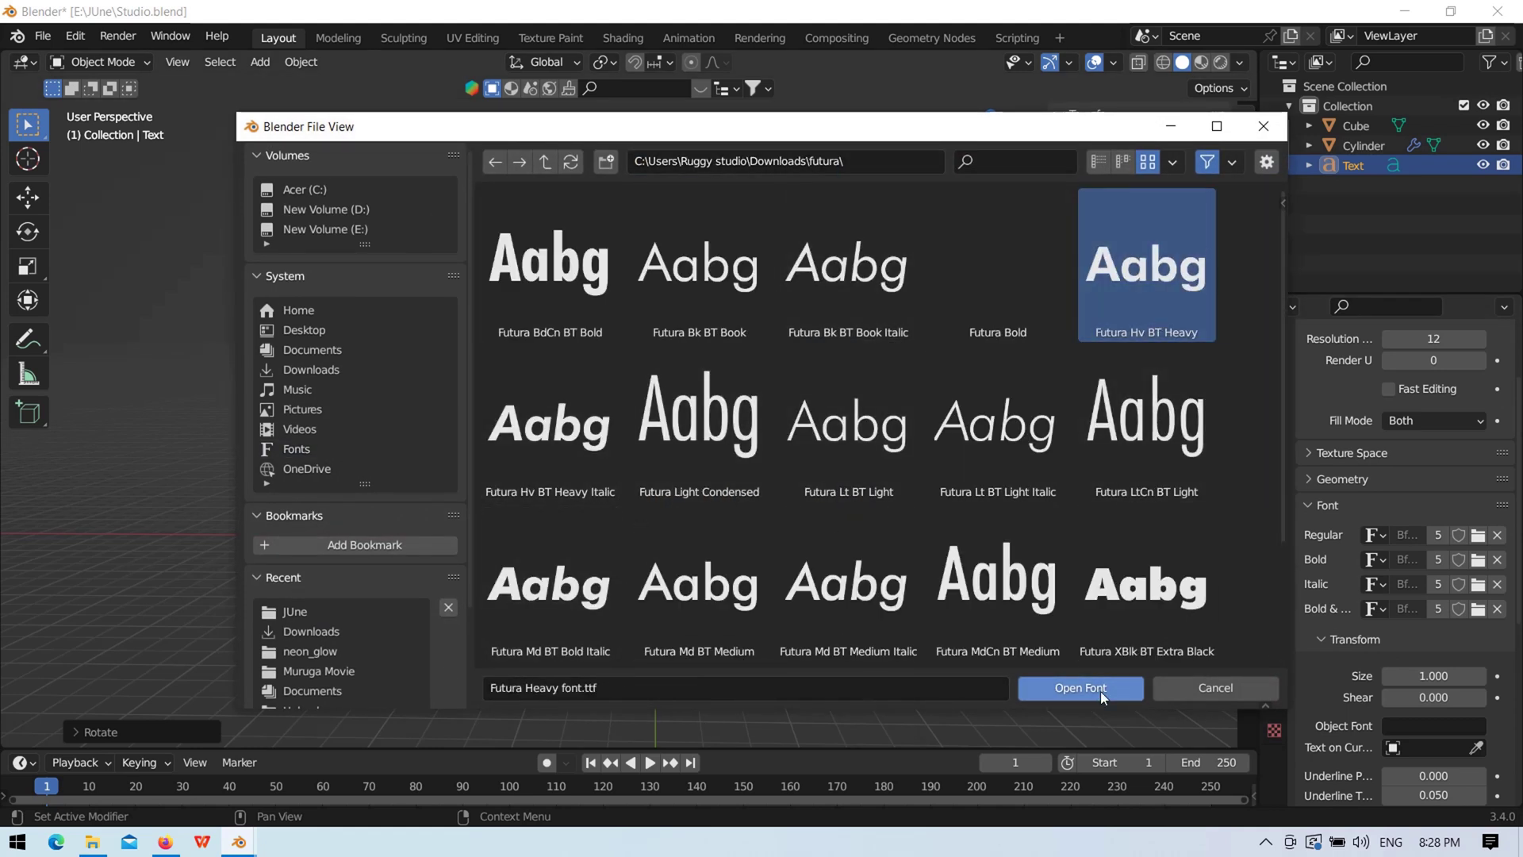
pyautogui.scroll(-1, 929, 556)
pyautogui.scroll(-3, 929, 556)
pyautogui.scroll(3, 1154, 574)
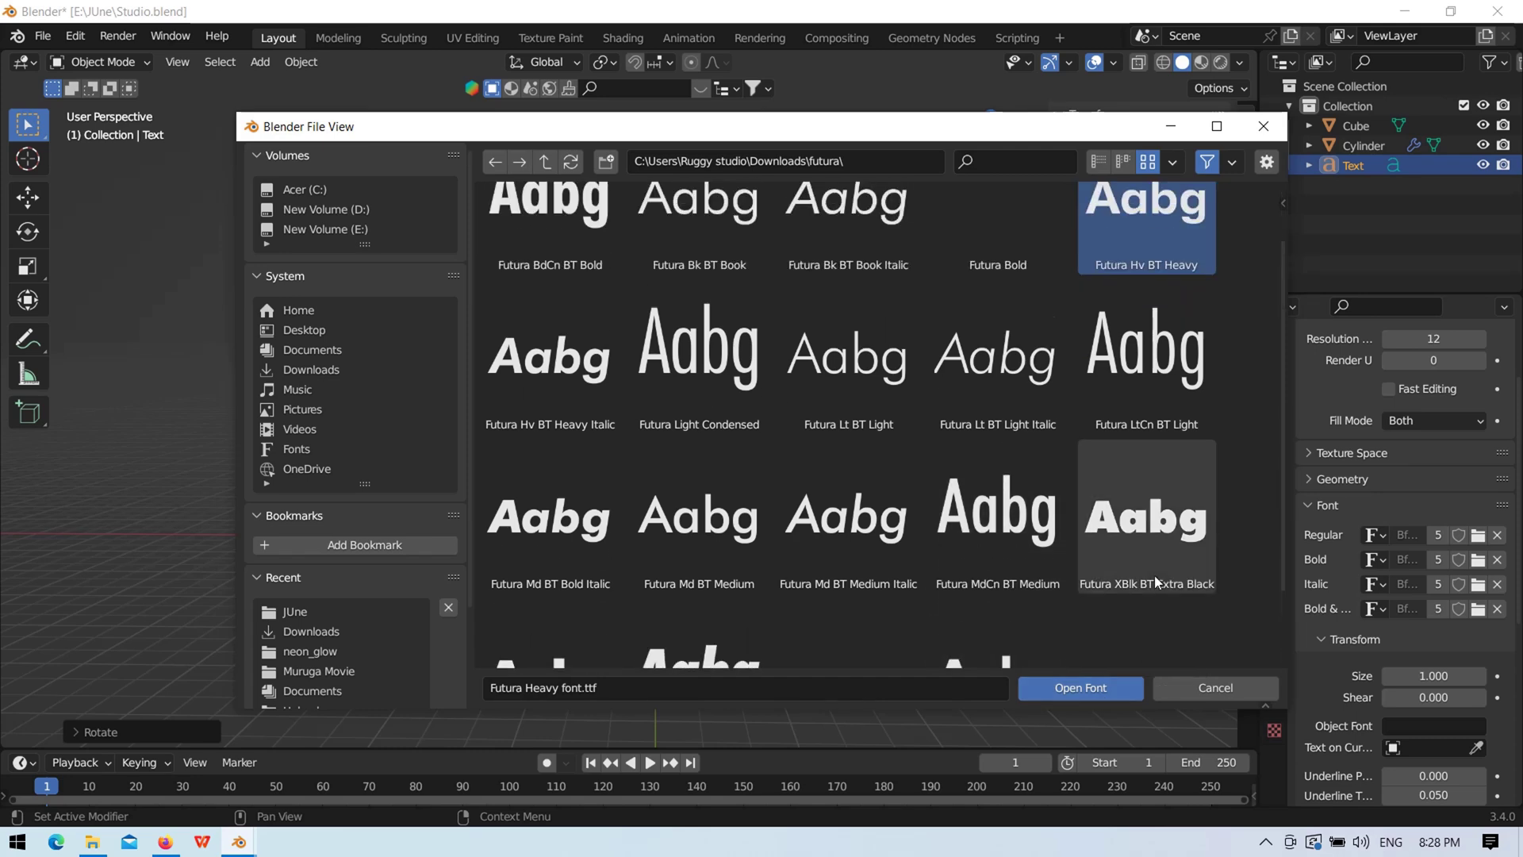
pyautogui.press('Return')
pyautogui.press('KP_Decimal')
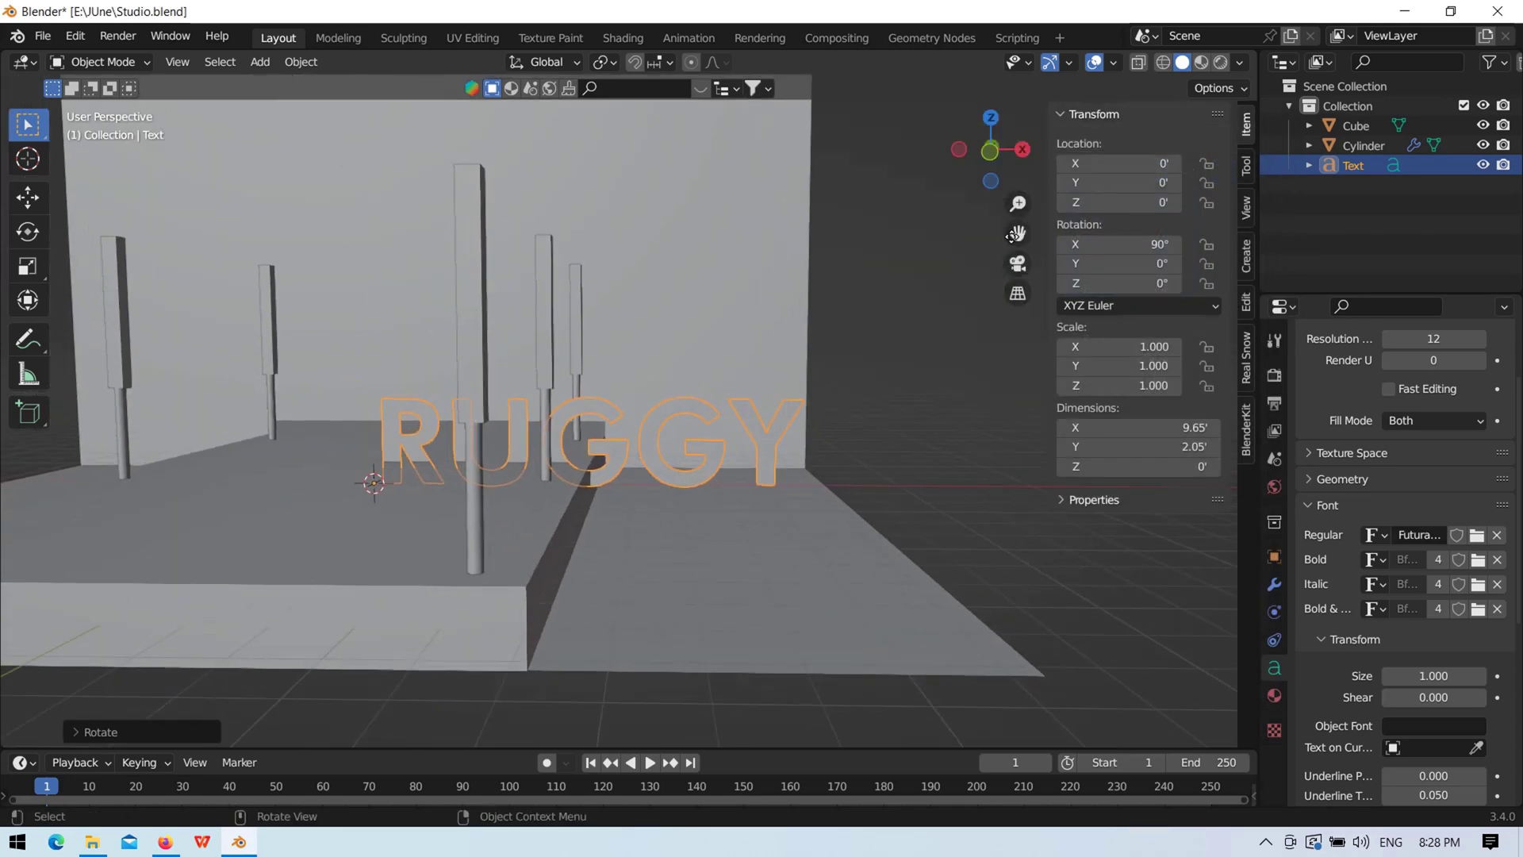
# Step: Give the RUGGY text a 0.5 ft extrusion and character spacing of 2
pyautogui.click(1329, 480)
pyautogui.moveTo(1433, 529); pyautogui.dragTo(1467, 529)
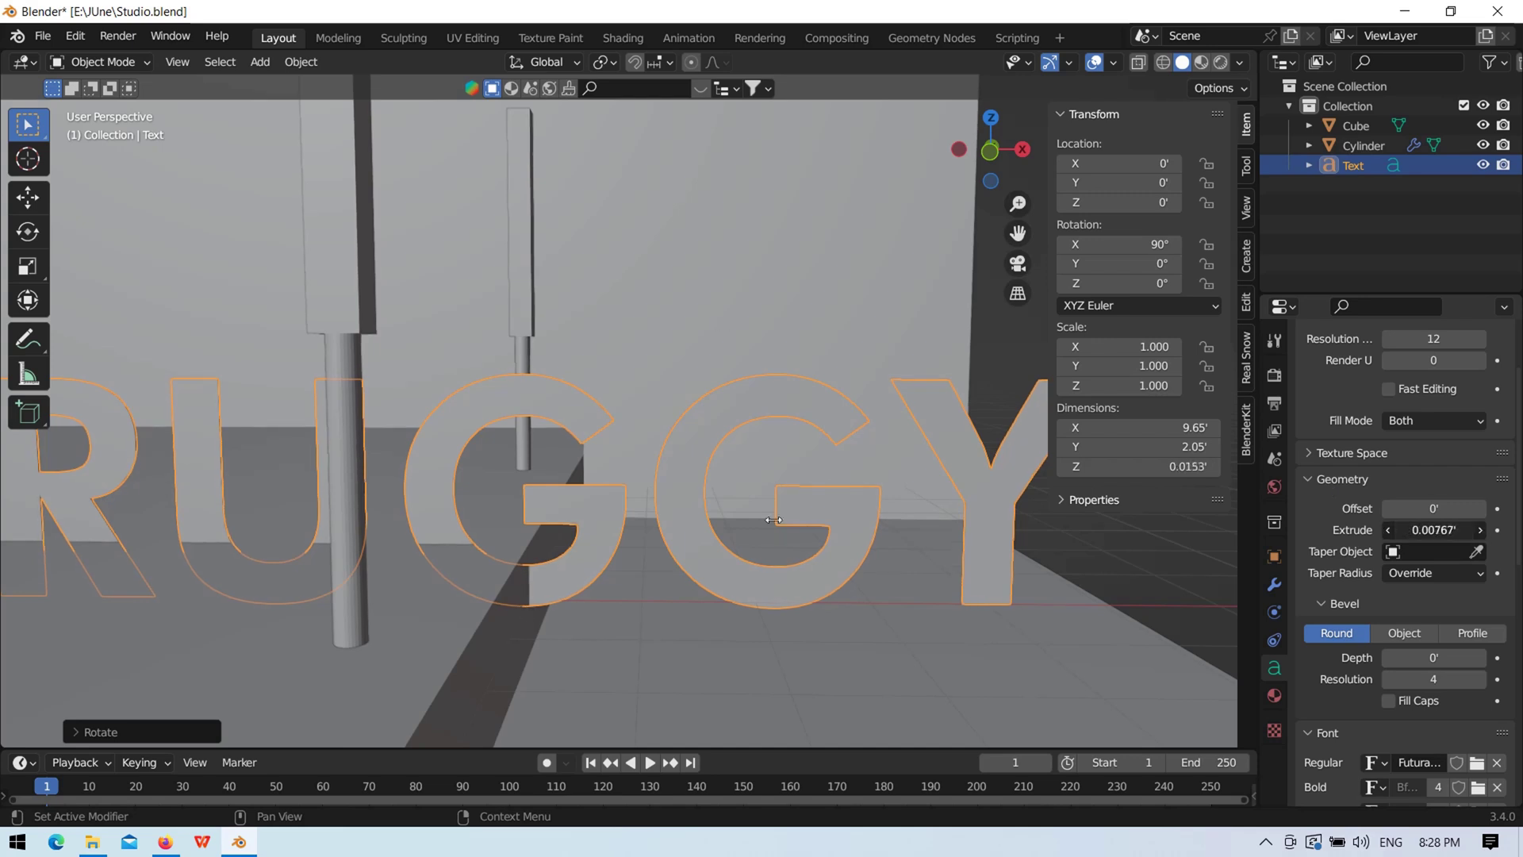
pyautogui.write('0.5')
pyautogui.press('Return')
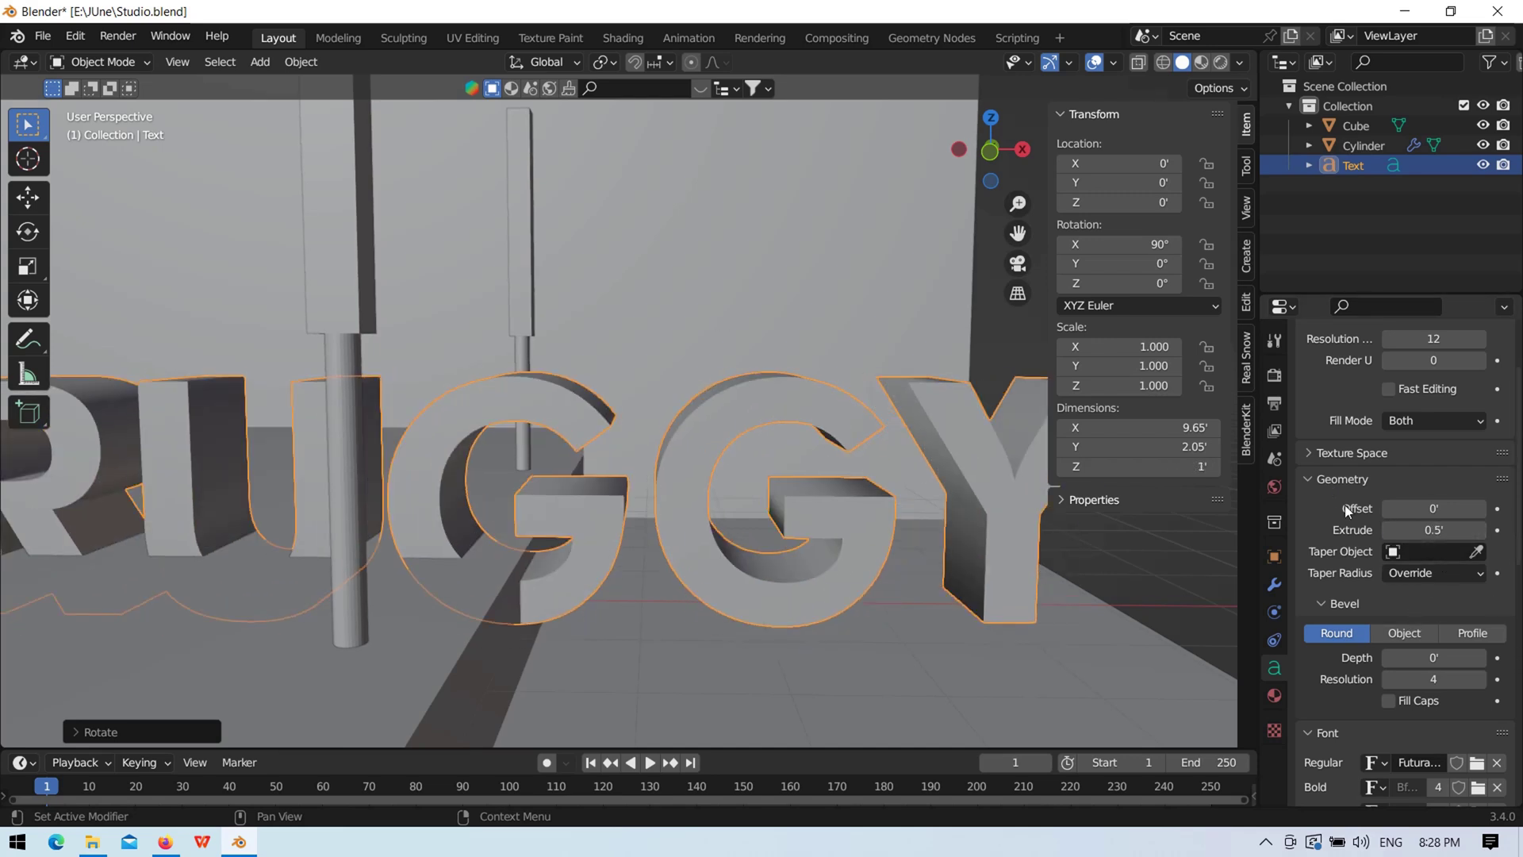
pyautogui.scroll(-3, 1349, 595)
pyautogui.scroll(-3, 1356, 691)
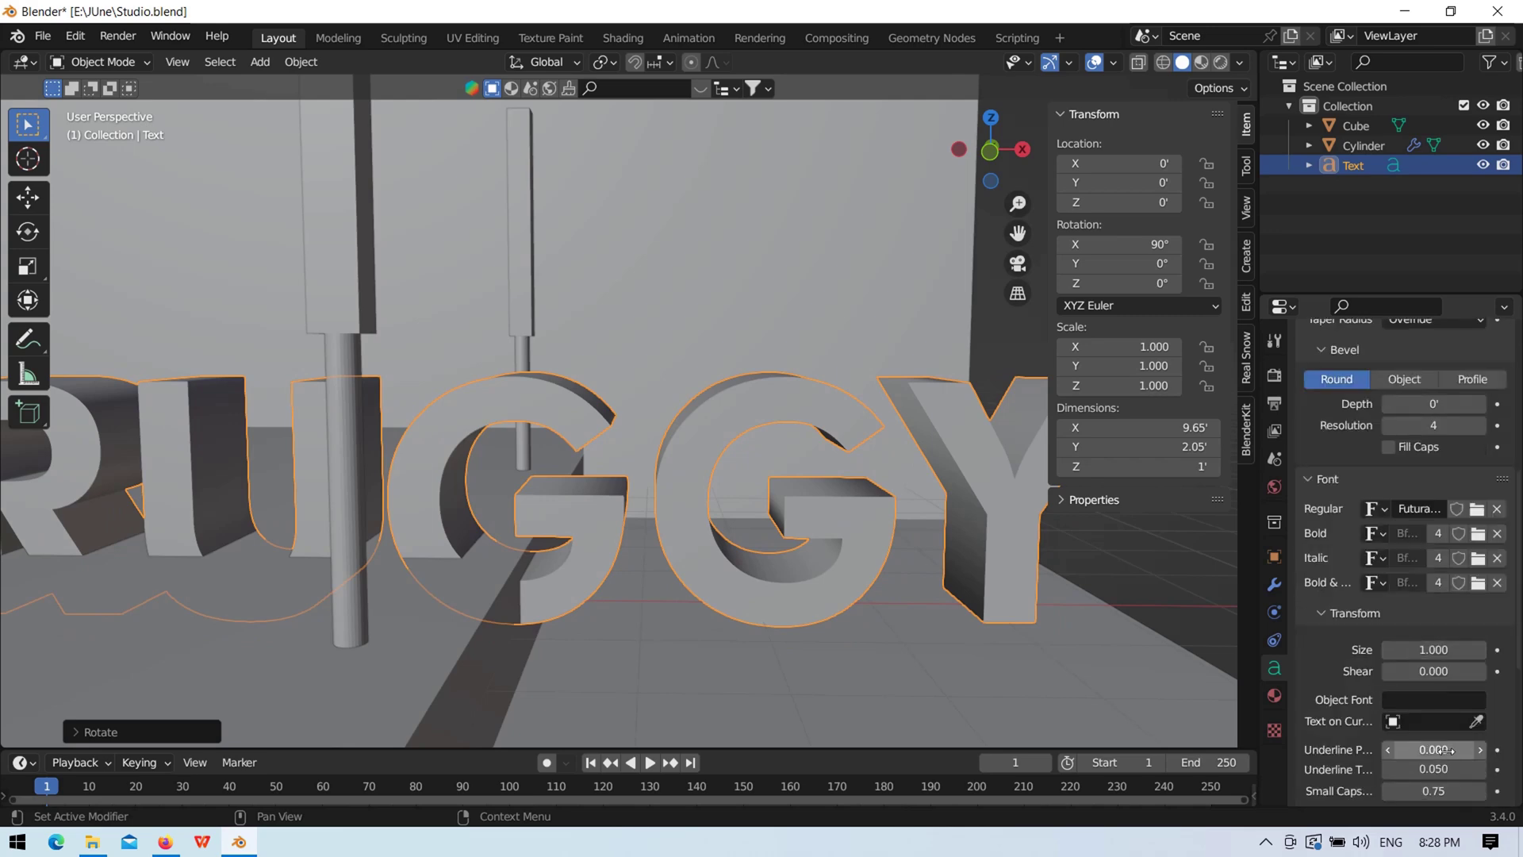
pyautogui.scroll(-5, 1363, 696)
pyautogui.scroll(-5, 1363, 696)
pyautogui.doubleClick(1433, 639)
pyautogui.write('2')
pyautogui.press('Return')
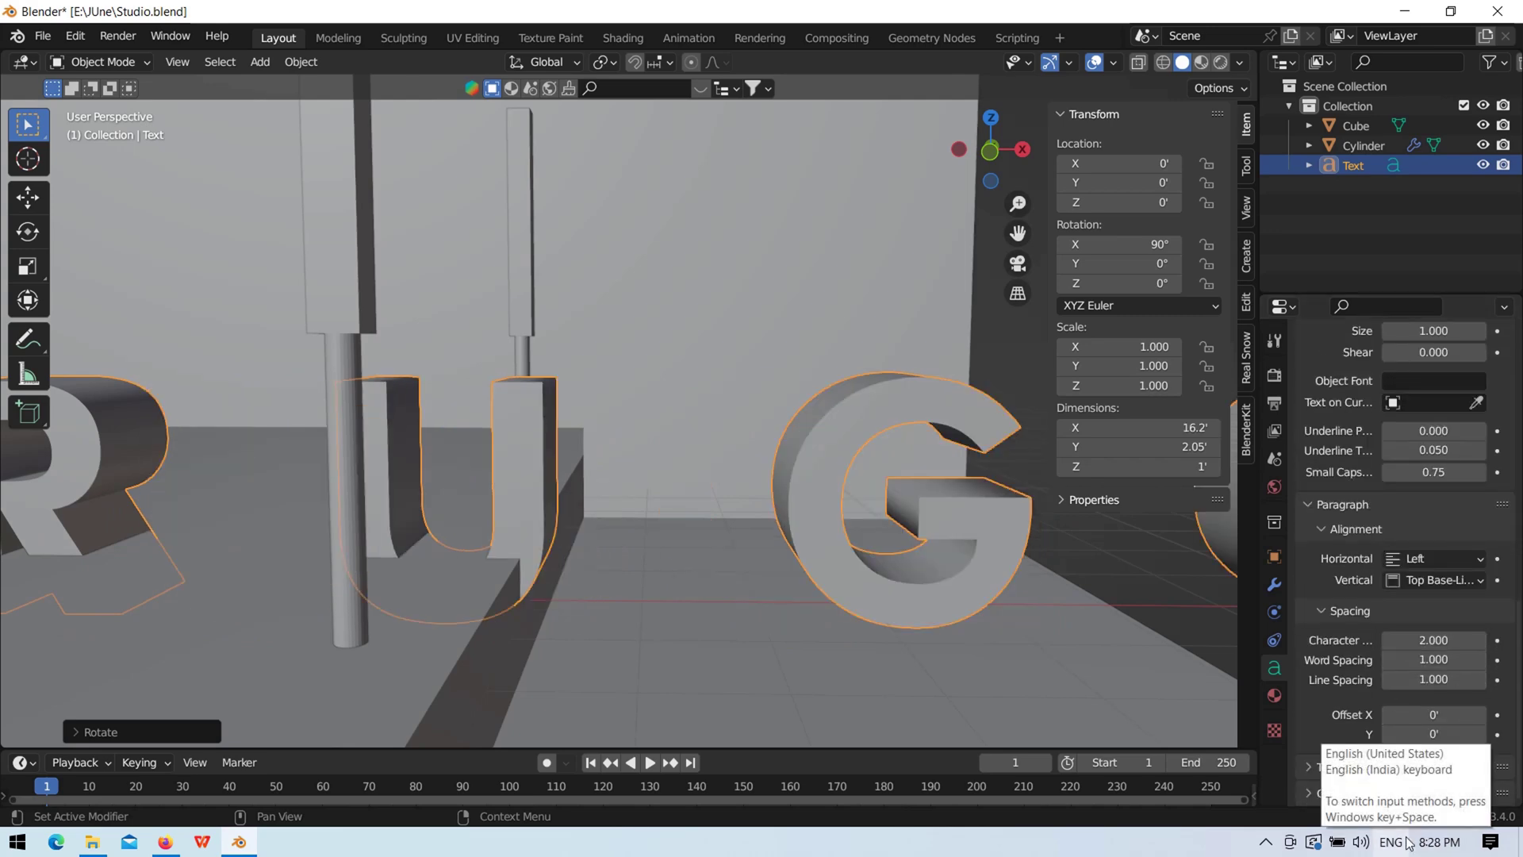
# Step: Shrink the RUGGY text and raise it along Z above the stage
pyautogui.scroll(-5, 840, 569)
pyautogui.press('s')
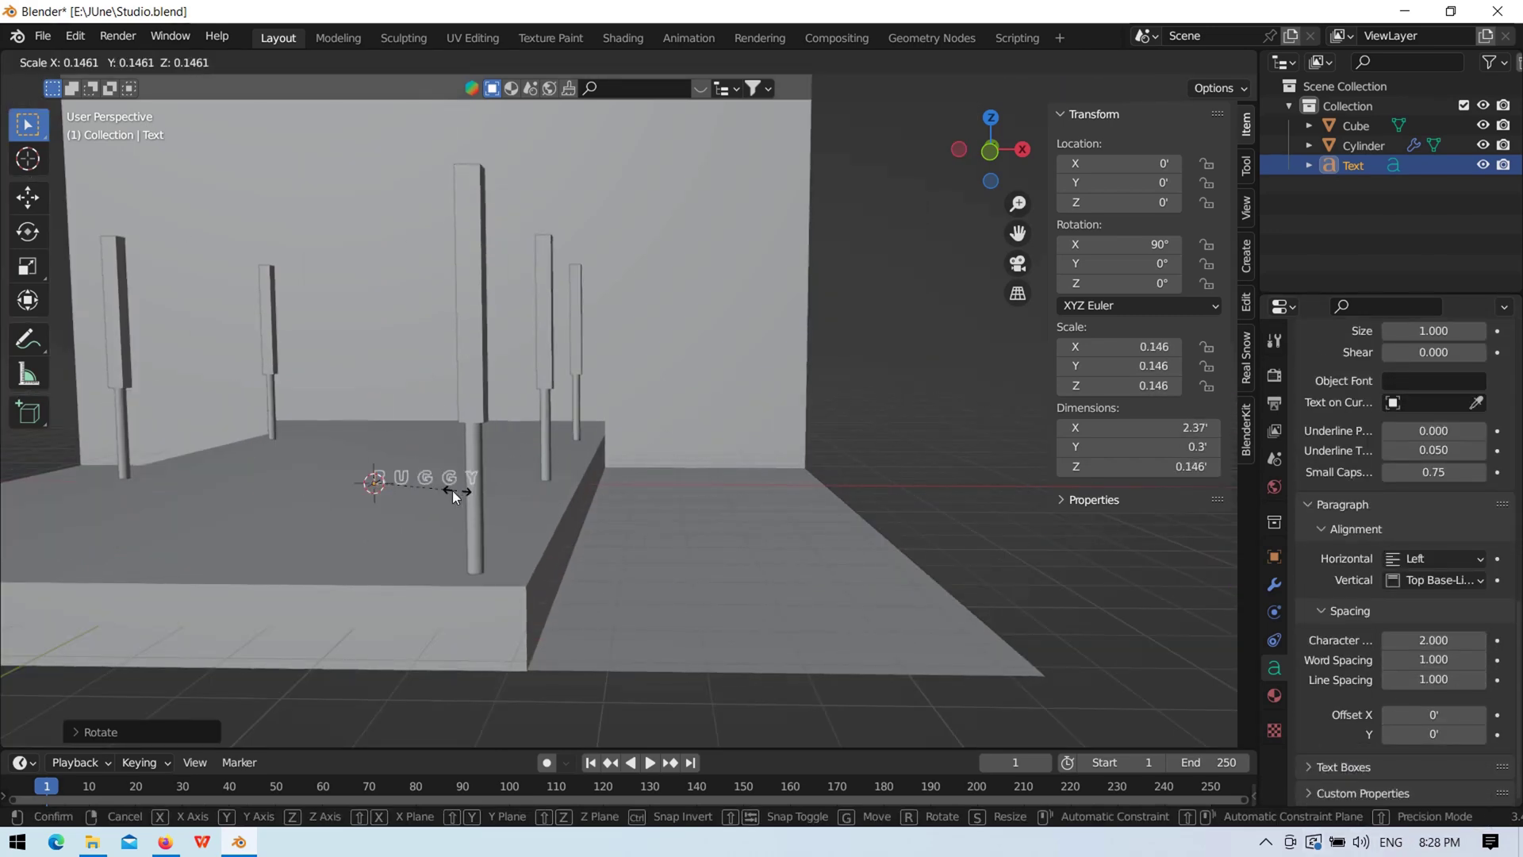
pyautogui.click(448, 489)
pyautogui.press('KP_1')
pyautogui.press('g')
pyautogui.press('z')
pyautogui.click(487, 218)
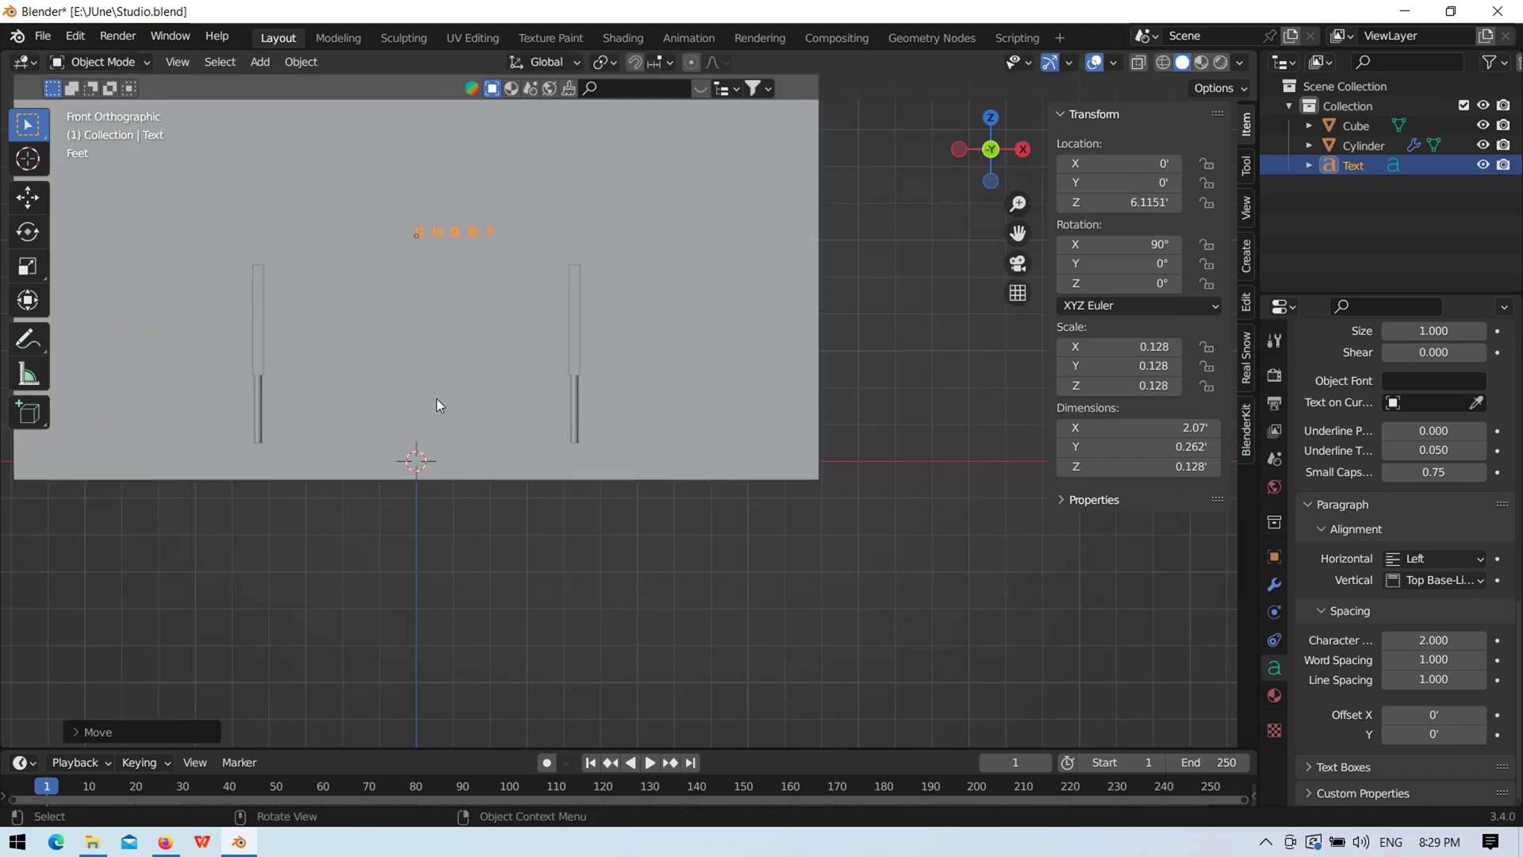
pyautogui.moveTo(436, 398); pyautogui.dragTo(636, 434, button='middle')
pyautogui.press('s')
pyautogui.click(747, 388)
pyautogui.scroll(-3, 582, 381)
pyautogui.moveTo(582, 380); pyautogui.dragTo(620, 487, button='middle')
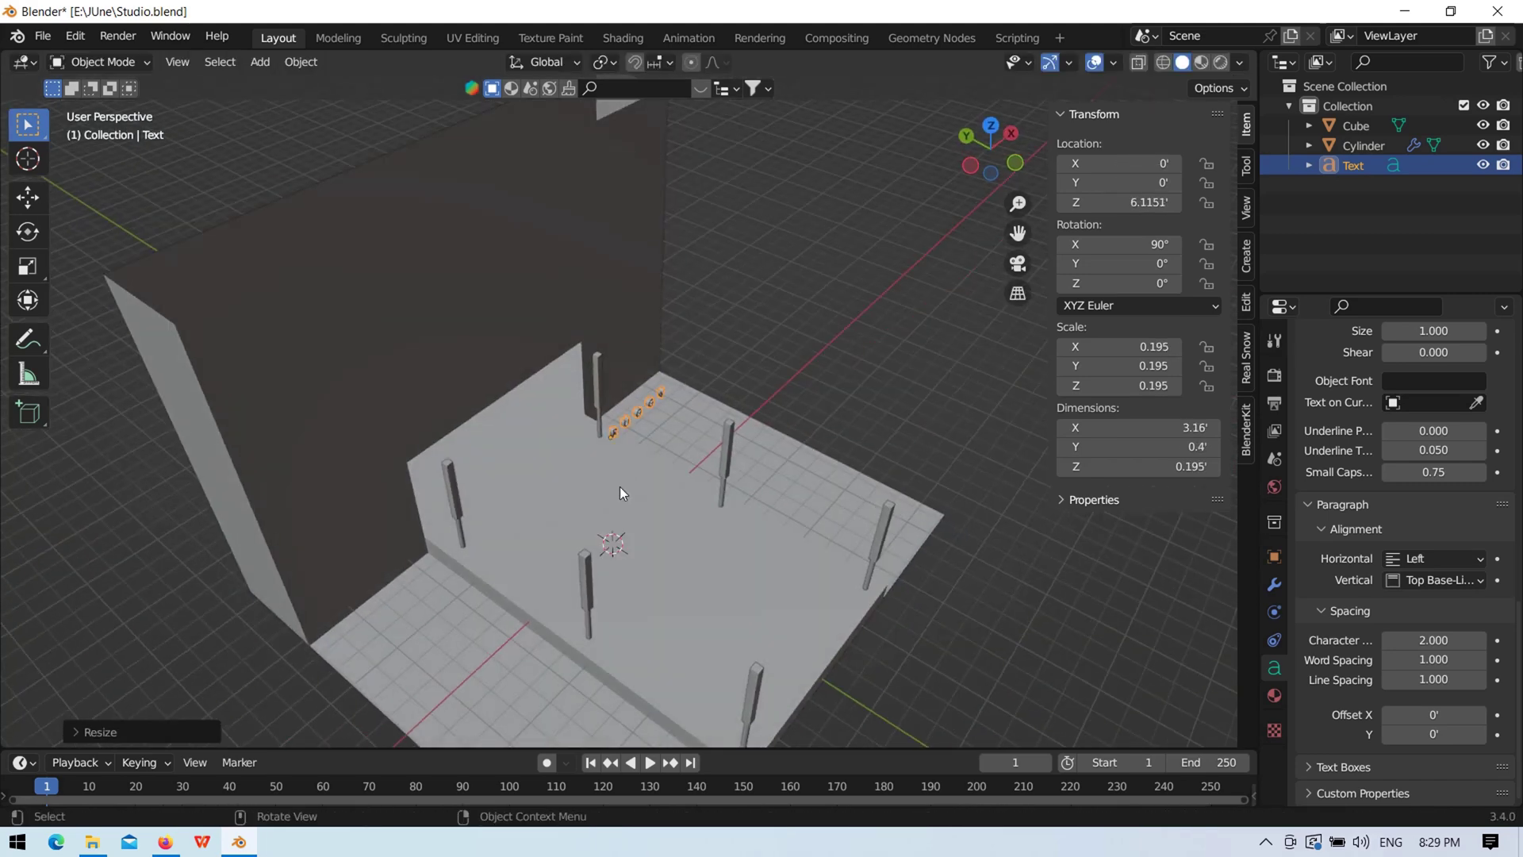
# Step: In wireframe front view, fine-tune the RUGGY text's size and position
pyautogui.click(1163, 61)
pyautogui.click(1015, 163)
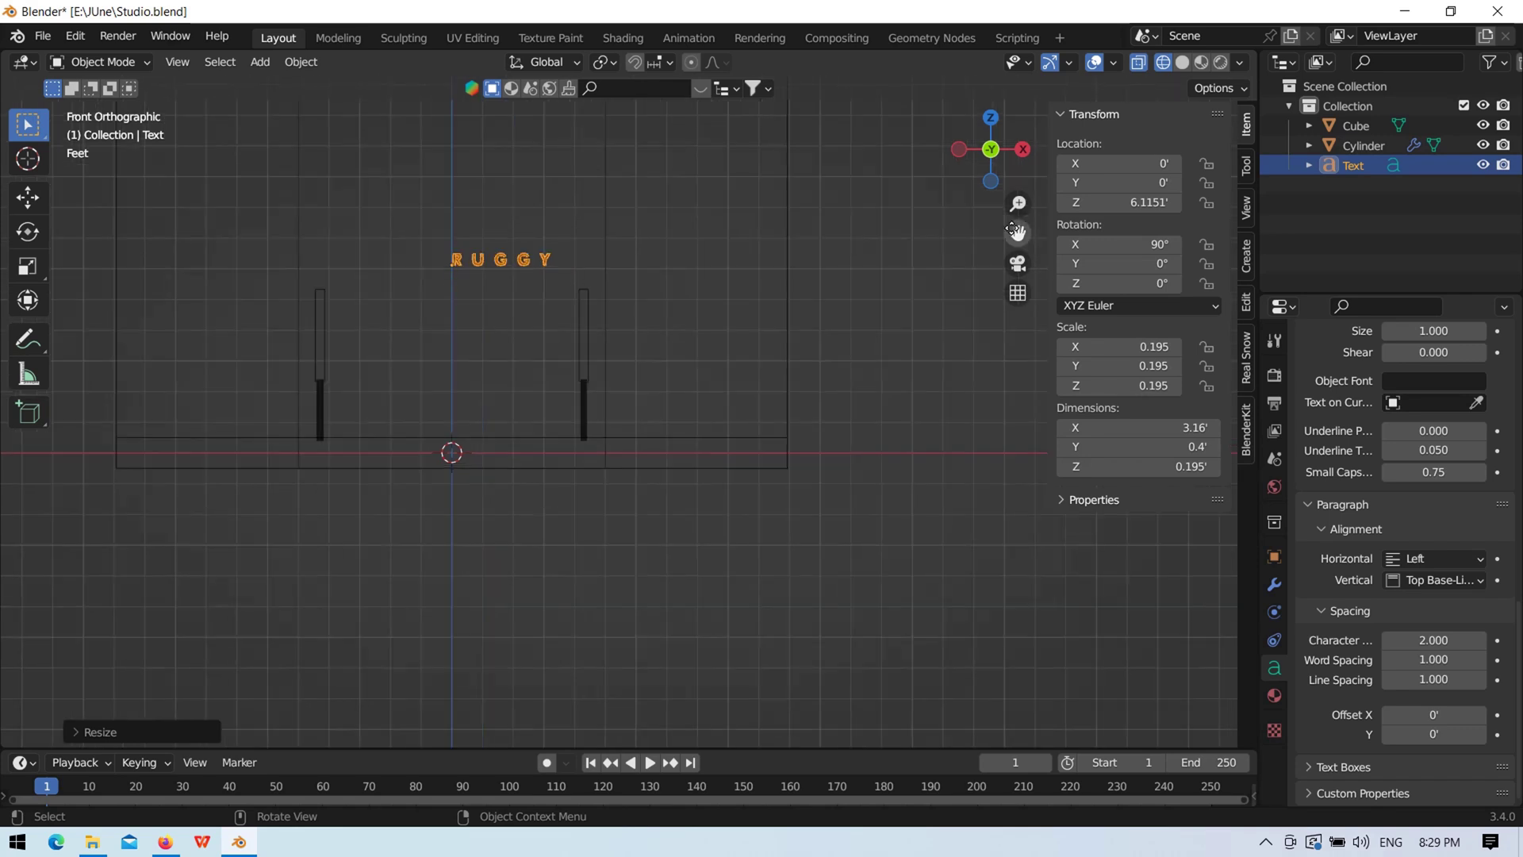
pyautogui.keyDown('shift'); pyautogui.moveTo(350, 227); pyautogui.dragTo(537, 459, button='middle'); pyautogui.keyUp('shift')
pyautogui.scroll(3, 537, 459)
pyautogui.press('g')
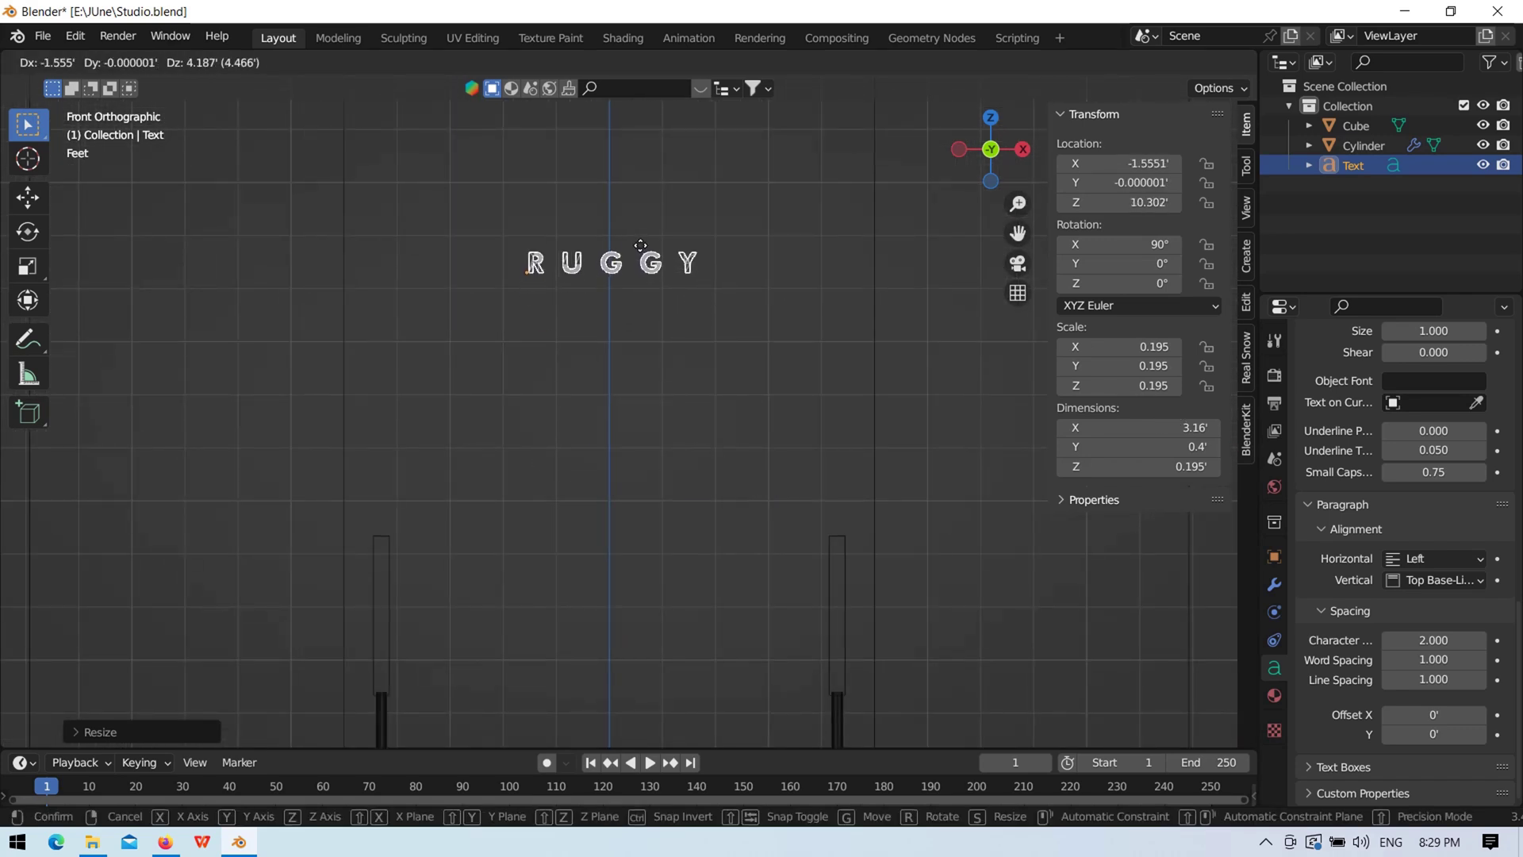
pyautogui.press('s')
pyautogui.click(688, 274)
pyautogui.press('g')
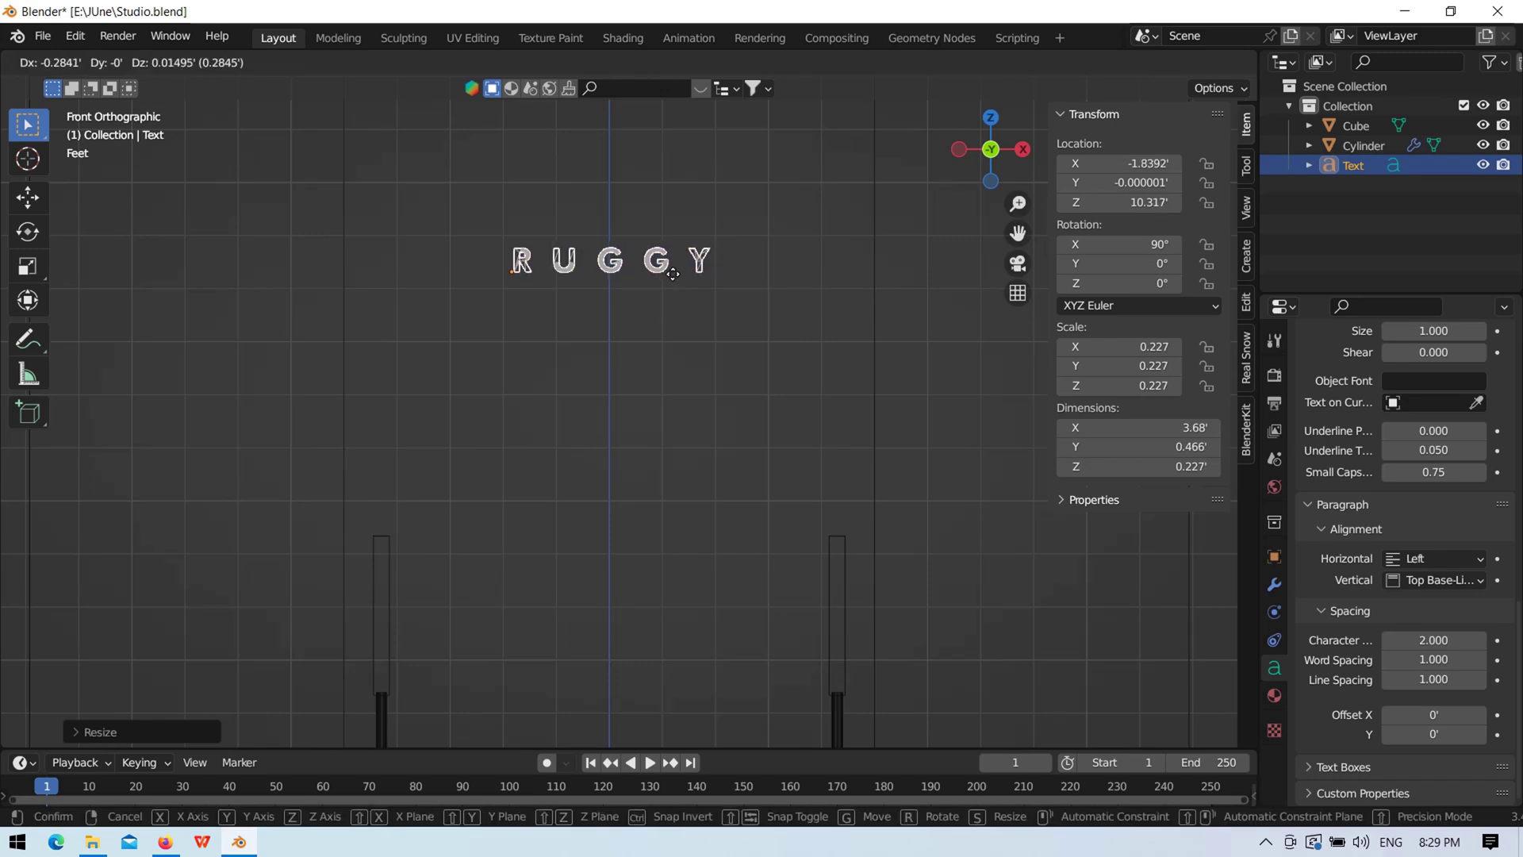
pyautogui.click(673, 273)
# Step: Push the RUGGY text back along Y until it sits against the studio wall
pyautogui.moveTo(595, 363); pyautogui.dragTo(691, 425, button='middle')
pyautogui.press('g')
pyautogui.press('y')
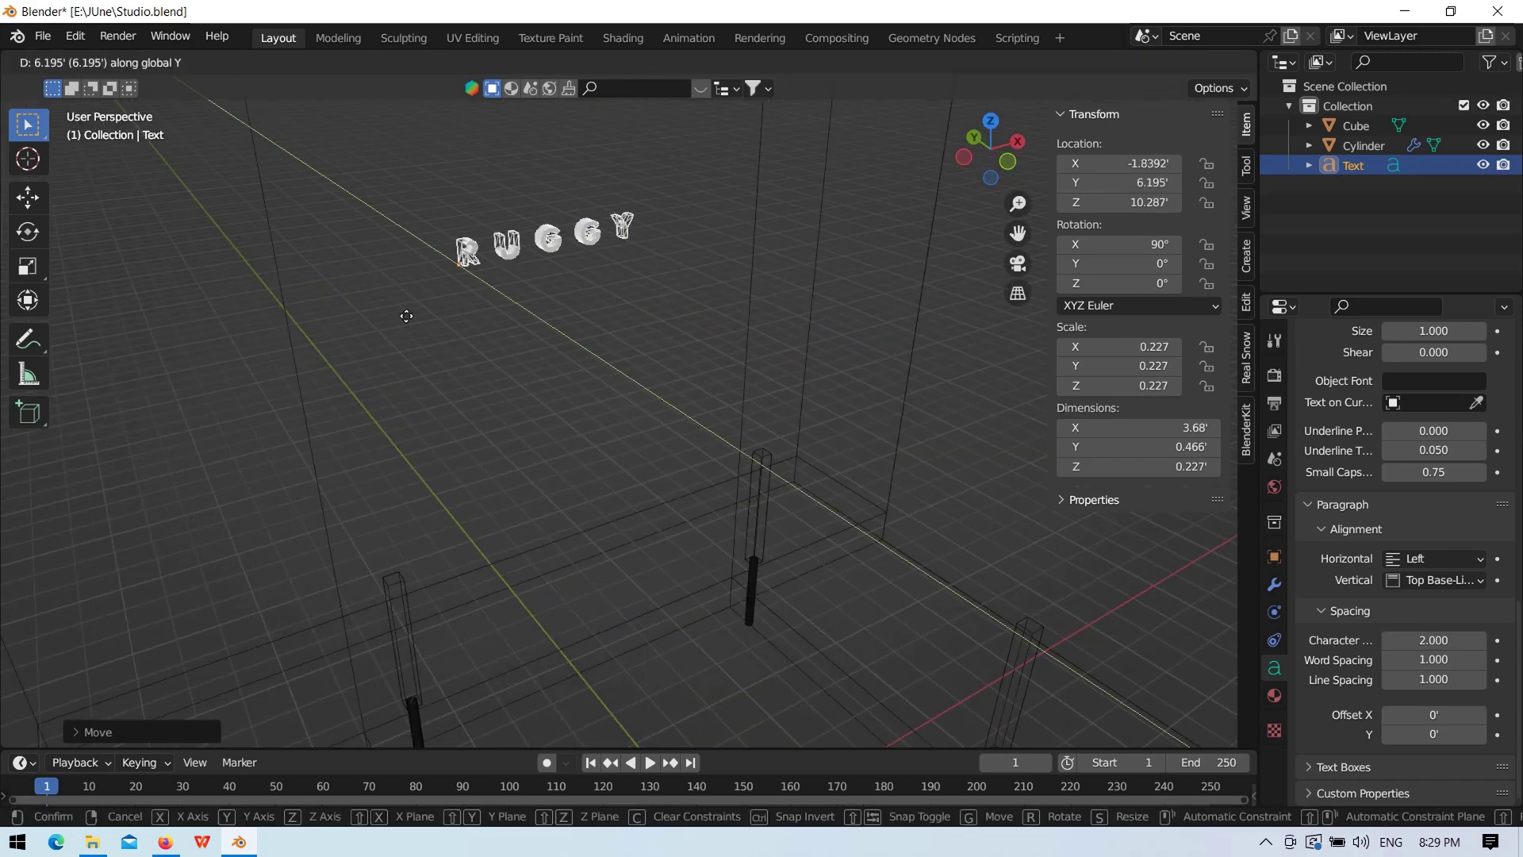
pyautogui.click(407, 316)
pyautogui.click(964, 157)
pyautogui.press('g')
pyautogui.press('y')
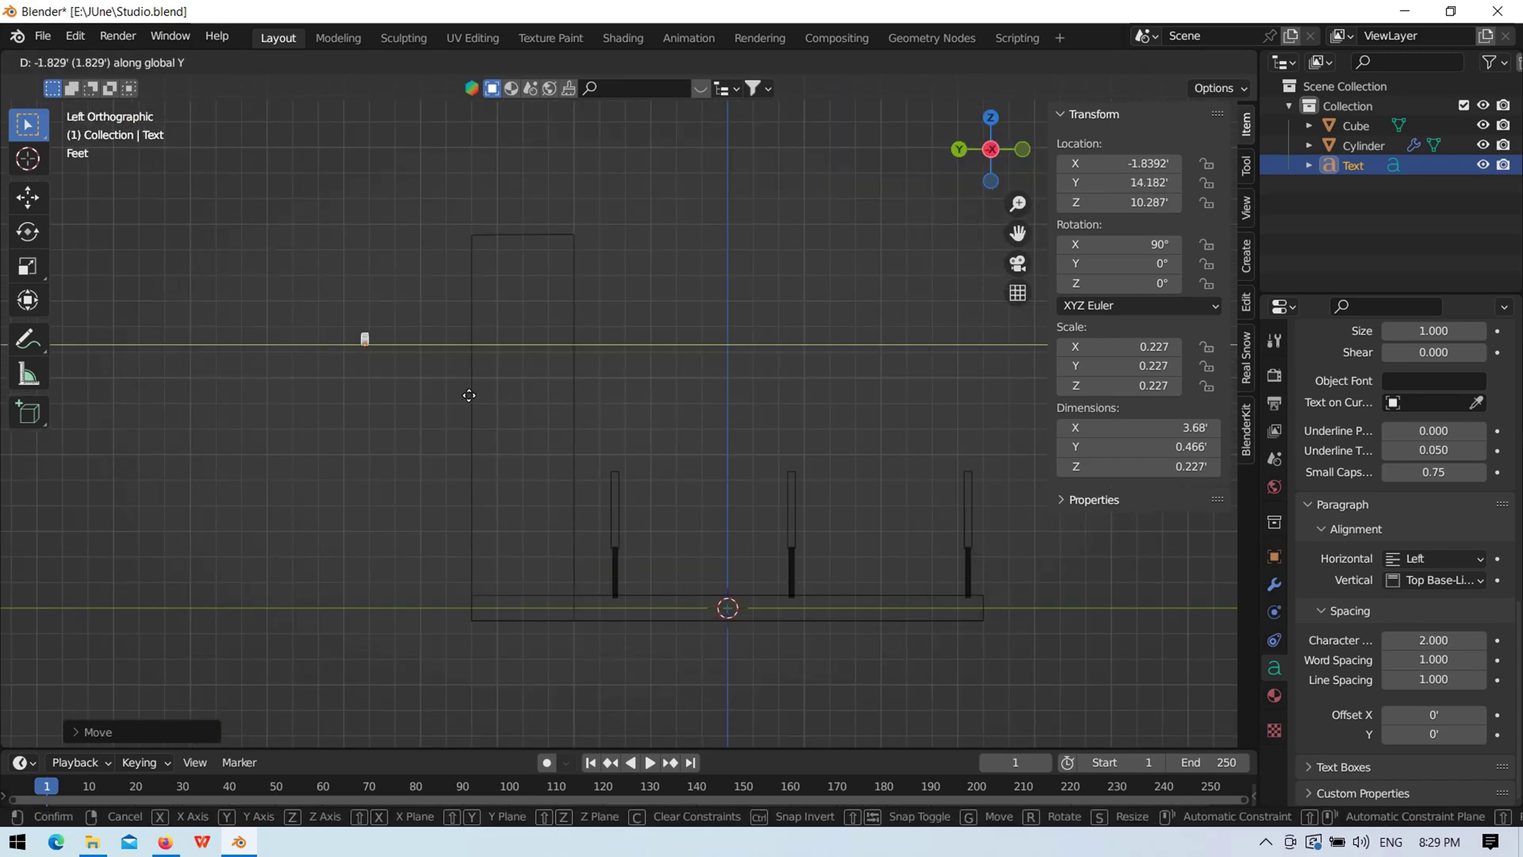
pyautogui.click(556, 389)
pyautogui.click(759, 302)
pyautogui.moveTo(754, 302)
pyautogui.mouseDown(button='middle')
pyautogui.moveTo(697, 265)
pyautogui.moveTo(632, 309)
pyautogui.mouseUp(button='middle')
# Step: Copy and paste the RUGGY text to create a duplicate
pyautogui.click(632, 315)
pyautogui.hotkey('ctrl', 'c')
pyautogui.hotkey('ctrl', 'v')
# Step: Drop the copy just below RUGGY and change its wording to 'studio'
pyautogui.press('g')
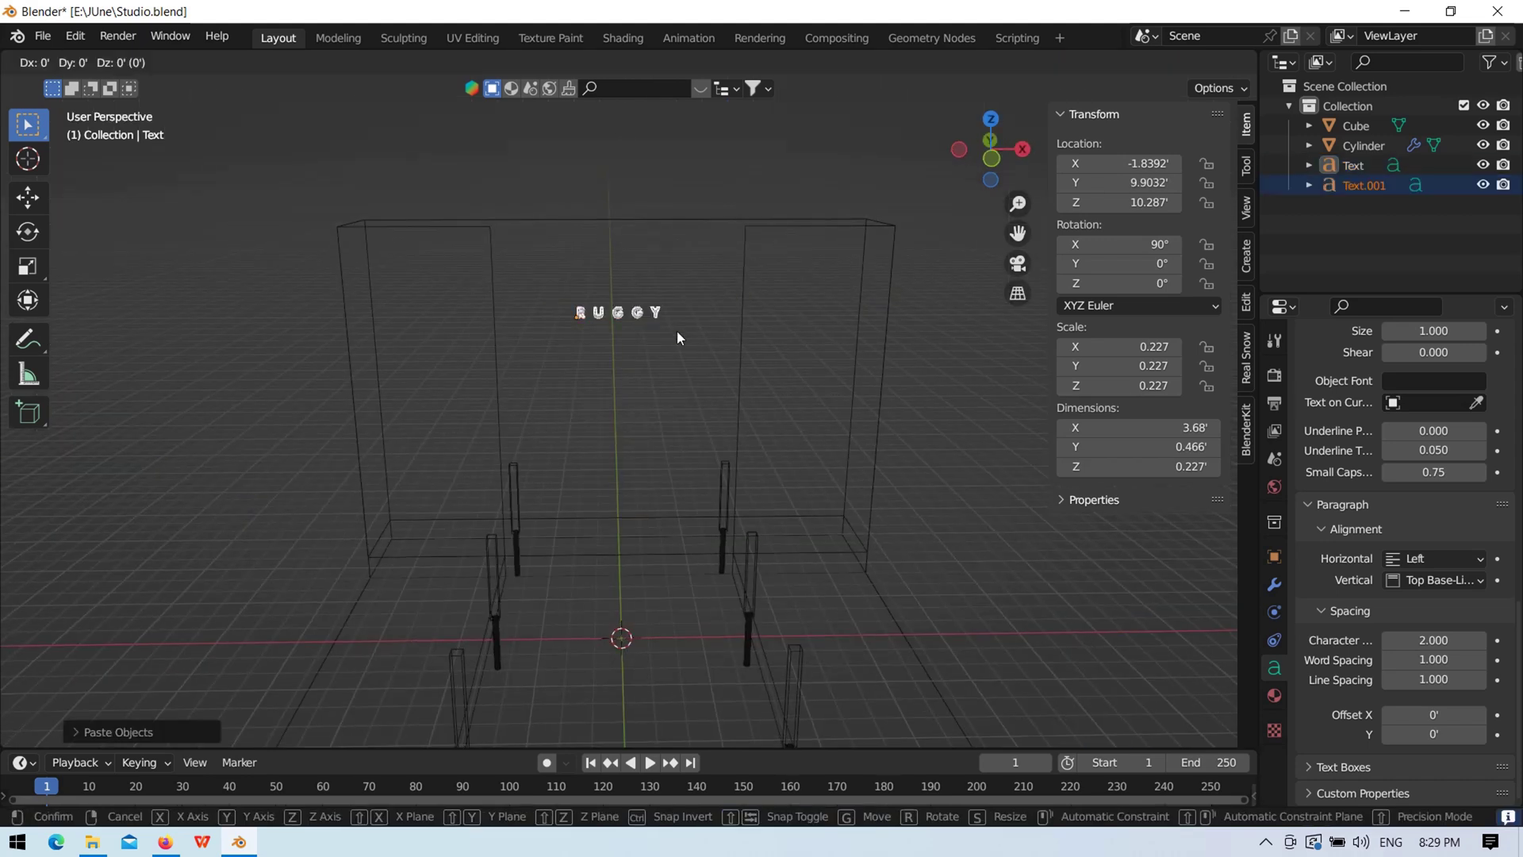
pyautogui.press('z')
pyautogui.click(708, 176)
pyautogui.scroll(3, 698, 198)
pyautogui.press('Tab')
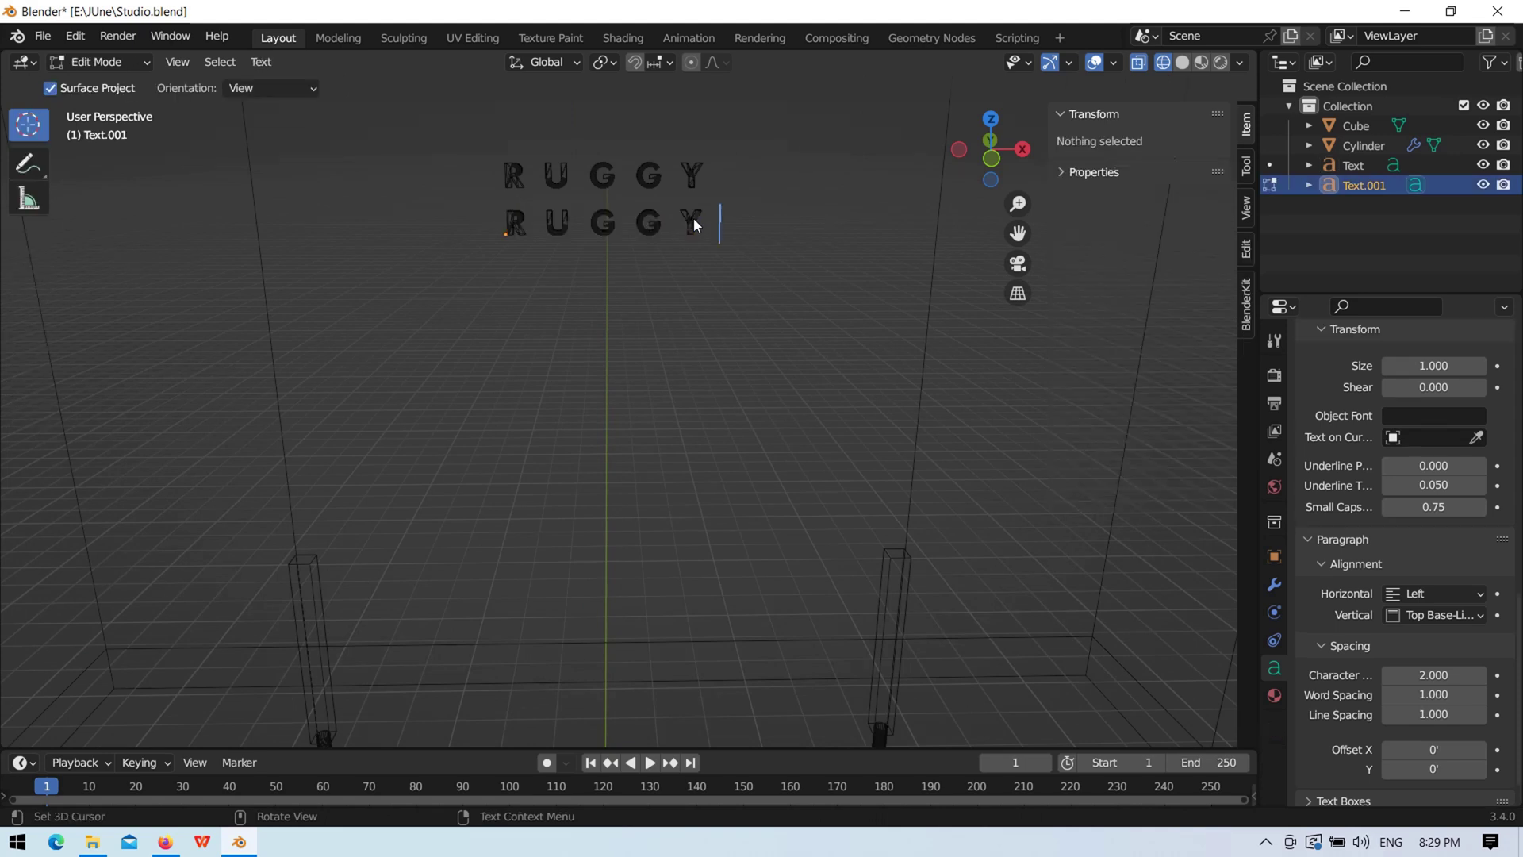
pyautogui.hotkey('ctrl', 'a')
pyautogui.write('s')
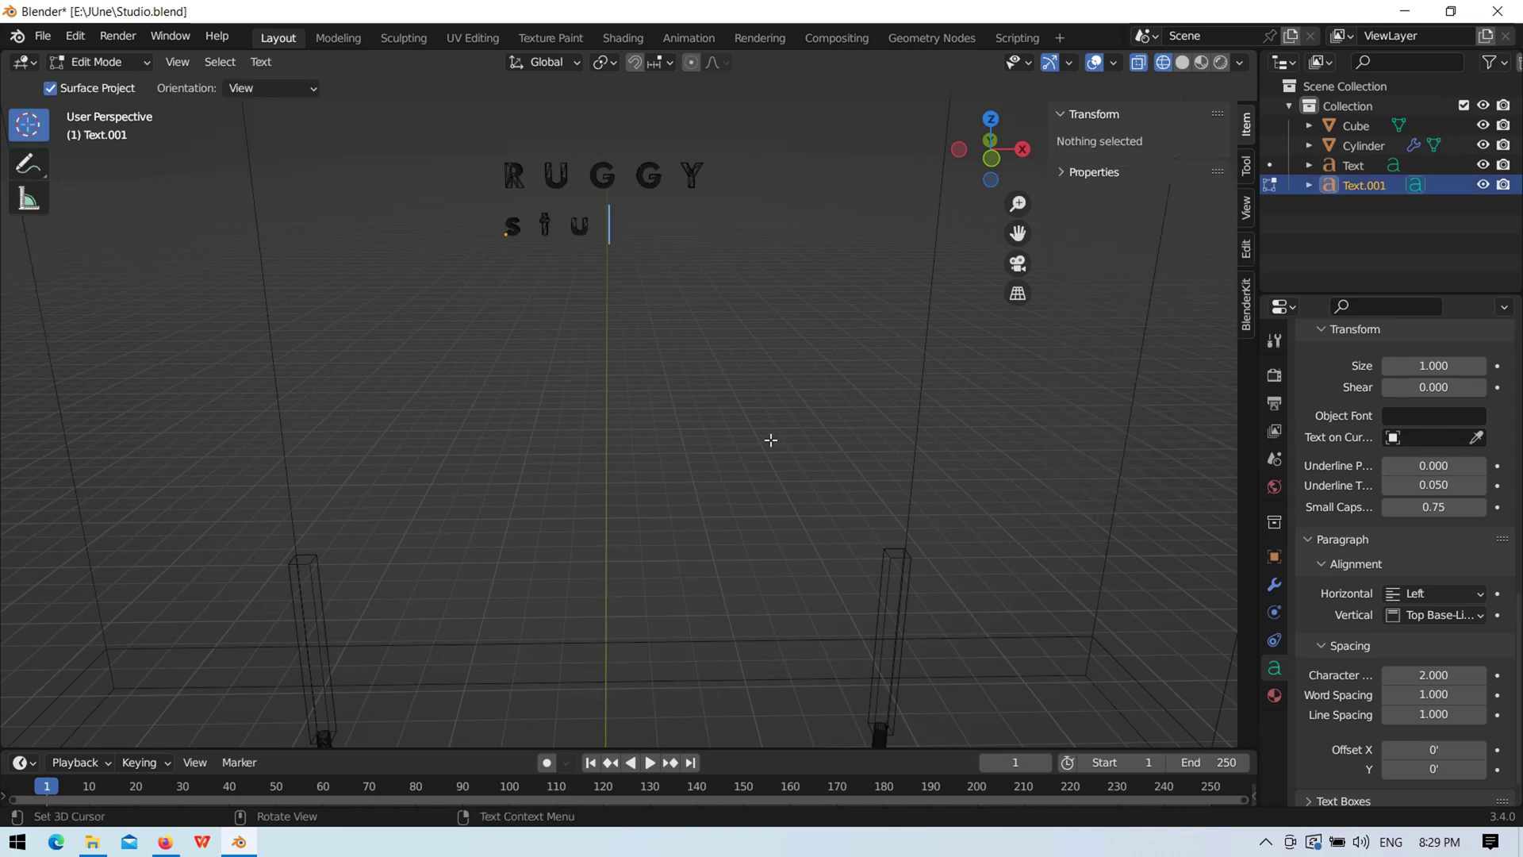
pyautogui.press('Tab')
# Step: Widen the studio text's character spacing to 4 and scale it to half size
pyautogui.moveTo(1396, 639); pyautogui.dragTo(1440, 639)
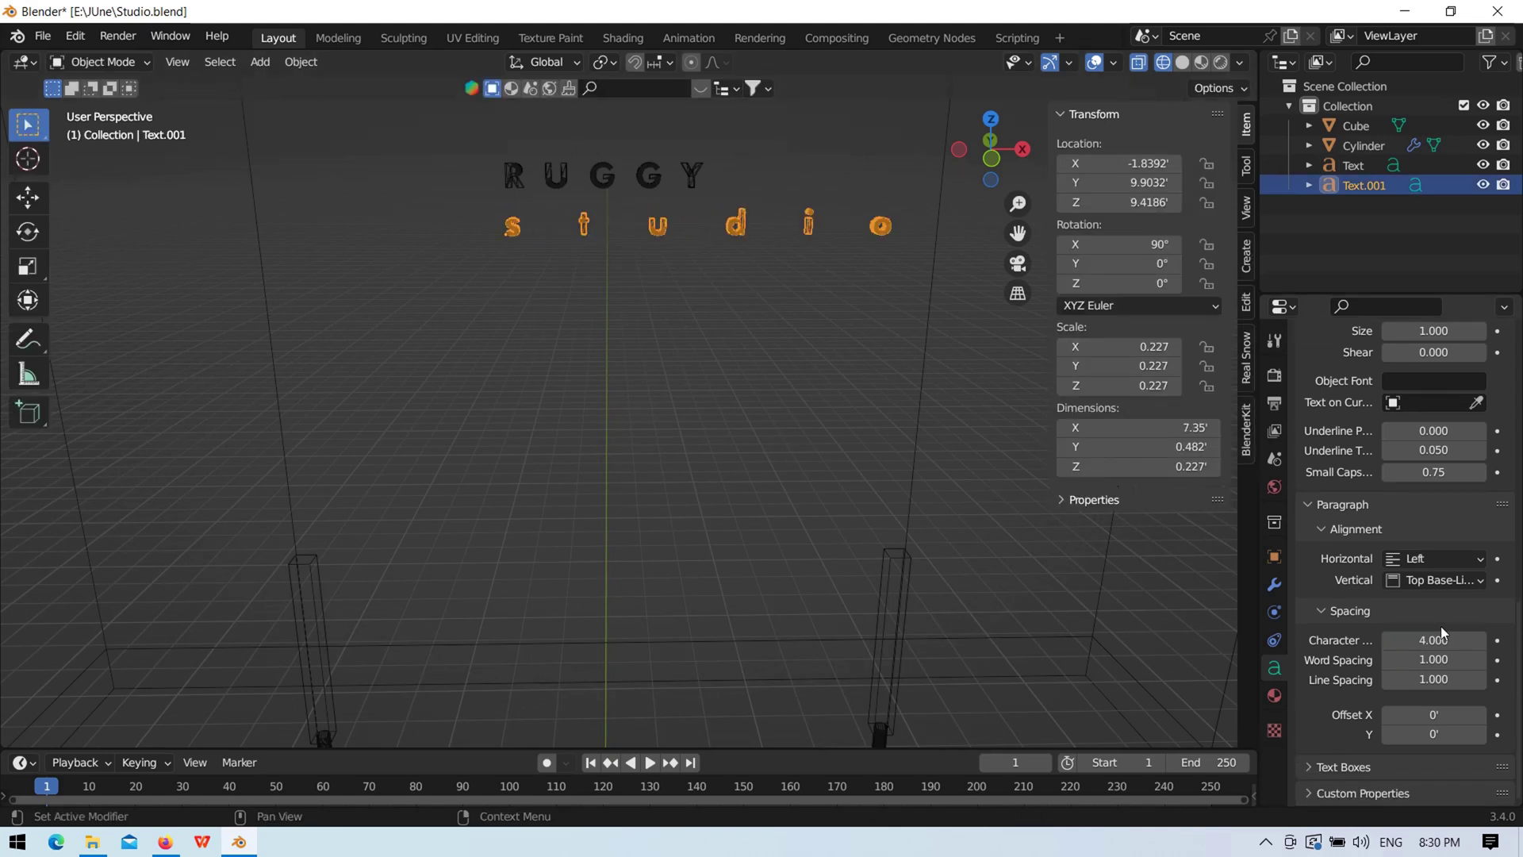
pyautogui.click(993, 158)
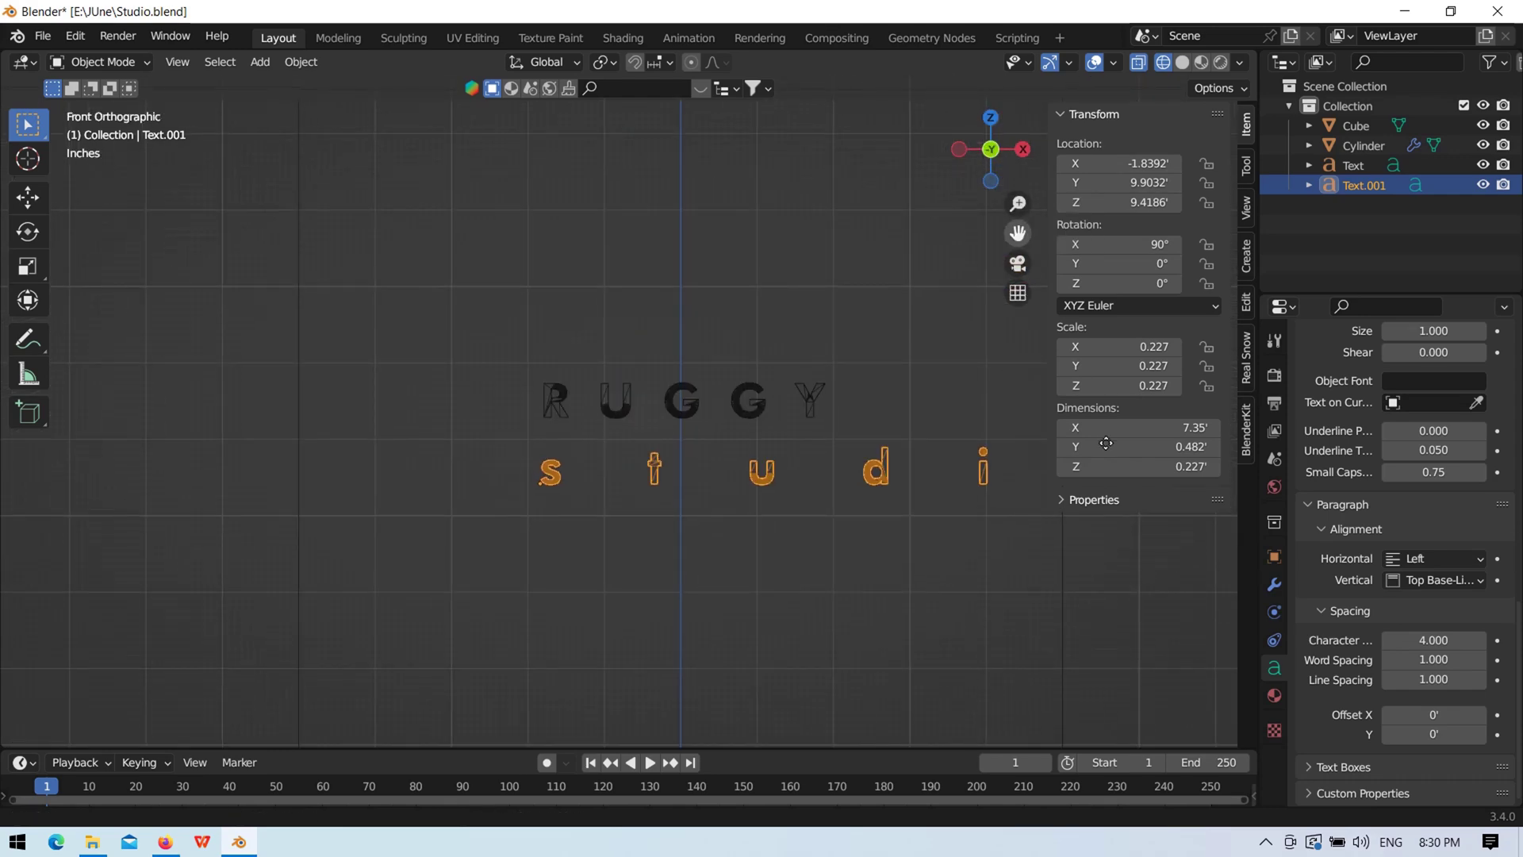
pyautogui.press('s')
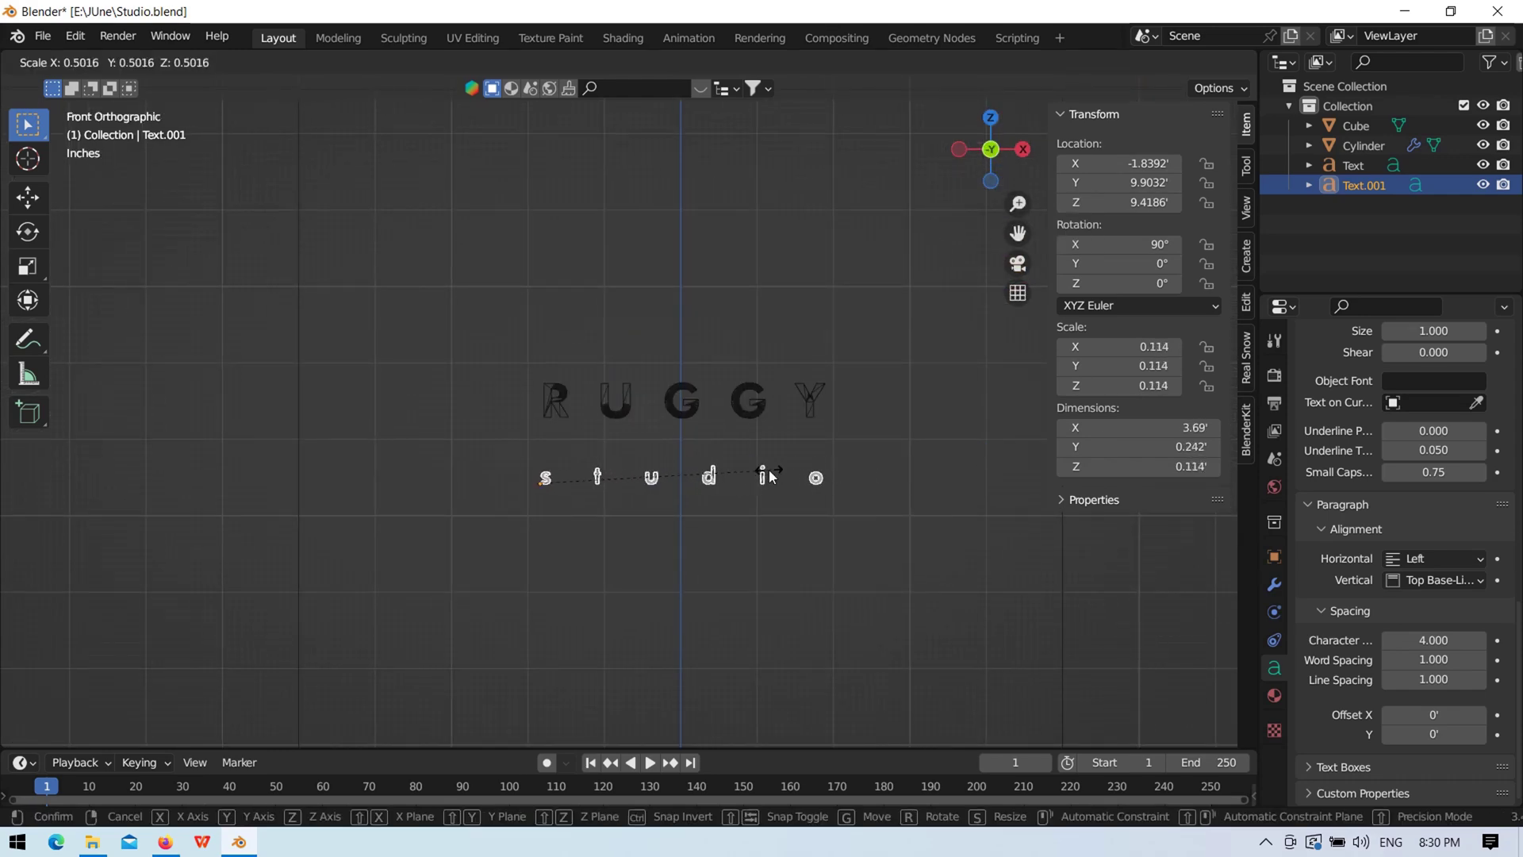
pyautogui.rightClick(768, 470)
pyautogui.click(788, 443)
pyautogui.scroll(4, 785, 426)
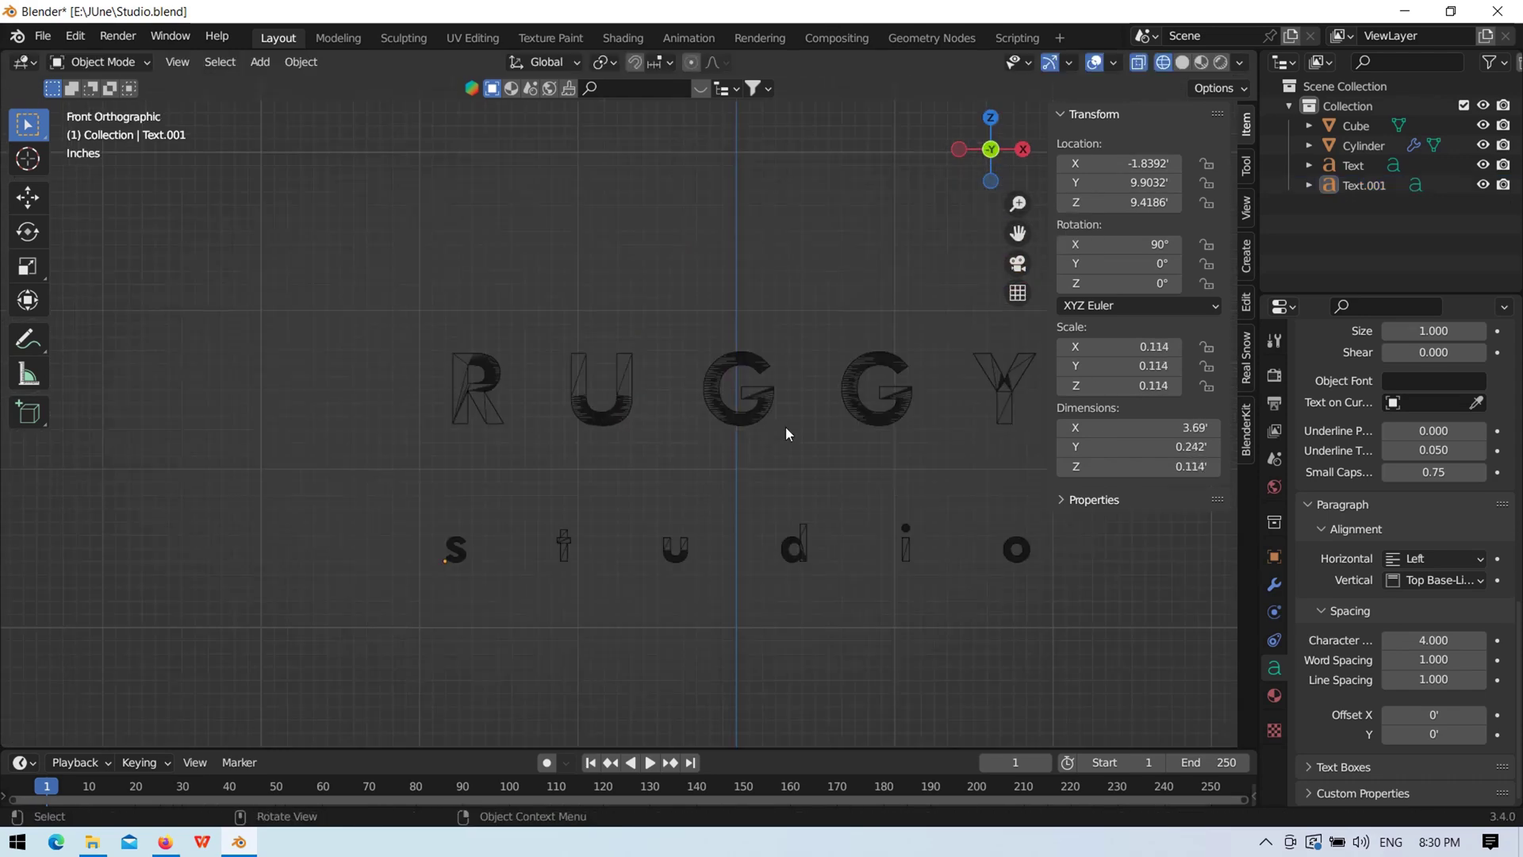
# Step: In solid shading, move the studio text along Y onto the wall
pyautogui.moveTo(501, 393)
pyautogui.mouseDown(button='middle')
pyautogui.moveTo(801, 278)
pyautogui.moveTo(636, 405)
pyautogui.moveTo(593, 322)
pyautogui.mouseUp(button='middle')
pyautogui.hotkey('shift', 'z')
pyautogui.scroll(-8, 593, 330)
pyautogui.moveTo(502, 389)
pyautogui.mouseDown(button='middle')
pyautogui.moveTo(863, 402)
pyautogui.moveTo(706, 405)
pyautogui.moveTo(494, 361)
pyautogui.moveTo(484, 377)
pyautogui.mouseUp(button='middle')
pyautogui.scroll(6, 872, 404)
pyautogui.click(510, 360)
pyautogui.press('g')
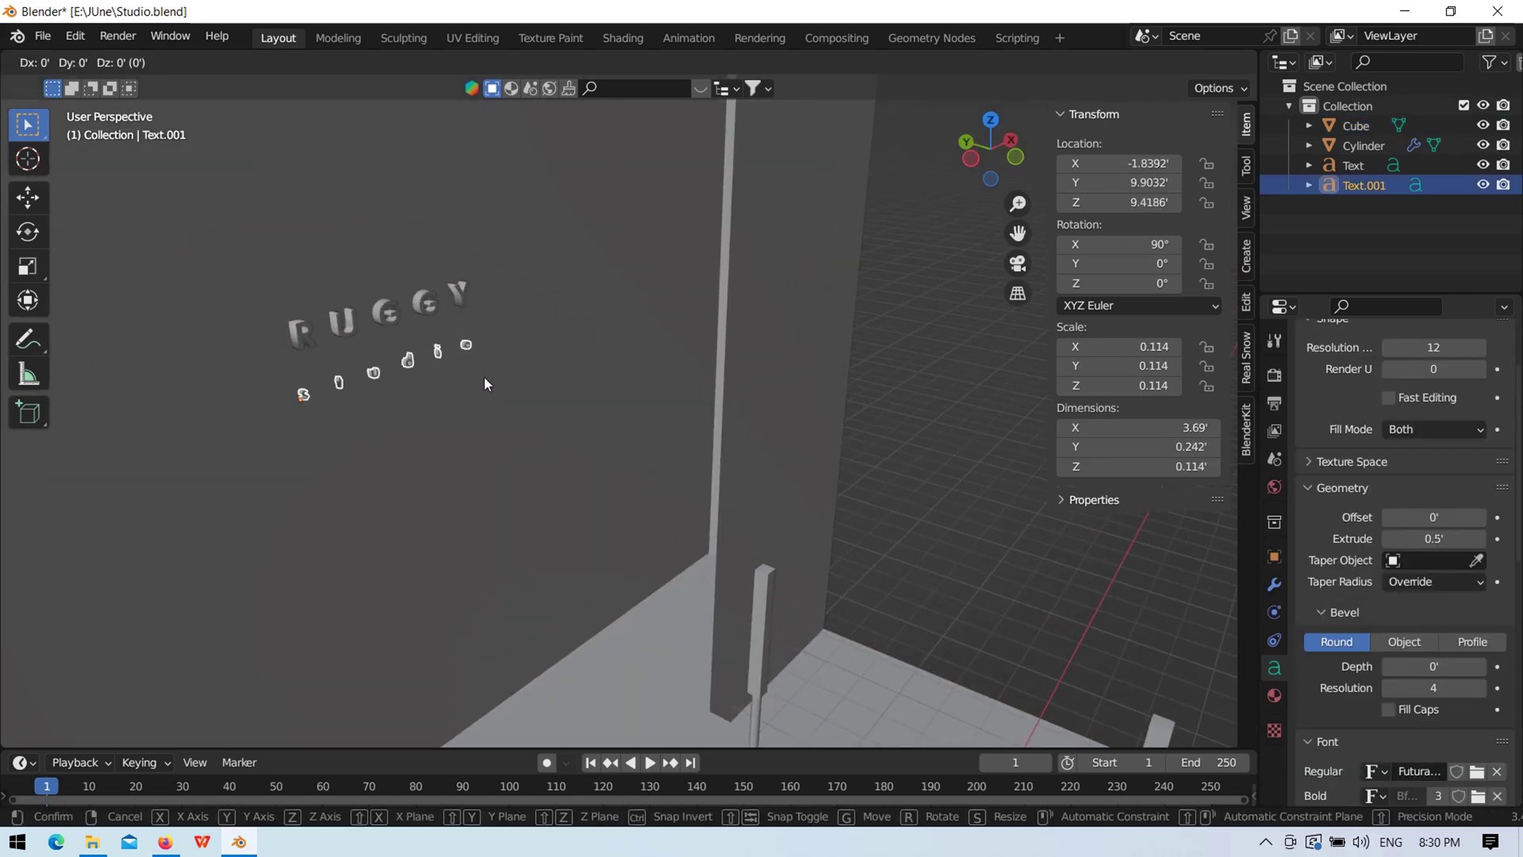
pyautogui.press('y')
pyautogui.click(480, 379)
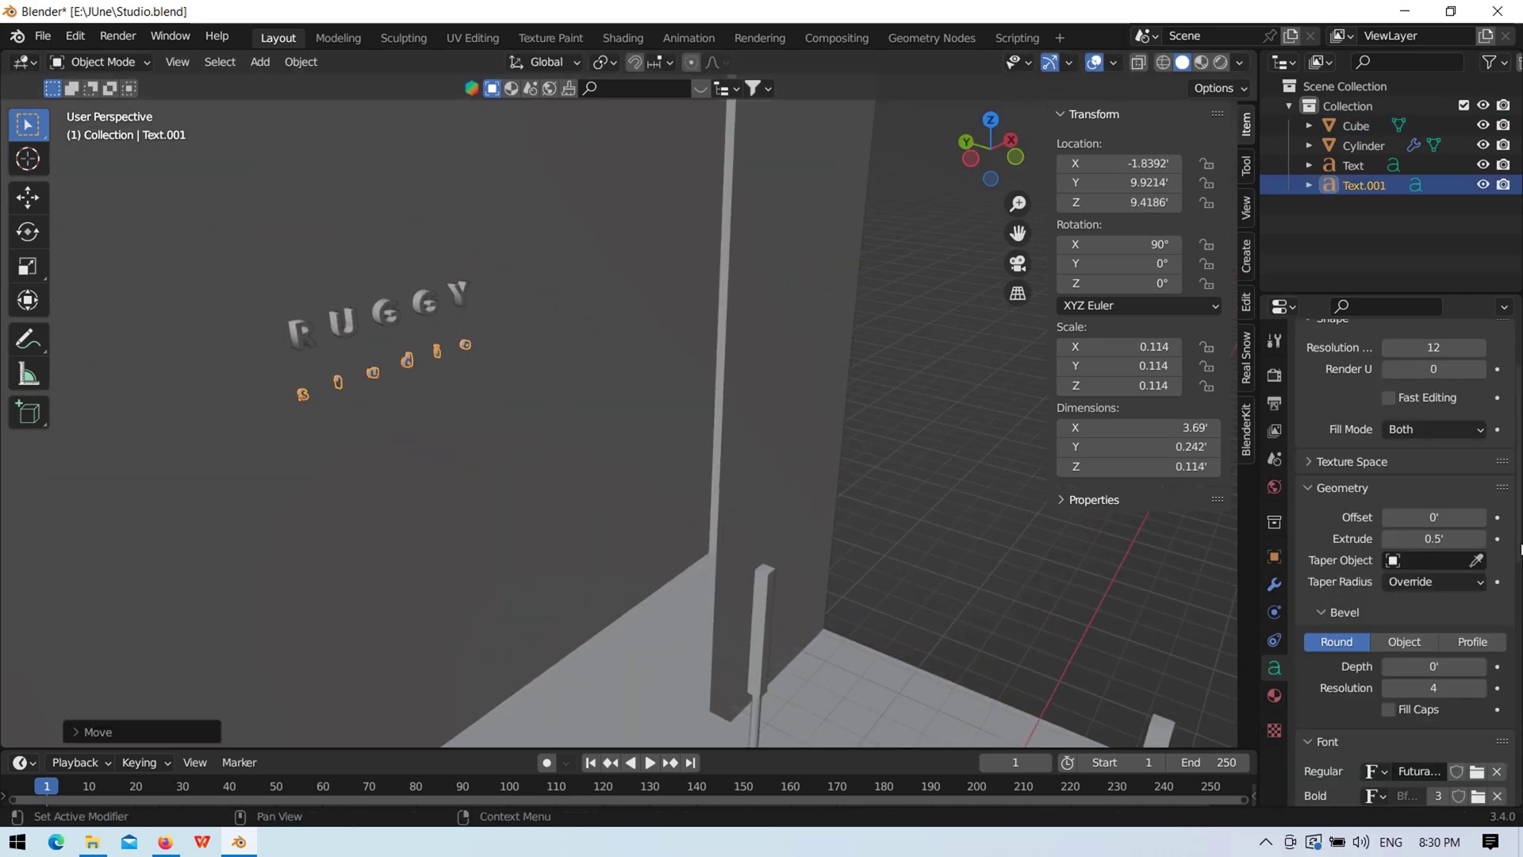
# Step: Set the studio text's extrusion to 0.6 ft and save Studio.blend
pyautogui.click(1462, 532)
pyautogui.write('0.6')
pyautogui.press('Return')
pyautogui.click(969, 482)
pyautogui.moveTo(969, 482)
pyautogui.mouseDown(button='middle')
pyautogui.moveTo(513, 516)
pyautogui.moveTo(725, 457)
pyautogui.moveTo(692, 409)
pyautogui.moveTo(741, 435)
pyautogui.moveTo(769, 421)
pyautogui.mouseUp(button='middle')
pyautogui.hotkey('ctrl', 's')
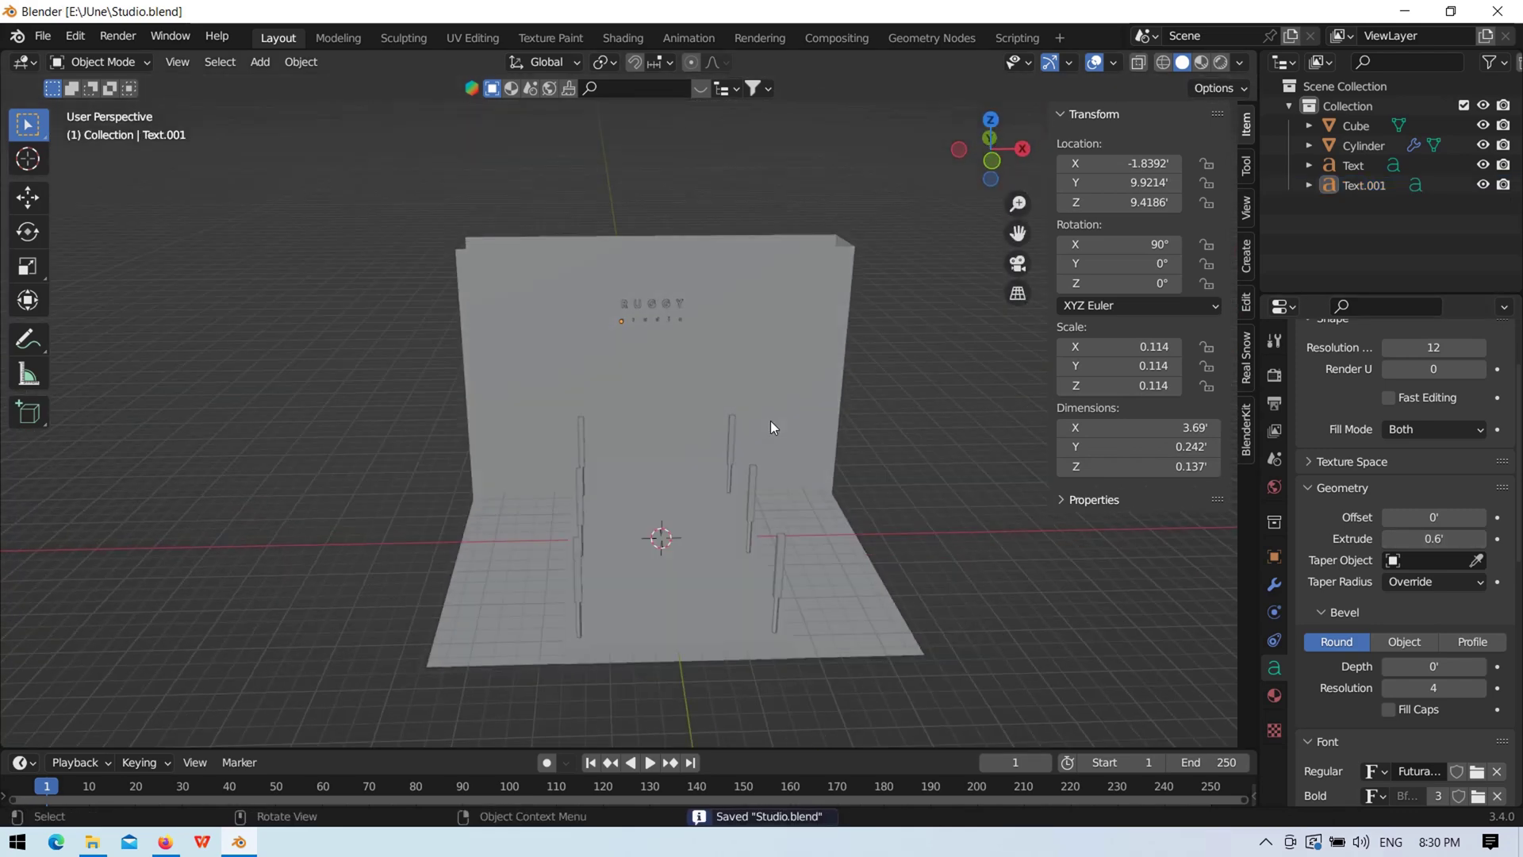
# Step: Create a new Light material on RUGGY with white emission at strength 20
pyautogui.scroll(3, 770, 420)
pyautogui.moveTo(645, 401); pyautogui.dragTo(565, 450, button='middle')
pyautogui.click(566, 454)
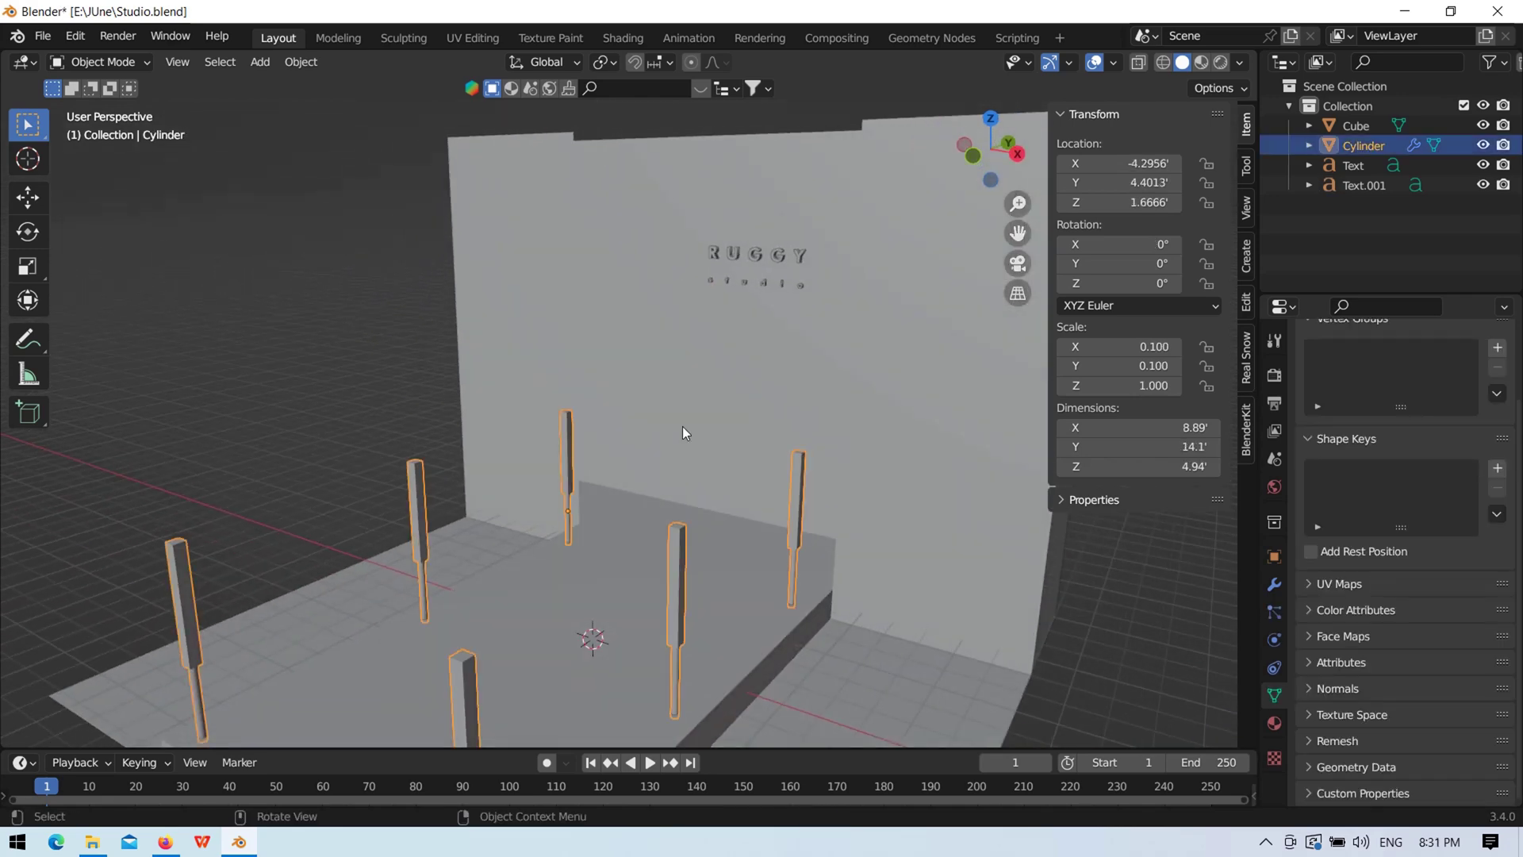
pyautogui.click(797, 257)
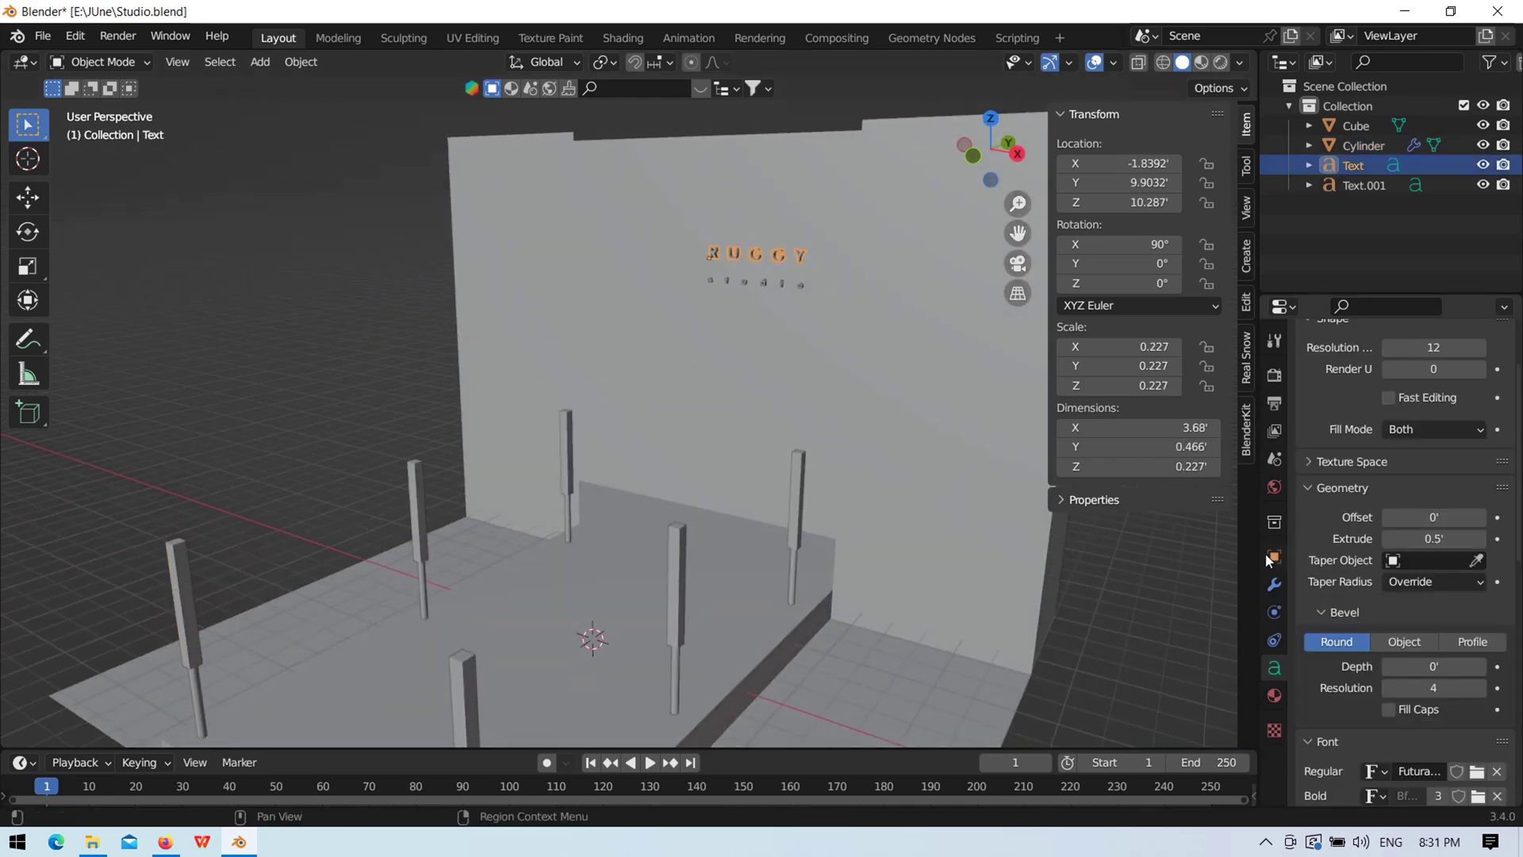
pyautogui.click(1274, 695)
pyautogui.click(1309, 455)
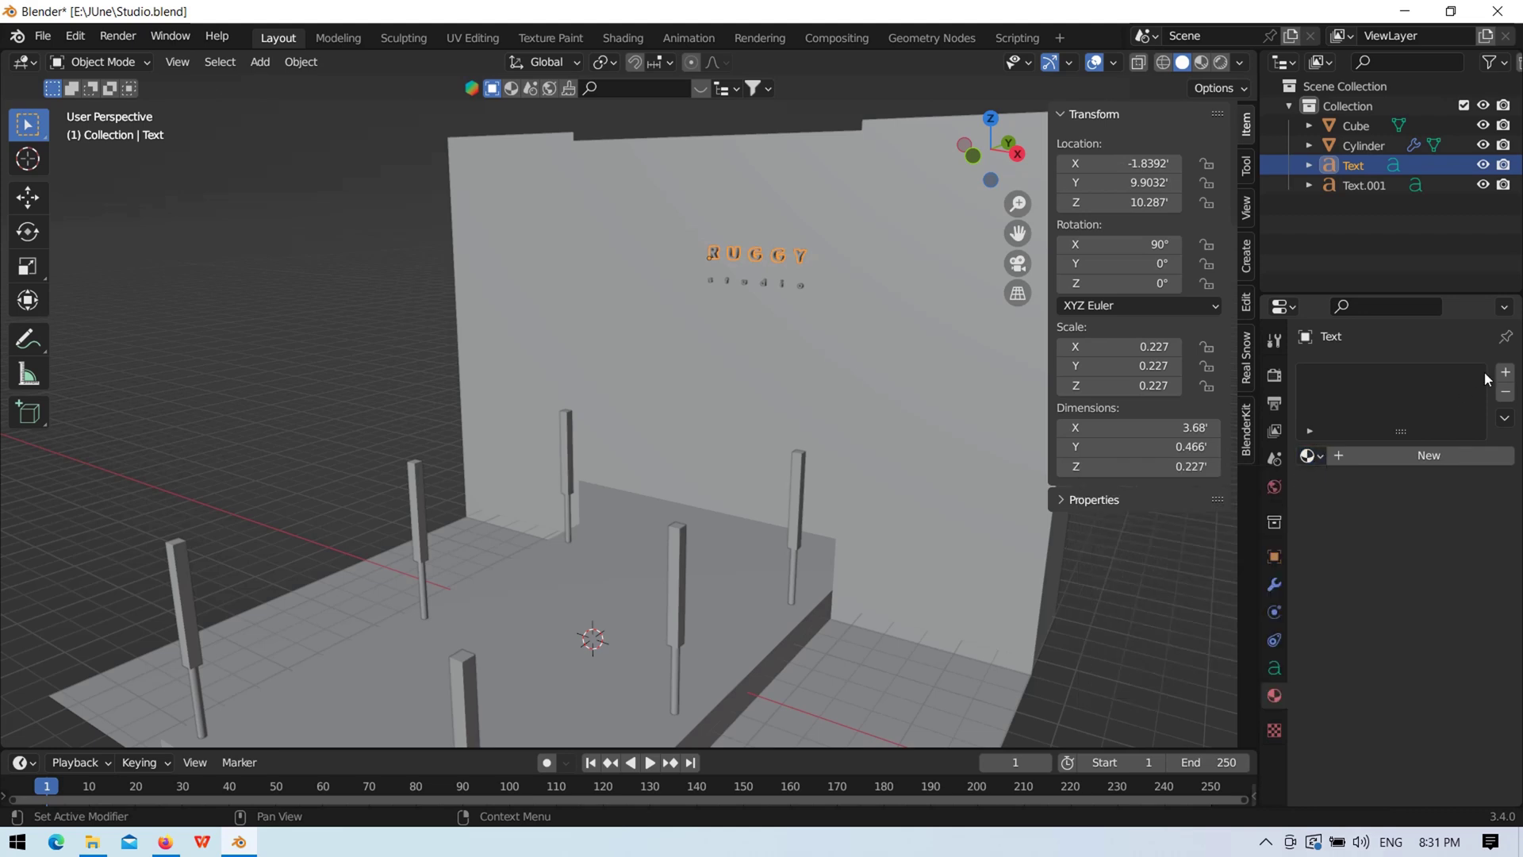
pyautogui.click(1389, 456)
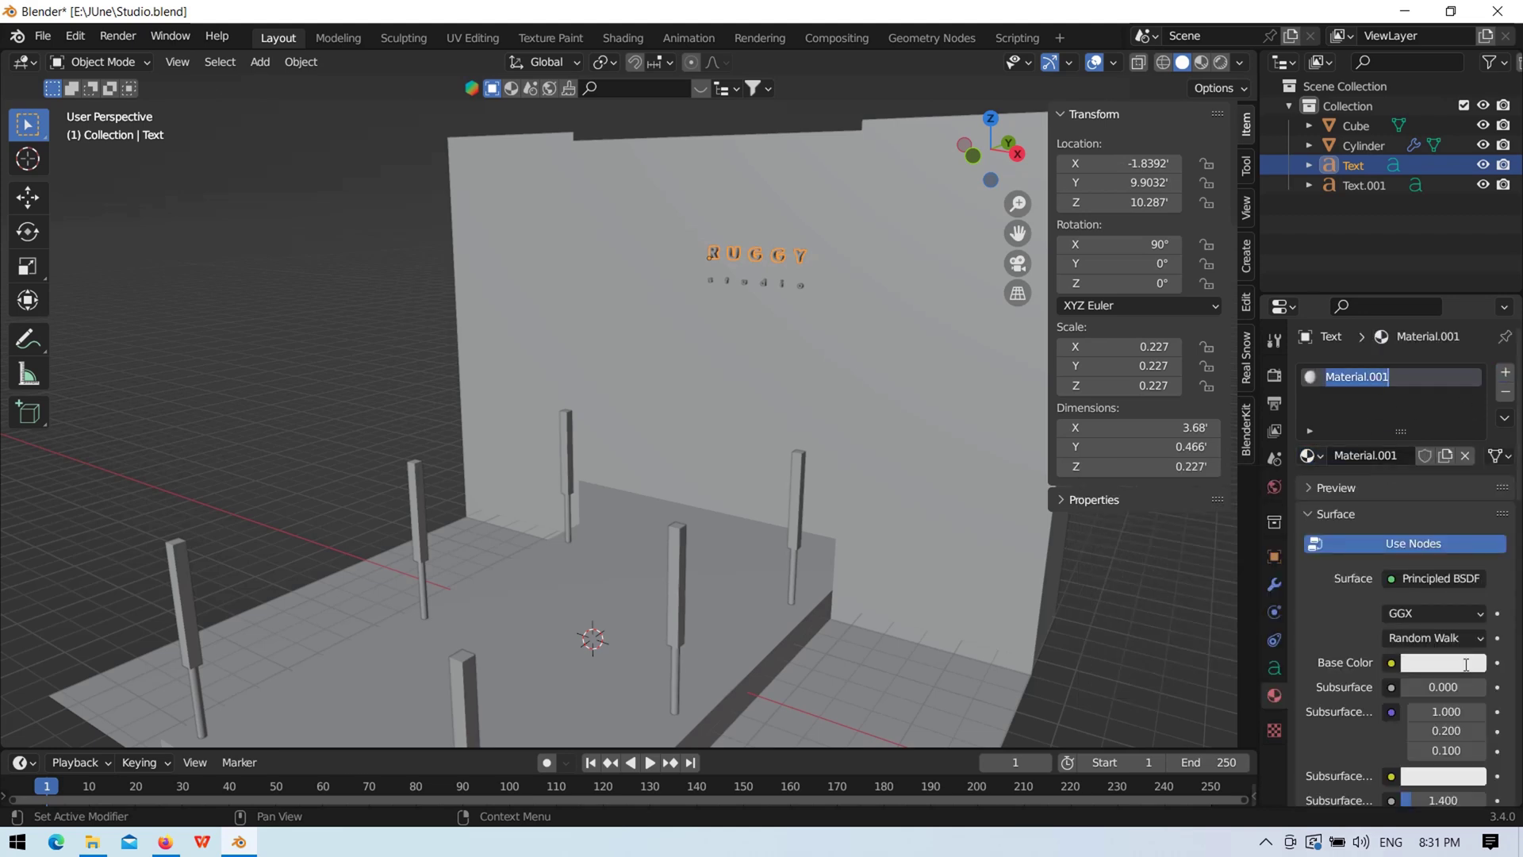
pyautogui.scroll(-5, 1444, 690)
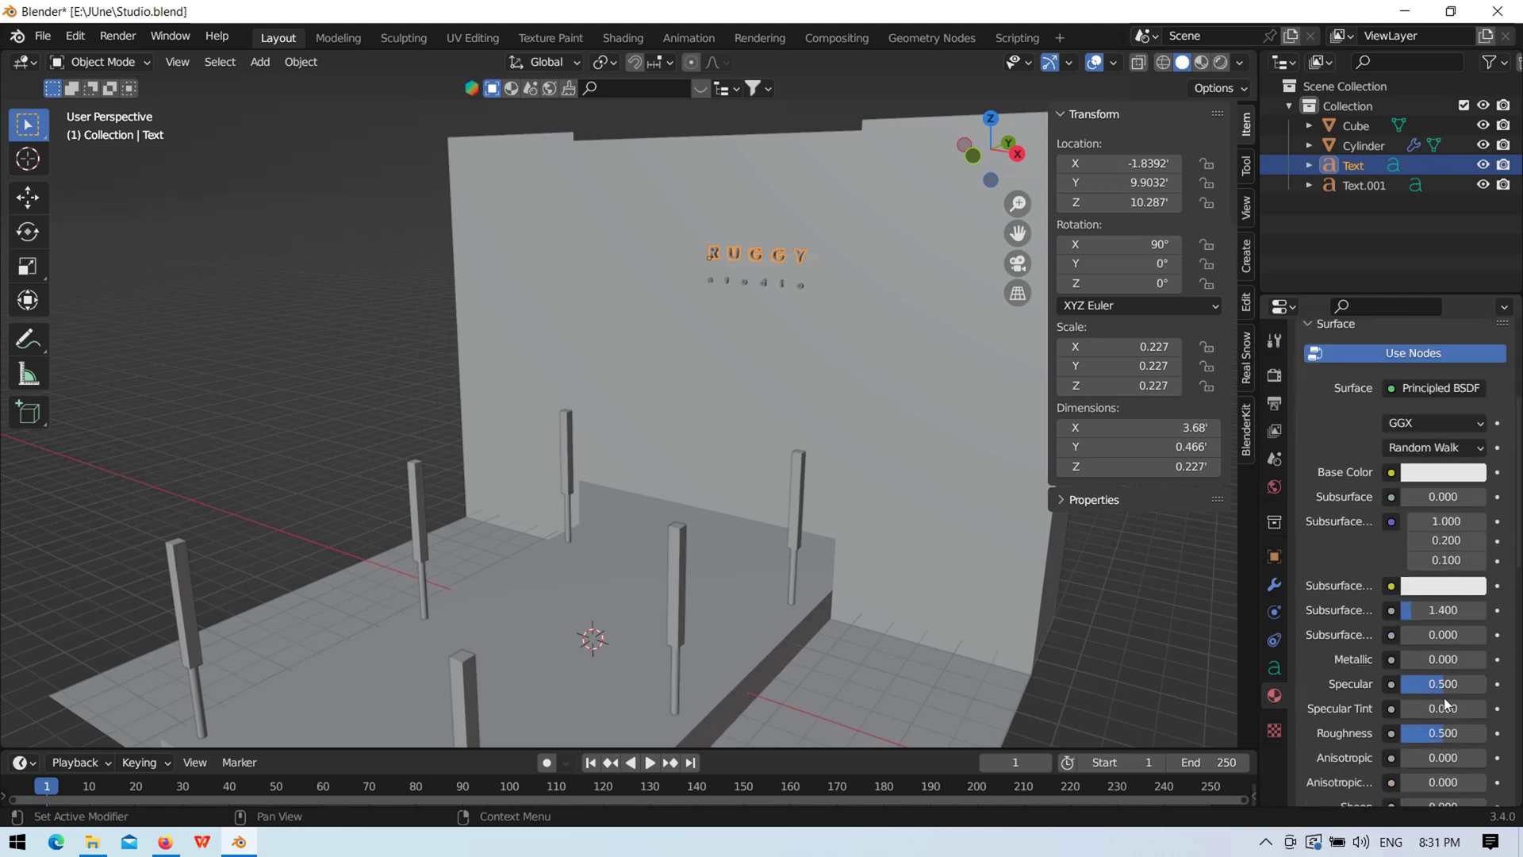
pyautogui.scroll(-7, 1443, 698)
pyautogui.click(1436, 693)
pyautogui.moveTo(1470, 482); pyautogui.dragTo(1470, 410)
pyautogui.click(1444, 718)
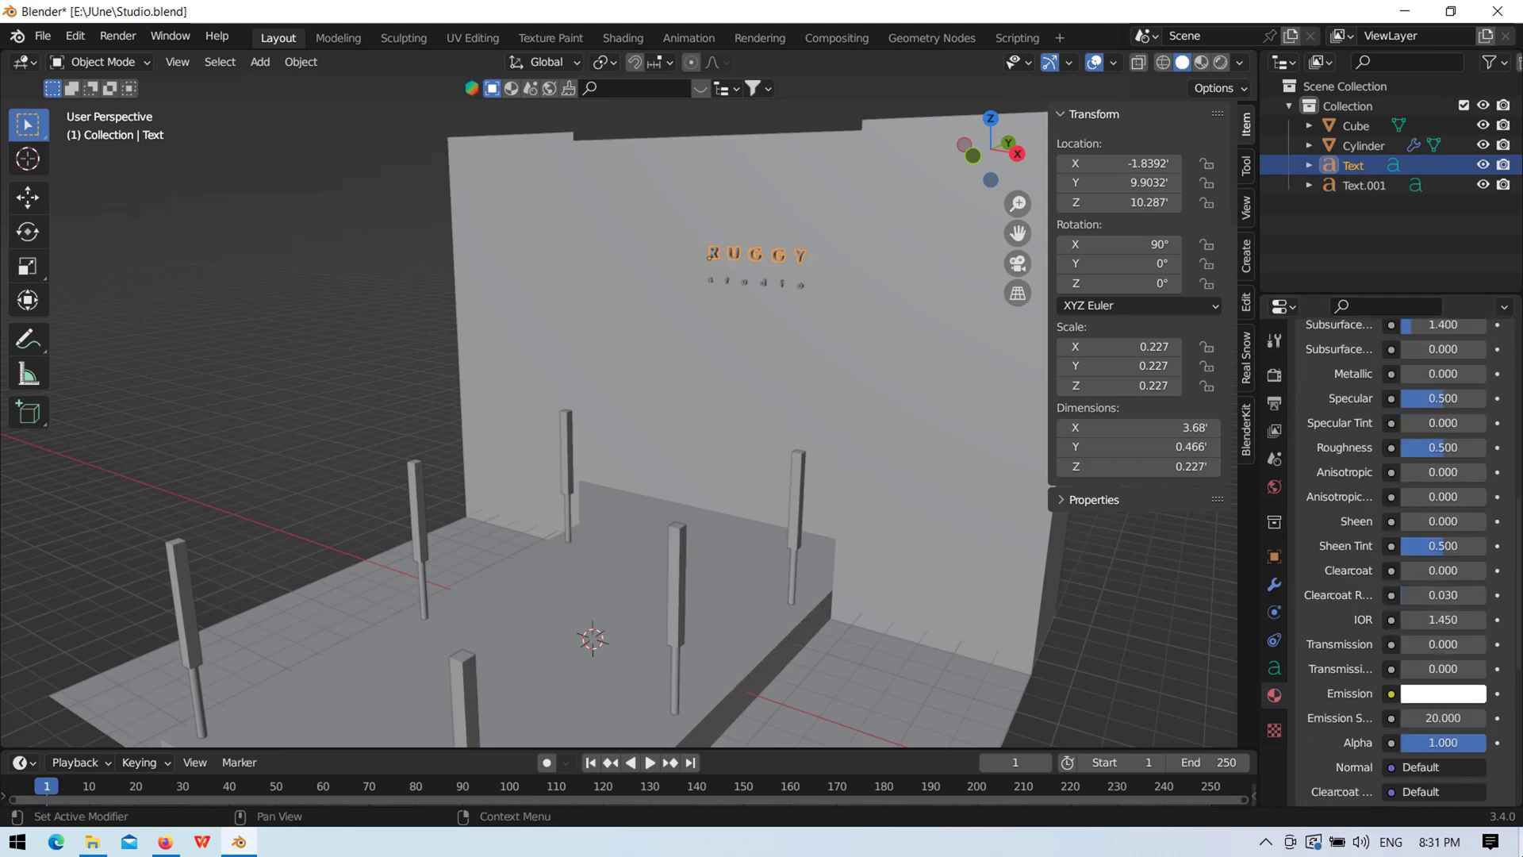
# Step: Assign the same Light material to the studio text
pyautogui.click(801, 288)
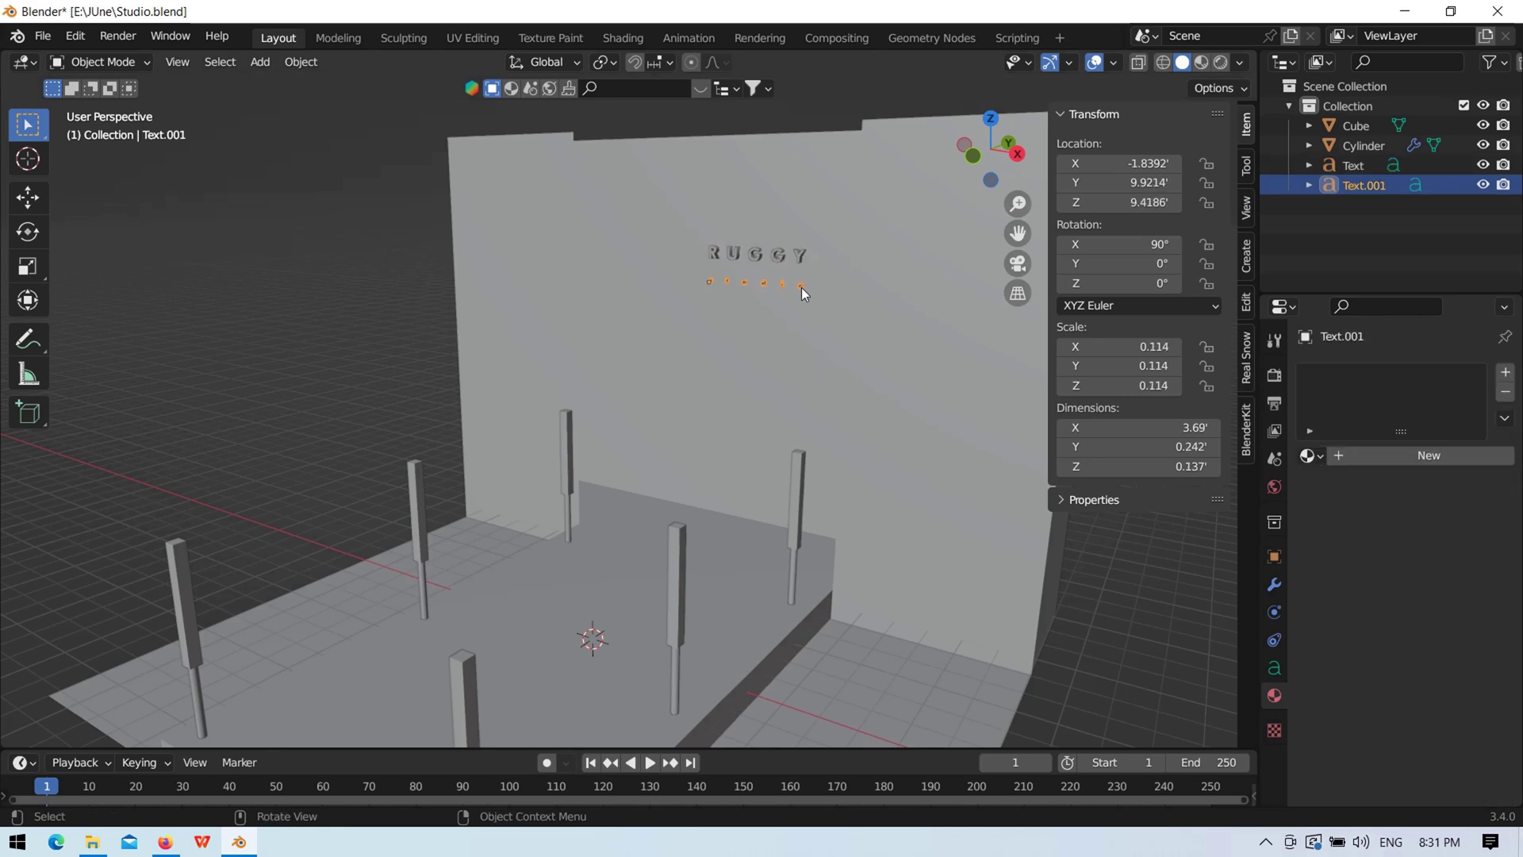
pyautogui.click(1310, 455)
pyautogui.click(1269, 487)
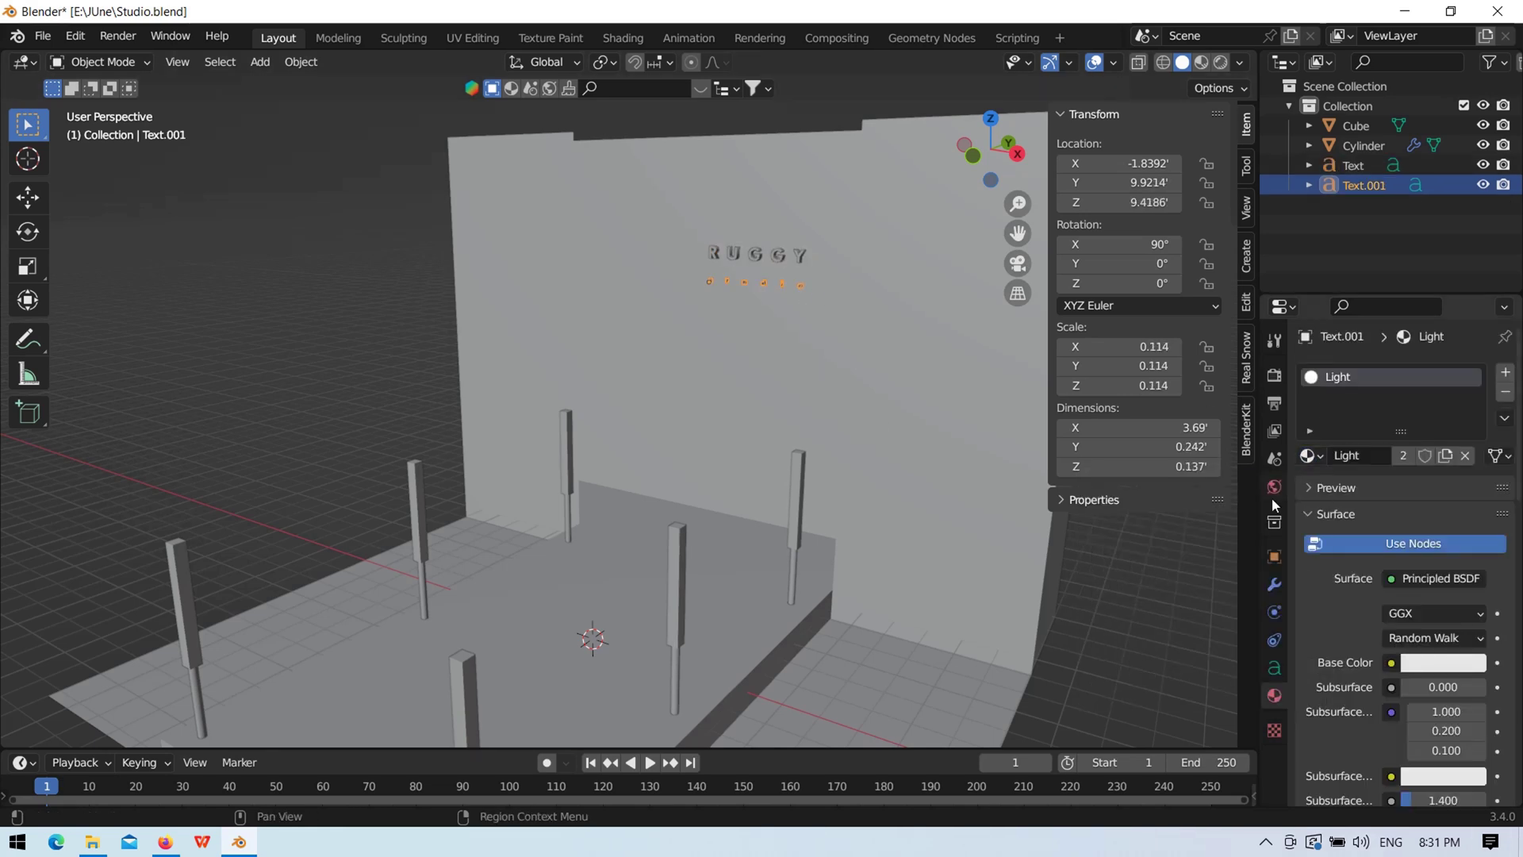
pyautogui.click(1197, 597)
pyautogui.click(1274, 376)
pyautogui.click(1452, 372)
# Step: Switch the render engine to Cycles using GPU Compute
pyautogui.click(1440, 435)
pyautogui.click(1451, 421)
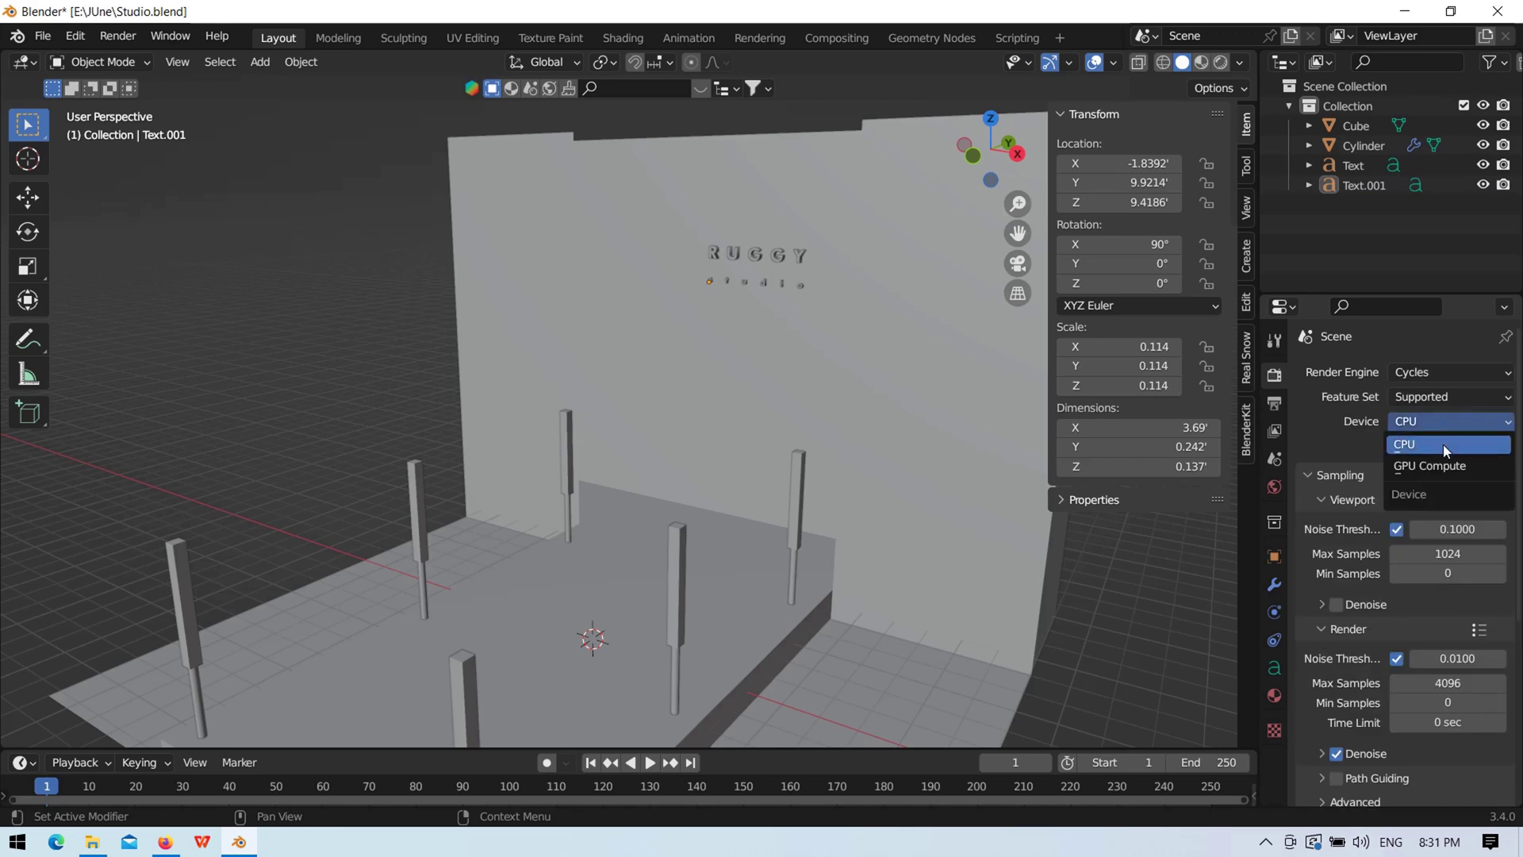
pyautogui.click(1220, 62)
# Step: Lower the Light material's emission strength to 10
pyautogui.click(758, 254)
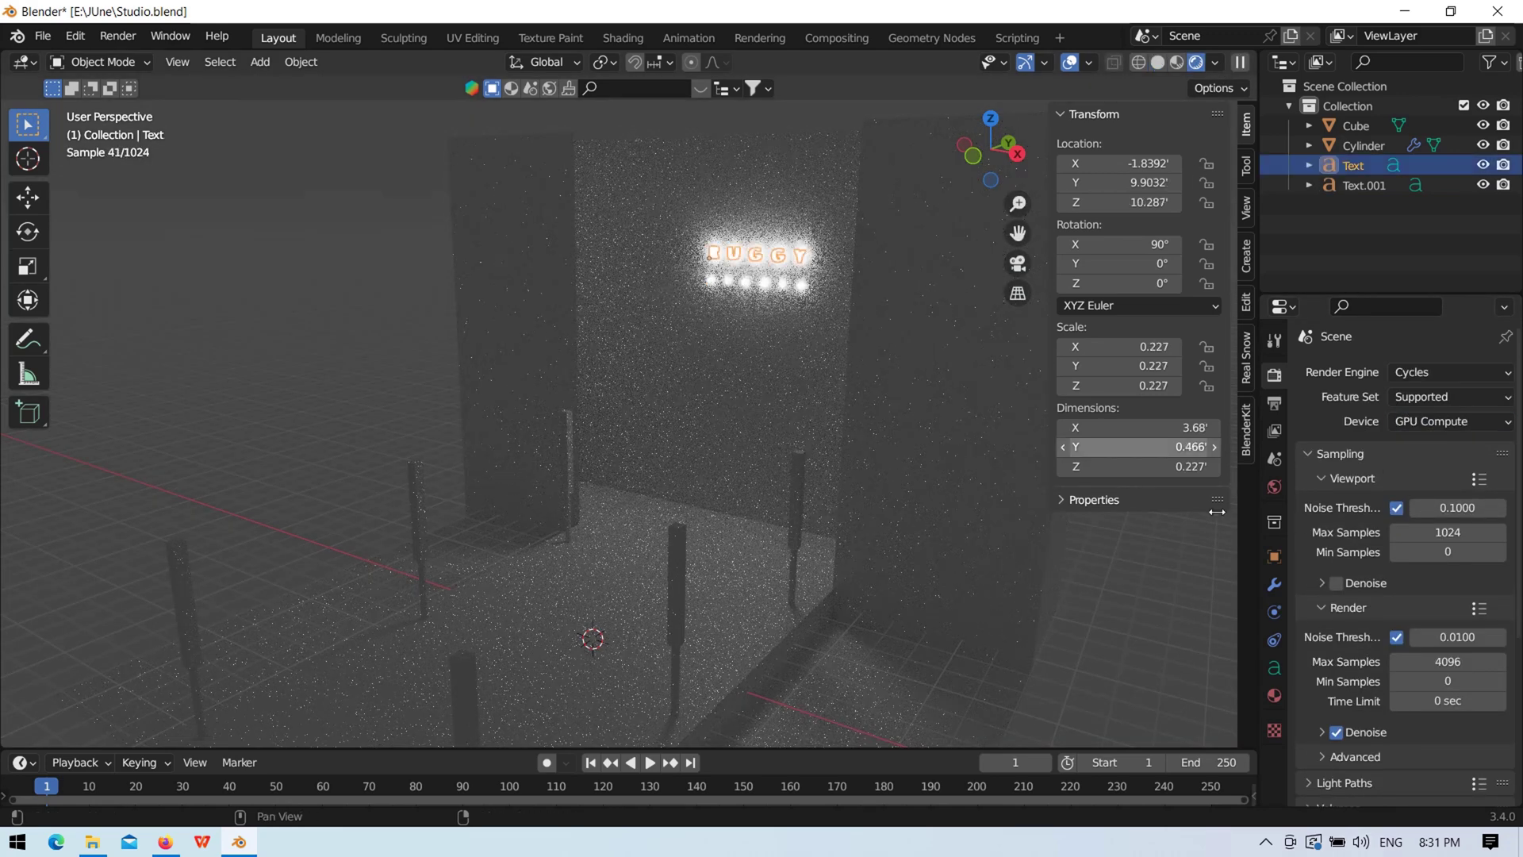
pyautogui.click(1274, 695)
pyautogui.scroll(-10, 1372, 673)
pyautogui.scroll(-8, 1372, 673)
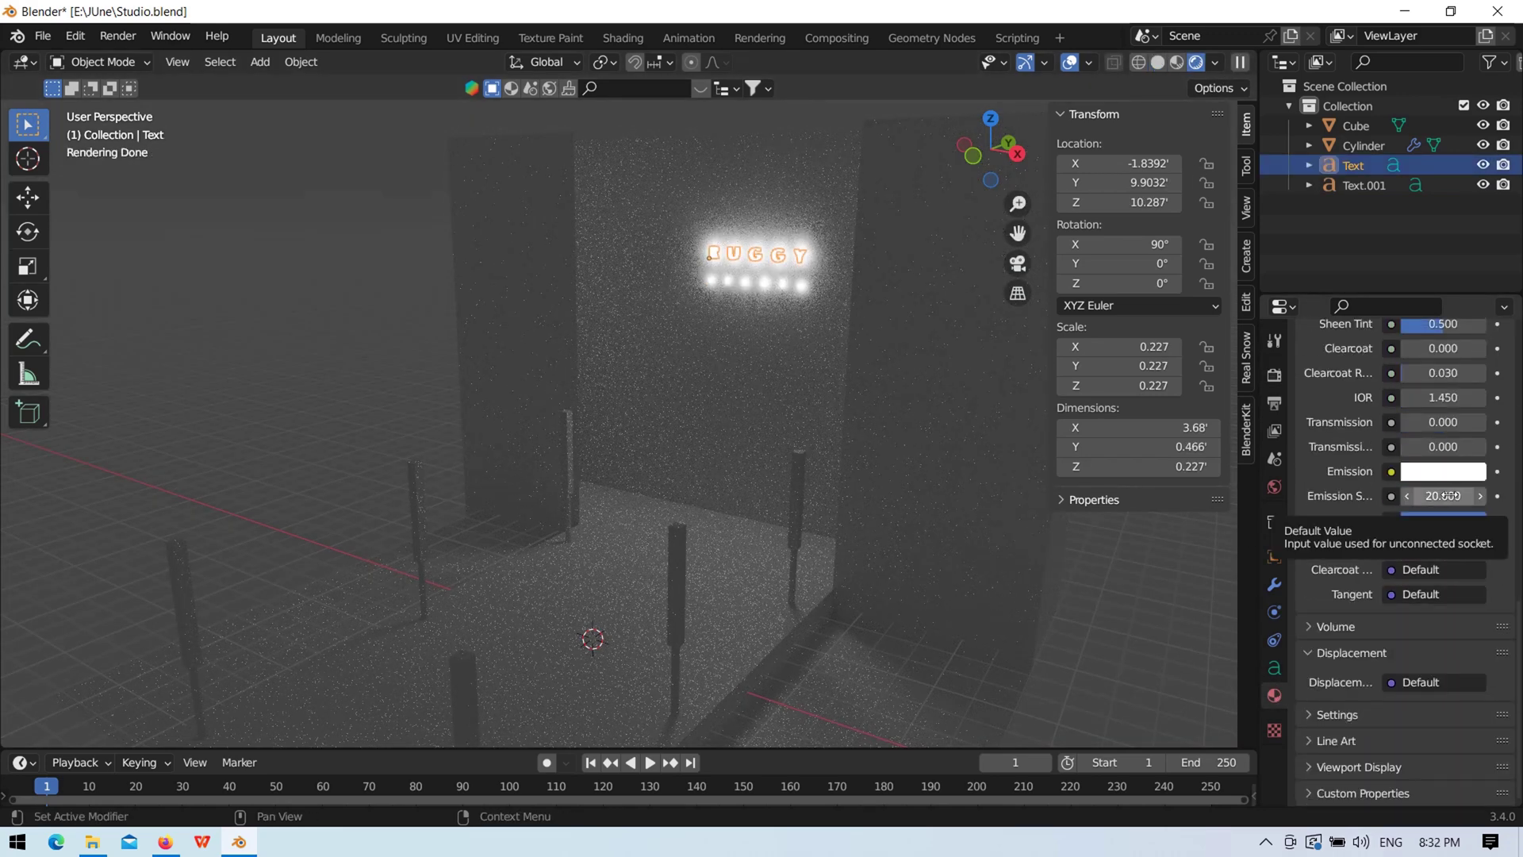
pyautogui.click(1442, 495)
pyautogui.press('Return')
pyautogui.moveTo(1232, 650); pyautogui.dragTo(654, 531, button='middle')
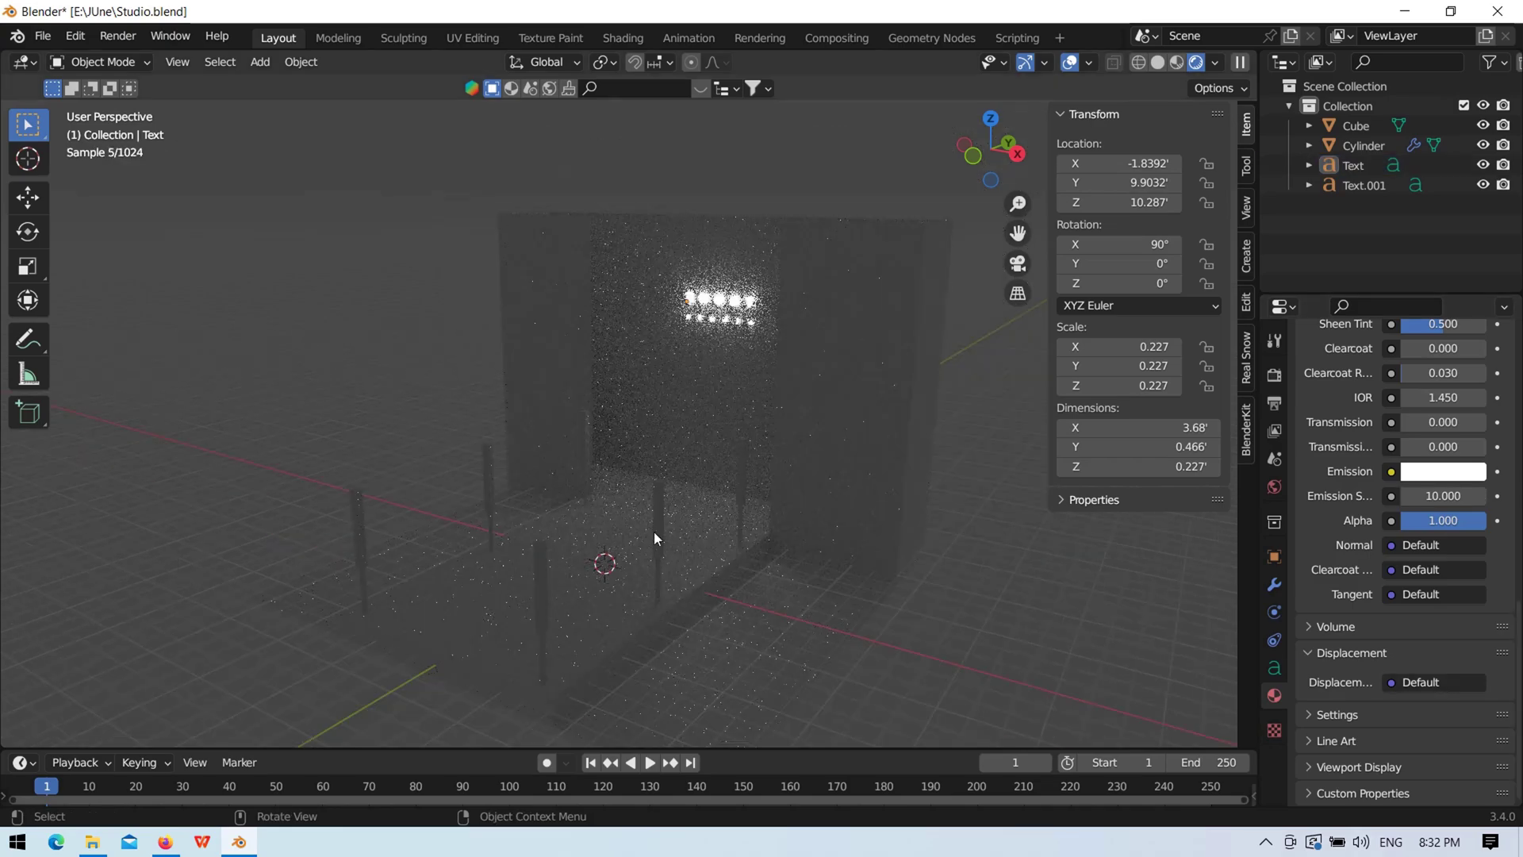
# Step: Return to solid shading, select a lamp post and pick its front face in face-select edit mode
pyautogui.scroll(2, 697, 322)
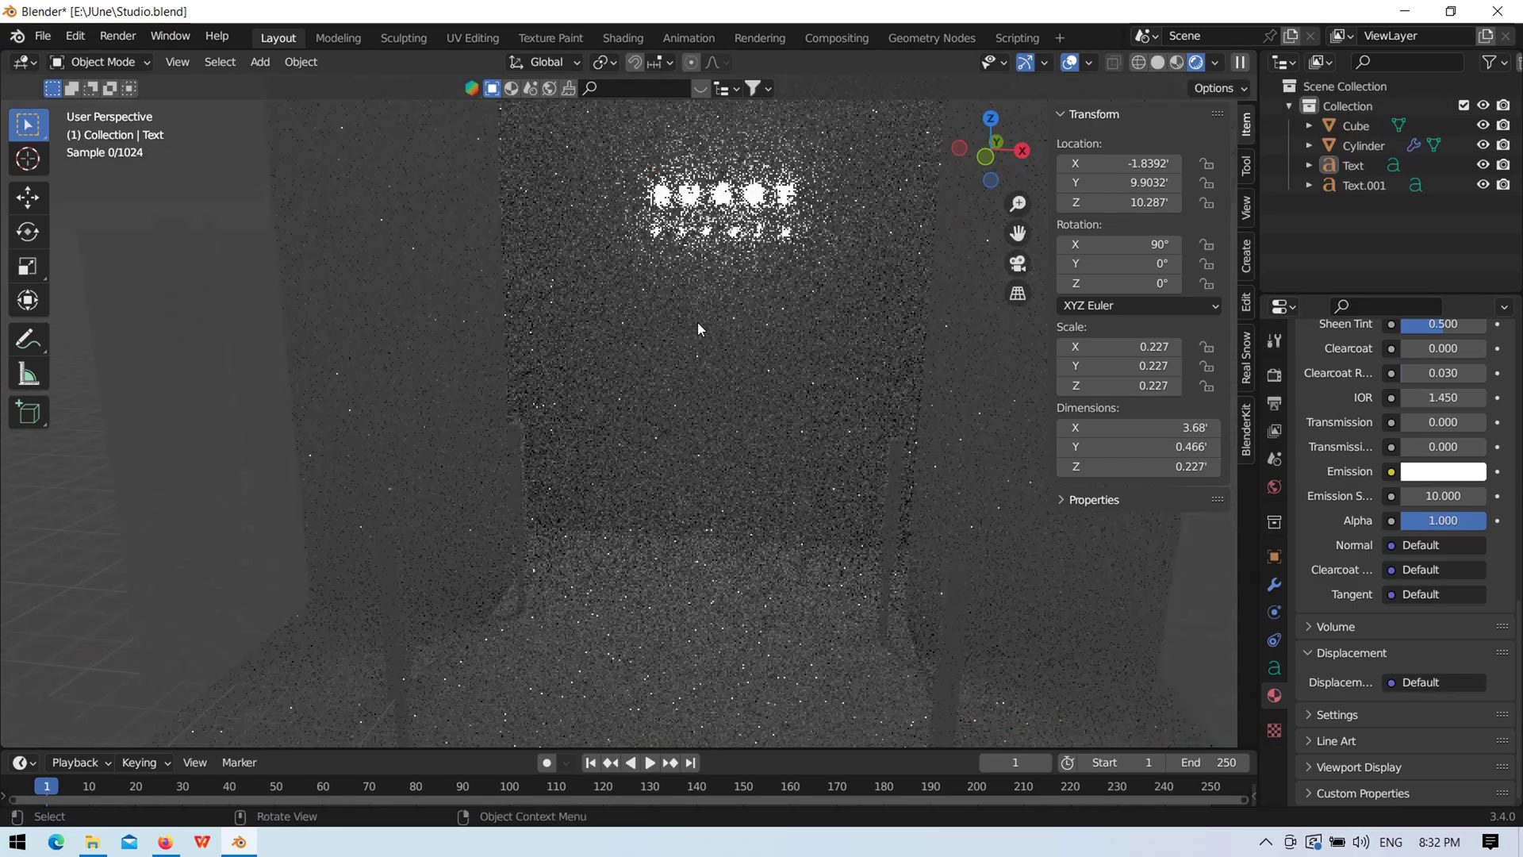
pyautogui.scroll(2, 714, 341)
pyautogui.click(1157, 62)
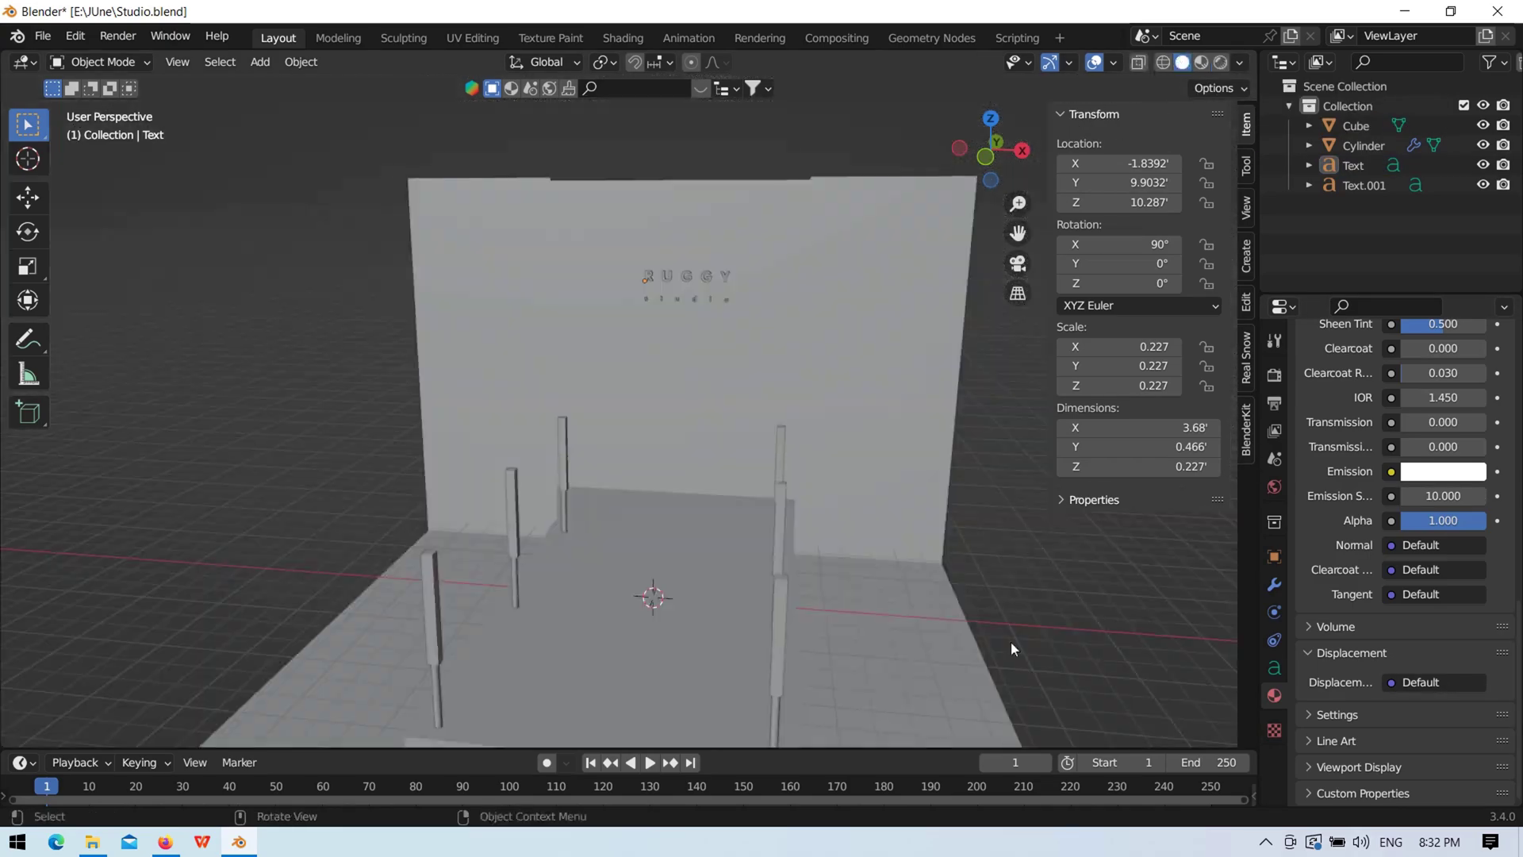
pyautogui.scroll(-3, 817, 515)
pyautogui.scroll(5, 773, 554)
pyautogui.moveTo(774, 555); pyautogui.dragTo(598, 454, button='middle')
pyautogui.click(587, 441)
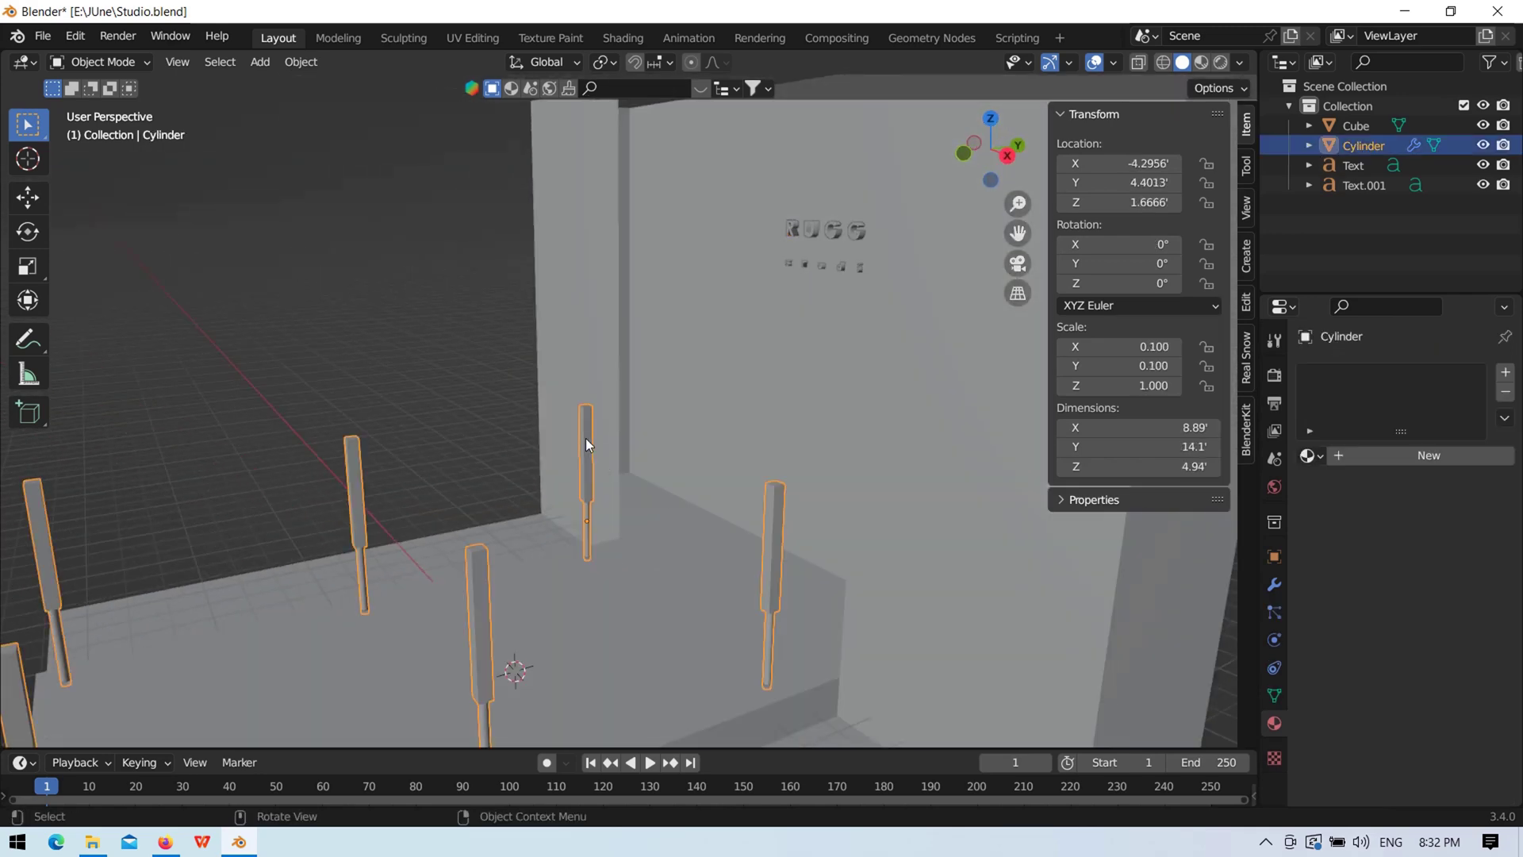
pyautogui.scroll(3, 581, 446)
pyautogui.press('Tab')
pyautogui.press('3')
pyautogui.click(551, 484)
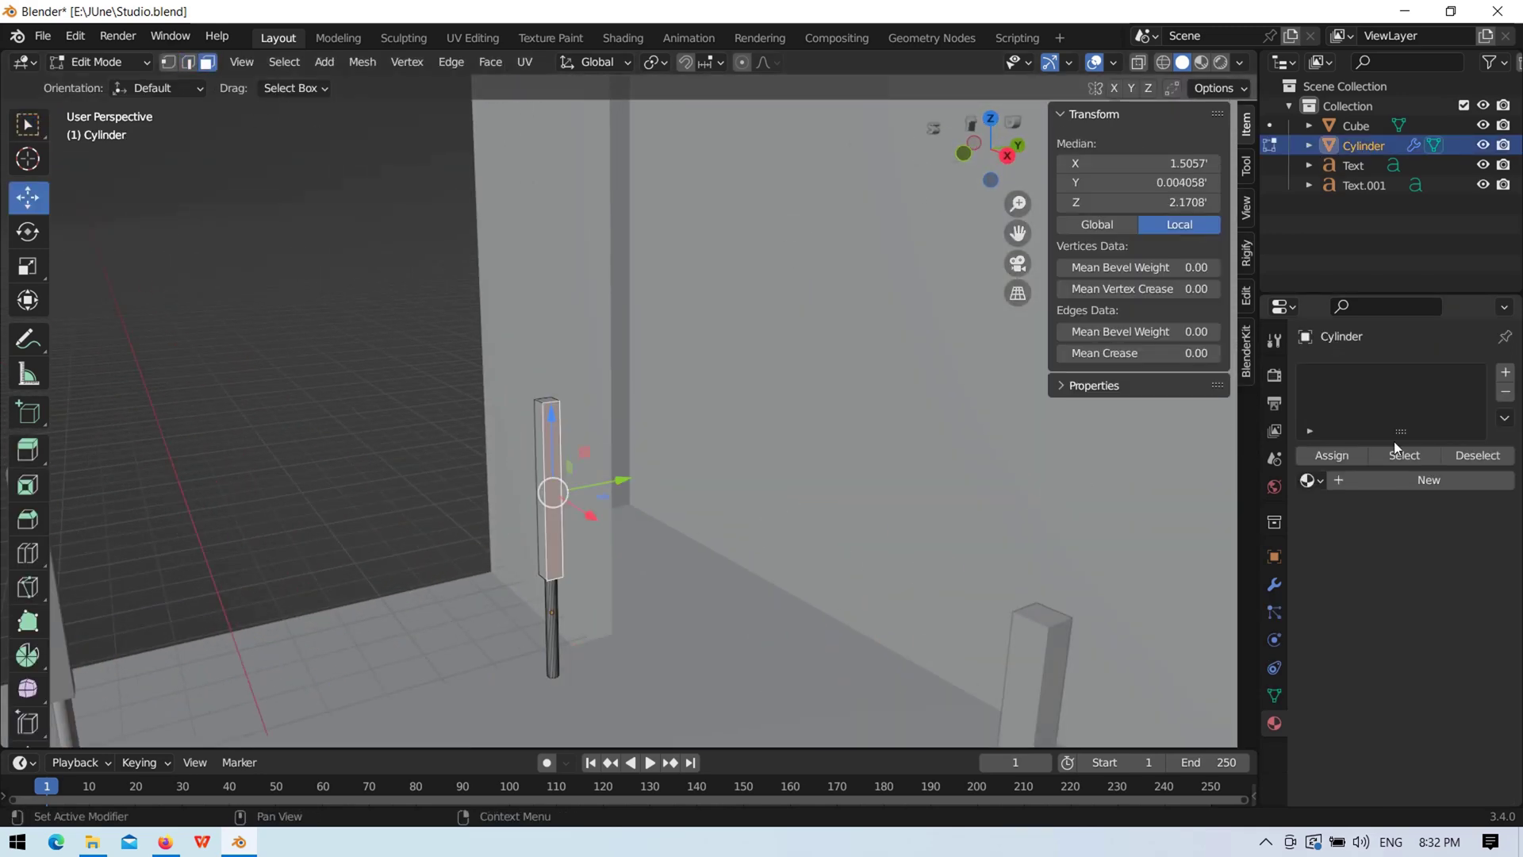
# Step: Add a second material slot to the post cylinder and assign the Light material to it
pyautogui.click(1506, 374)
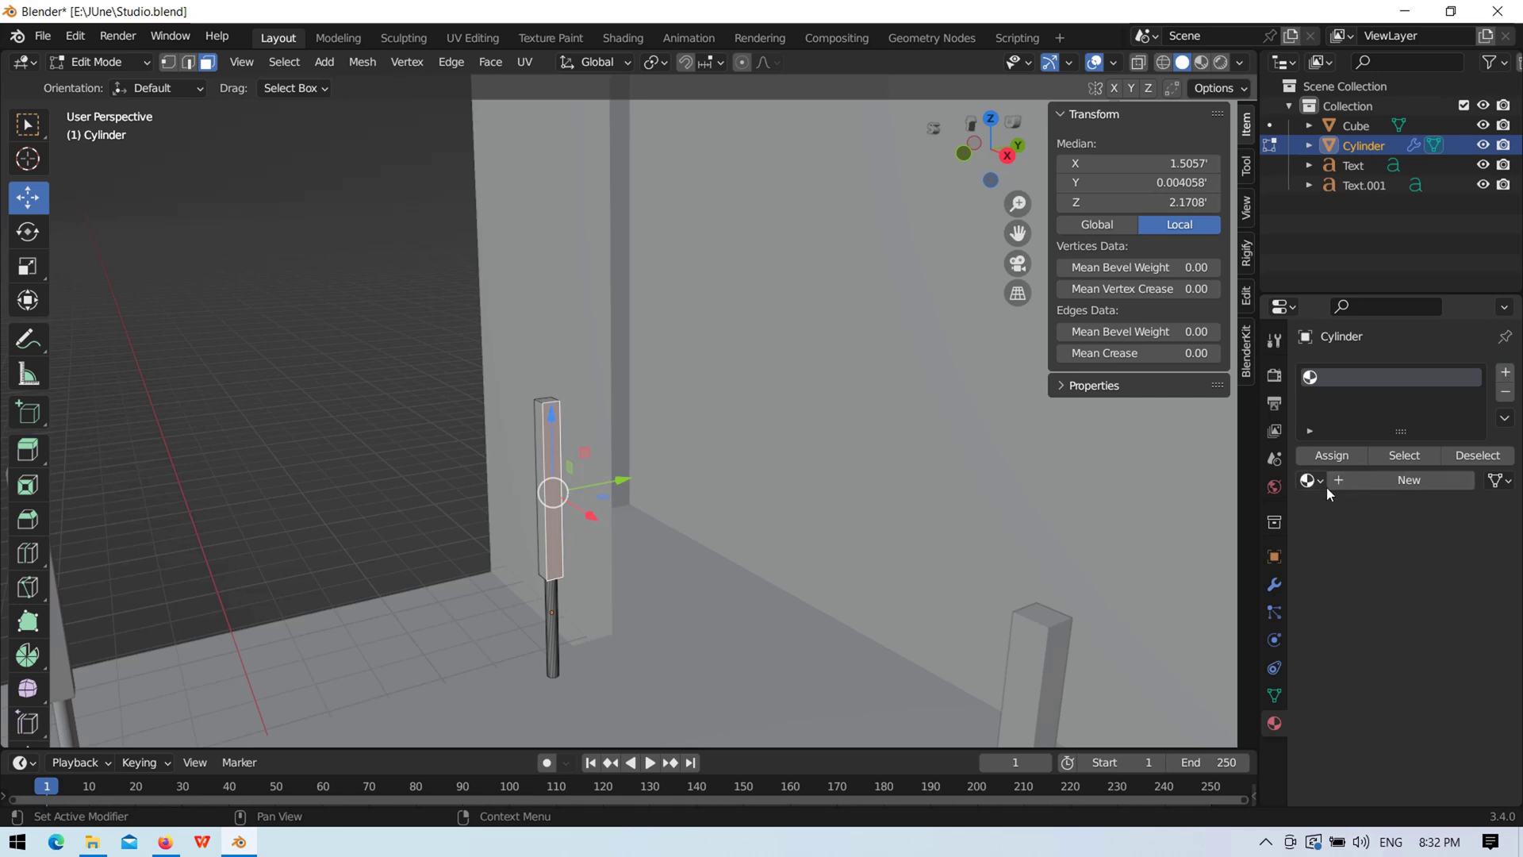
pyautogui.click(1504, 392)
pyautogui.click(1459, 480)
pyautogui.click(1506, 394)
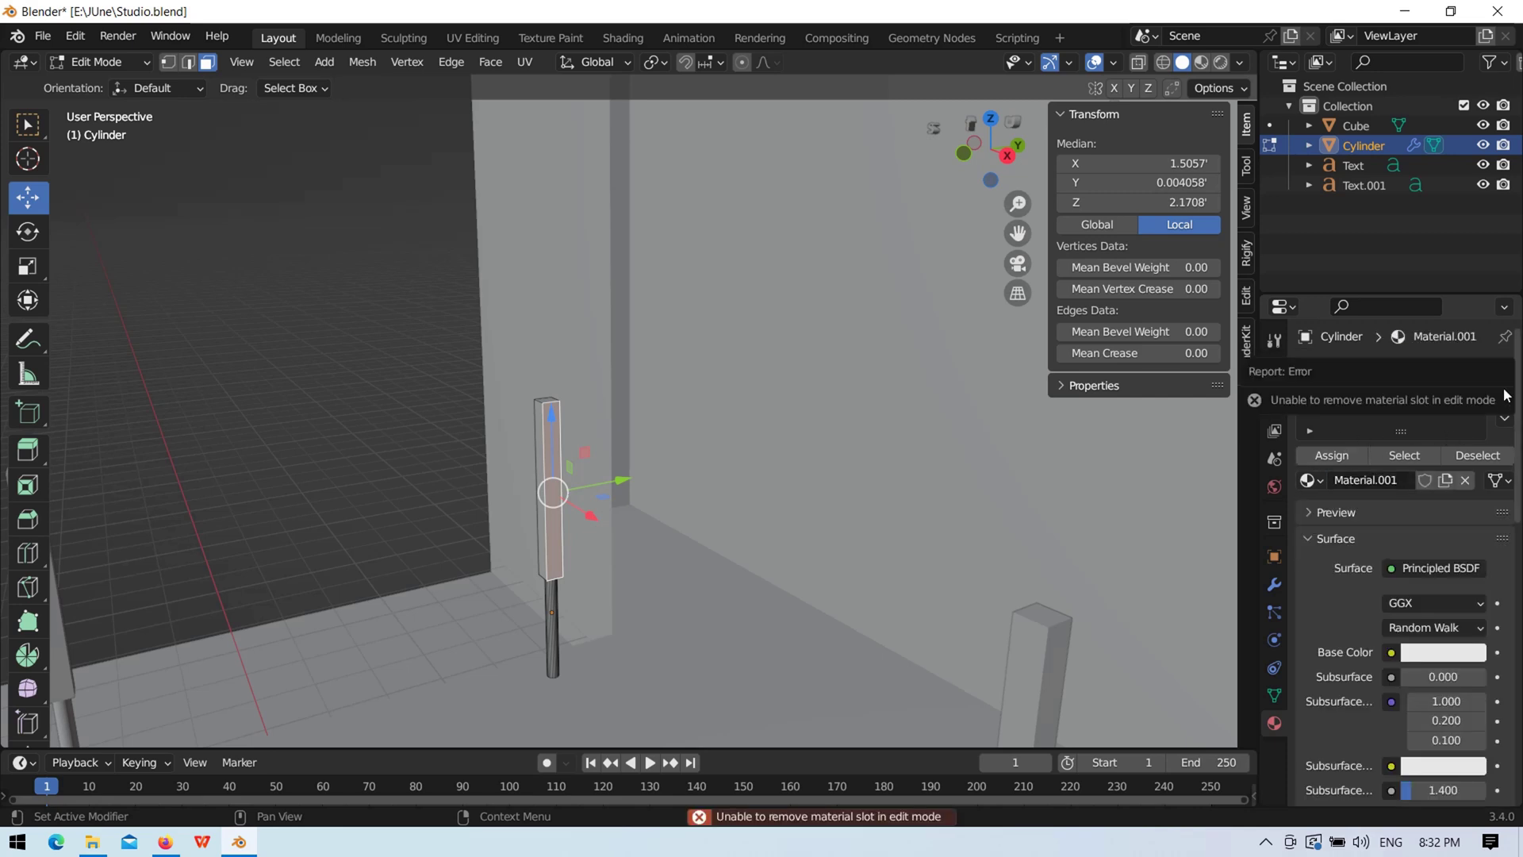
pyautogui.click(1310, 480)
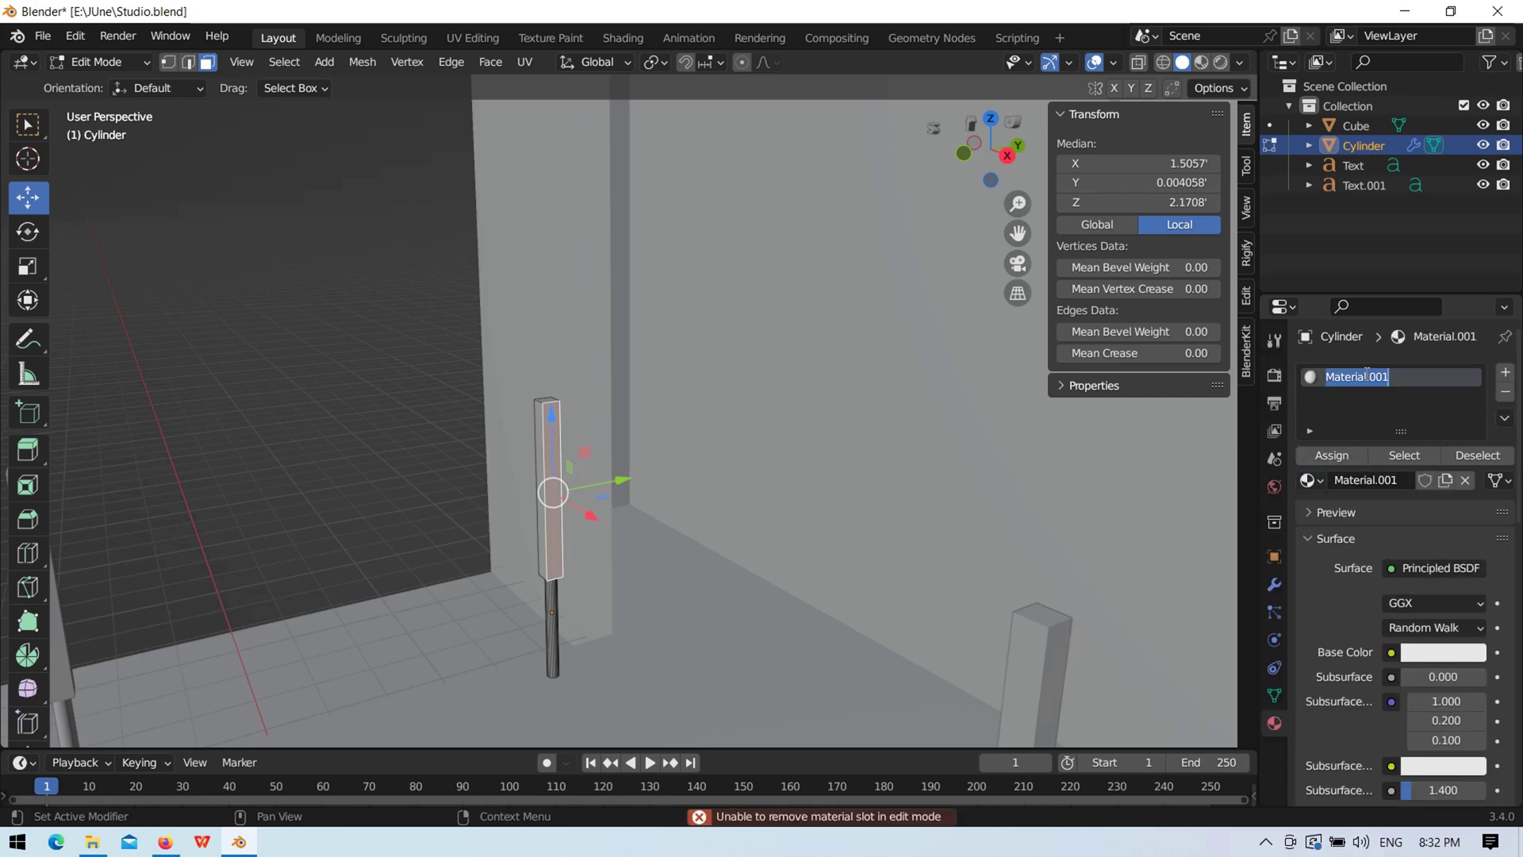
pyautogui.click(1506, 372)
pyautogui.click(1337, 507)
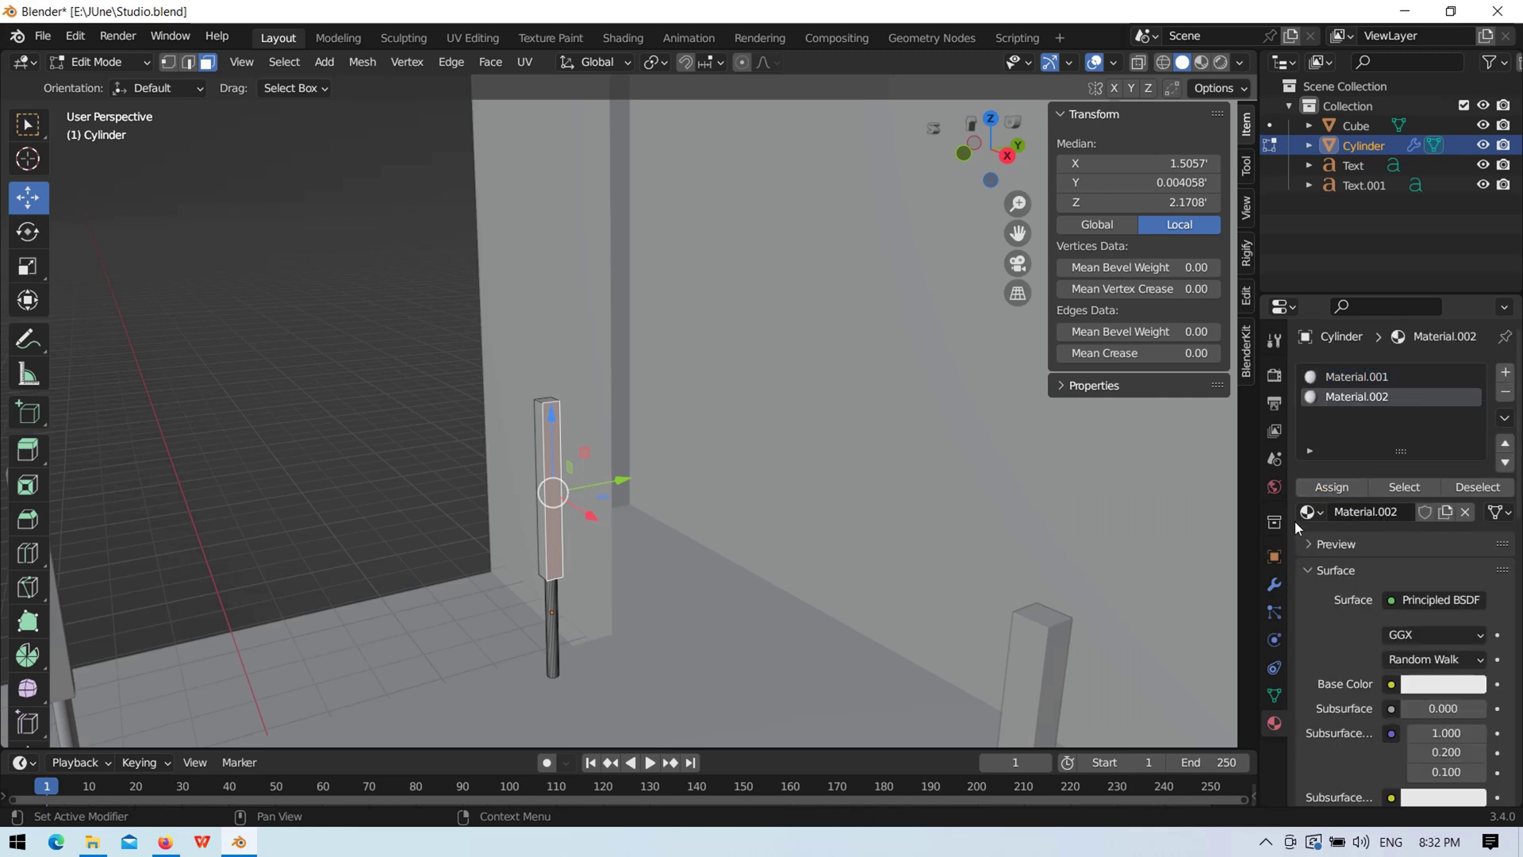
pyautogui.click(1308, 511)
pyautogui.click(1104, 534)
# Step: Make Material.001 fully metallic with roughness 0.2, then deselect and return to object mode
pyautogui.click(1356, 376)
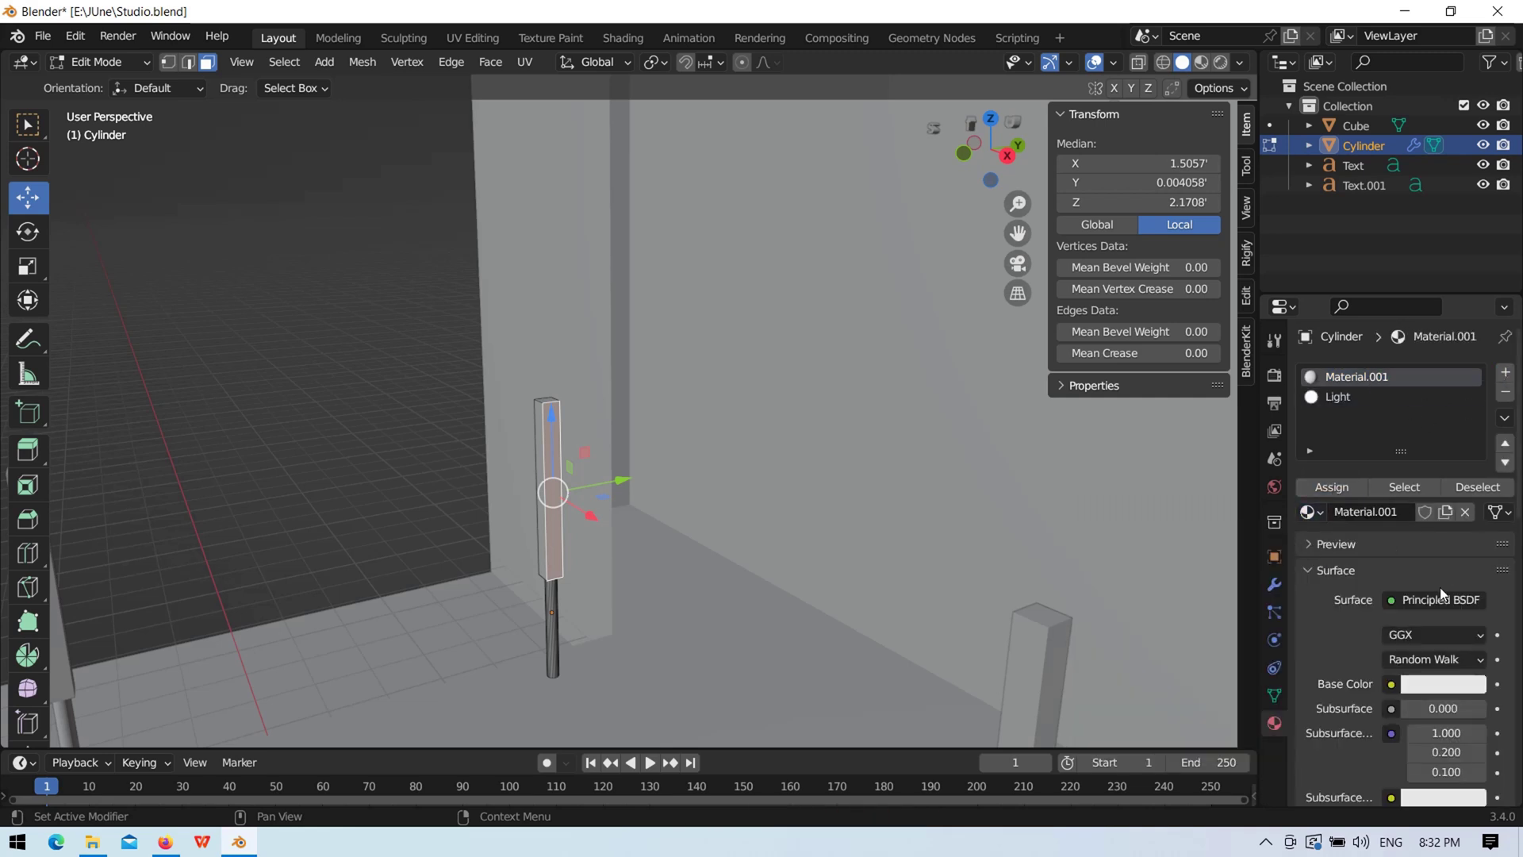
pyautogui.click(1440, 690)
pyautogui.scroll(-8, 1395, 557)
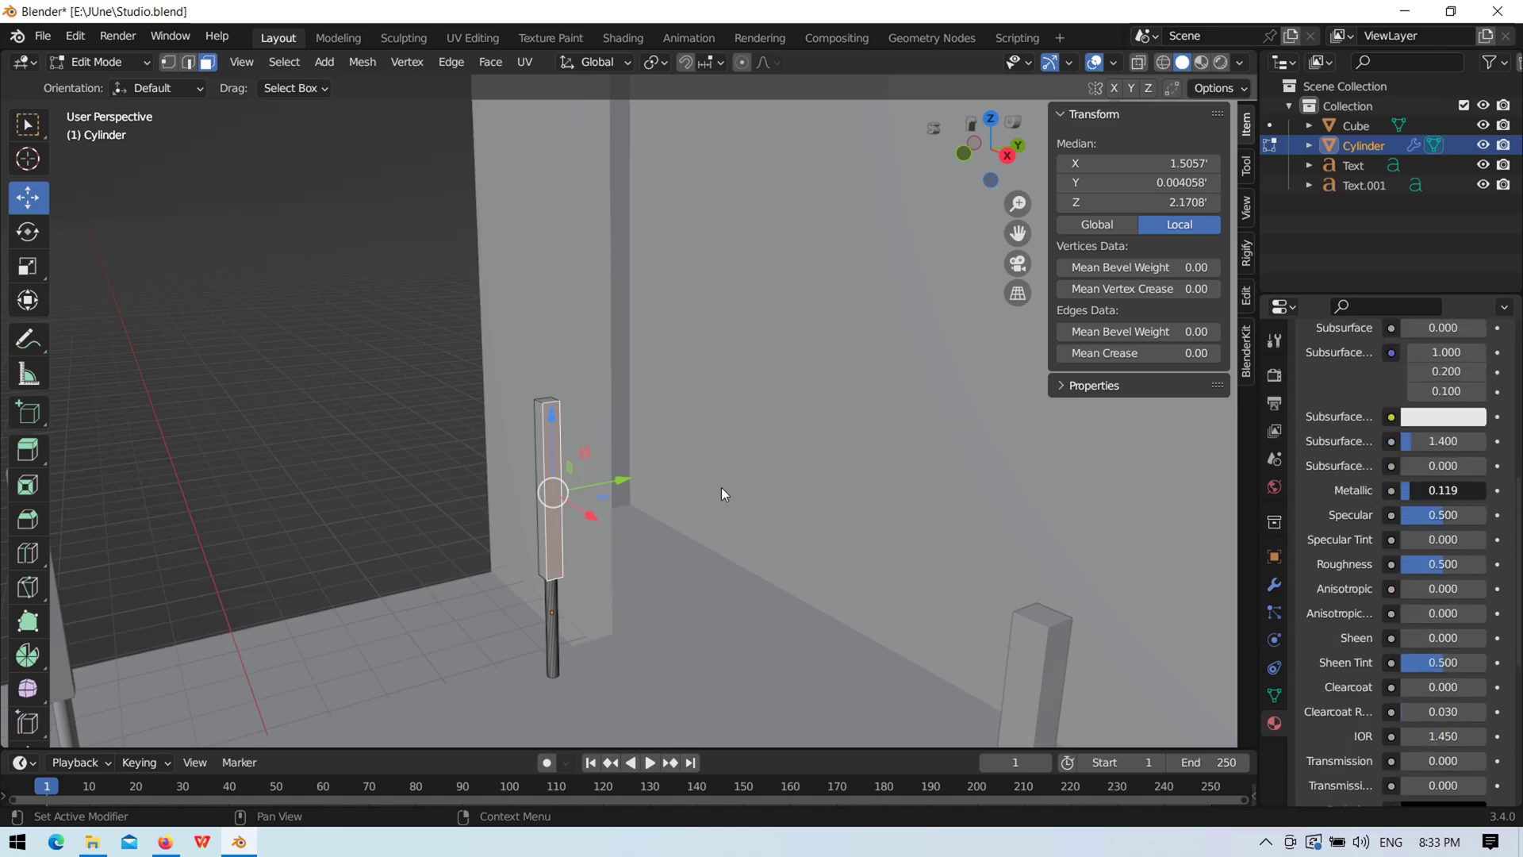
pyautogui.hotkey('alt', 'a')
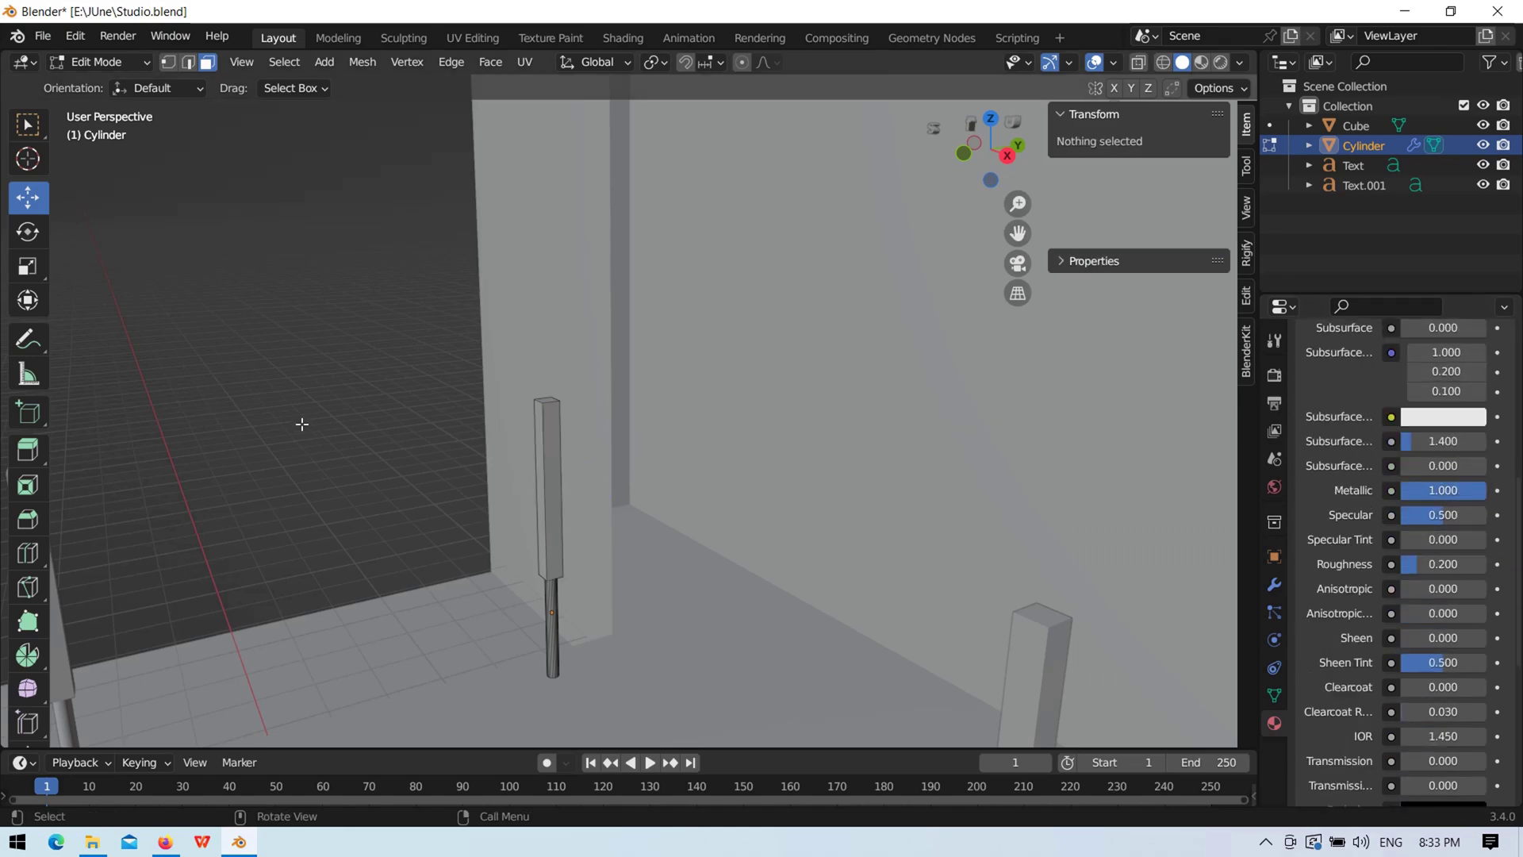
pyautogui.press('Tab')
# Step: Preview rendered lighting and give the studio backdrop Cube the dark Material.001
pyautogui.press('z')
pyautogui.moveTo(379, 413)
pyautogui.mouseDown(button='middle')
pyautogui.moveTo(544, 471)
pyautogui.moveTo(682, 550)
pyautogui.moveTo(867, 343)
pyautogui.mouseUp(button='middle')
pyautogui.click(867, 343)
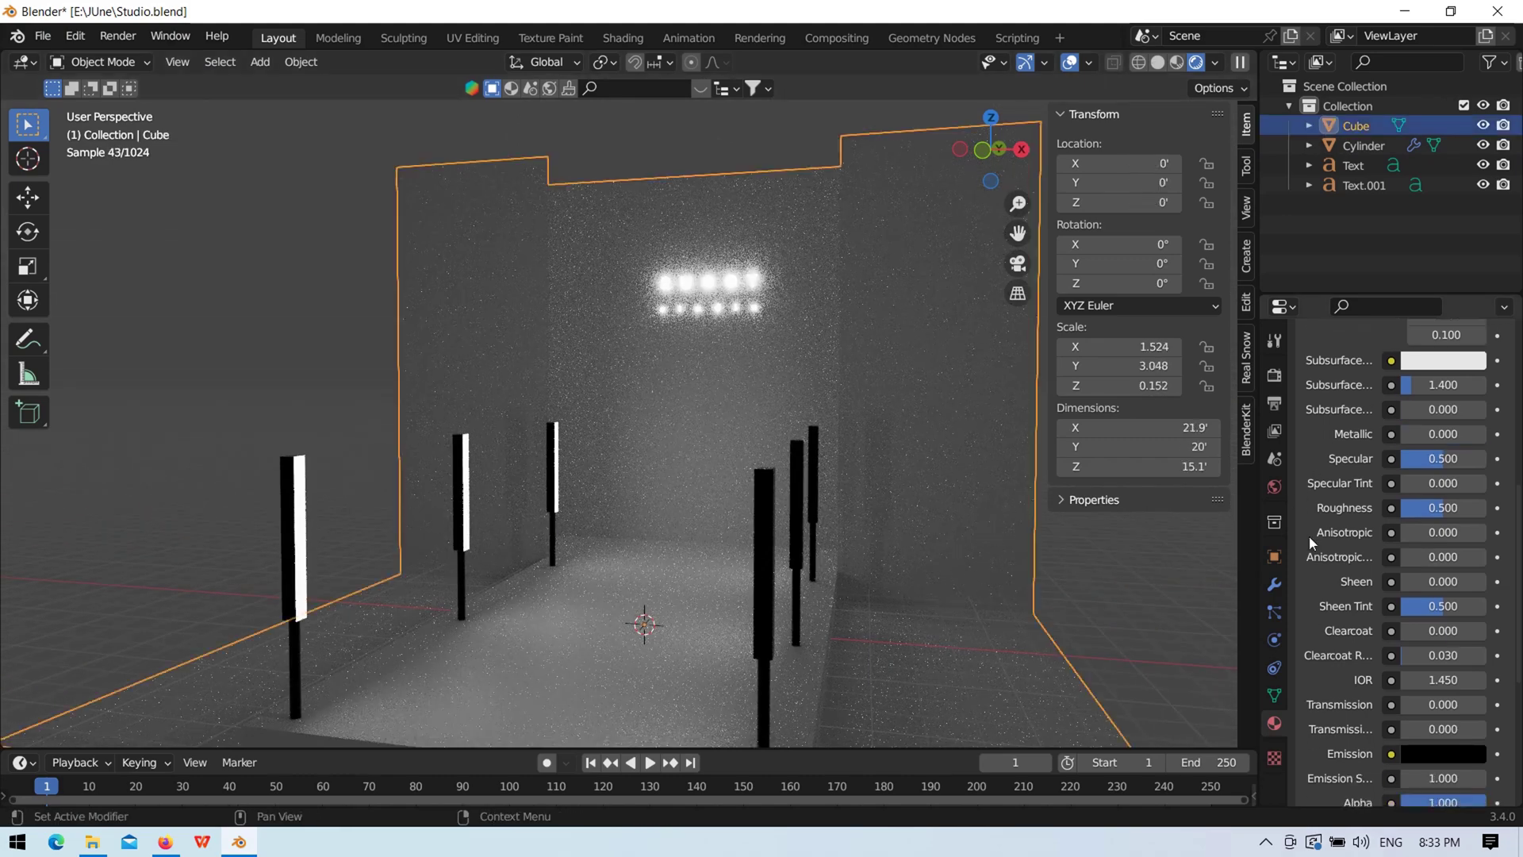
pyautogui.scroll(10, 1333, 629)
pyautogui.click(1307, 455)
pyautogui.click(1190, 527)
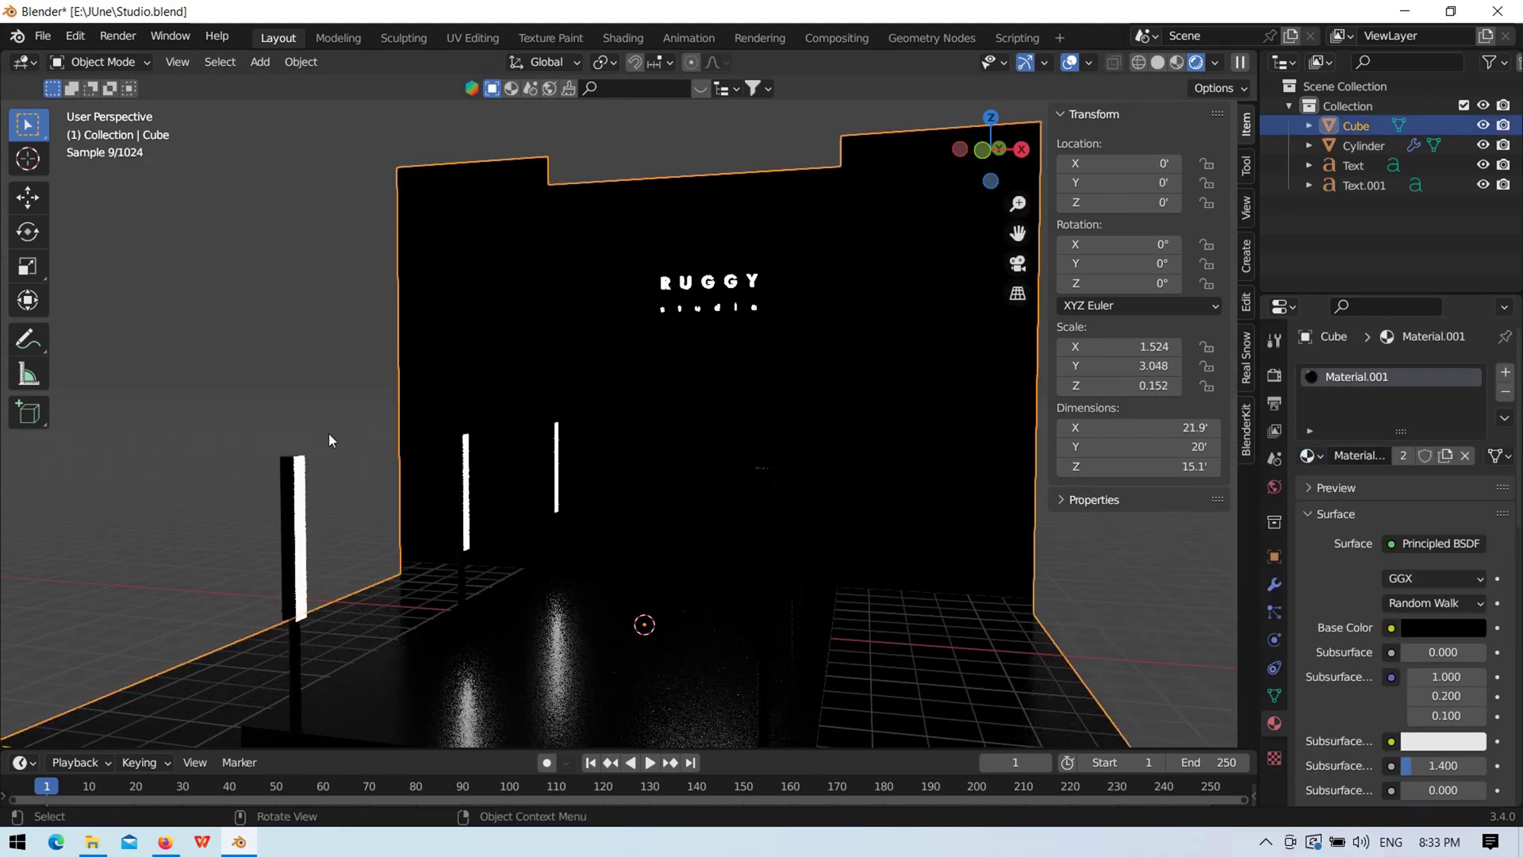
pyautogui.scroll(-3, 745, 474)
# Step: Lower the backdrop material's roughness to 0 and check the mirror finish with overlays hidden
pyautogui.moveTo(746, 474)
pyautogui.mouseDown(button='middle')
pyautogui.moveTo(711, 500)
pyautogui.moveTo(960, 119)
pyautogui.mouseUp(button='middle')
pyautogui.scroll(4, 711, 500)
pyautogui.click(857, 520)
pyautogui.scroll(-10, 1441, 665)
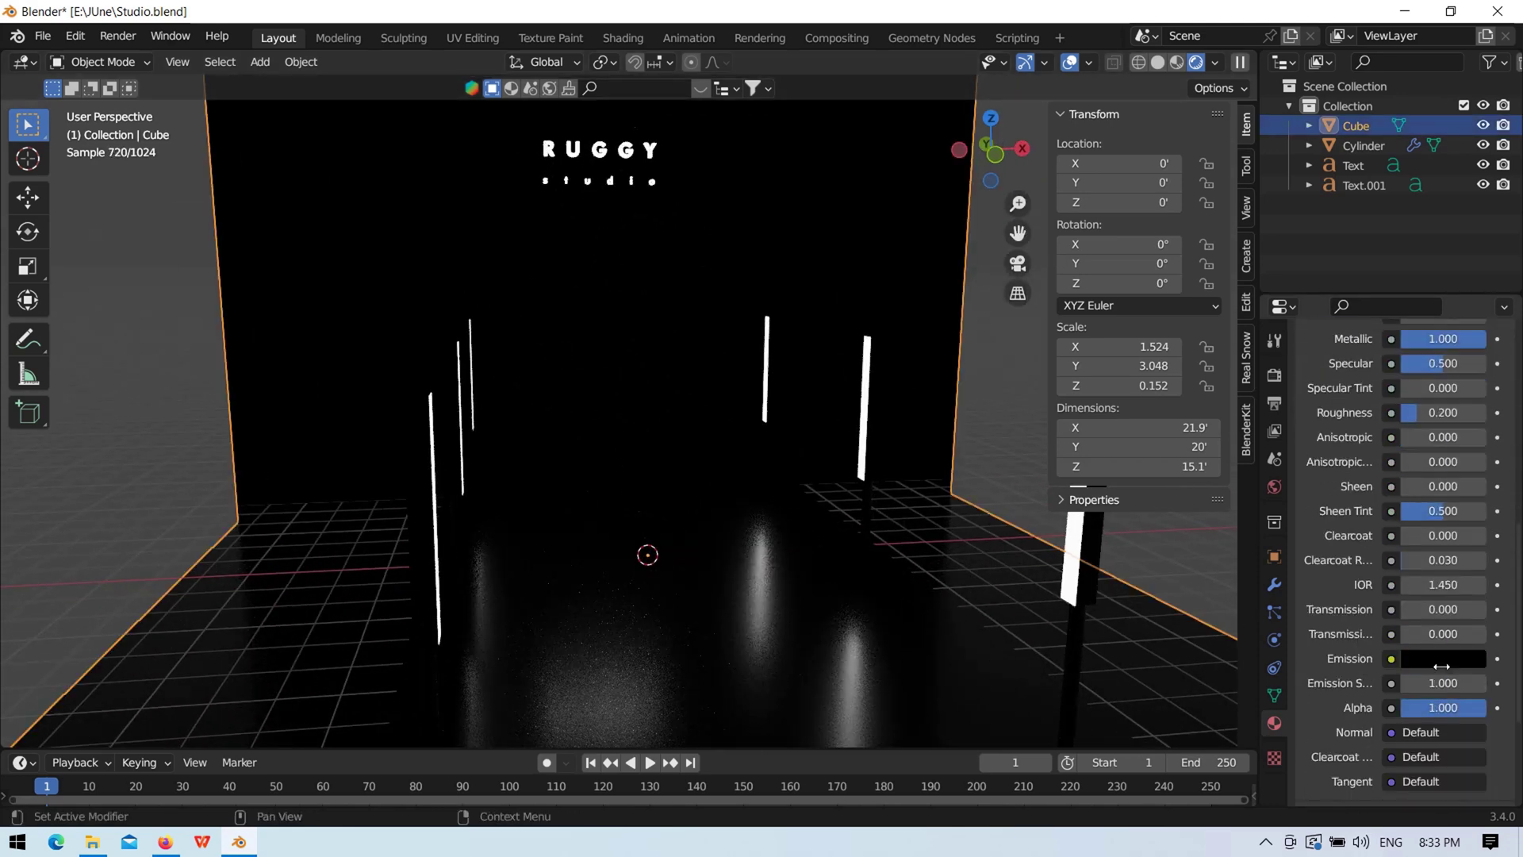
pyautogui.moveTo(1442, 413); pyautogui.dragTo(1380, 412)
pyautogui.moveTo(912, 603); pyautogui.dragTo(781, 527, button='middle')
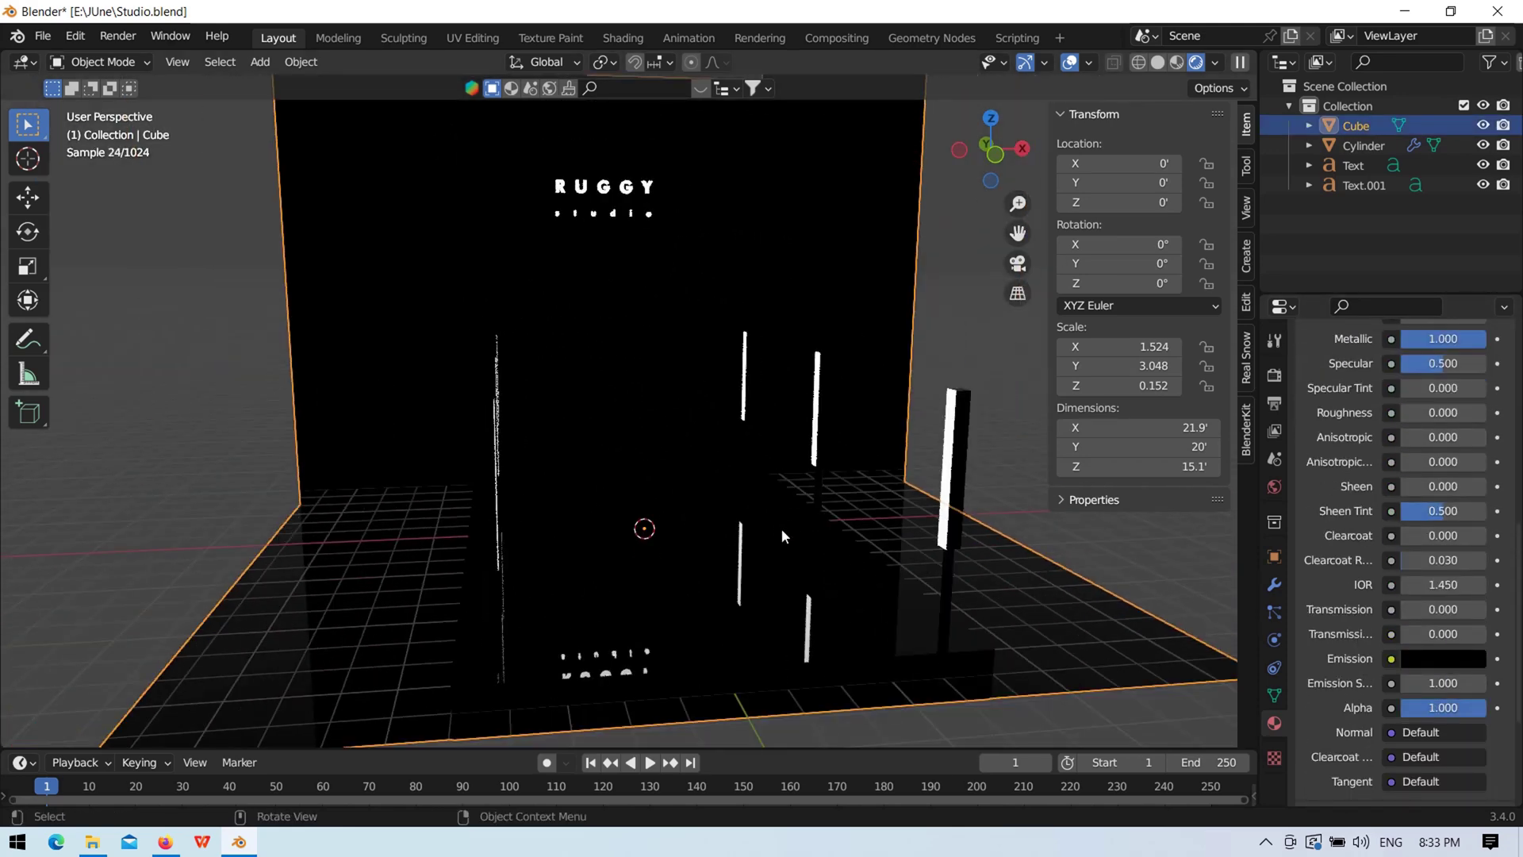
pyautogui.moveTo(948, 540); pyautogui.dragTo(1029, 388, button='middle')
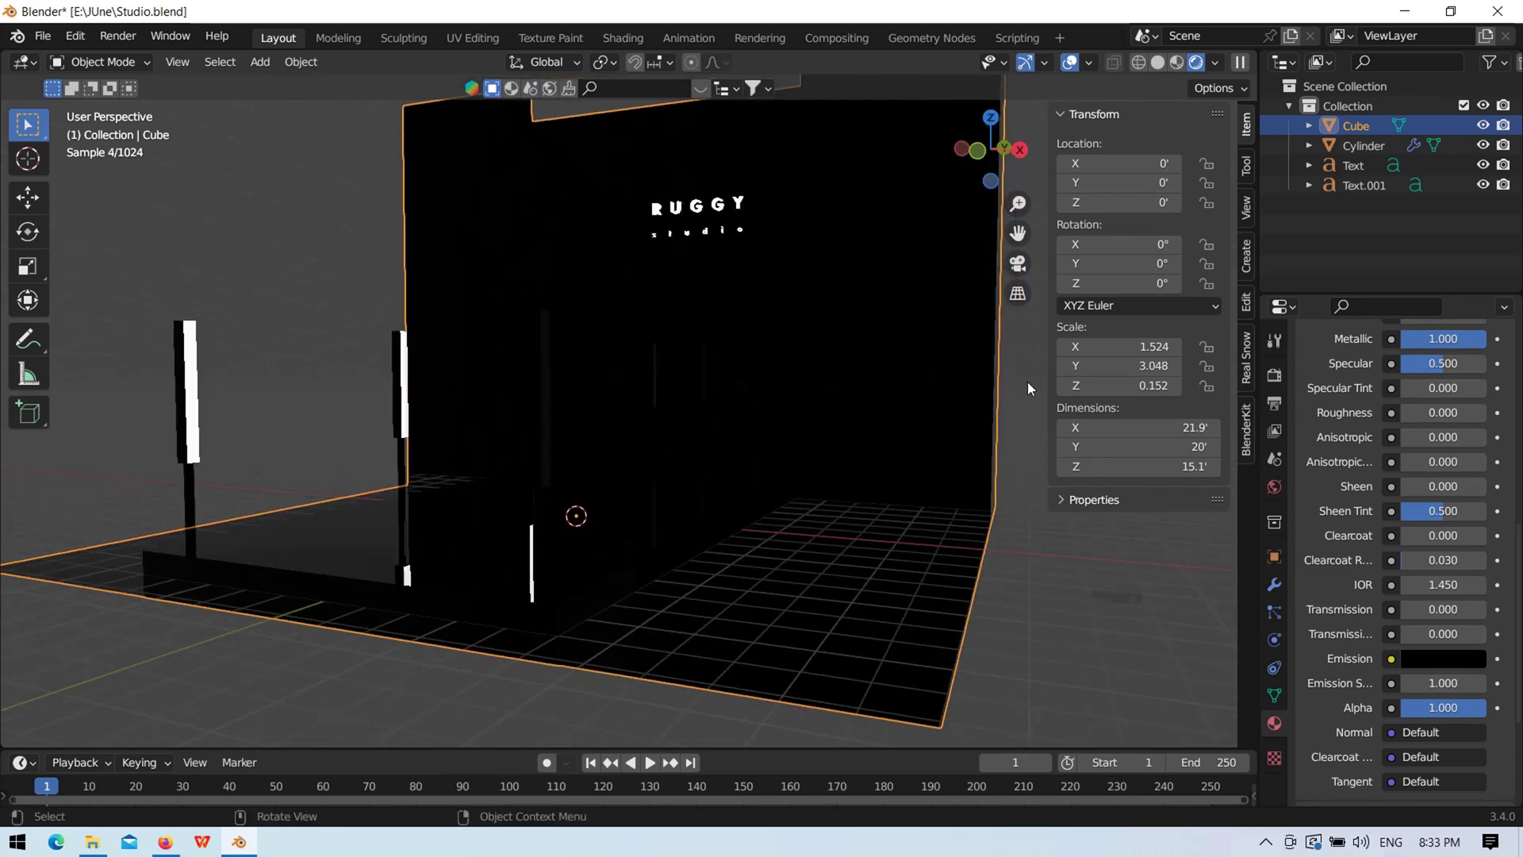
pyautogui.click(1113, 65)
pyautogui.click(1069, 62)
pyautogui.moveTo(714, 476)
pyautogui.mouseDown(button='middle')
pyautogui.moveTo(597, 555)
pyautogui.moveTo(601, 607)
pyautogui.moveTo(451, 602)
pyautogui.moveTo(762, 537)
pyautogui.moveTo(796, 601)
pyautogui.moveTo(754, 632)
pyautogui.moveTo(571, 578)
pyautogui.moveTo(617, 554)
pyautogui.mouseUp(button='middle')
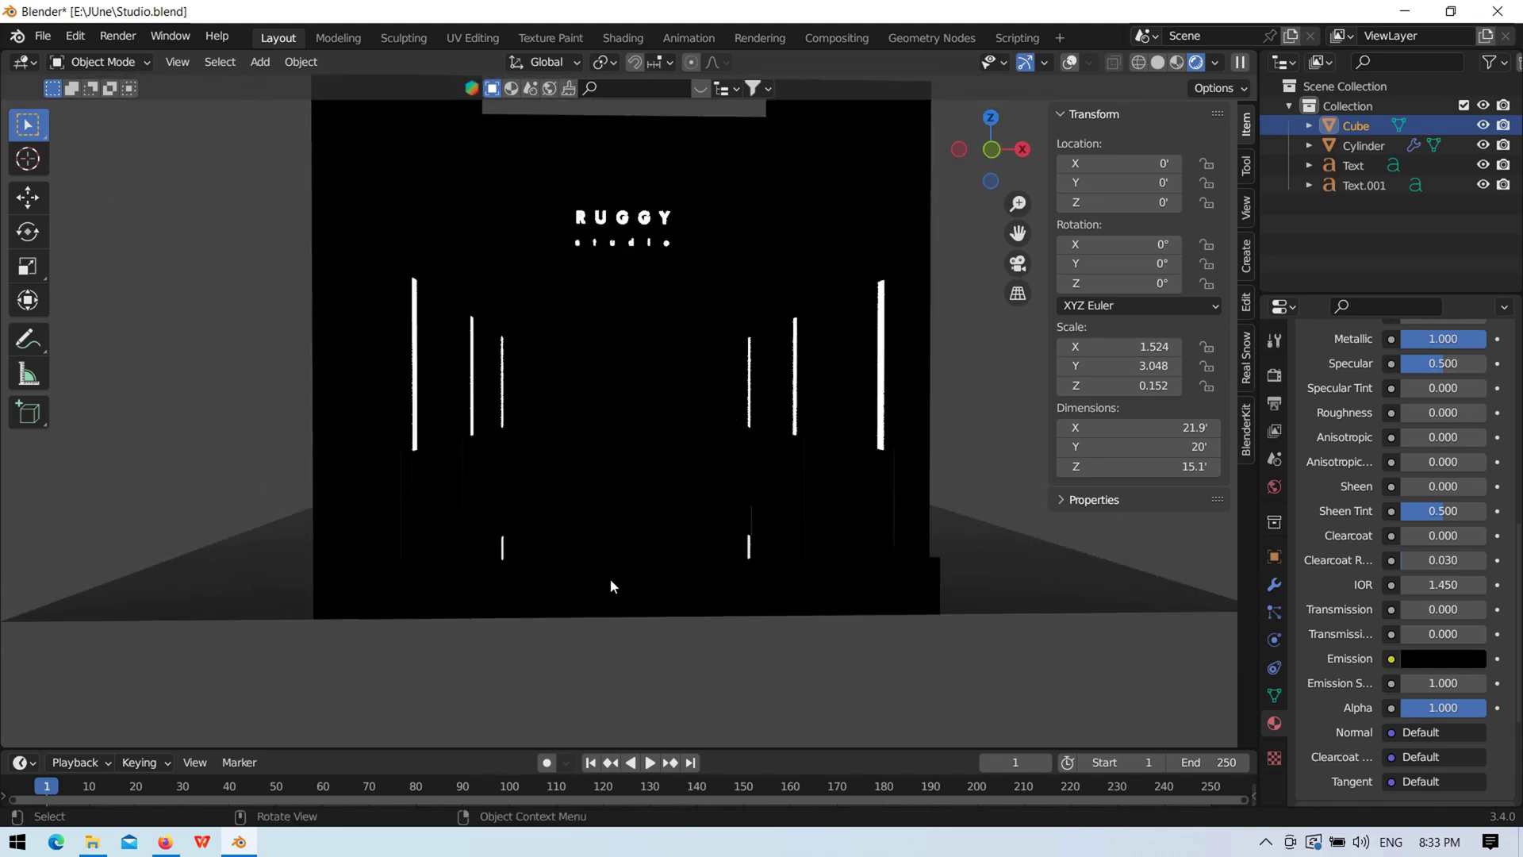
pyautogui.click(1072, 63)
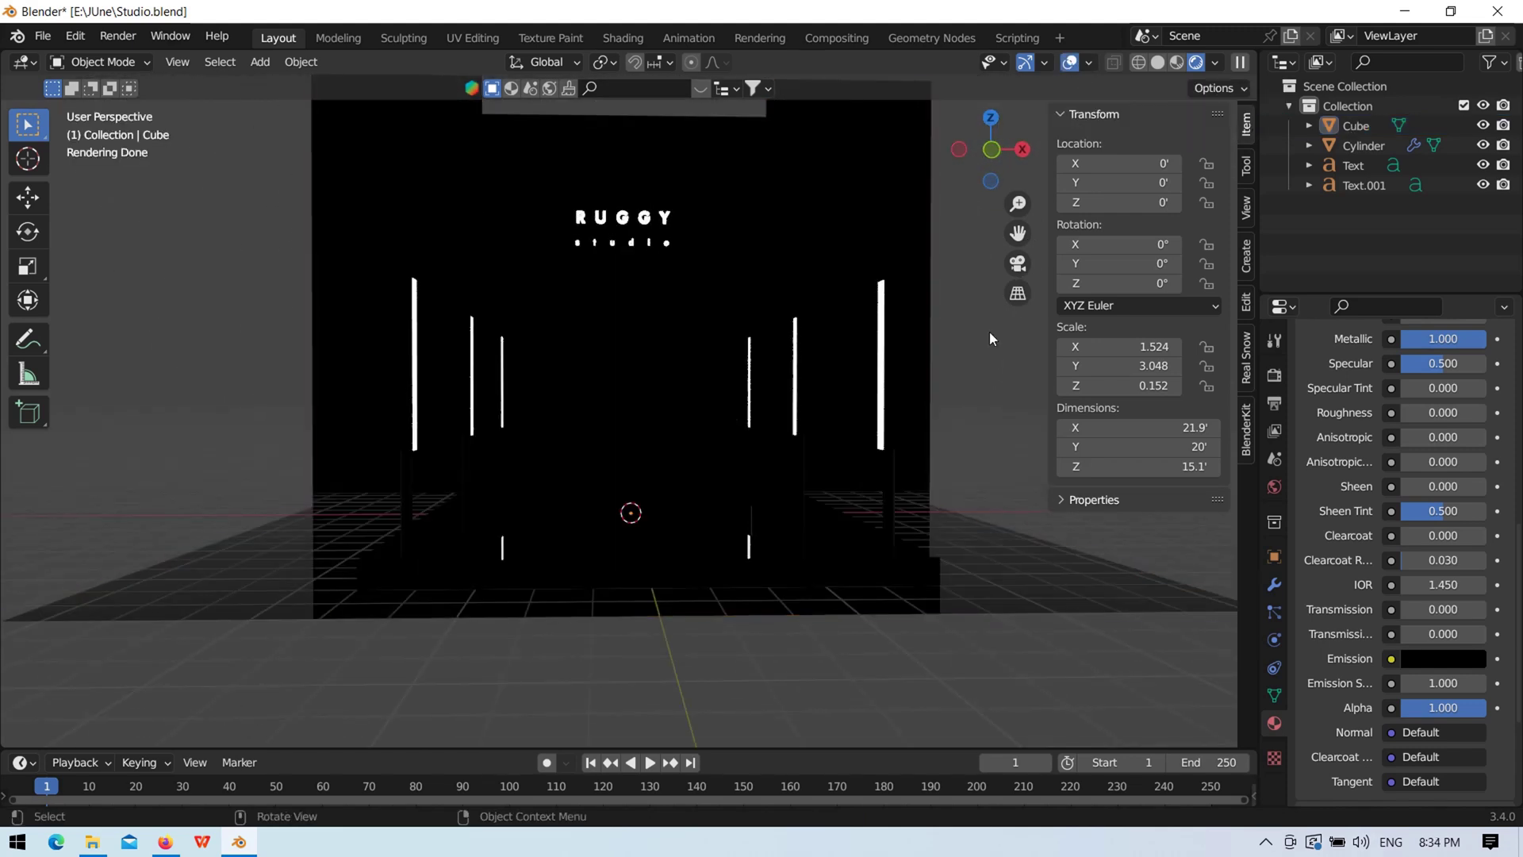
# Step: Select the backdrop, lamp posts and RUGGY text and lower the whole set along Z to -0.50469
pyautogui.click(896, 500)
pyautogui.keyDown('shift'); pyautogui.click(795, 373); pyautogui.keyUp('shift')
pyautogui.keyDown('shift'); pyautogui.click(658, 220); pyautogui.keyUp('shift')
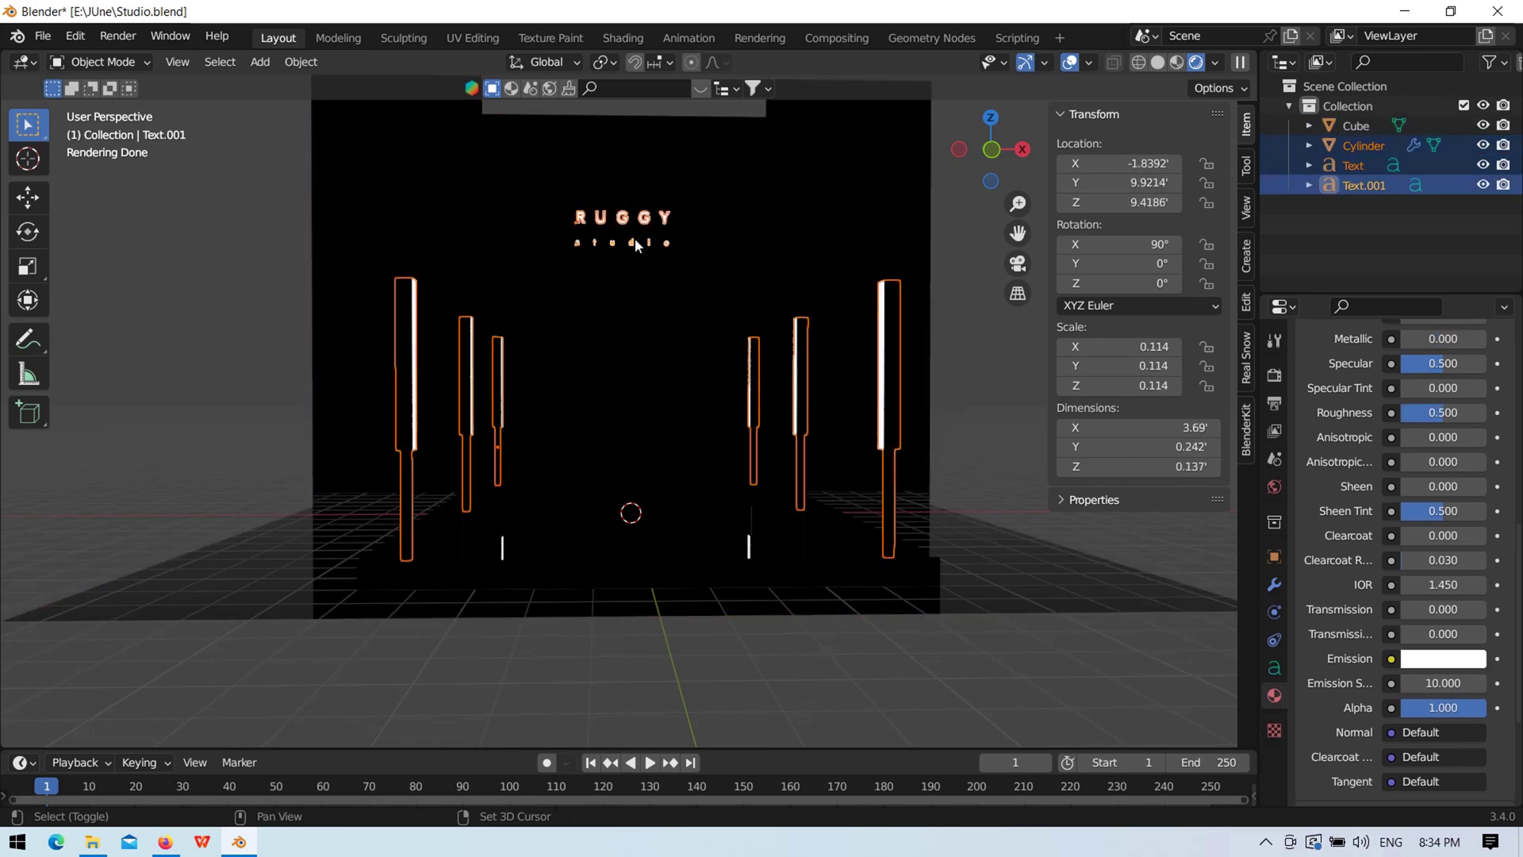
pyautogui.keyDown('shift'); pyautogui.click(690, 230); pyautogui.keyUp('shift')
pyautogui.press('g')
pyautogui.press('z')
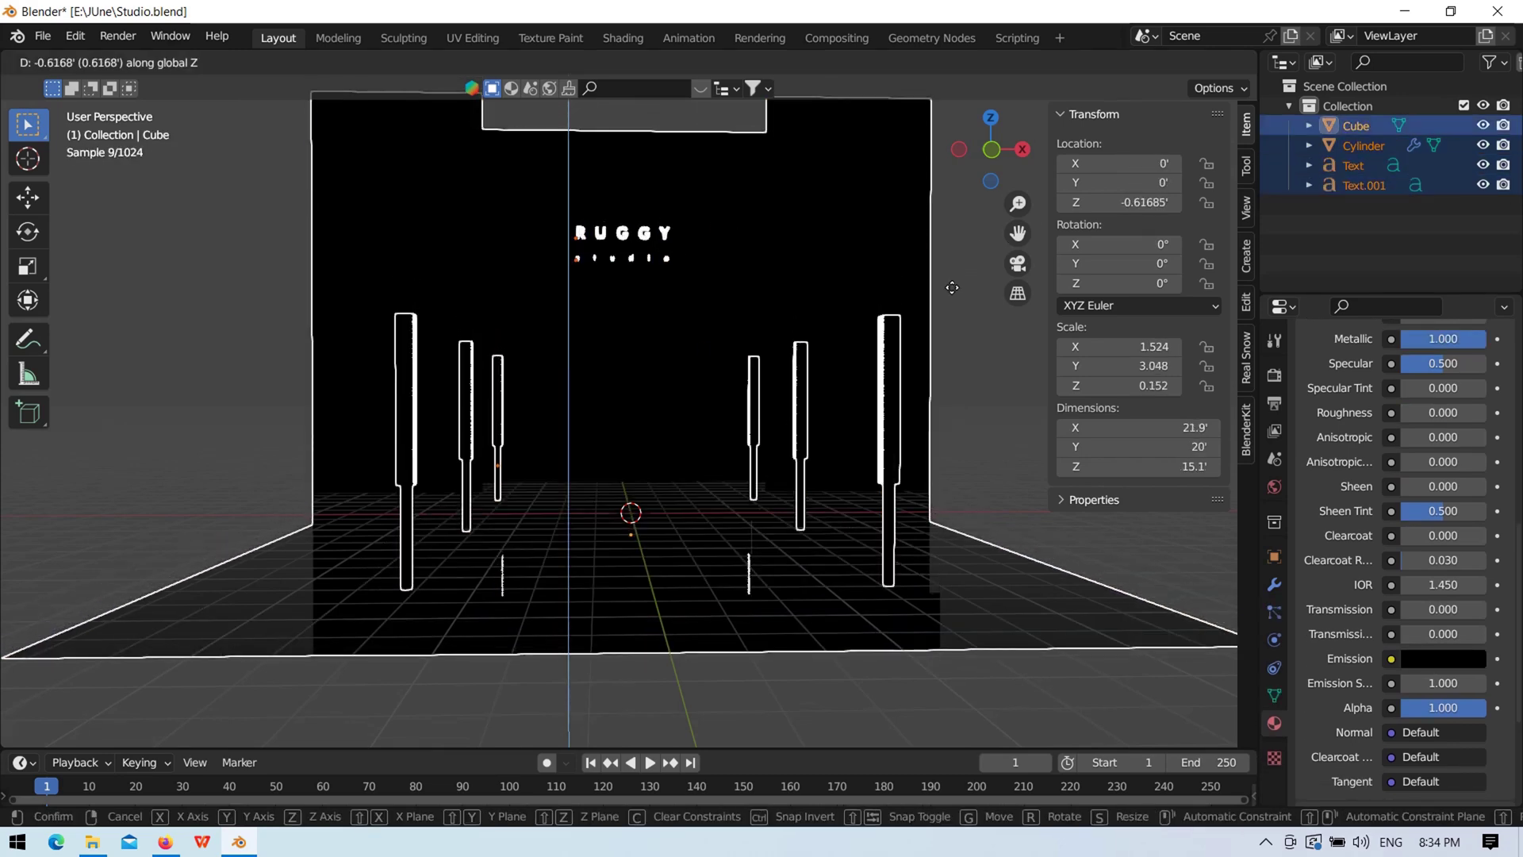
pyautogui.click(953, 283)
pyautogui.scroll(-3, 872, 357)
pyautogui.moveTo(817, 406); pyautogui.dragTo(792, 501, button='middle')
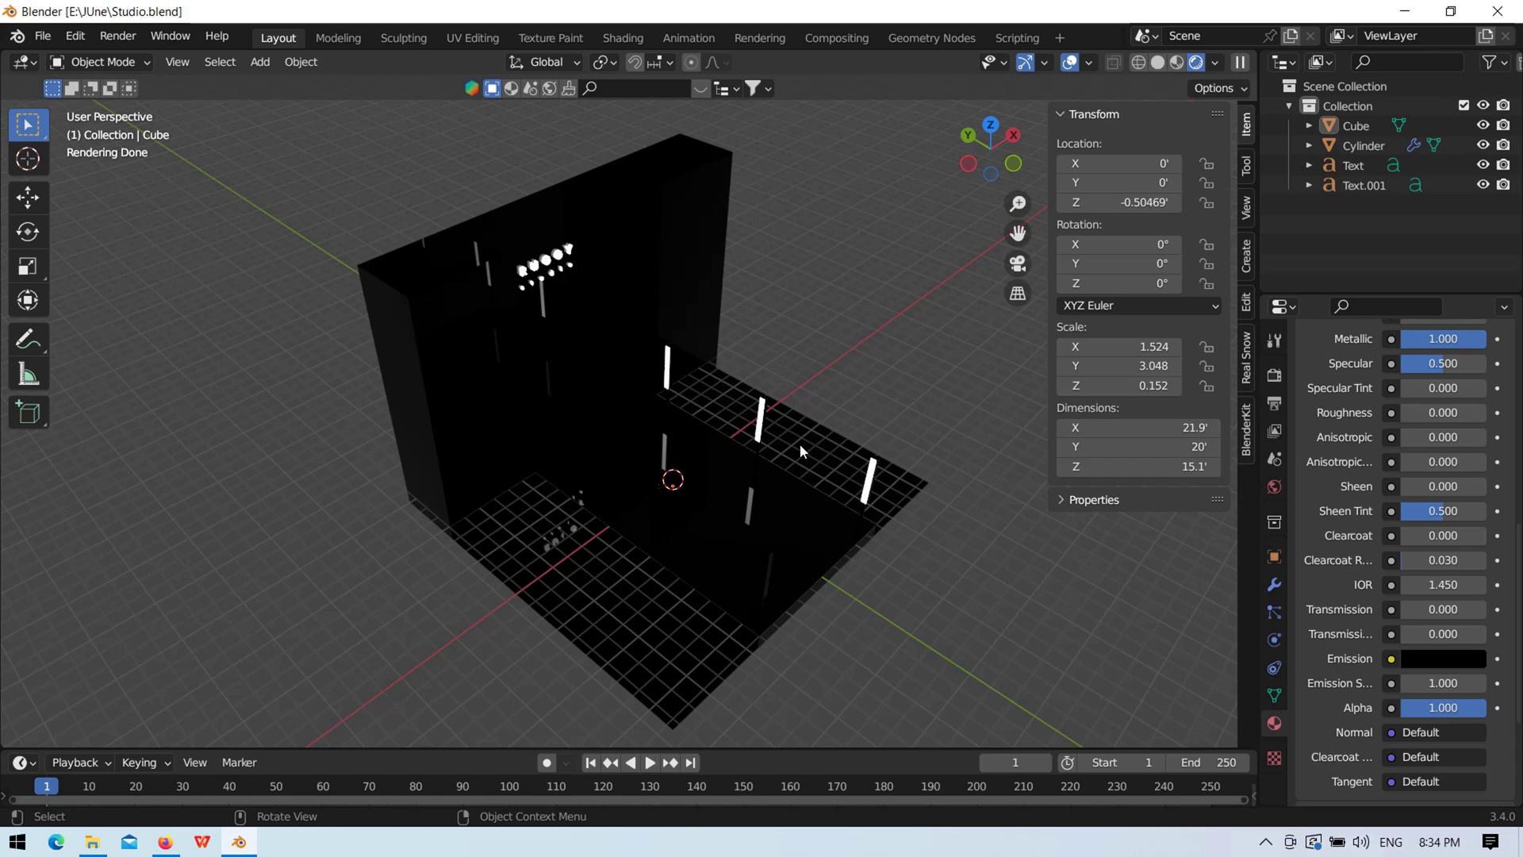
pyautogui.moveTo(800, 444)
pyautogui.mouseDown(button='middle')
pyautogui.moveTo(855, 365)
pyautogui.moveTo(712, 307)
pyautogui.mouseUp(button='middle')
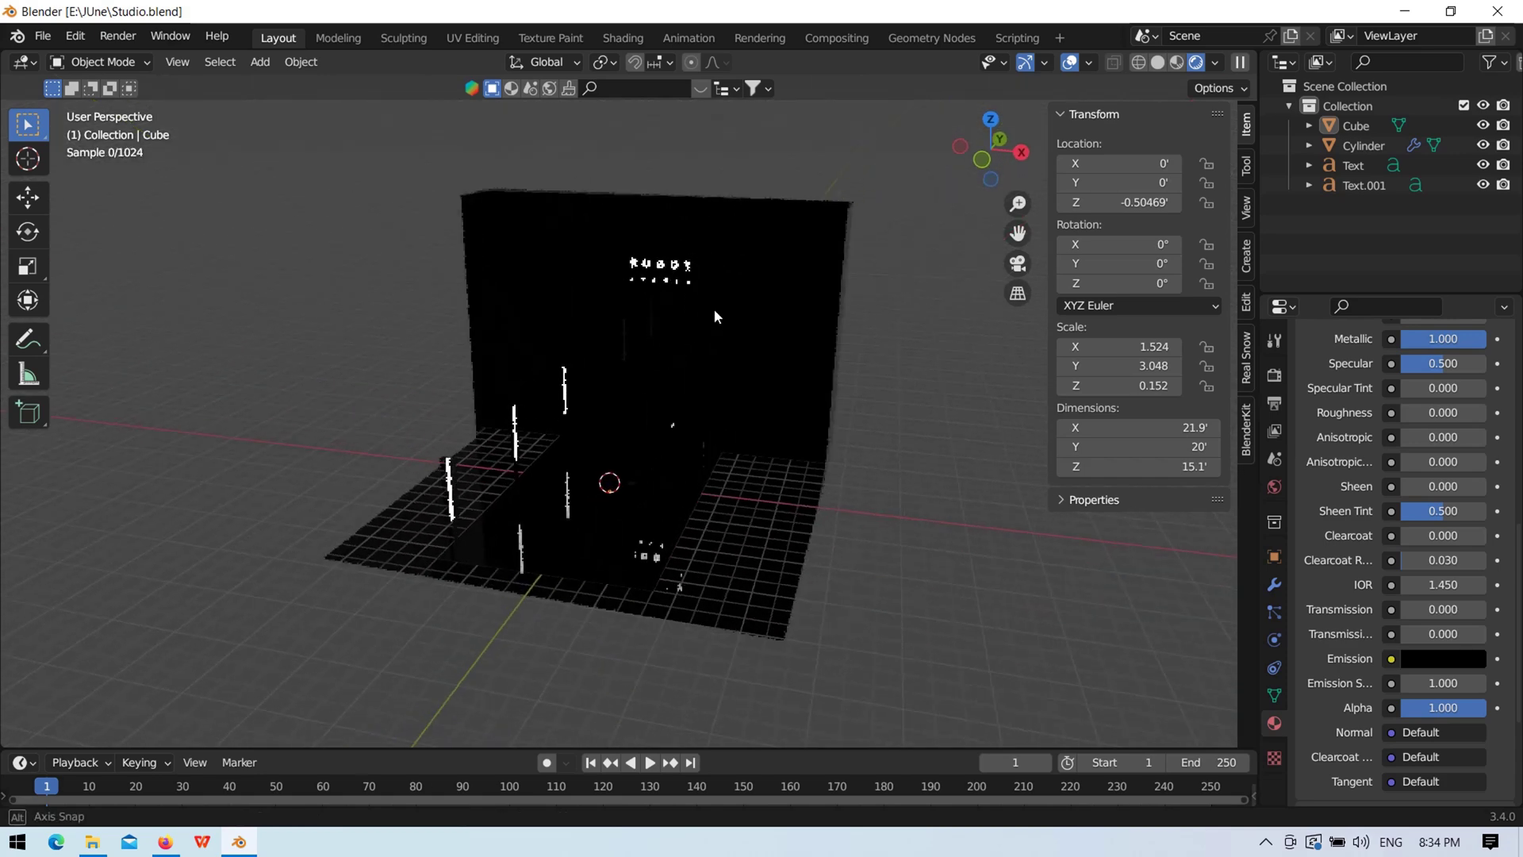
pyautogui.scroll(2, 458, 471)
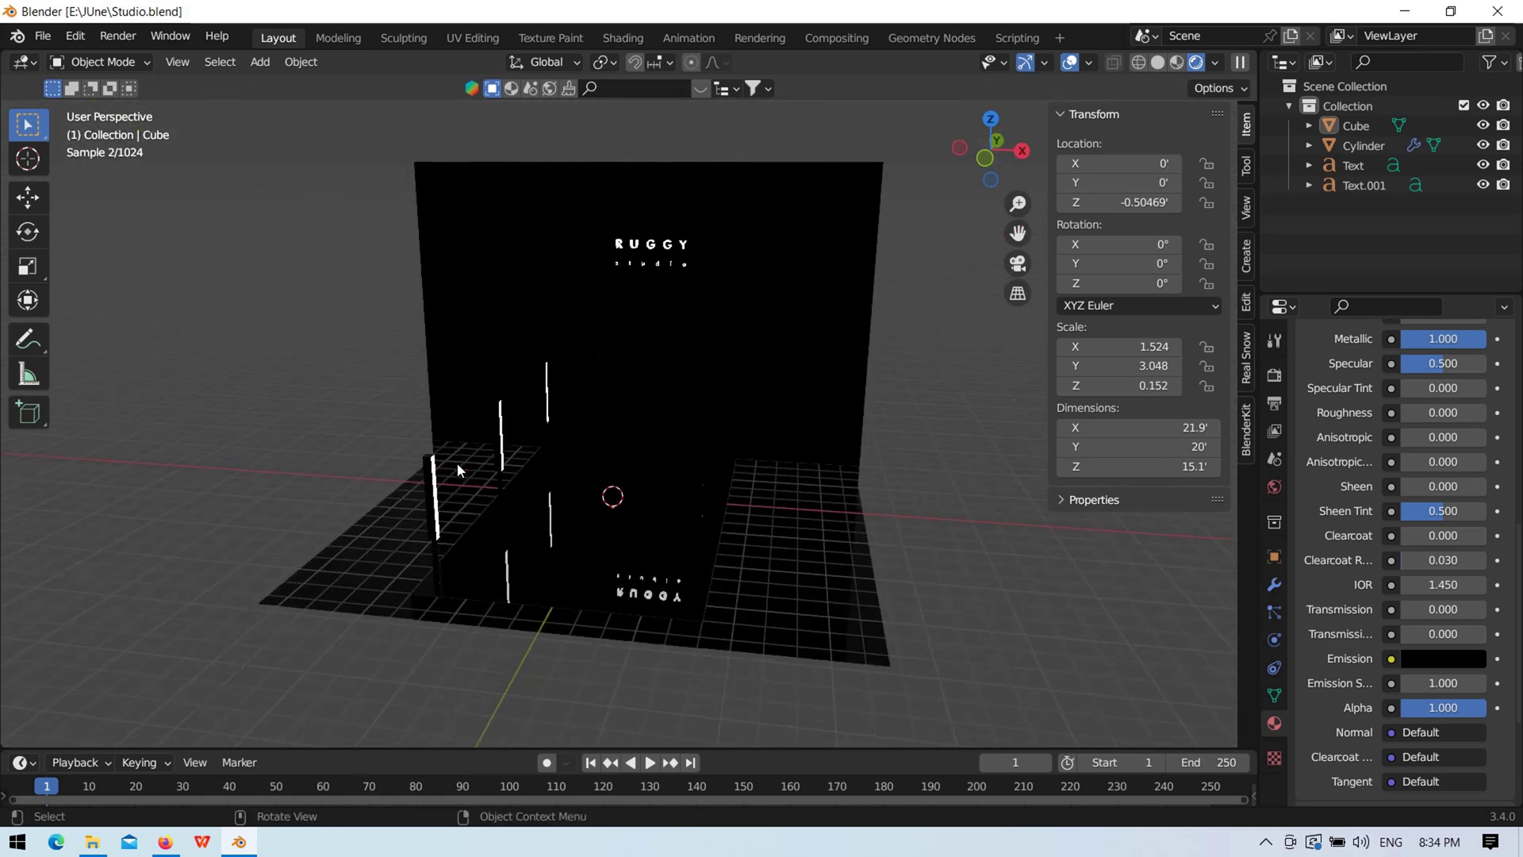
# Step: Export the scene as Studio.obj to E:\JUne and minimize Blender to the desktop
pyautogui.click(43, 36)
pyautogui.moveTo(78, 322)
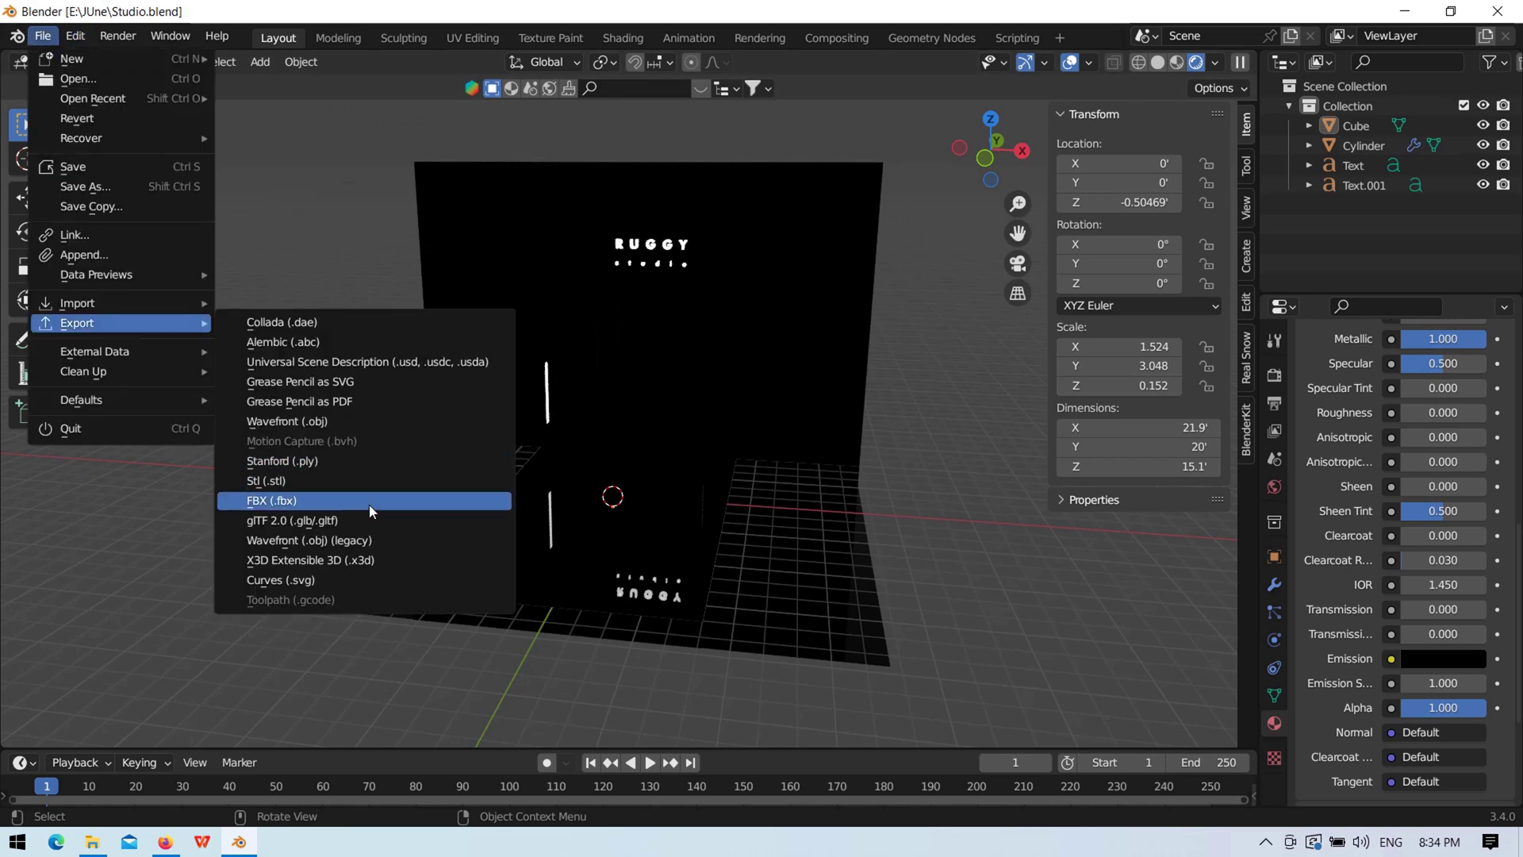
pyautogui.click(381, 542)
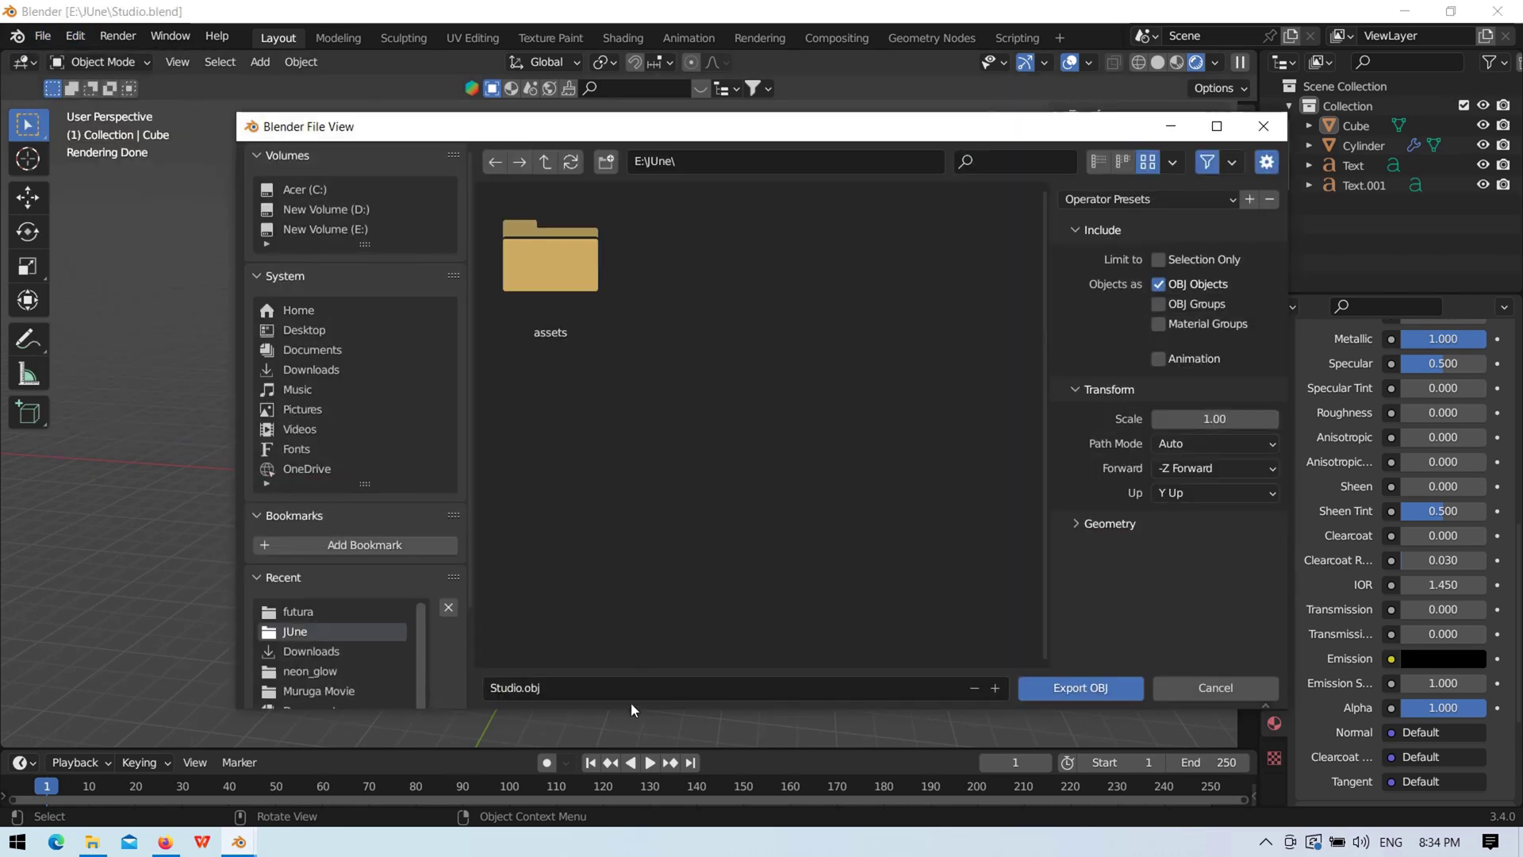
pyautogui.click(1066, 688)
pyautogui.click(1406, 10)
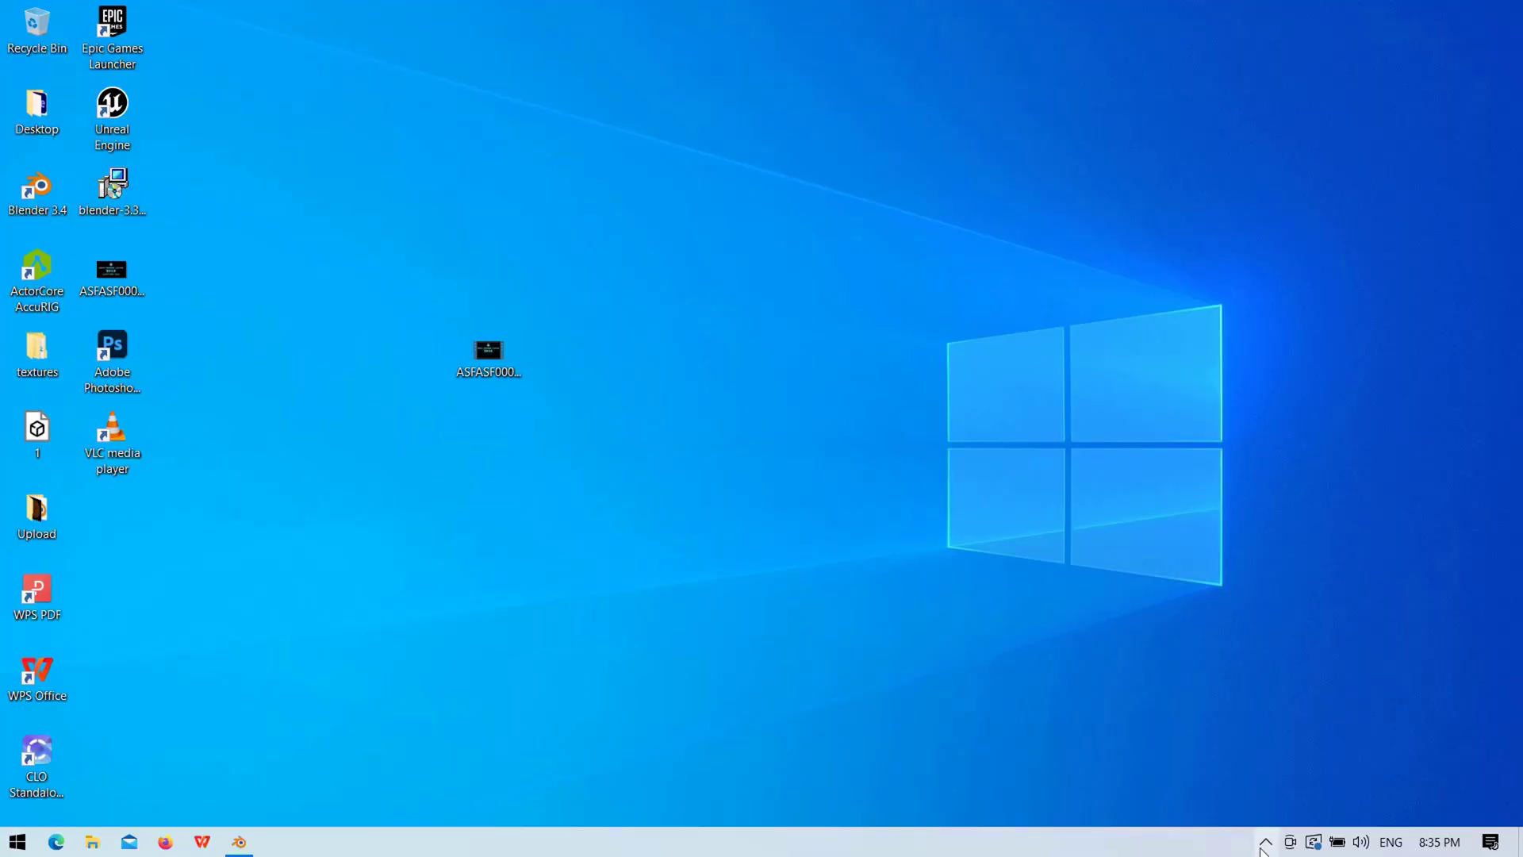
pyautogui.click(1266, 841)
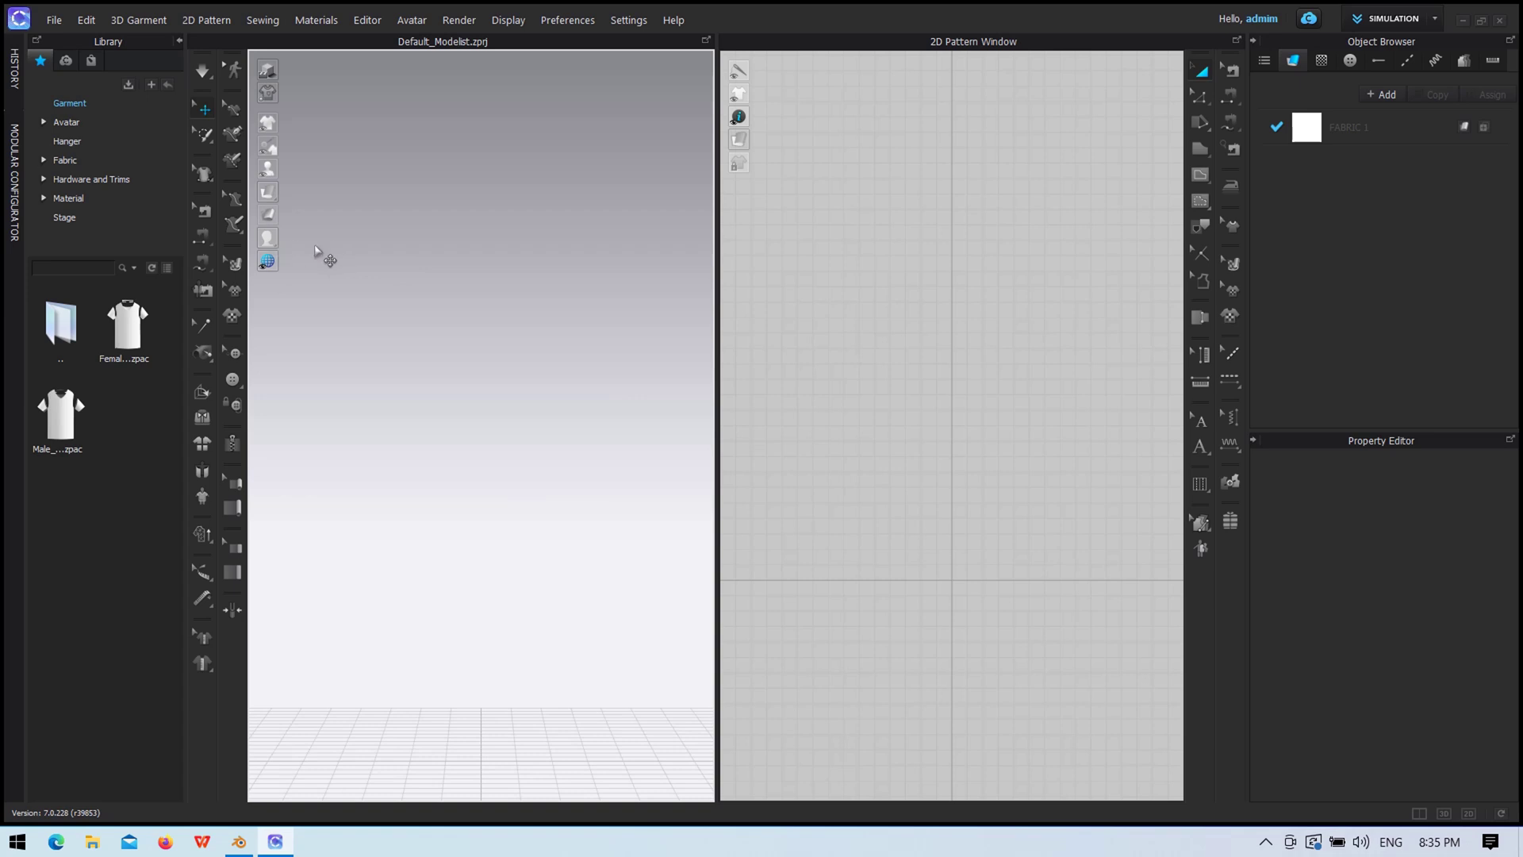
# Step: Load the female avatar from the library and start adding an OBJ file
pyautogui.click(66, 122)
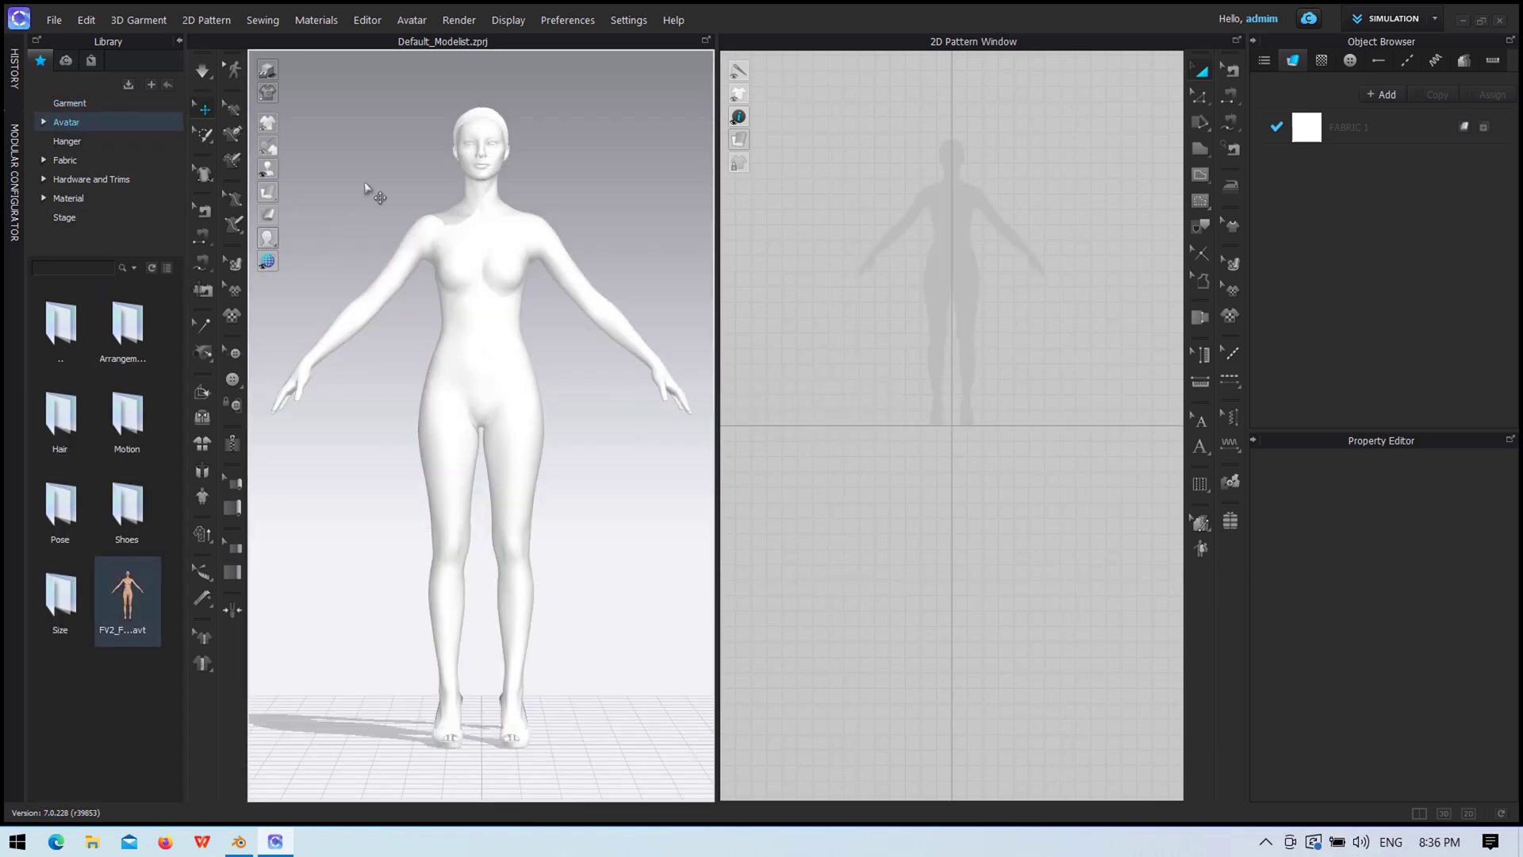
pyautogui.click(58, 22)
pyautogui.moveTo(76, 187)
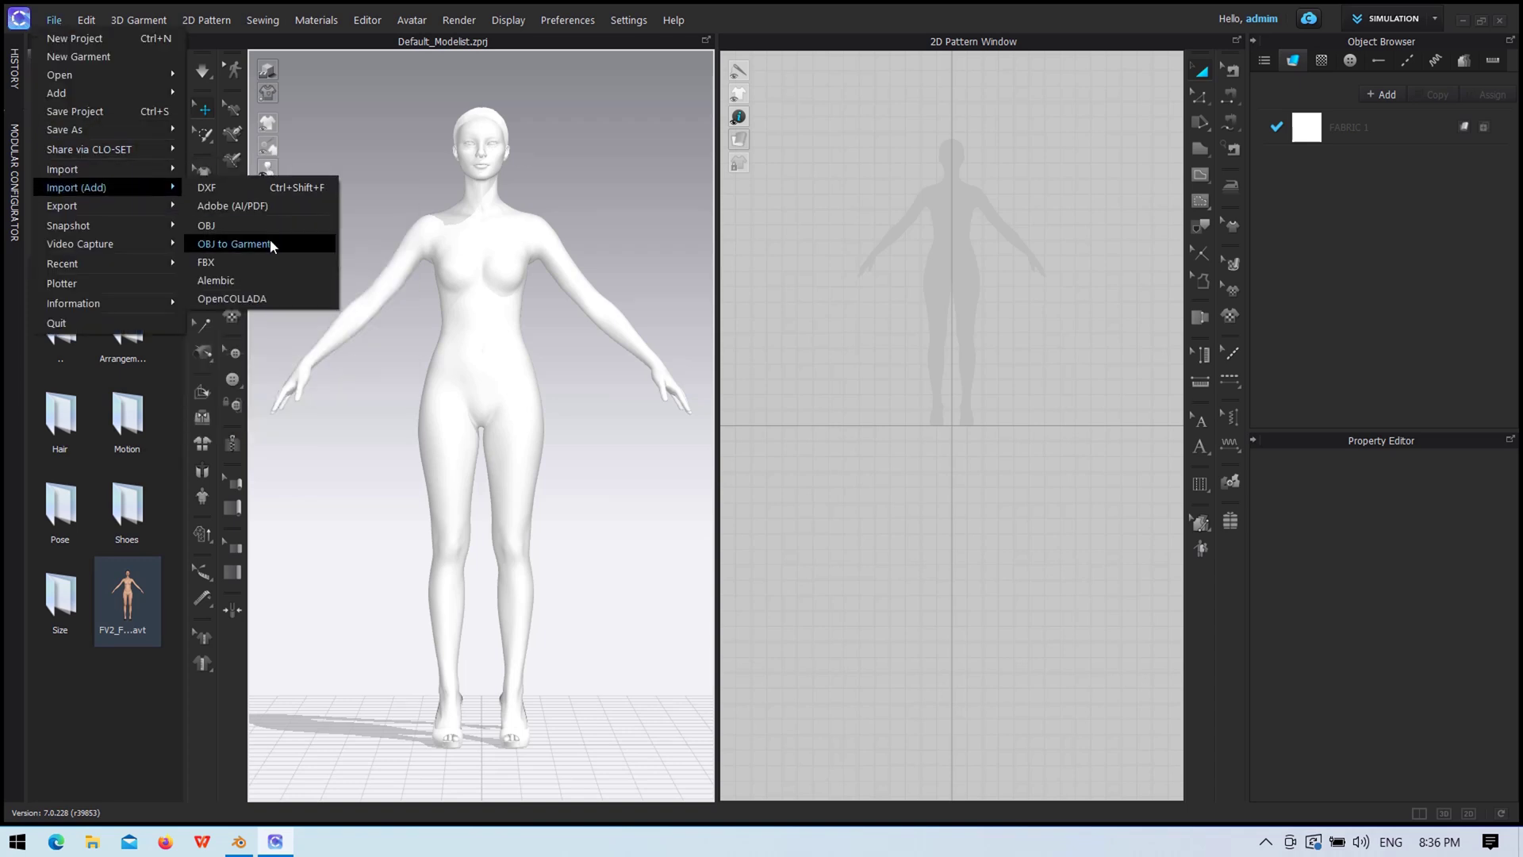
pyautogui.click(270, 240)
pyautogui.scroll(-3, 96, 298)
pyautogui.scroll(-2, 111, 325)
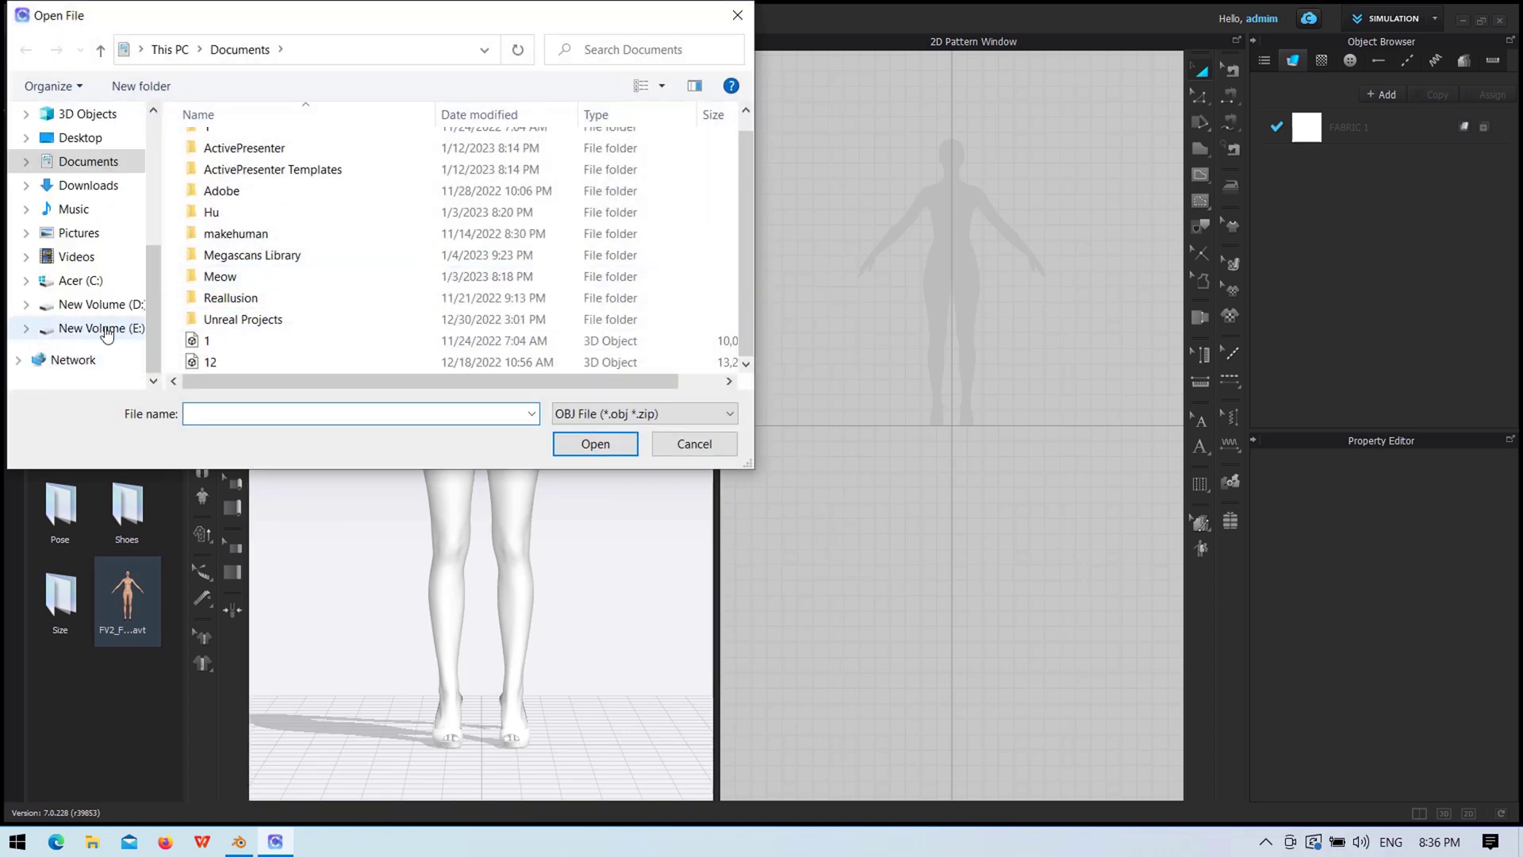
# Step: Browse drive E for Studio.obj and copy the JUne folder path from Blender's export dialog
pyautogui.click(102, 328)
pyautogui.scroll(-2, 268, 305)
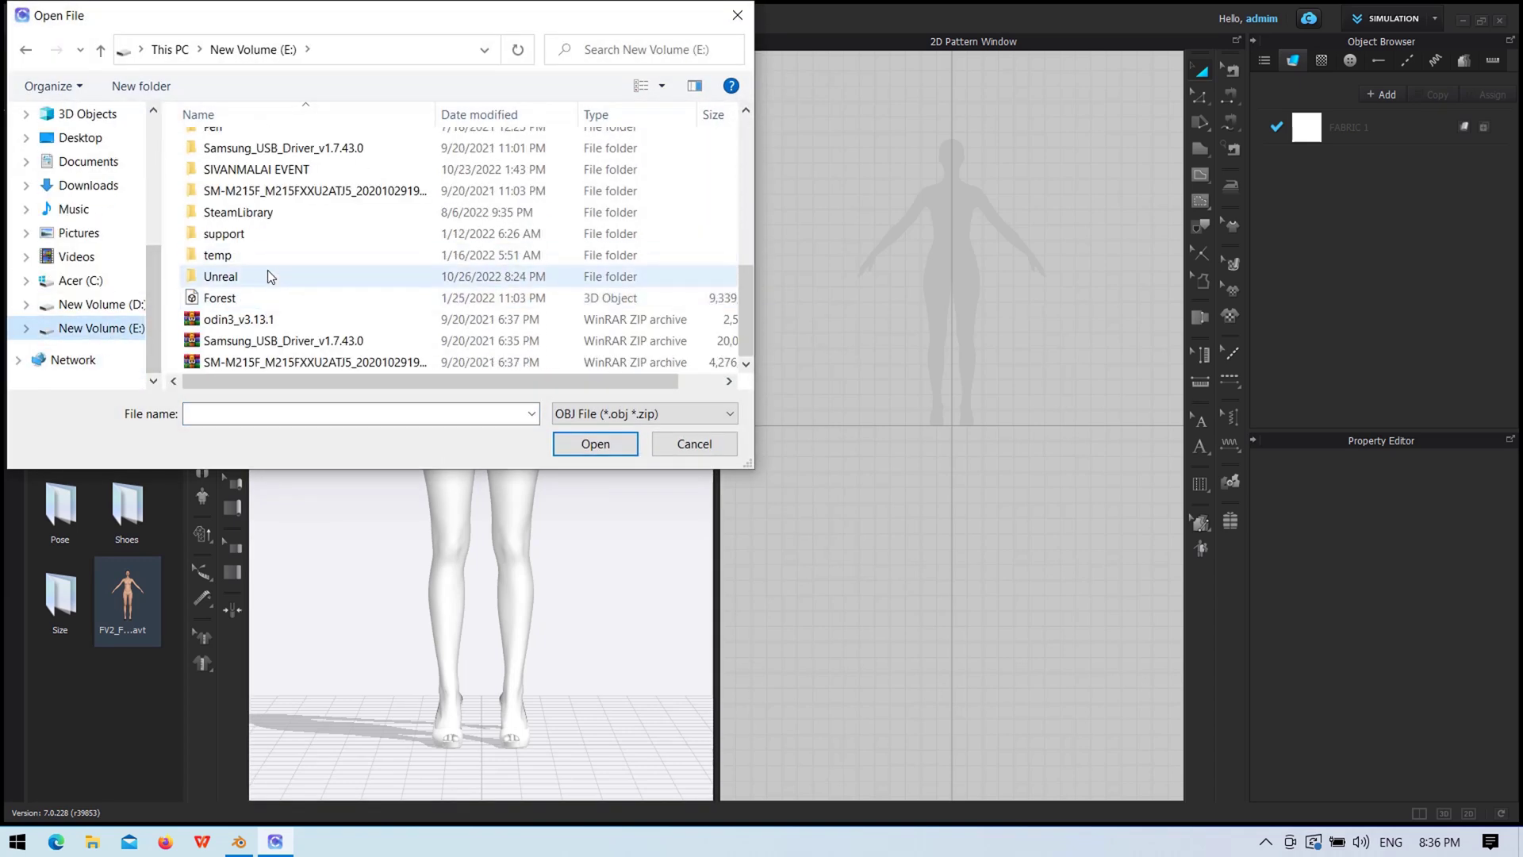
pyautogui.doubleClick(268, 272)
pyautogui.click(253, 49)
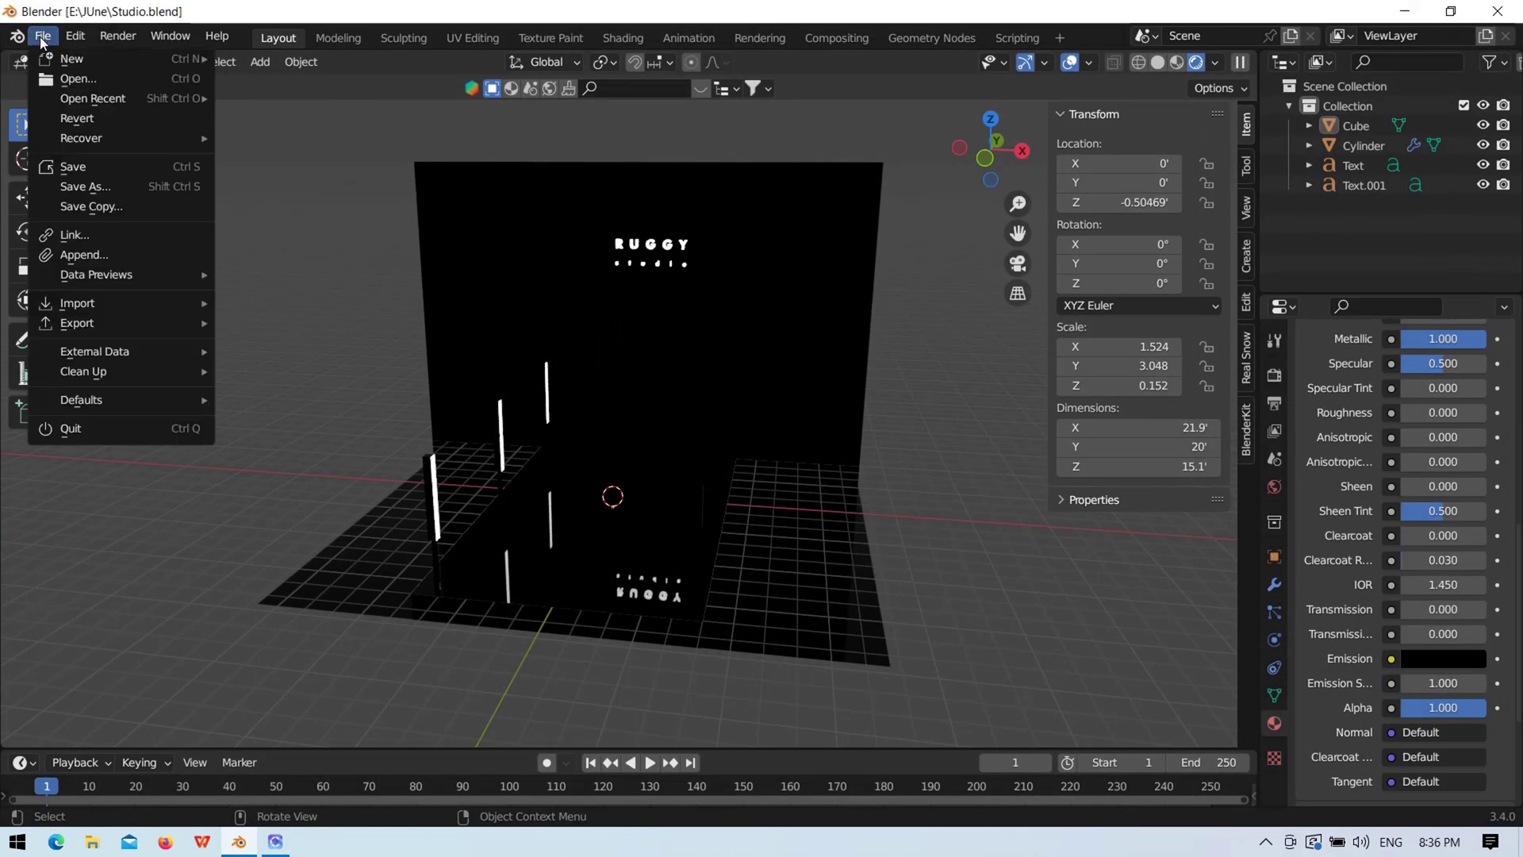
pyautogui.click(331, 543)
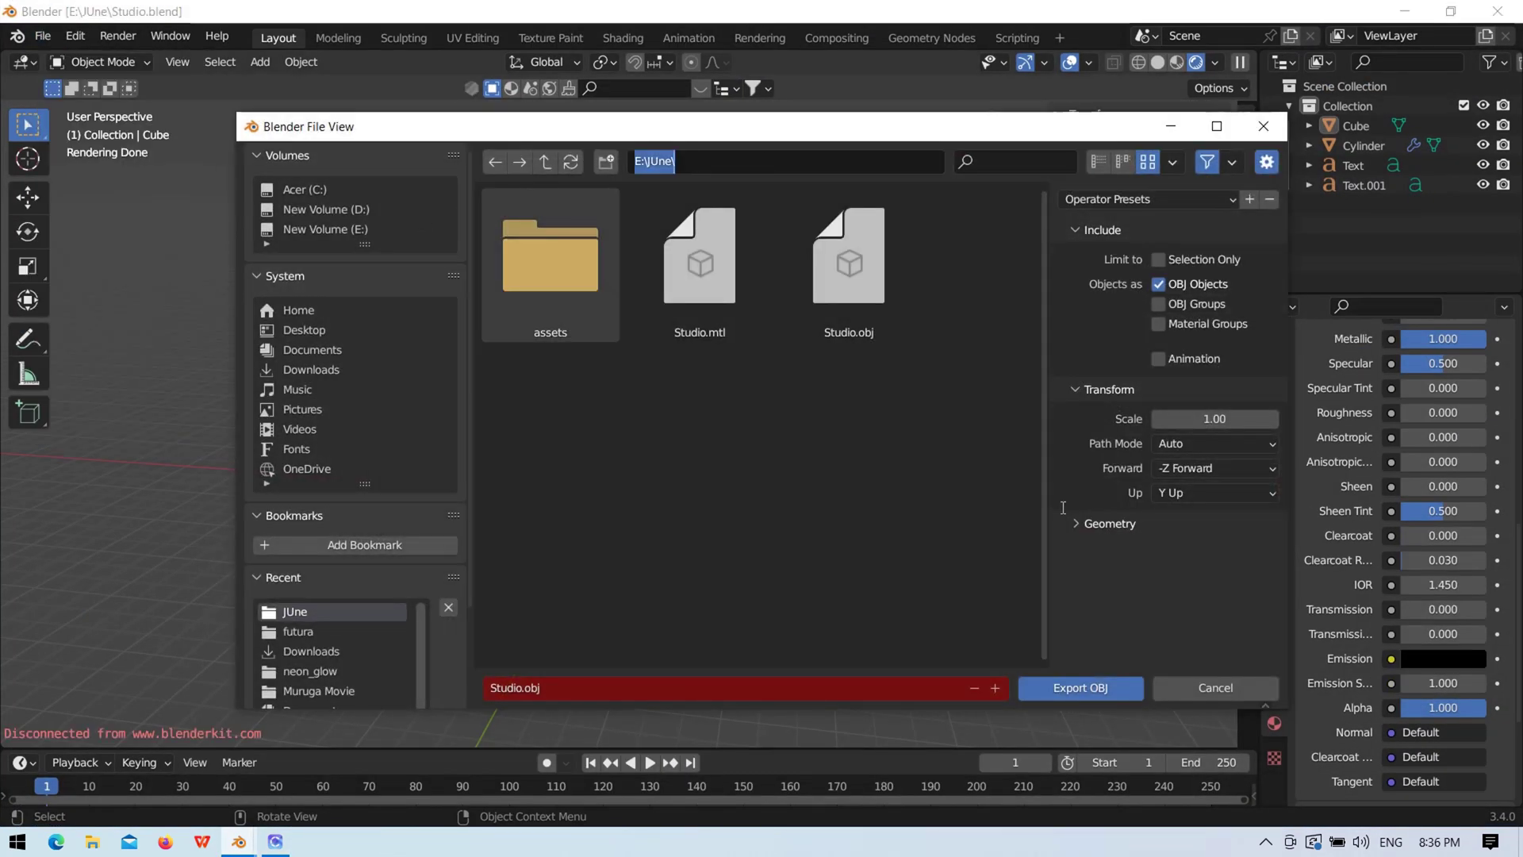
pyautogui.click(1215, 686)
# Step: Add Studio.obj from E:\JUne to the scene at 200% scale
pyautogui.write('E:\\JUne\\')
pyautogui.press('Return')
pyautogui.click(222, 167)
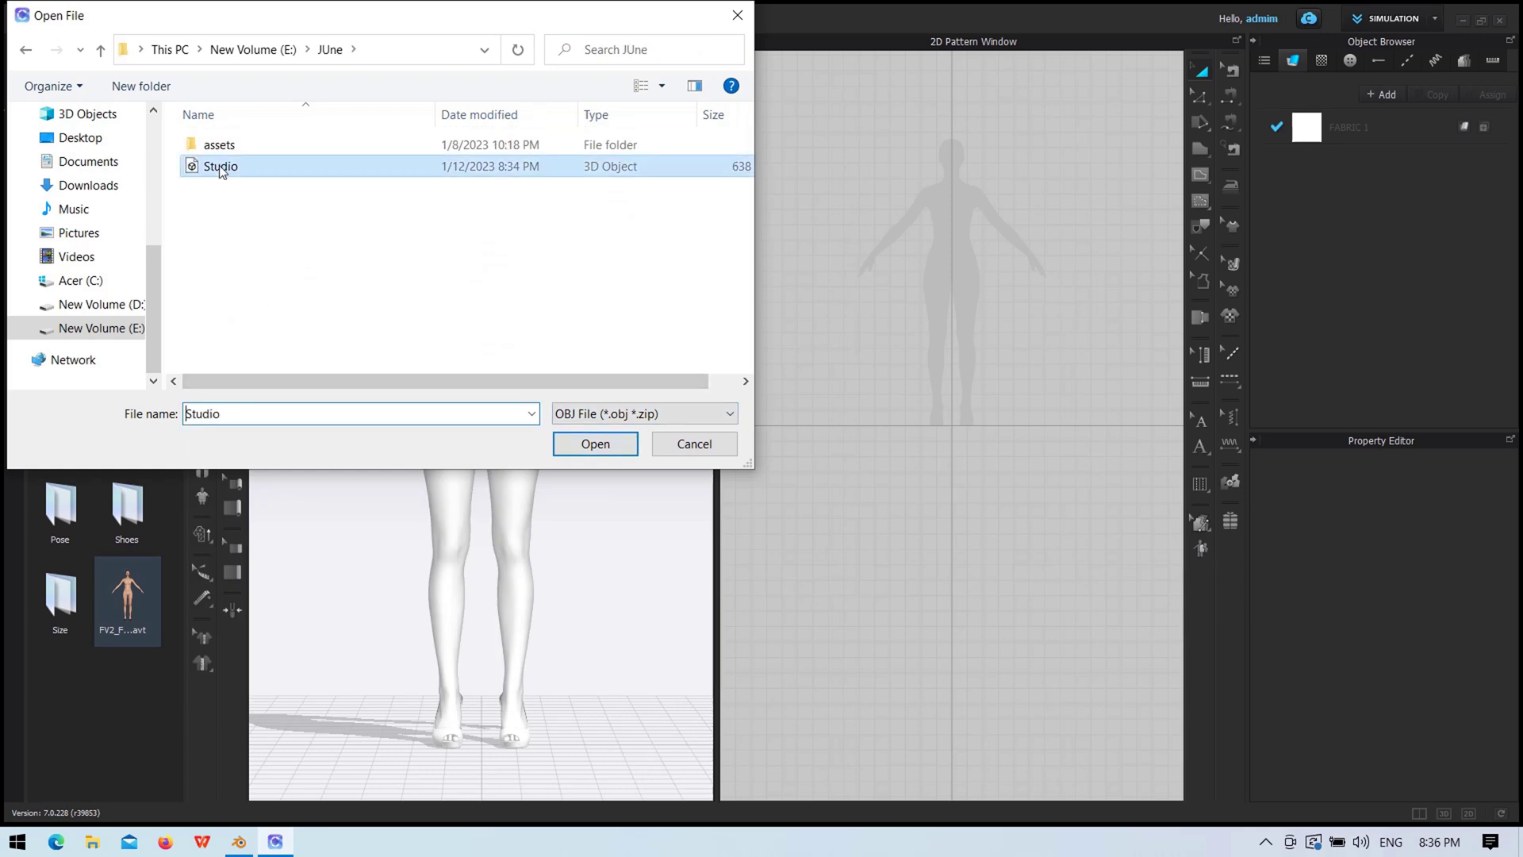
pyautogui.click(615, 446)
pyautogui.click(785, 338)
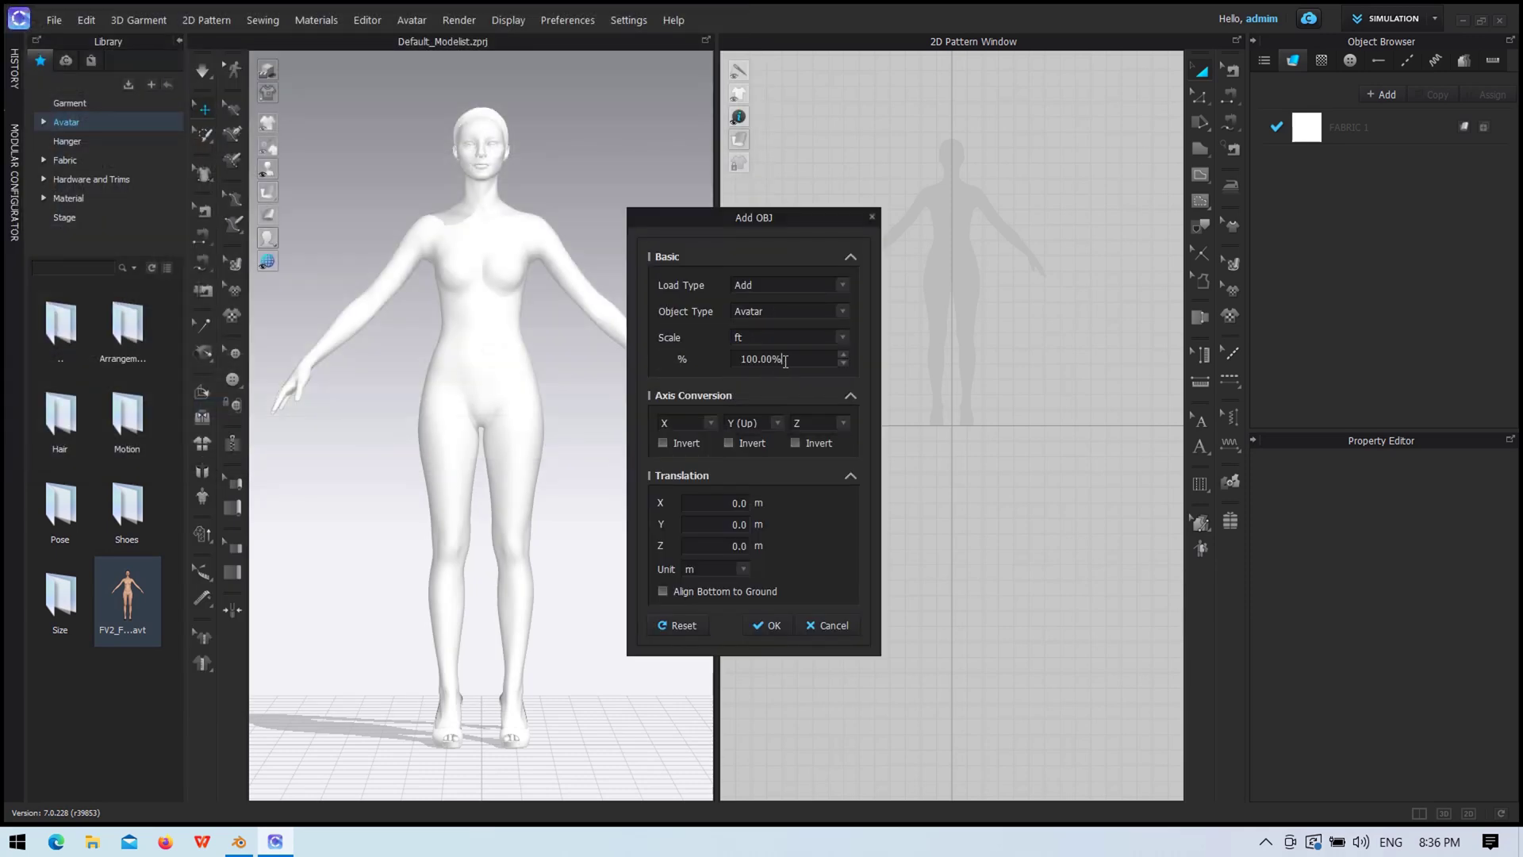
pyautogui.doubleClick(785, 361)
pyautogui.write('200')
pyautogui.press('Return')
pyautogui.click(768, 624)
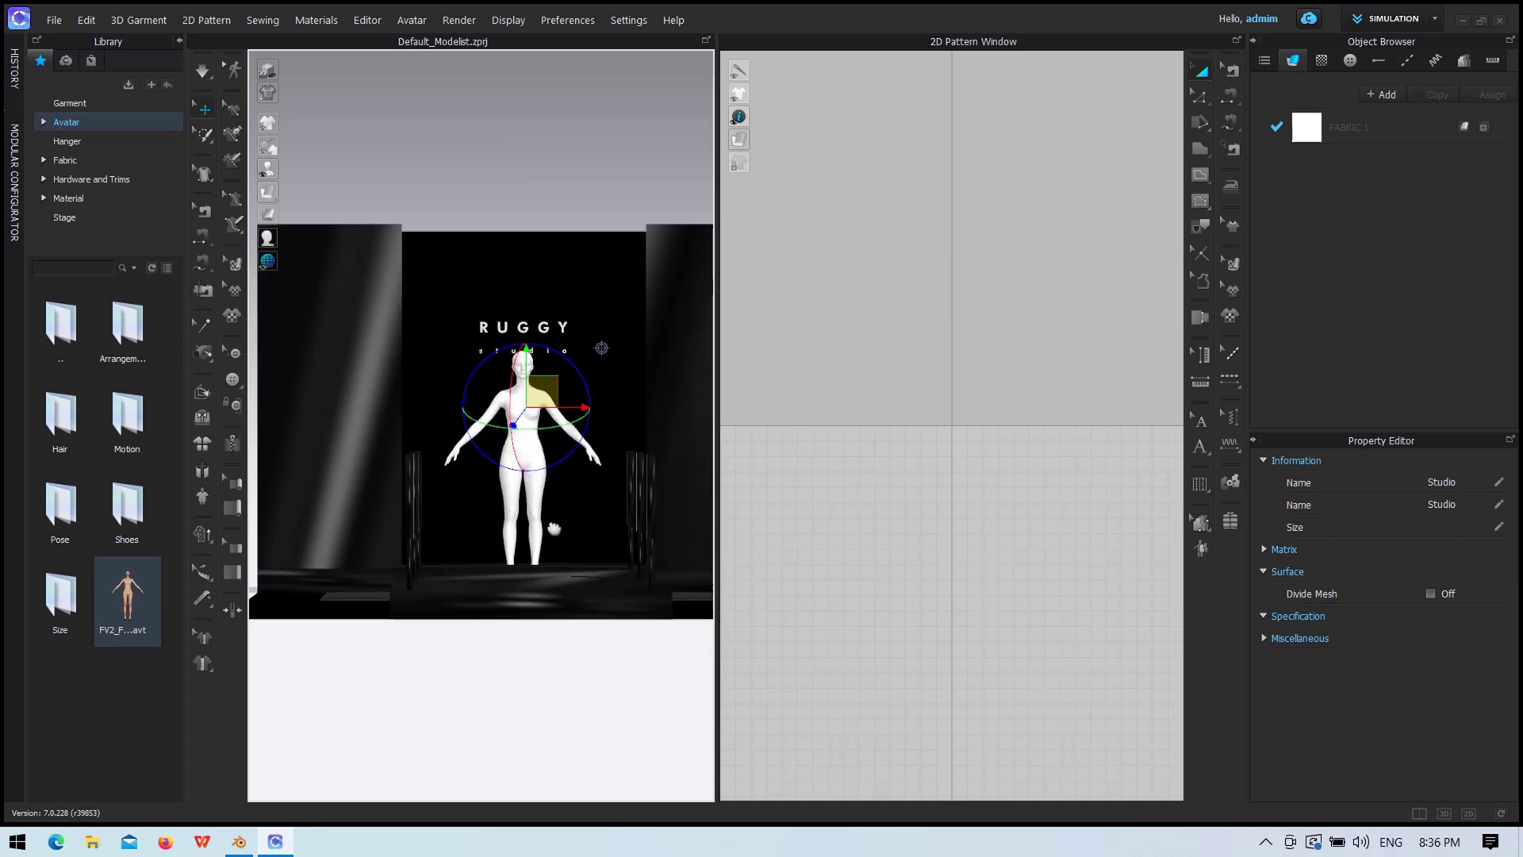
# Step: Delete the old stage mesh and bring up the OBJ import picker
pyautogui.click(536, 545)
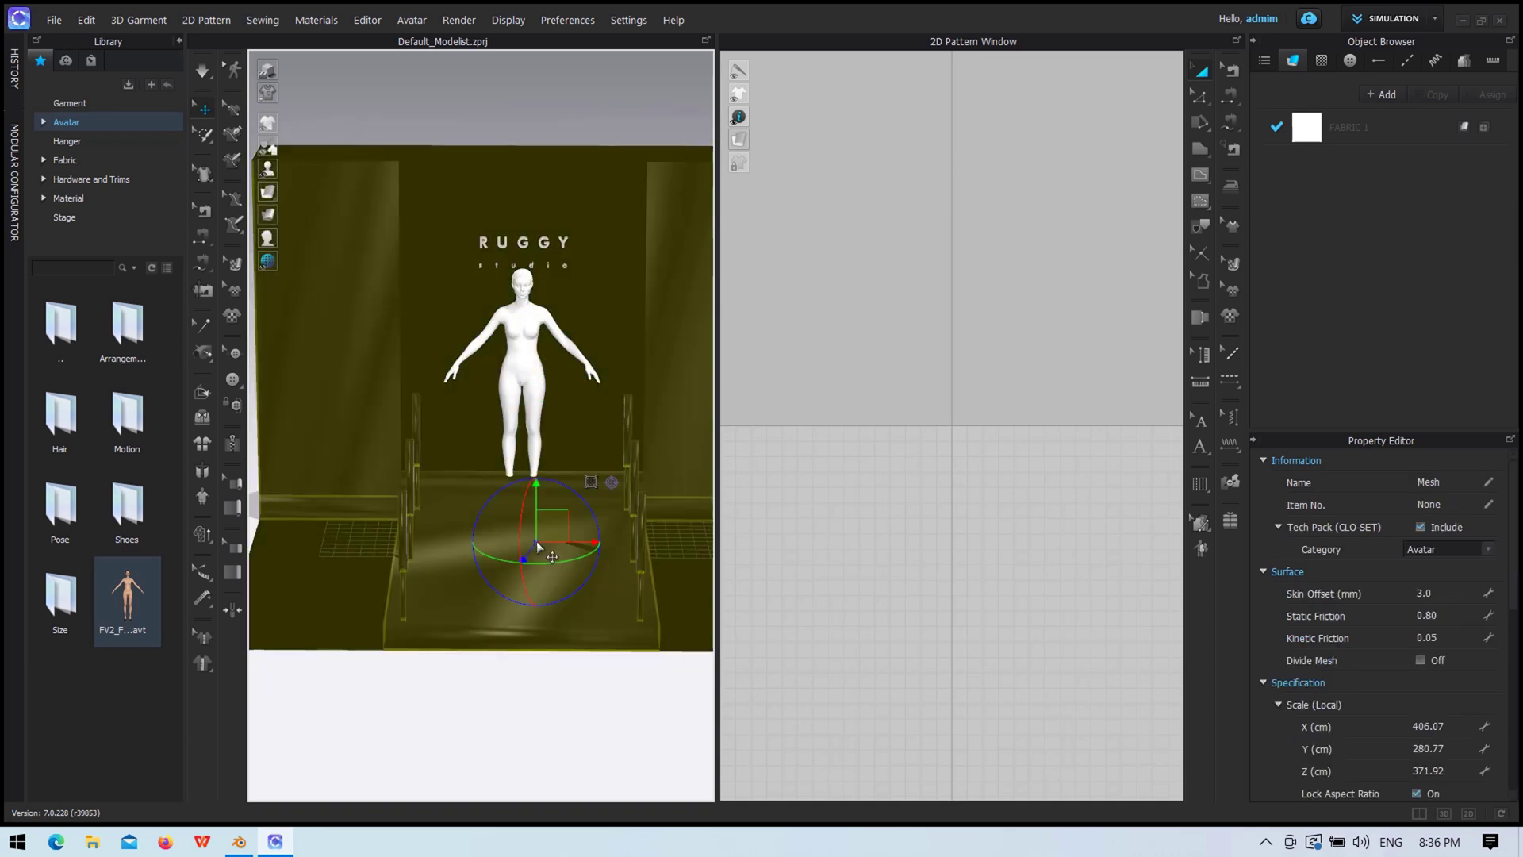
pyautogui.press('Delete')
pyautogui.click(54, 20)
# Step: Import Studio.obj as the black RUGGY stage around the avatar
pyautogui.click(250, 230)
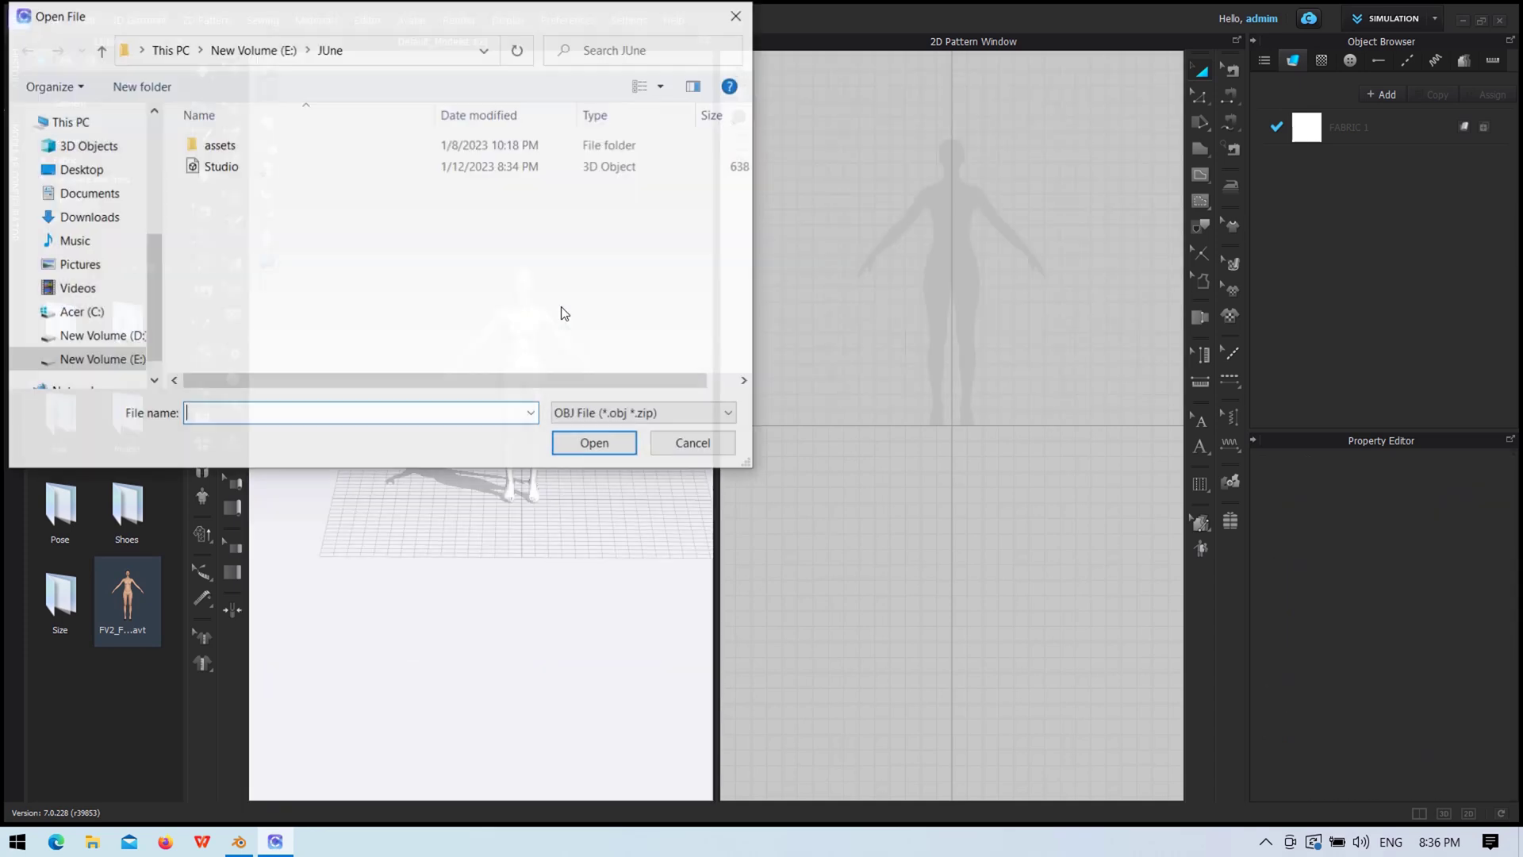
pyautogui.doubleClick(220, 166)
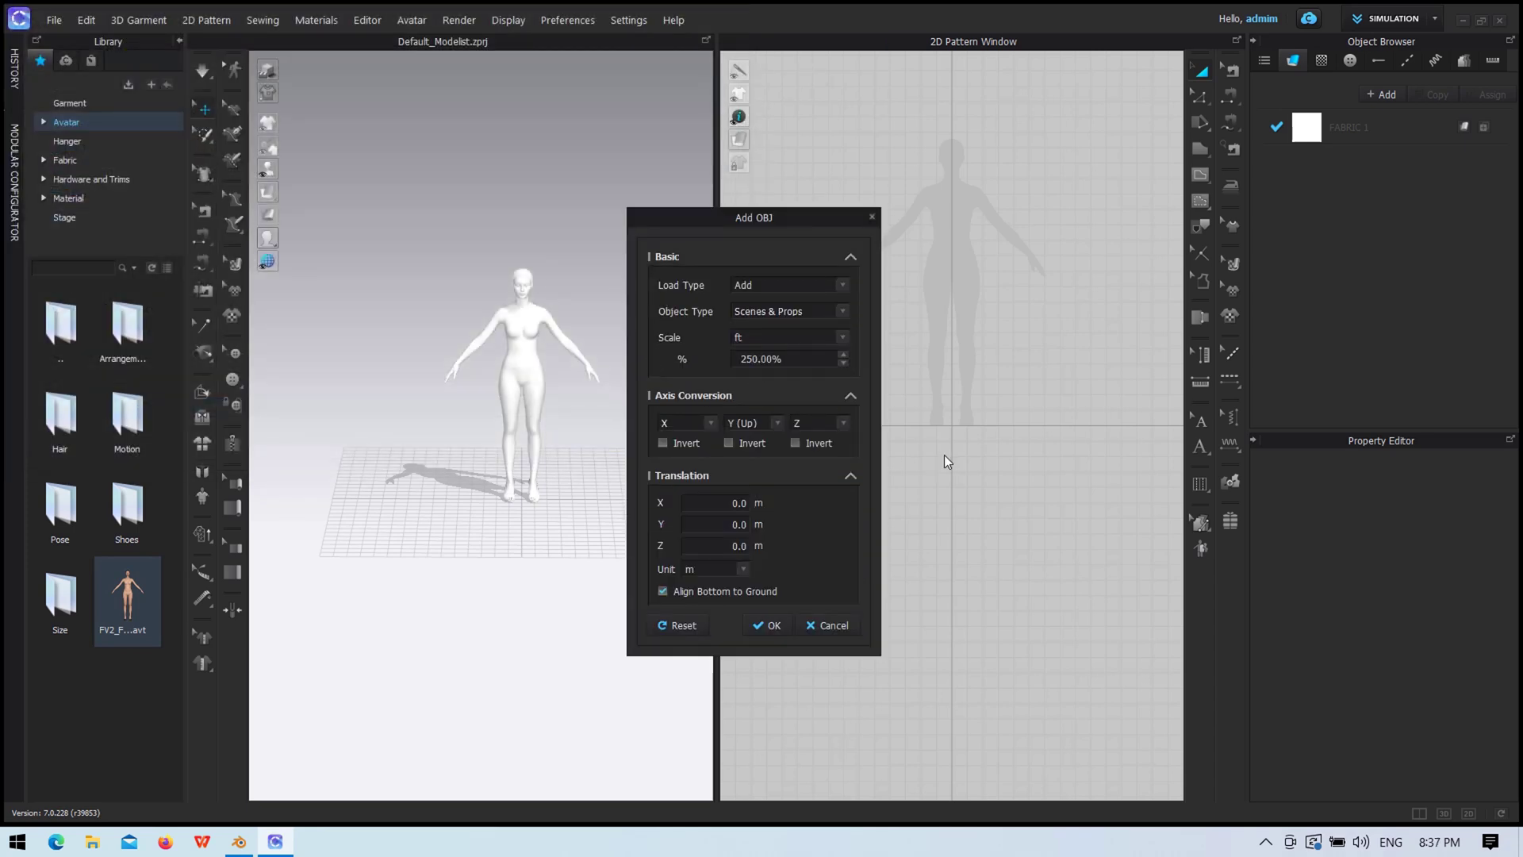
pyautogui.click(773, 625)
pyautogui.scroll(3, 507, 566)
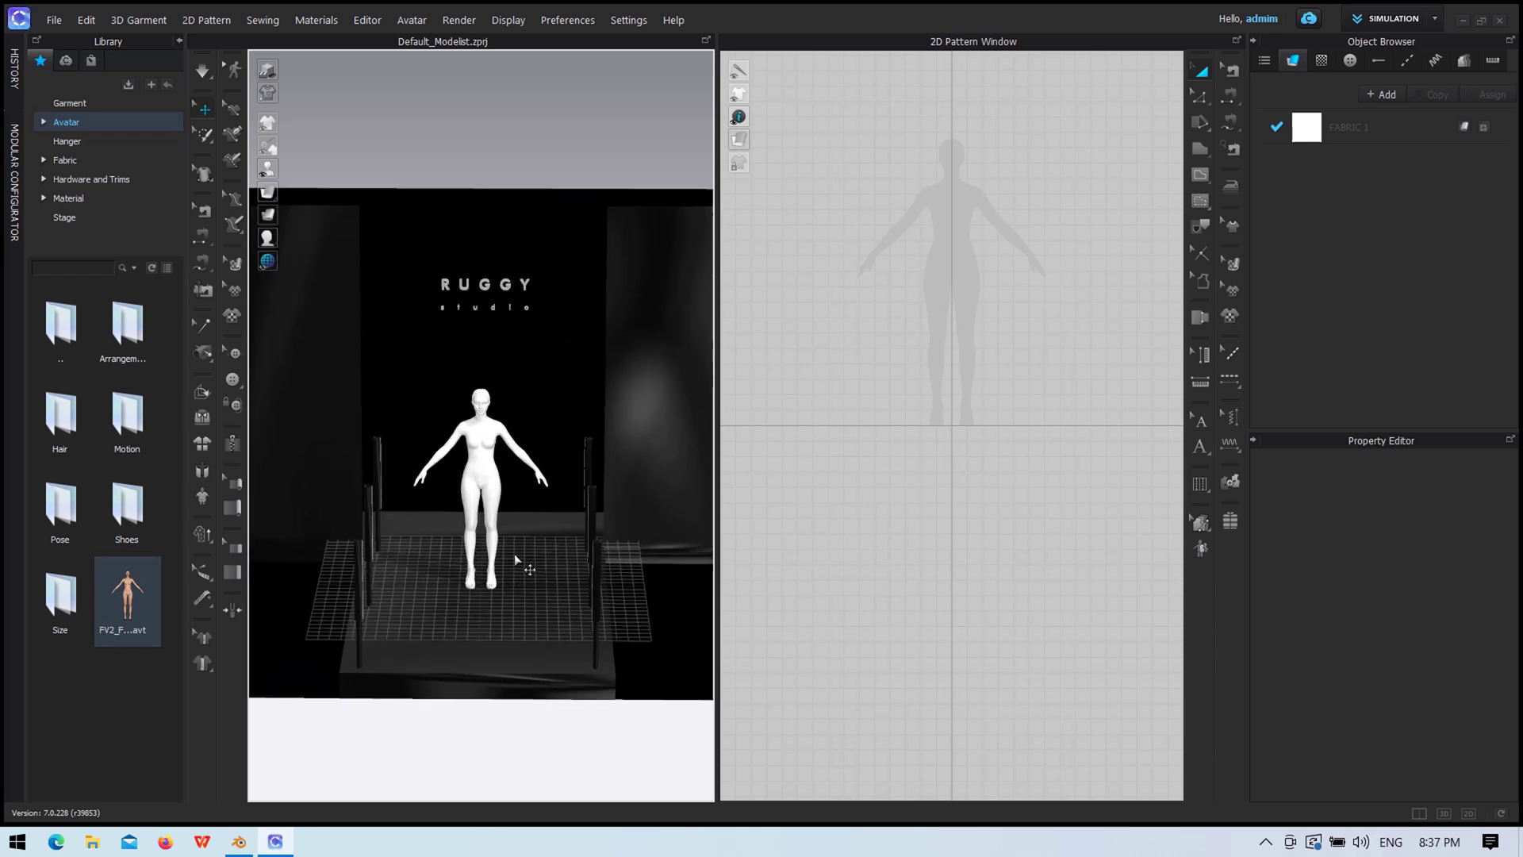
pyautogui.moveTo(507, 567)
pyautogui.mouseDown(button='right')
pyautogui.moveTo(500, 498)
pyautogui.moveTo(480, 494)
pyautogui.mouseUp(button='right')
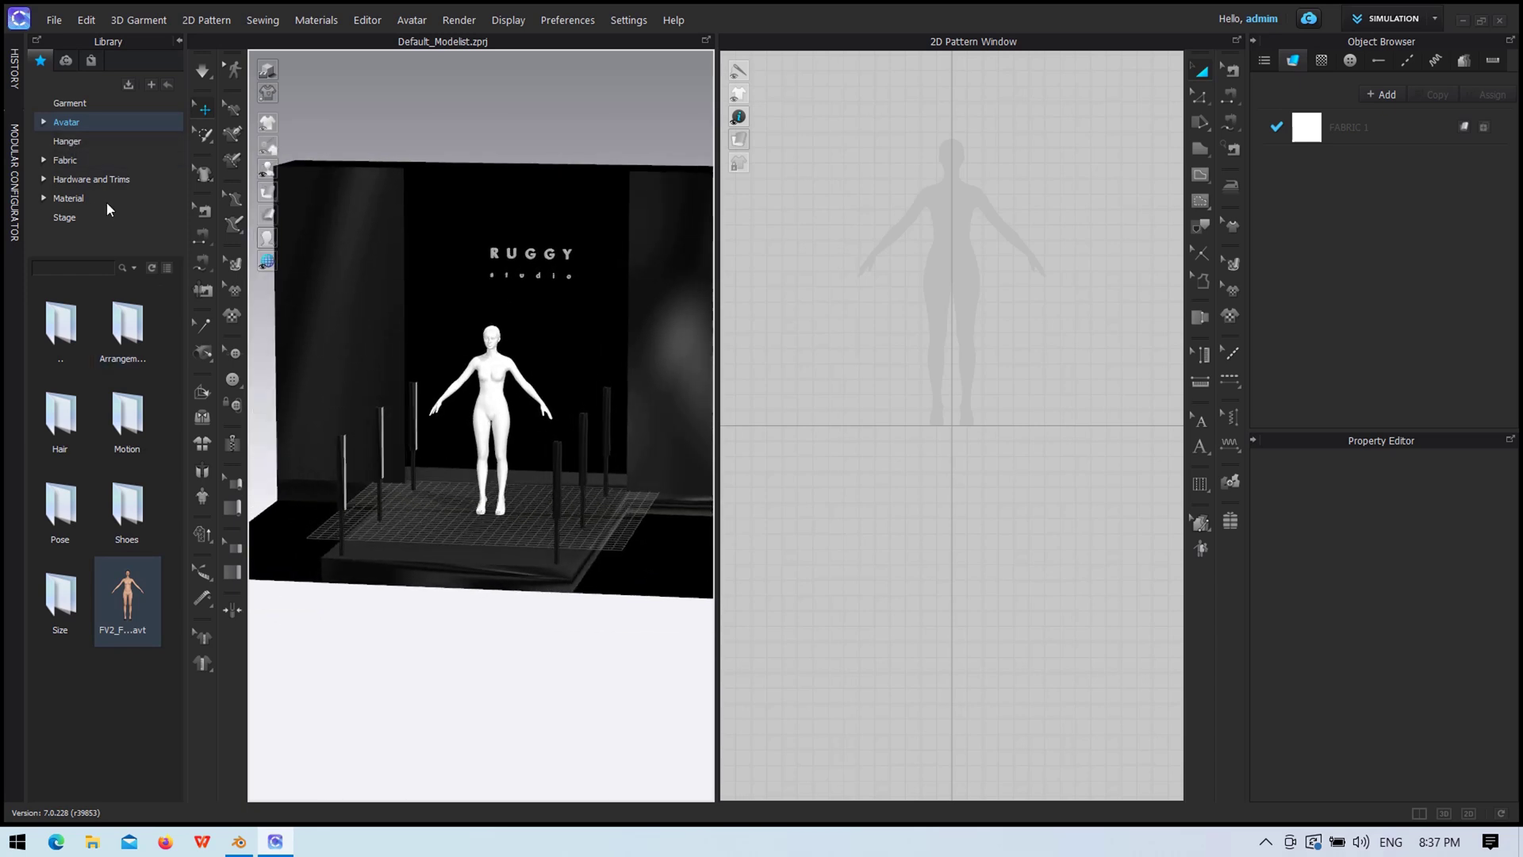
# Step: Load the Female T-shirt garment and save the project as Ss on the Desktop
pyautogui.click(70, 104)
pyautogui.doubleClick(127, 325)
pyautogui.click(710, 474)
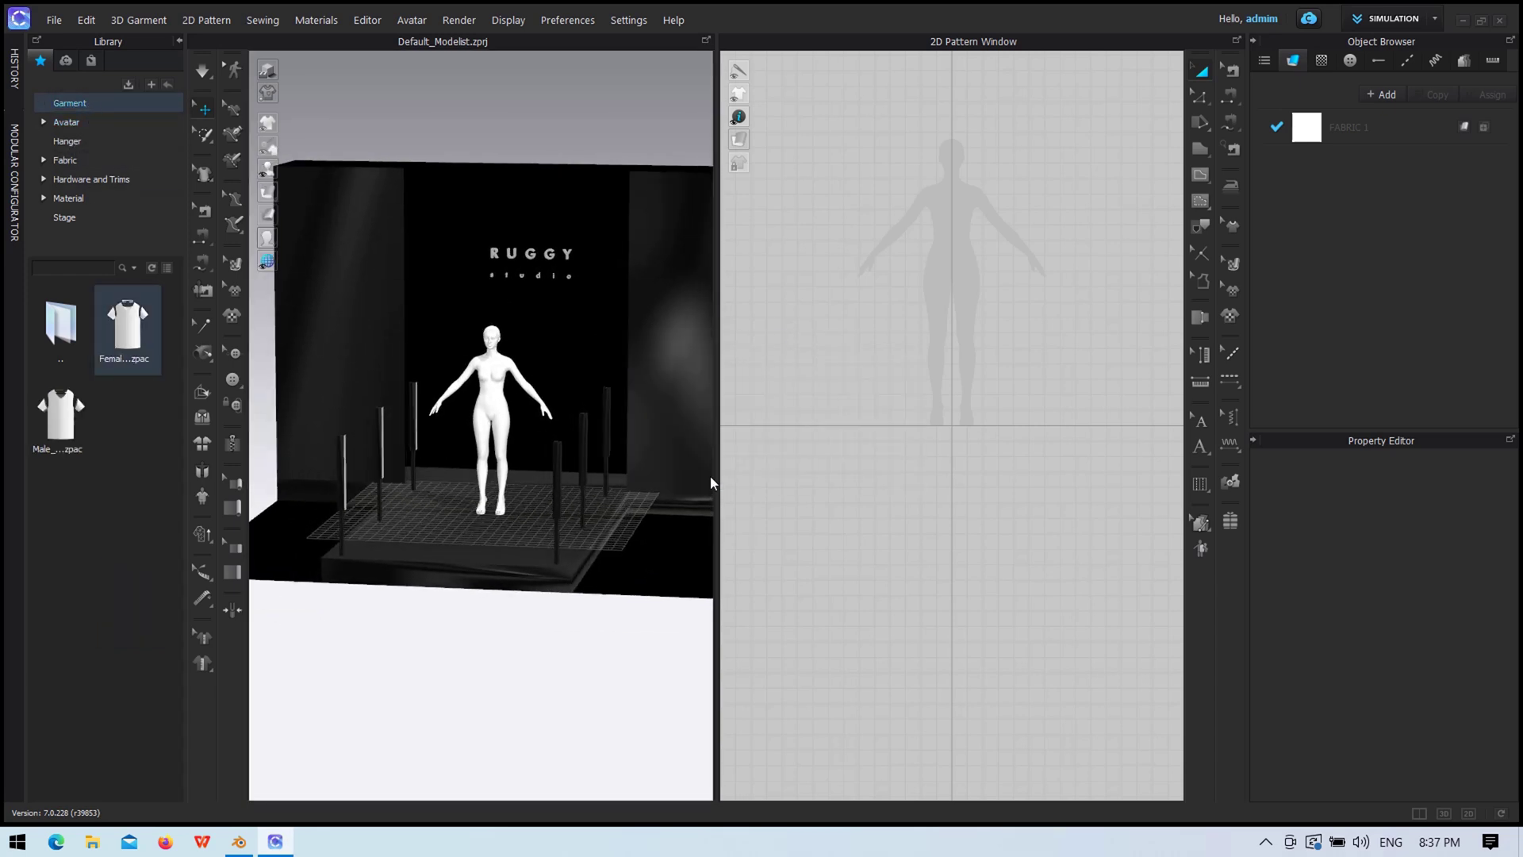
pyautogui.write('S')
pyautogui.press('Return')
pyautogui.click(931, 449)
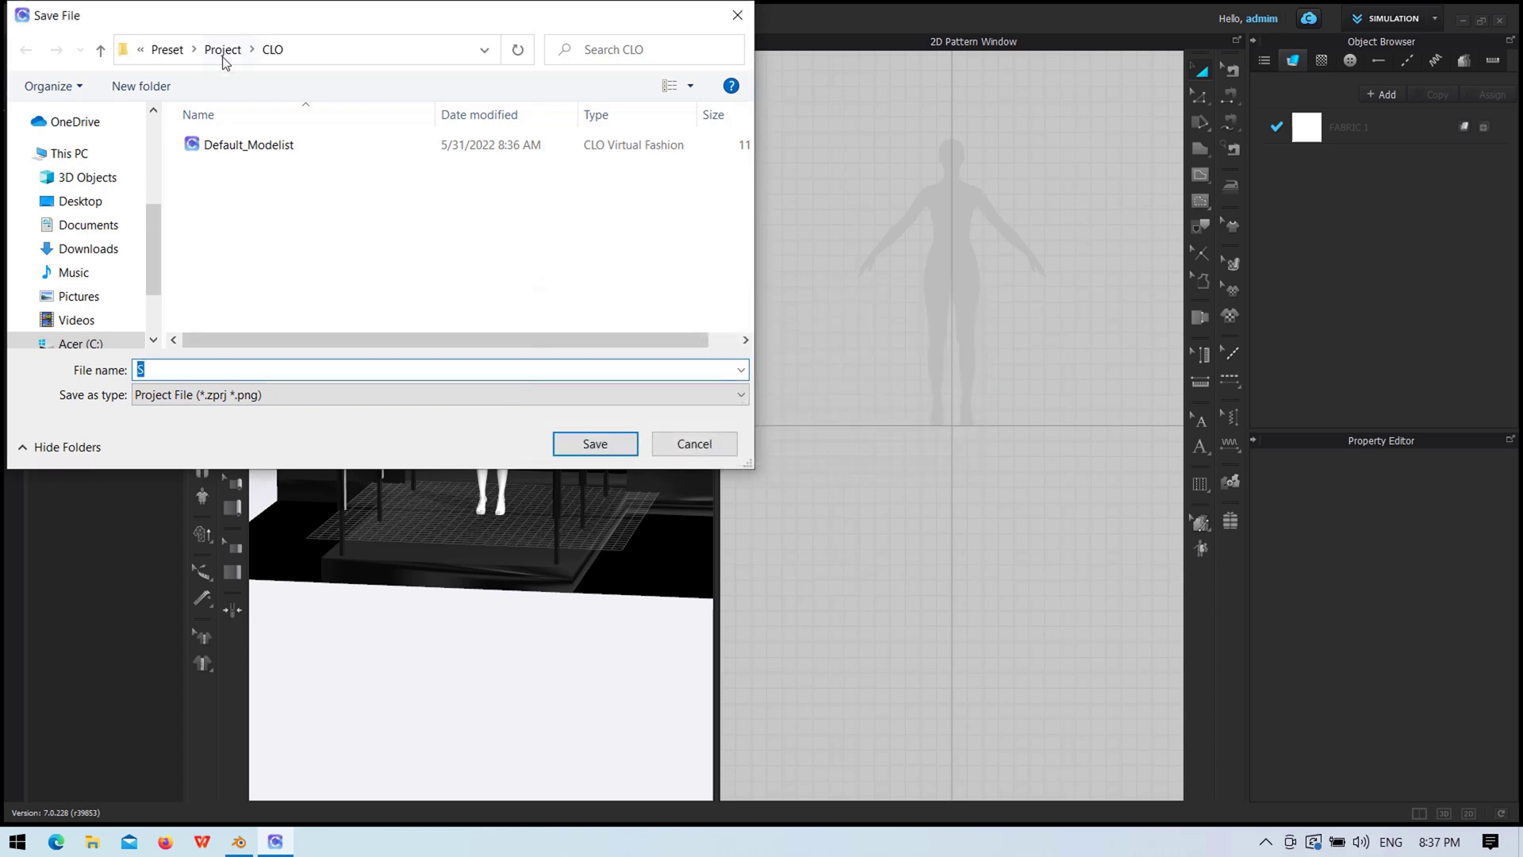
pyautogui.click(302, 370)
pyautogui.write('s')
pyautogui.click(603, 443)
pyautogui.press('Return')
pyautogui.click(79, 200)
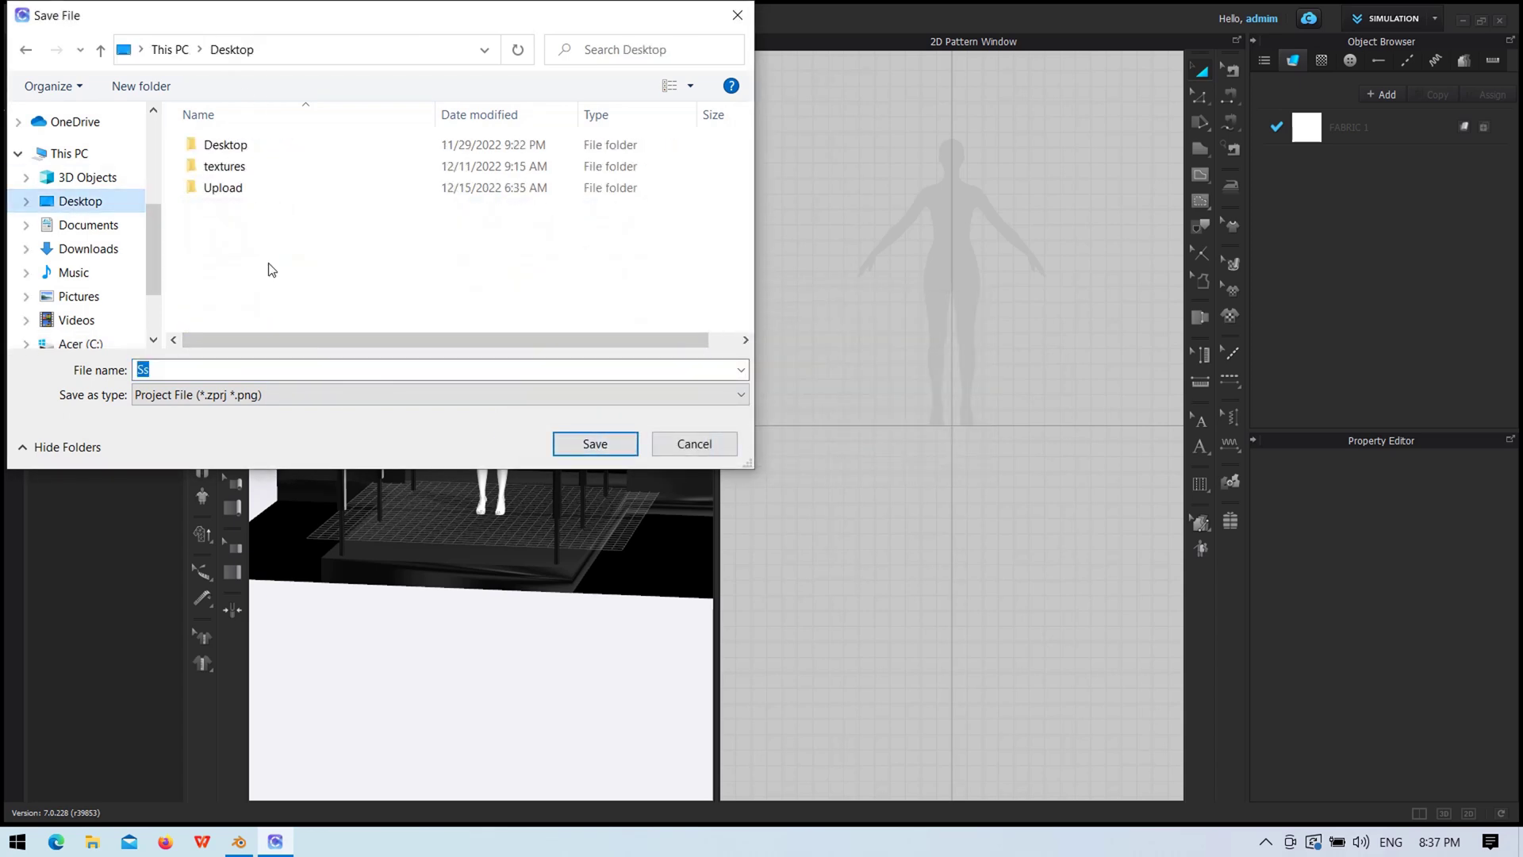
pyautogui.click(596, 444)
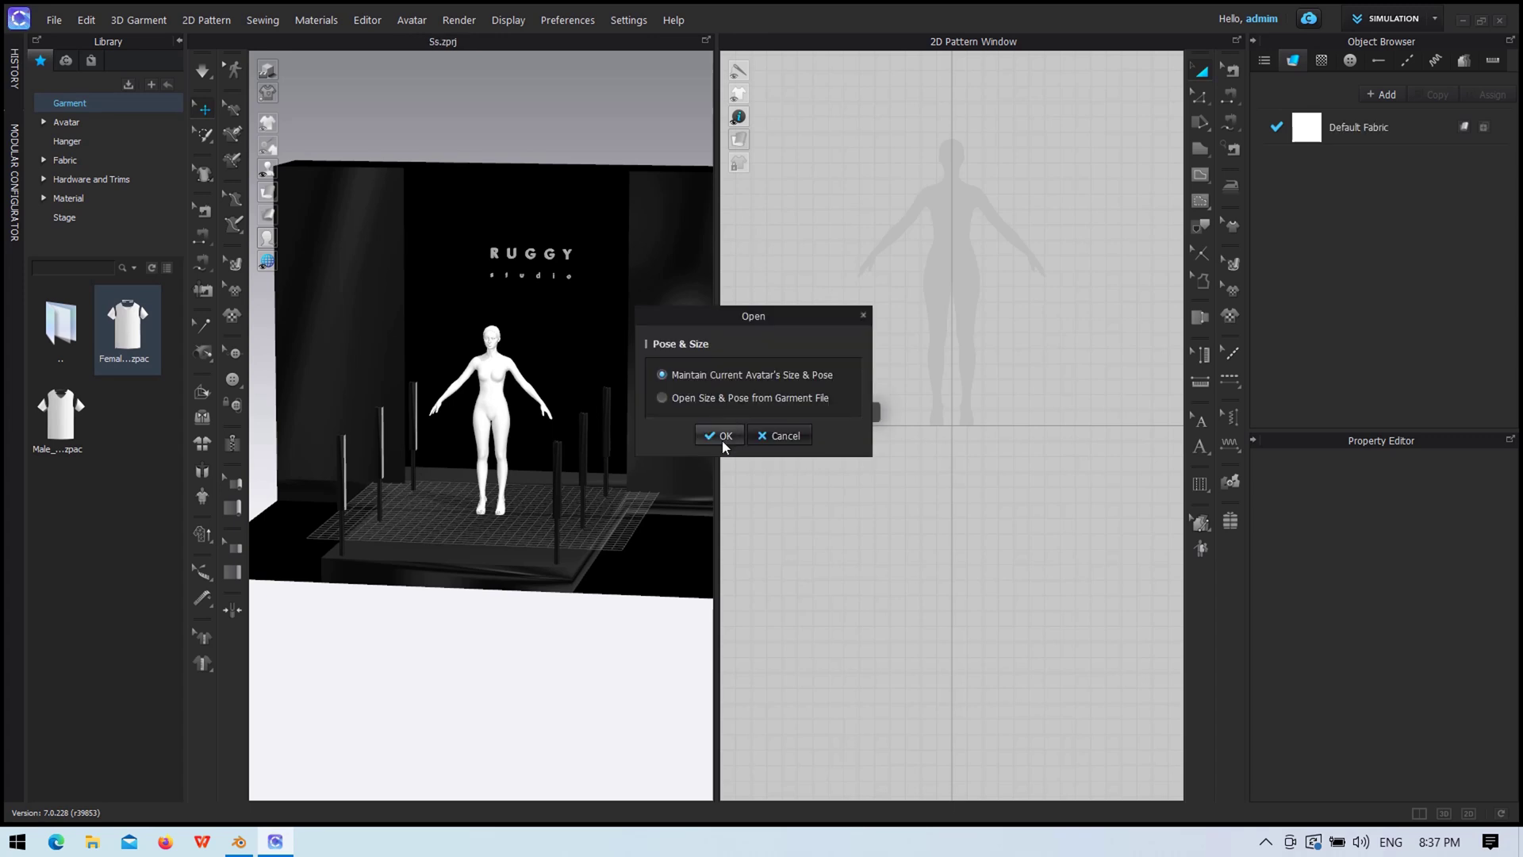
# Step: Keep the avatar's current size and pose so it wears the female T-shirt
pyautogui.click(721, 436)
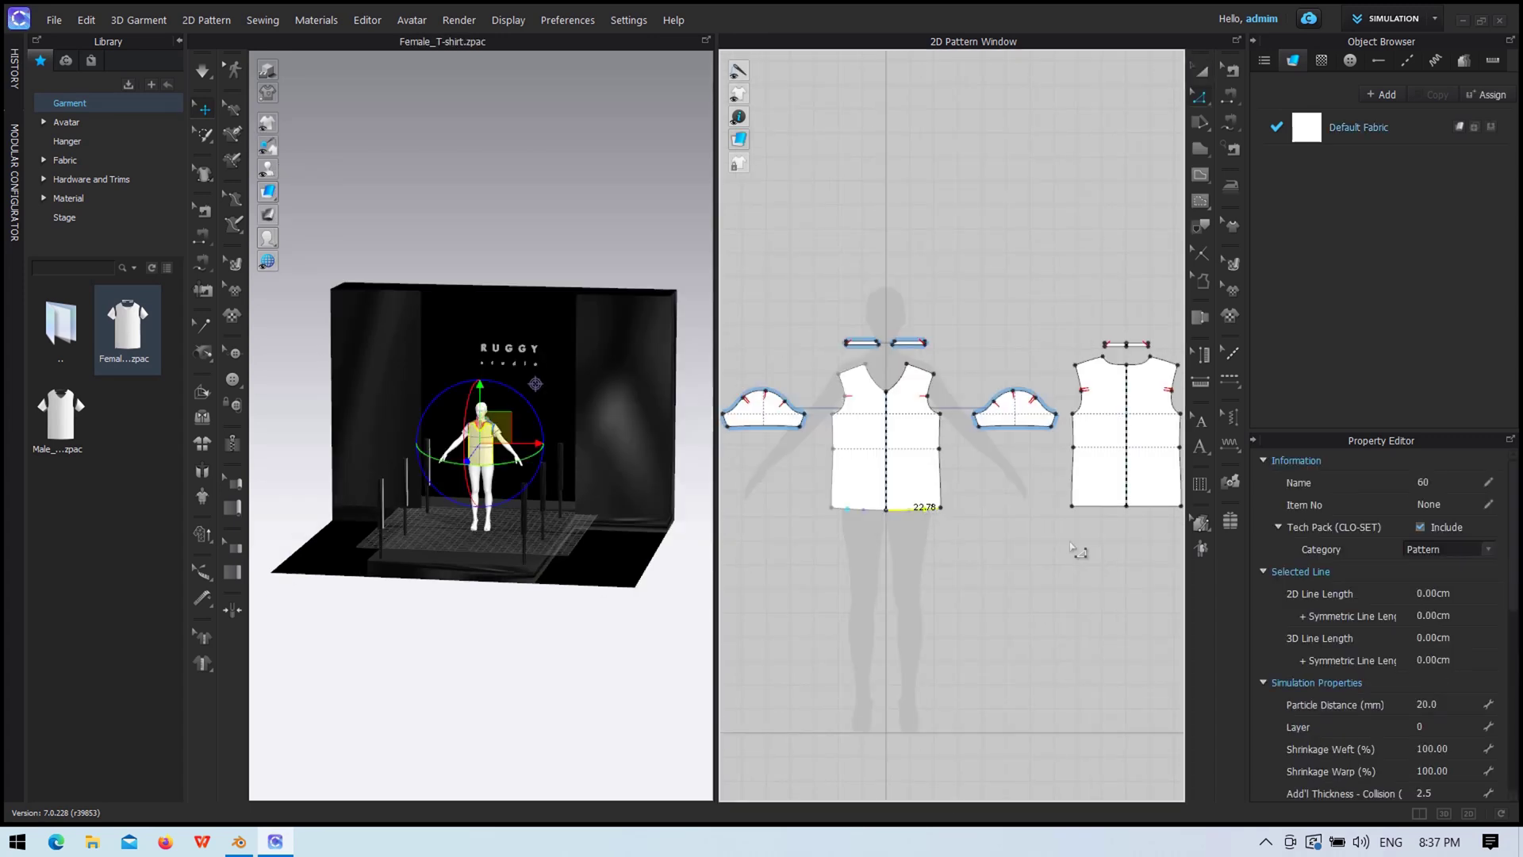
pyautogui.scroll(5, 944, 516)
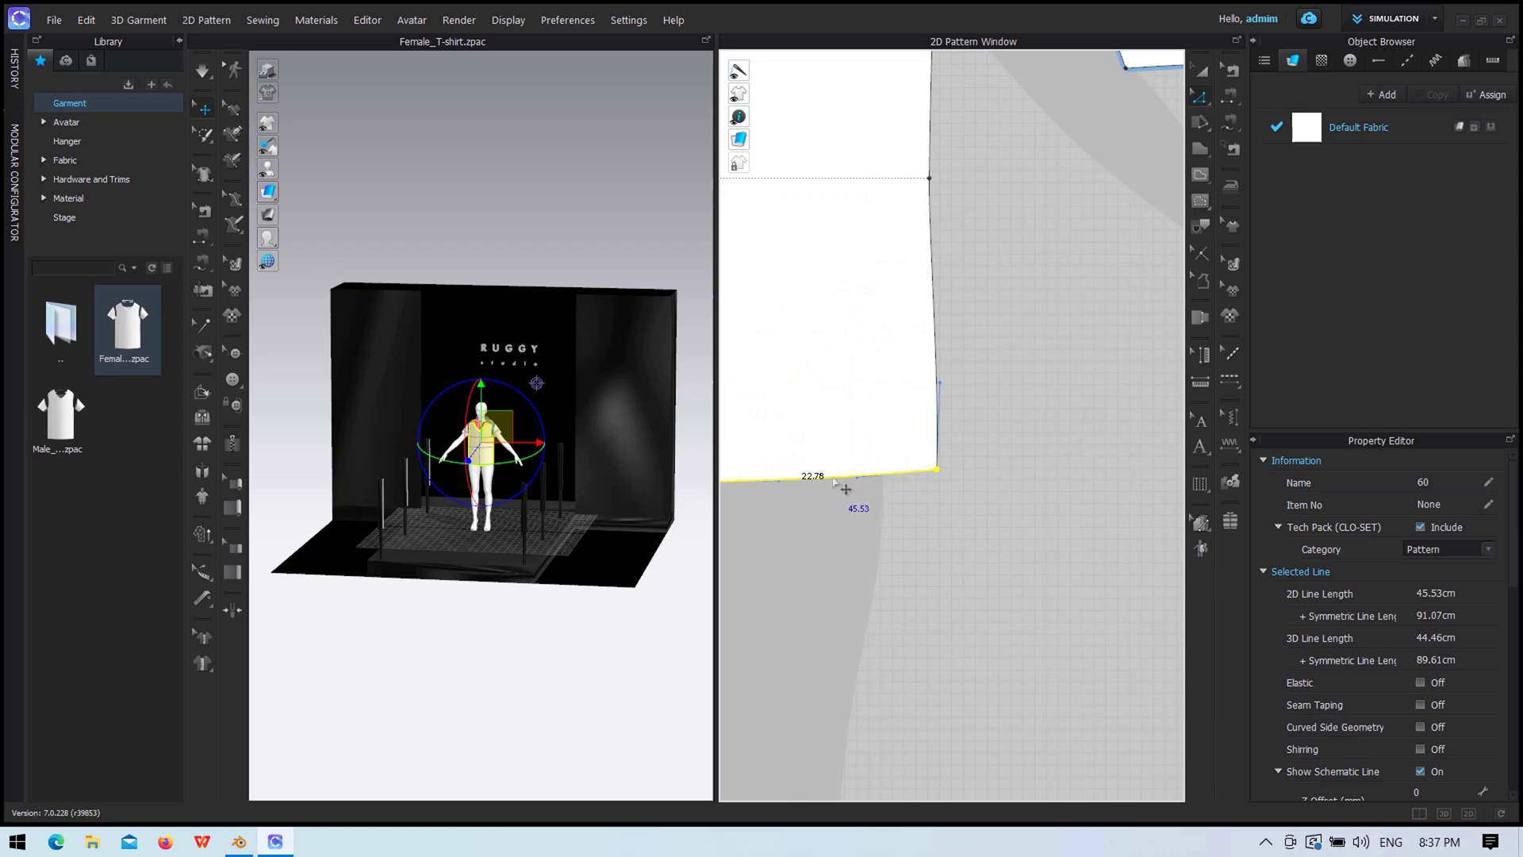
pyautogui.scroll(-3, 841, 485)
pyautogui.scroll(-3, 900, 554)
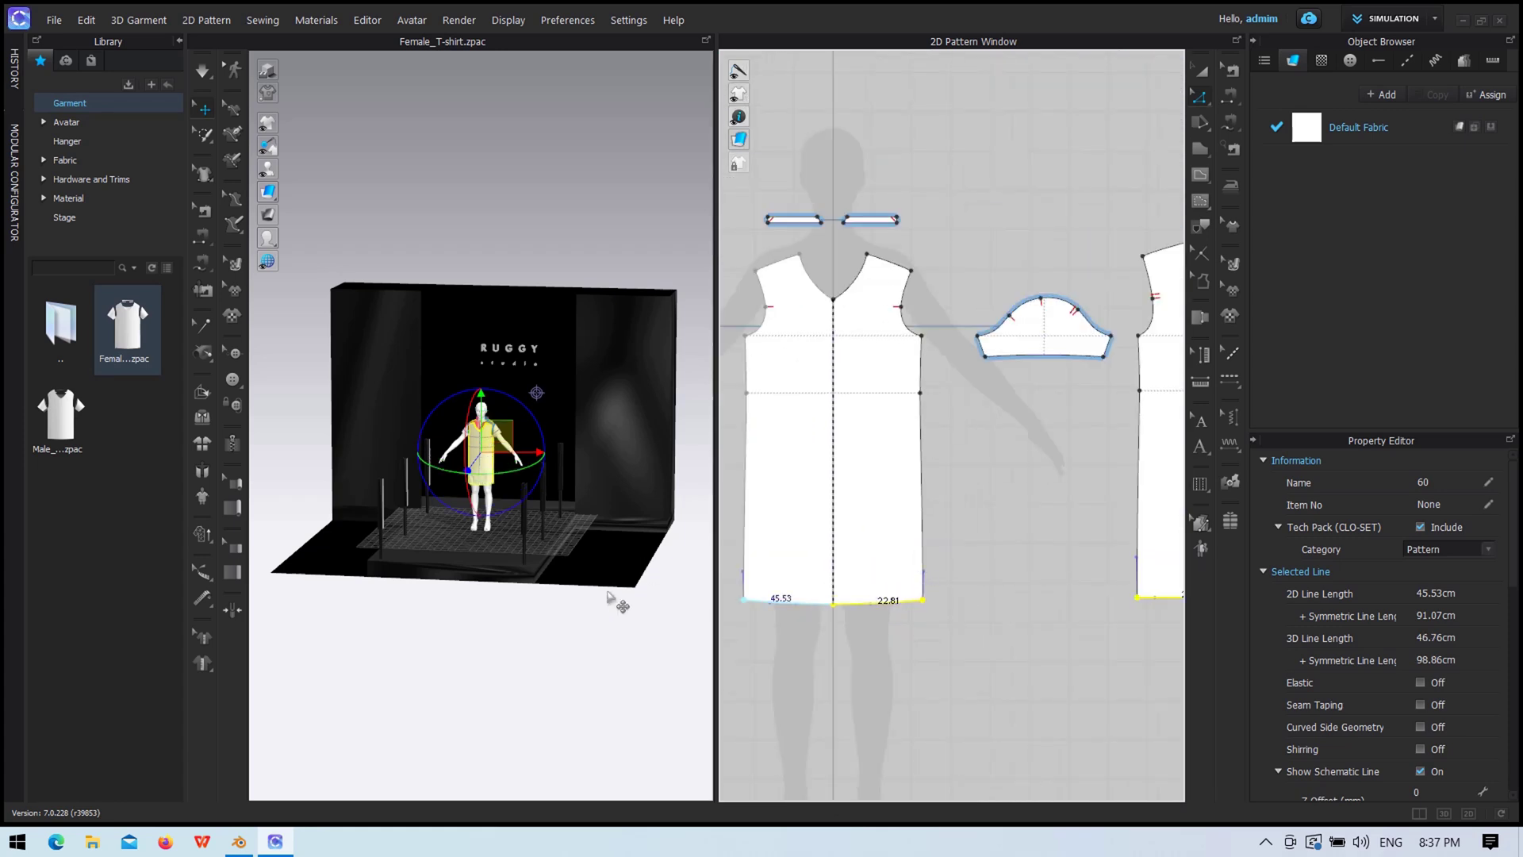
pyautogui.click(611, 598)
pyautogui.scroll(5, 431, 504)
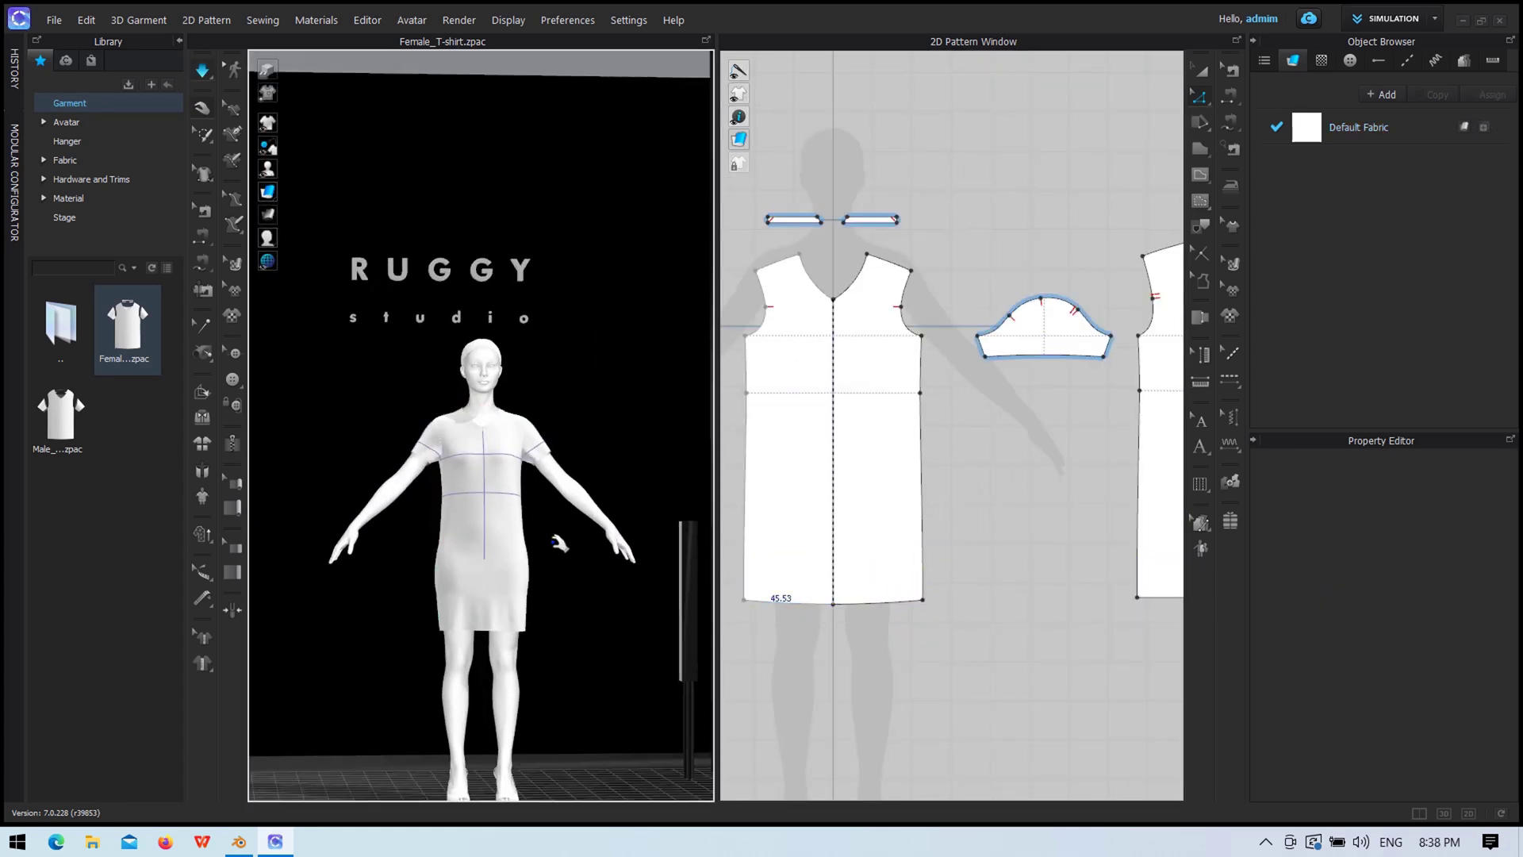
pyautogui.scroll(-2, 559, 544)
pyautogui.scroll(-2, 547, 539)
pyautogui.scroll(-2, 571, 579)
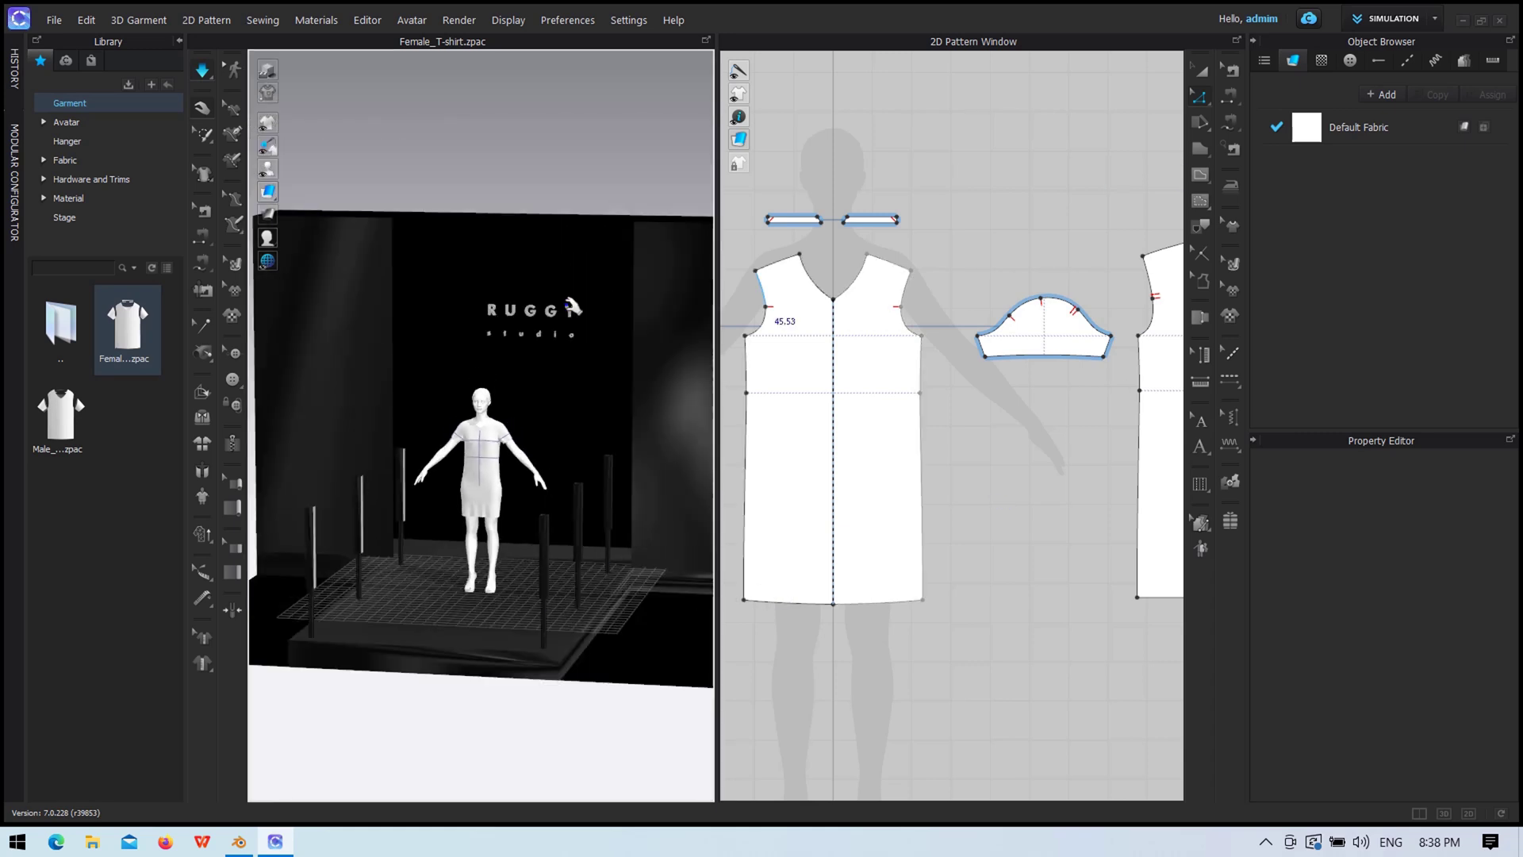
pyautogui.click(622, 386)
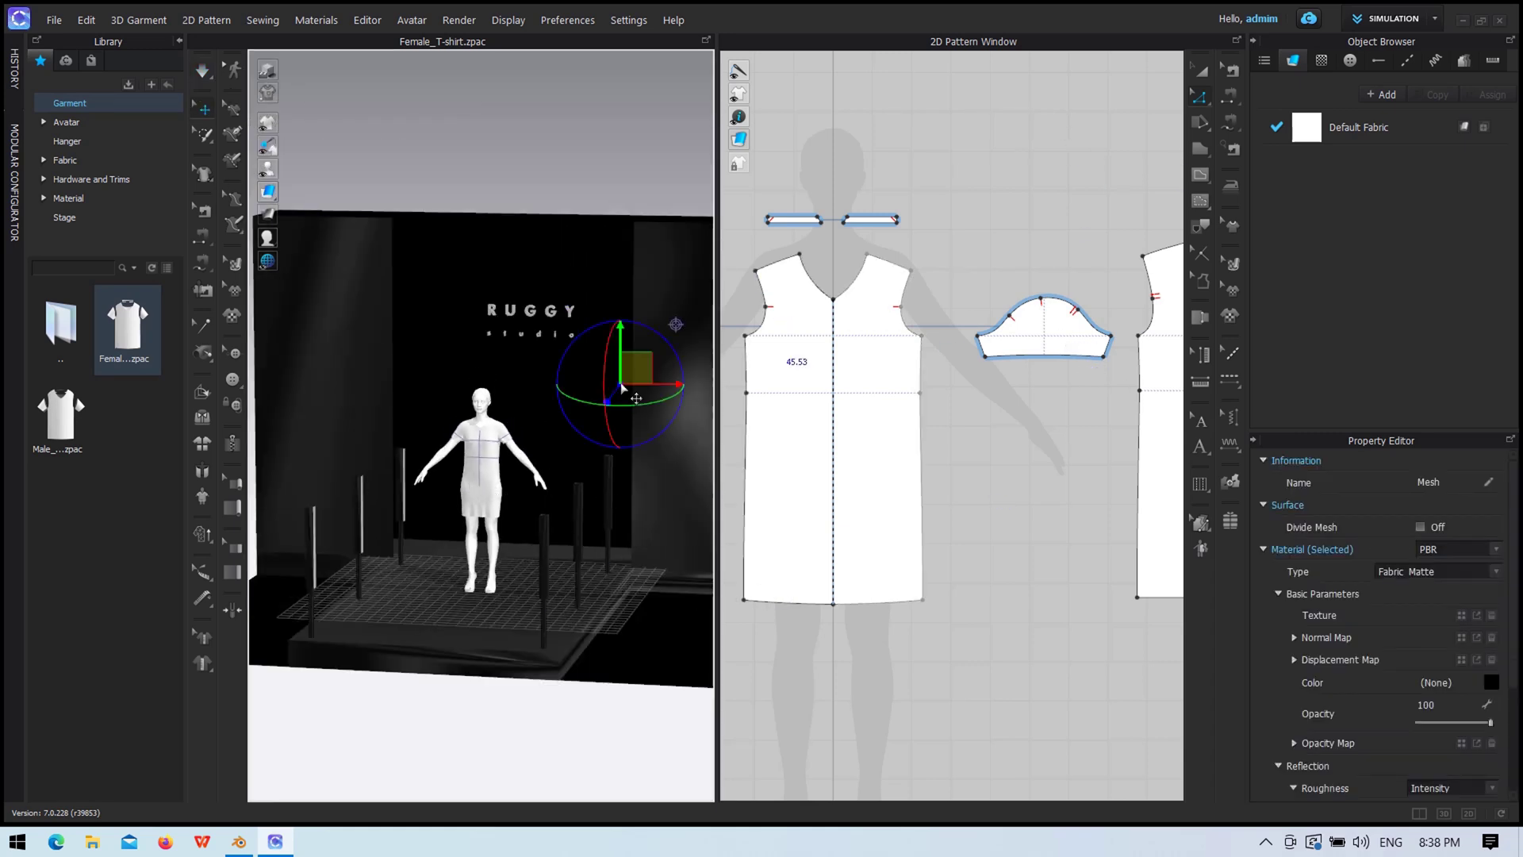
# Step: Apply the walking motion file to the avatar and view it from several angles
pyautogui.click(67, 122)
pyautogui.doubleClick(127, 329)
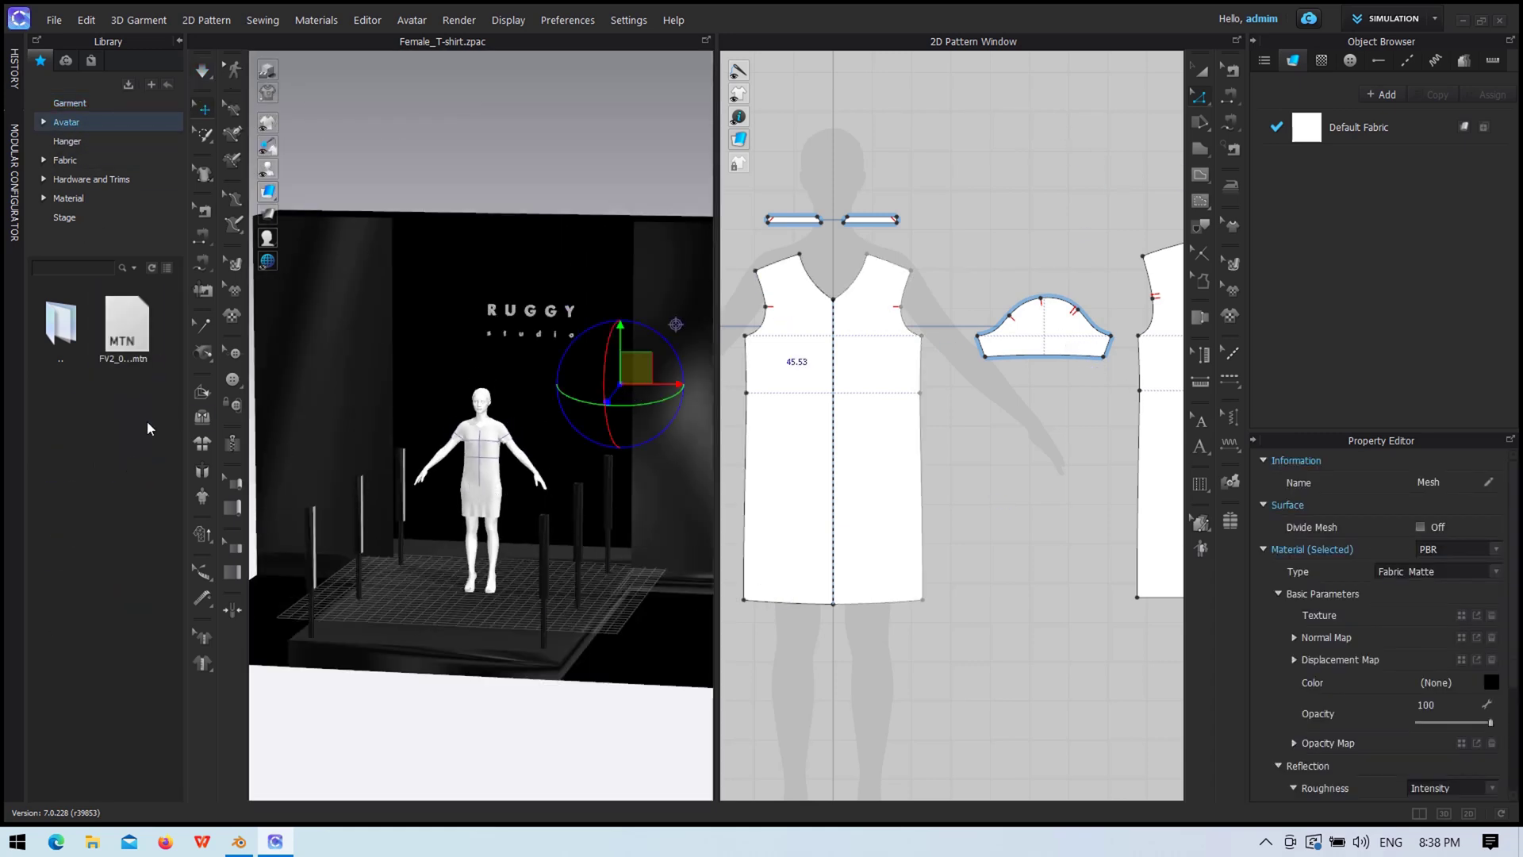
pyautogui.click(794, 449)
pyautogui.moveTo(448, 539)
pyautogui.mouseDown(button='right')
pyautogui.moveTo(598, 585)
pyautogui.moveTo(476, 751)
pyautogui.moveTo(510, 722)
pyautogui.mouseUp(button='right')
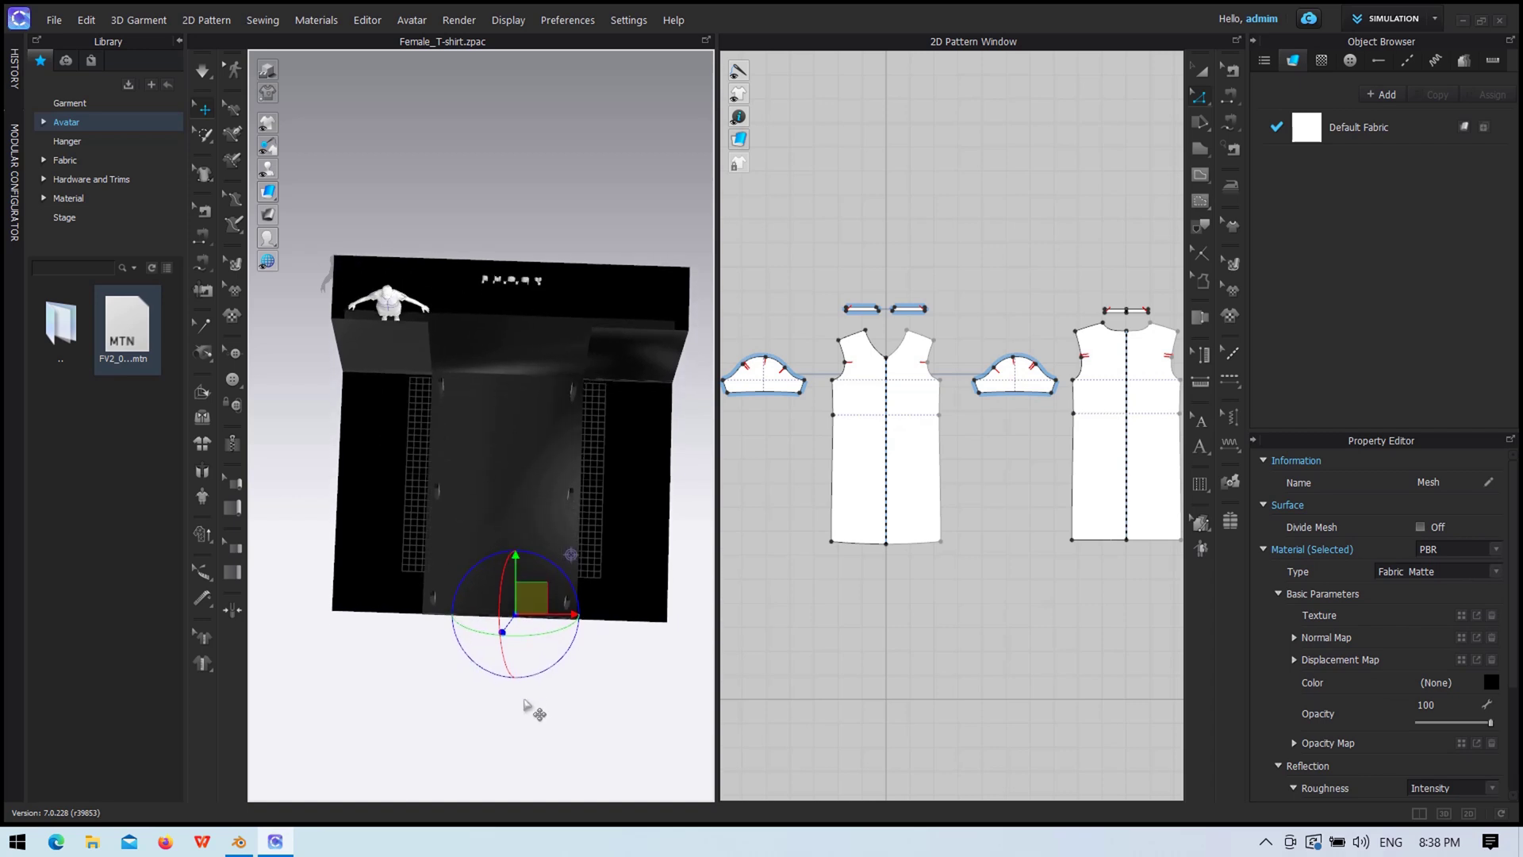
pyautogui.moveTo(525, 702); pyautogui.dragTo(618, 474, button='right')
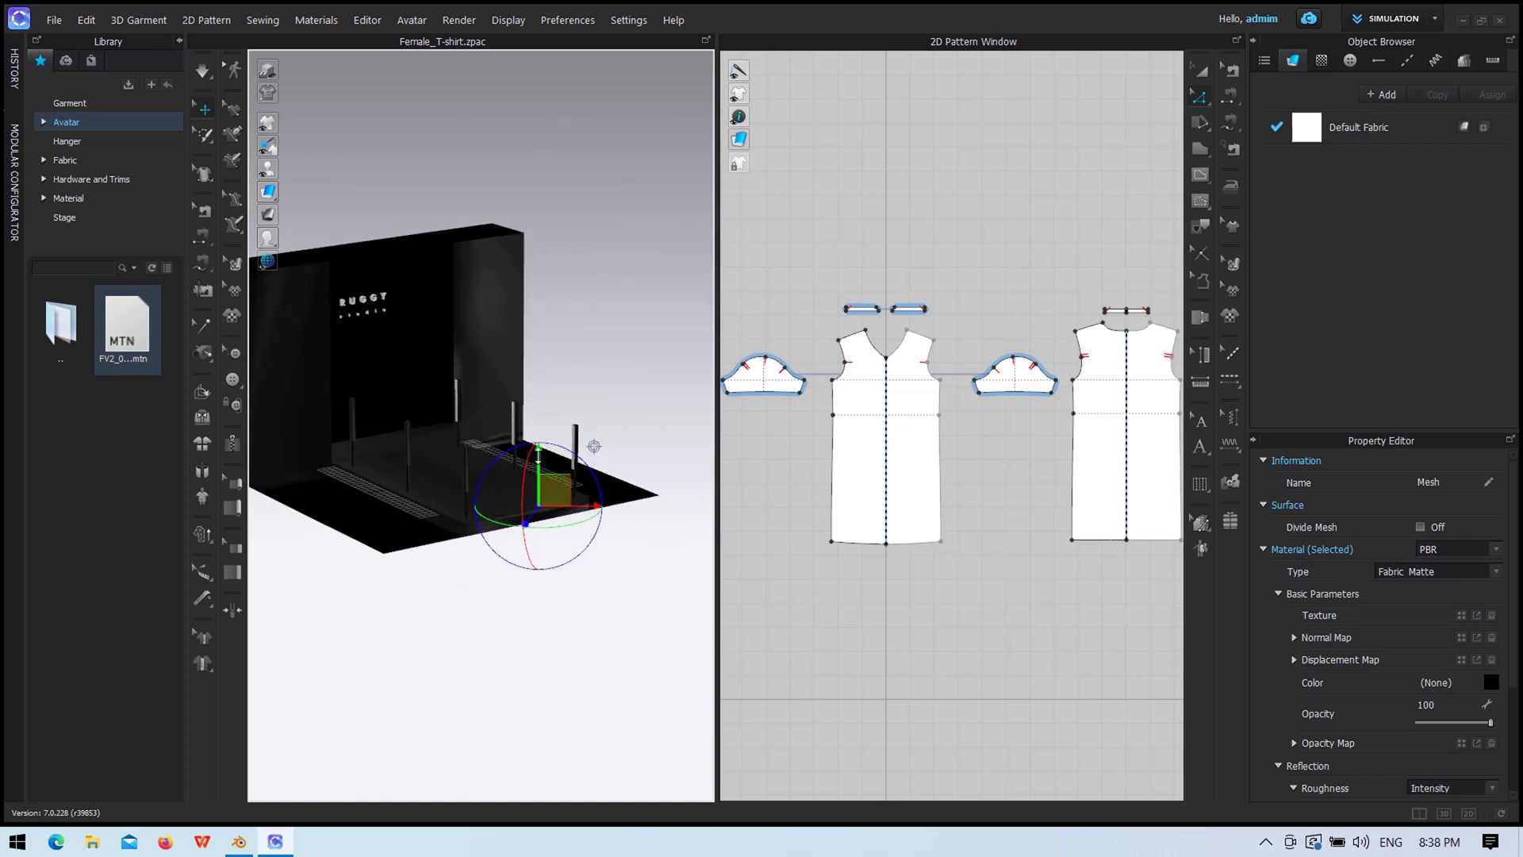
pyautogui.click(534, 663)
pyautogui.scroll(2, 526, 656)
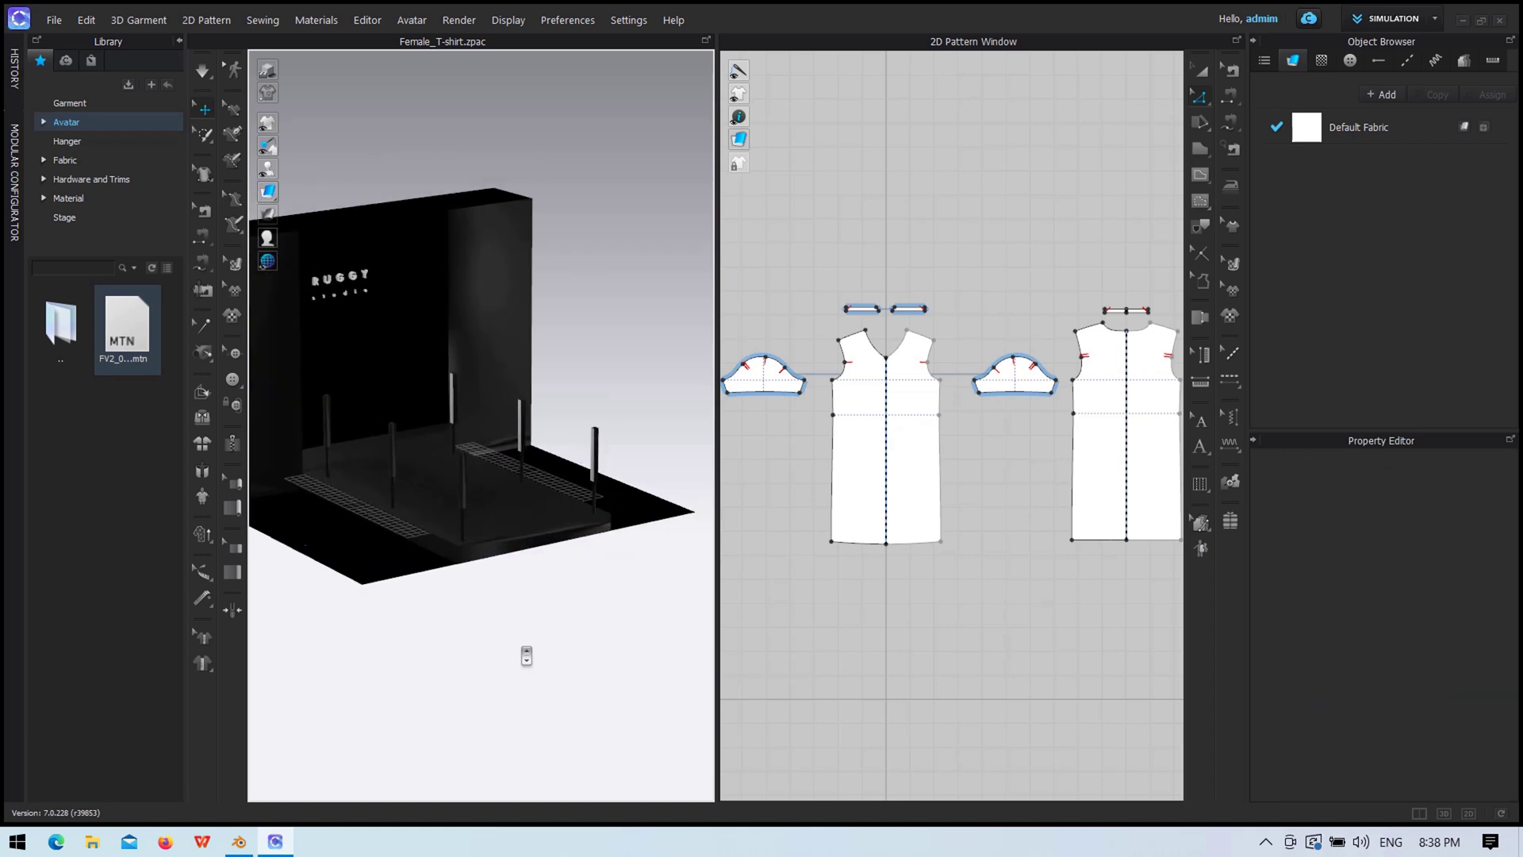
pyautogui.moveTo(526, 656)
pyautogui.mouseDown(button='right')
pyautogui.moveTo(527, 612)
pyautogui.moveTo(476, 626)
pyautogui.moveTo(571, 598)
pyautogui.moveTo(524, 591)
pyautogui.moveTo(555, 555)
pyautogui.mouseUp(button='right')
# Step: Save the project as sss and switch CLO to Animation mode
pyautogui.hotkey('ctrl', 's')
pyautogui.write('sss')
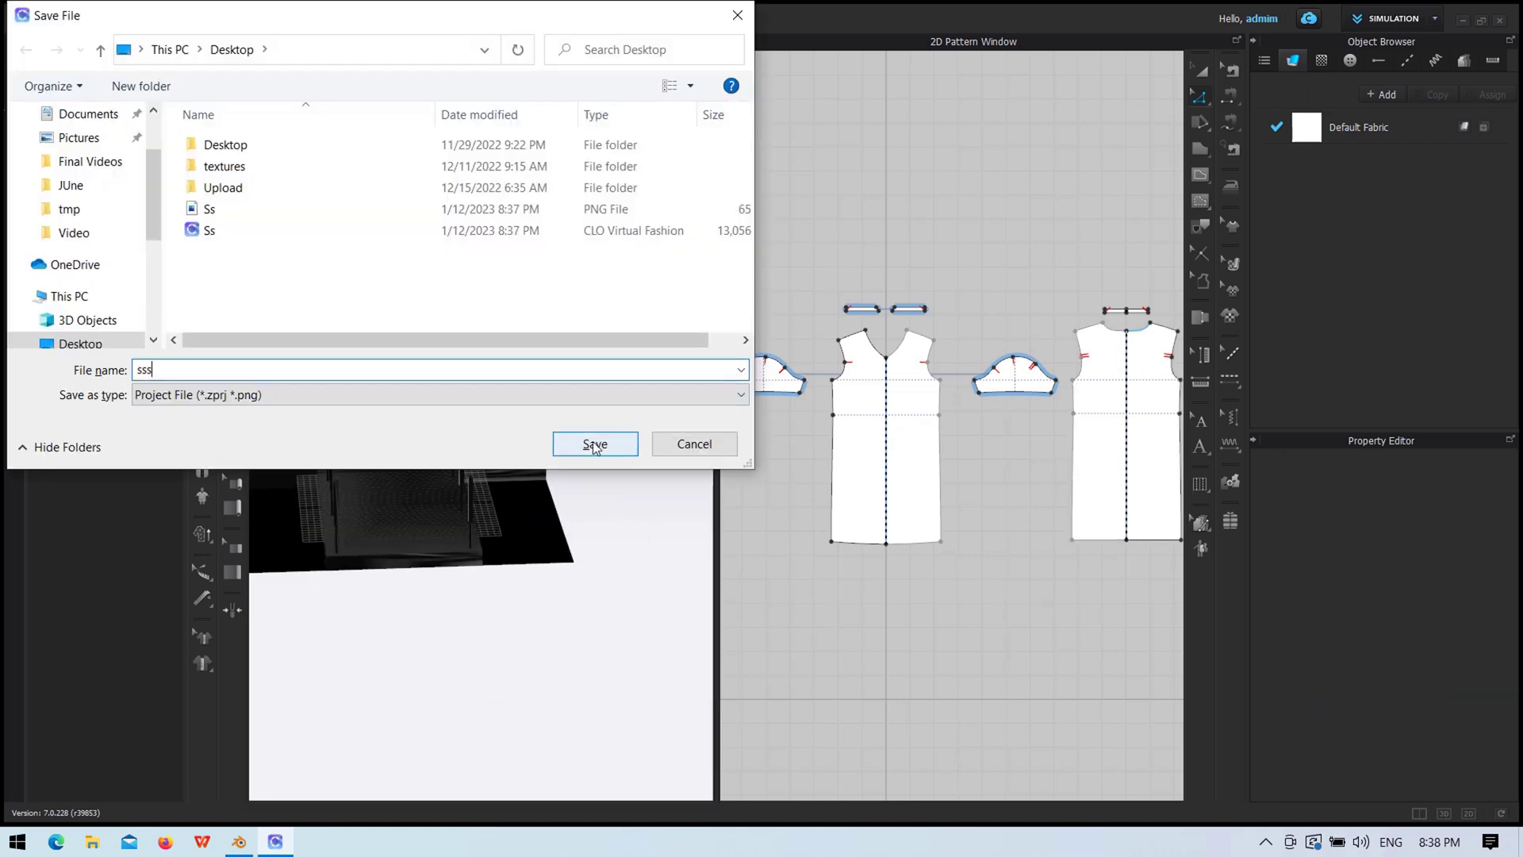
pyautogui.click(595, 445)
pyautogui.click(1373, 19)
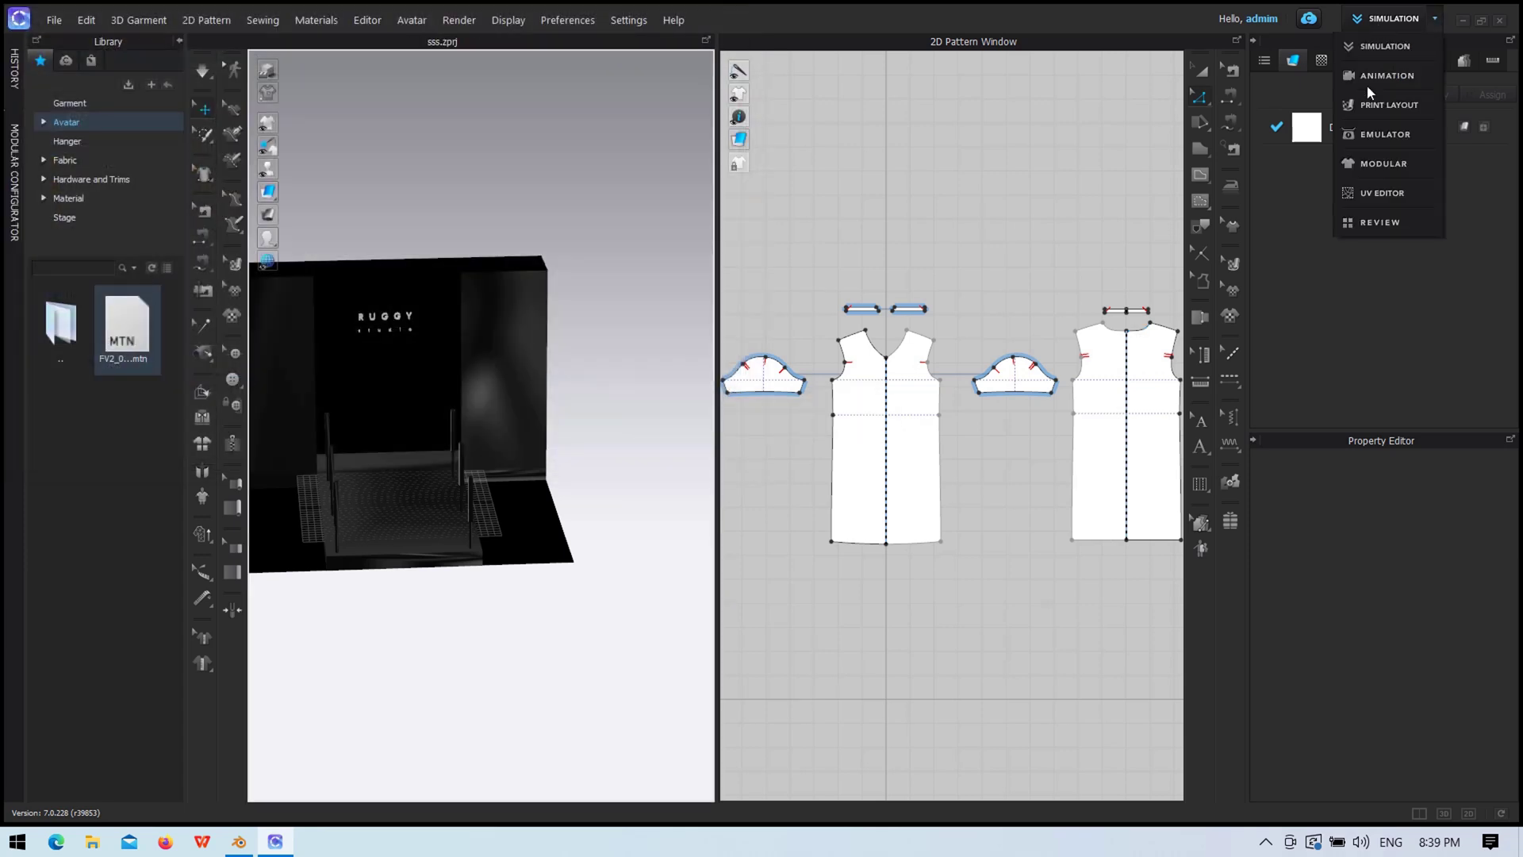
pyautogui.click(1373, 75)
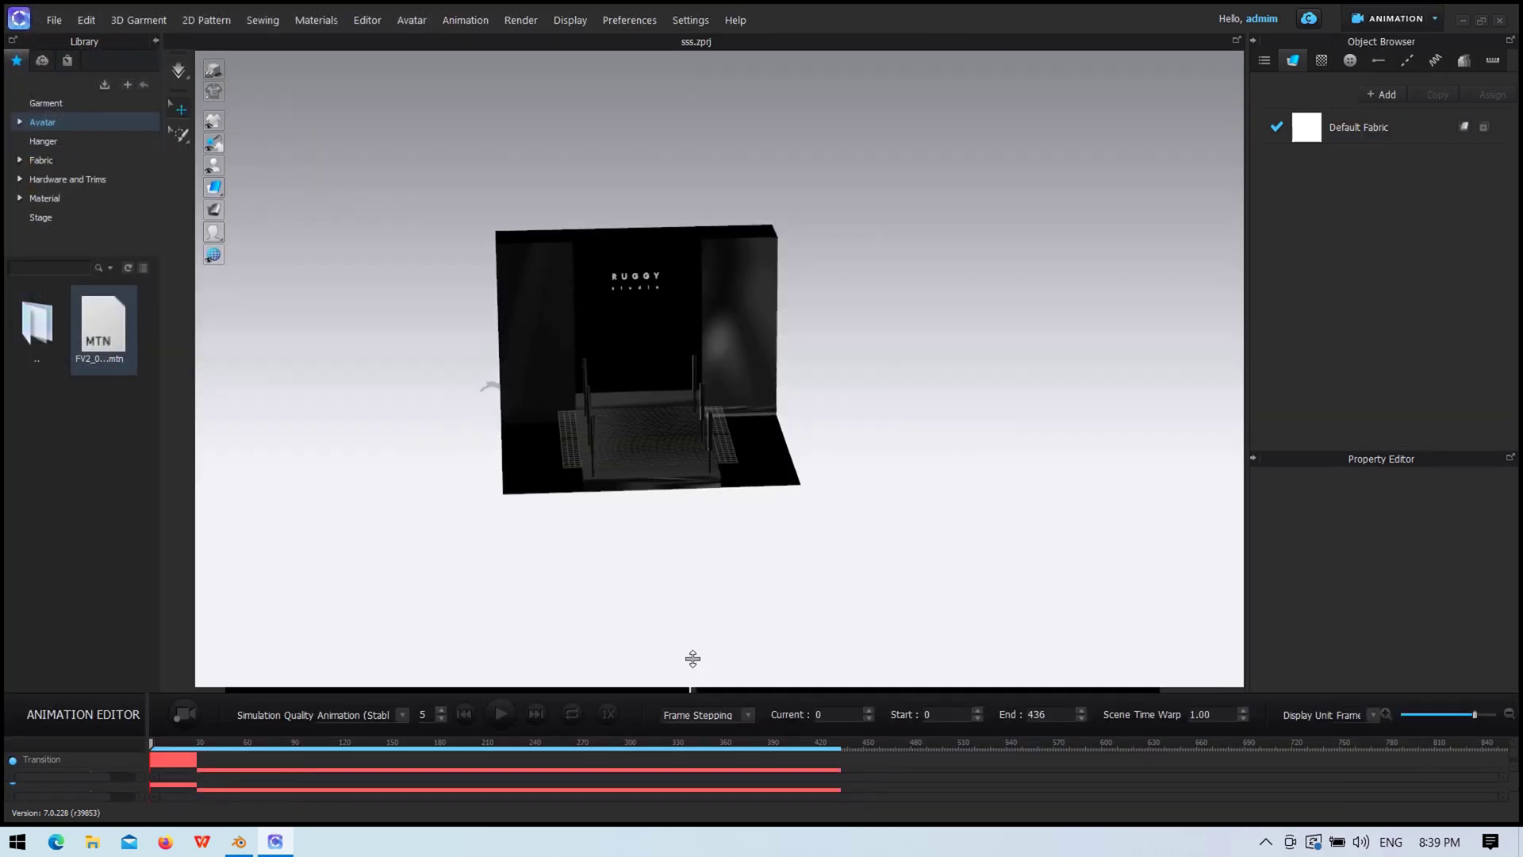
# Step: Set the playback stepping and record the walking animation while orbiting around the booth
pyautogui.click(709, 673)
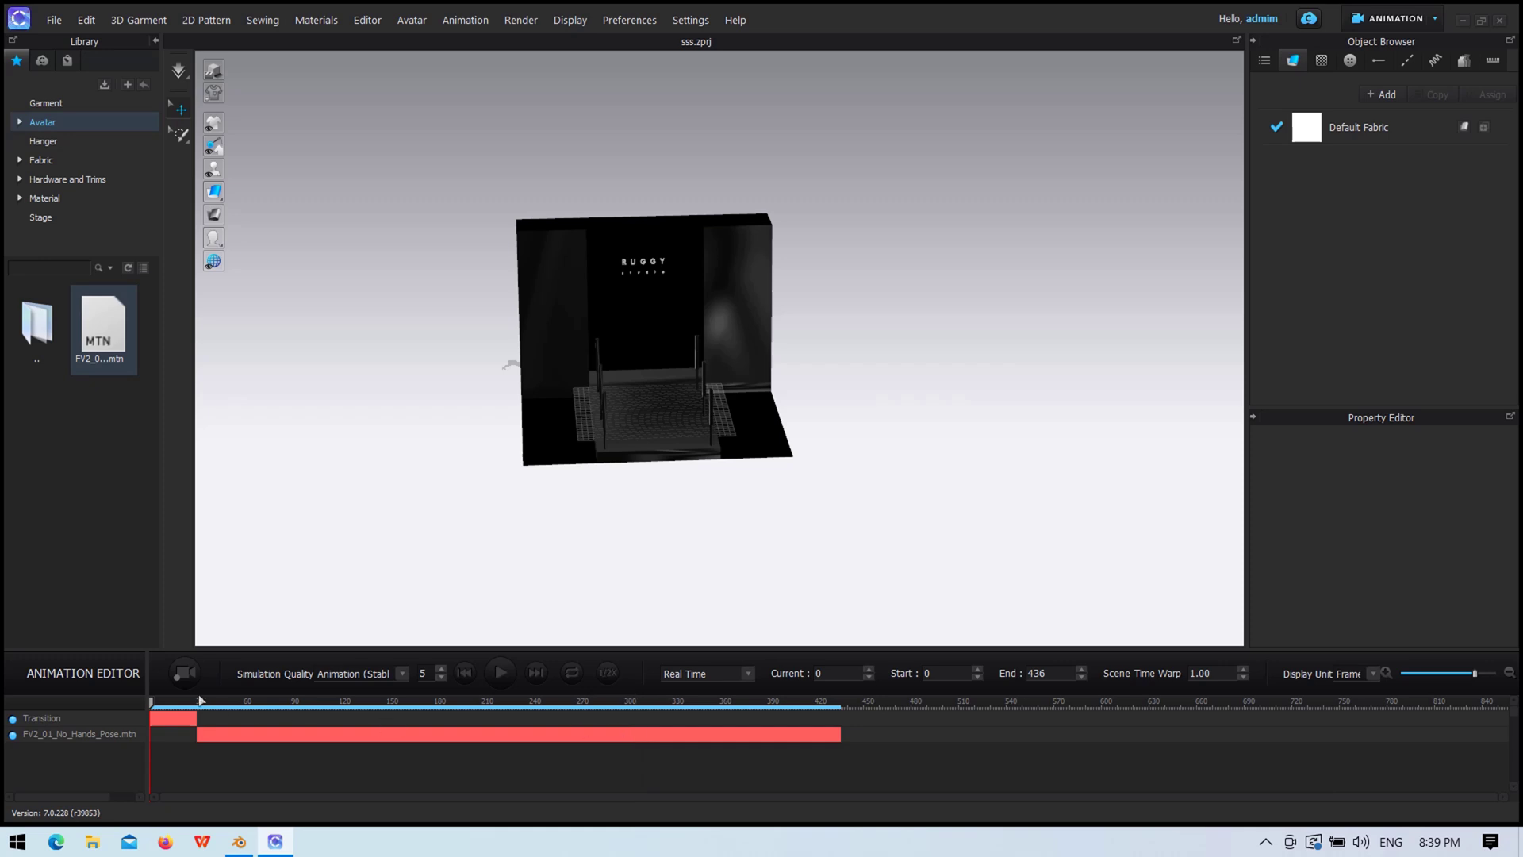
pyautogui.click(183, 676)
pyautogui.scroll(3, 697, 408)
pyautogui.scroll(3, 714, 444)
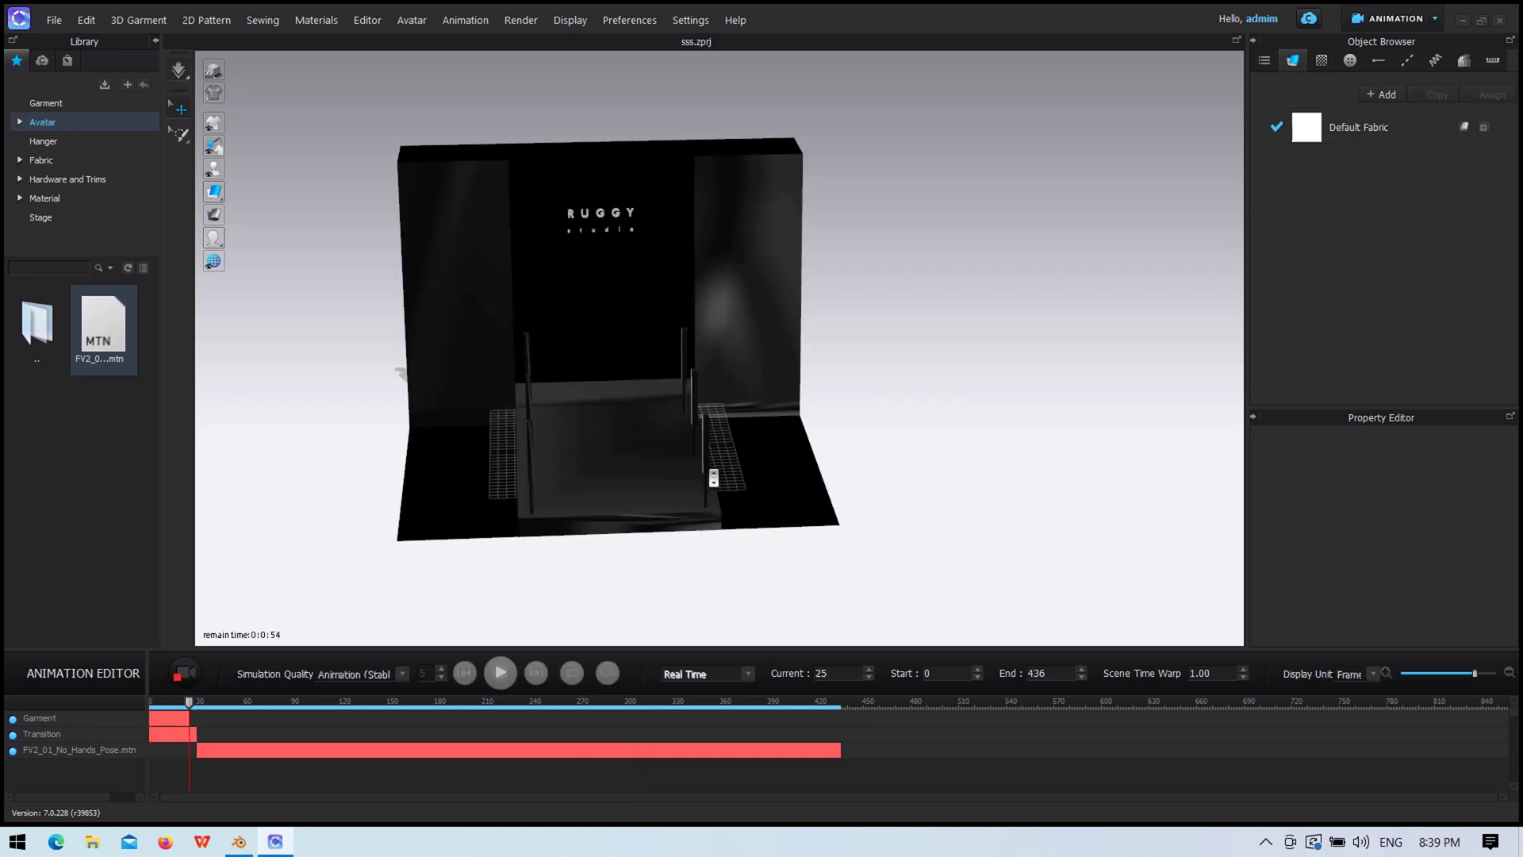
pyautogui.moveTo(805, 494); pyautogui.dragTo(714, 413, button='right')
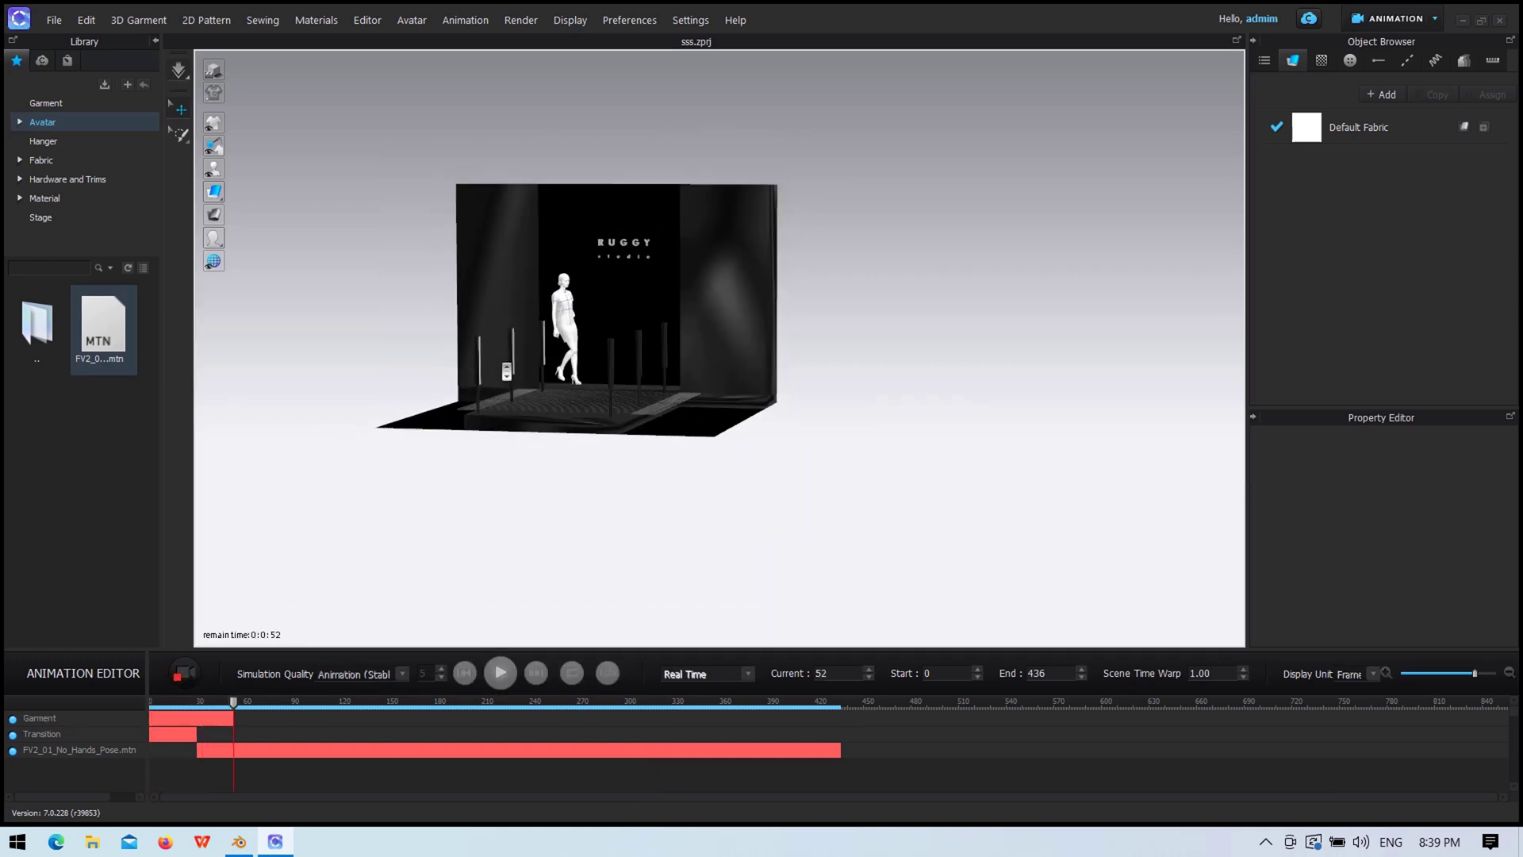
pyautogui.scroll(3, 713, 404)
pyautogui.scroll(2, 707, 389)
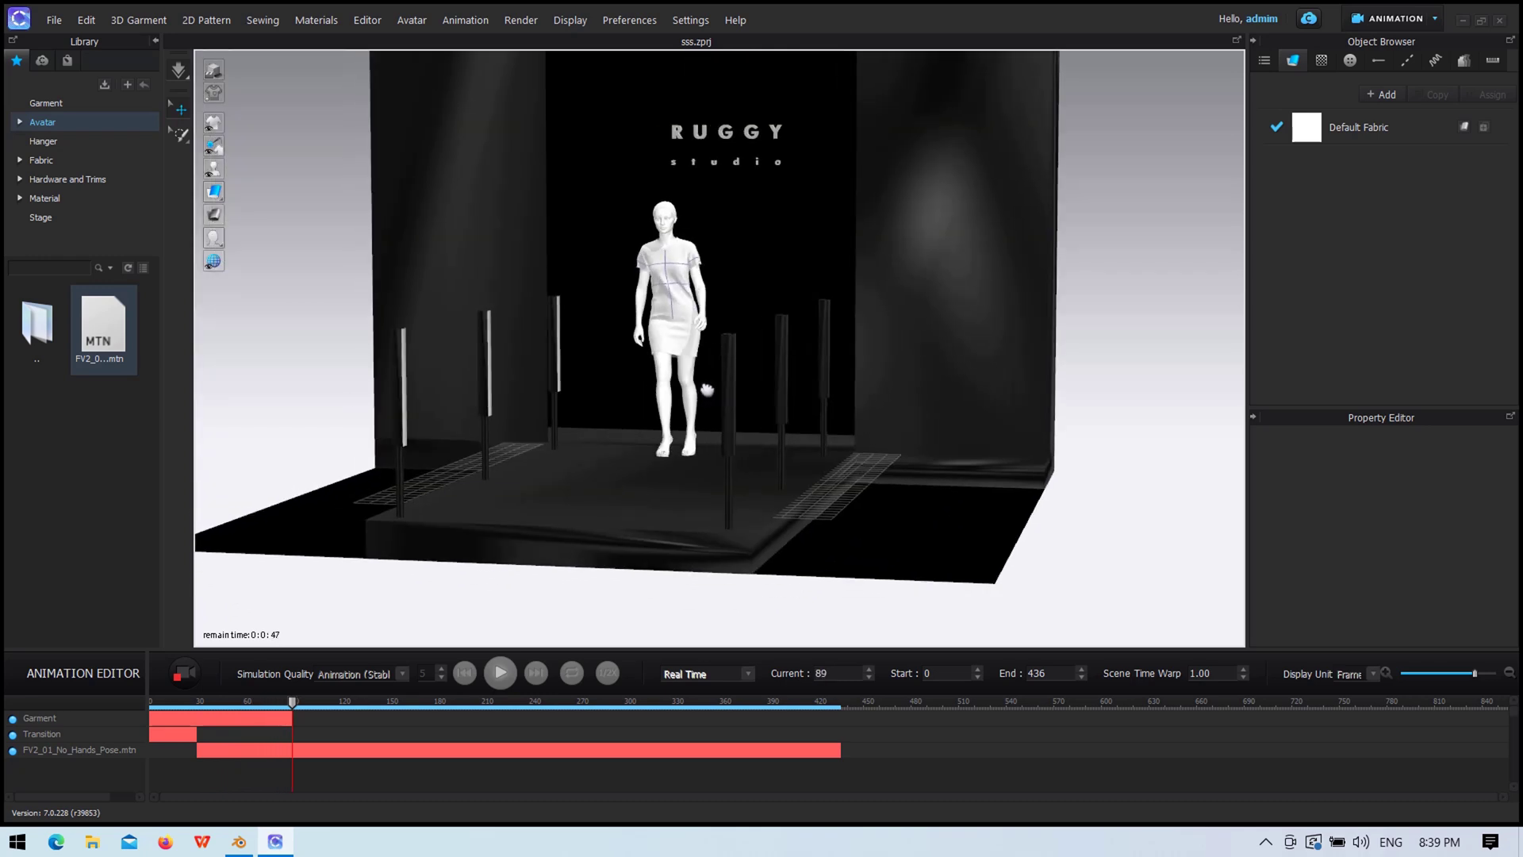
pyautogui.moveTo(707, 390); pyautogui.dragTo(603, 439, button='right')
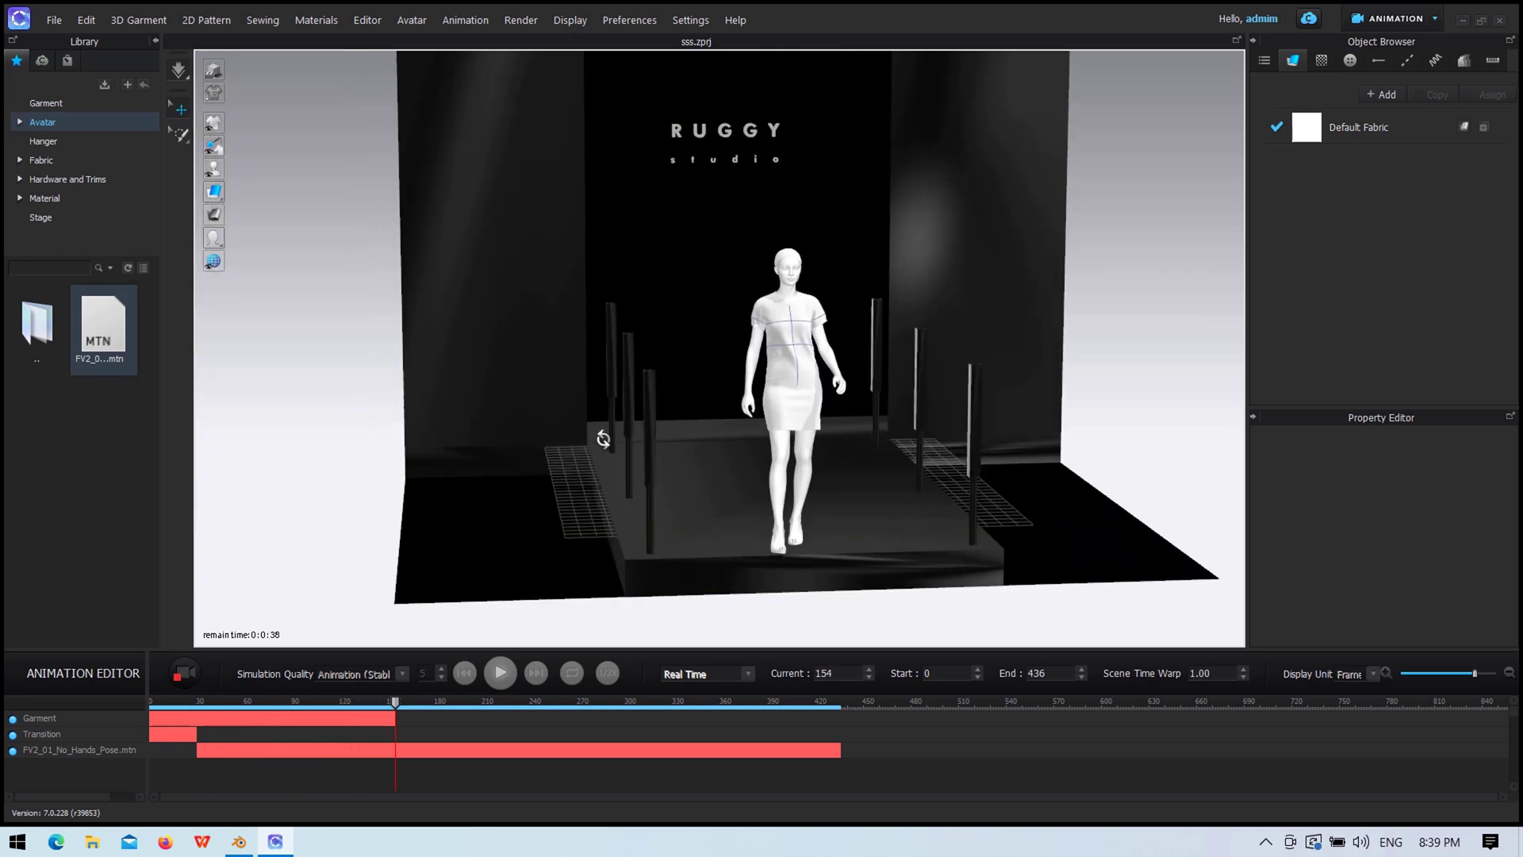
pyautogui.moveTo(603, 439)
pyautogui.mouseDown(button='right')
pyautogui.moveTo(748, 438)
pyautogui.moveTo(698, 428)
pyautogui.mouseUp(button='right')
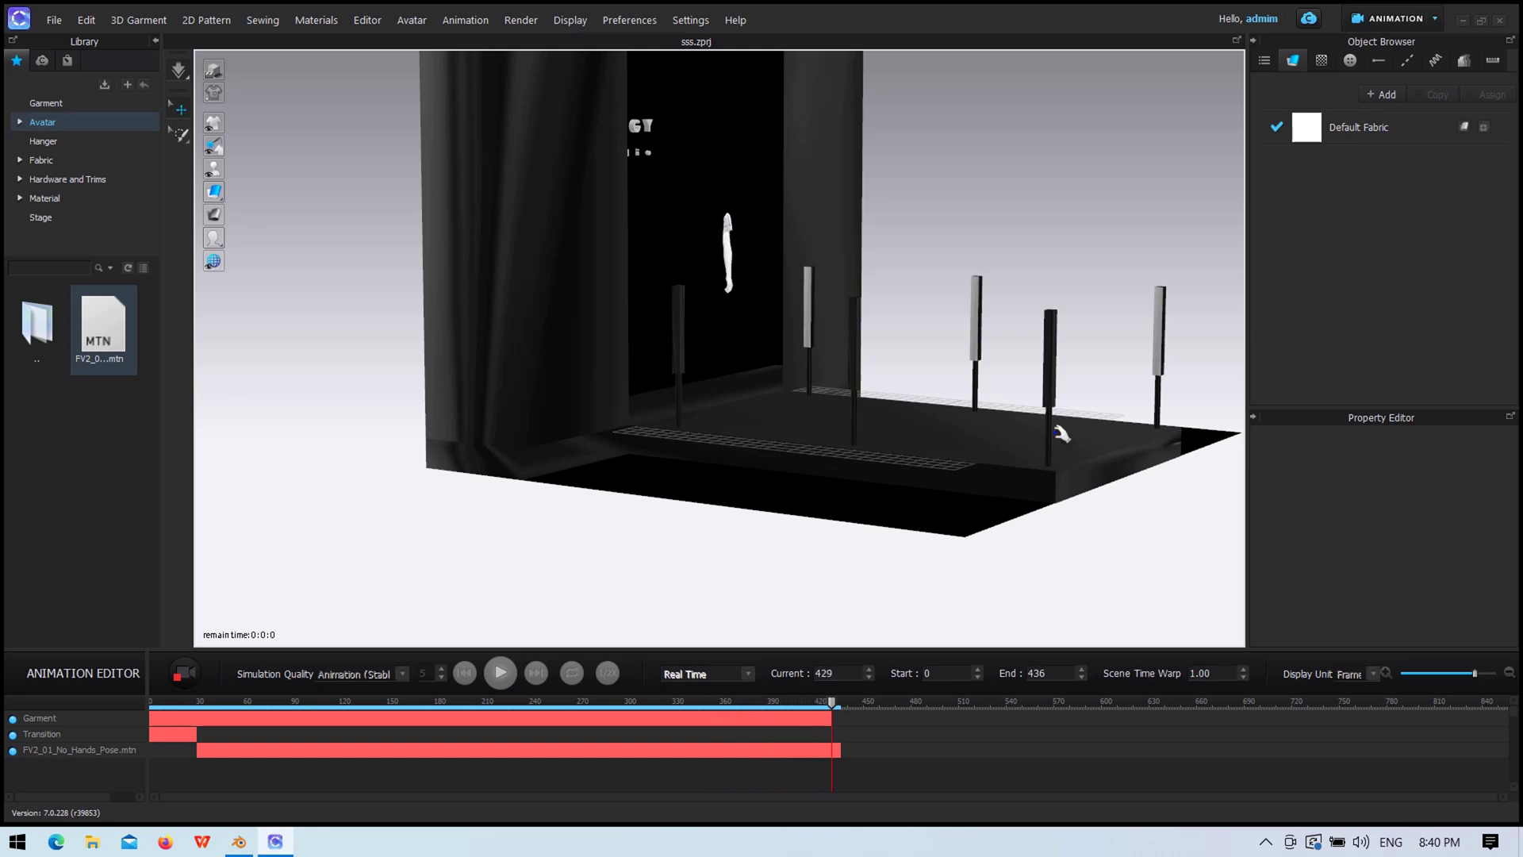
# Step: Rewind and replay the recorded walk from a frontal view of the runway
pyautogui.moveTo(1061, 433); pyautogui.dragTo(984, 447, button='right')
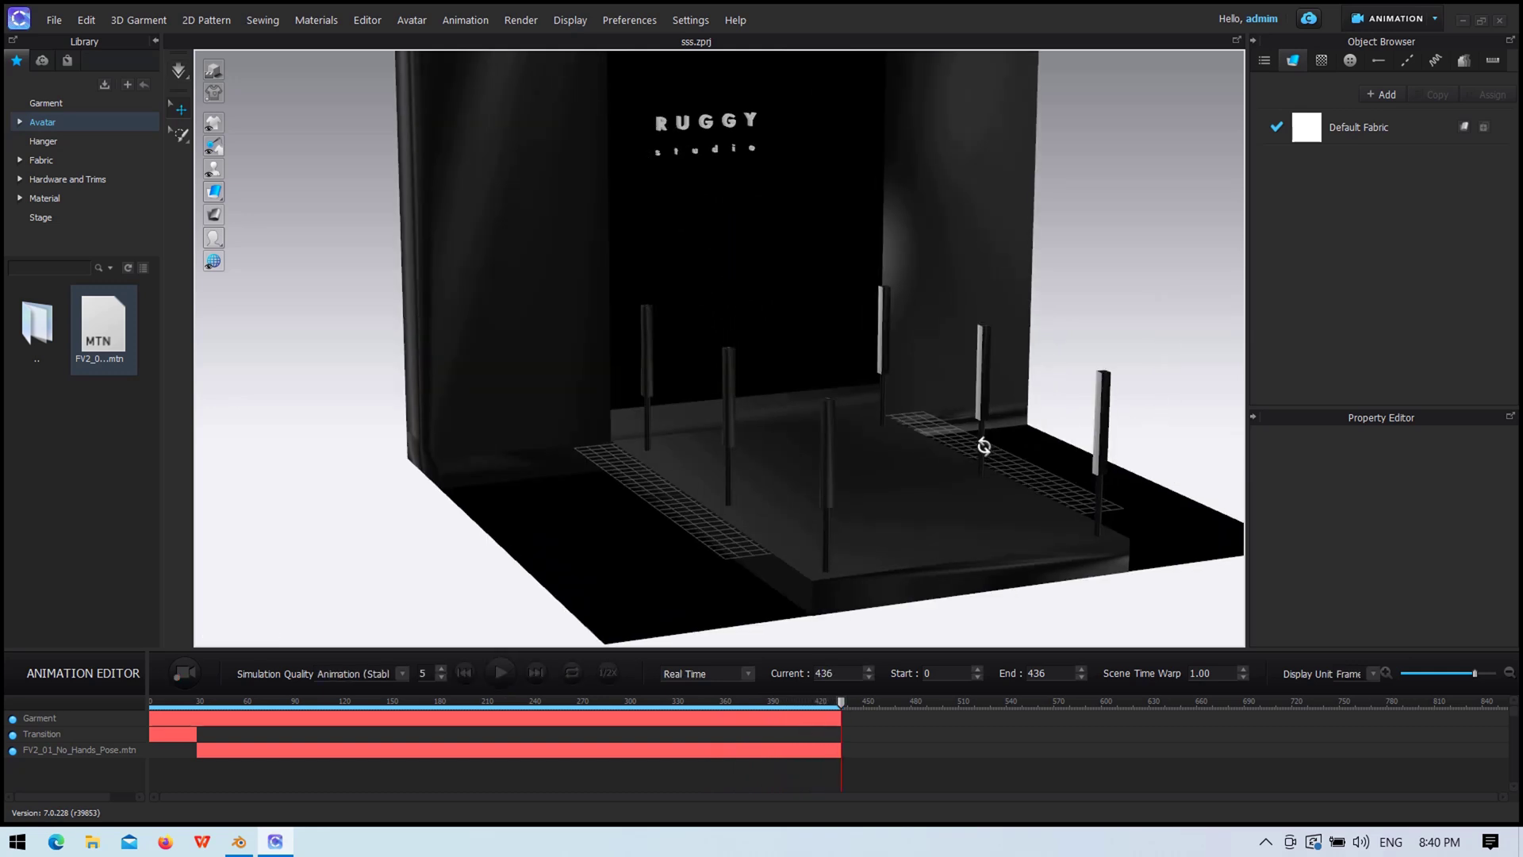
pyautogui.click(463, 673)
pyautogui.click(500, 672)
pyautogui.moveTo(895, 478); pyautogui.dragTo(854, 466, button='right')
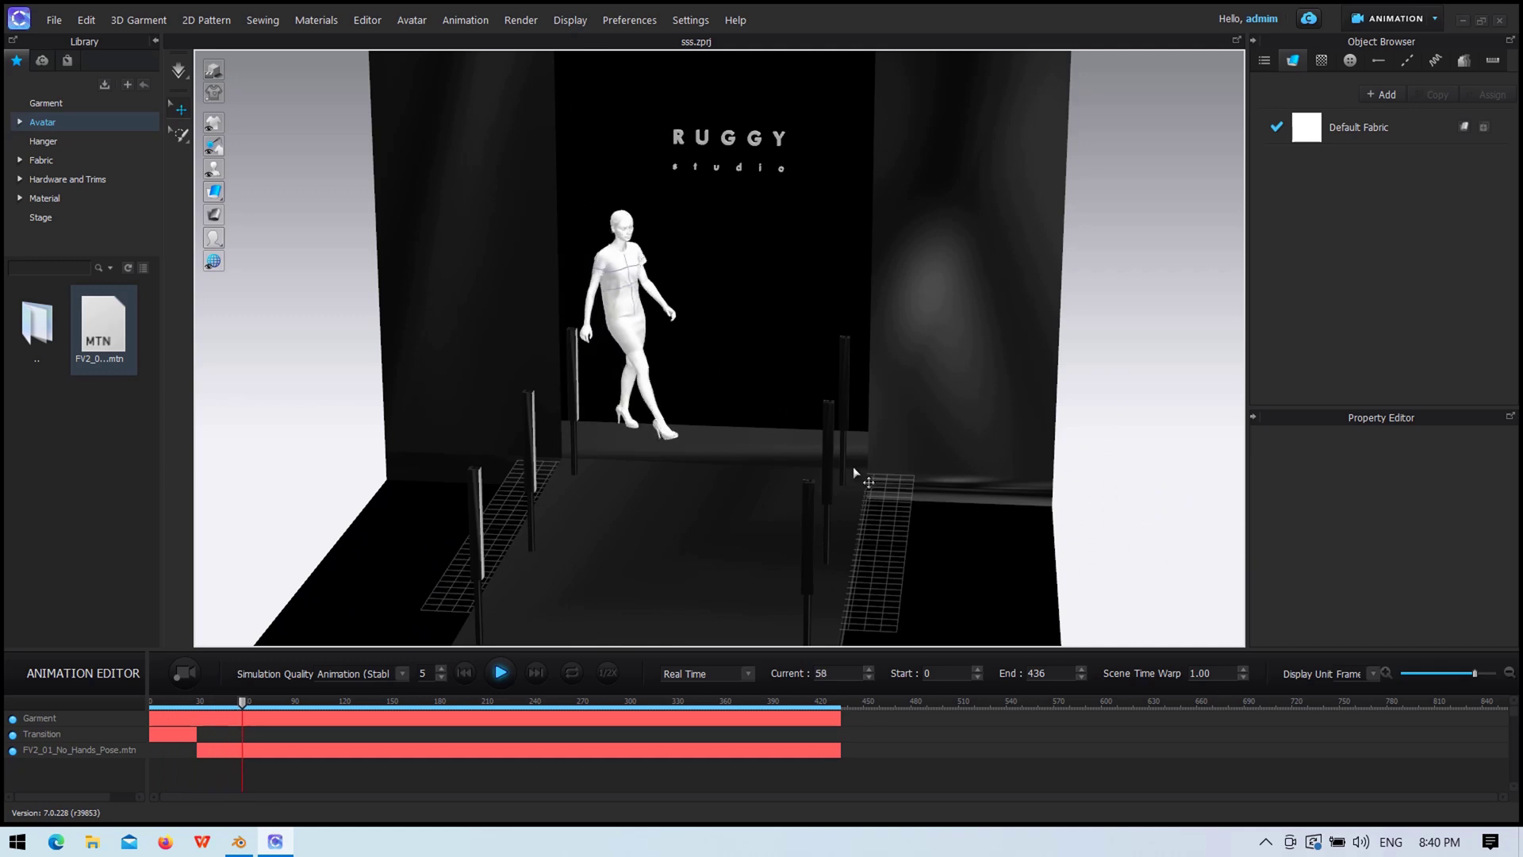
pyautogui.scroll(-2, 853, 473)
pyautogui.scroll(-5, 754, 539)
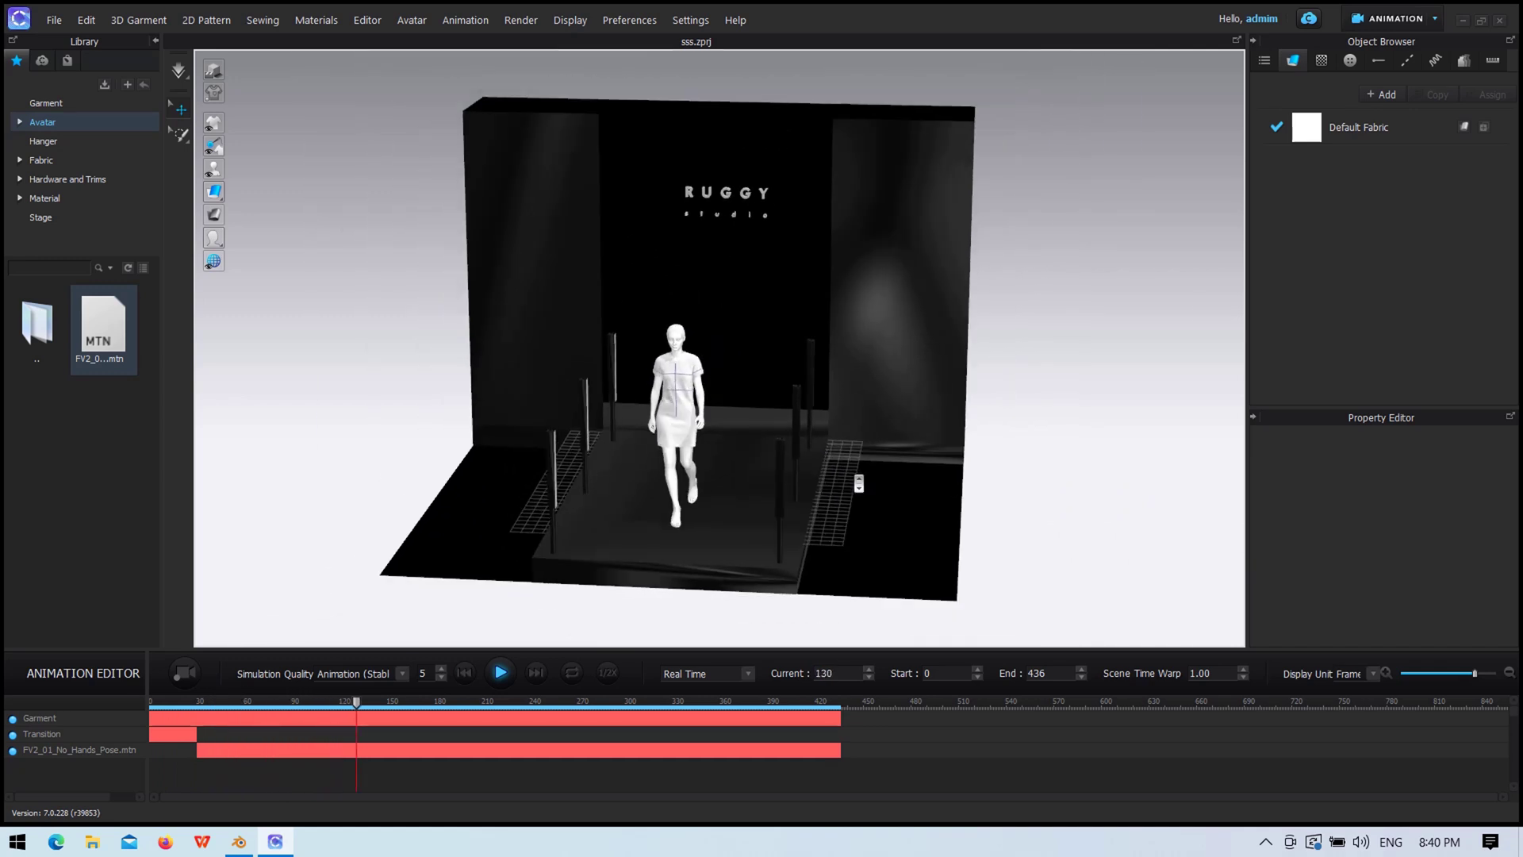
# Step: Stop the walk playback and switch the workspace from Animation to Simulation
pyautogui.click(463, 673)
pyautogui.moveTo(515, 555); pyautogui.dragTo(571, 435, button='right')
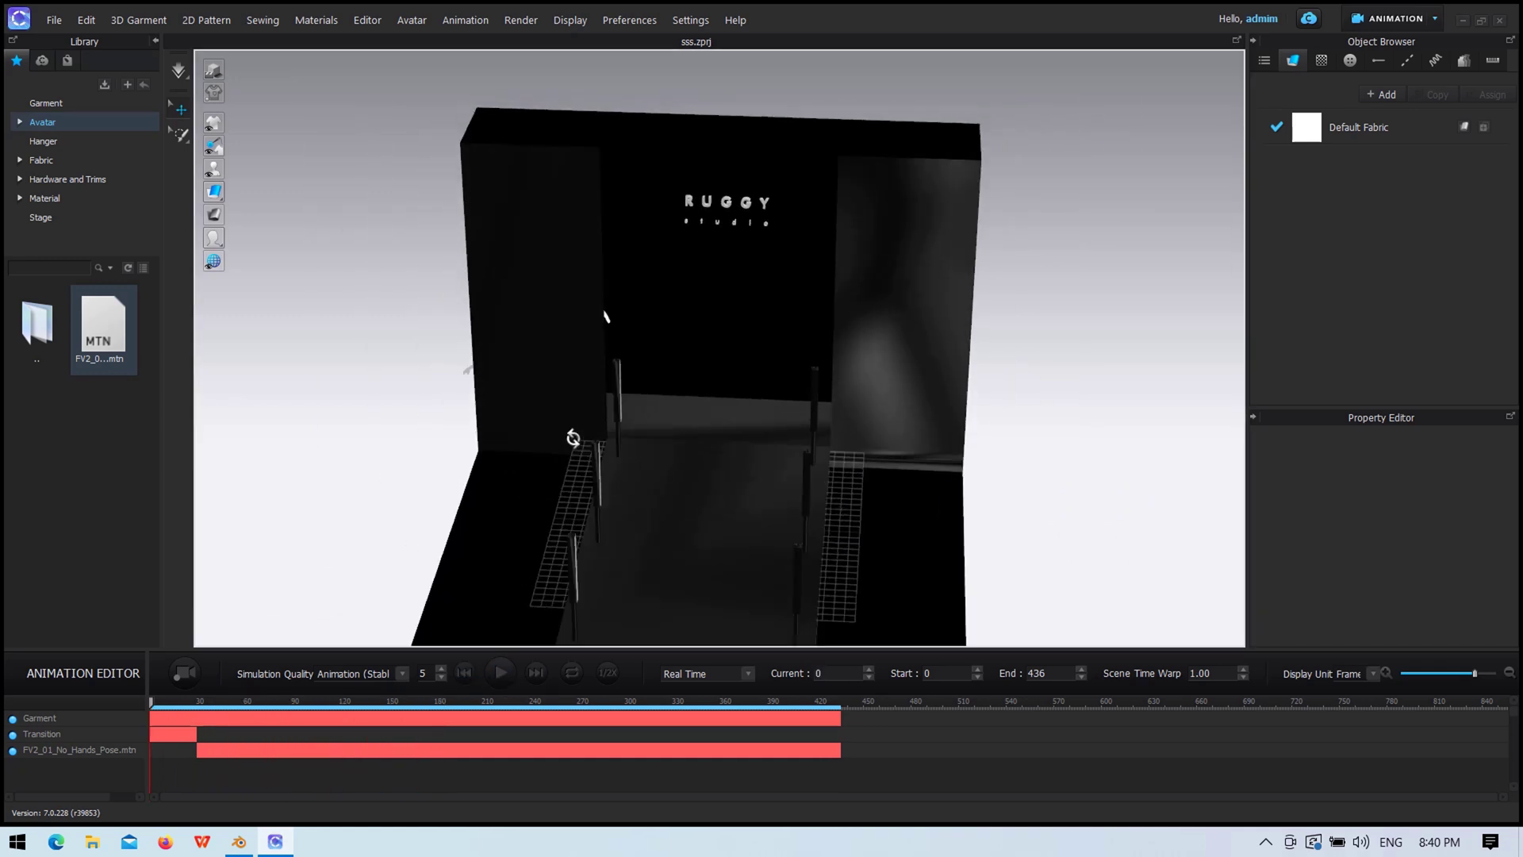
pyautogui.click(755, 213)
pyautogui.click(894, 239)
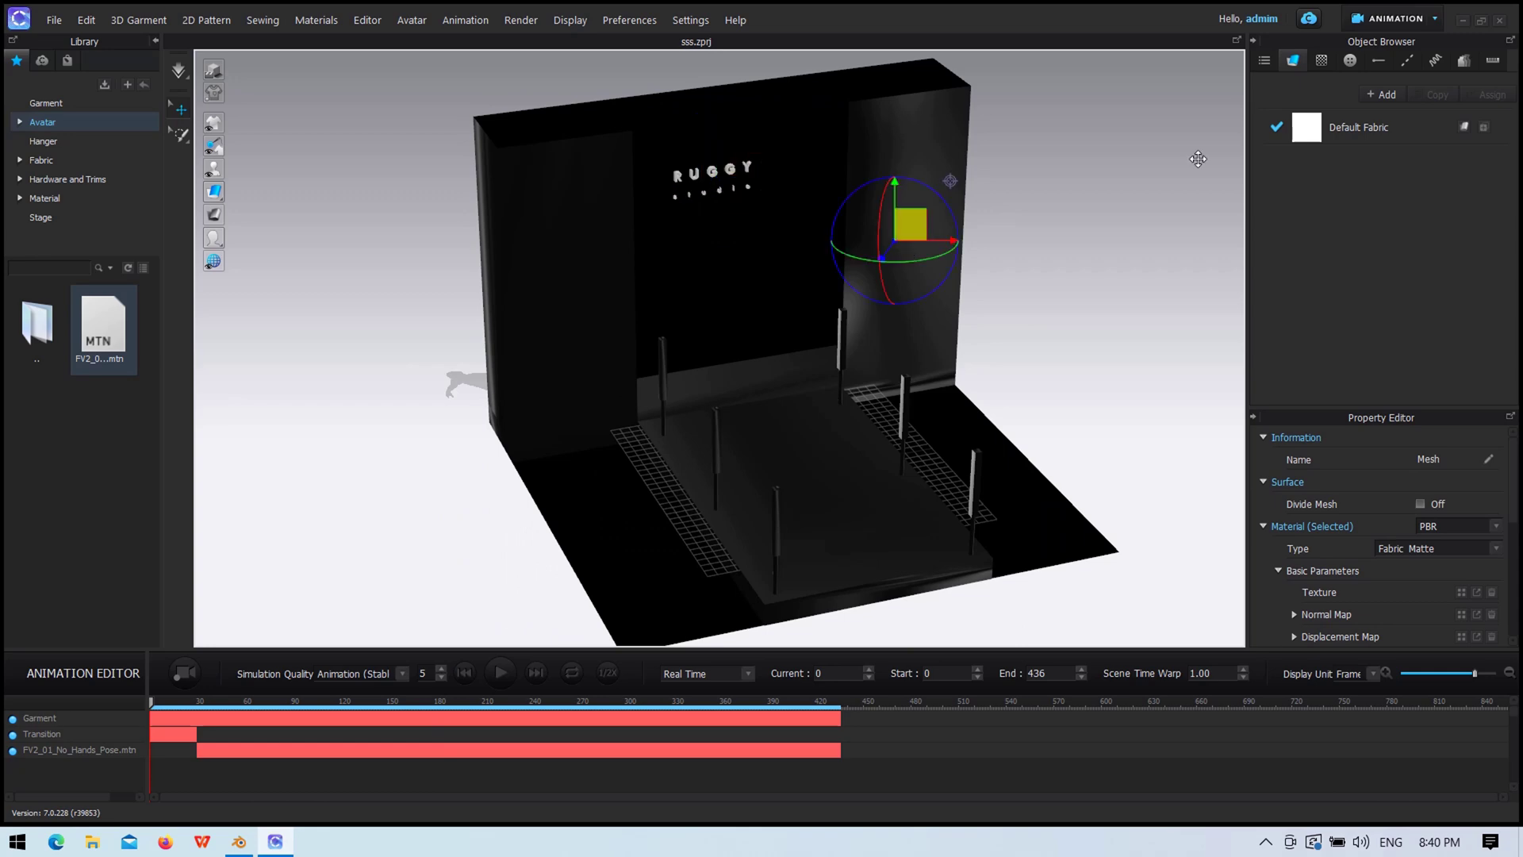
pyautogui.press('F4')
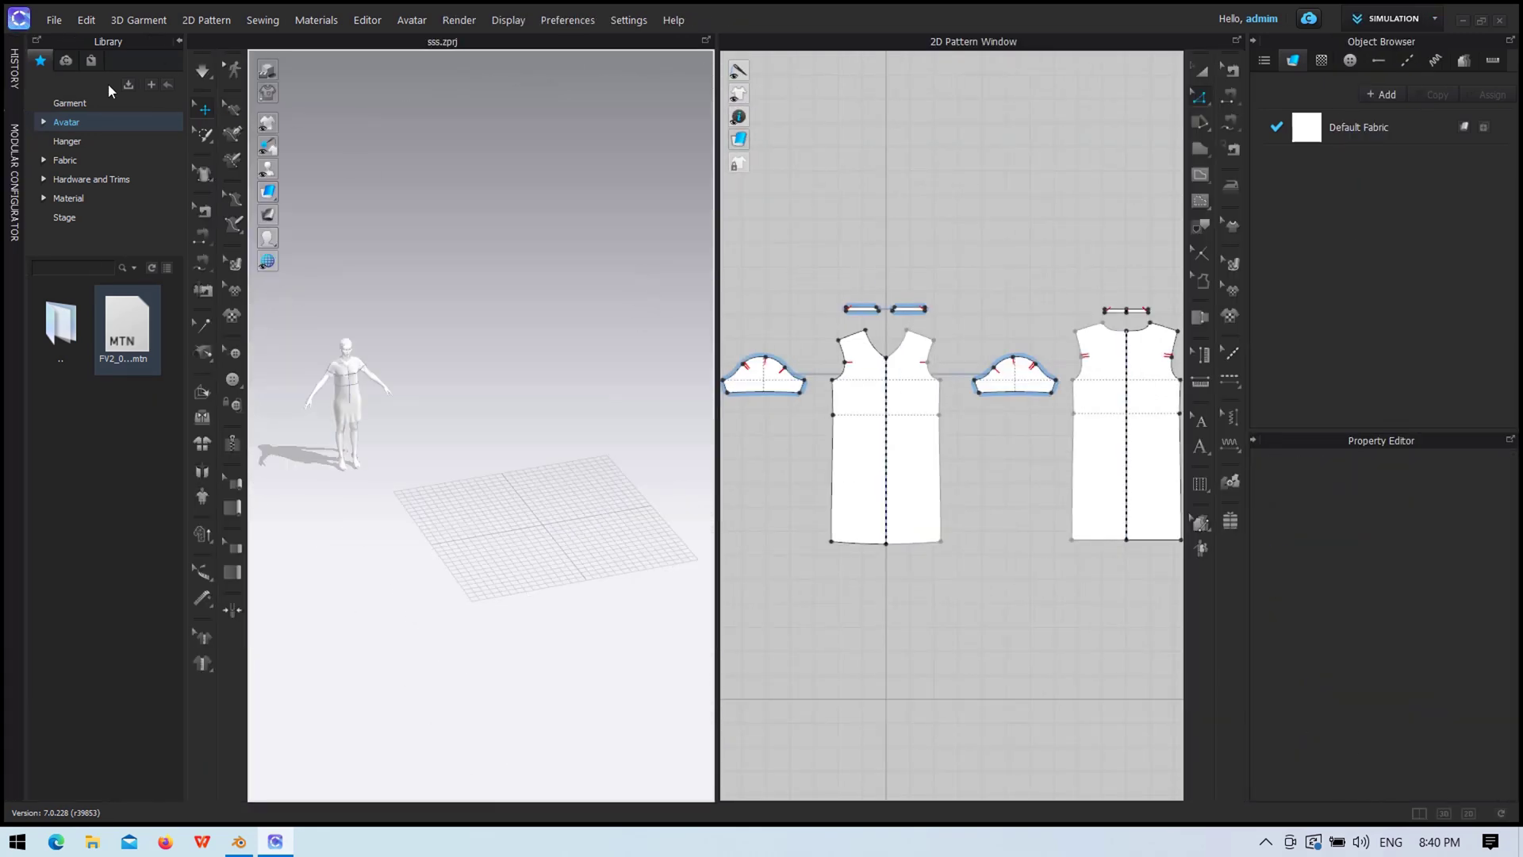
# Step: Add the Studio OBJ as an Avatar object at 300% scale, then bring up the workspace modes
pyautogui.click(54, 20)
pyautogui.moveTo(136, 187)
pyautogui.click(206, 225)
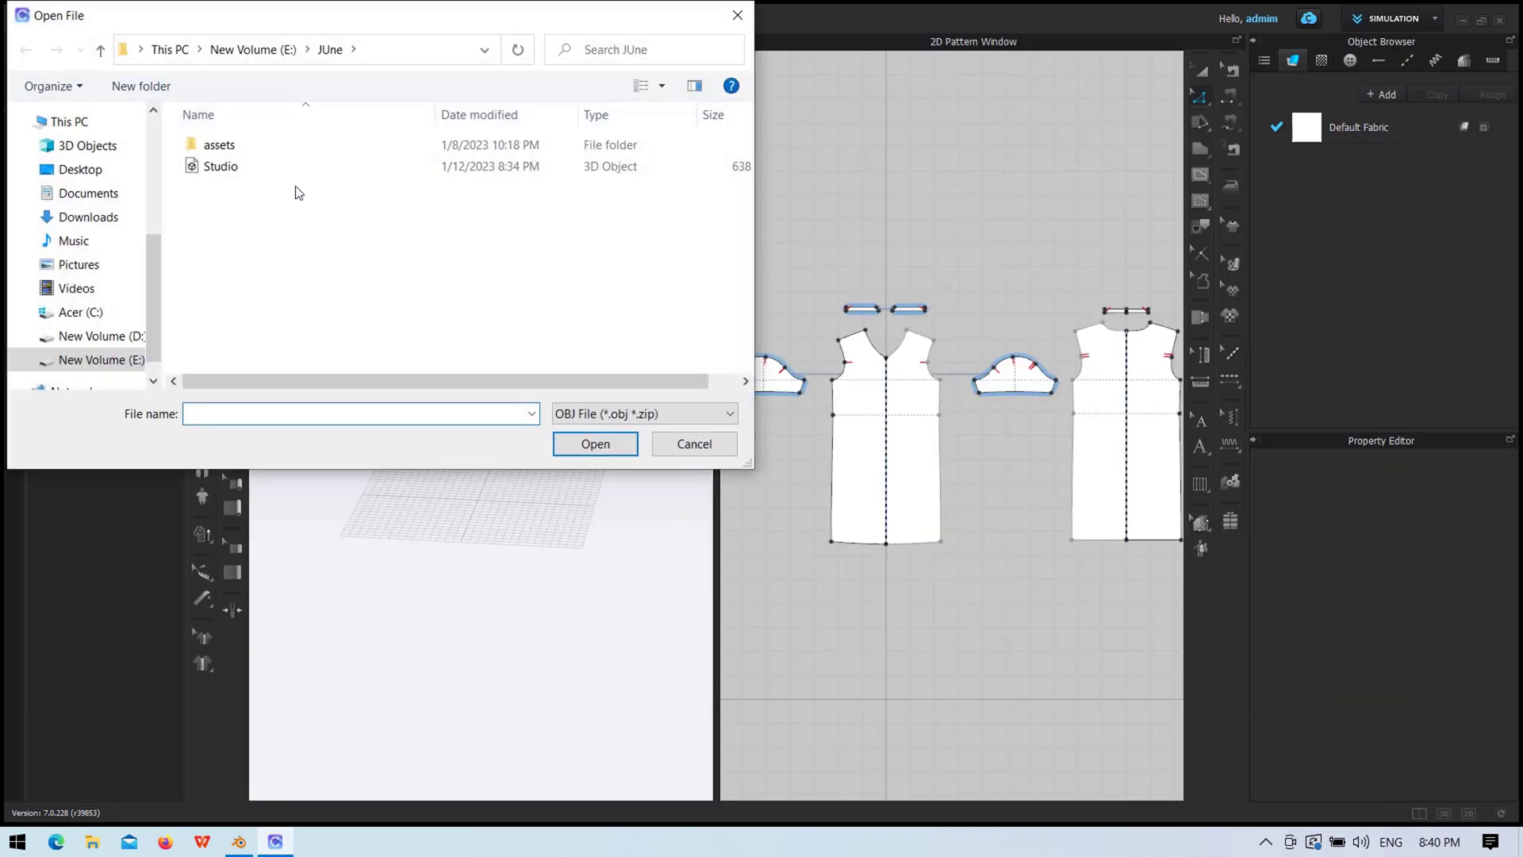
pyautogui.click(238, 165)
pyautogui.click(606, 441)
pyautogui.doubleClick(809, 352)
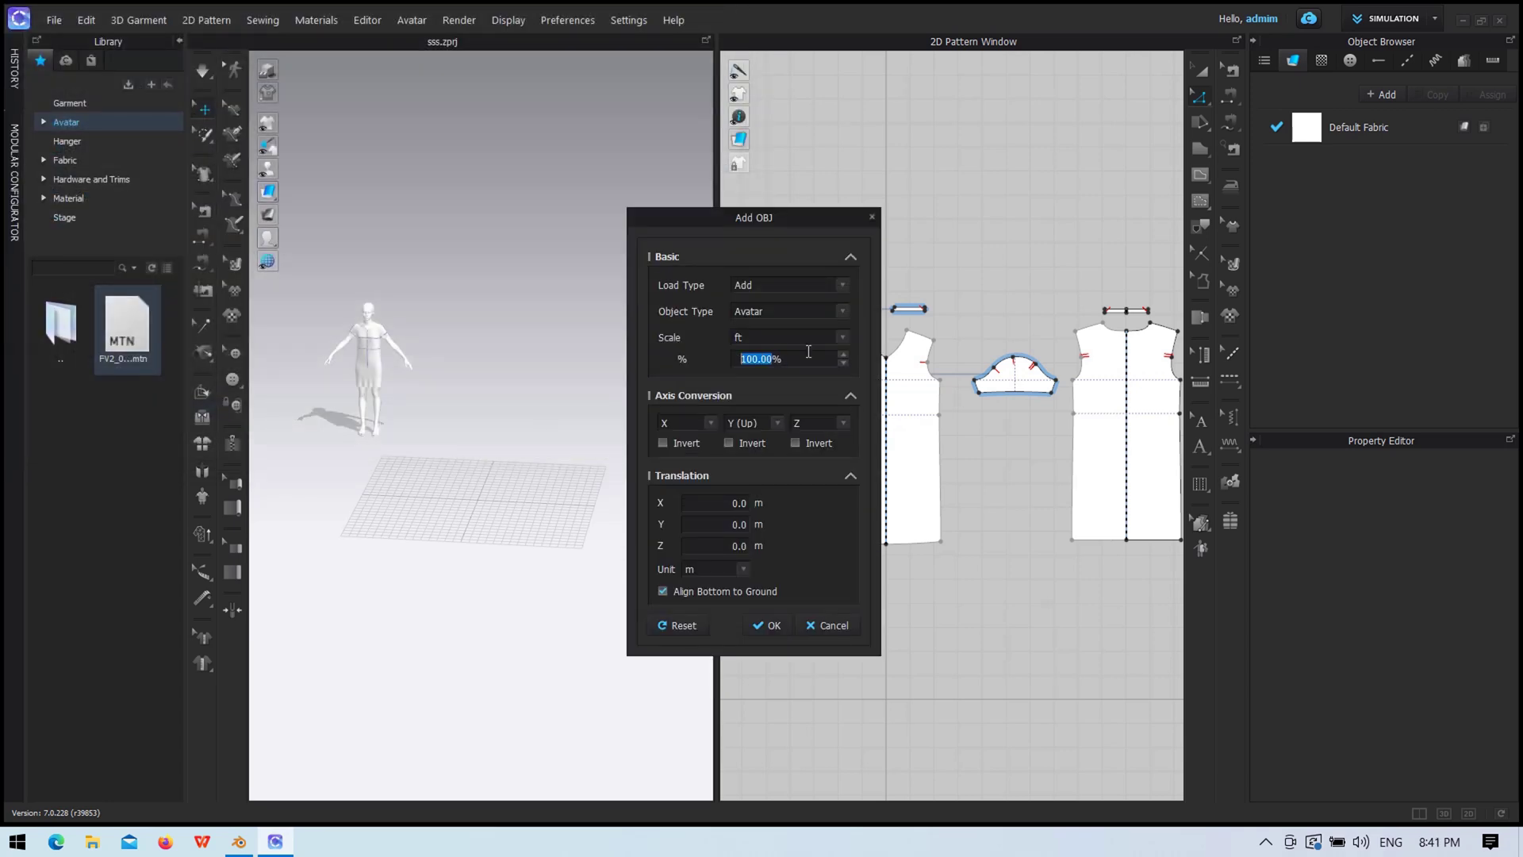
pyautogui.click(769, 625)
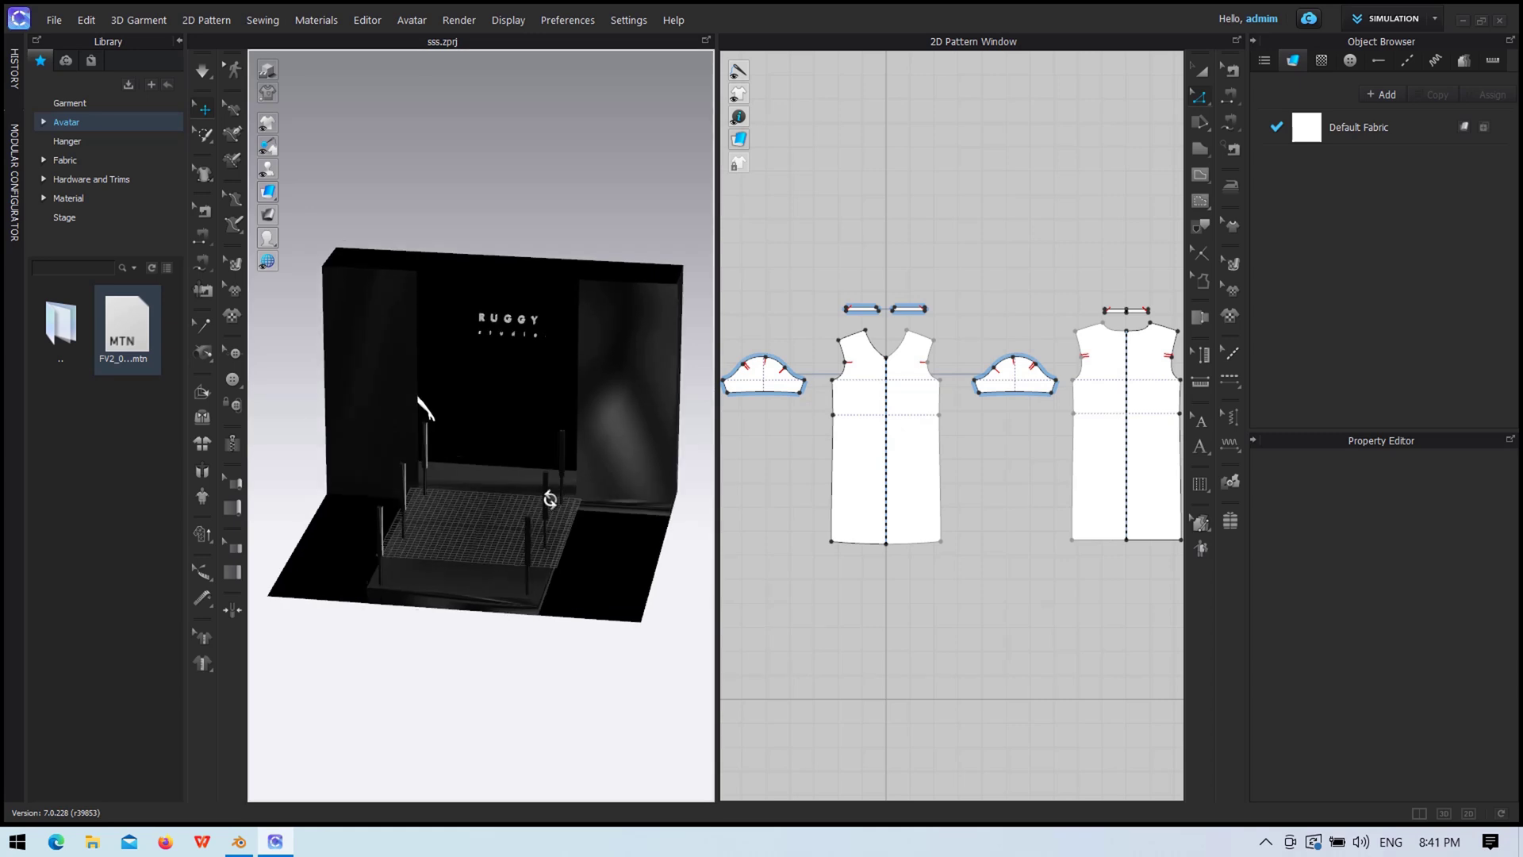
pyautogui.moveTo(548, 495)
pyautogui.mouseDown(button='right')
pyautogui.moveTo(418, 526)
pyautogui.moveTo(526, 476)
pyautogui.mouseUp(button='right')
pyautogui.click(1394, 18)
# Step: Switch to Animation, enlarge the timeline area, and record the walking motion
pyautogui.click(1371, 89)
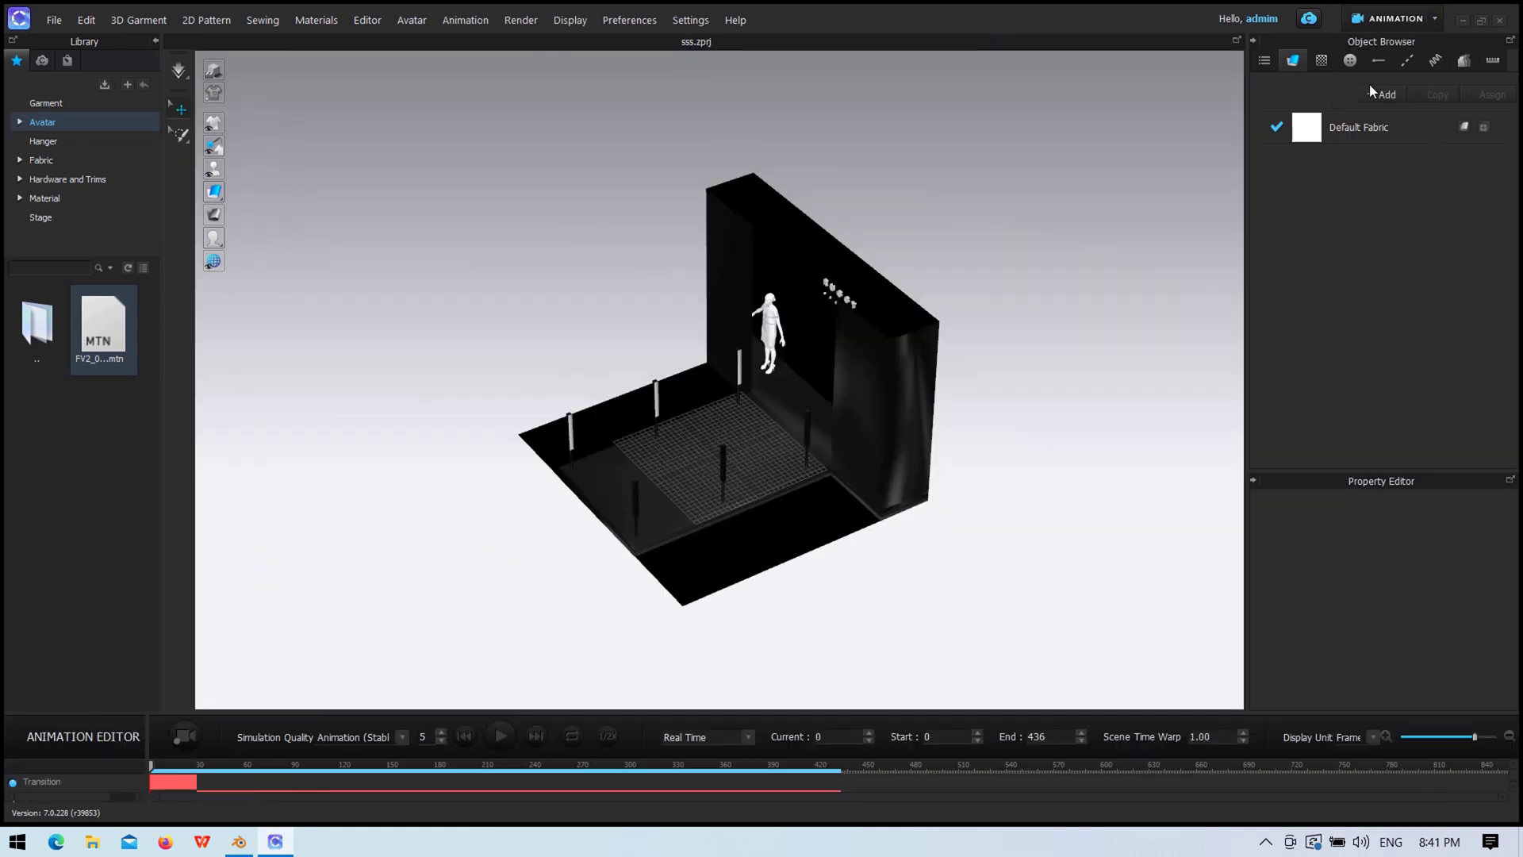
pyautogui.scroll(-2, 371, 786)
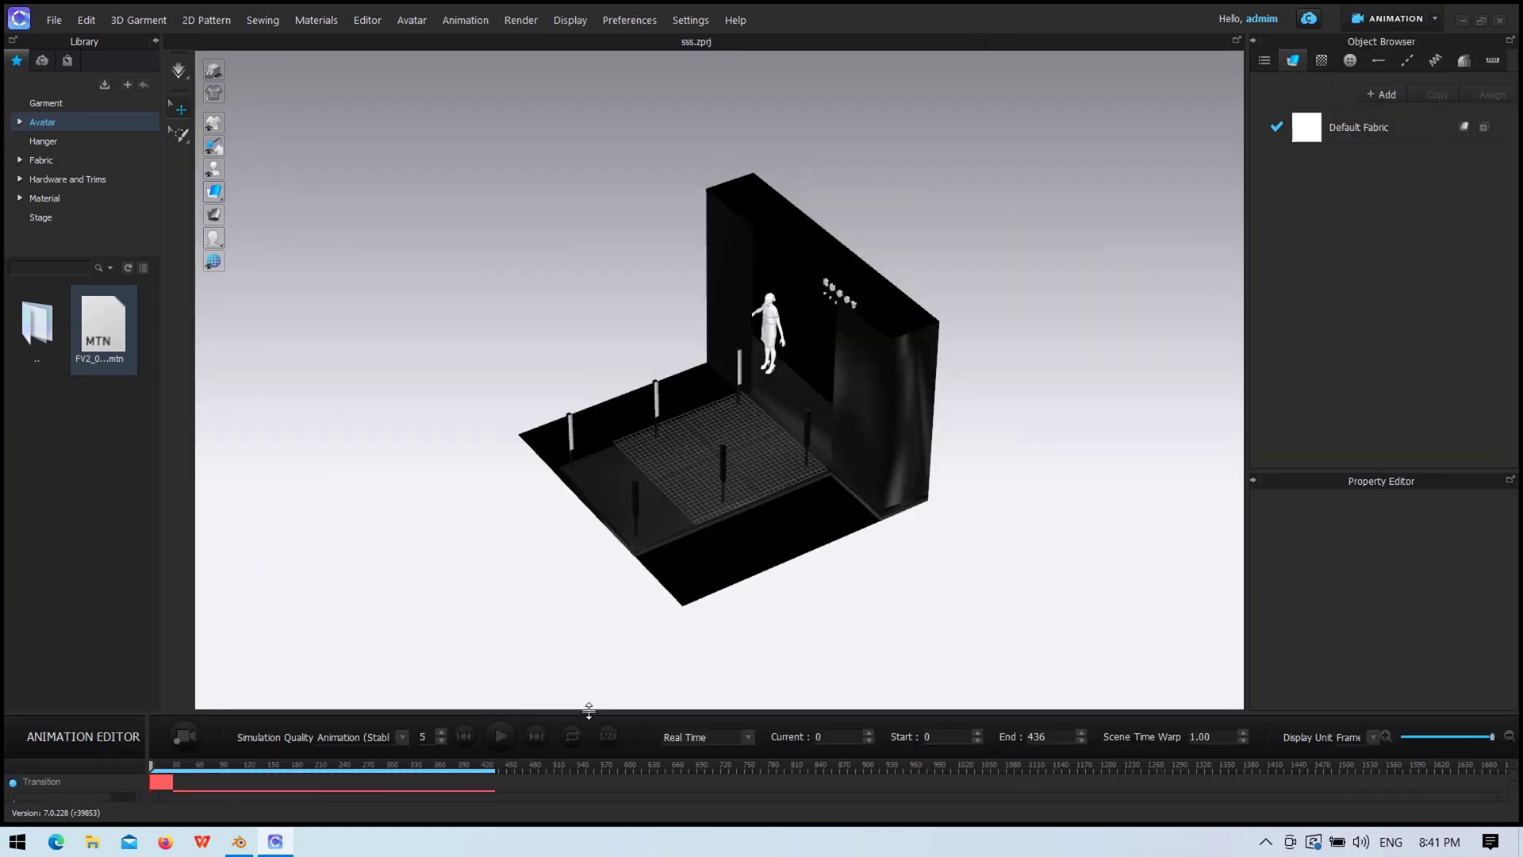
pyautogui.moveTo(588, 709); pyautogui.dragTo(599, 651)
pyautogui.click(192, 676)
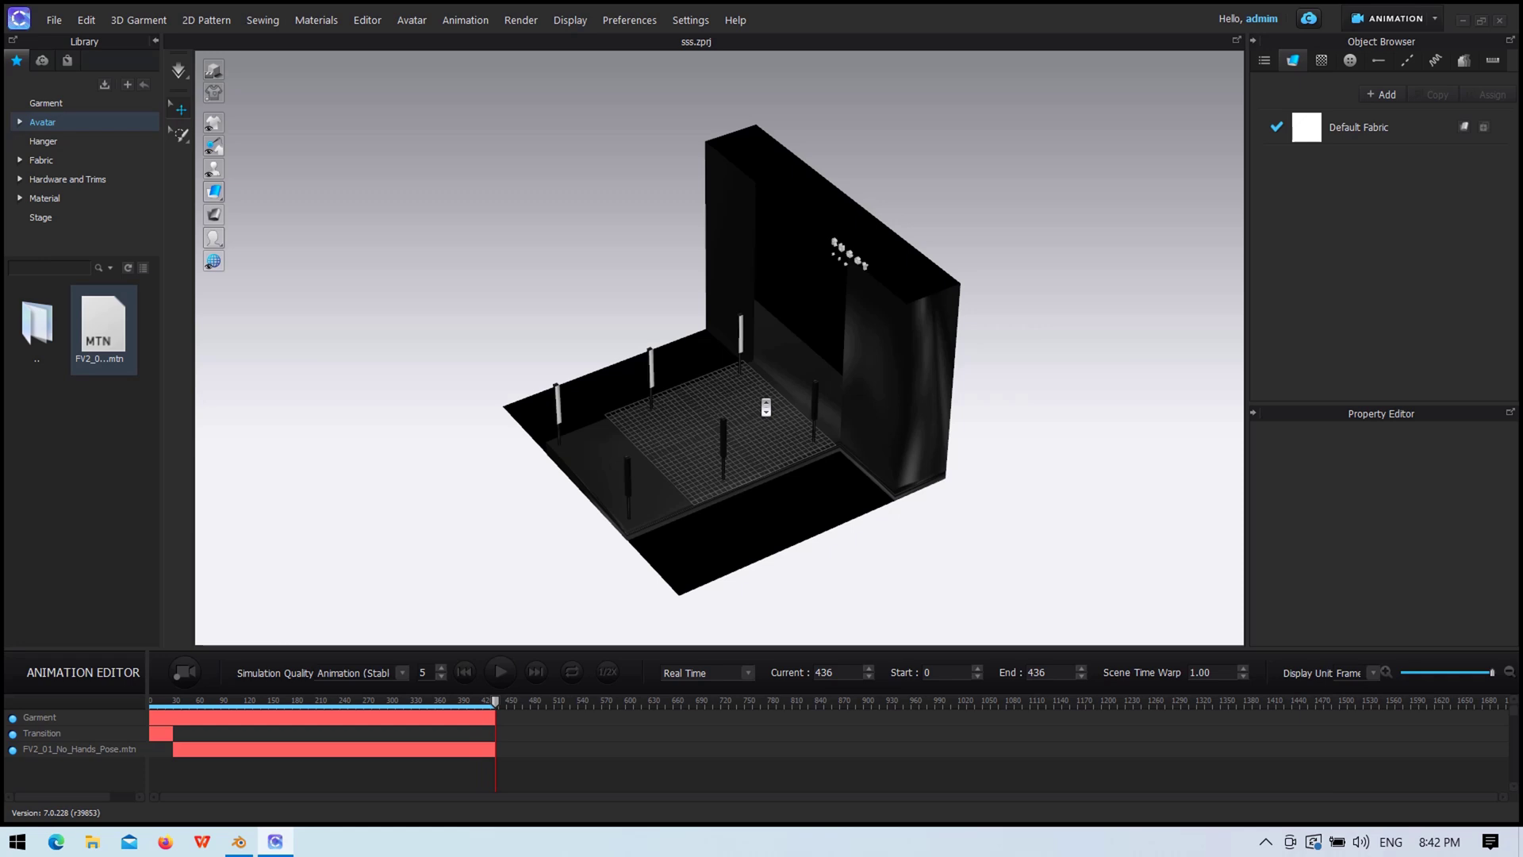
# Step: Play the 436-frame walk across the RUGGY stage, then rewind to frame 0
pyautogui.click(512, 674)
pyautogui.moveTo(803, 397); pyautogui.dragTo(834, 420, button='right')
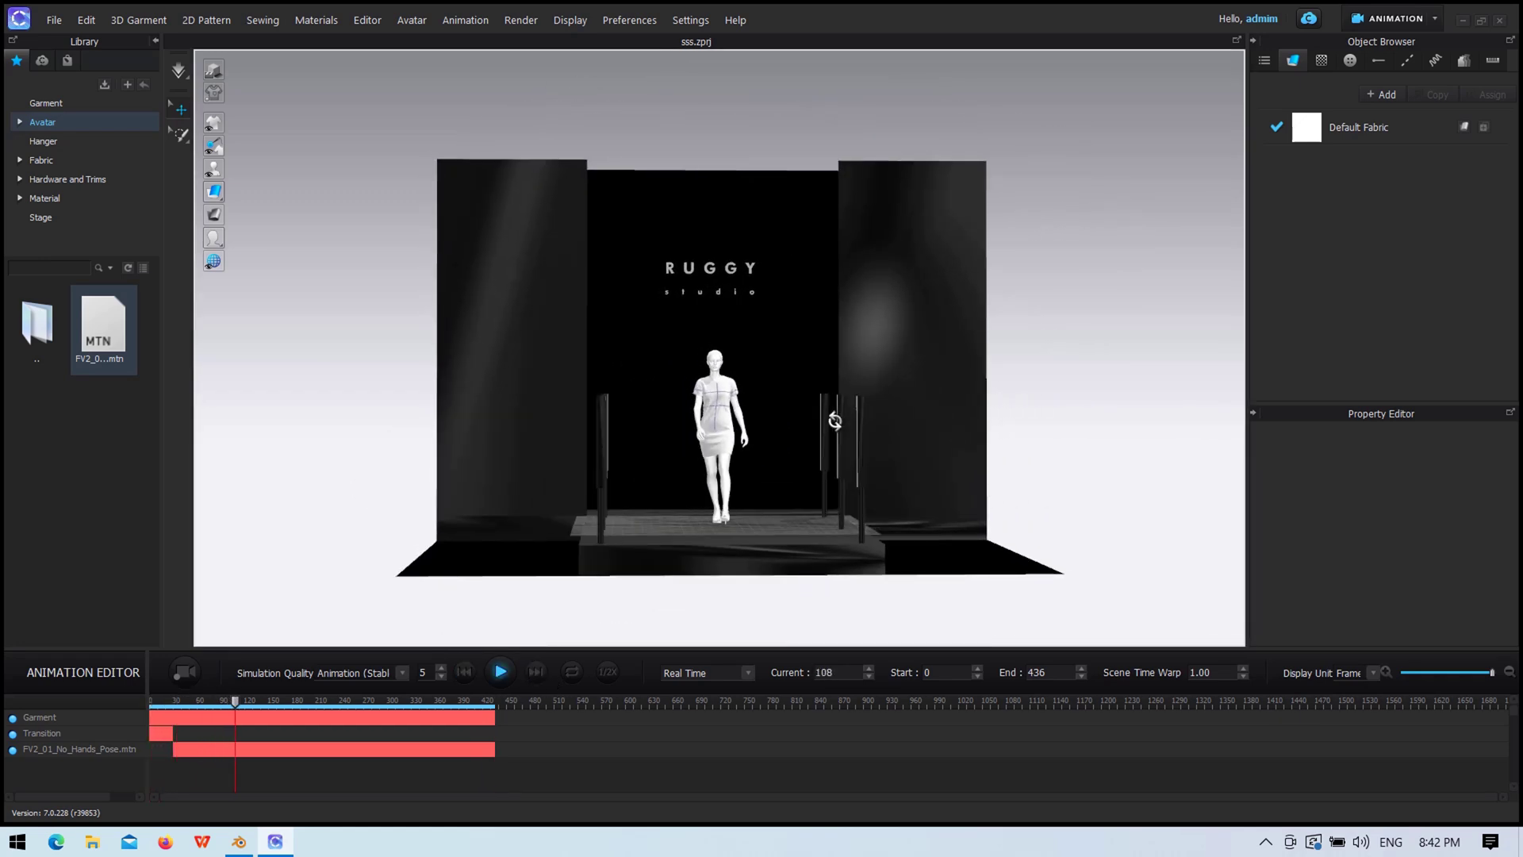
pyautogui.scroll(5, 831, 426)
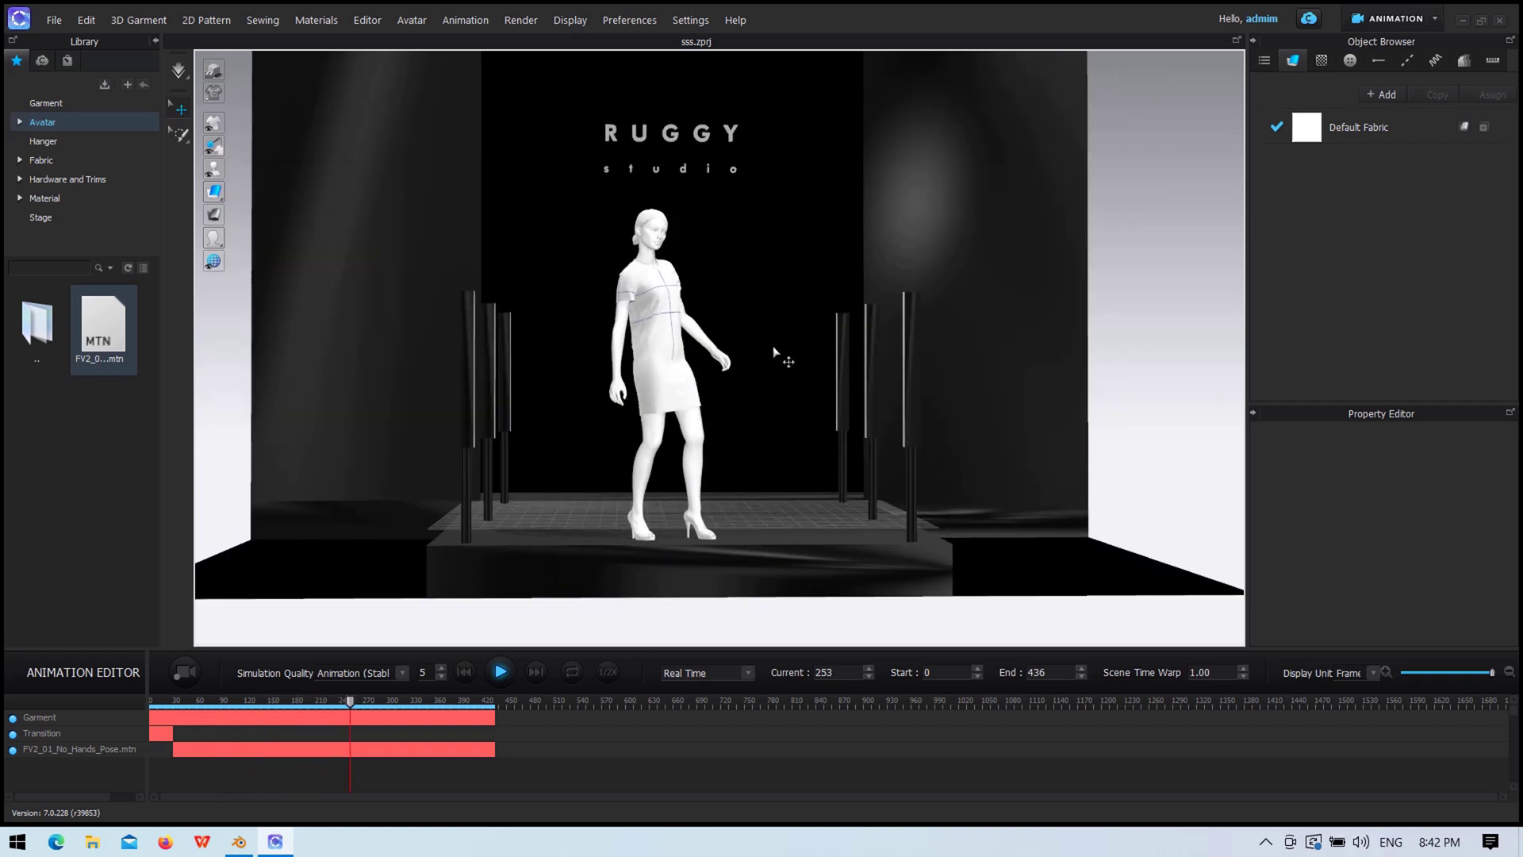
pyautogui.scroll(5, 694, 539)
pyautogui.moveTo(697, 528)
pyautogui.mouseDown(button='right')
pyautogui.moveTo(754, 336)
pyautogui.moveTo(724, 363)
pyautogui.moveTo(744, 343)
pyautogui.moveTo(880, 340)
pyautogui.moveTo(748, 381)
pyautogui.moveTo(949, 345)
pyautogui.mouseUp(button='right')
pyautogui.scroll(-5, 748, 381)
pyautogui.moveTo(949, 345); pyautogui.dragTo(937, 517, button='middle')
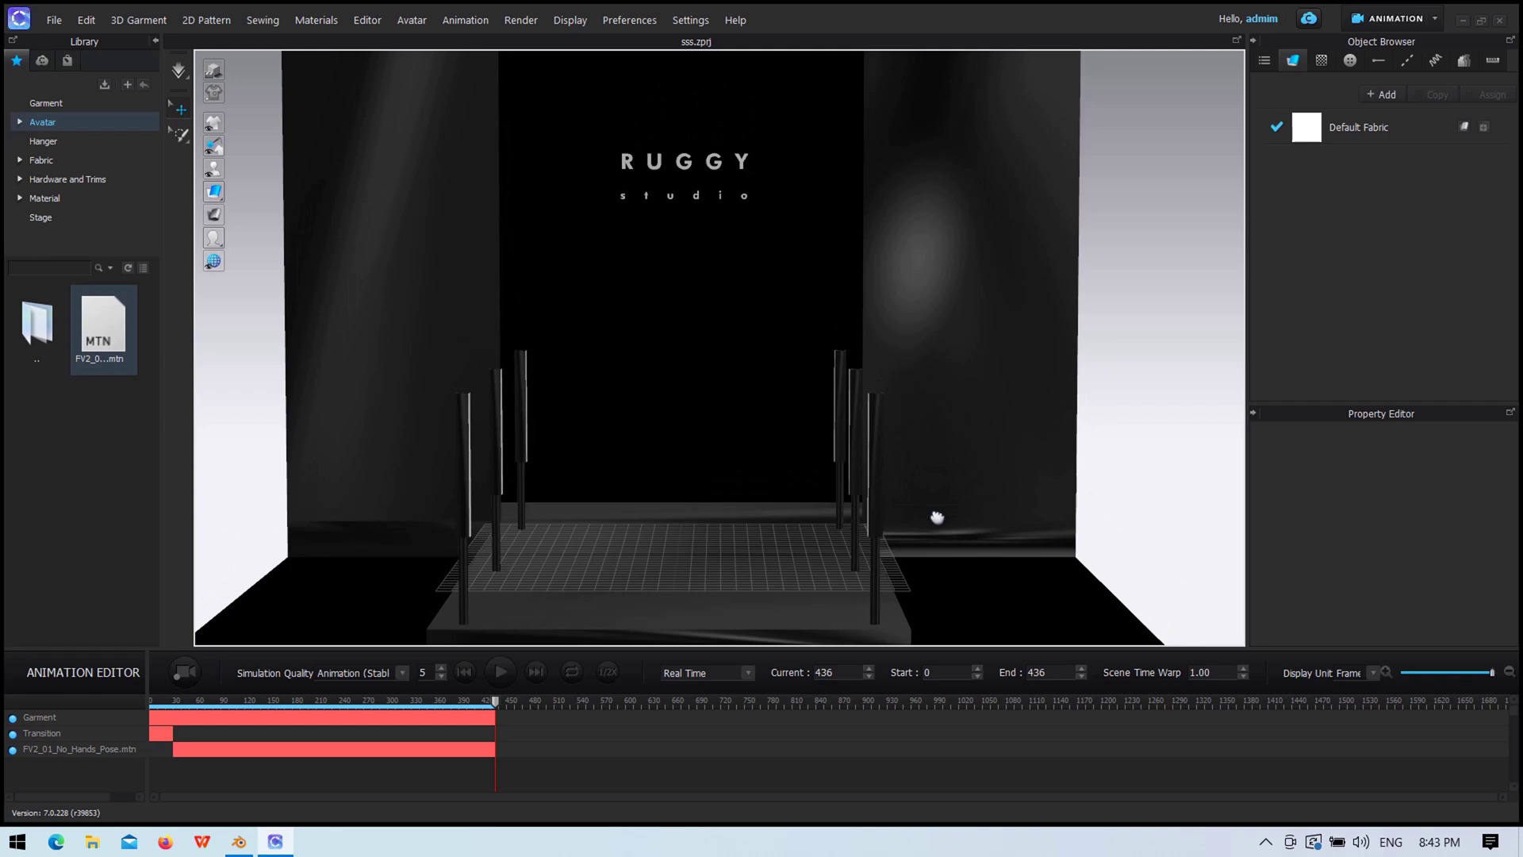
pyautogui.click(468, 671)
pyautogui.click(1365, 22)
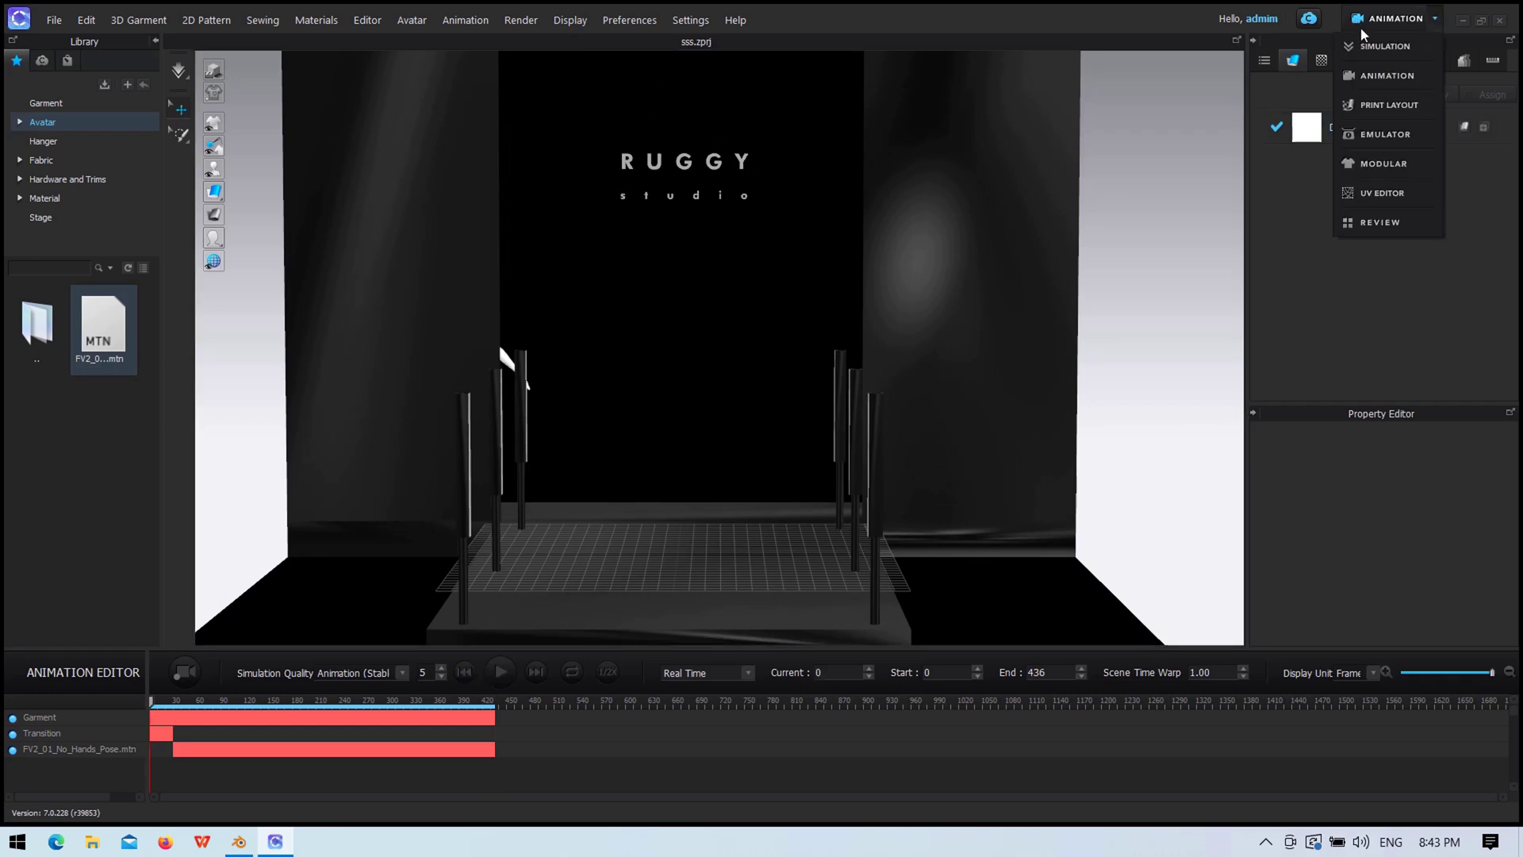
# Step: Open the Render panel's lighting settings and add a Rectangle Light
pyautogui.click(992, 277)
pyautogui.click(518, 22)
pyautogui.click(539, 40)
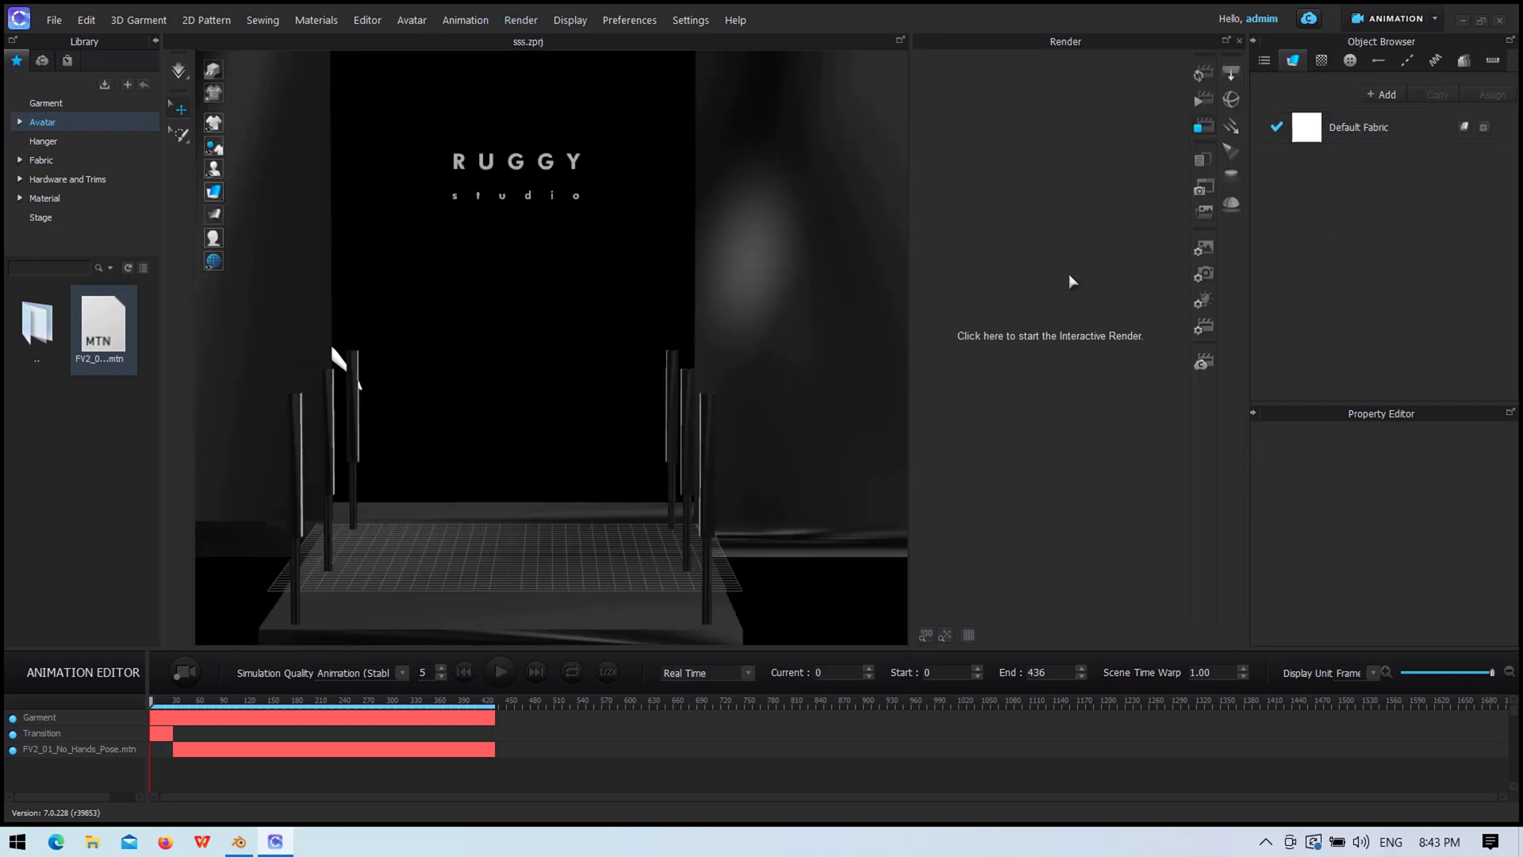
pyautogui.click(1207, 278)
pyautogui.scroll(-3, 1348, 492)
pyautogui.scroll(-1, 1348, 546)
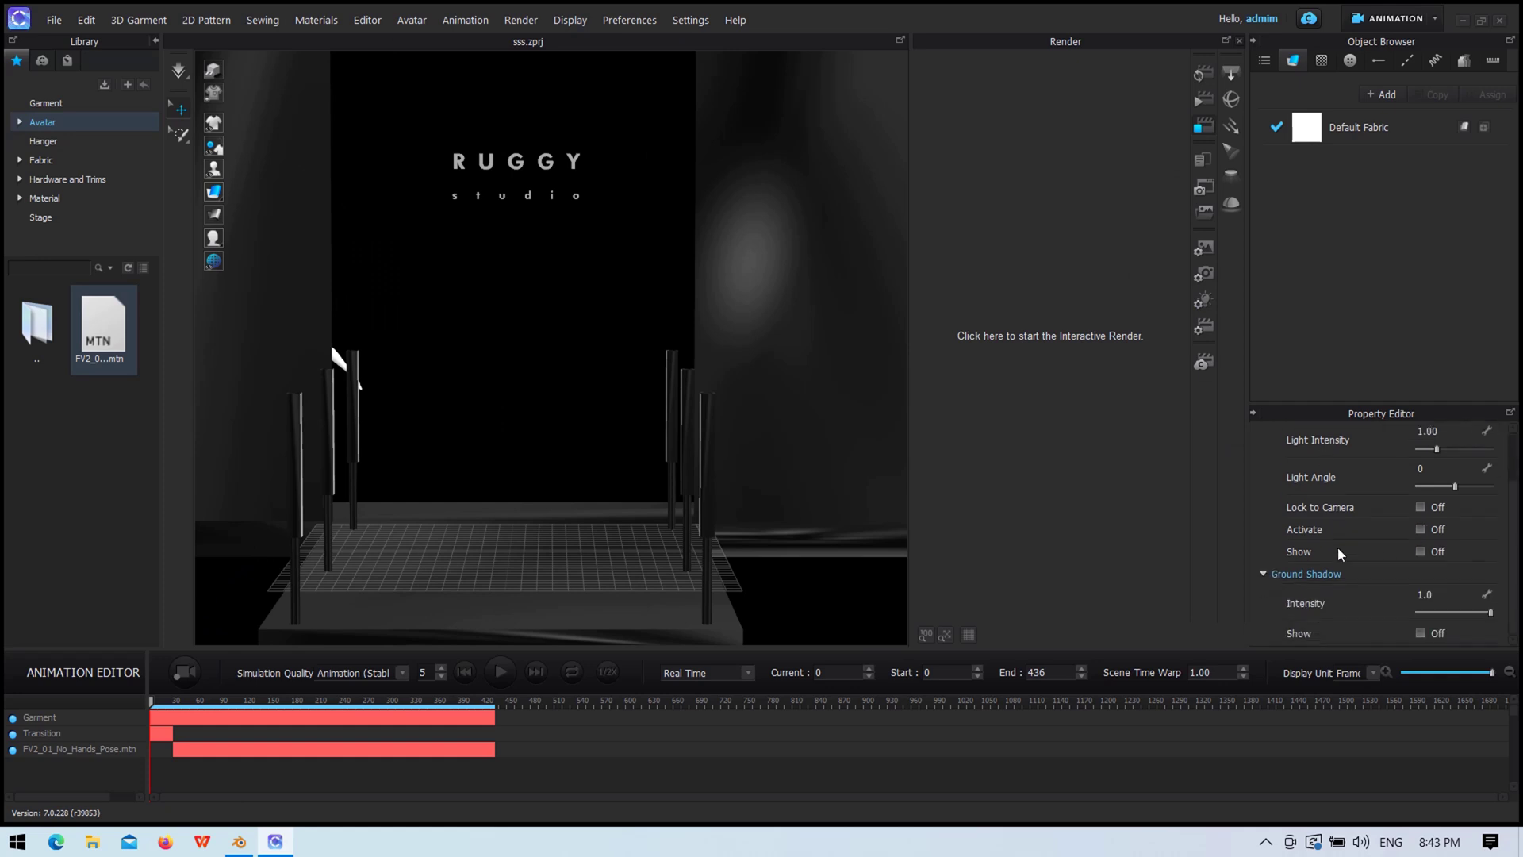
pyautogui.scroll(1, 1364, 561)
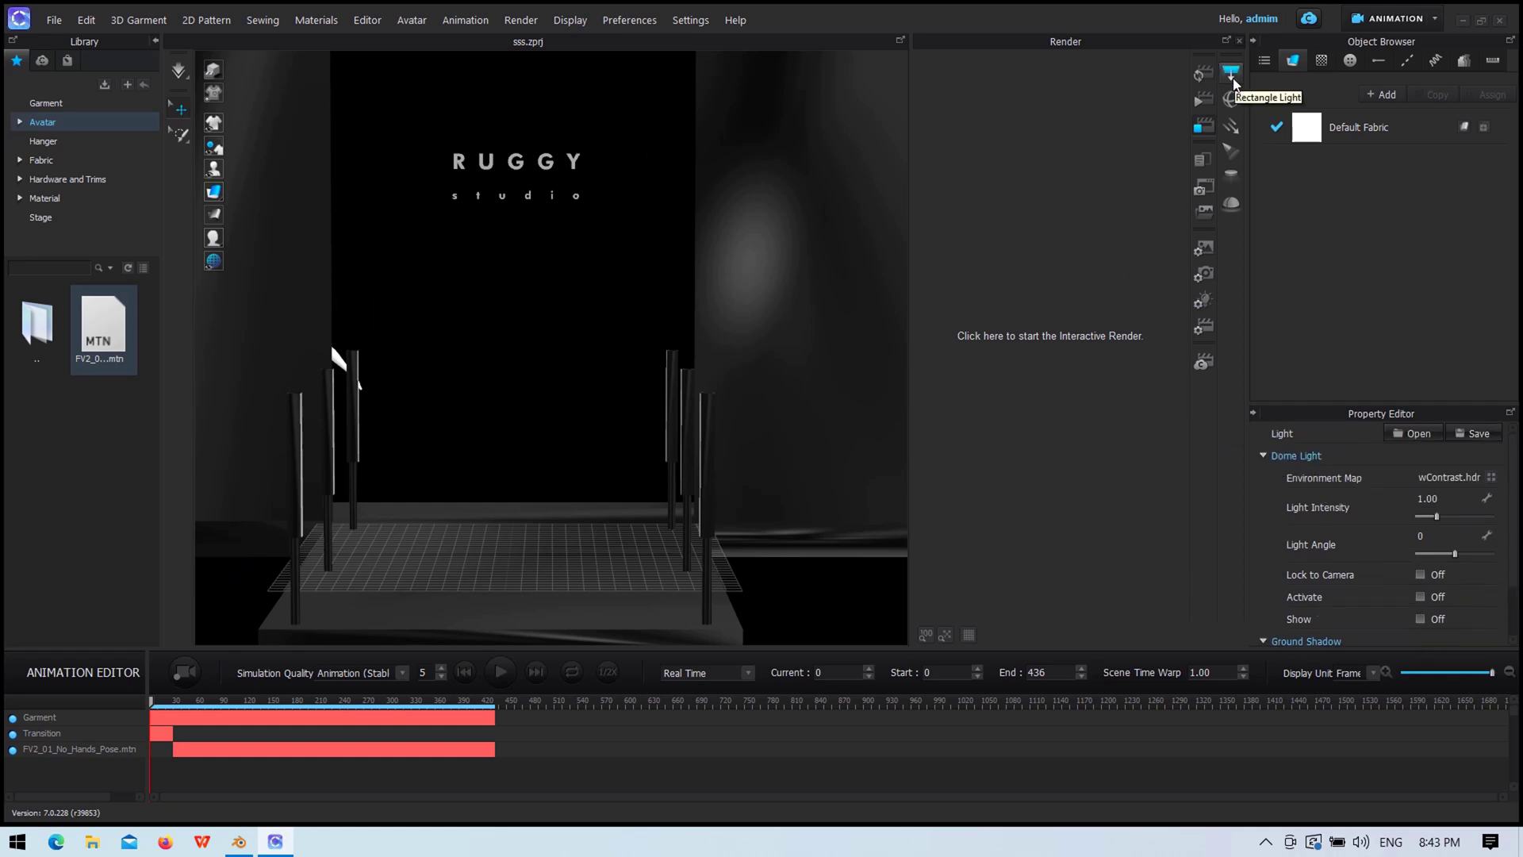
pyautogui.click(1230, 73)
# Step: Frame the pillars and move the new rectangle light over a lamp post
pyautogui.scroll(5, 679, 493)
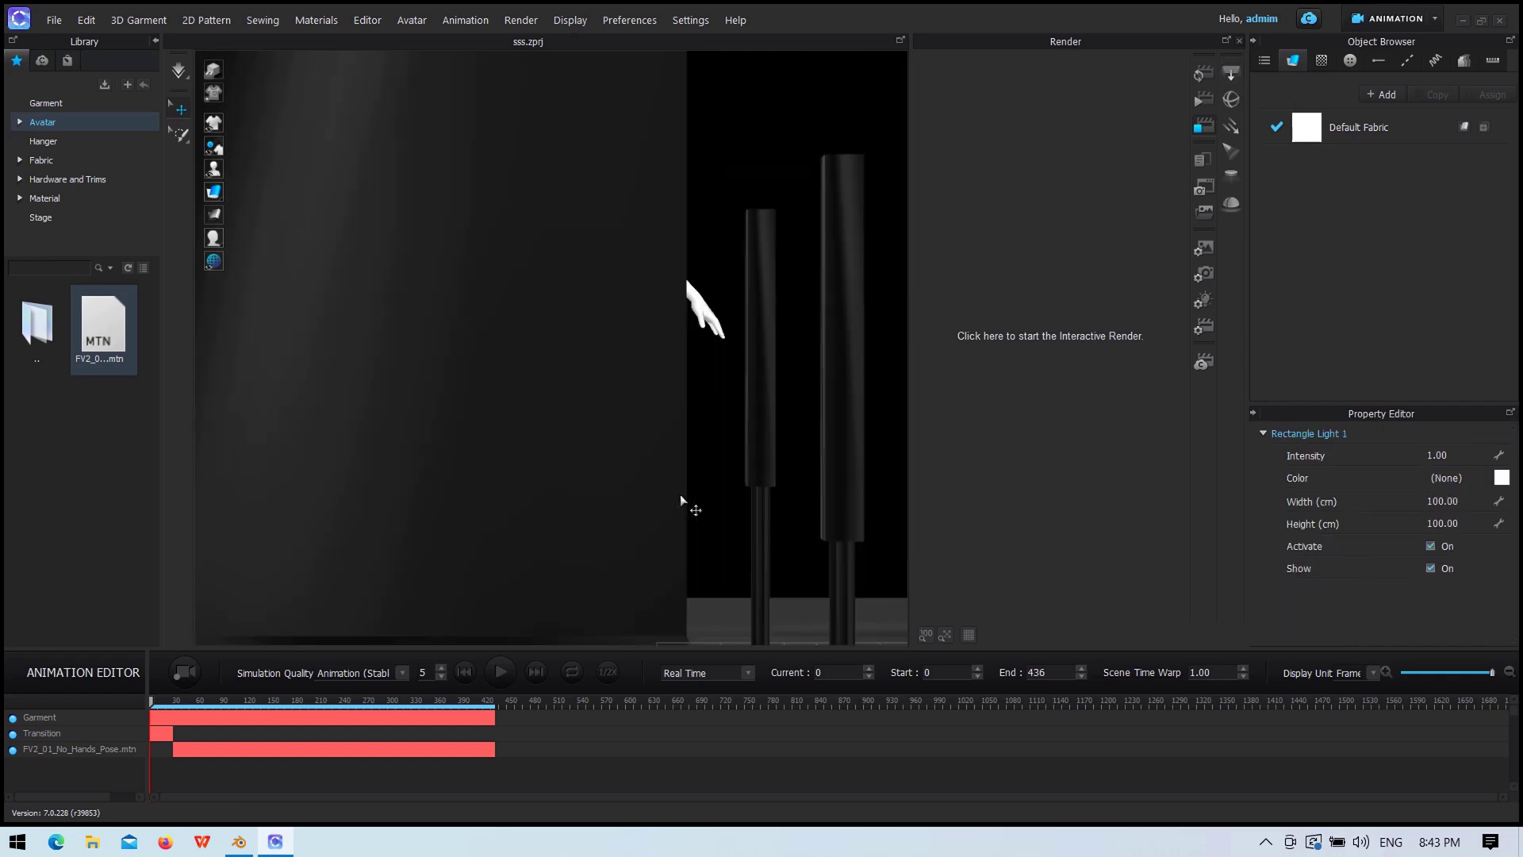
pyautogui.moveTo(679, 493)
pyautogui.mouseDown(button='right')
pyautogui.moveTo(543, 442)
pyautogui.moveTo(652, 433)
pyautogui.moveTo(601, 440)
pyautogui.mouseUp(button='right')
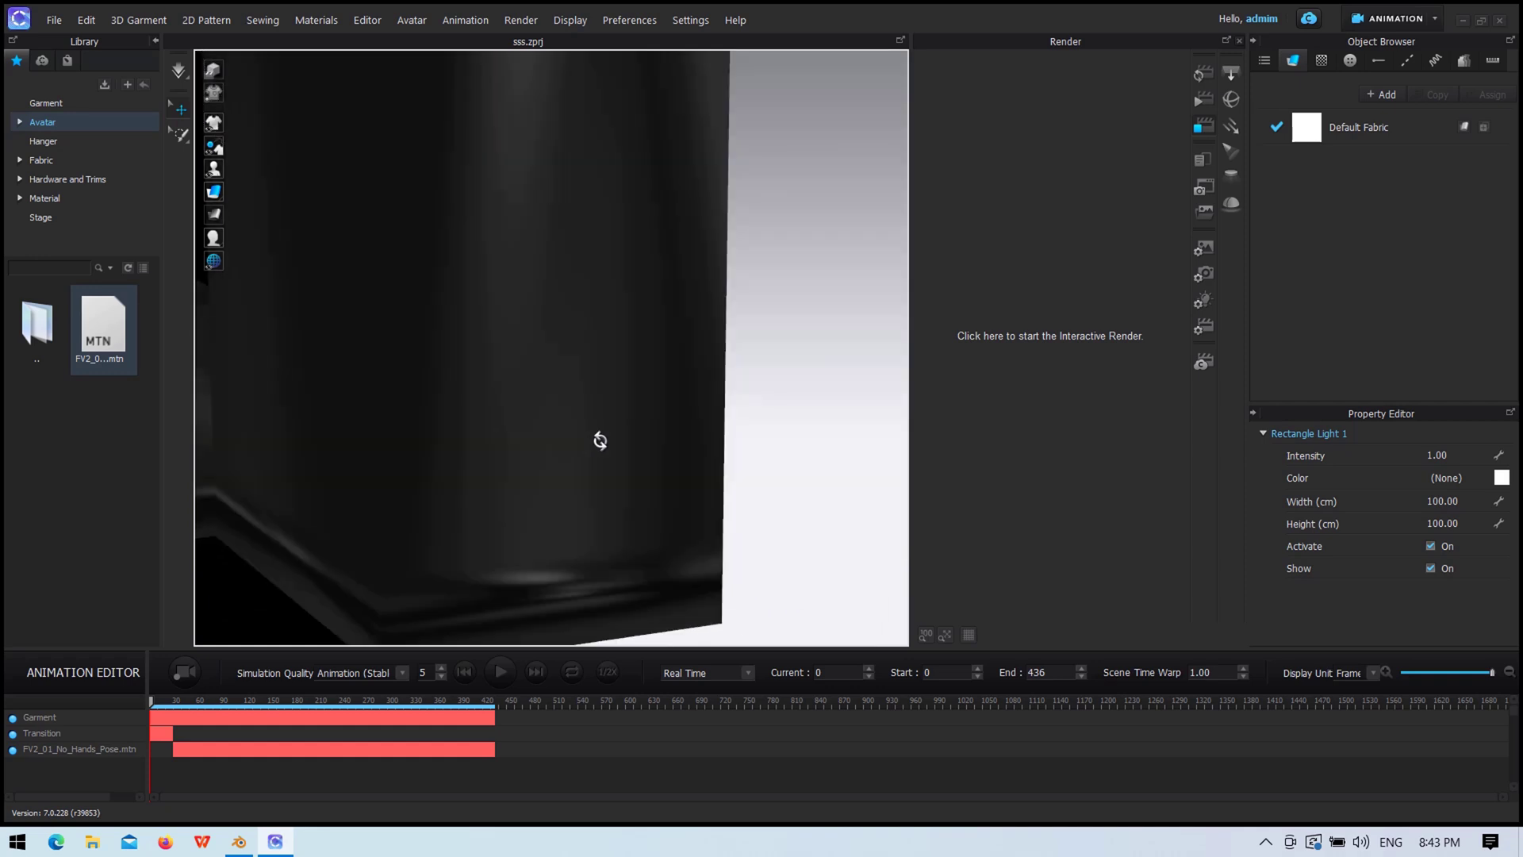
pyautogui.scroll(-5, 601, 439)
pyautogui.scroll(5, 601, 439)
pyautogui.moveTo(601, 440)
pyautogui.mouseDown(button='middle')
pyautogui.moveTo(307, 381)
pyautogui.moveTo(445, 412)
pyautogui.moveTo(467, 564)
pyautogui.moveTo(464, 533)
pyautogui.mouseUp(button='middle')
pyautogui.moveTo(819, 617)
pyautogui.mouseDown()
pyautogui.moveTo(817, 409)
pyautogui.moveTo(548, 403)
pyautogui.mouseUp()
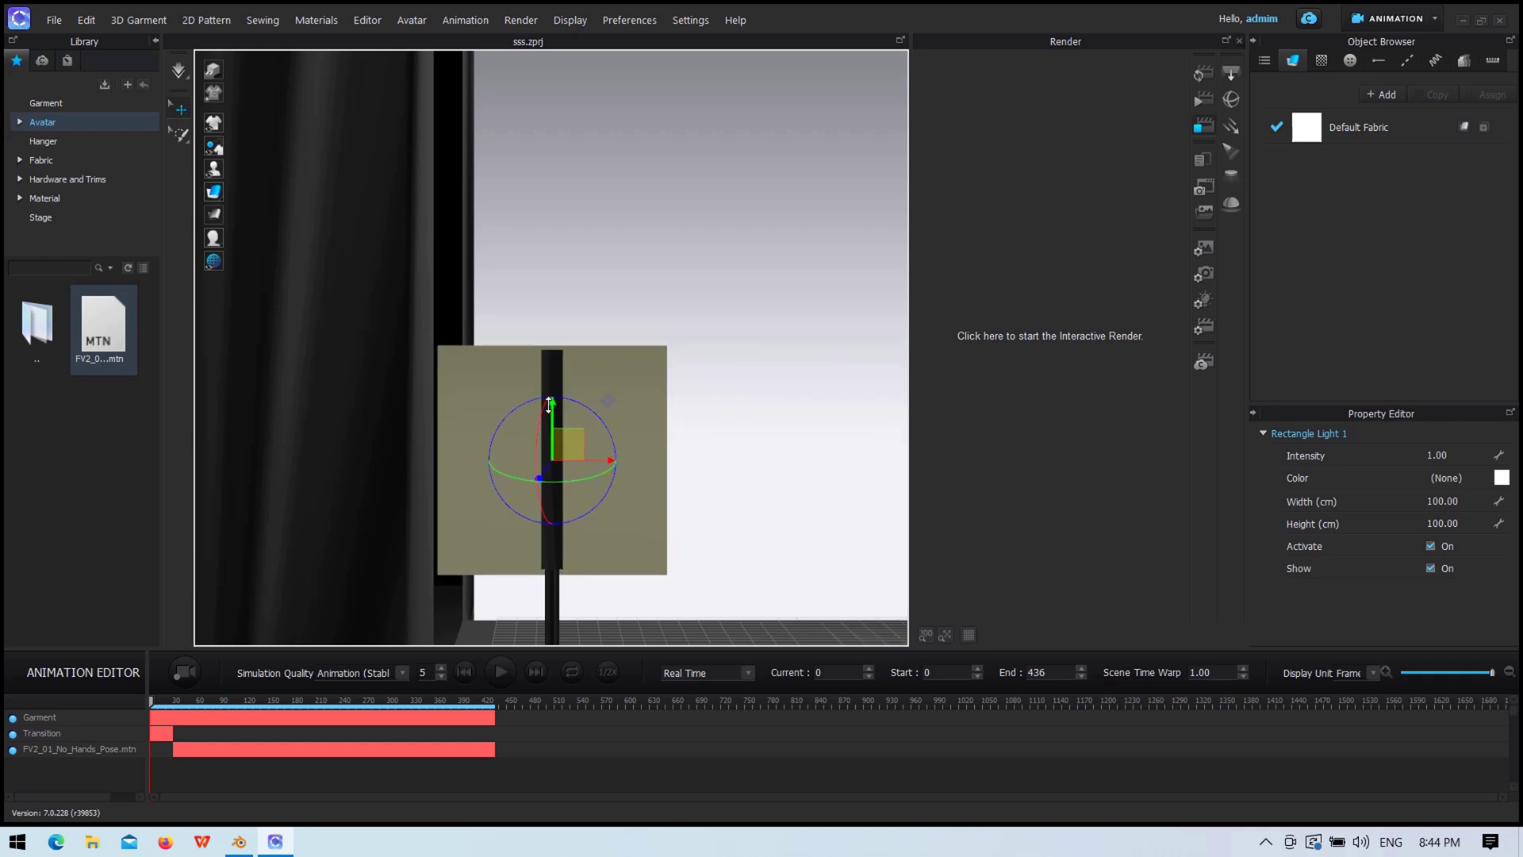
# Step: Set the rectangle light to Width 95 and Height 10 cm
pyautogui.click(1464, 501)
pyautogui.write('5')
pyautogui.press('Return')
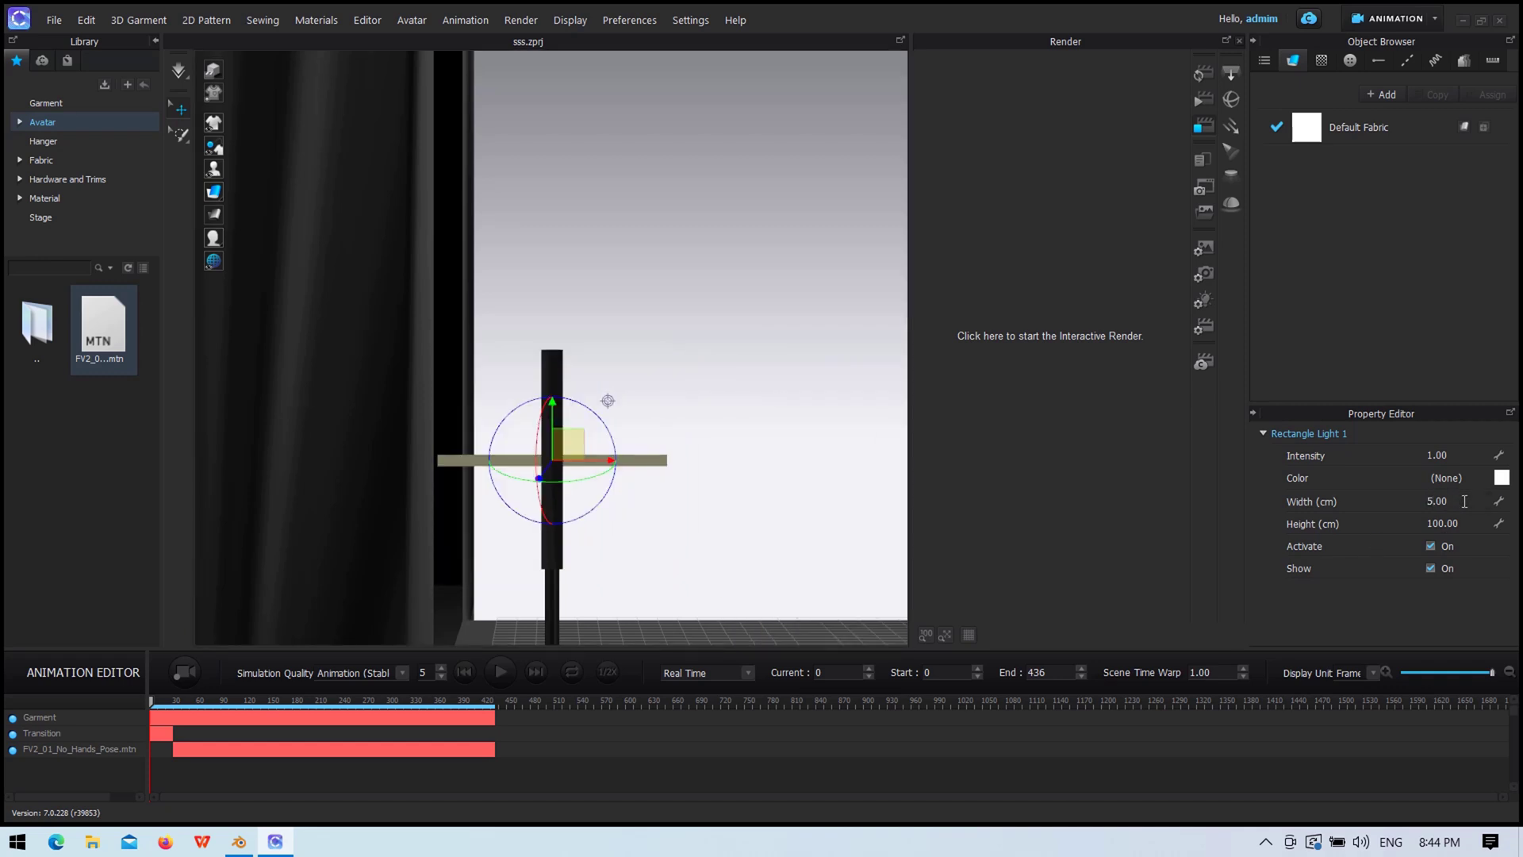
pyautogui.click(1451, 523)
pyautogui.write('10')
pyautogui.press('Return')
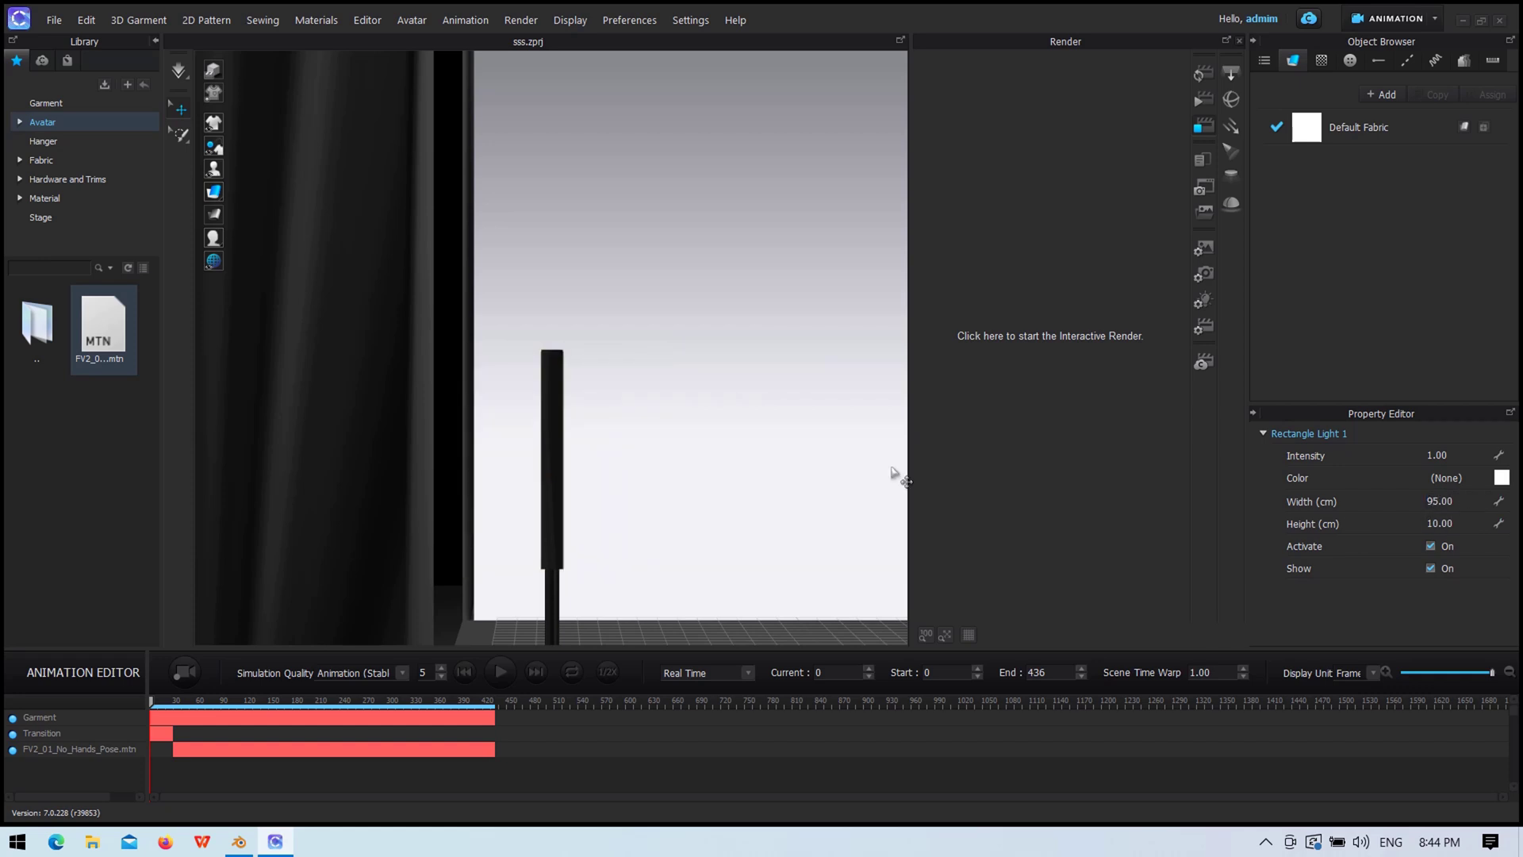
# Step: Slide the rectangle light sideways onto the pole and raise it along the post
pyautogui.scroll(-3, 353, 368)
pyautogui.scroll(-3, 405, 389)
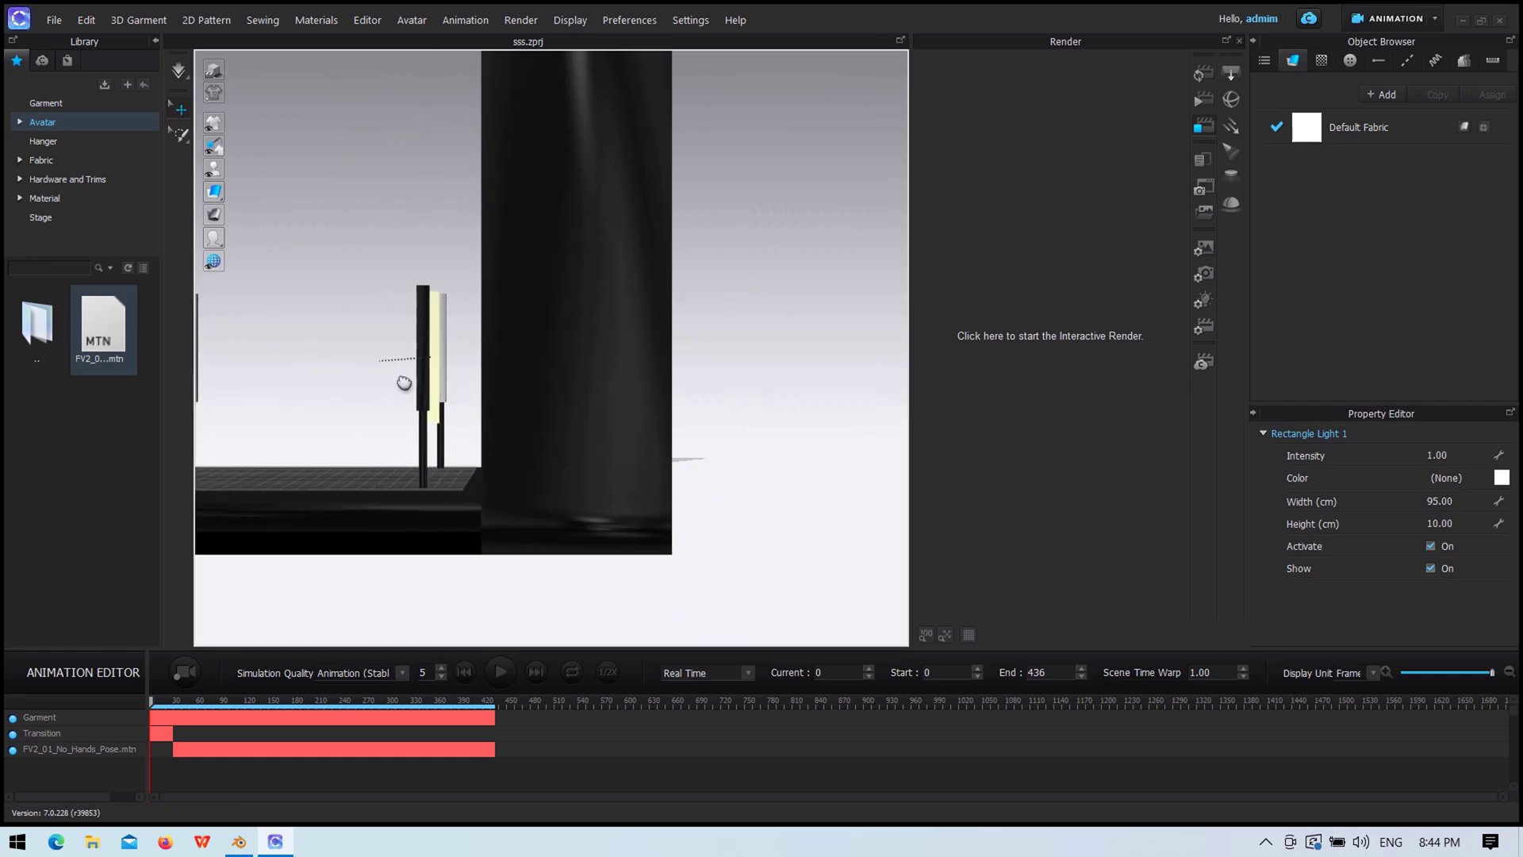
pyautogui.scroll(-3, 669, 401)
pyautogui.scroll(1, 764, 382)
pyautogui.scroll(1, 763, 382)
pyautogui.scroll(3, 759, 425)
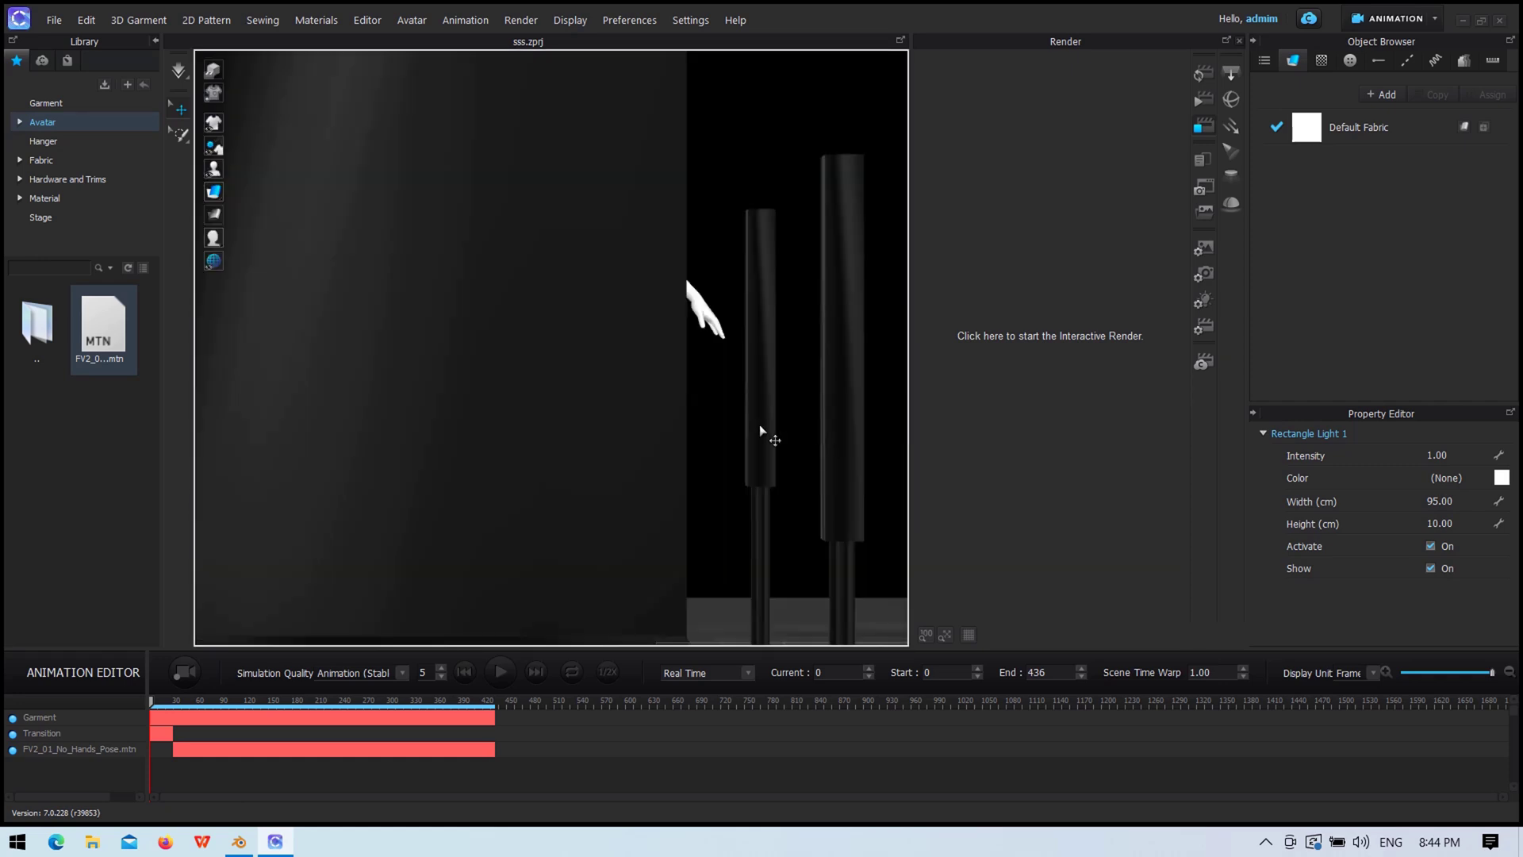
pyautogui.moveTo(759, 425)
pyautogui.mouseDown(button='right')
pyautogui.moveTo(715, 421)
pyautogui.moveTo(697, 332)
pyautogui.mouseUp(button='right')
pyautogui.click(696, 337)
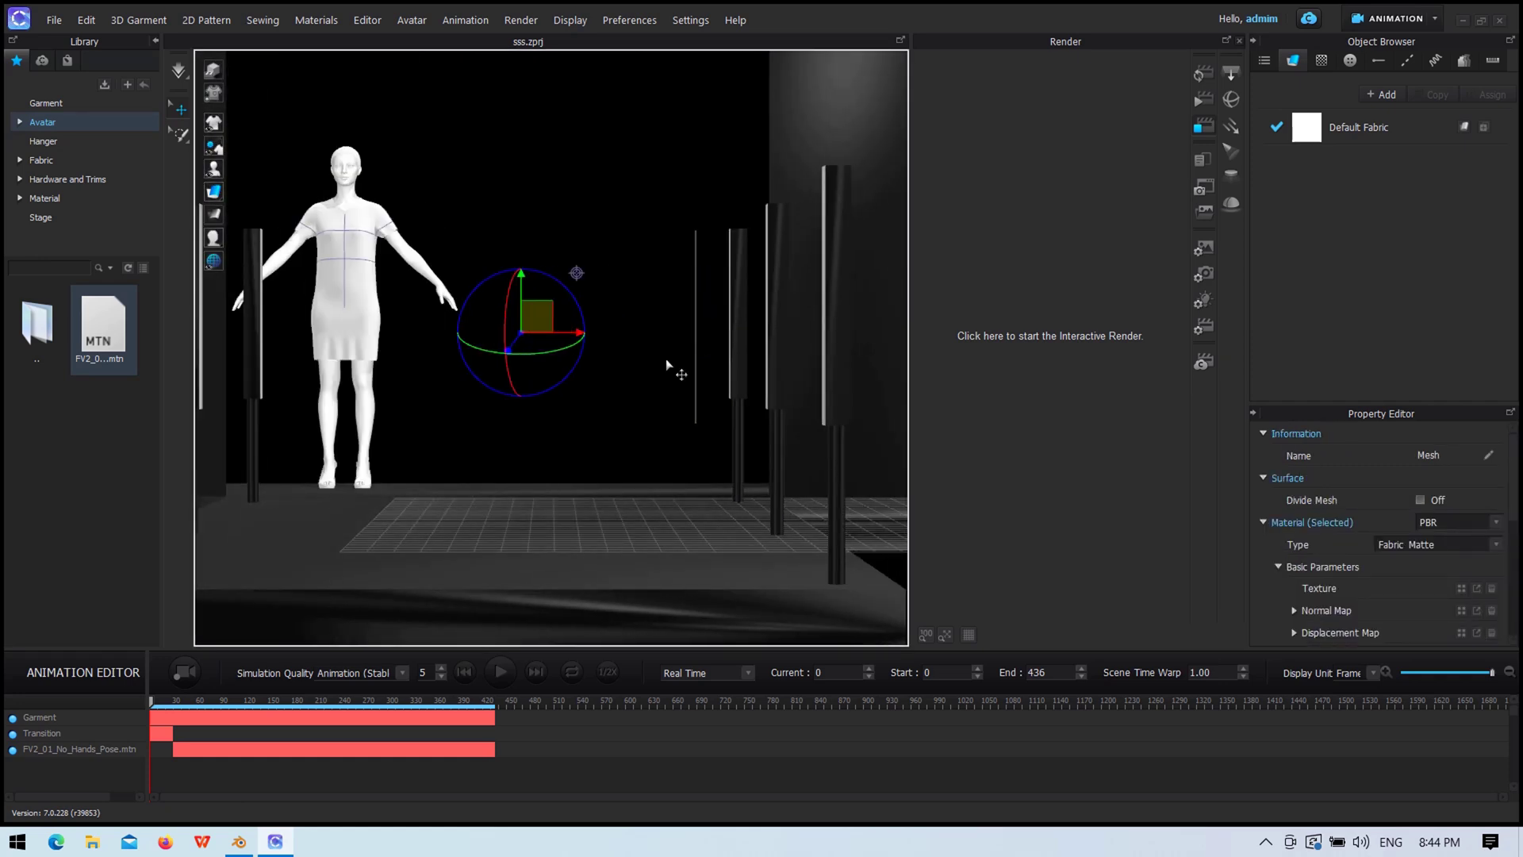
pyautogui.moveTo(730, 325); pyautogui.dragTo(508, 326)
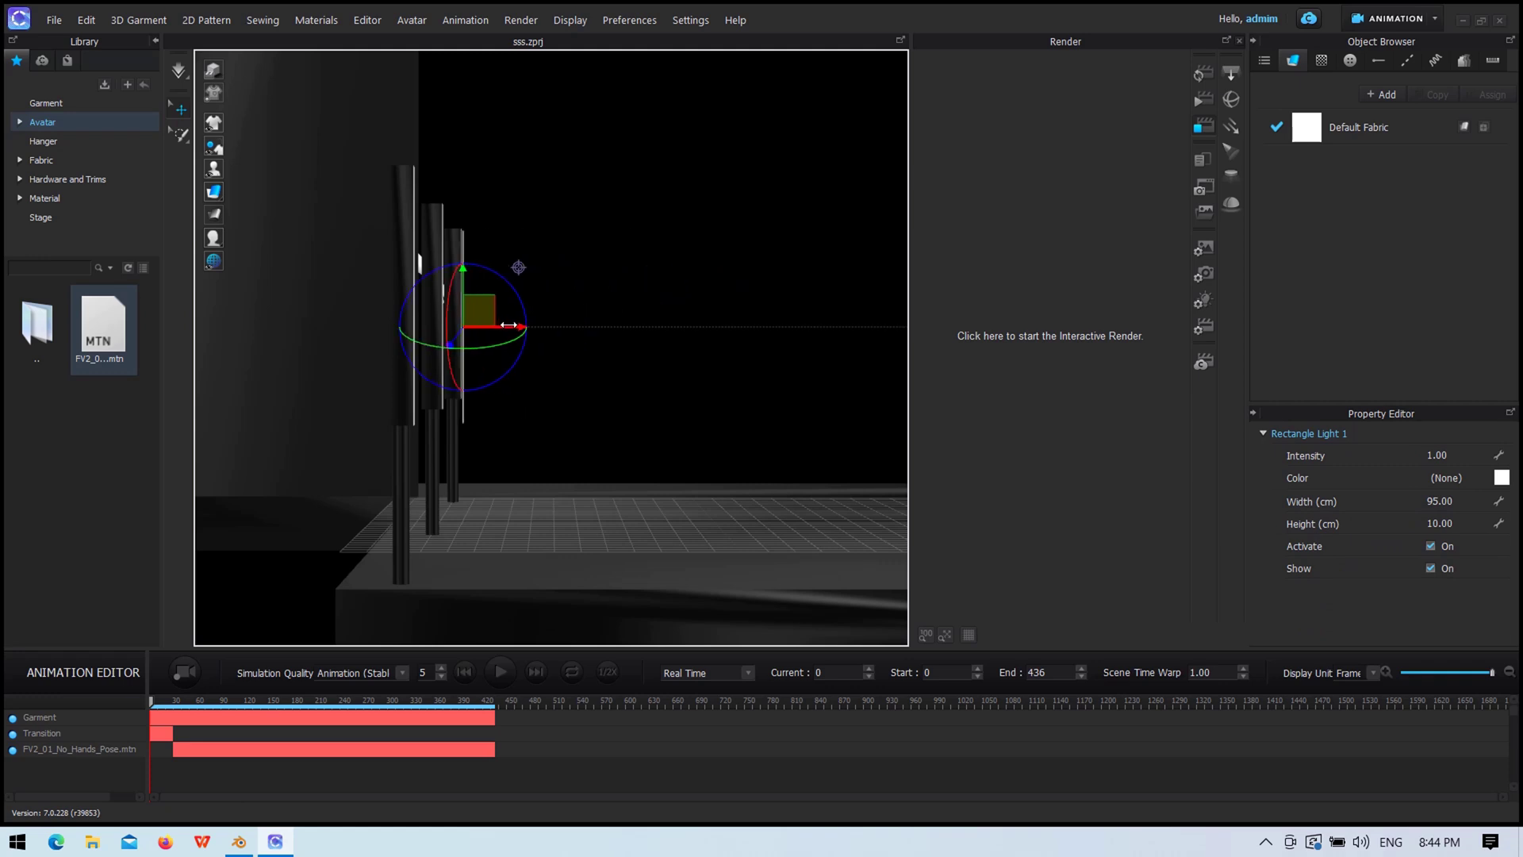
pyautogui.scroll(-2, 507, 325)
pyautogui.scroll(4, 444, 309)
pyautogui.moveTo(396, 286); pyautogui.dragTo(396, 250)
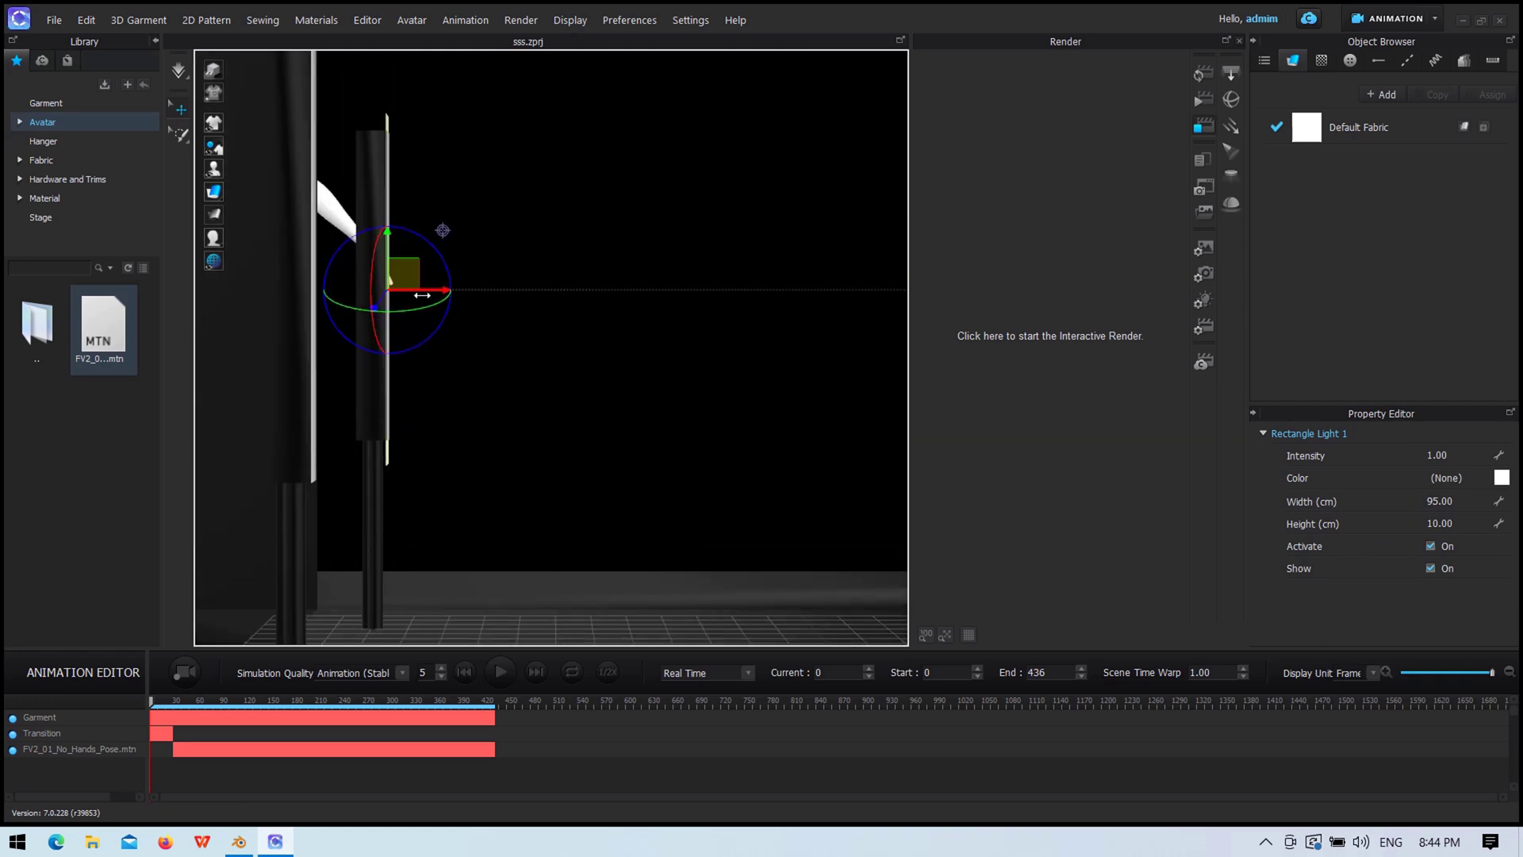
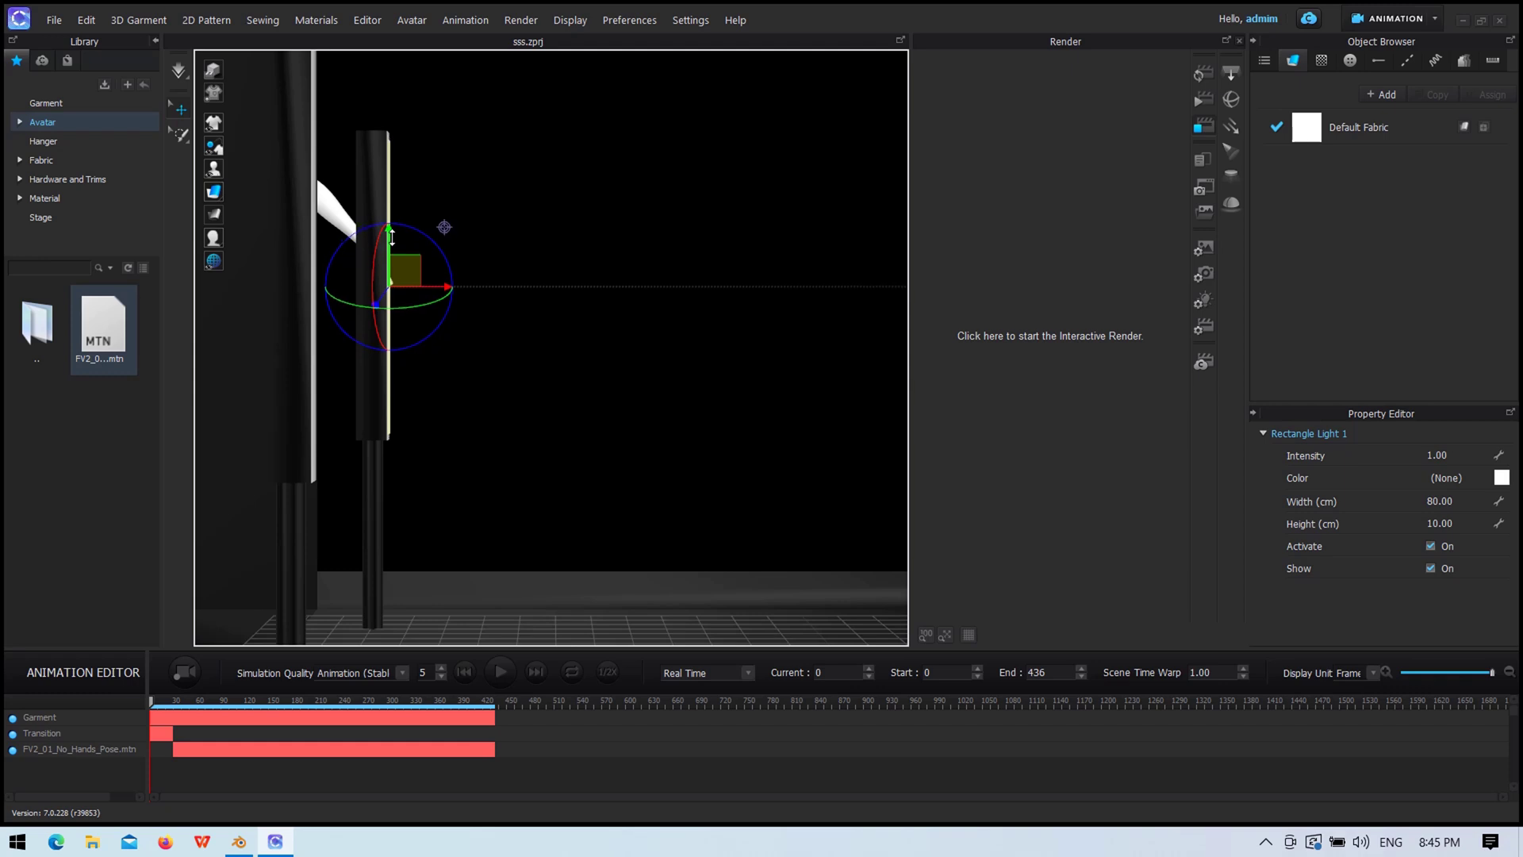
# Step: Set the rectangle light strip's width to 83 cm
pyautogui.doubleClick(1477, 499)
pyautogui.write('83')
pyautogui.scroll(-3, 541, 421)
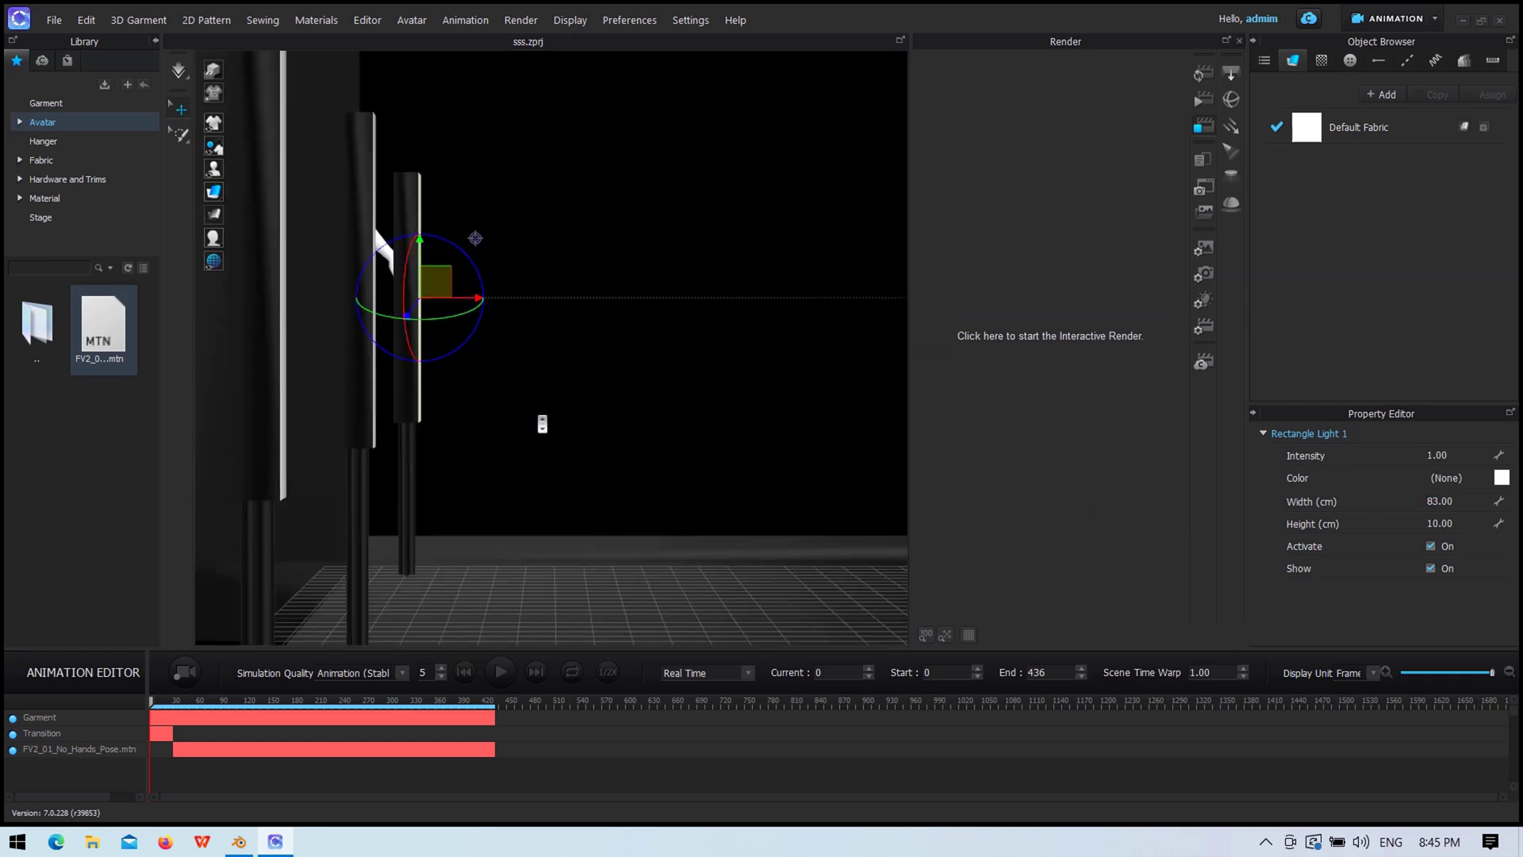
pyautogui.scroll(-5, 704, 357)
# Step: Play the avatar's walk animation and frame the avatar with the stage poles
pyautogui.moveTo(703, 357); pyautogui.dragTo(891, 428, button='right')
pyautogui.press('space')
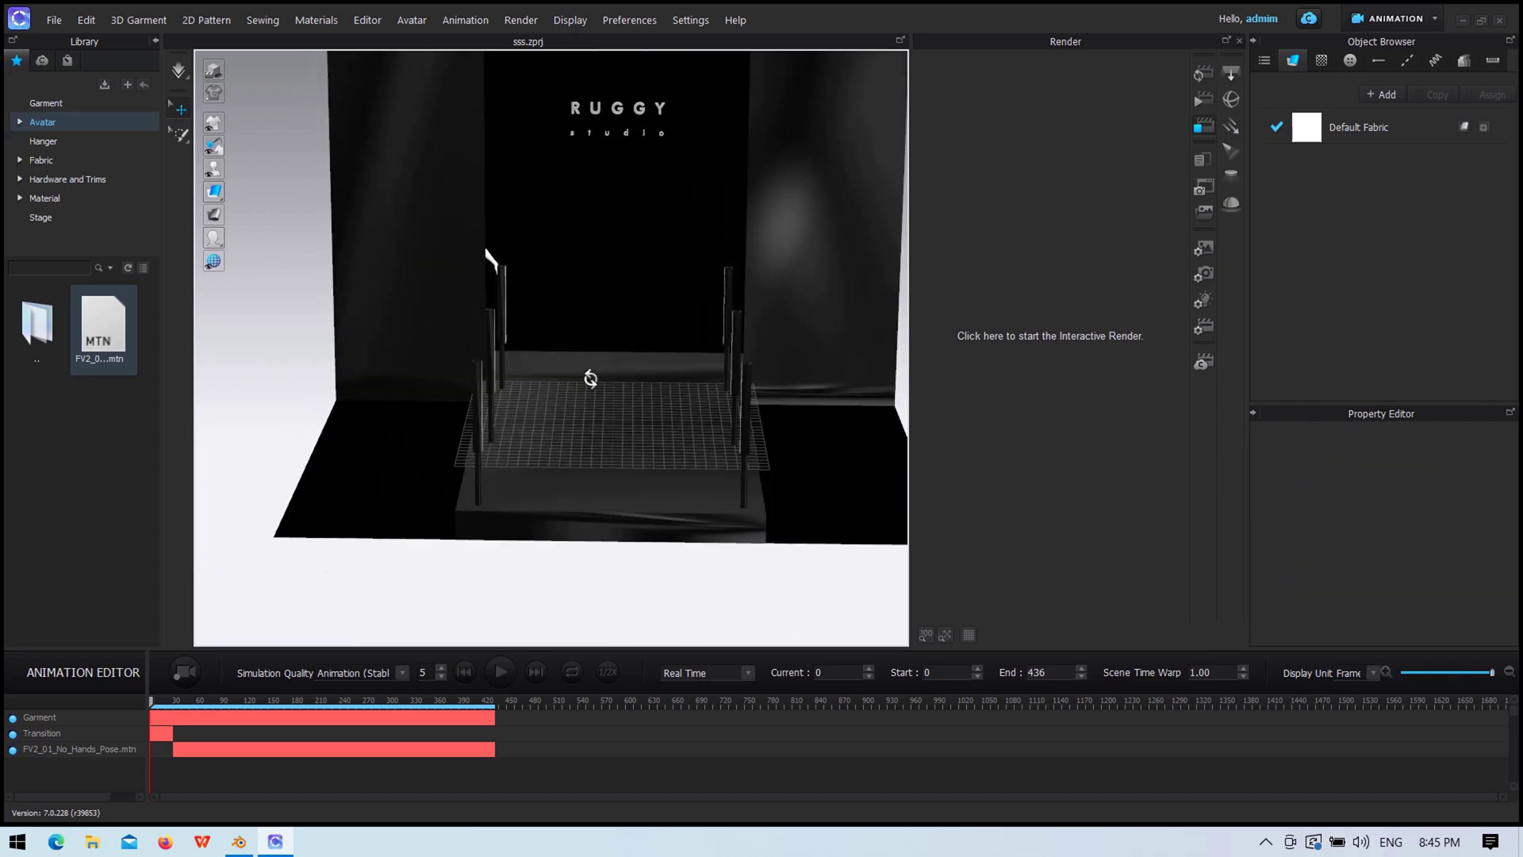
pyautogui.moveTo(586, 377); pyautogui.dragTo(653, 469, button='right')
pyautogui.scroll(-3, 653, 469)
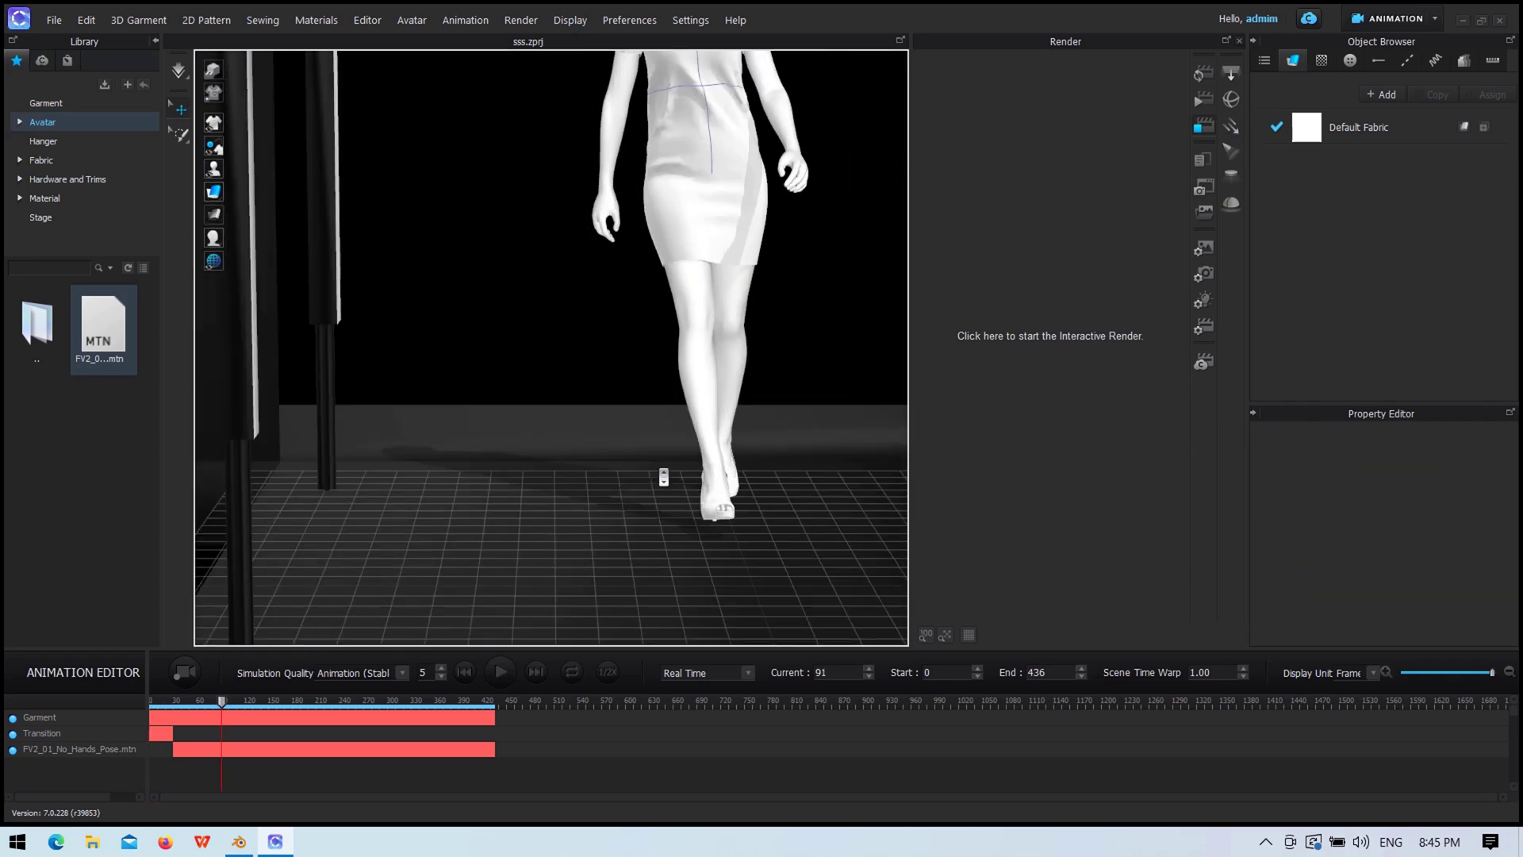
pyautogui.scroll(-3, 663, 476)
pyautogui.moveTo(684, 520); pyautogui.dragTo(667, 501, button='right')
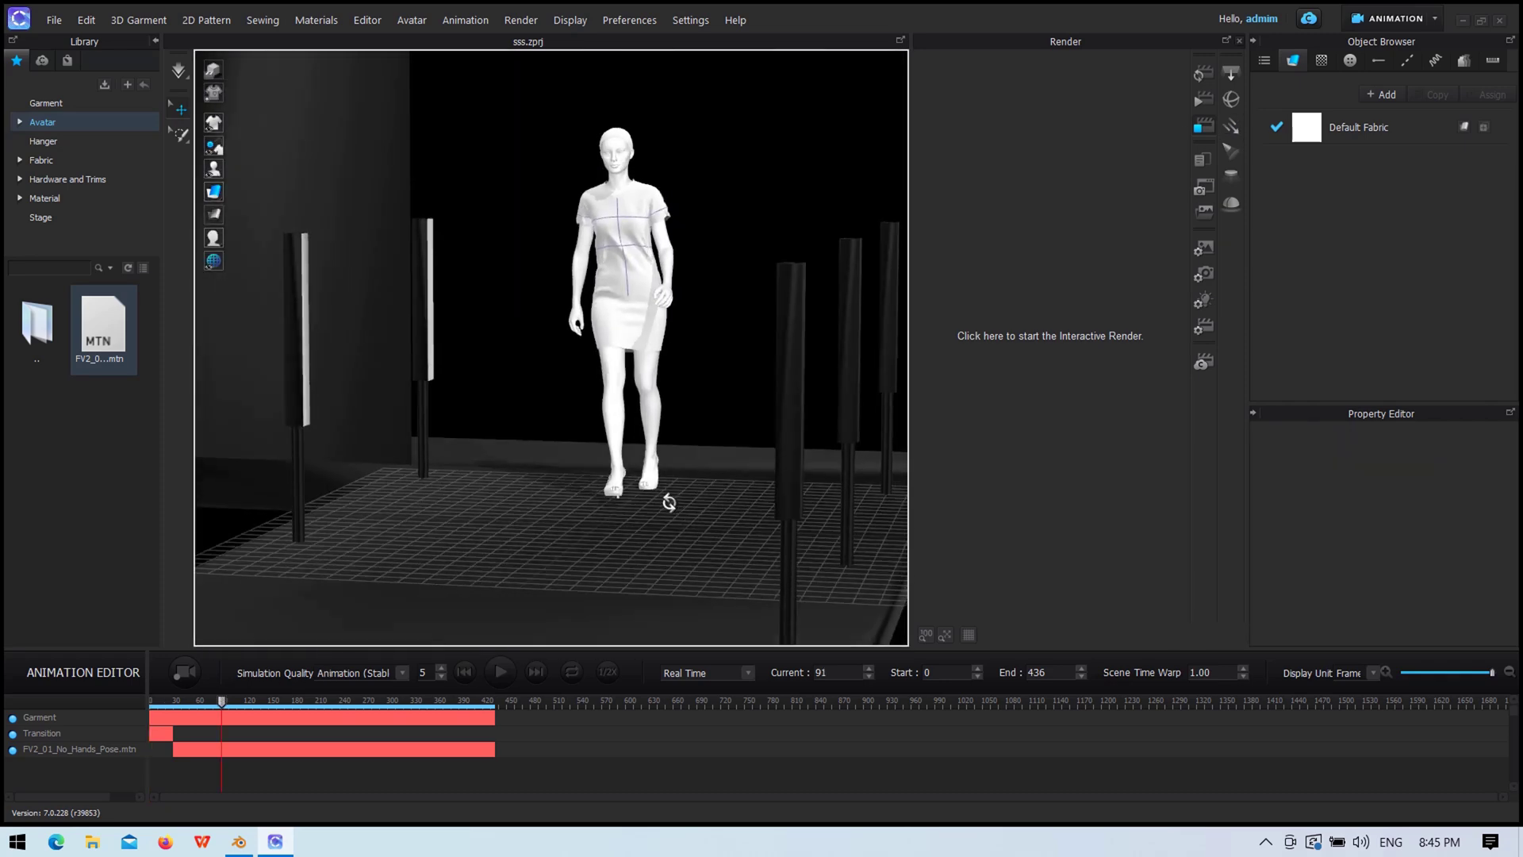
# Step: Start the interactive render and raise the light's intensity to 50
pyautogui.click(1177, 284)
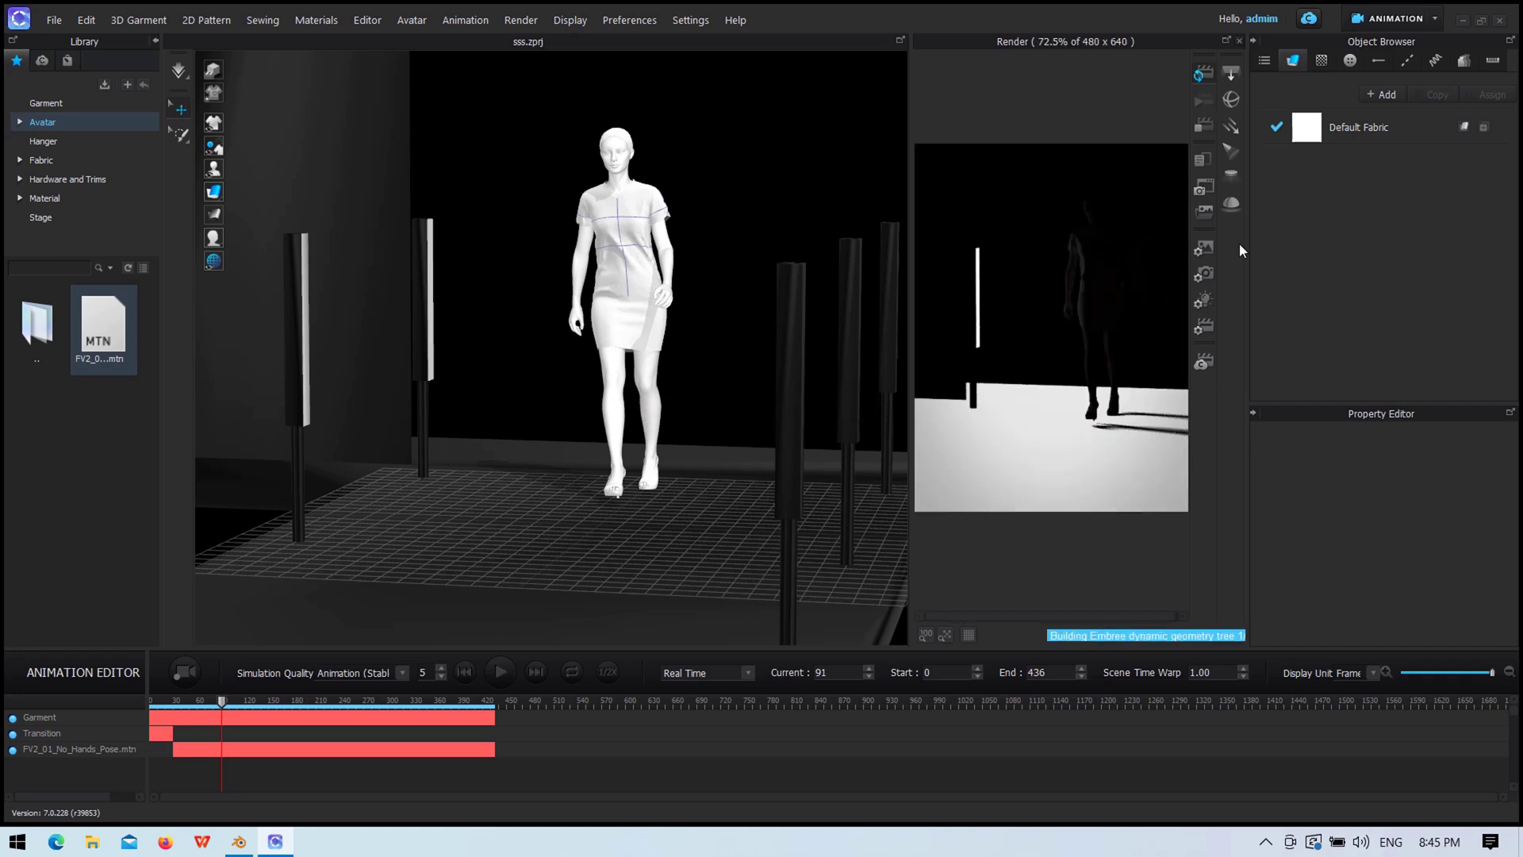
pyautogui.scroll(-3, 1385, 544)
pyautogui.doubleClick(1449, 441)
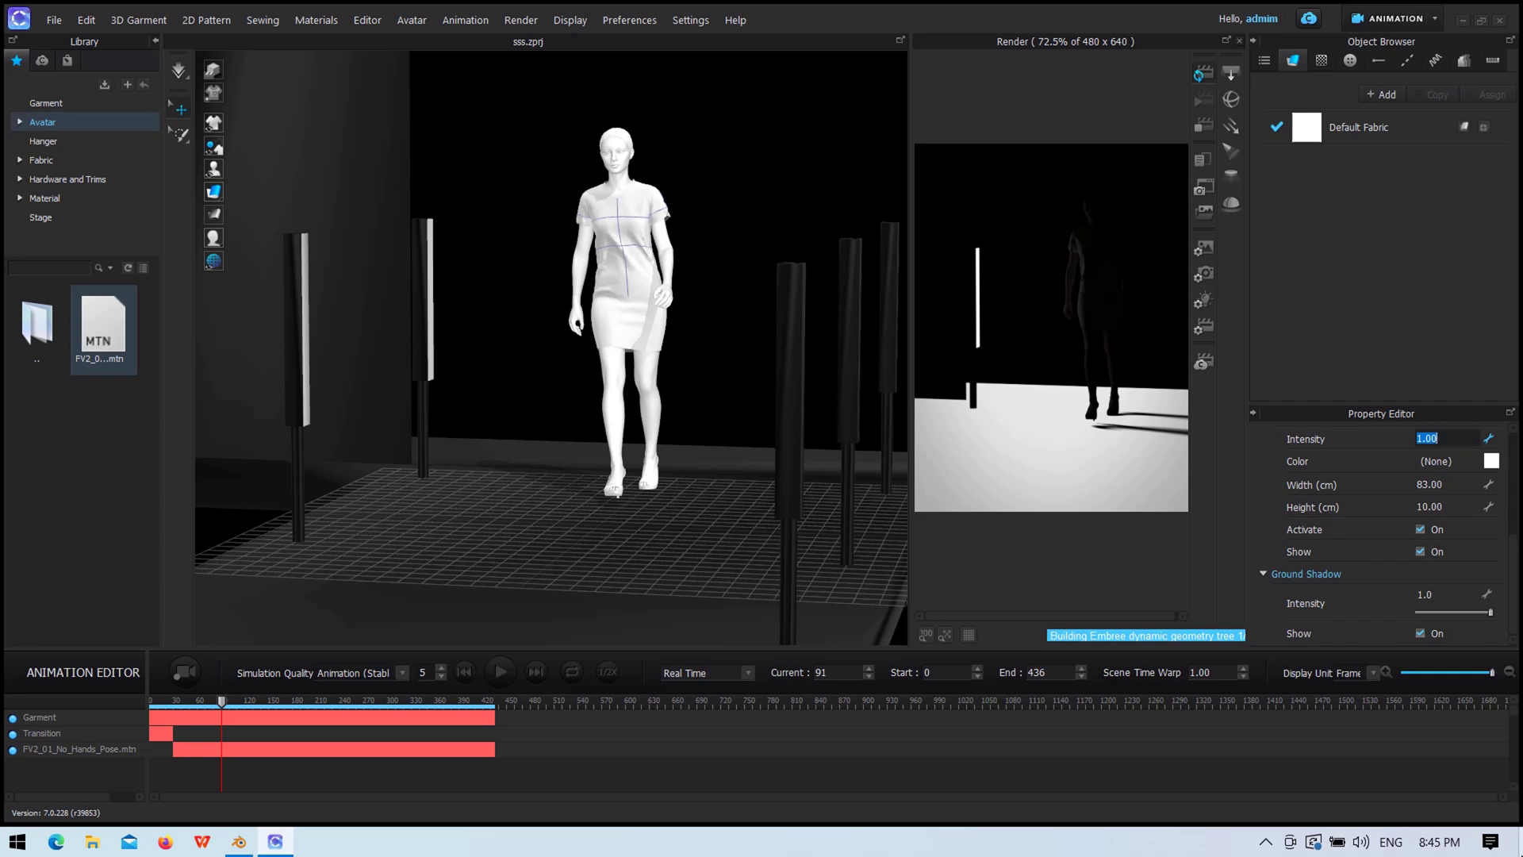
pyautogui.press('Return')
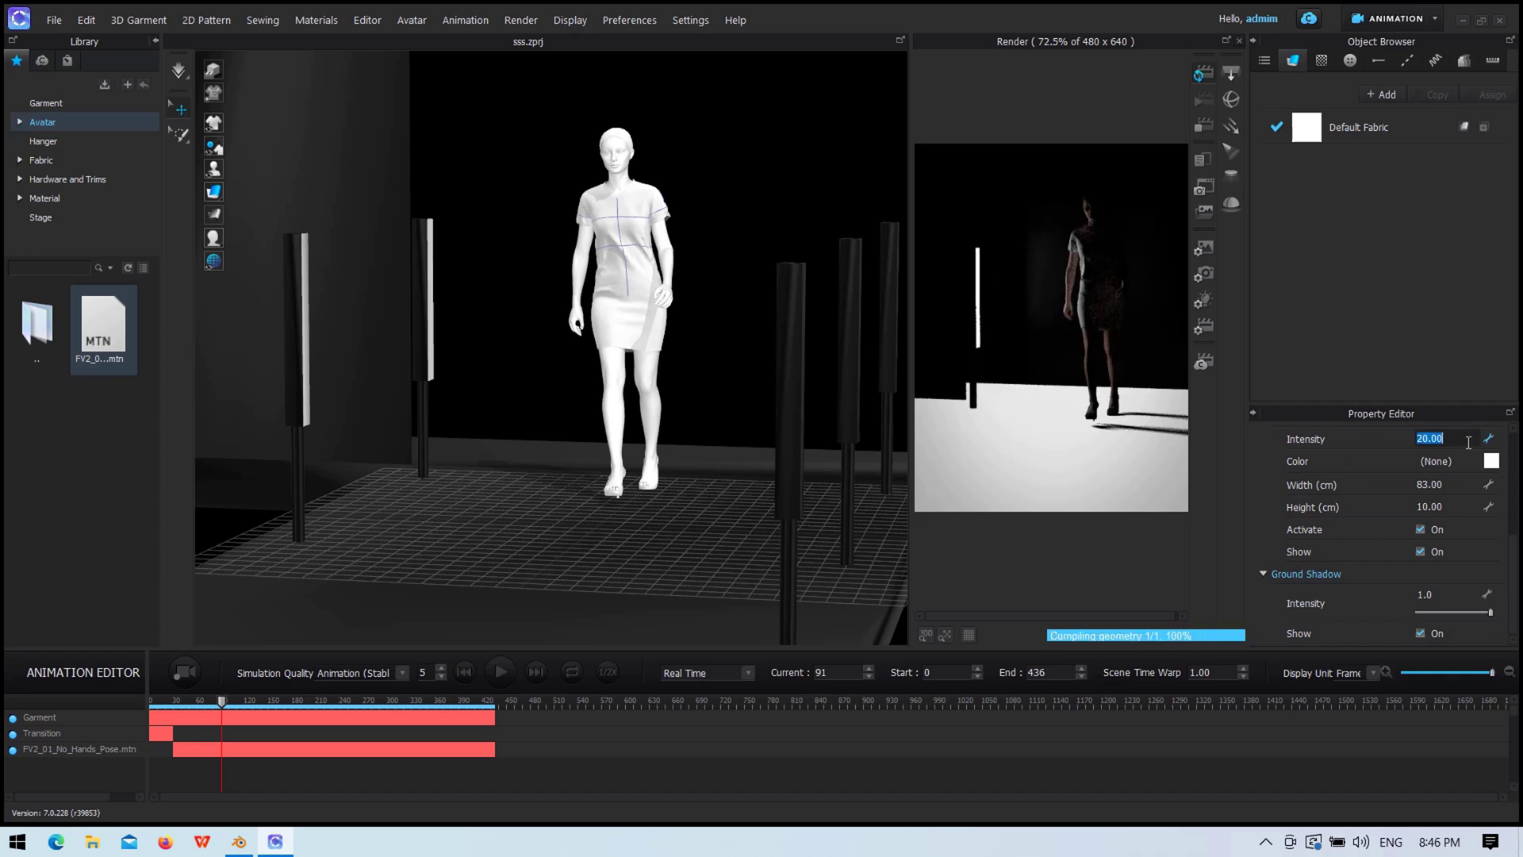
pyautogui.press('Return')
pyautogui.moveTo(326, 454)
pyautogui.mouseDown(button='right')
pyautogui.moveTo(391, 462)
pyautogui.moveTo(537, 533)
pyautogui.mouseUp(button='right')
pyautogui.click(538, 533)
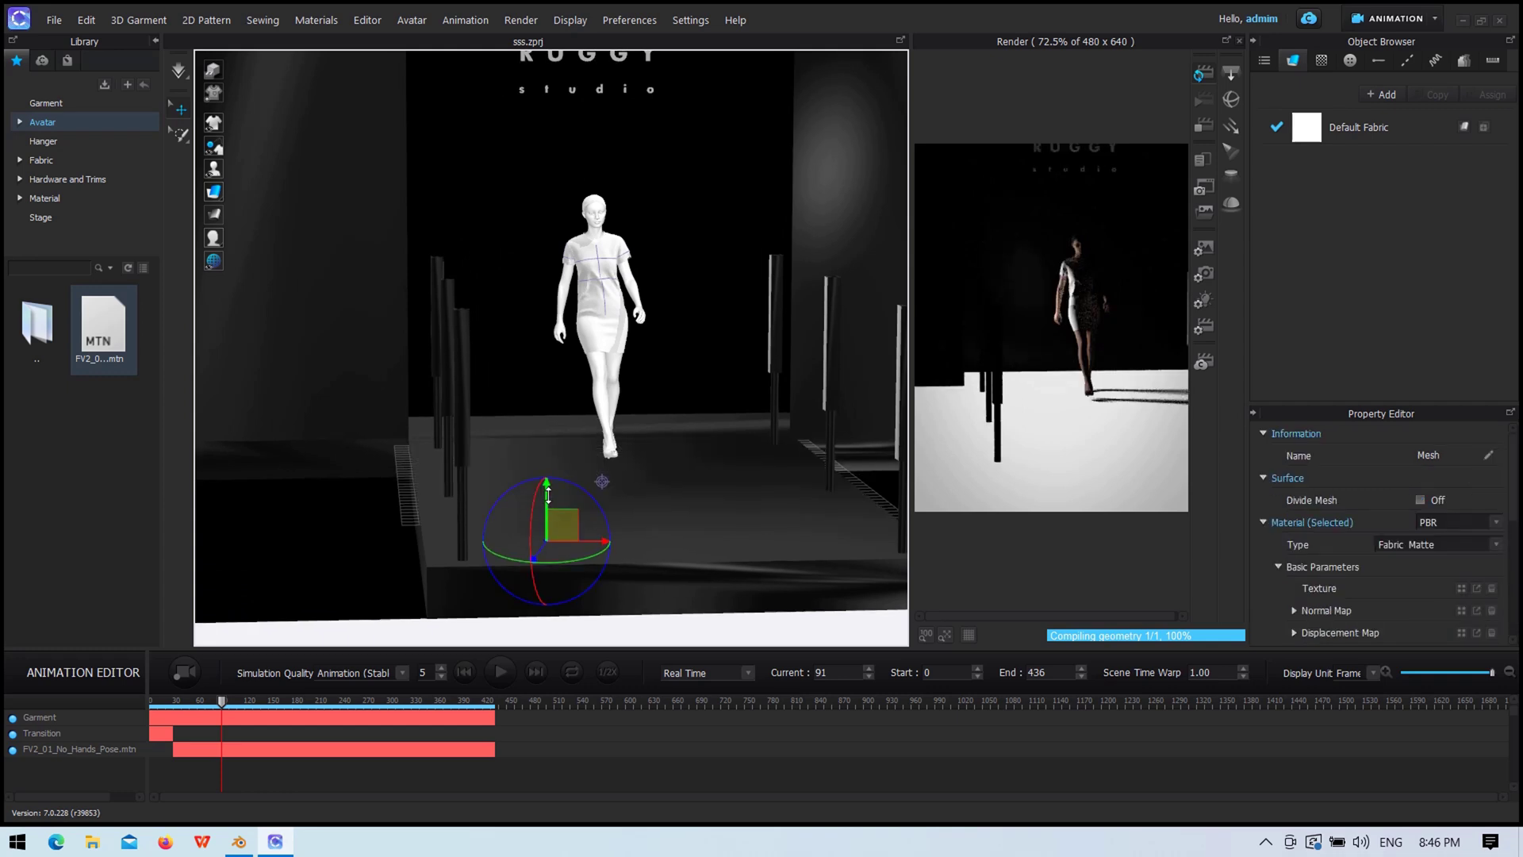
# Step: Lower the stage floor slightly and push its material roughness to 100
pyautogui.moveTo(549, 496); pyautogui.dragTo(552, 498)
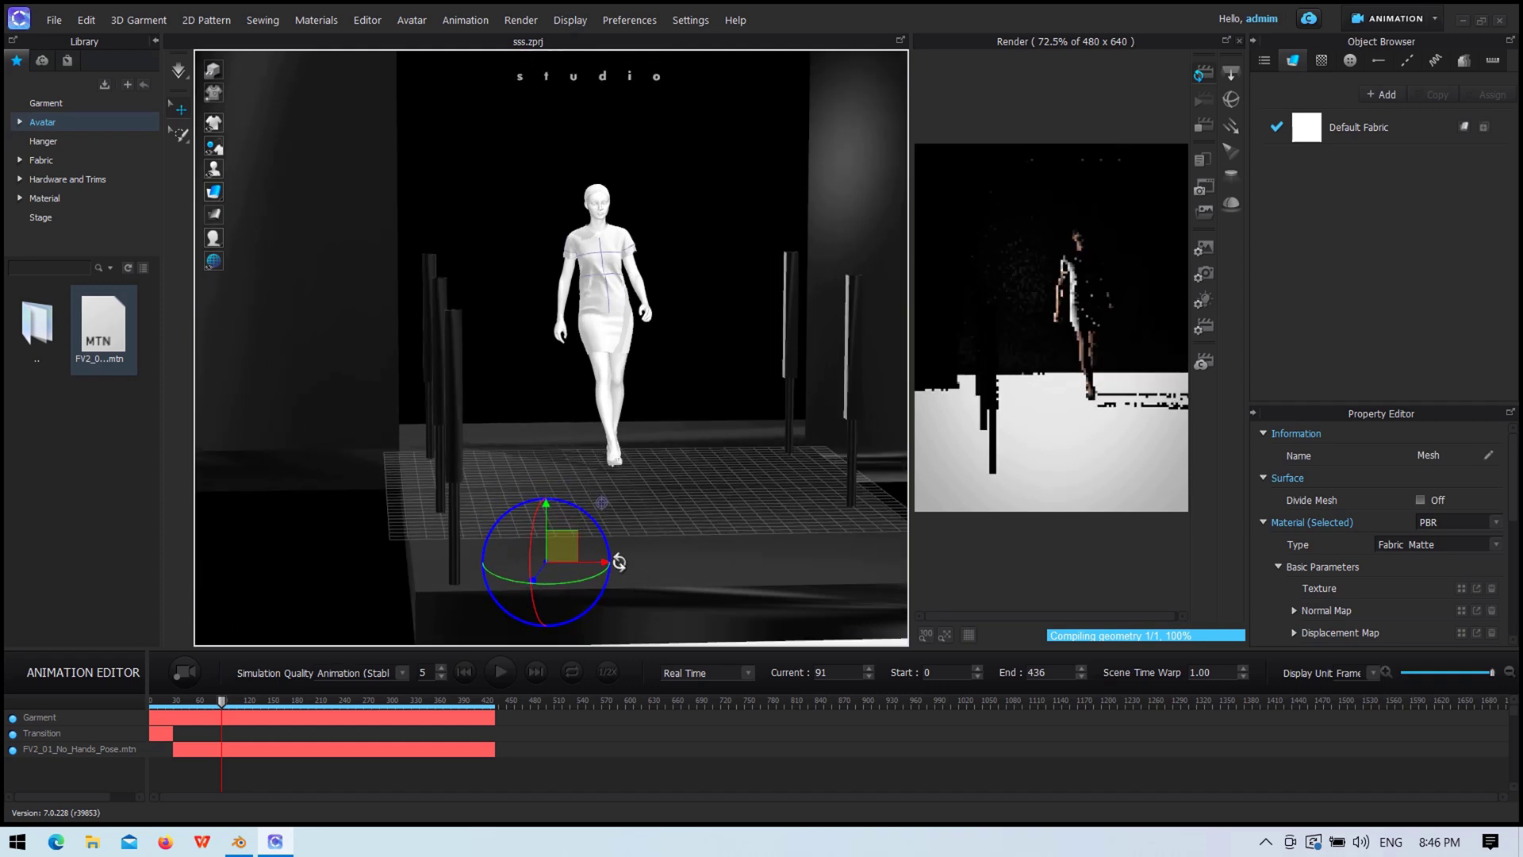
pyautogui.scroll(-2, 610, 559)
pyautogui.scroll(-5, 1411, 563)
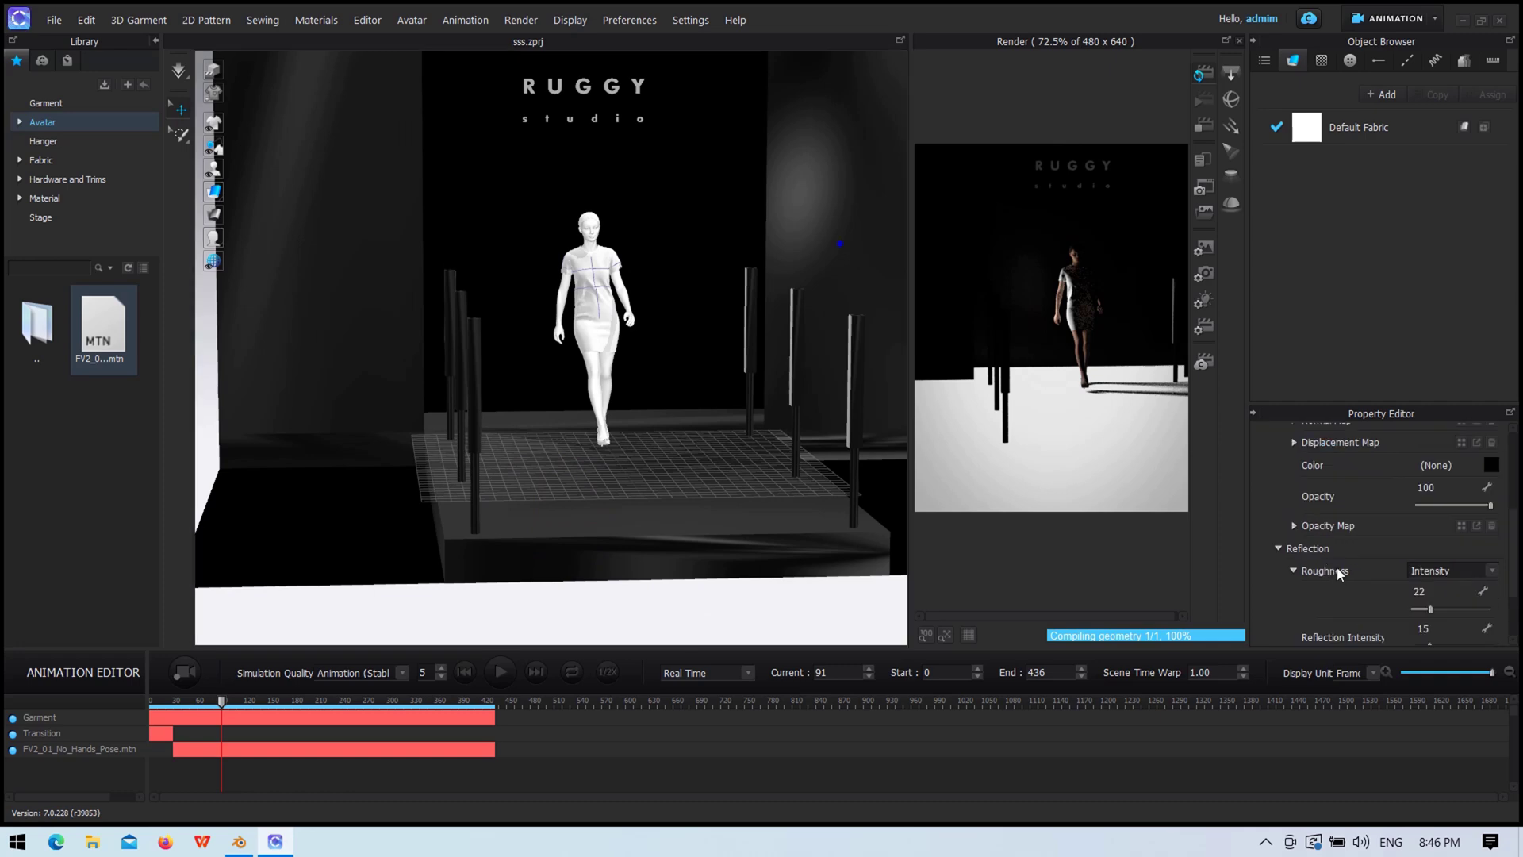
pyautogui.scroll(-2, 1335, 567)
pyautogui.moveTo(1430, 552)
pyautogui.mouseDown()
pyautogui.moveTo(1490, 553)
pyautogui.moveTo(1430, 553)
pyautogui.moveTo(1487, 515)
pyautogui.mouseUp()
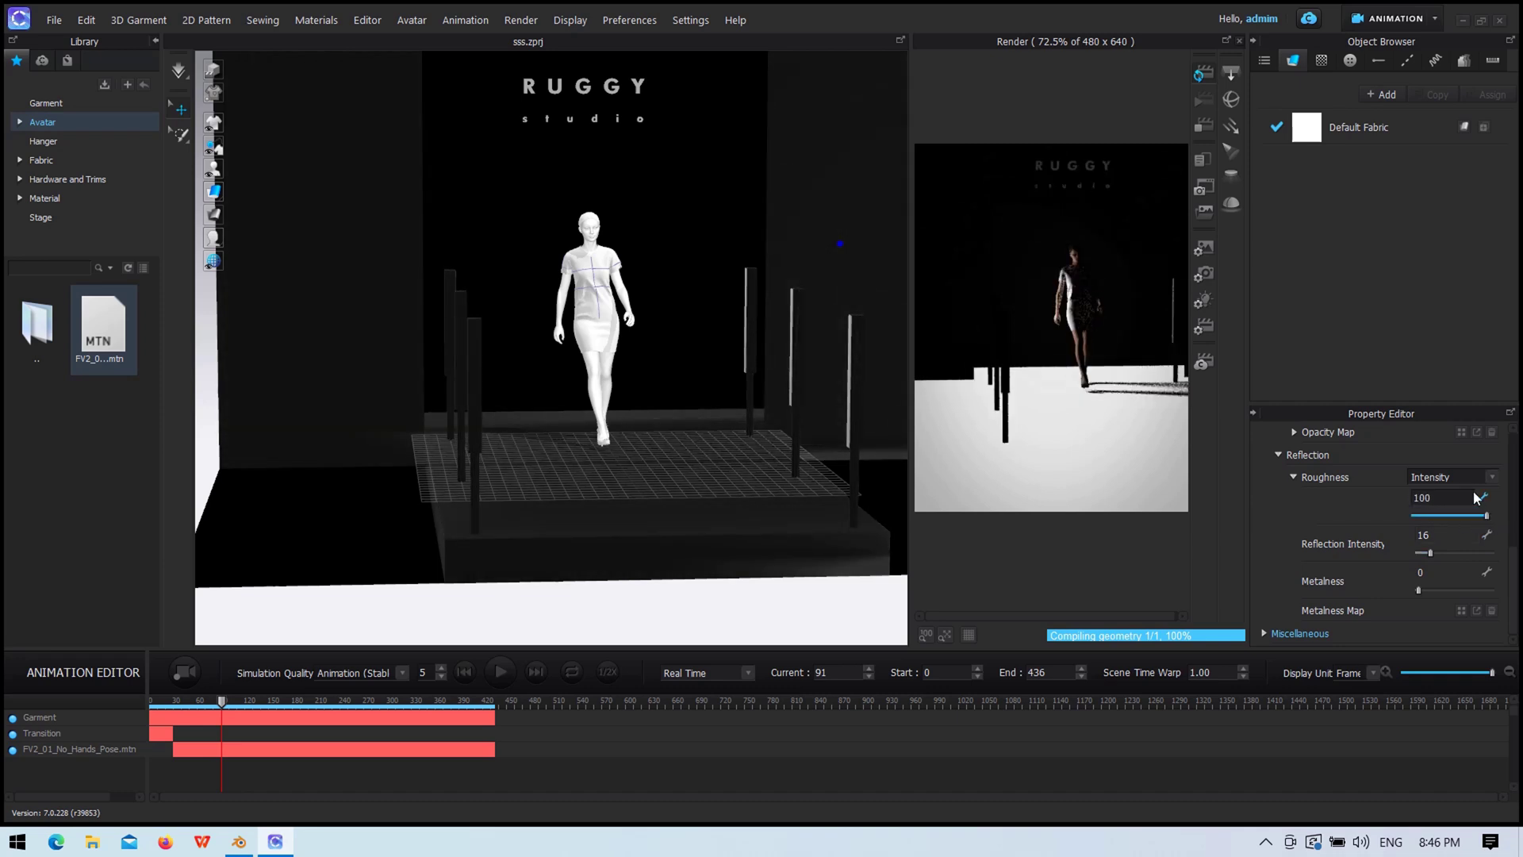
pyautogui.moveTo(1458, 553)
pyautogui.mouseDown()
pyautogui.moveTo(1491, 553)
pyautogui.moveTo(1354, 554)
pyautogui.moveTo(1431, 555)
pyautogui.mouseUp()
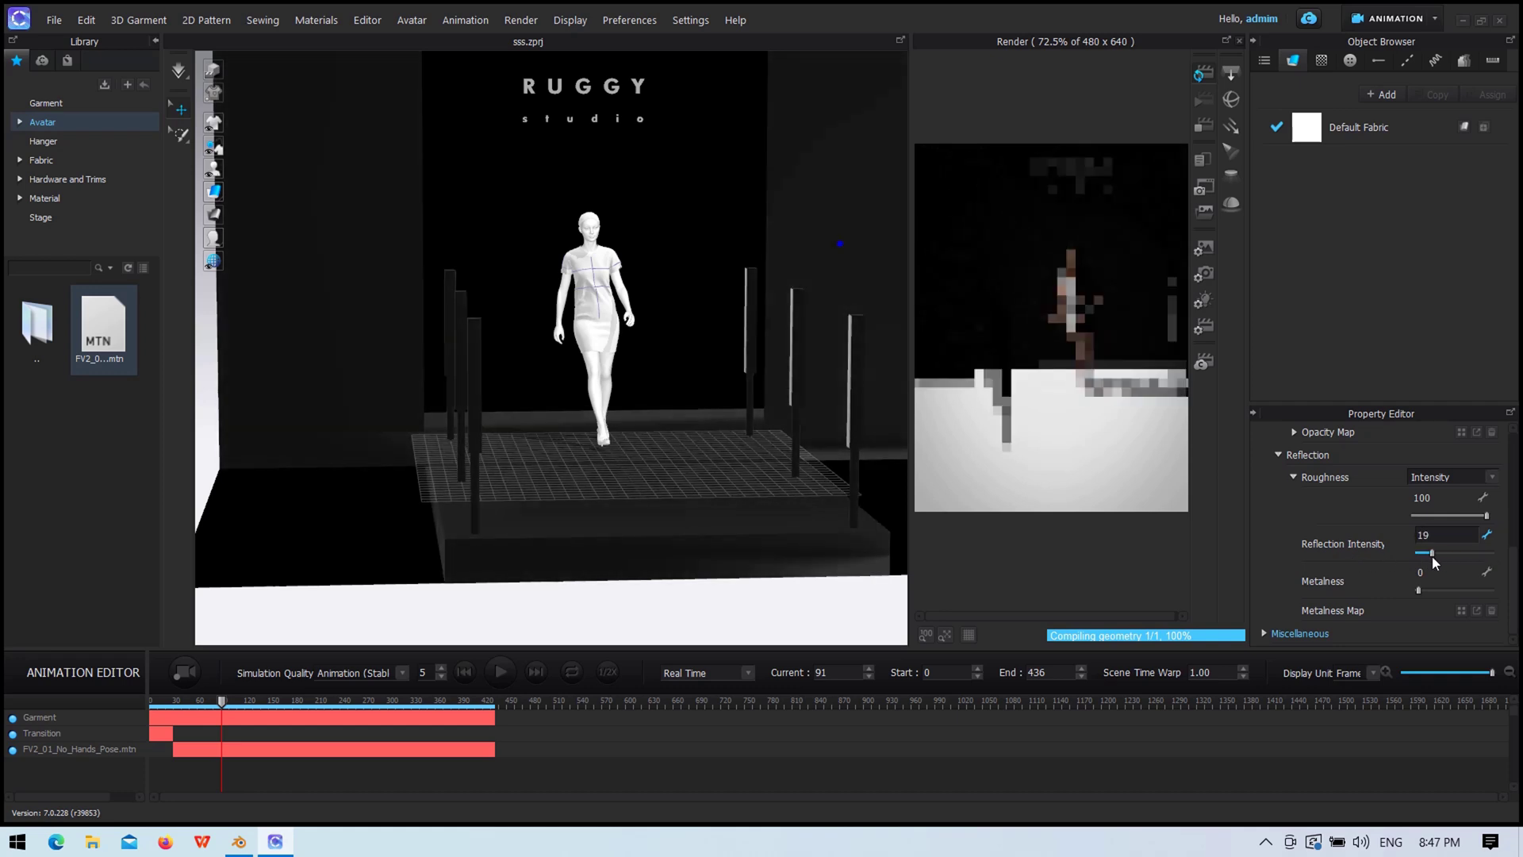
# Step: Set the floor's reflection intensity to 15 and metalness to 100
pyautogui.doubleClick(1442, 539)
pyautogui.write('15')
pyautogui.press('Return')
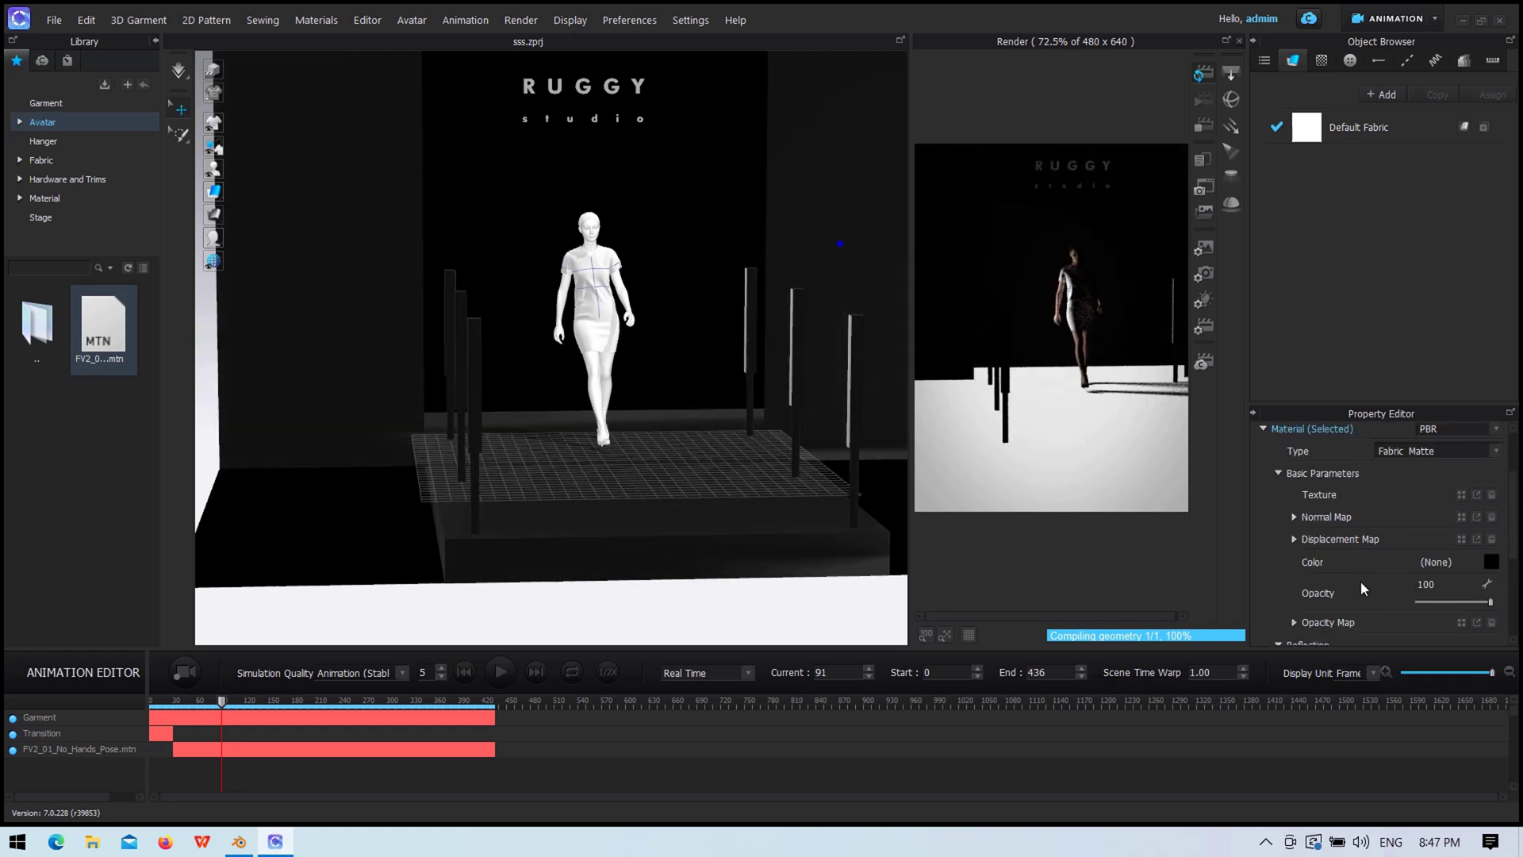
pyautogui.moveTo(1420, 589)
pyautogui.mouseDown()
pyautogui.moveTo(1491, 590)
pyautogui.moveTo(1491, 553)
pyautogui.moveTo(1437, 553)
pyautogui.mouseUp()
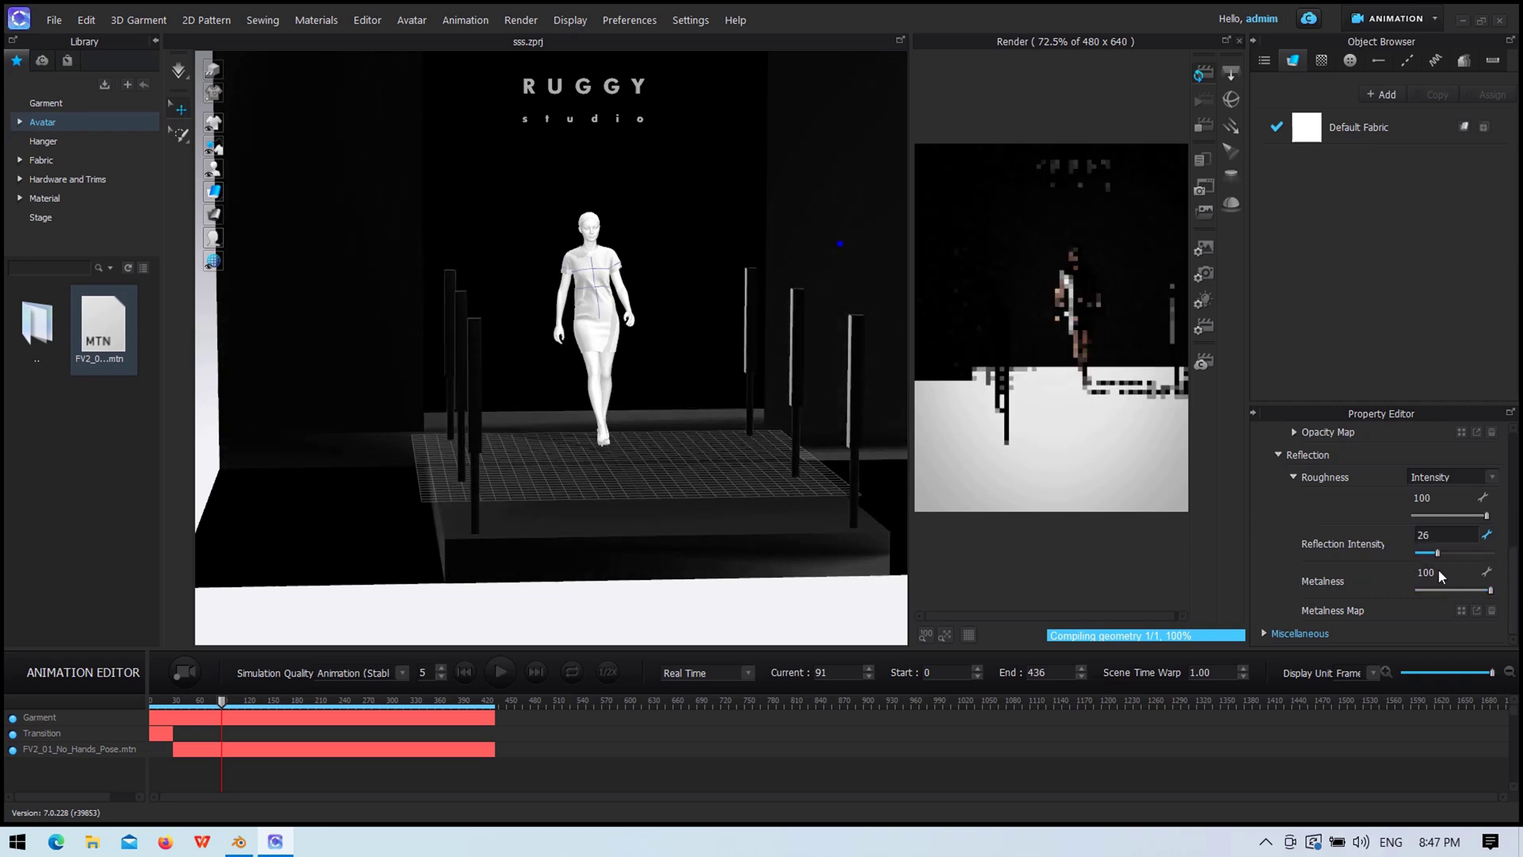
pyautogui.scroll(10, 1305, 549)
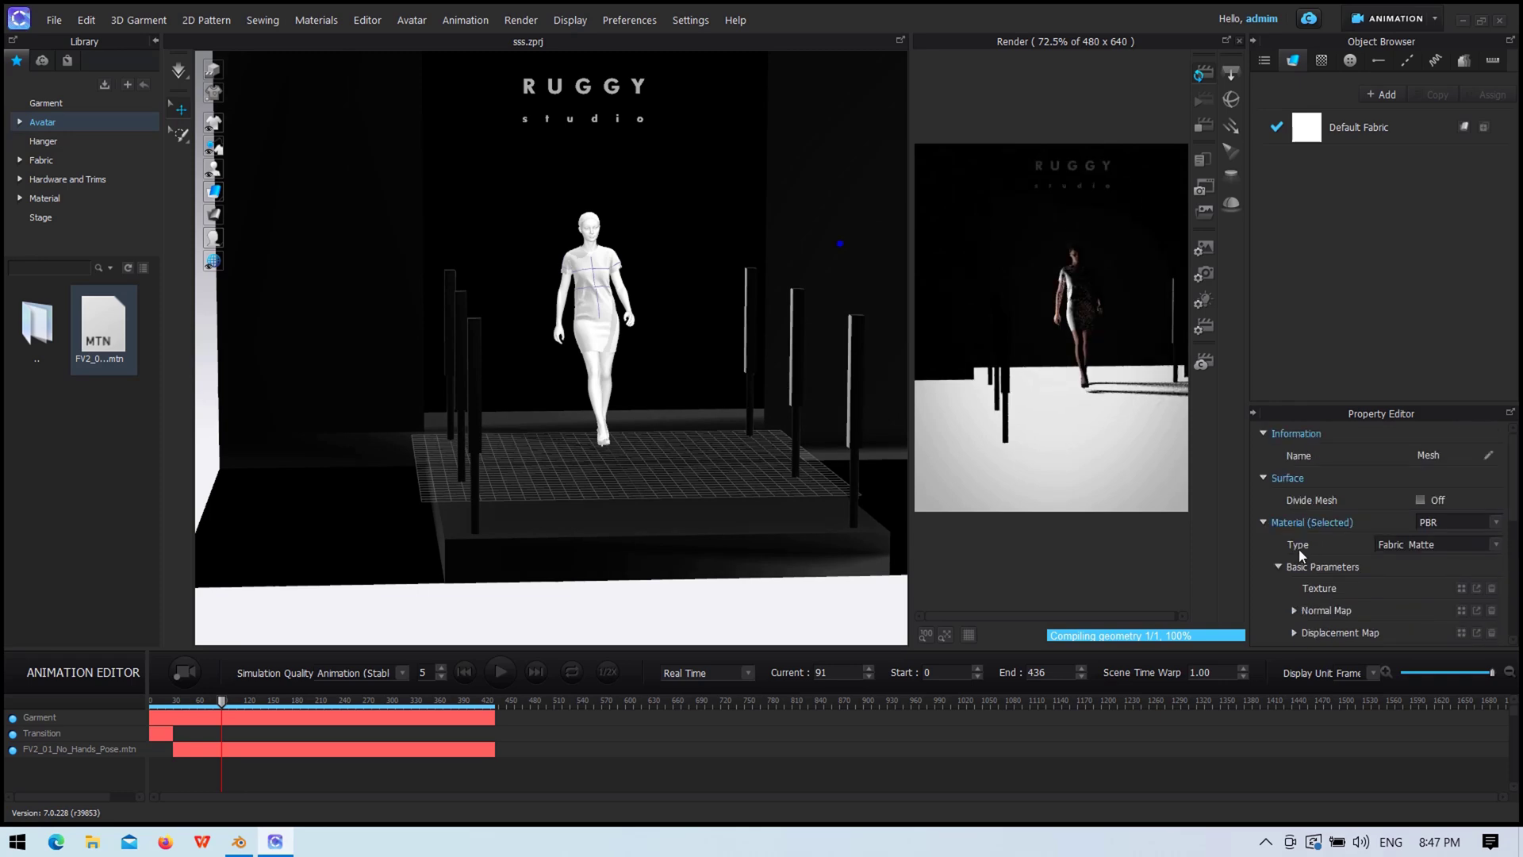
pyautogui.moveTo(625, 486)
pyautogui.mouseDown(button='right')
pyautogui.moveTo(588, 510)
pyautogui.moveTo(608, 518)
pyautogui.moveTo(635, 500)
pyautogui.moveTo(677, 528)
pyautogui.mouseUp(button='right')
# Step: Colour the stage walls and poles dark red (620000) after trying orange, beige, purple and blue
pyautogui.click(677, 528)
pyautogui.scroll(-3, 1388, 540)
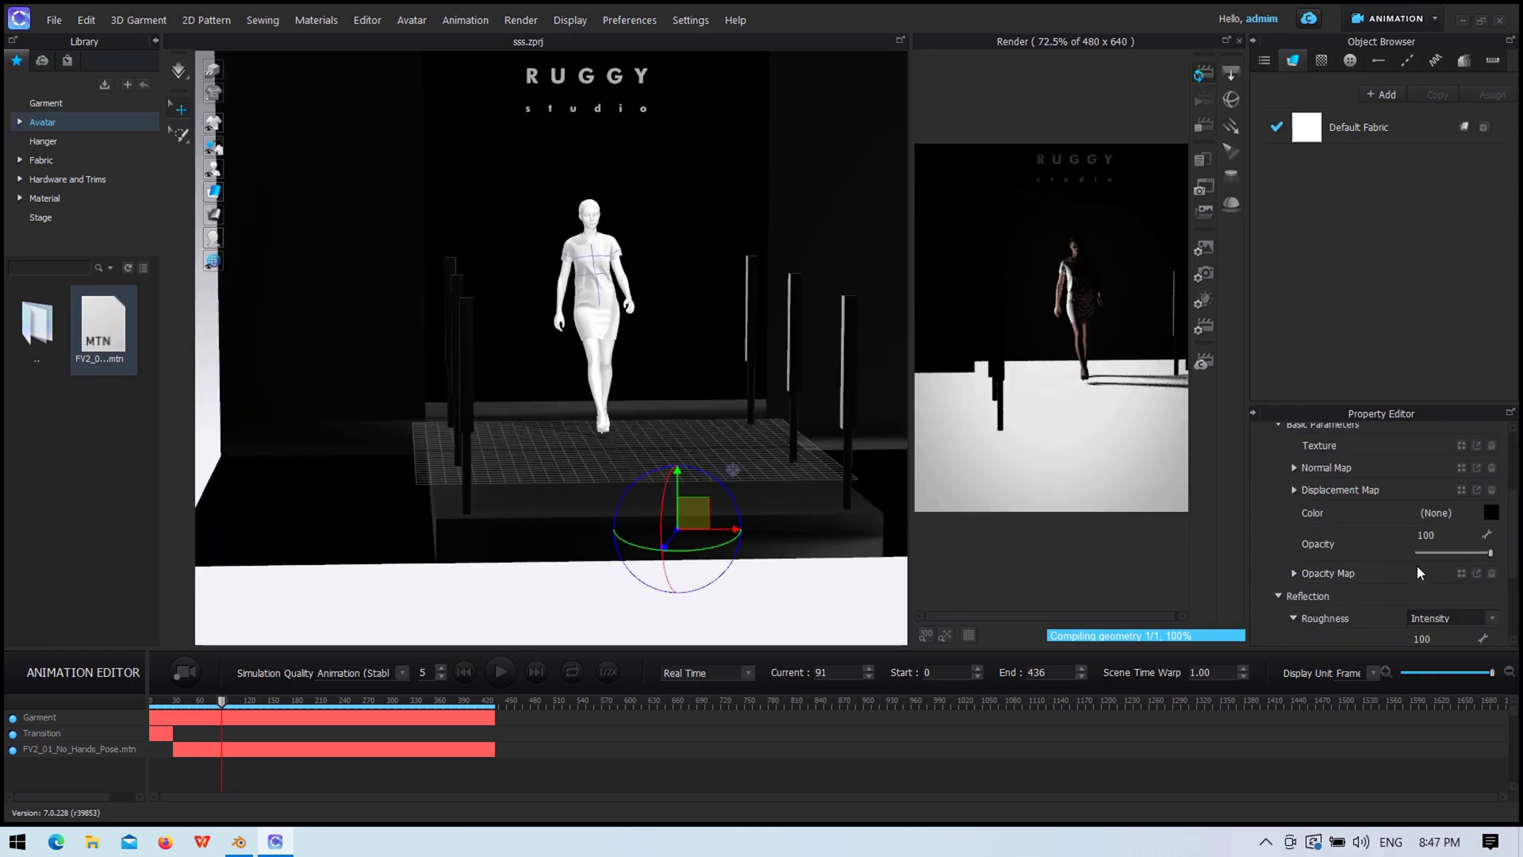
pyautogui.click(1489, 514)
pyautogui.click(762, 472)
pyautogui.moveTo(849, 146)
pyautogui.mouseDown()
pyautogui.moveTo(968, 139)
pyautogui.moveTo(1192, 422)
pyautogui.mouseUp()
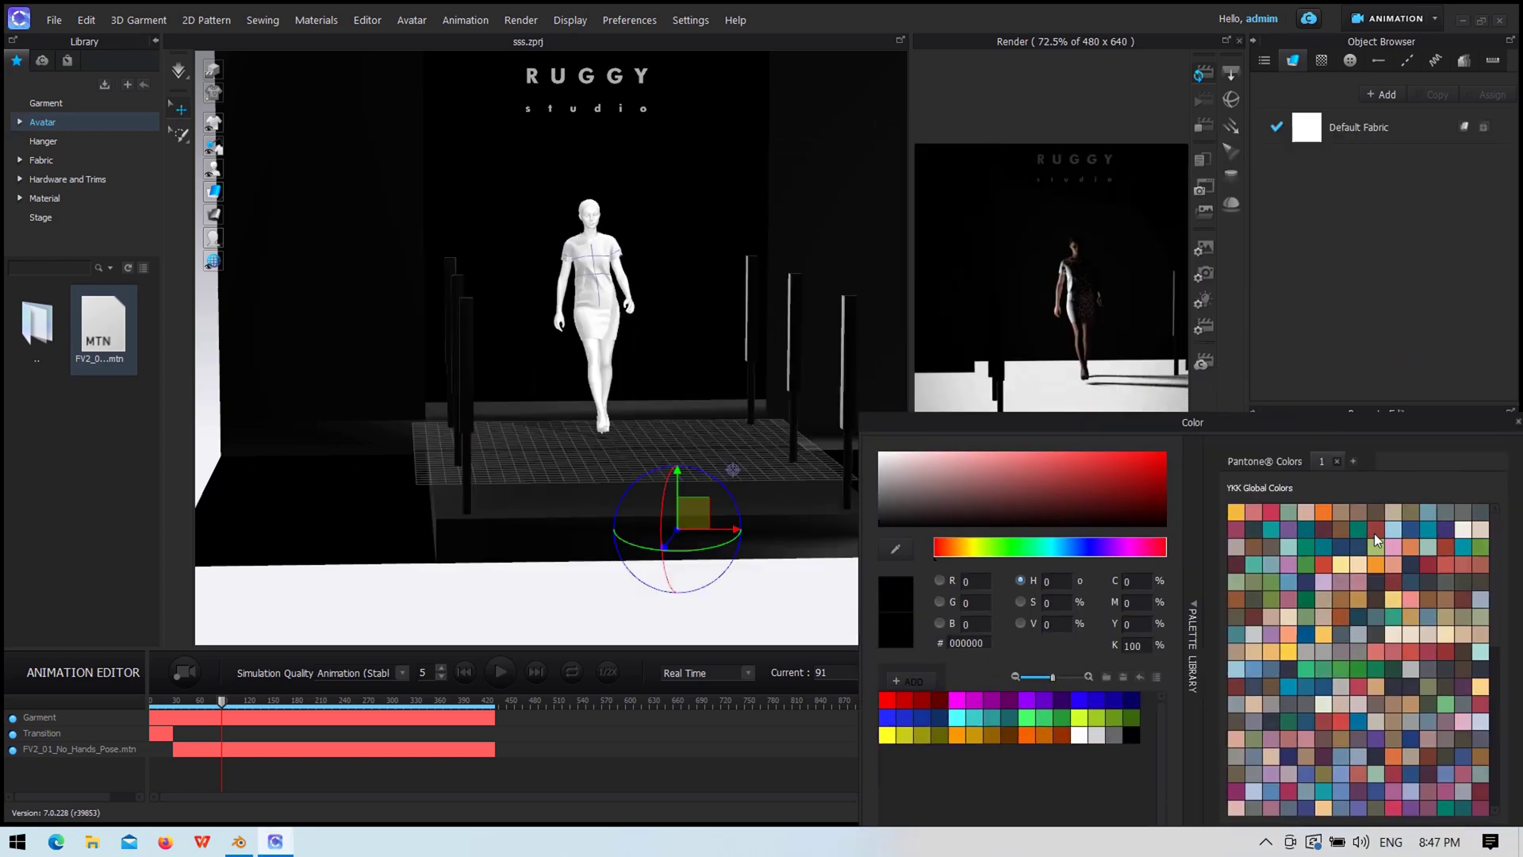
pyautogui.click(1325, 510)
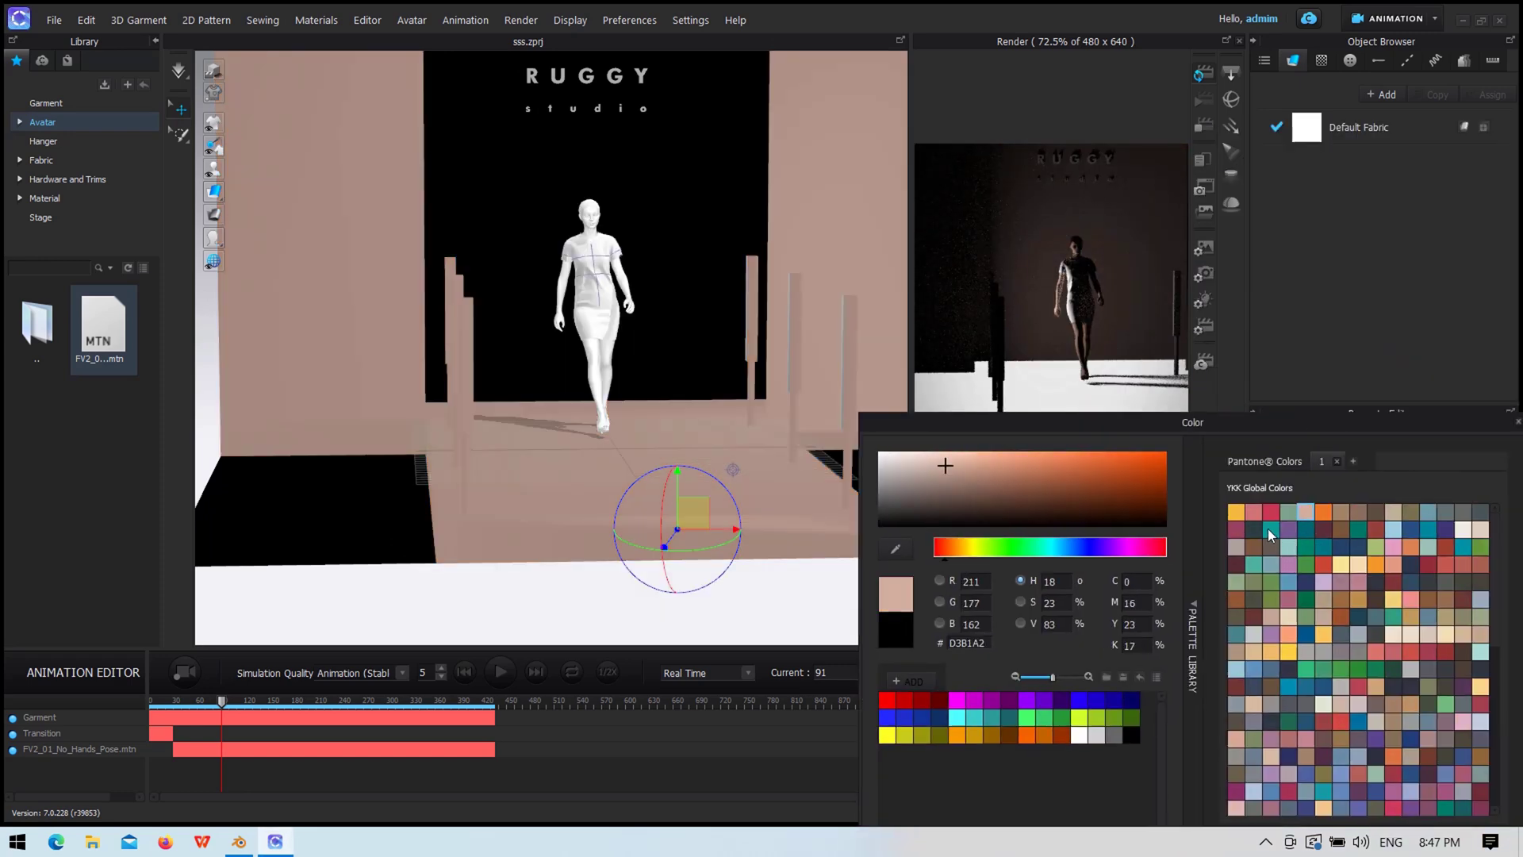
pyautogui.click(1253, 512)
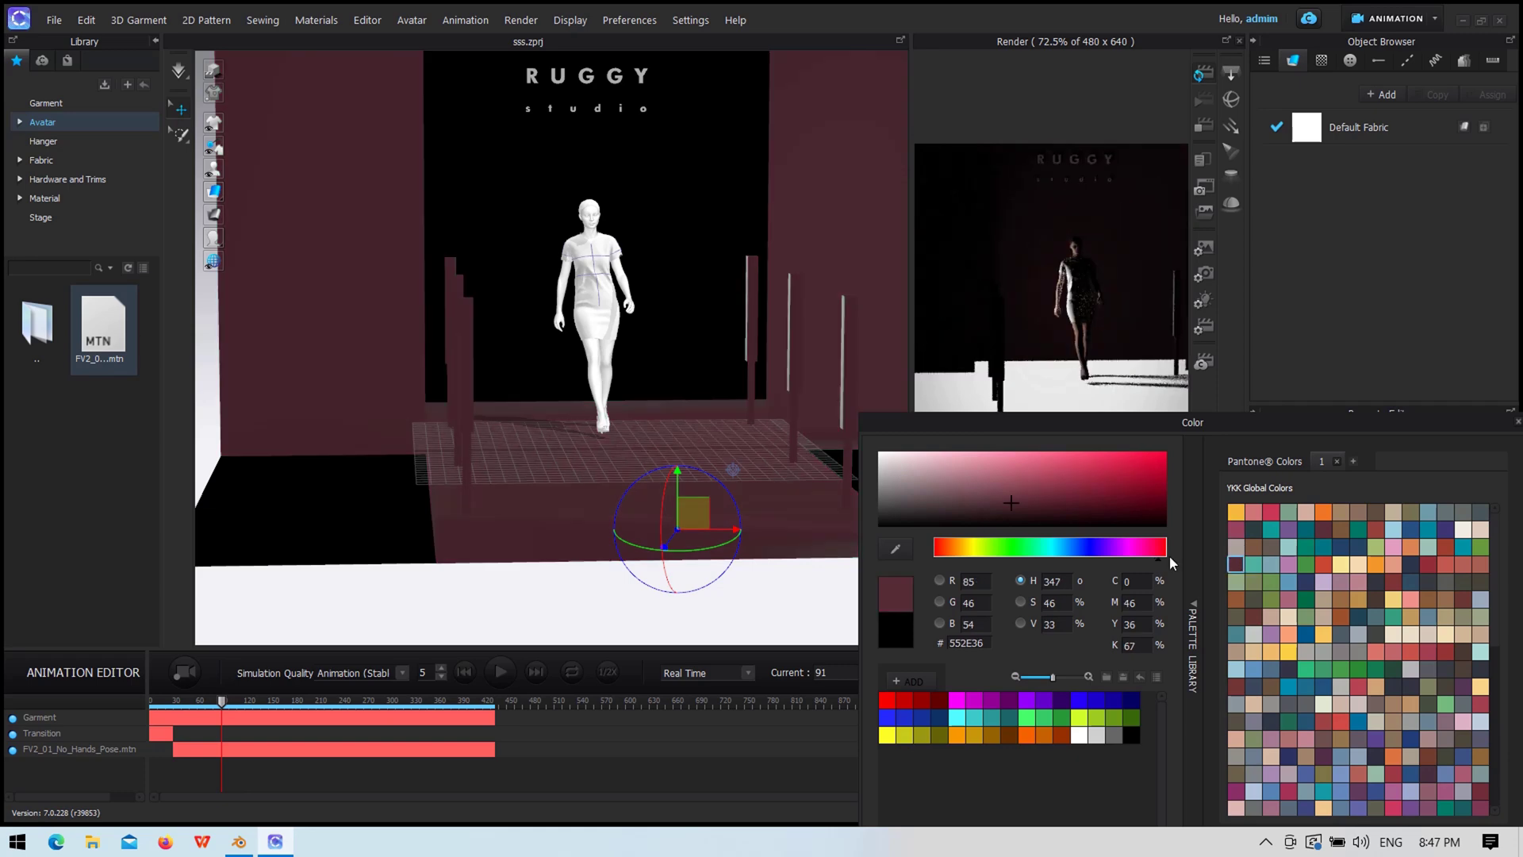
pyautogui.click(1061, 699)
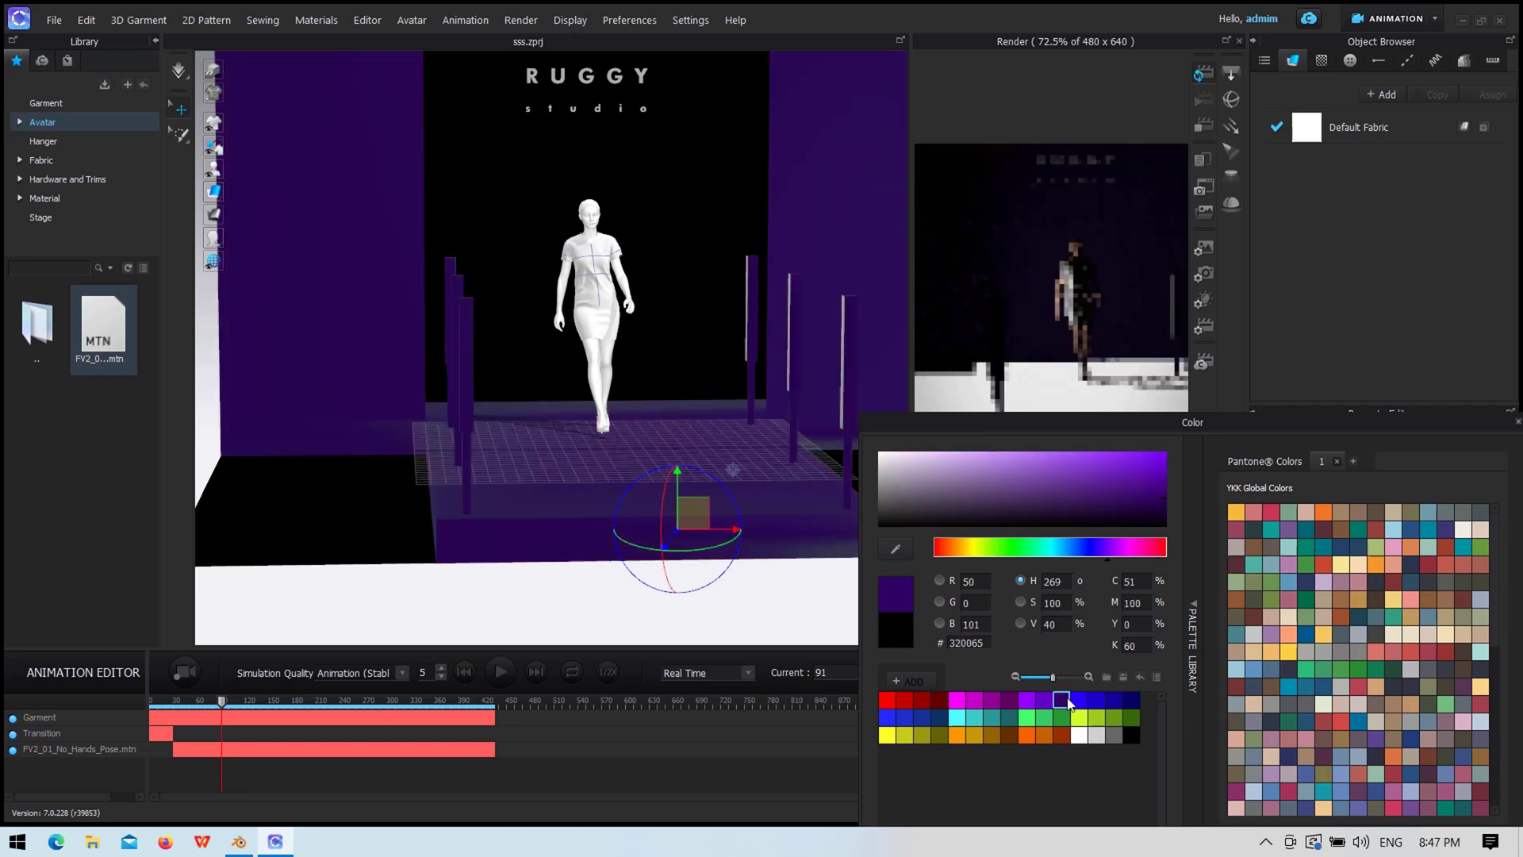
pyautogui.click(1130, 698)
pyautogui.click(939, 698)
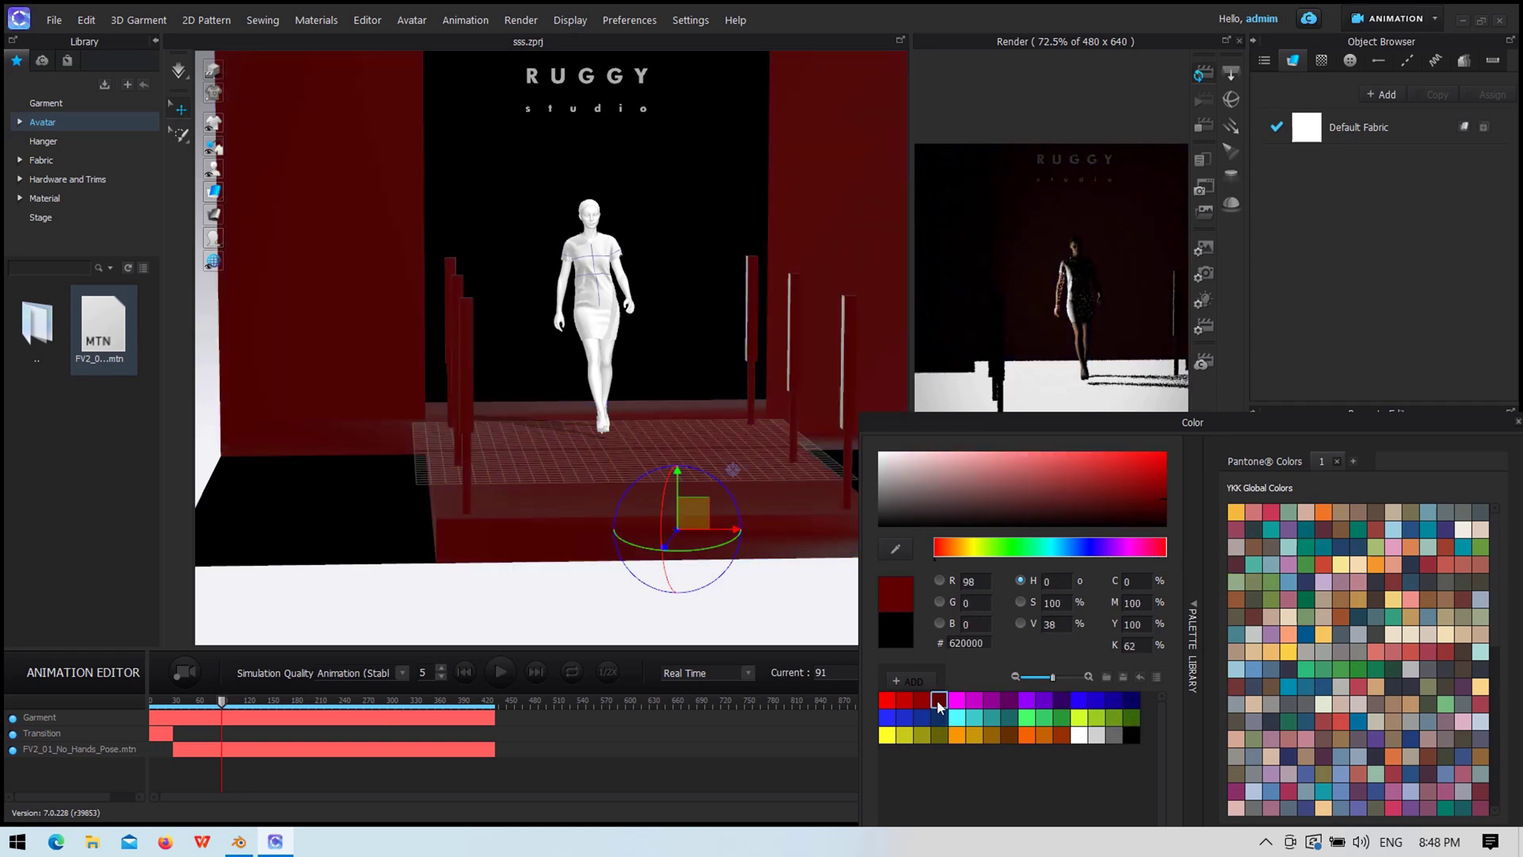
# Step: Close the colour picker, keep the material type unchanged, and deselect the stage
pyautogui.moveTo(1190, 422); pyautogui.dragTo(1070, 295)
pyautogui.click(1031, 739)
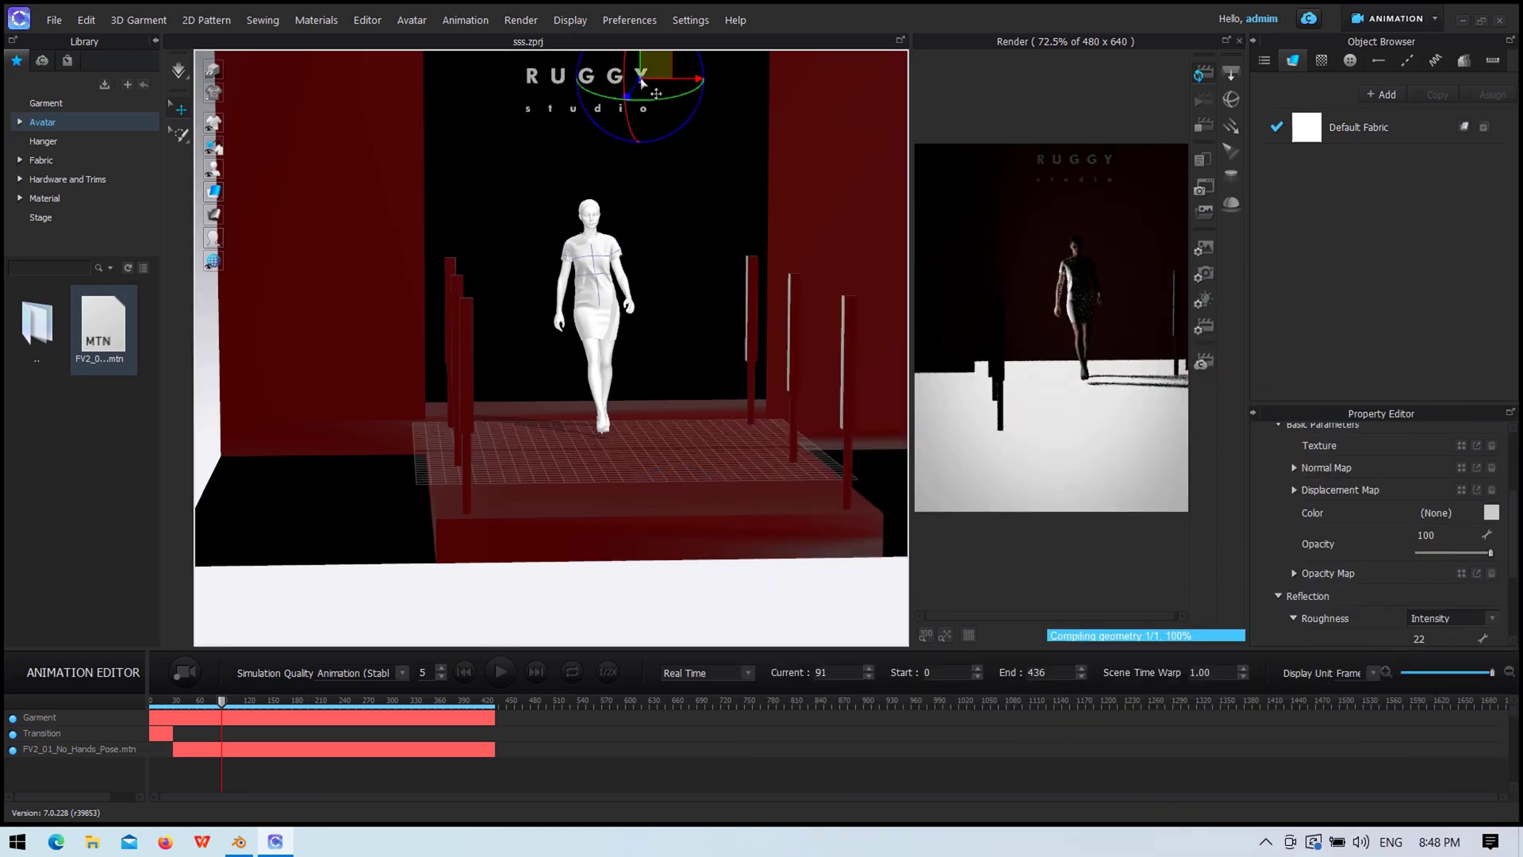
pyautogui.scroll(3, 1303, 462)
pyautogui.click(1436, 544)
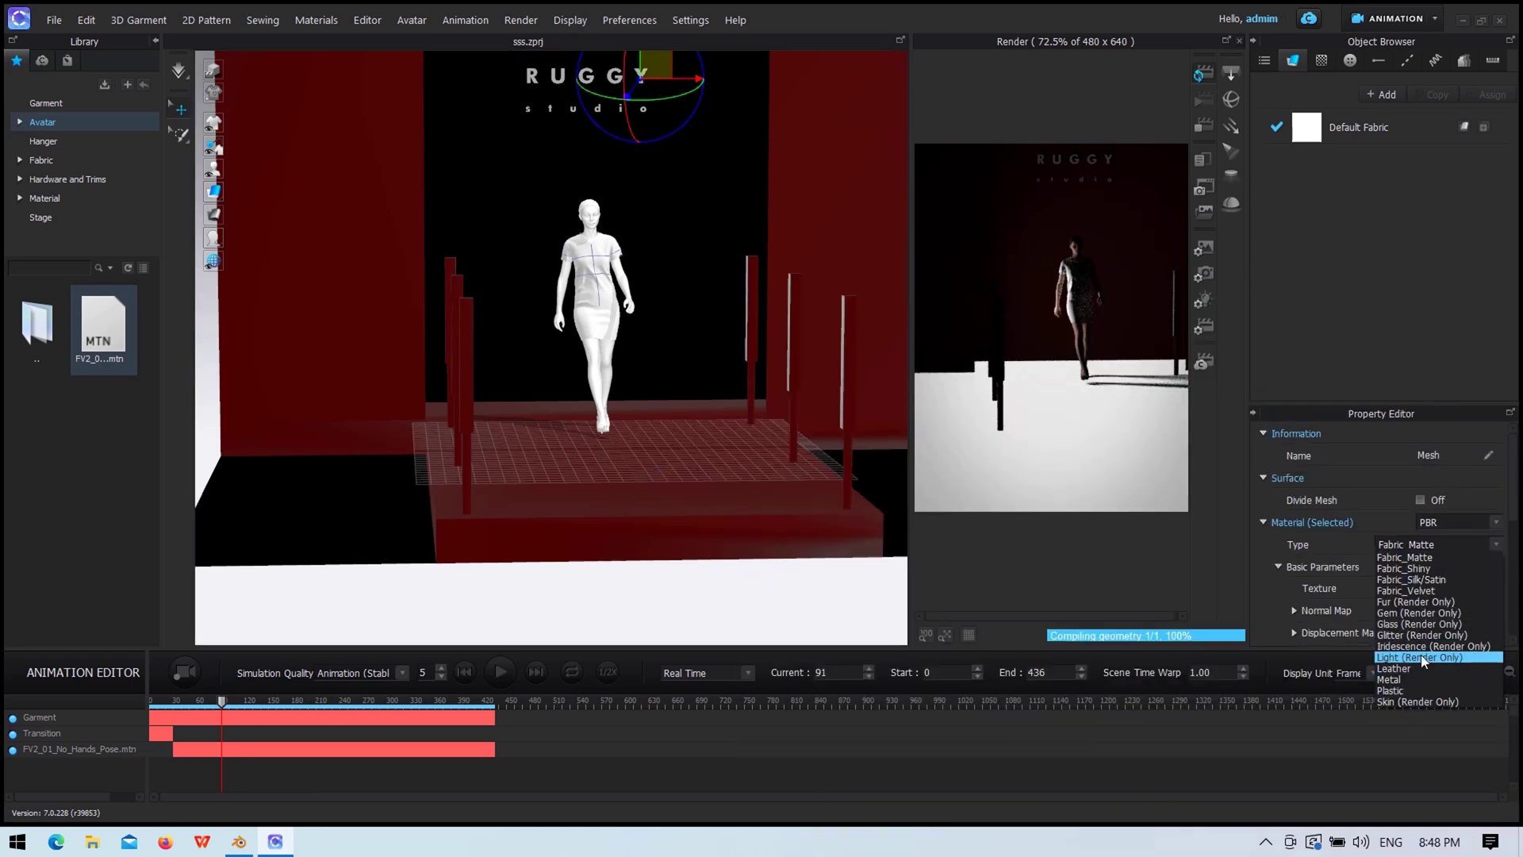
pyautogui.click(1420, 654)
pyautogui.click(673, 464)
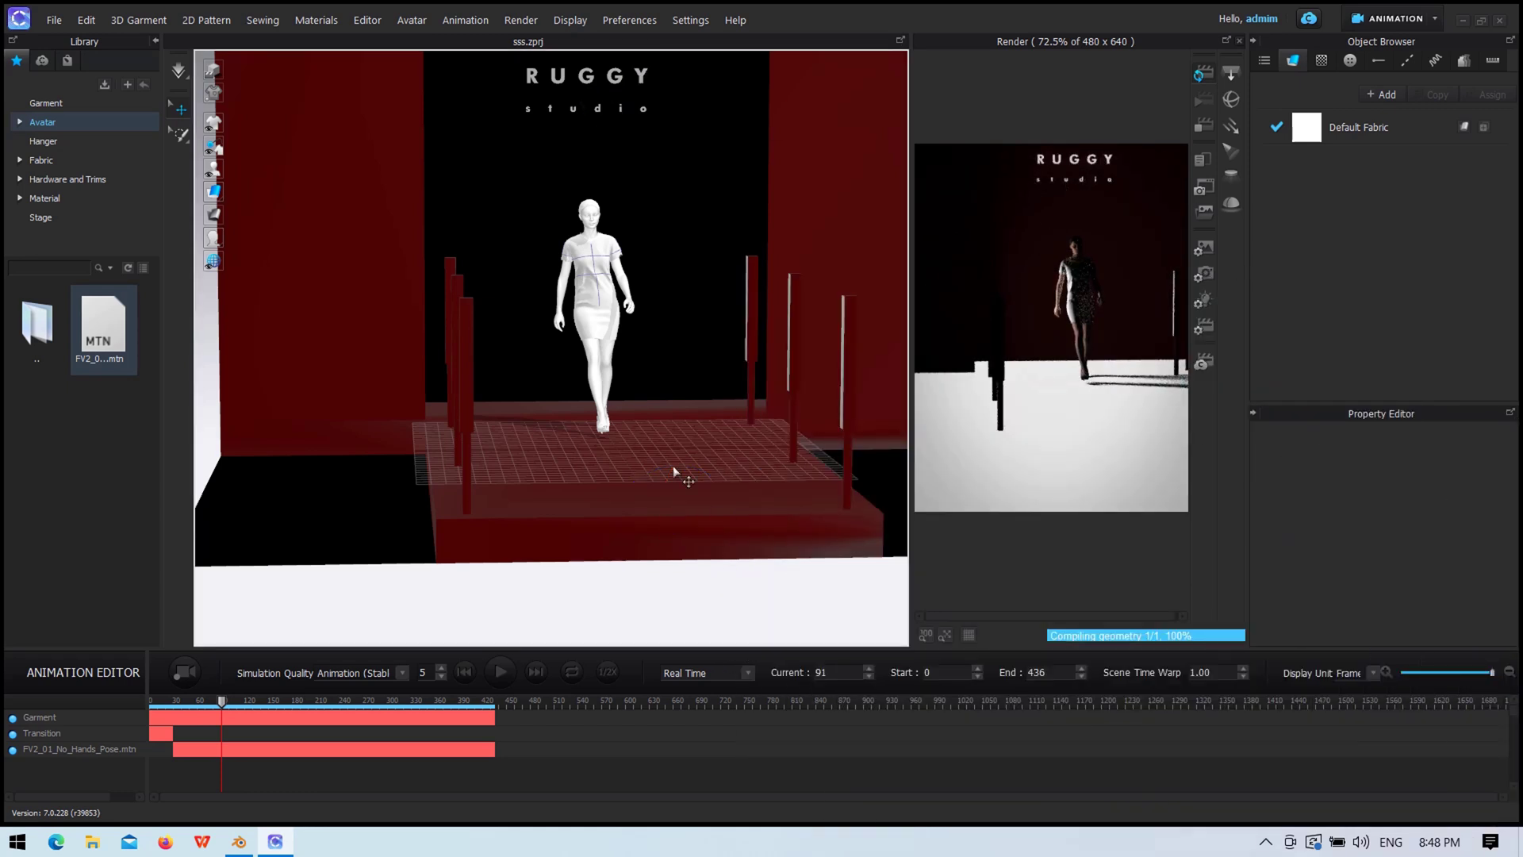
pyautogui.scroll(-2, 673, 464)
# Step: Orbit out and select the floor mesh to view the whole red stage
pyautogui.moveTo(679, 536); pyautogui.dragTo(310, 504, button='right')
pyautogui.click(342, 441)
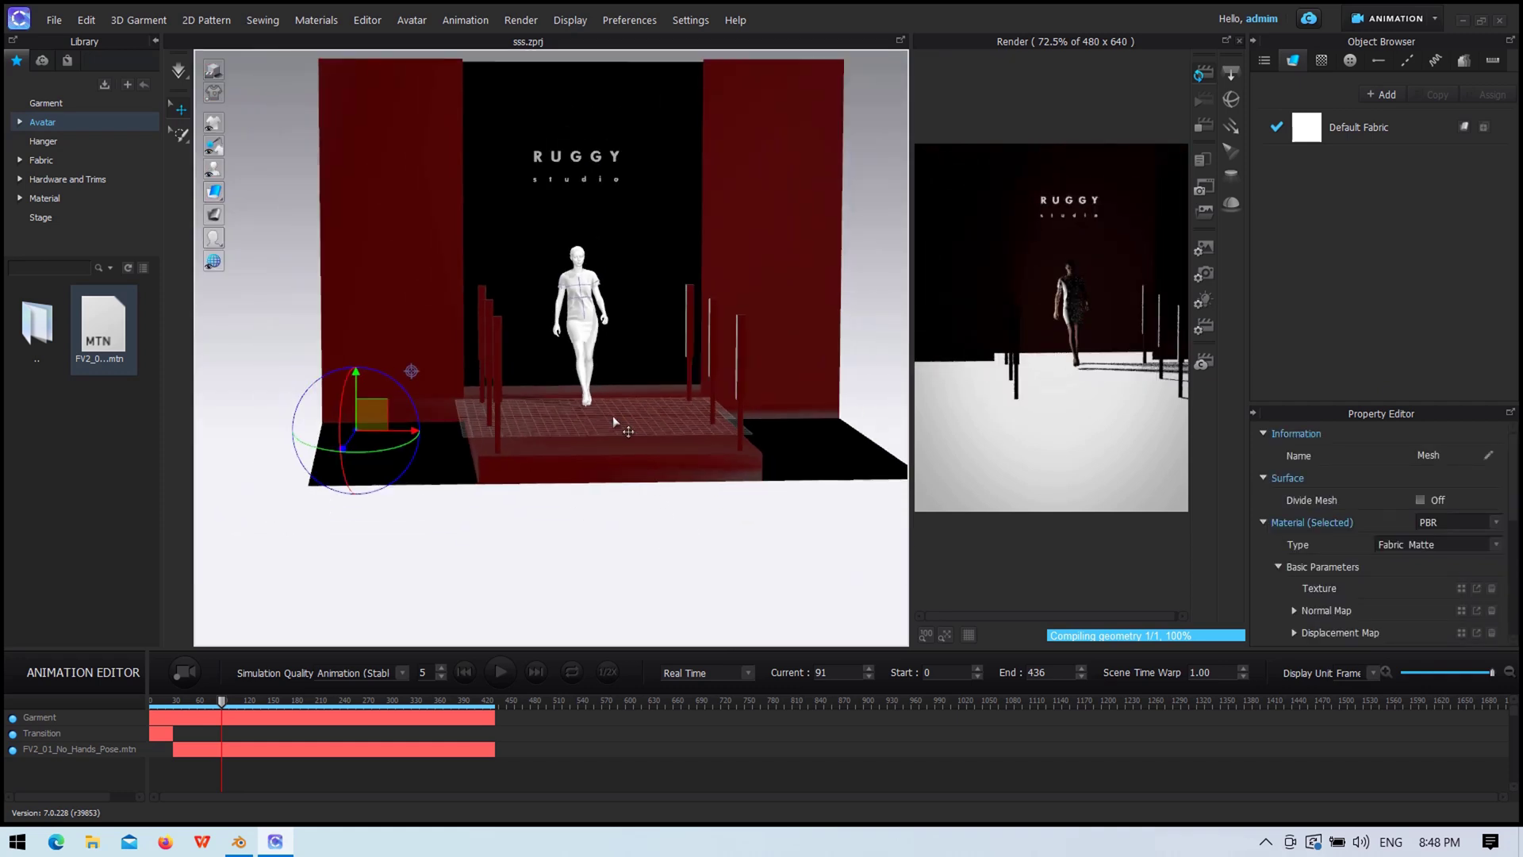
pyautogui.scroll(2, 420, 473)
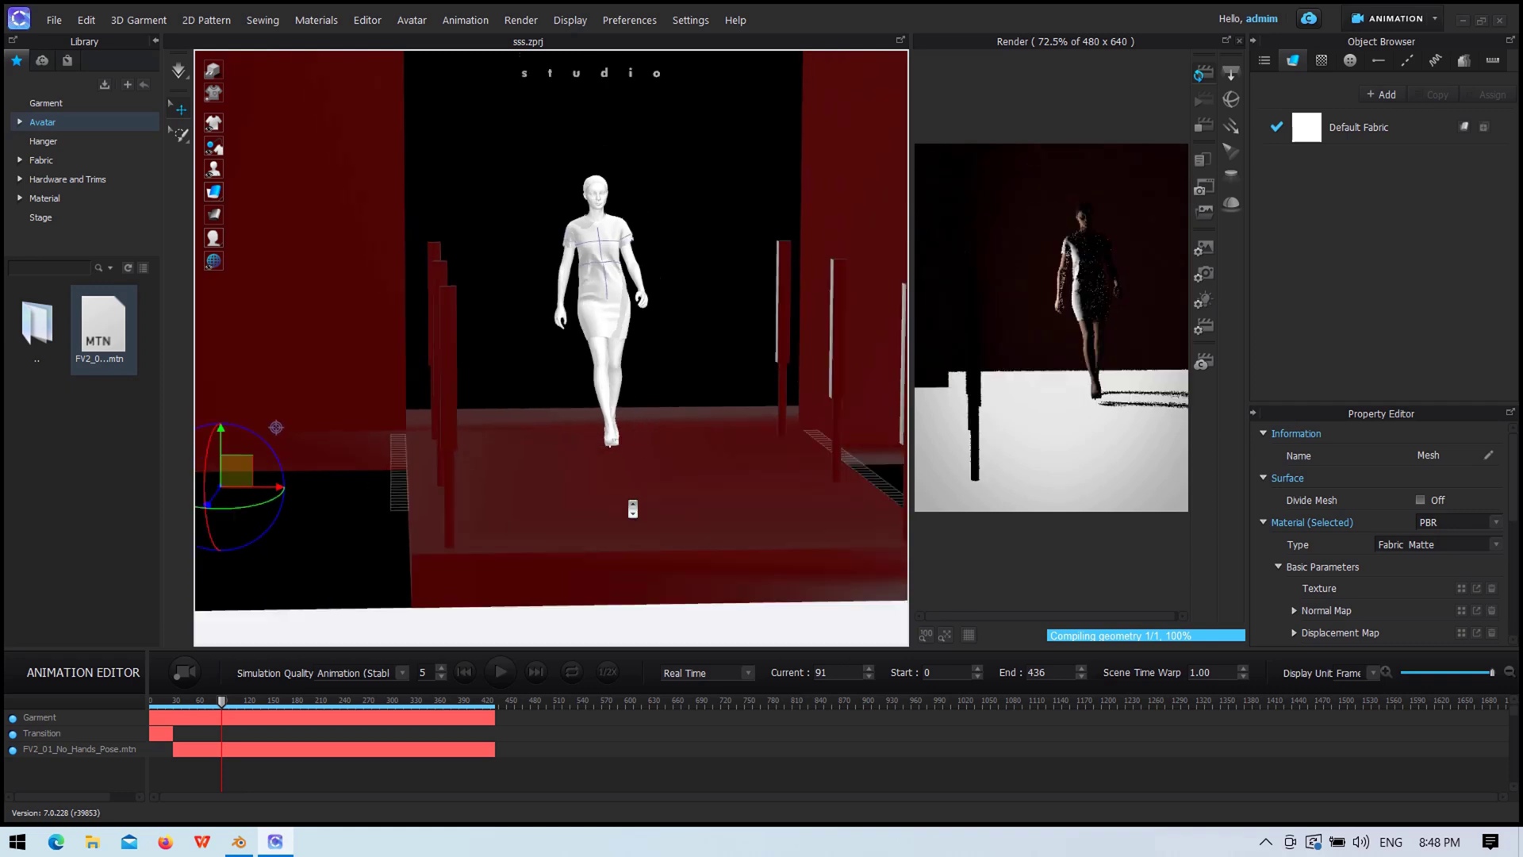
pyautogui.scroll(3, 618, 333)
pyautogui.scroll(3, 618, 331)
pyautogui.scroll(3, 615, 336)
pyautogui.scroll(-5, 615, 336)
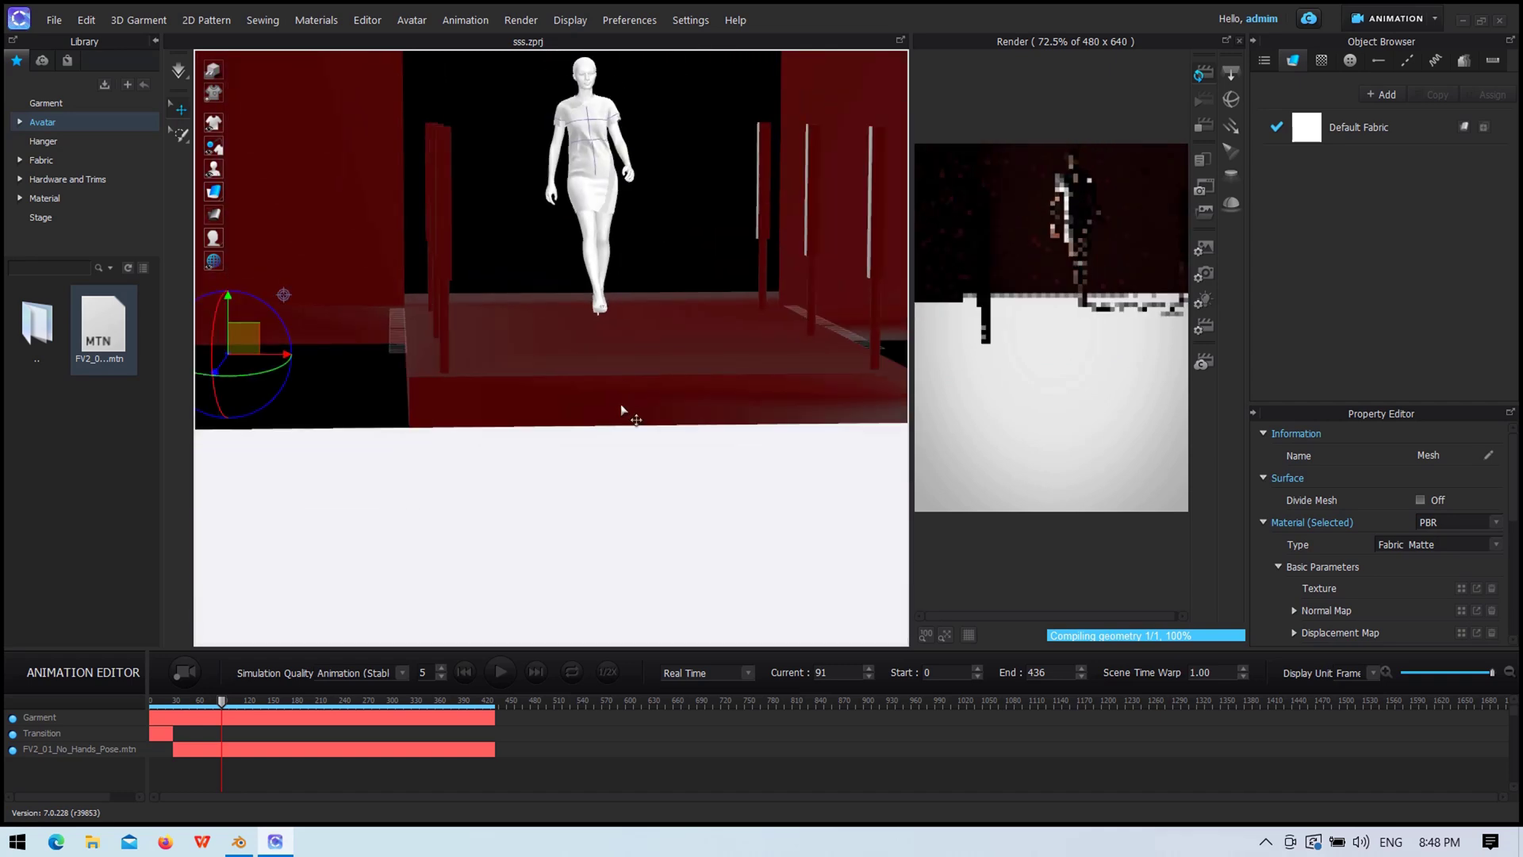
pyautogui.moveTo(622, 408)
pyautogui.mouseDown(button='right')
pyautogui.moveTo(745, 404)
pyautogui.moveTo(714, 514)
pyautogui.moveTo(606, 496)
pyautogui.mouseUp(button='right')
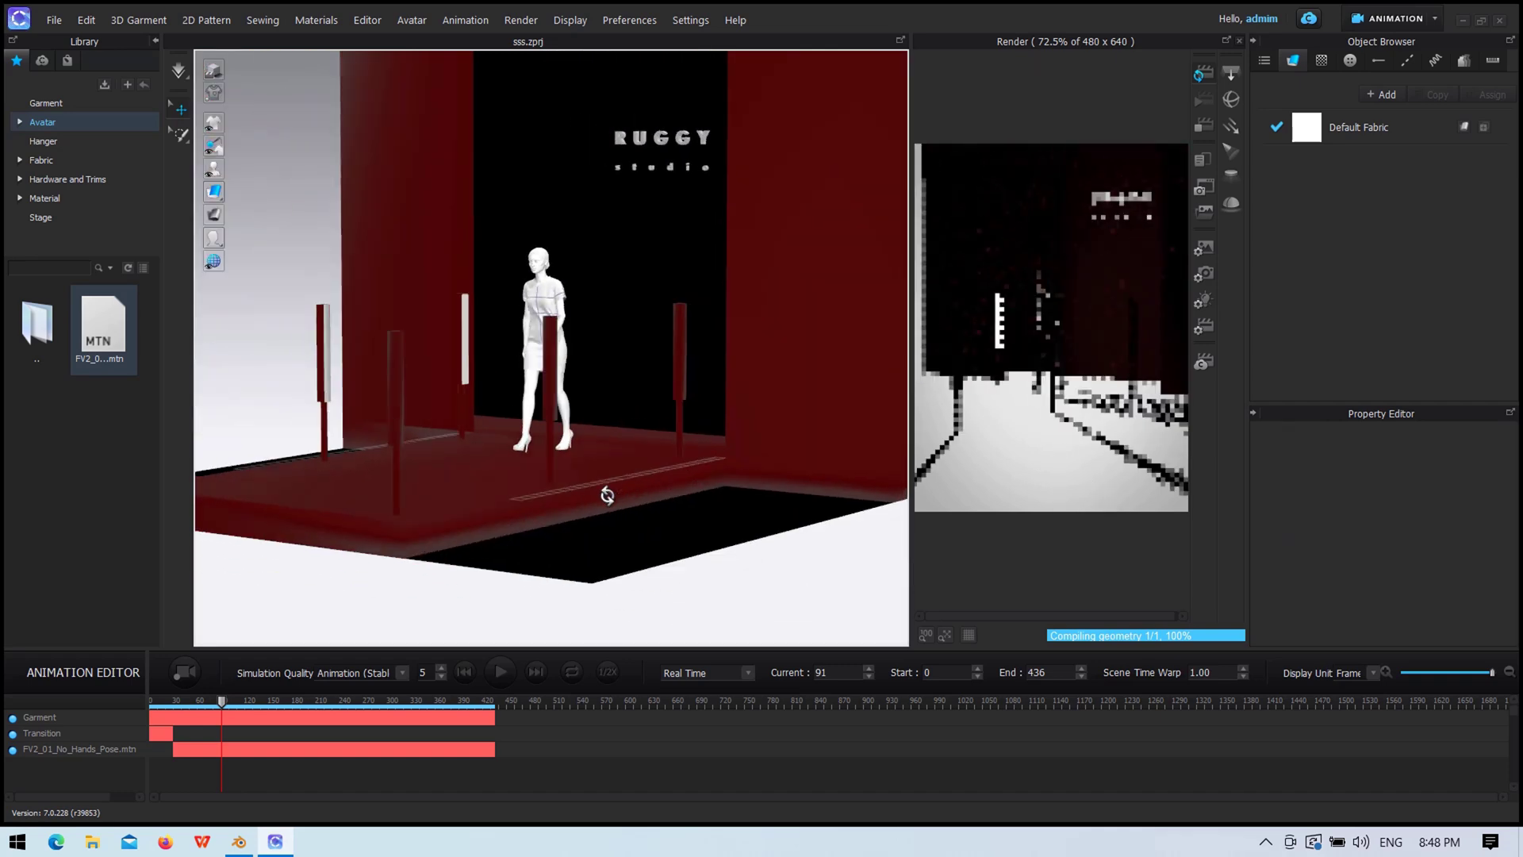
# Step: Widen the render preview and reset to a centred, slightly tilted front overview
pyautogui.click(605, 507)
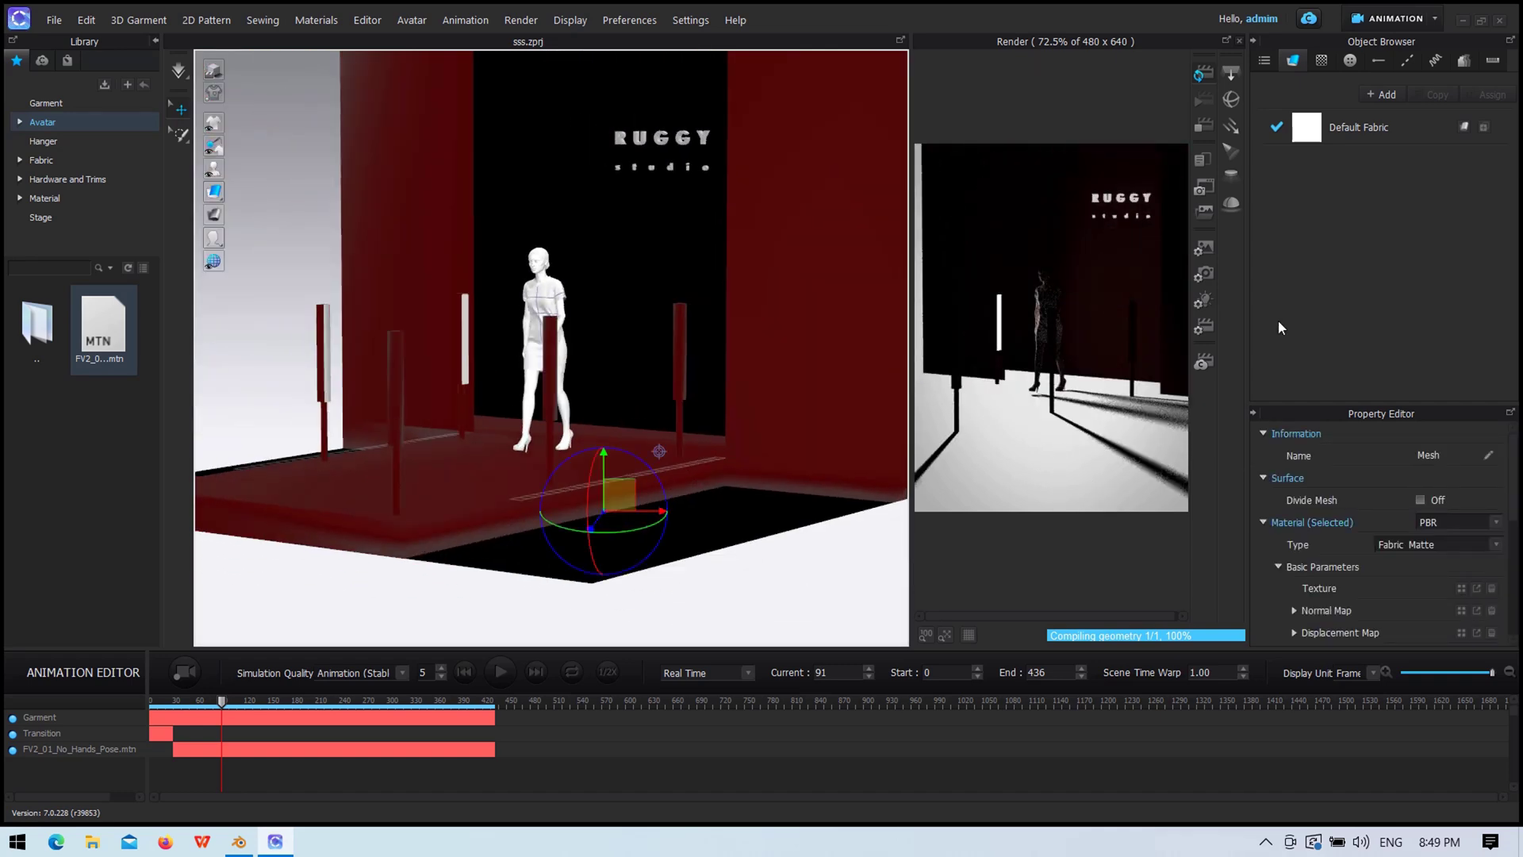
pyautogui.moveTo(911, 278); pyautogui.dragTo(741, 277)
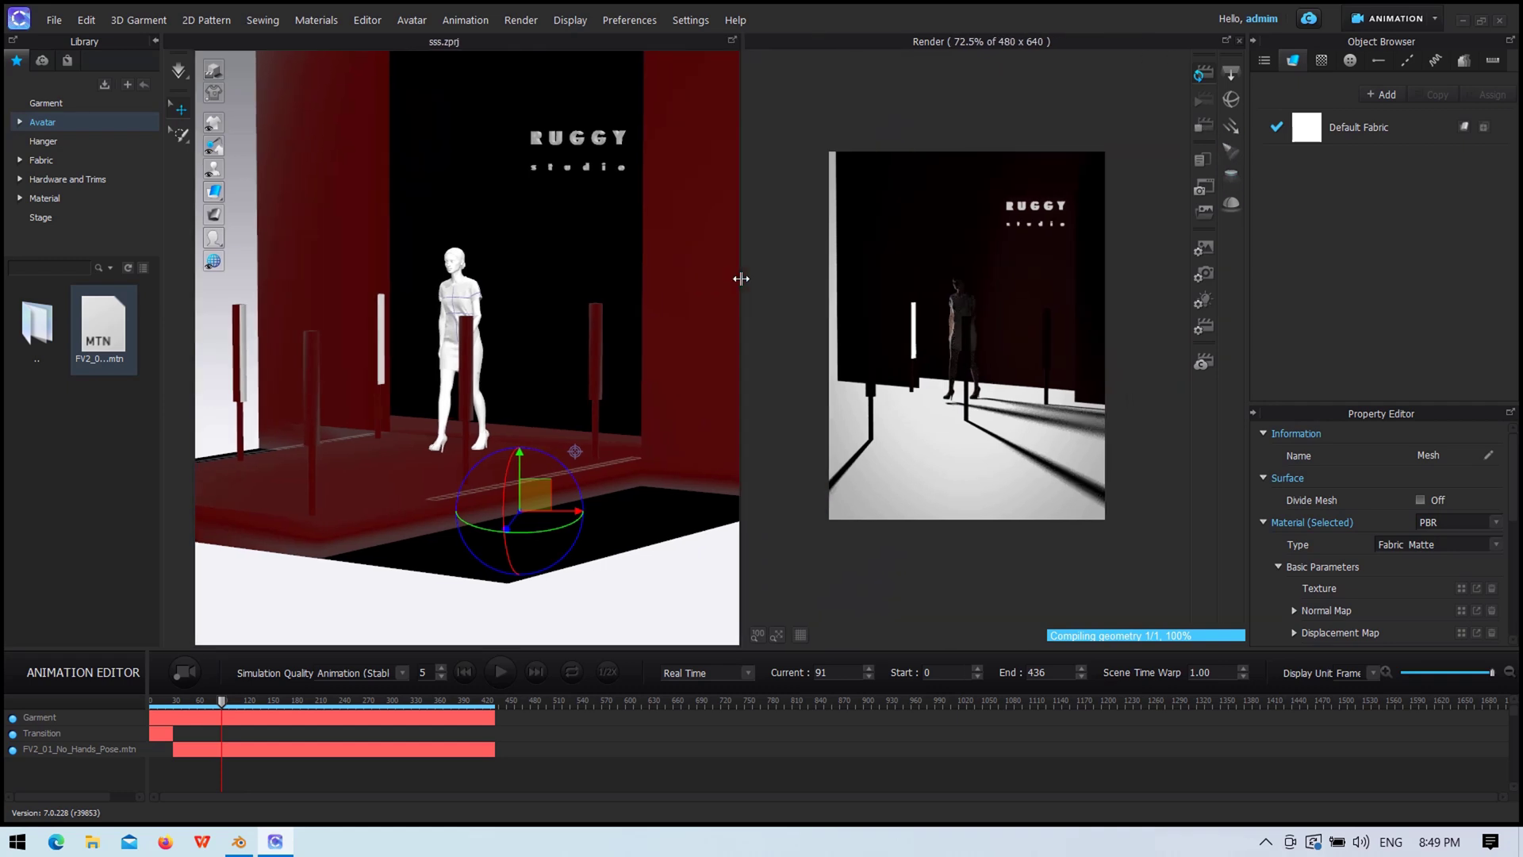
pyautogui.press('2')
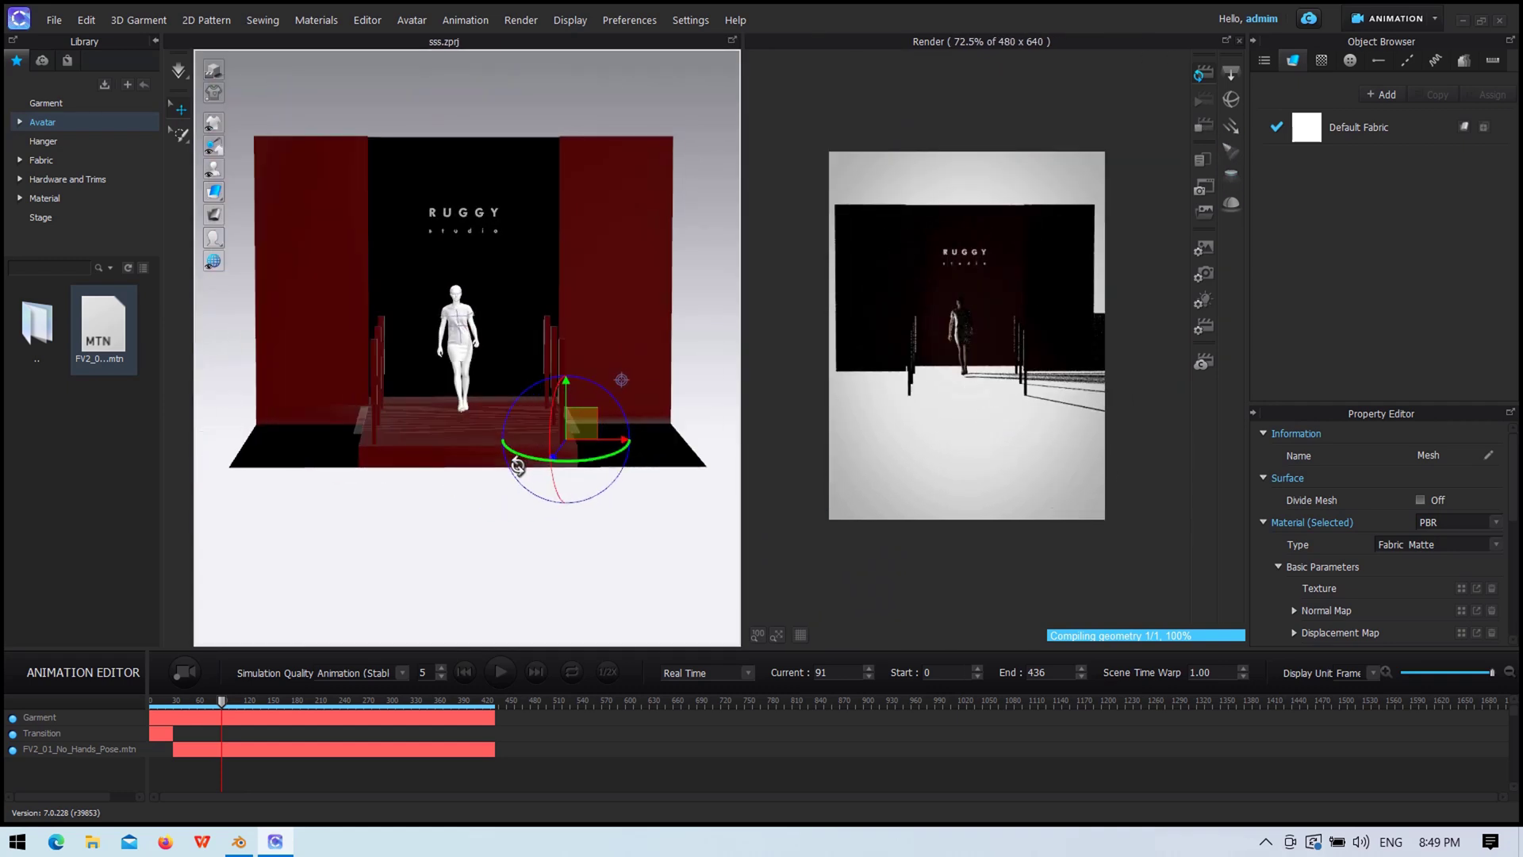
pyautogui.scroll(2, 520, 468)
pyautogui.scroll(2, 521, 471)
pyautogui.scroll(2, 523, 474)
pyautogui.moveTo(523, 474); pyautogui.dragTo(519, 451, button='right')
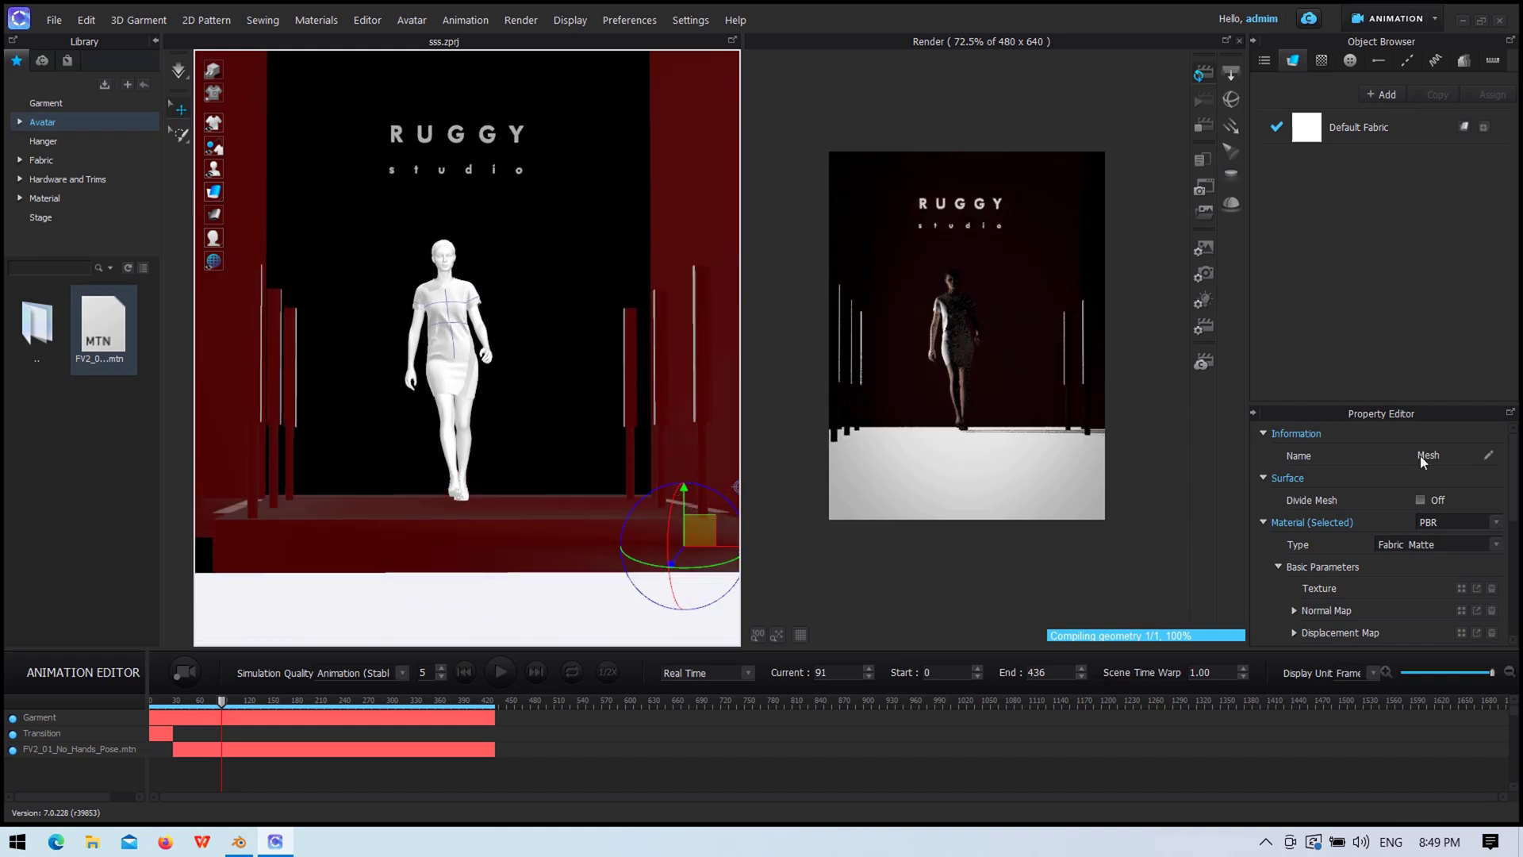
# Step: Set Rectangle Light 1's intensity to 100 and close the render preview
pyautogui.click(1206, 327)
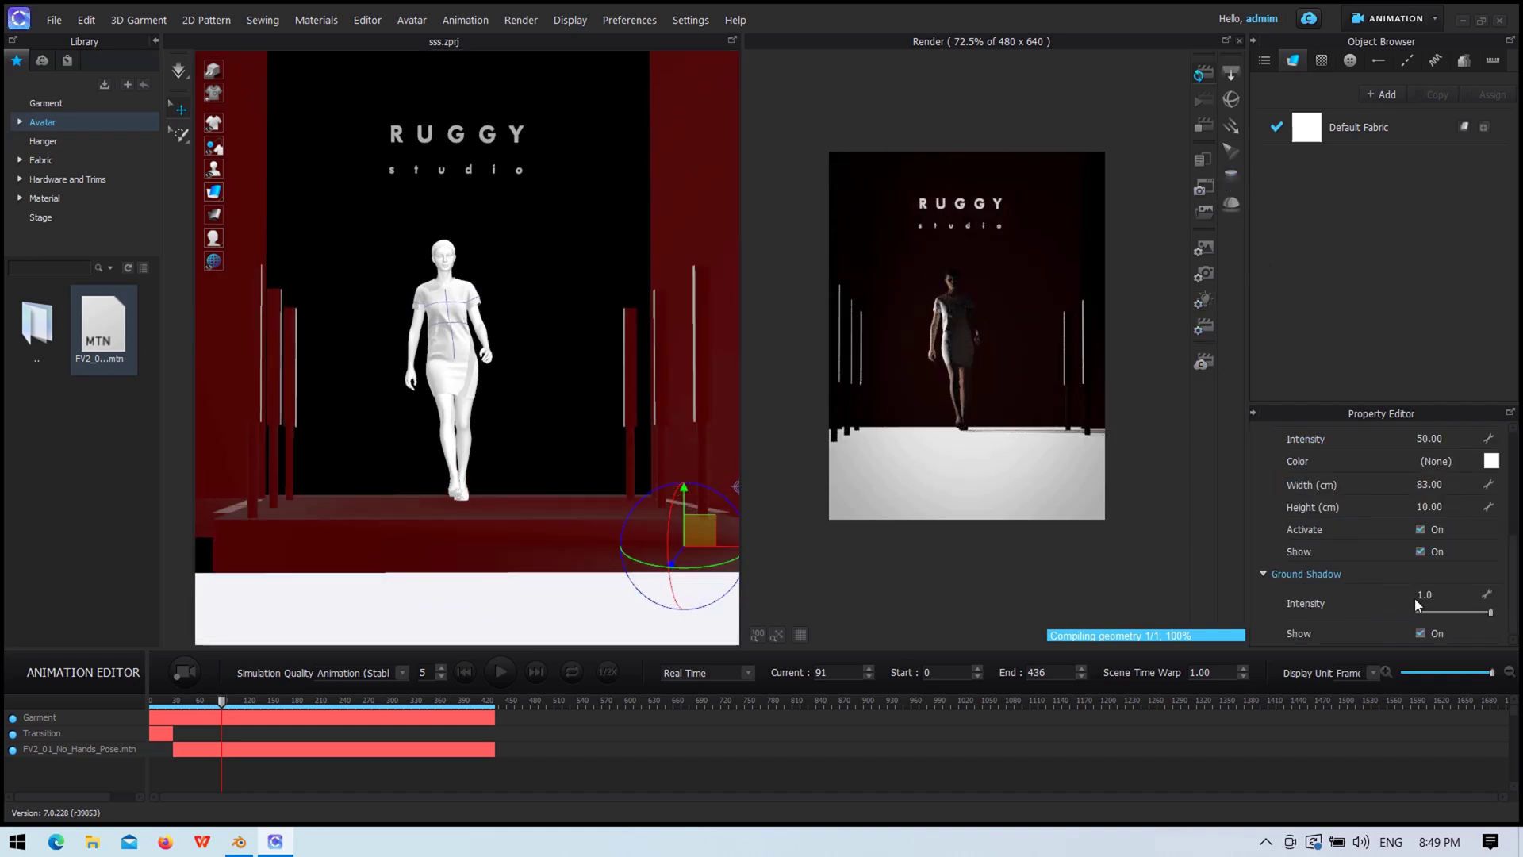
pyautogui.scroll(2, 1395, 600)
pyautogui.doubleClick(1431, 534)
pyautogui.write('1')
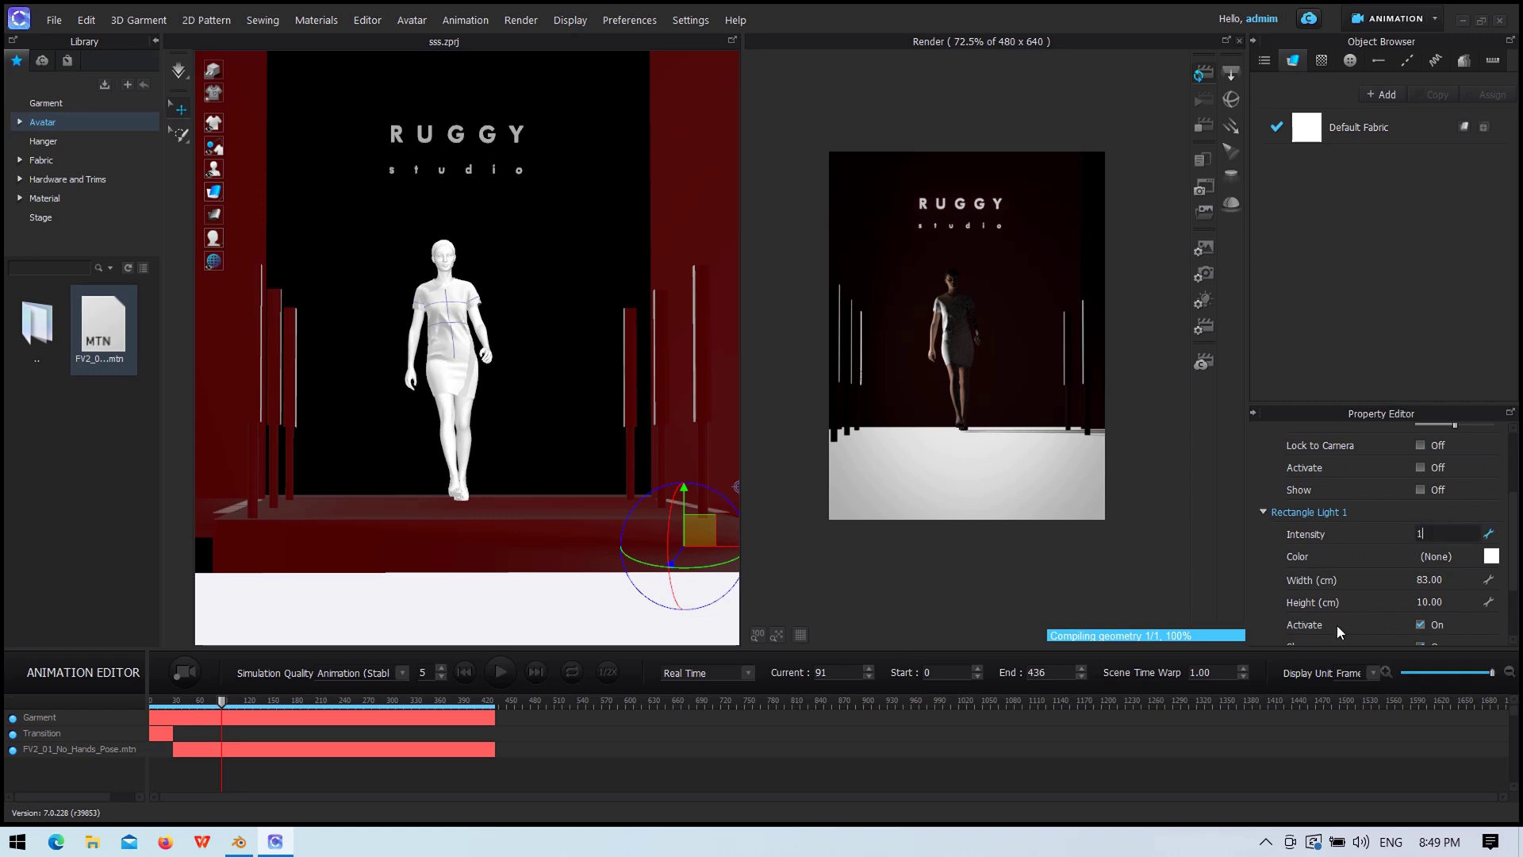
pyautogui.write('00.00')
pyautogui.press('Return')
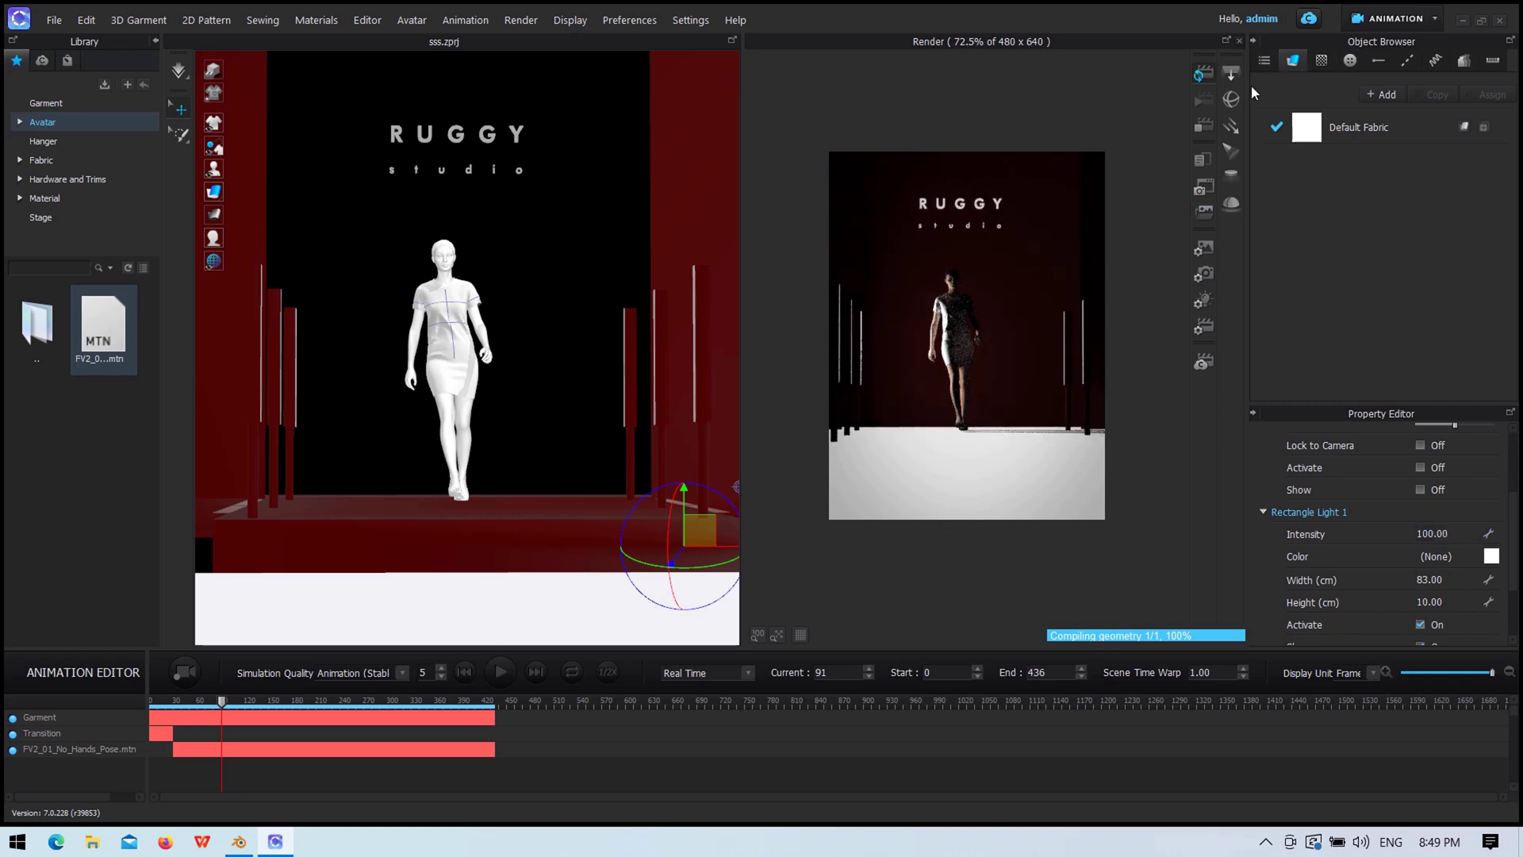
pyautogui.click(1240, 40)
# Step: Orbit and pan along the runway, selecting stage pieces to inspect them
pyautogui.moveTo(991, 373); pyautogui.dragTo(862, 376, button='right')
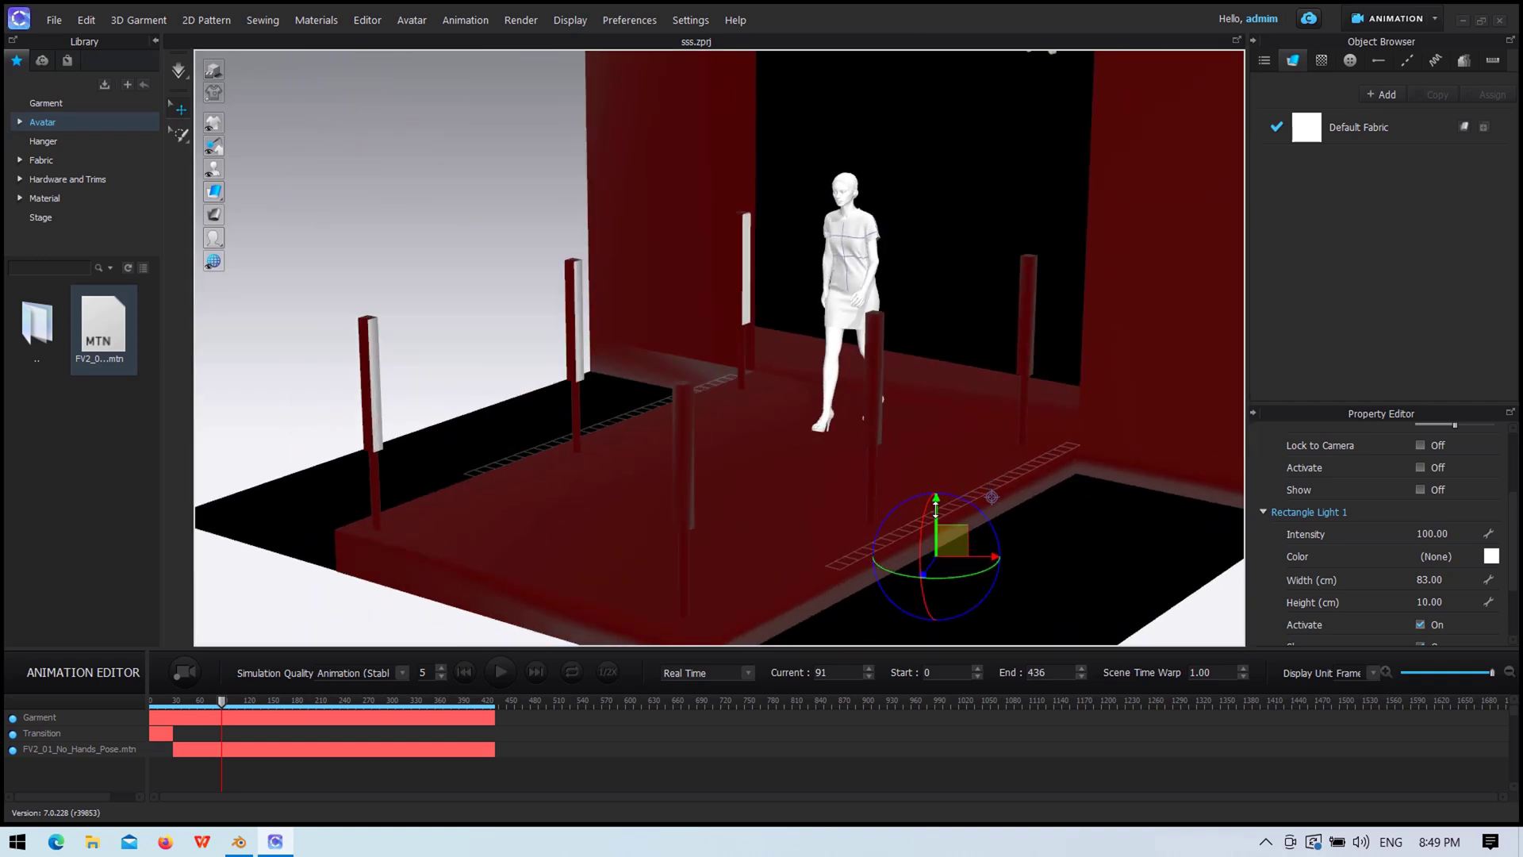
pyautogui.moveTo(934, 496); pyautogui.dragTo(896, 316)
pyautogui.click(652, 254)
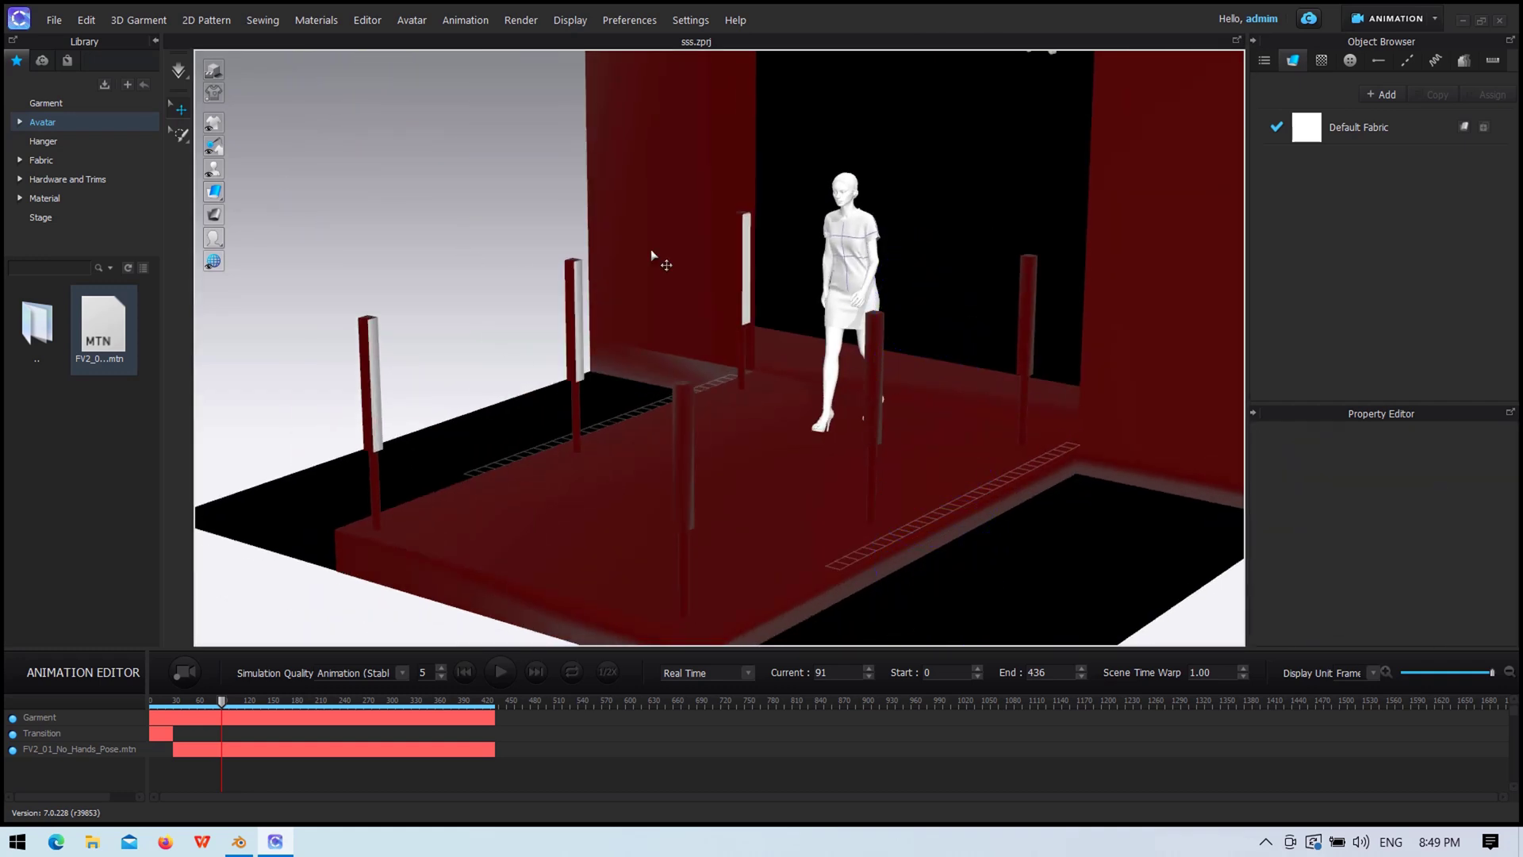
pyautogui.scroll(-3, 793, 396)
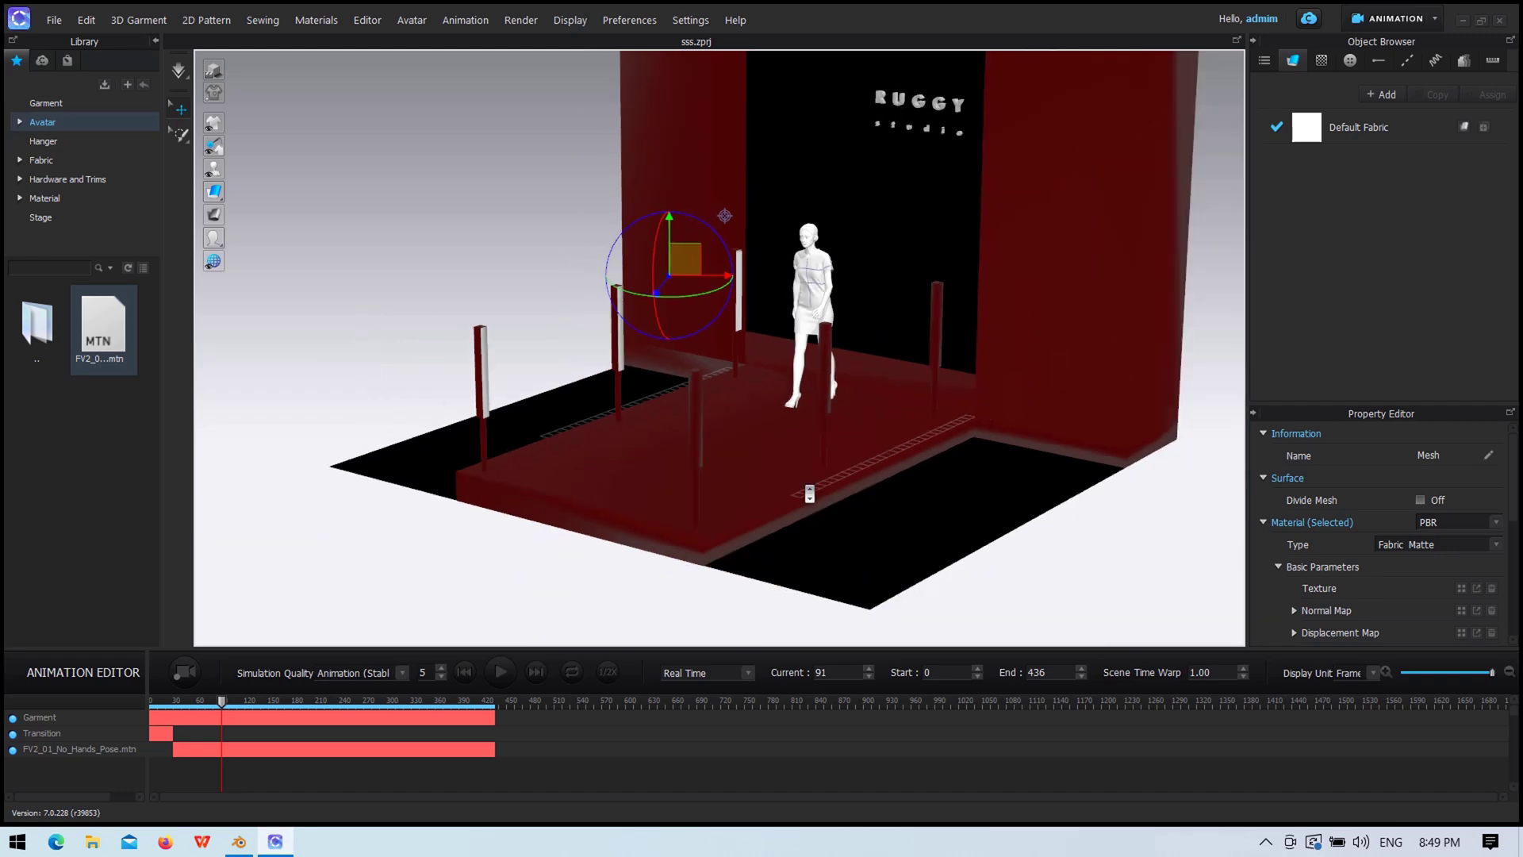
pyautogui.scroll(8, 910, 499)
pyautogui.moveTo(1062, 486); pyautogui.dragTo(646, 299, button='right')
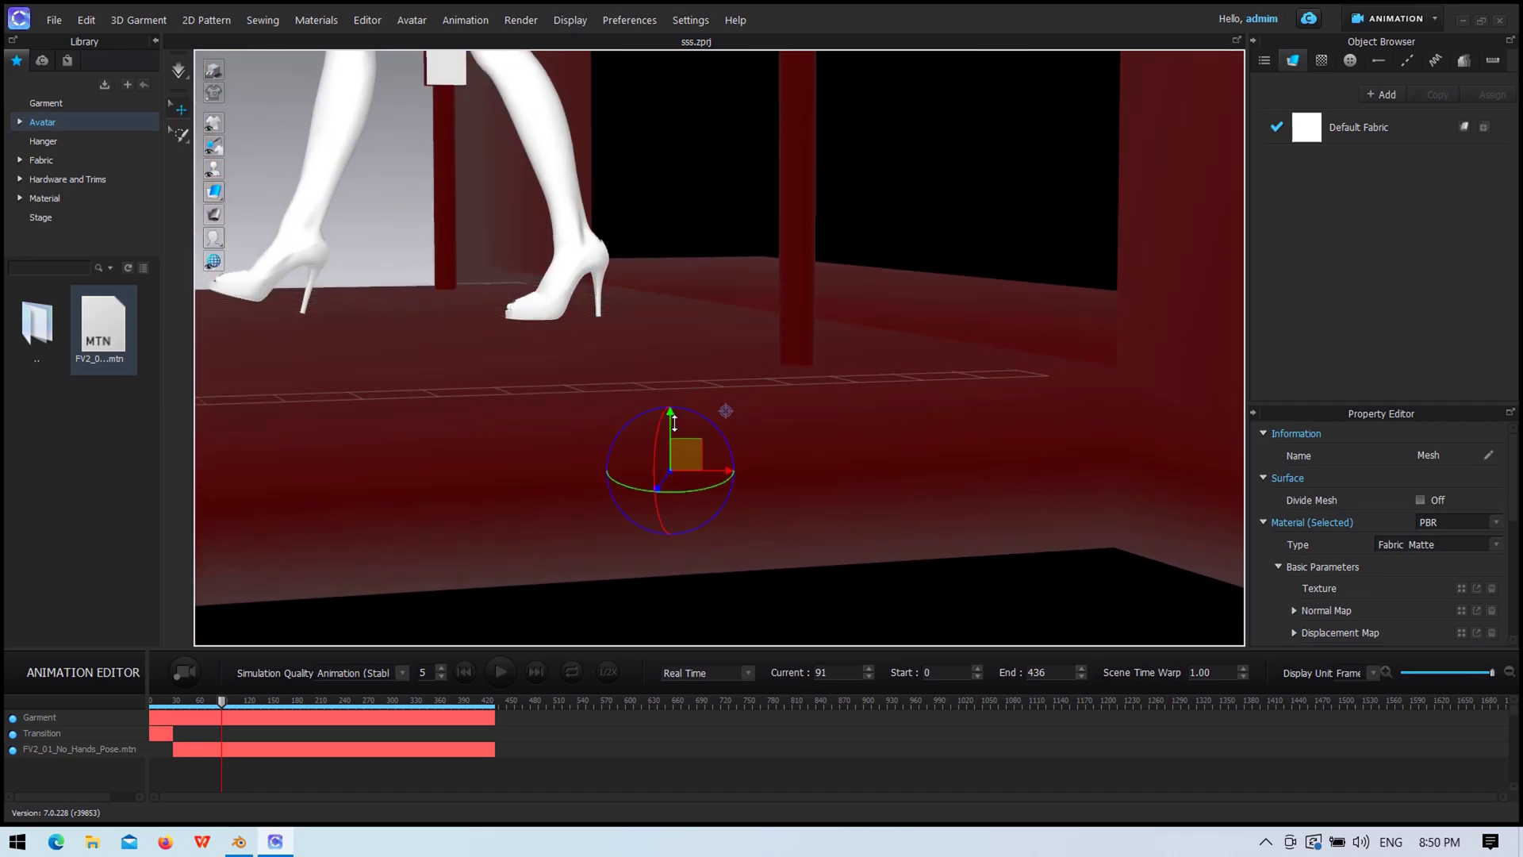
pyautogui.scroll(-2, 789, 435)
pyautogui.scroll(-3, 806, 465)
pyautogui.scroll(-5, 567, 465)
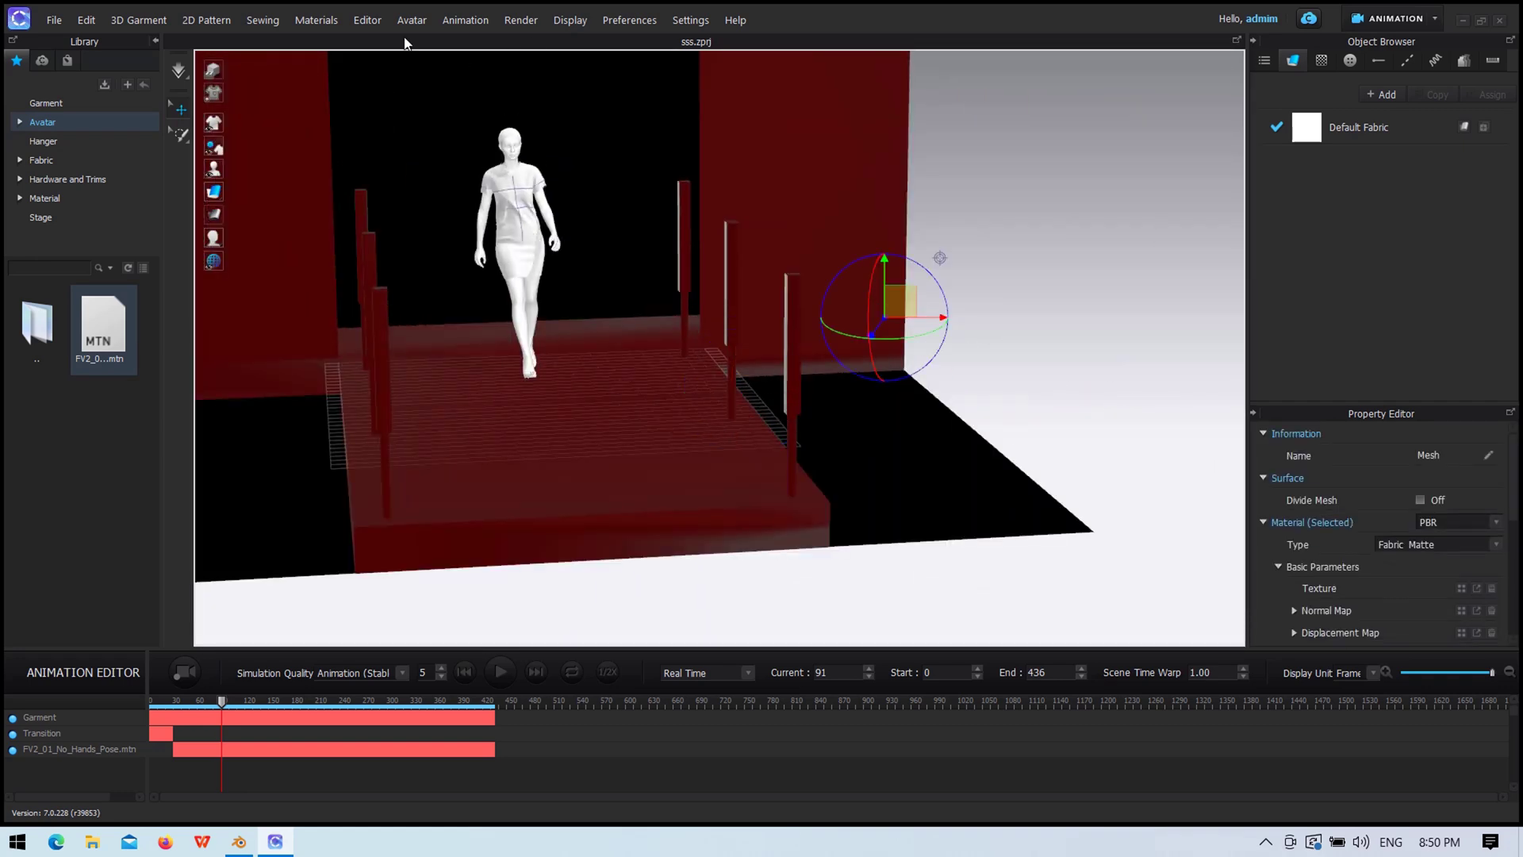
# Step: Preview a render from a frontal runway view of the avatar, then close it
pyautogui.click(521, 19)
pyautogui.click(555, 54)
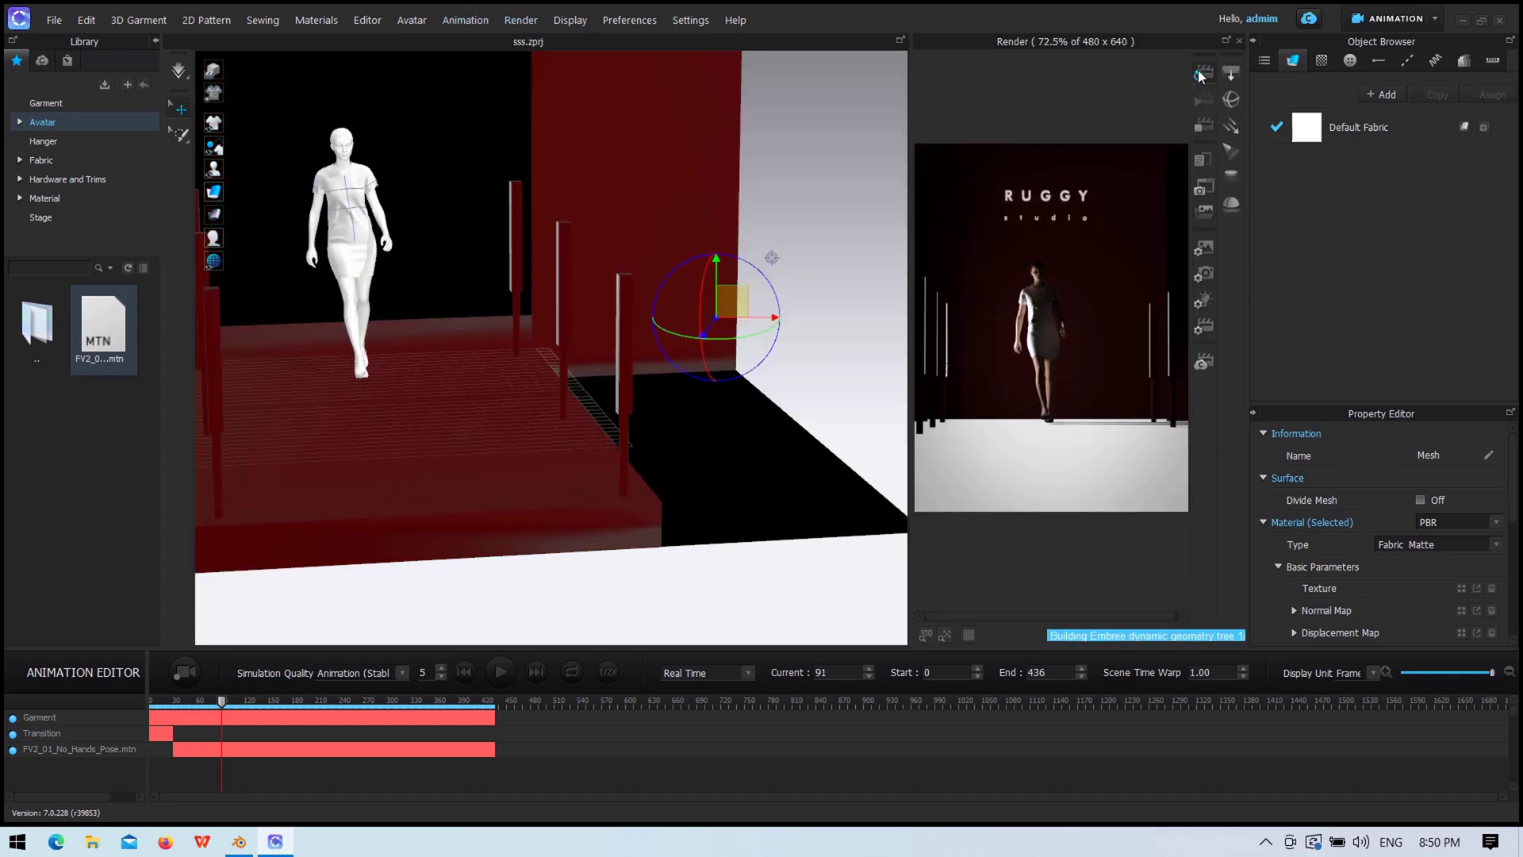
pyautogui.moveTo(786, 409)
pyautogui.mouseDown(button='right')
pyautogui.moveTo(646, 402)
pyautogui.moveTo(611, 441)
pyautogui.moveTo(565, 607)
pyautogui.mouseUp(button='right')
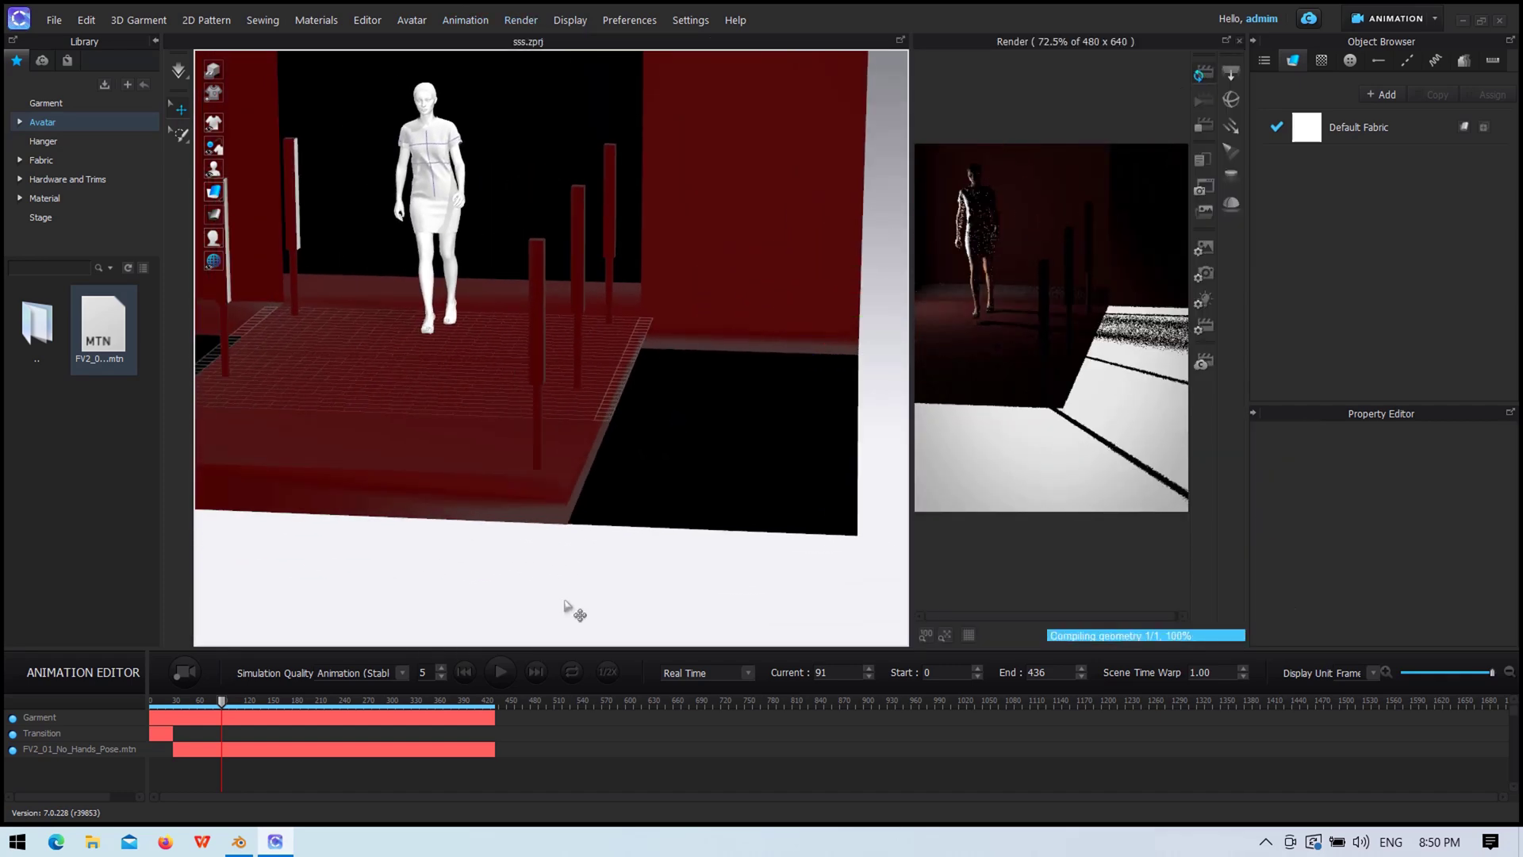
pyautogui.moveTo(571, 412); pyautogui.dragTo(705, 486, button='right')
pyautogui.moveTo(644, 402); pyautogui.dragTo(680, 413, button='right')
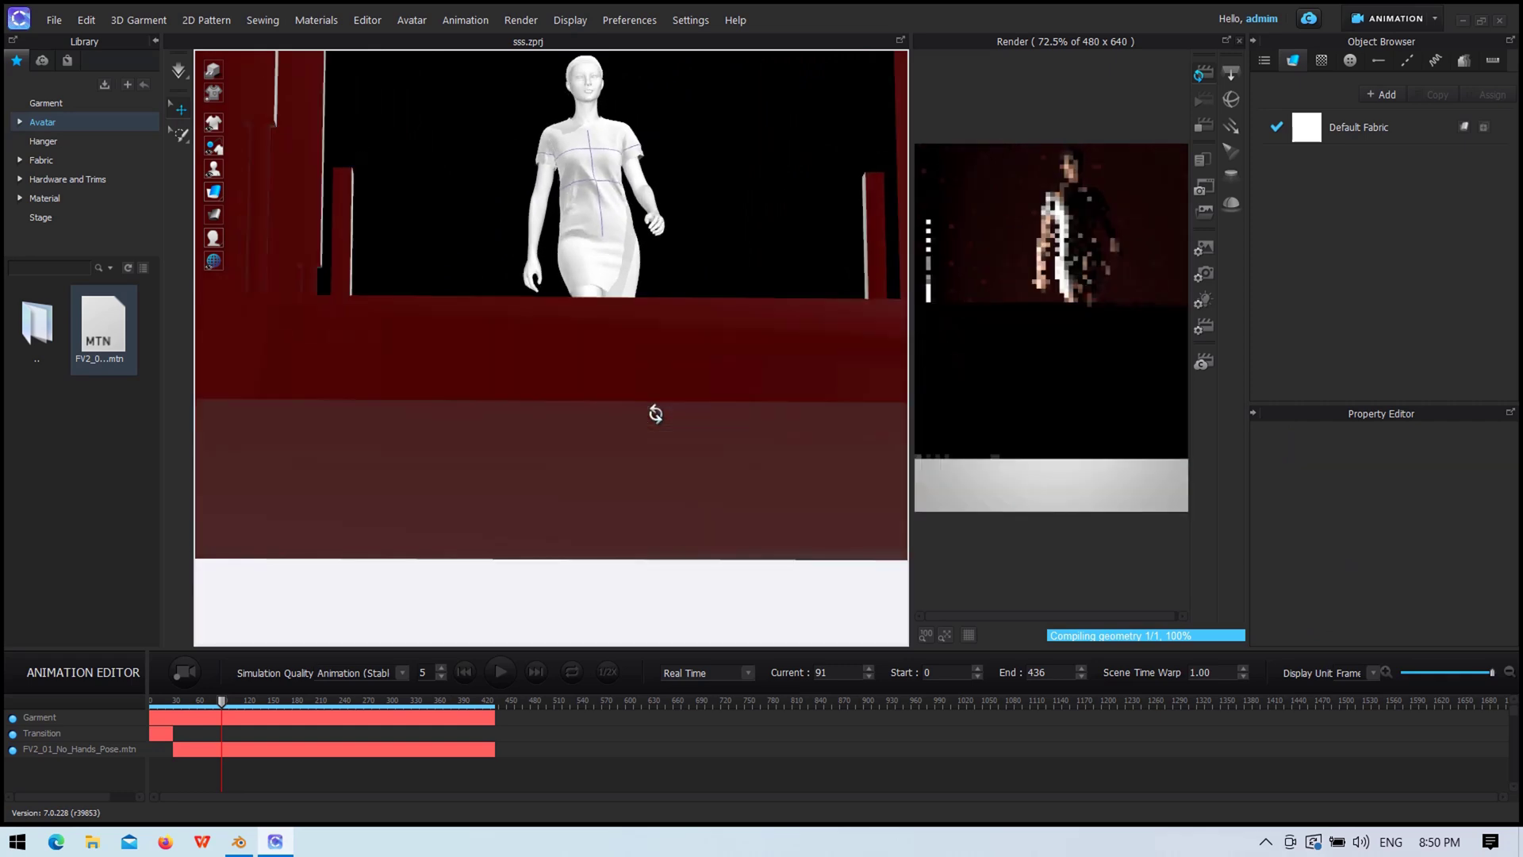
pyautogui.scroll(2, 680, 413)
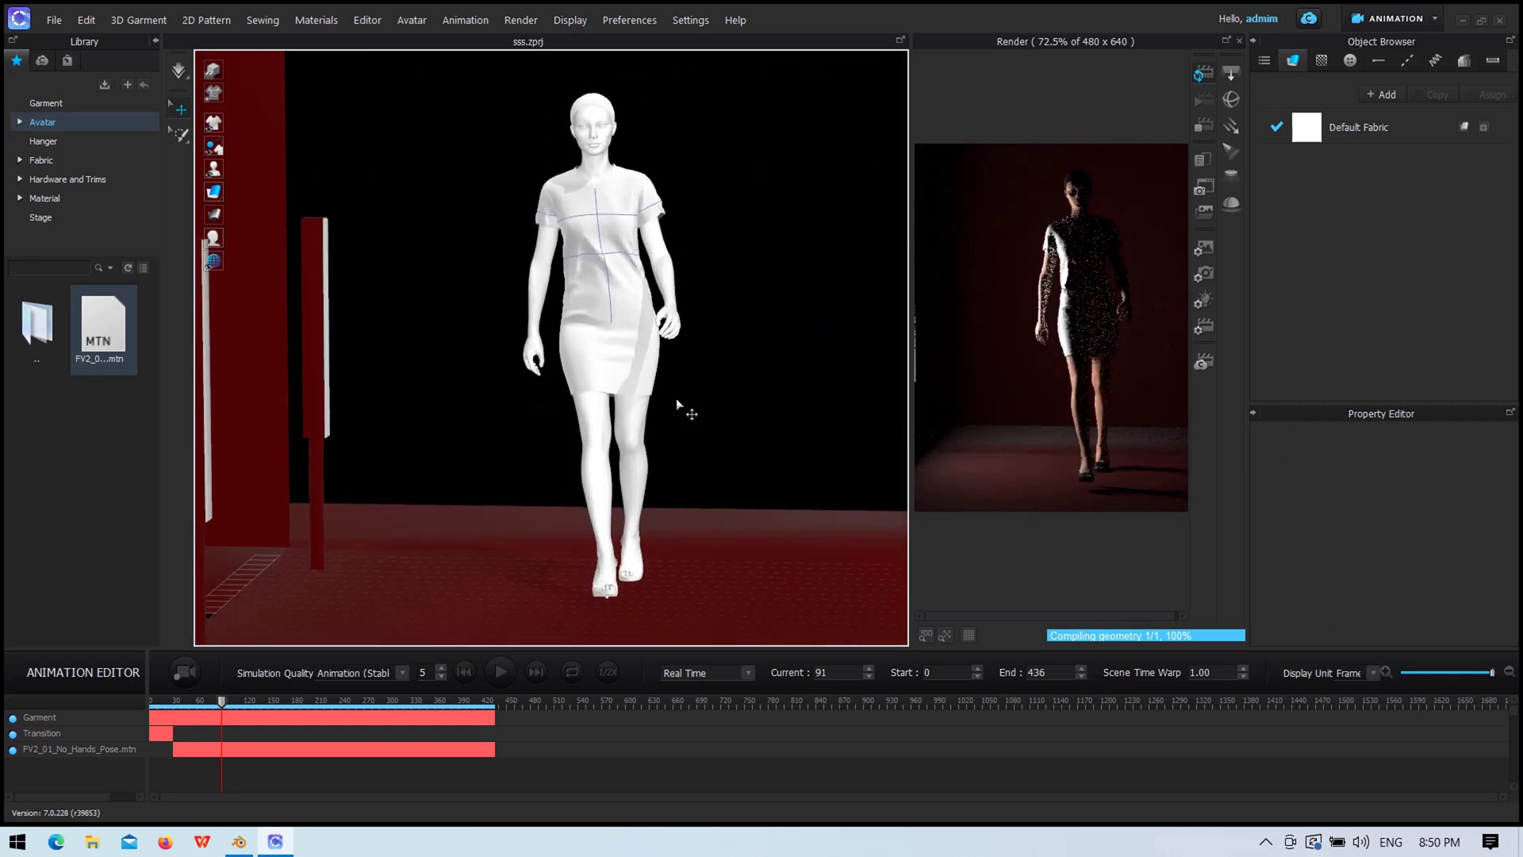
pyautogui.scroll(-2, 676, 398)
pyautogui.click(1239, 41)
# Step: Orbit to a side view, selecting and deselecting the pole's light strip
pyautogui.moveTo(714, 412); pyautogui.dragTo(781, 418, button='right')
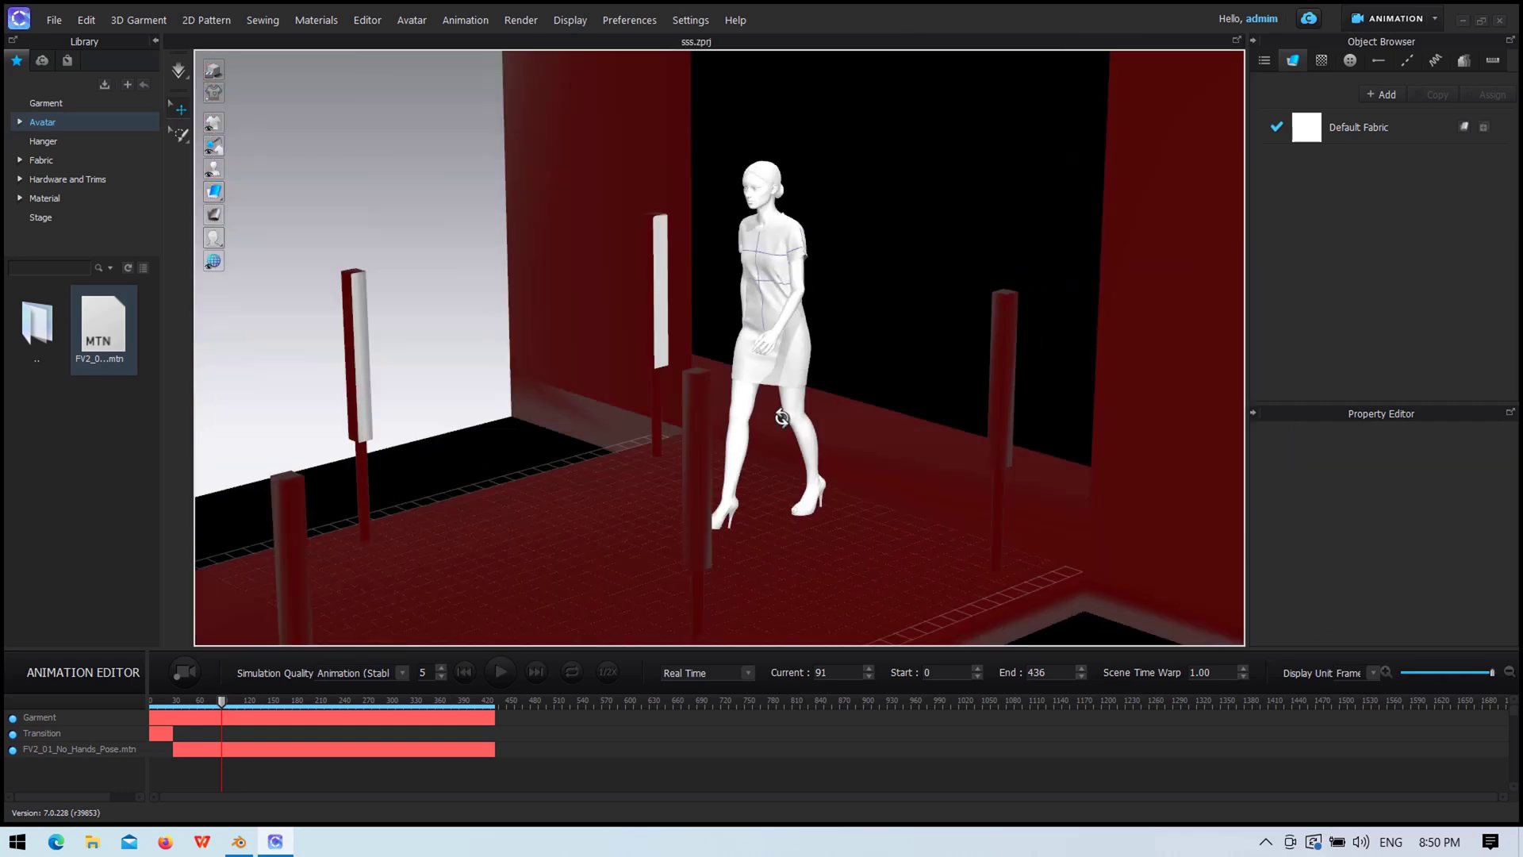
pyautogui.click(661, 297)
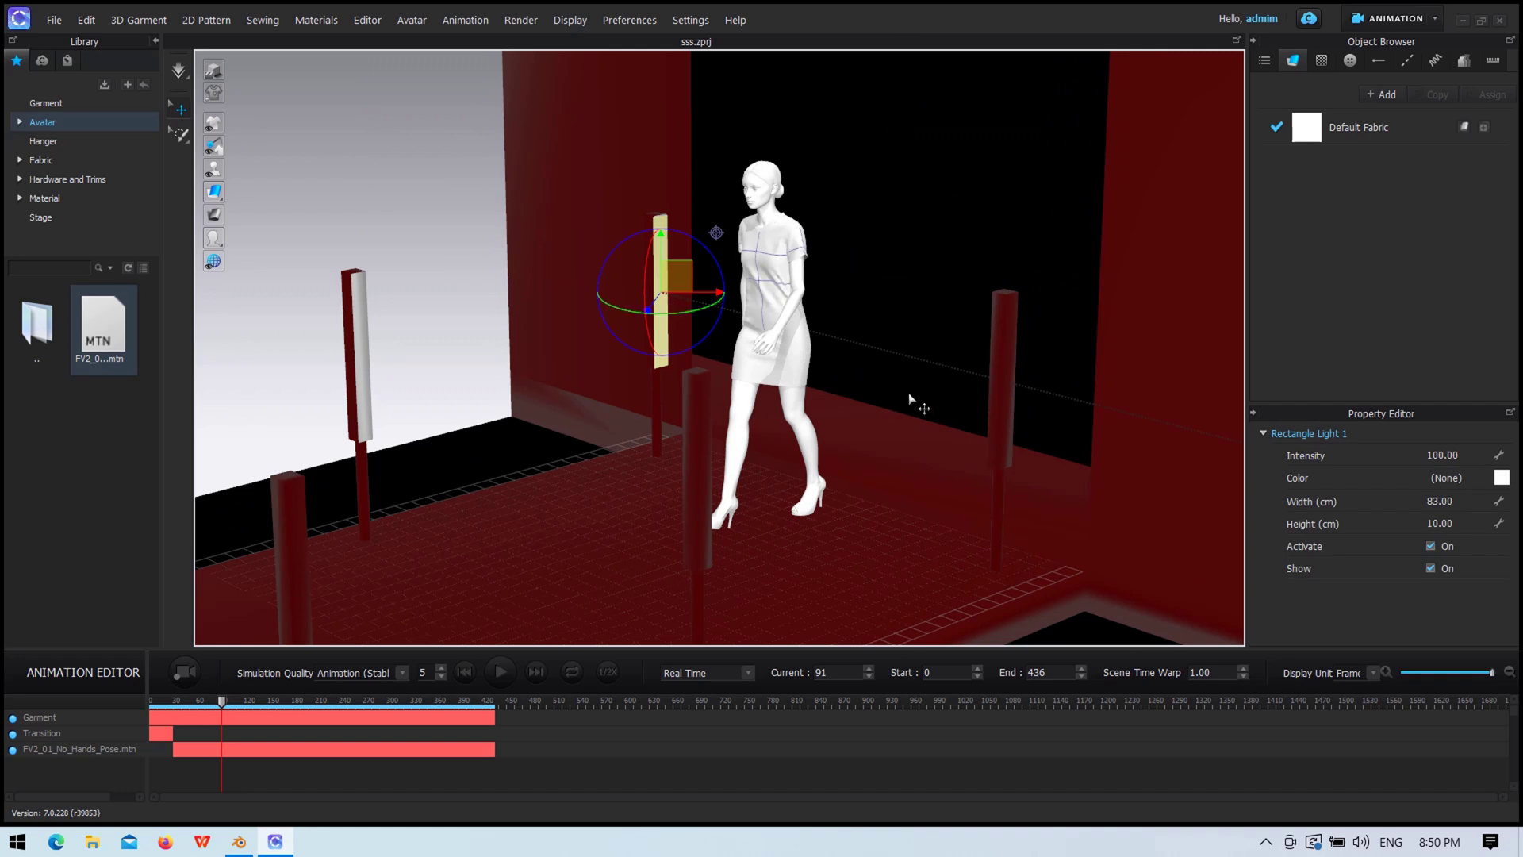
pyautogui.click(448, 242)
pyautogui.moveTo(448, 242); pyautogui.dragTo(823, 48, button='right')
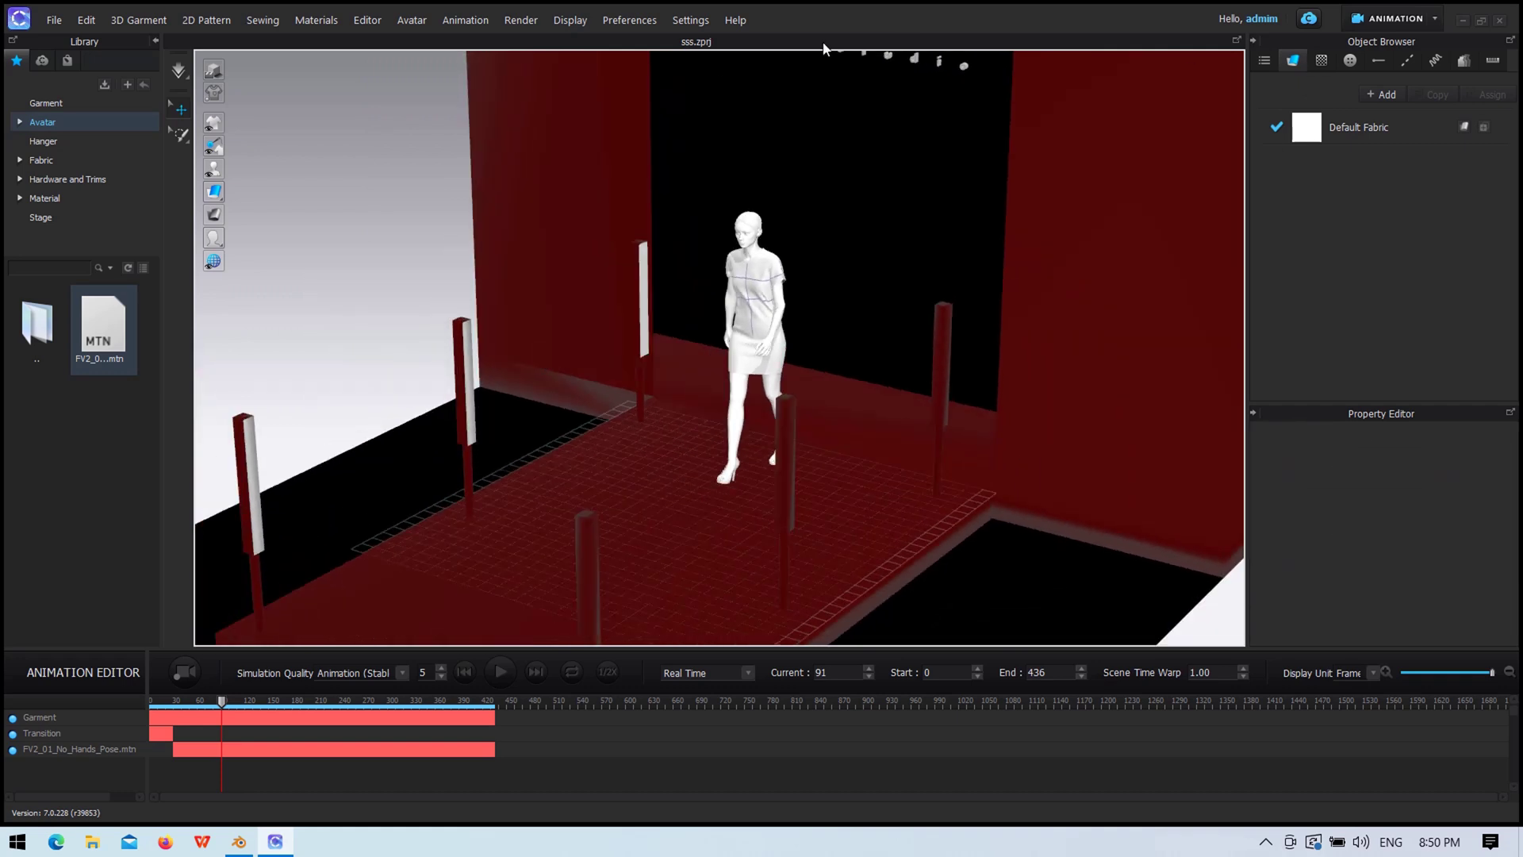
# Step: Reopen the render preview, add a new rectangle light, and shift it slightly left
pyautogui.click(542, 23)
pyautogui.click(548, 39)
pyautogui.click(1232, 74)
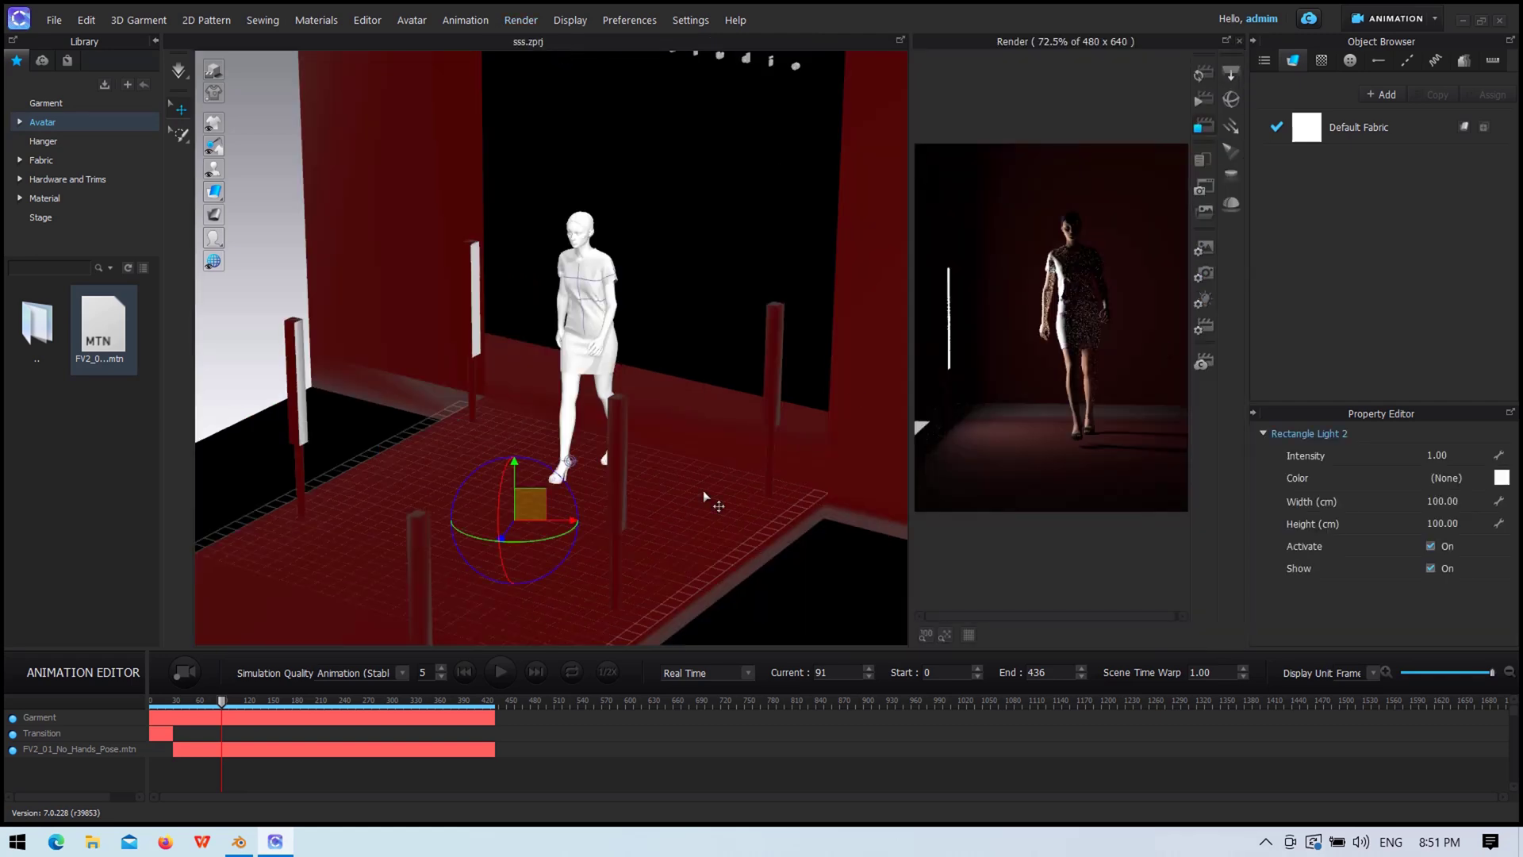
pyautogui.press('2')
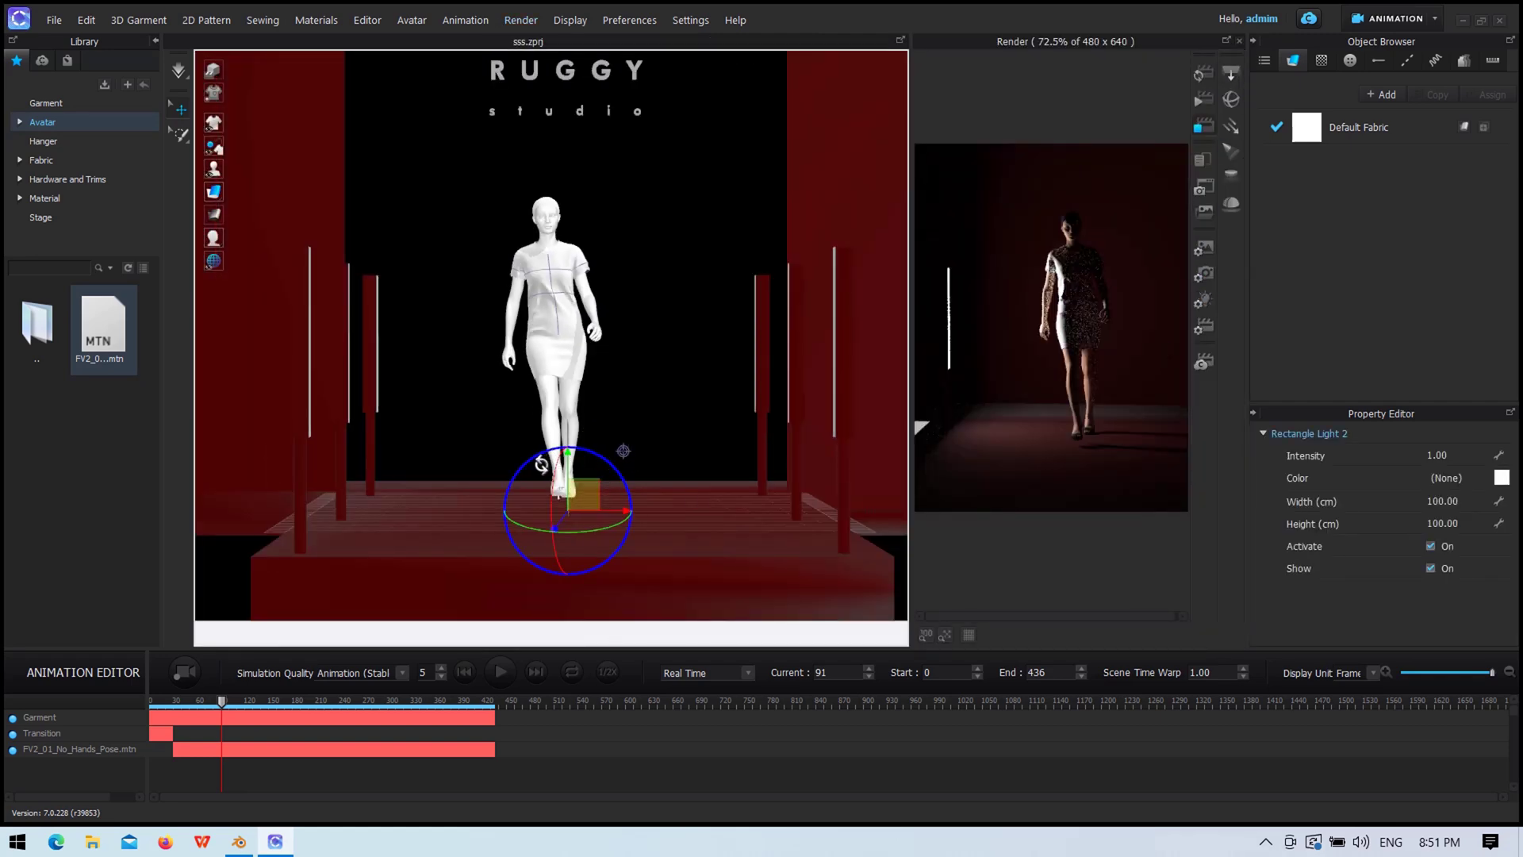
pyautogui.press('4')
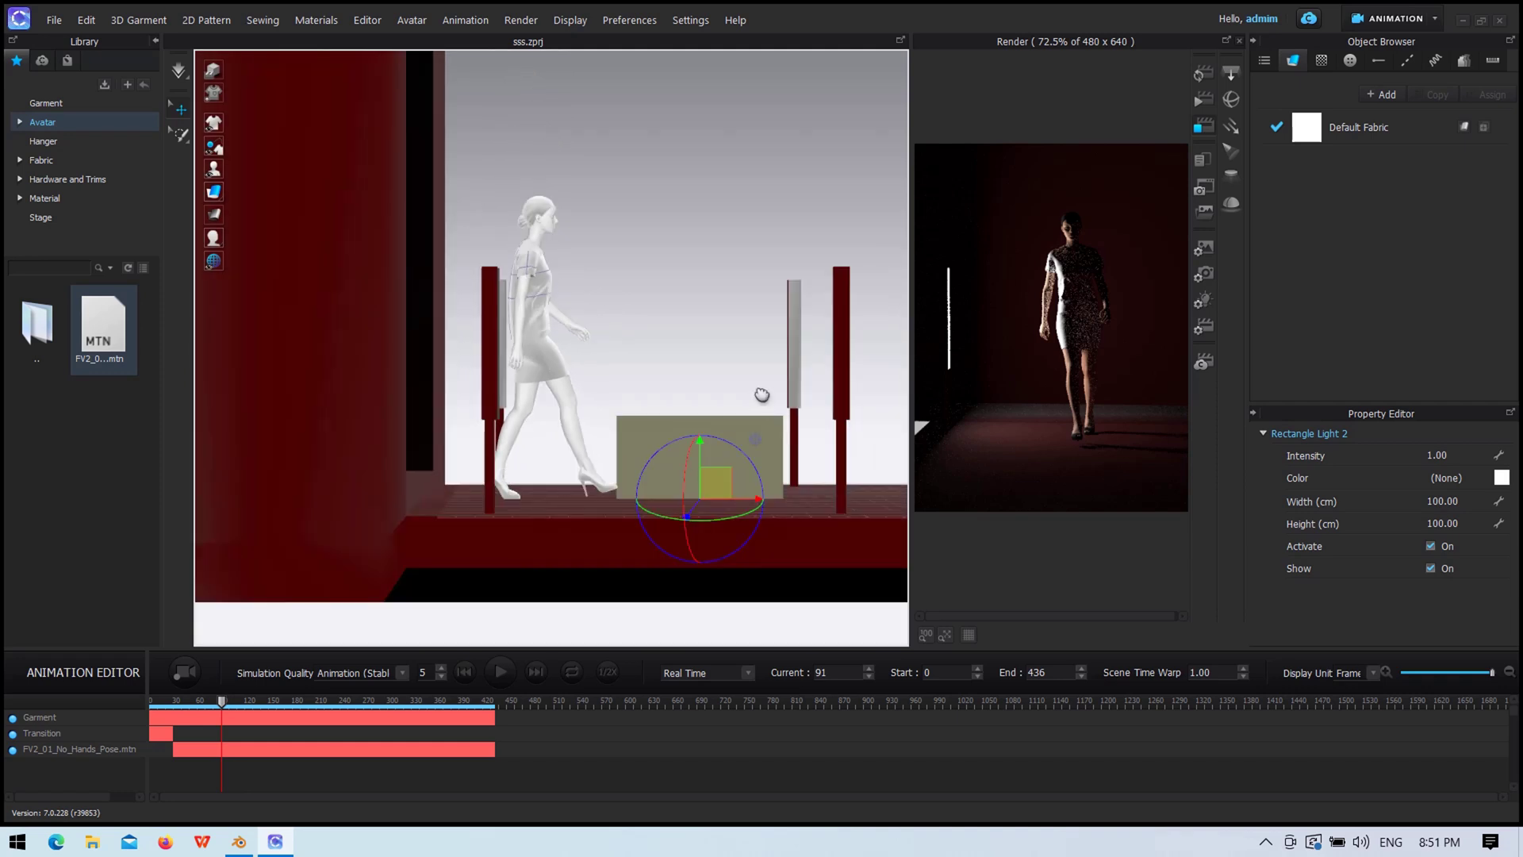
pyautogui.moveTo(770, 466)
pyautogui.mouseDown(button='middle')
pyautogui.moveTo(661, 553)
pyautogui.moveTo(657, 517)
pyautogui.moveTo(635, 525)
pyautogui.mouseUp(button='middle')
pyautogui.moveTo(603, 577)
pyautogui.mouseDown()
pyautogui.moveTo(589, 575)
pyautogui.moveTo(570, 382)
pyautogui.mouseUp()
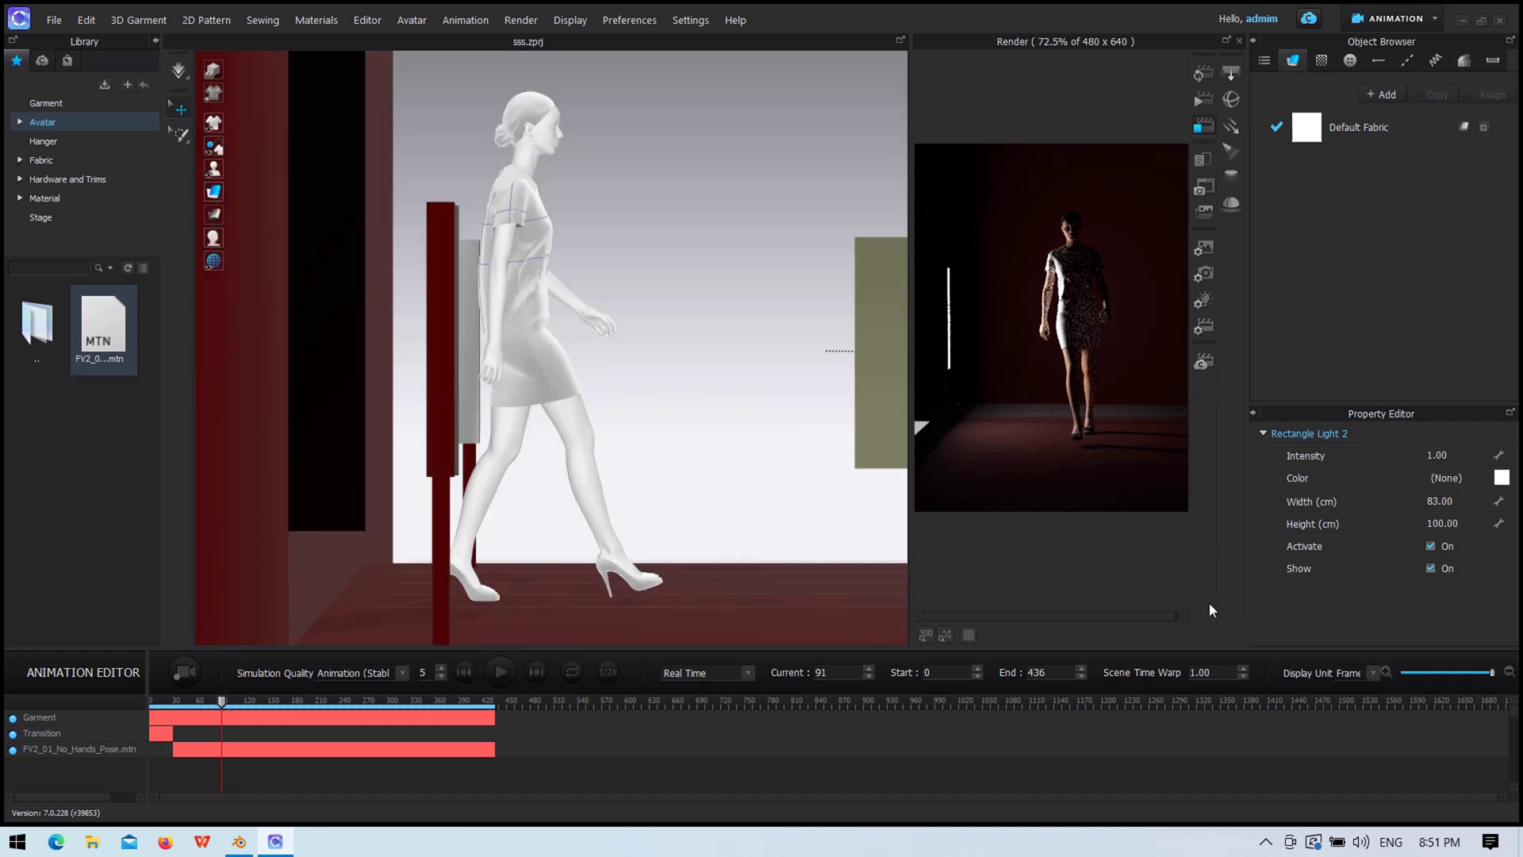
# Step: Set the new light's height to 10 cm and place it on the left pole
pyautogui.doubleClick(1439, 522)
pyautogui.write('10')
pyautogui.press('Return')
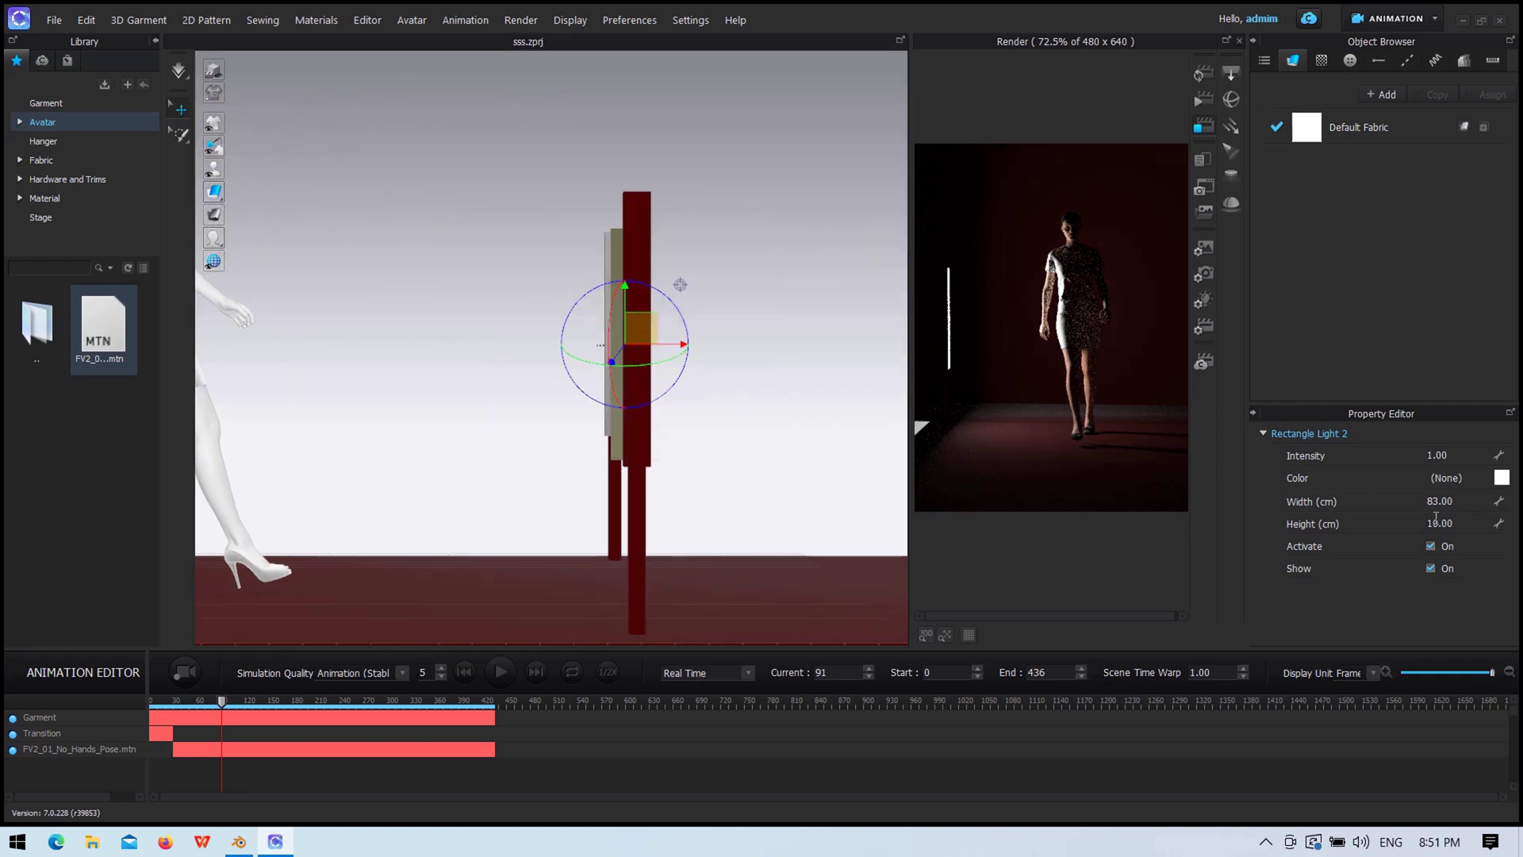
pyautogui.press('2')
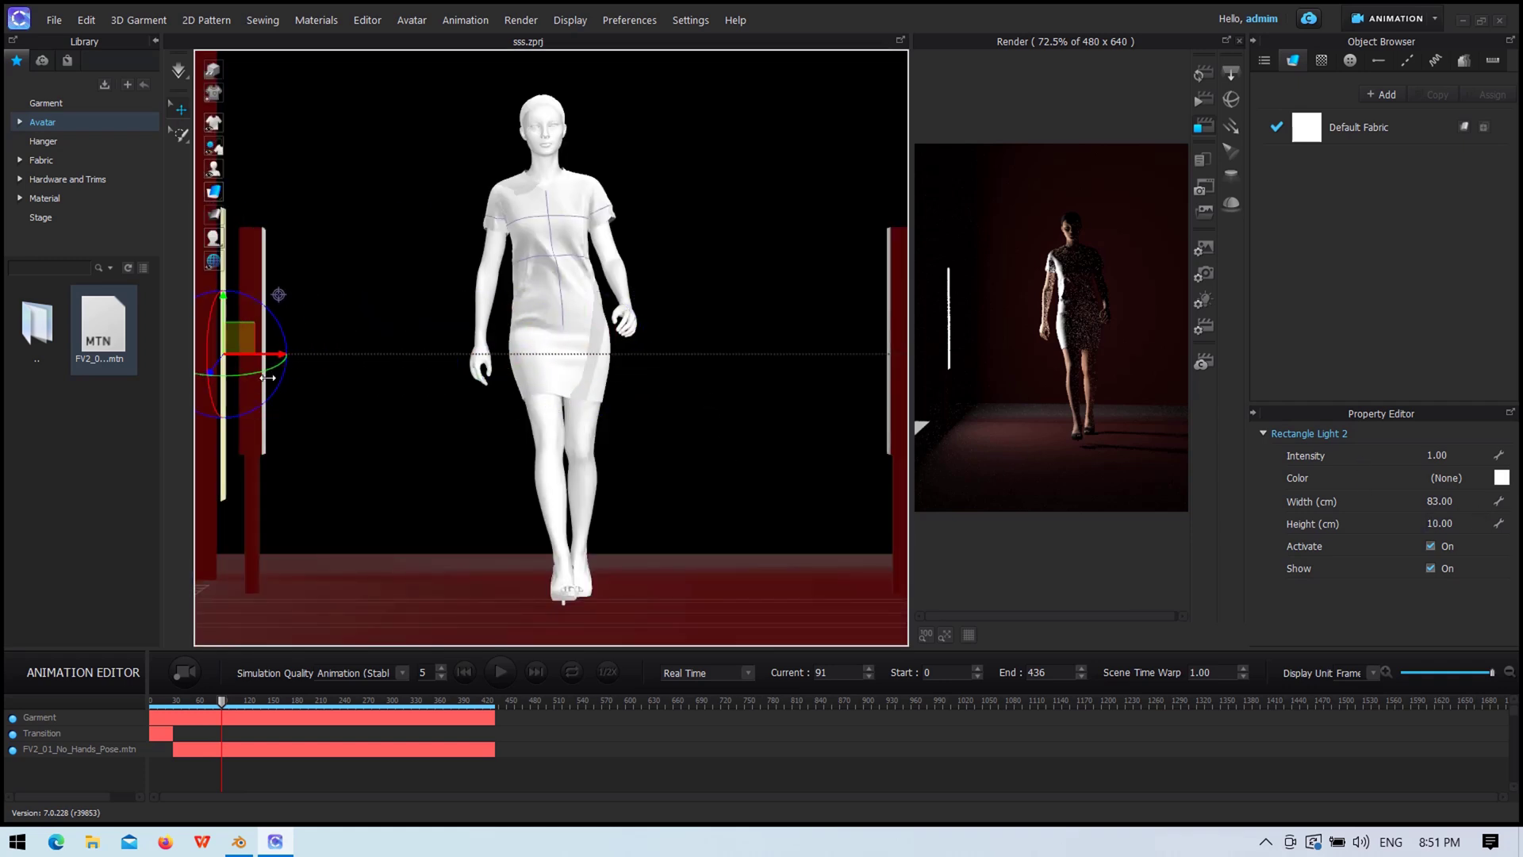
pyautogui.moveTo(749, 448); pyautogui.dragTo(754, 444, button='right')
pyautogui.moveTo(589, 396); pyautogui.dragTo(545, 391)
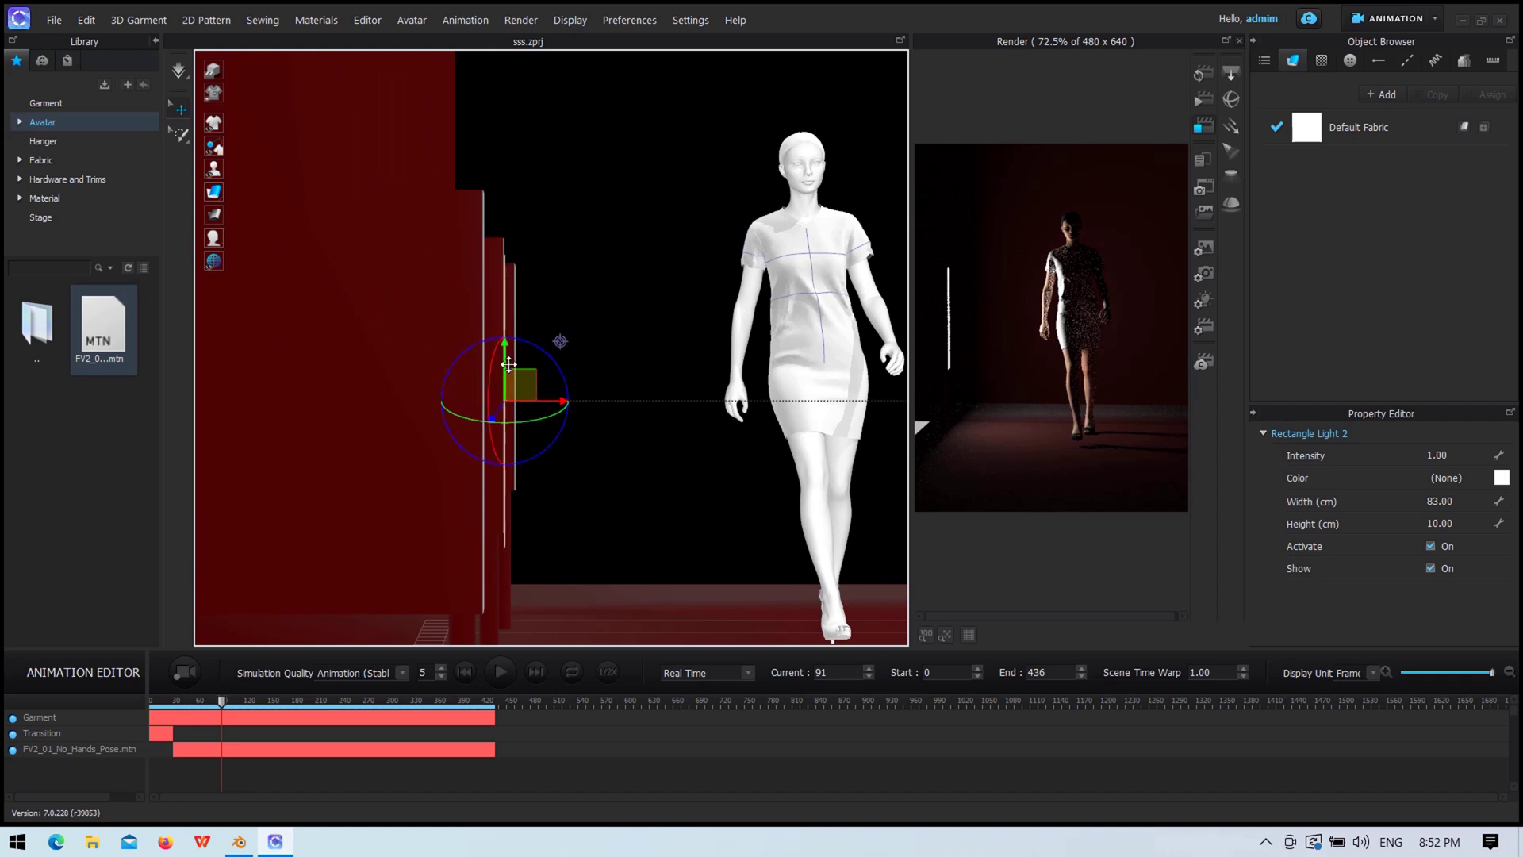
pyautogui.moveTo(508, 364); pyautogui.dragTo(505, 350)
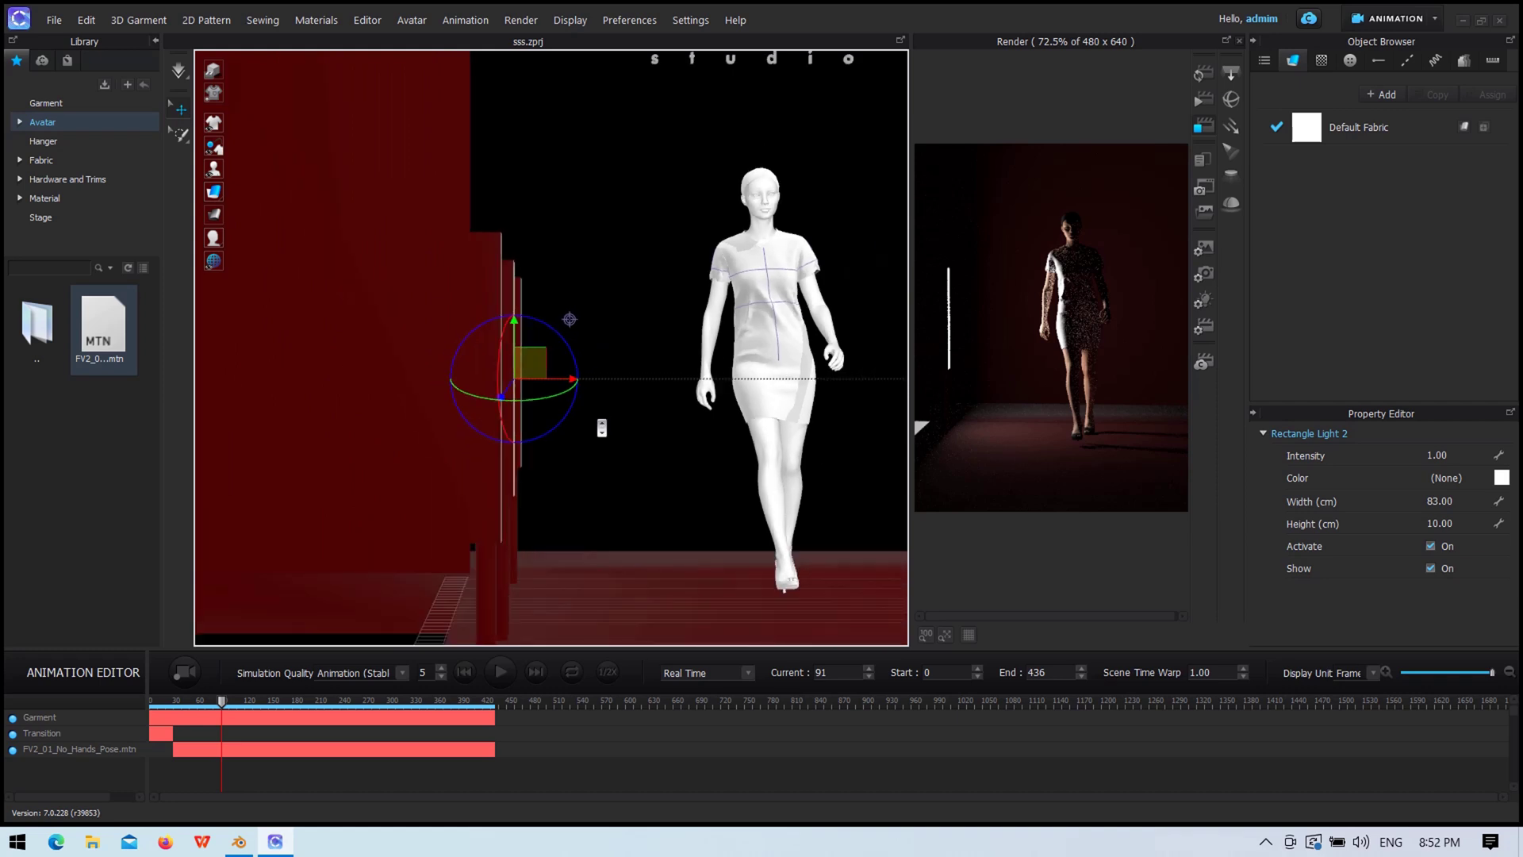
# Step: Nudge Rectangle Light 1, the right-hand strip, slightly to the right
pyautogui.moveTo(669, 330)
pyautogui.mouseDown(button='right')
pyautogui.moveTo(343, 371)
pyautogui.moveTo(759, 385)
pyautogui.moveTo(450, 302)
pyautogui.mouseUp(button='right')
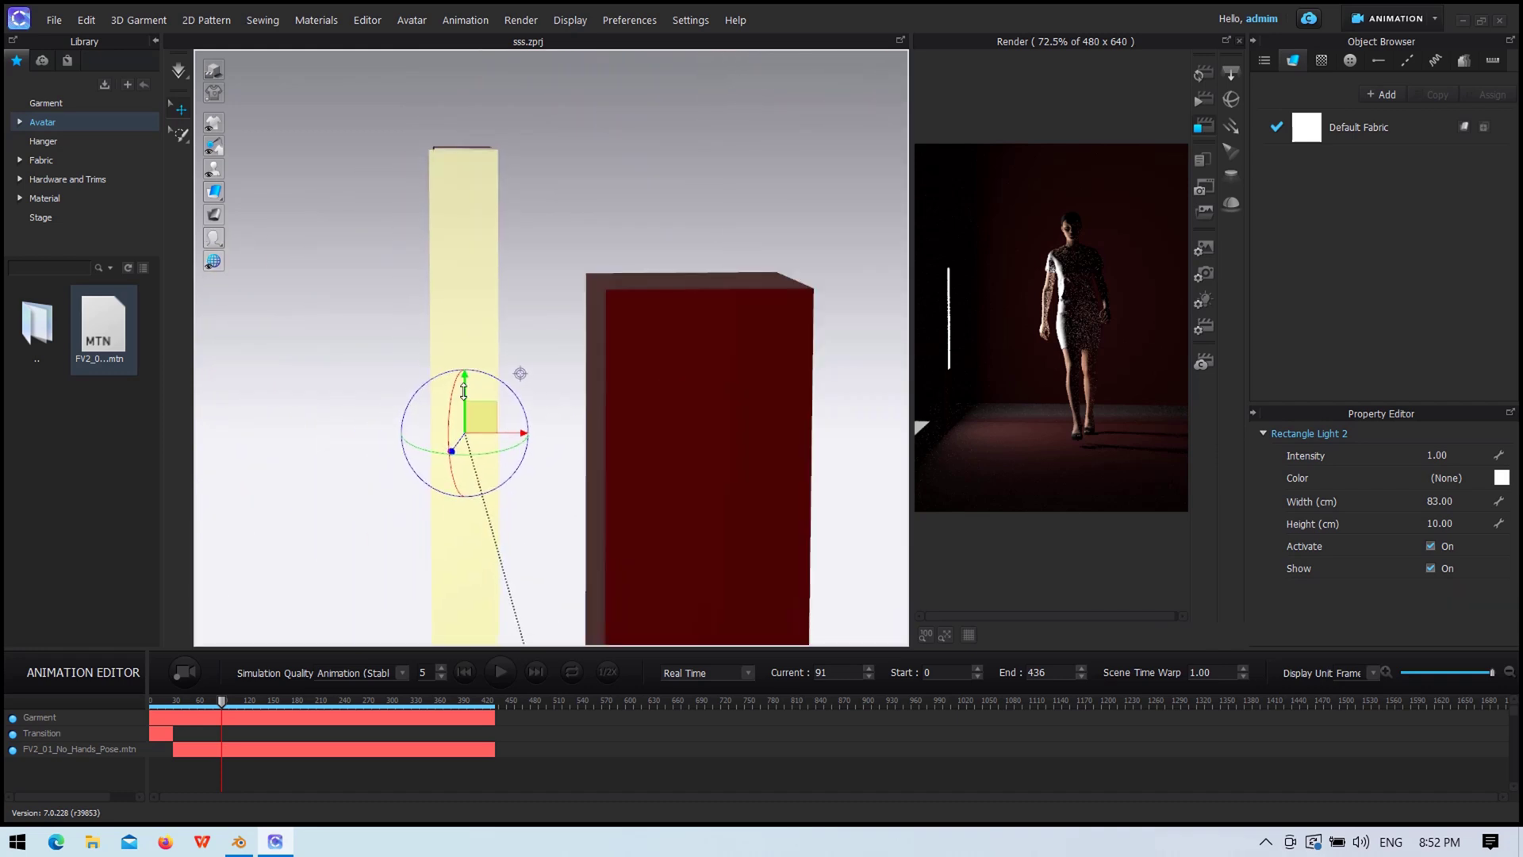
pyautogui.moveTo(500, 441)
pyautogui.mouseDown(button='right')
pyautogui.moveTo(545, 279)
pyautogui.moveTo(417, 391)
pyautogui.moveTo(741, 303)
pyautogui.moveTo(629, 272)
pyautogui.moveTo(548, 283)
pyautogui.moveTo(799, 255)
pyautogui.moveTo(806, 333)
pyautogui.moveTo(823, 318)
pyautogui.mouseUp(button='right')
pyautogui.click(821, 318)
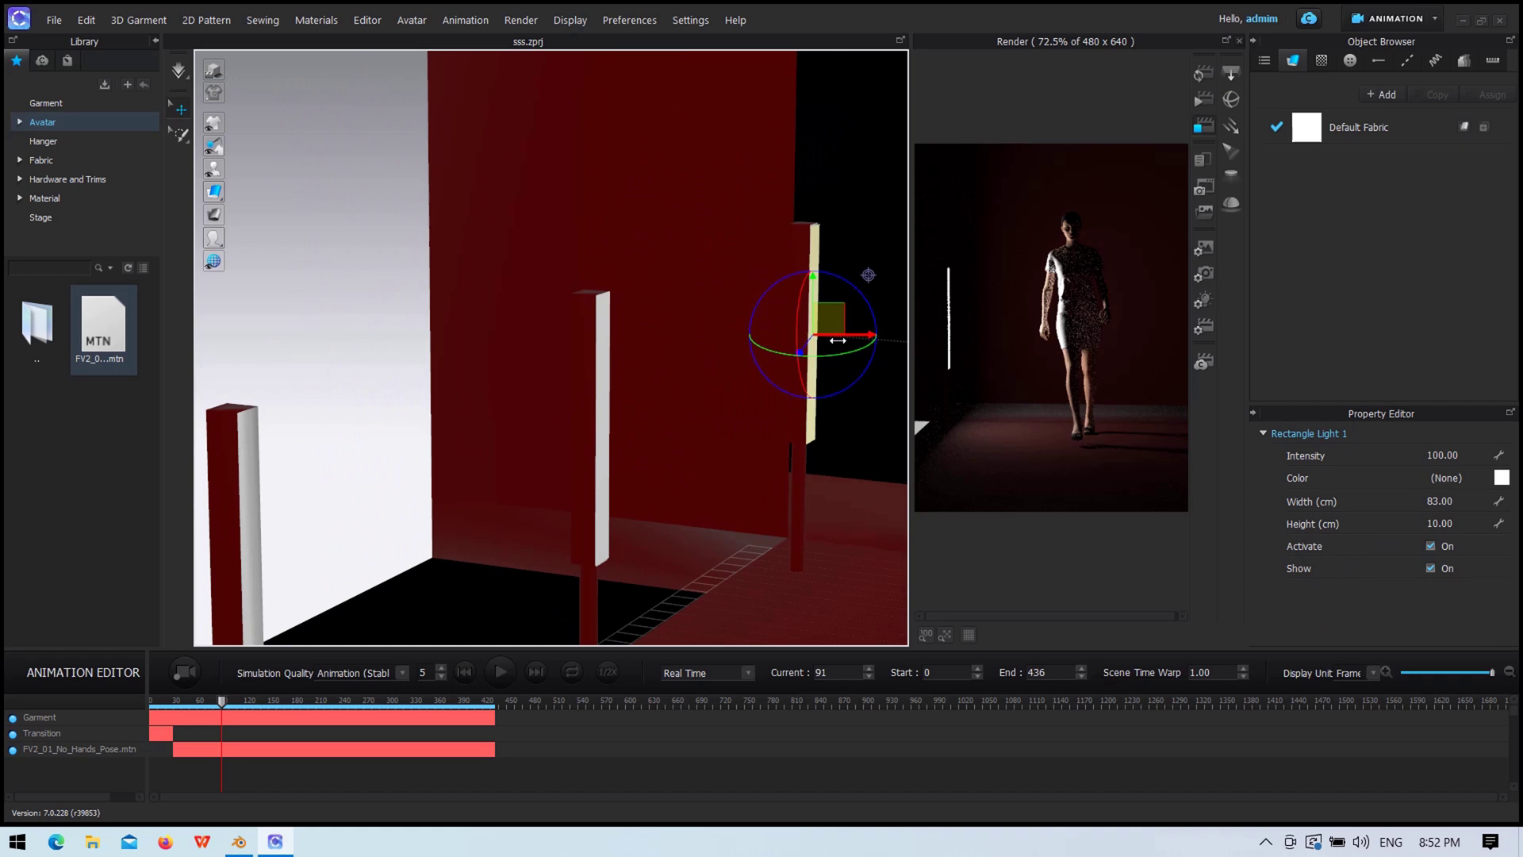
pyautogui.moveTo(836, 338); pyautogui.dragTo(836, 345)
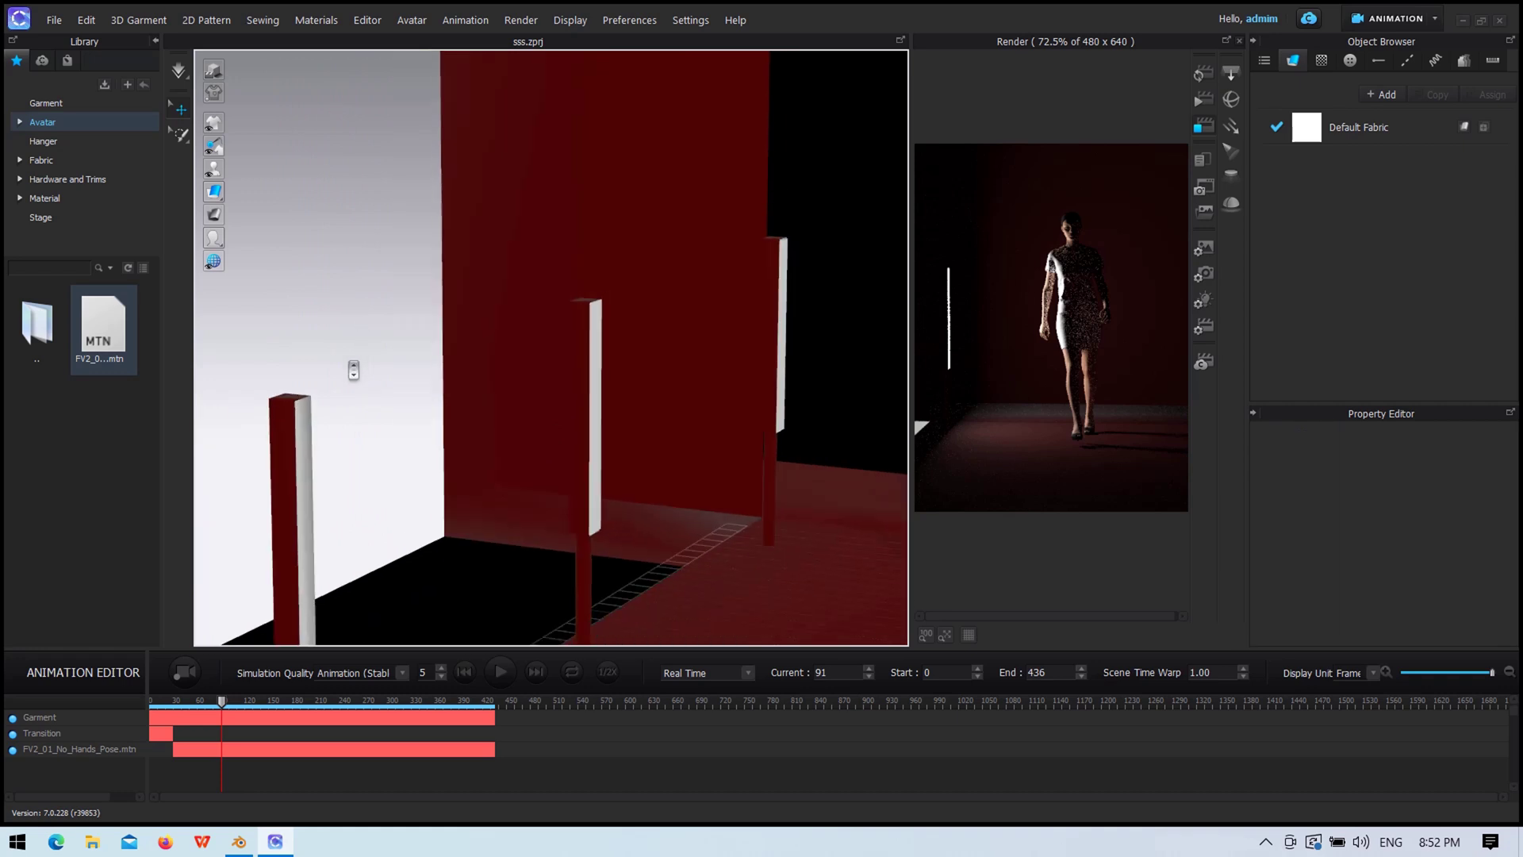
pyautogui.moveTo(412, 340); pyautogui.dragTo(710, 341, button='right')
# Step: Check Rectangle Lights 1 and 2, then render the stage from the straight front camera
pyautogui.click(709, 339)
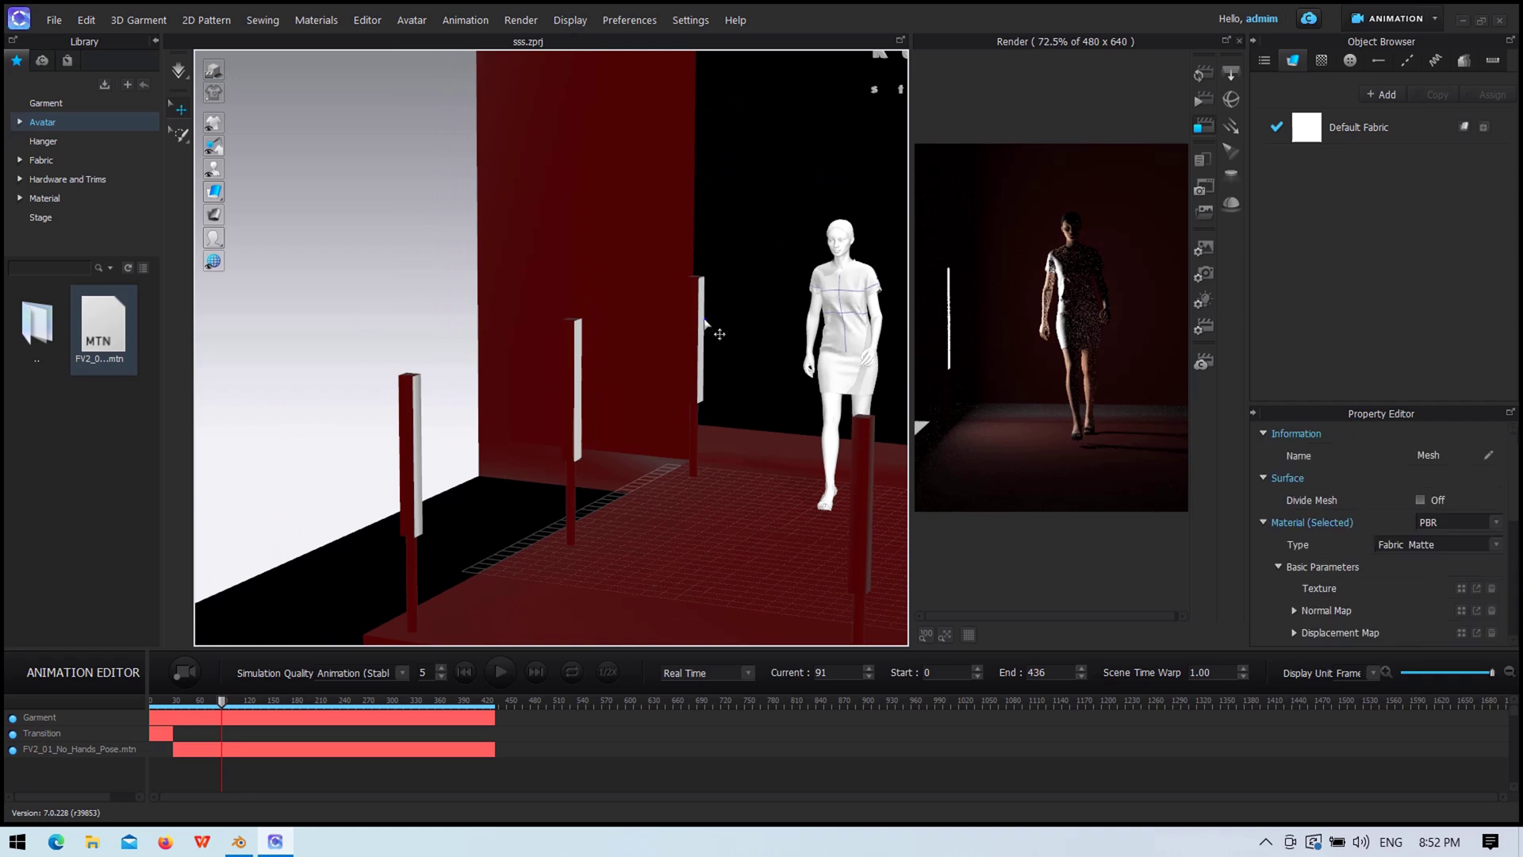
pyautogui.click(700, 359)
pyautogui.click(581, 411)
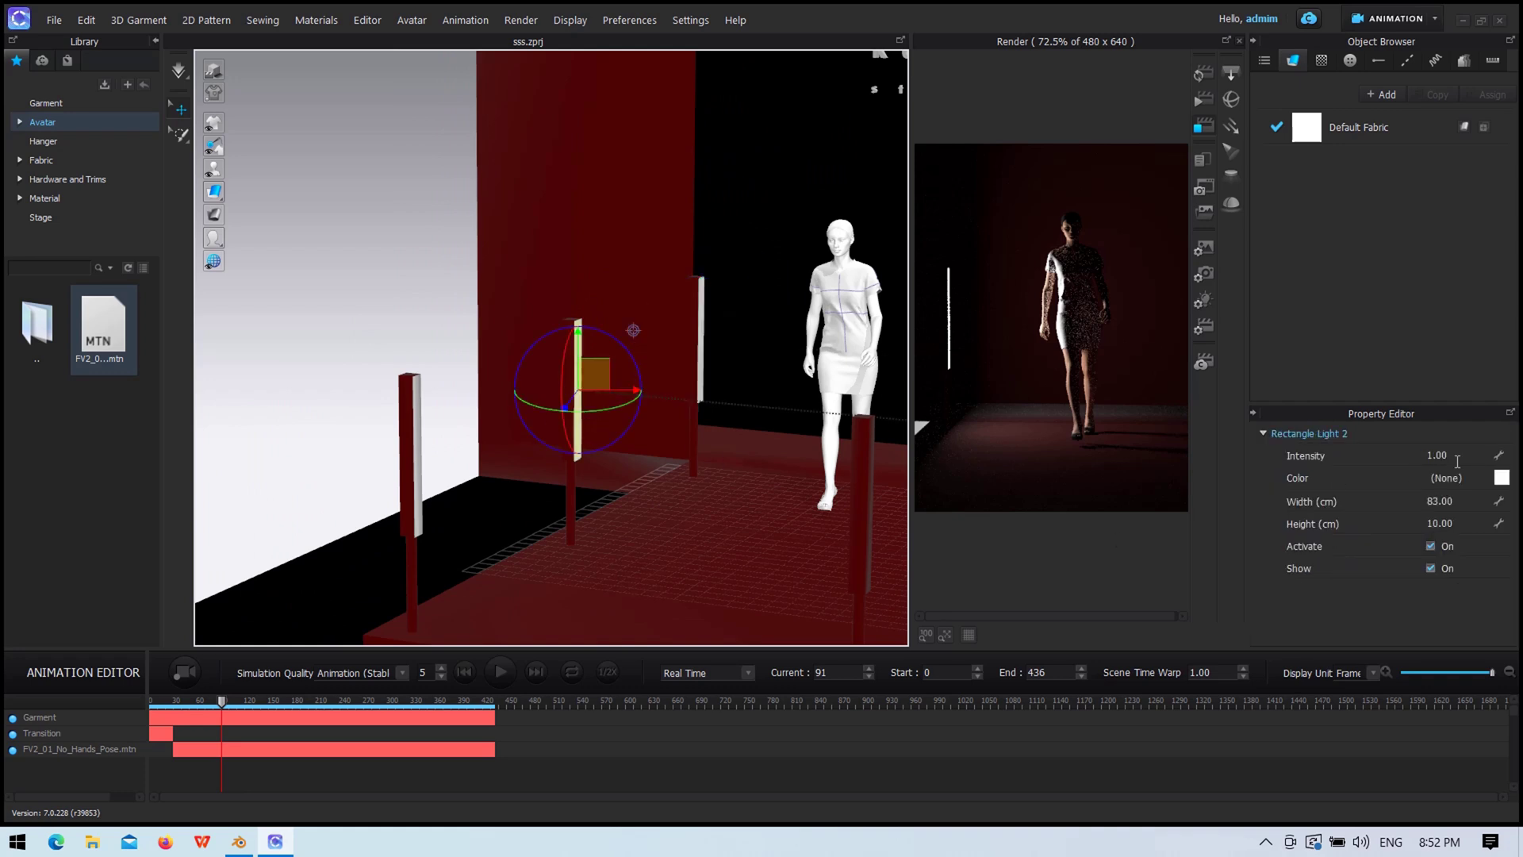
pyautogui.scroll(-5, 408, 347)
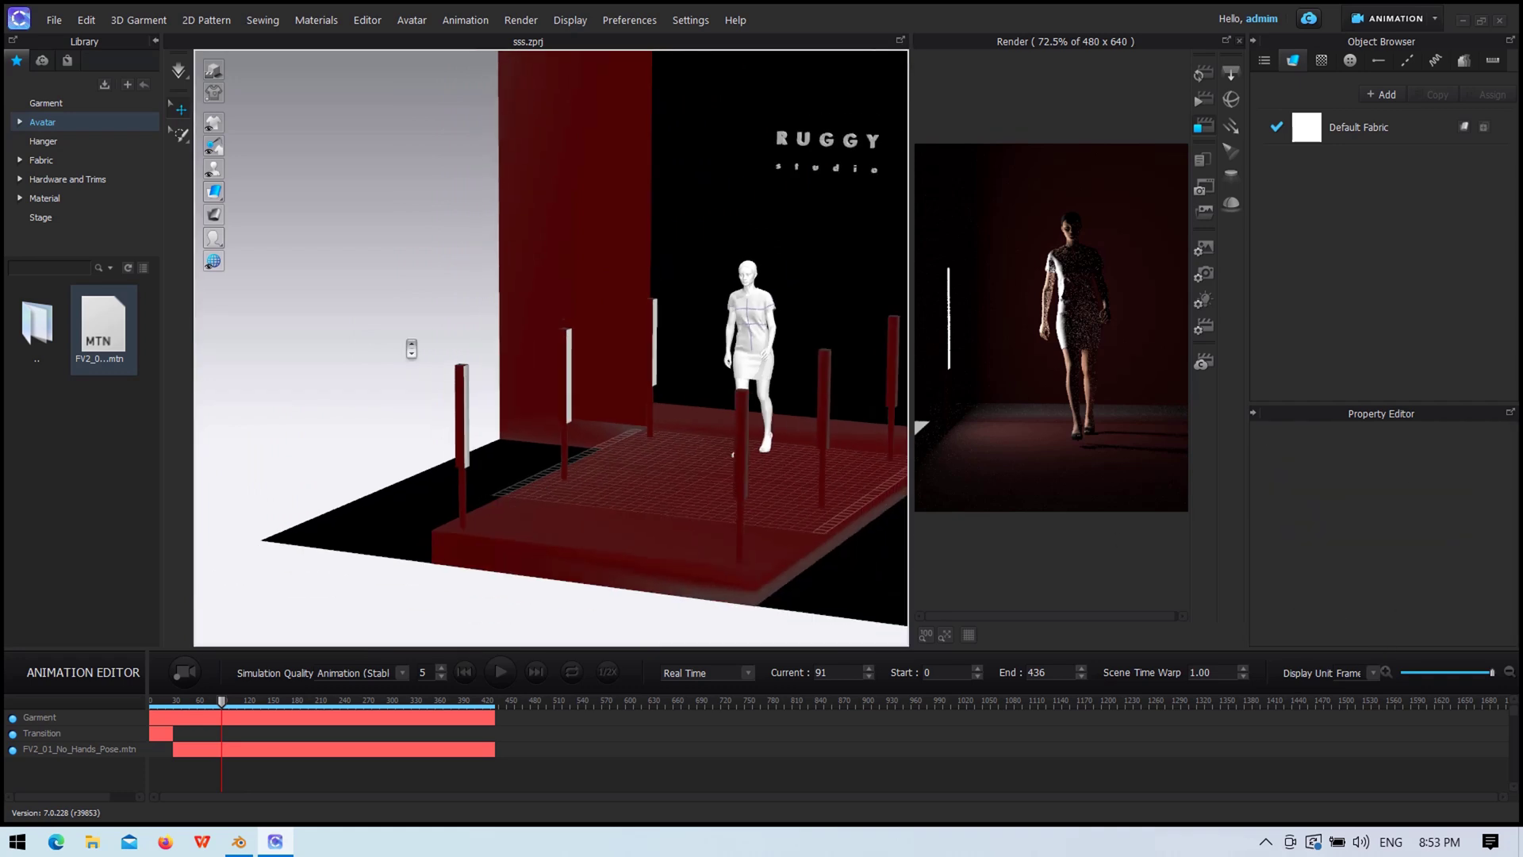
pyautogui.scroll(2, 698, 394)
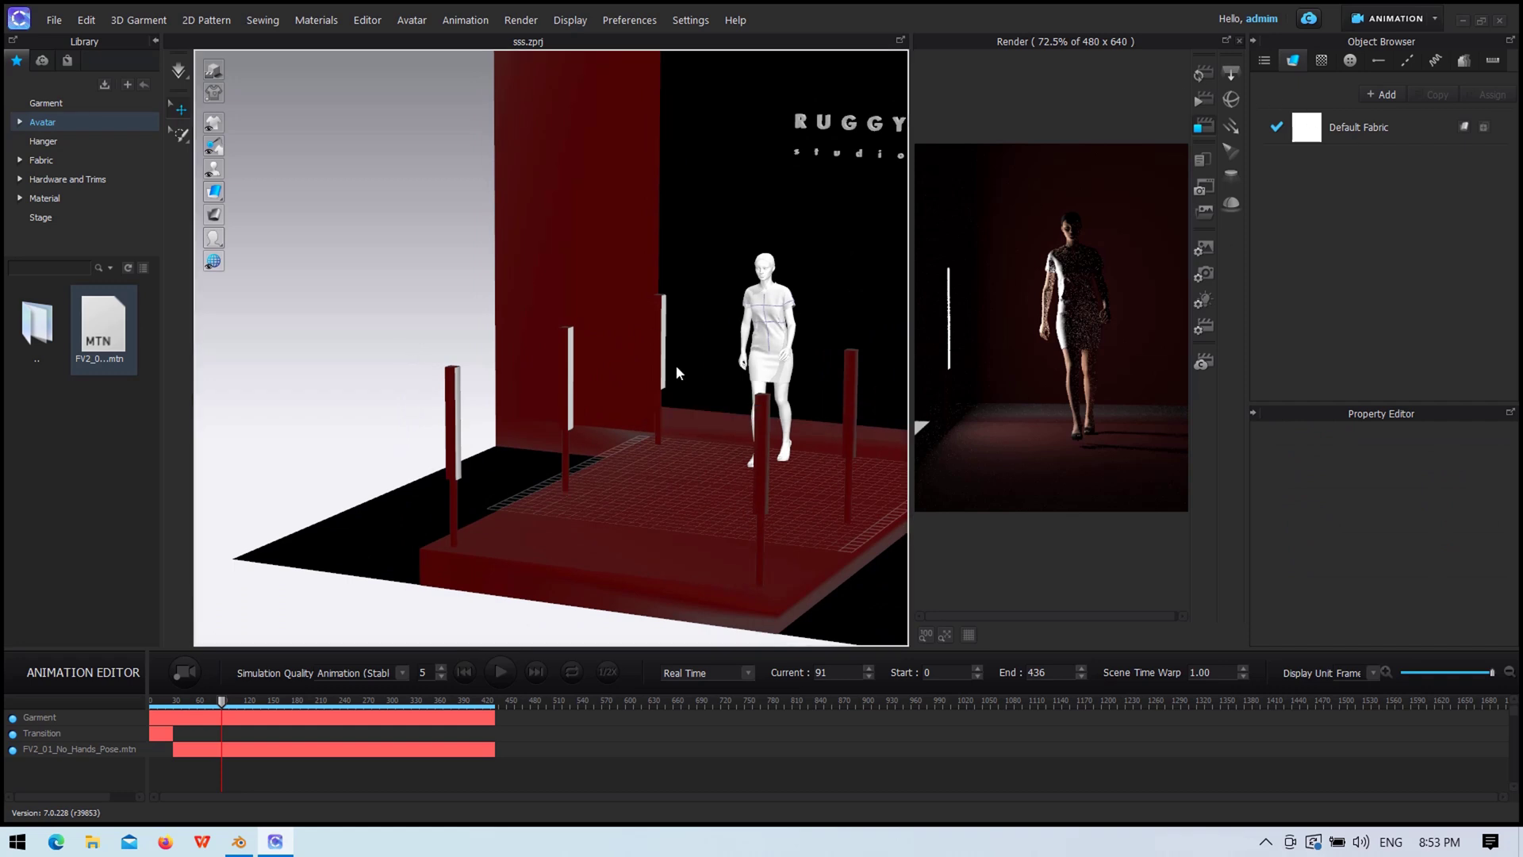
pyautogui.press('2')
pyautogui.scroll(5, 674, 357)
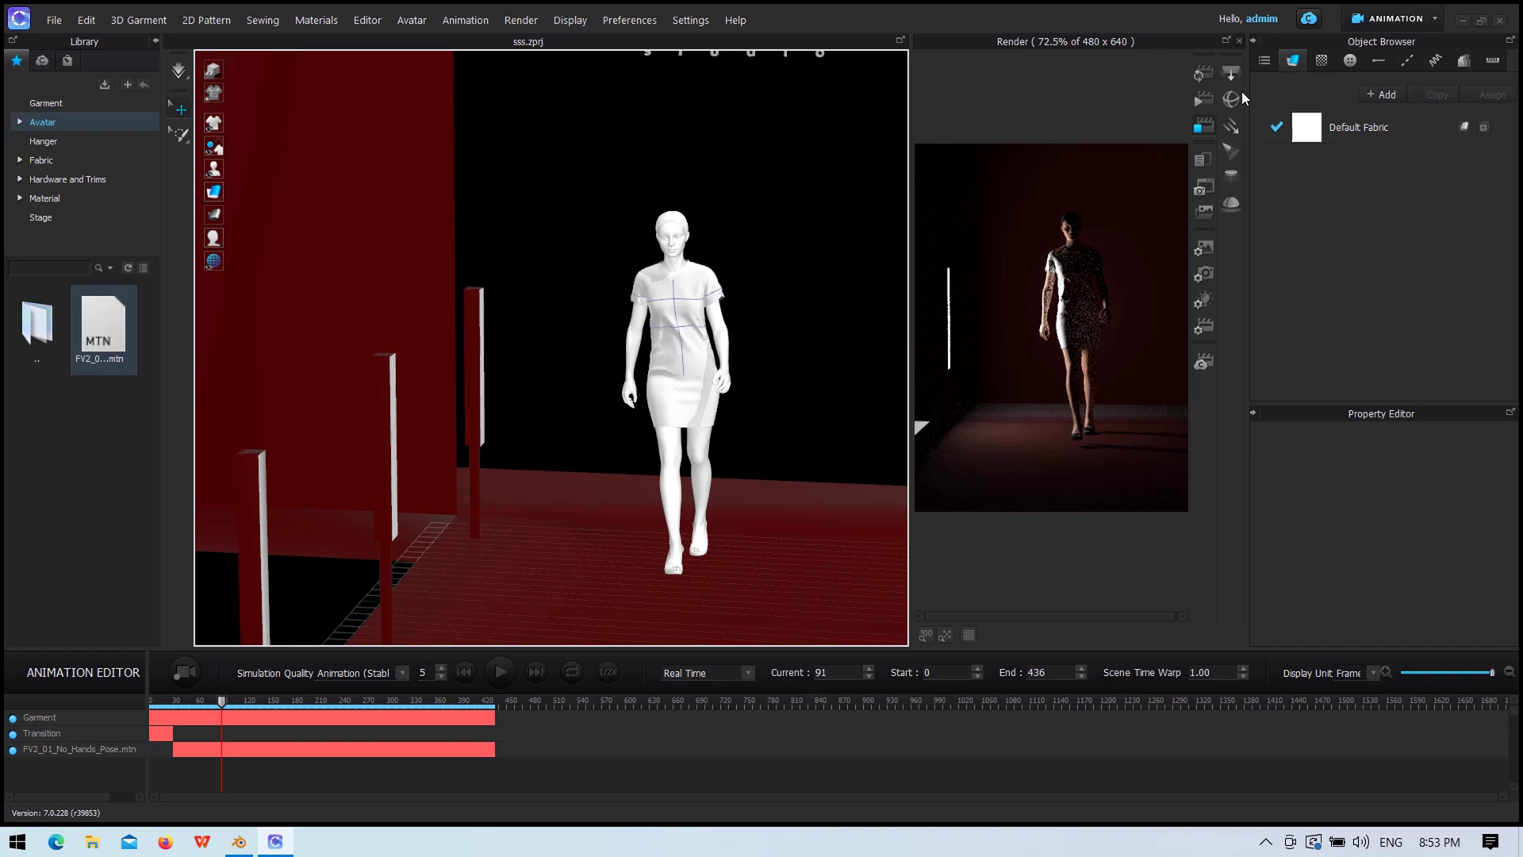
pyautogui.click(1204, 74)
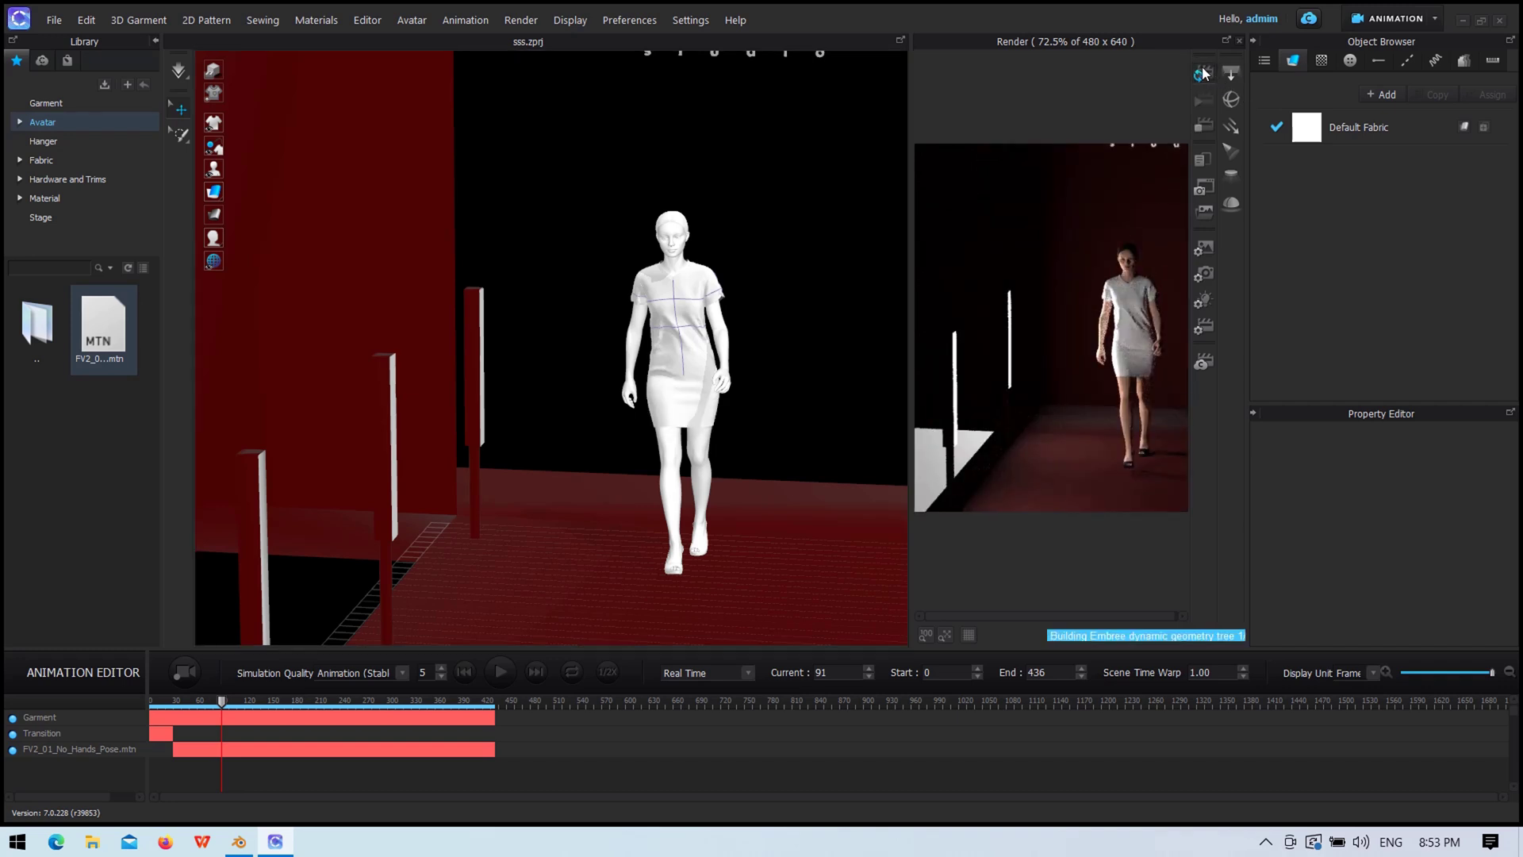
pyautogui.press('2')
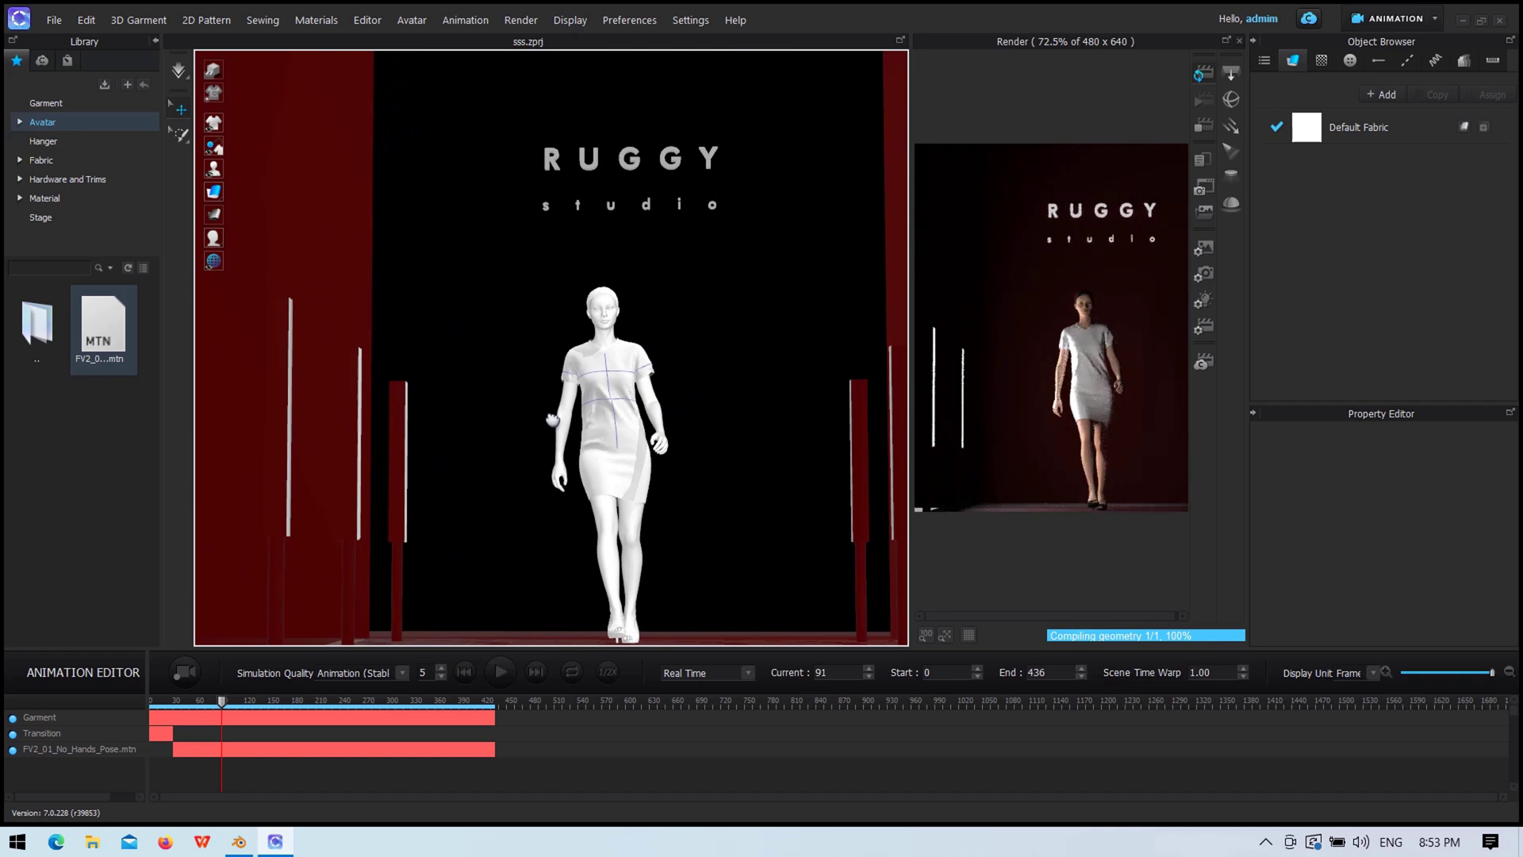
# Step: Recolour the red stage wall material to Gray 2, after briefly trying blue
pyautogui.click(551, 419)
pyautogui.scroll(-1, 1452, 526)
pyautogui.click(1491, 513)
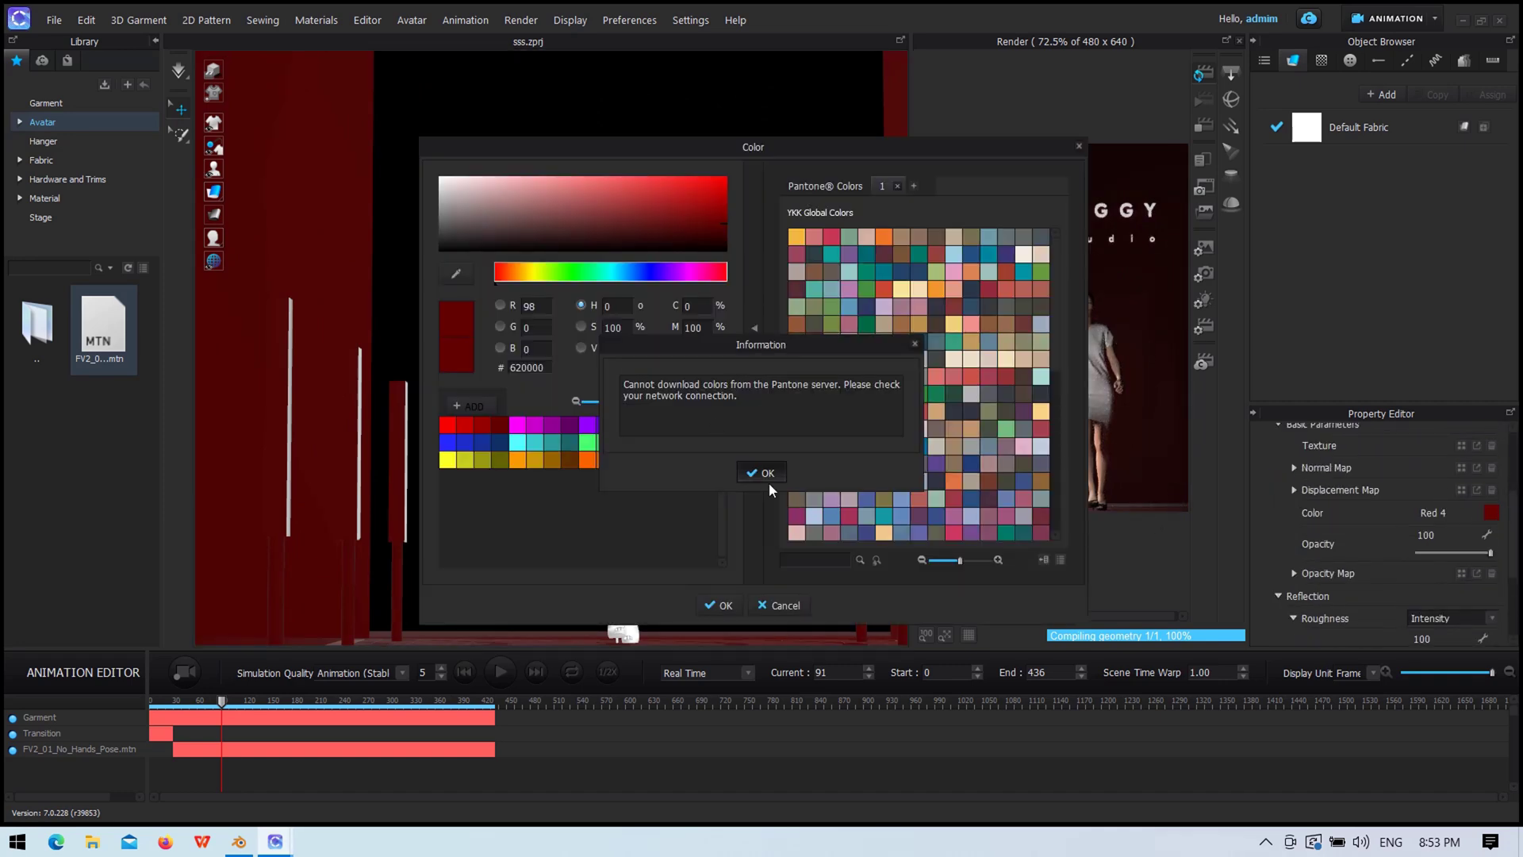
pyautogui.moveTo(774, 150)
pyautogui.mouseDown()
pyautogui.moveTo(1099, 361)
pyautogui.moveTo(1052, 466)
pyautogui.moveTo(596, 135)
pyautogui.mouseUp()
pyautogui.click(974, 744)
pyautogui.click(487, 446)
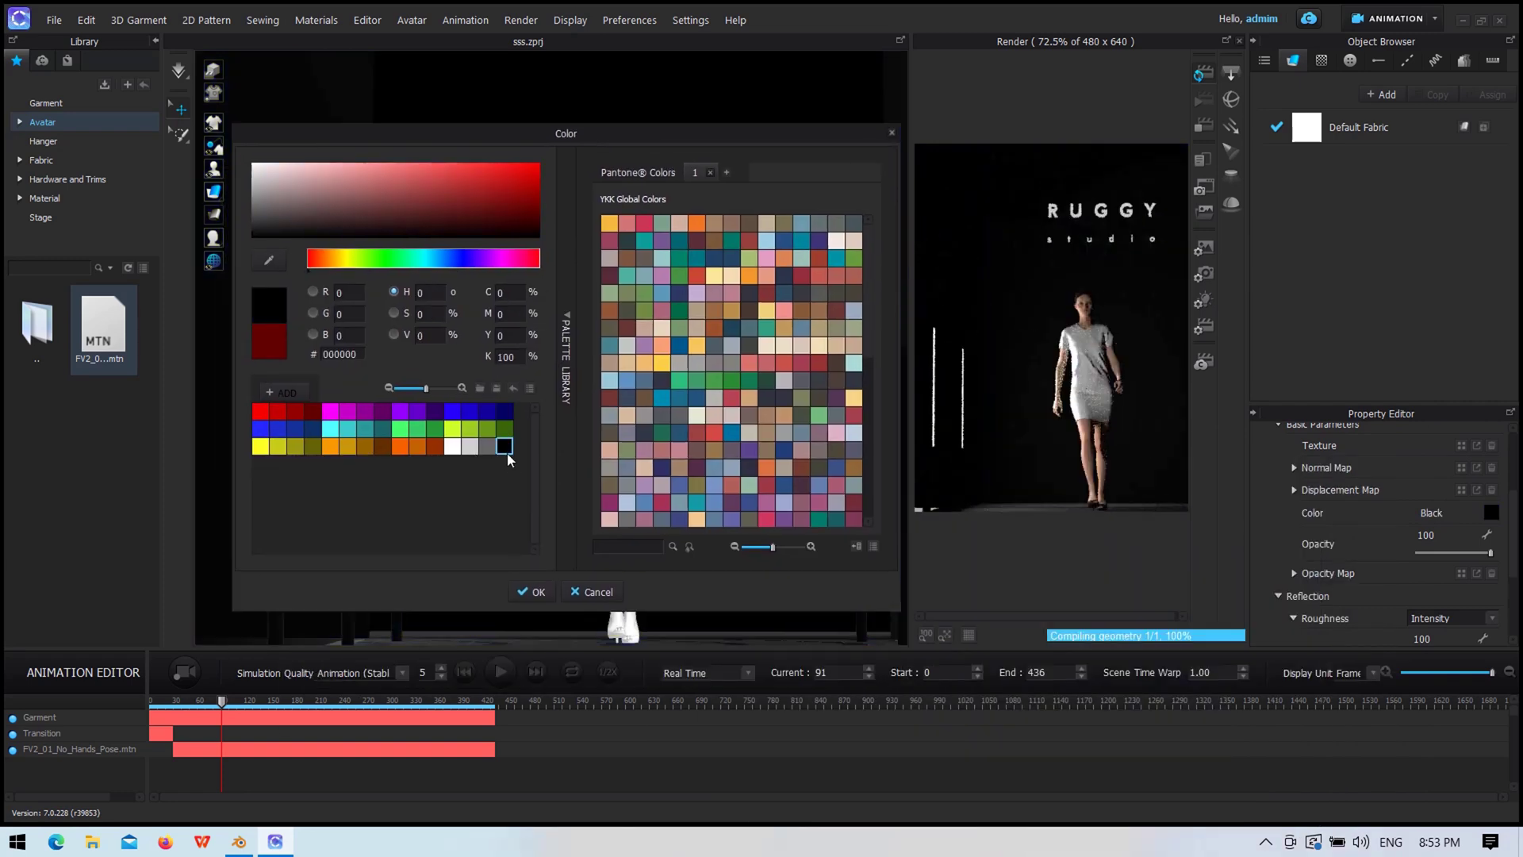
pyautogui.click(527, 599)
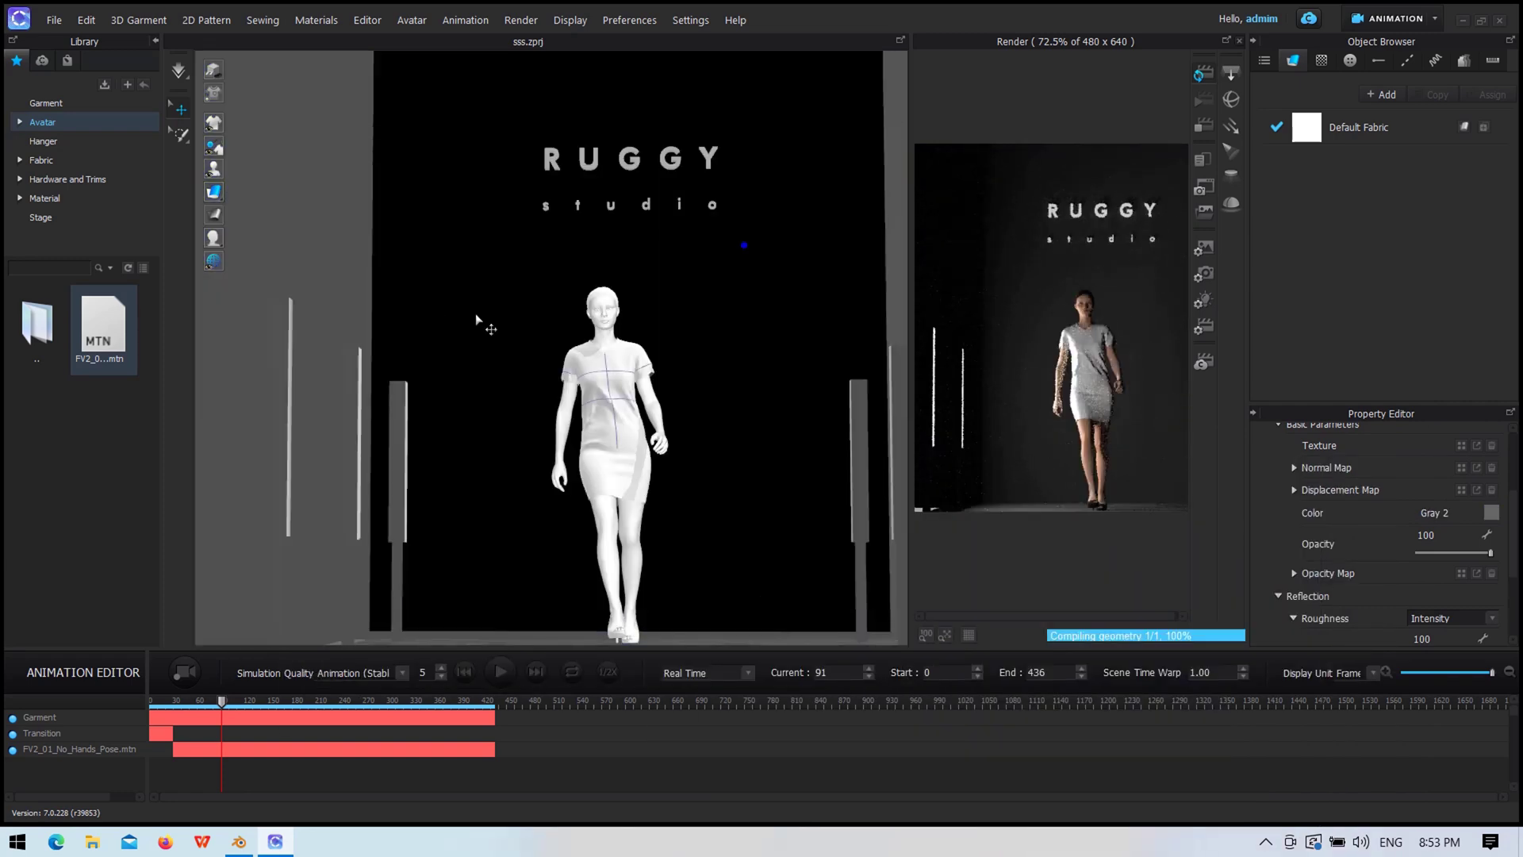
pyautogui.scroll(-2, 468, 305)
pyautogui.scroll(2, 468, 301)
pyautogui.scroll(-3, 479, 349)
# Step: Select Rectangle Light 3 and move it up beside the backdrop toward the front pole
pyautogui.moveTo(478, 372); pyautogui.dragTo(705, 425, button='right')
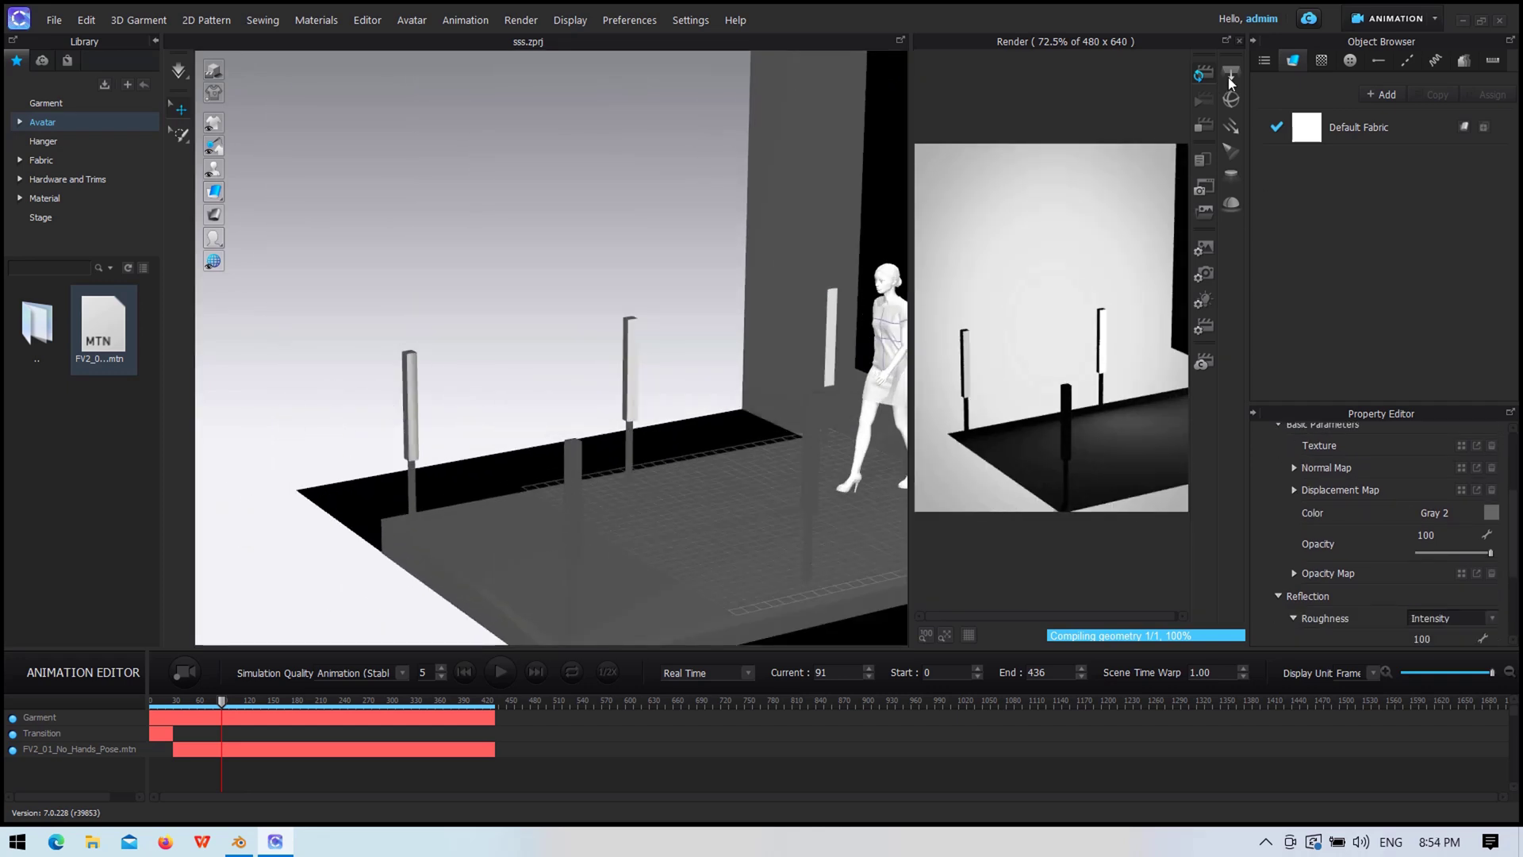
pyautogui.click(704, 429)
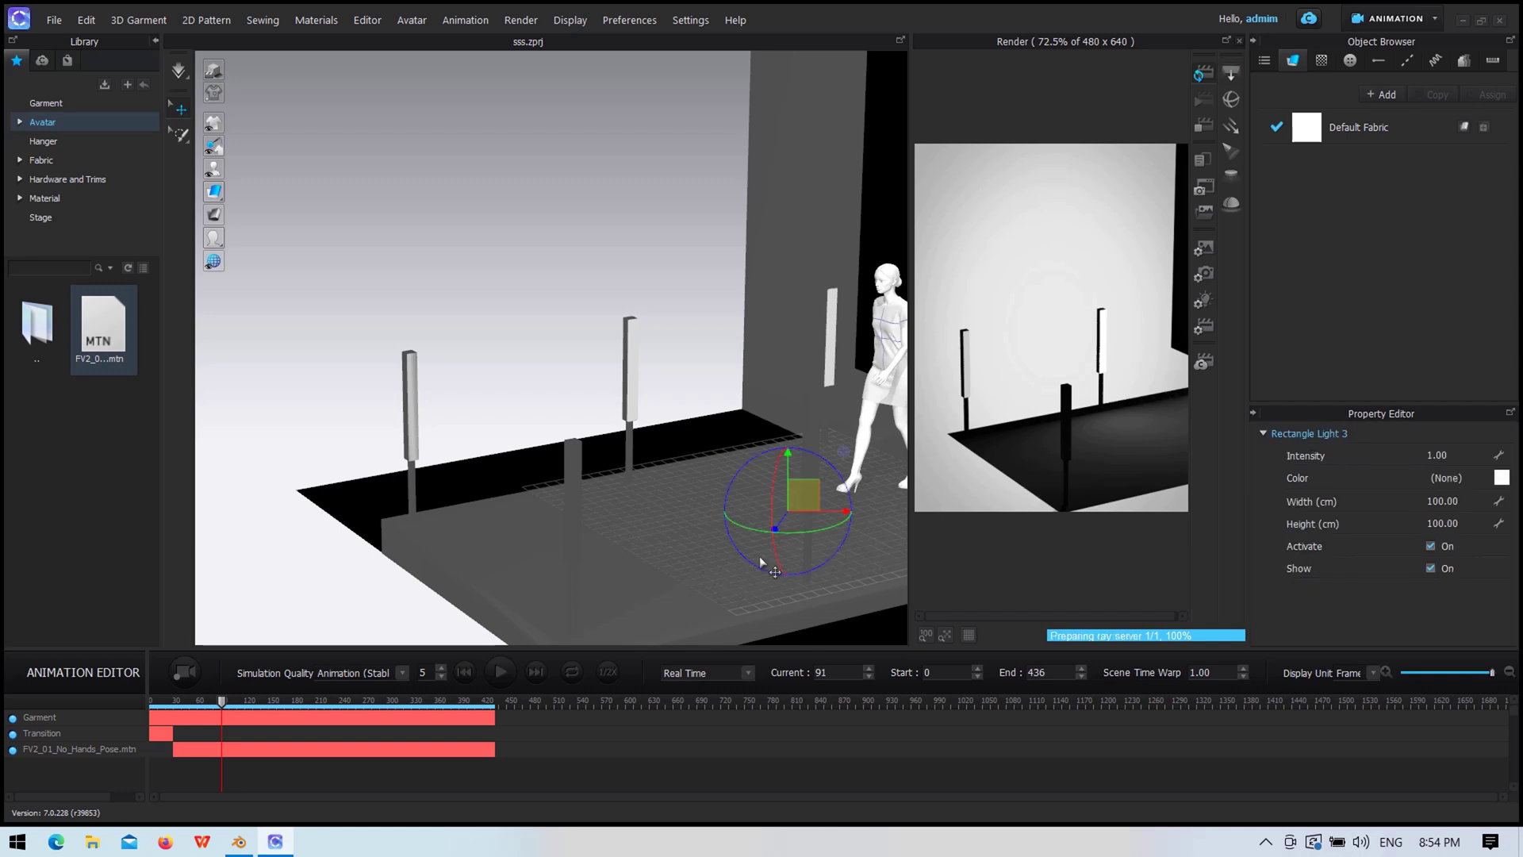
pyautogui.press('2')
pyautogui.scroll(-3, 666, 434)
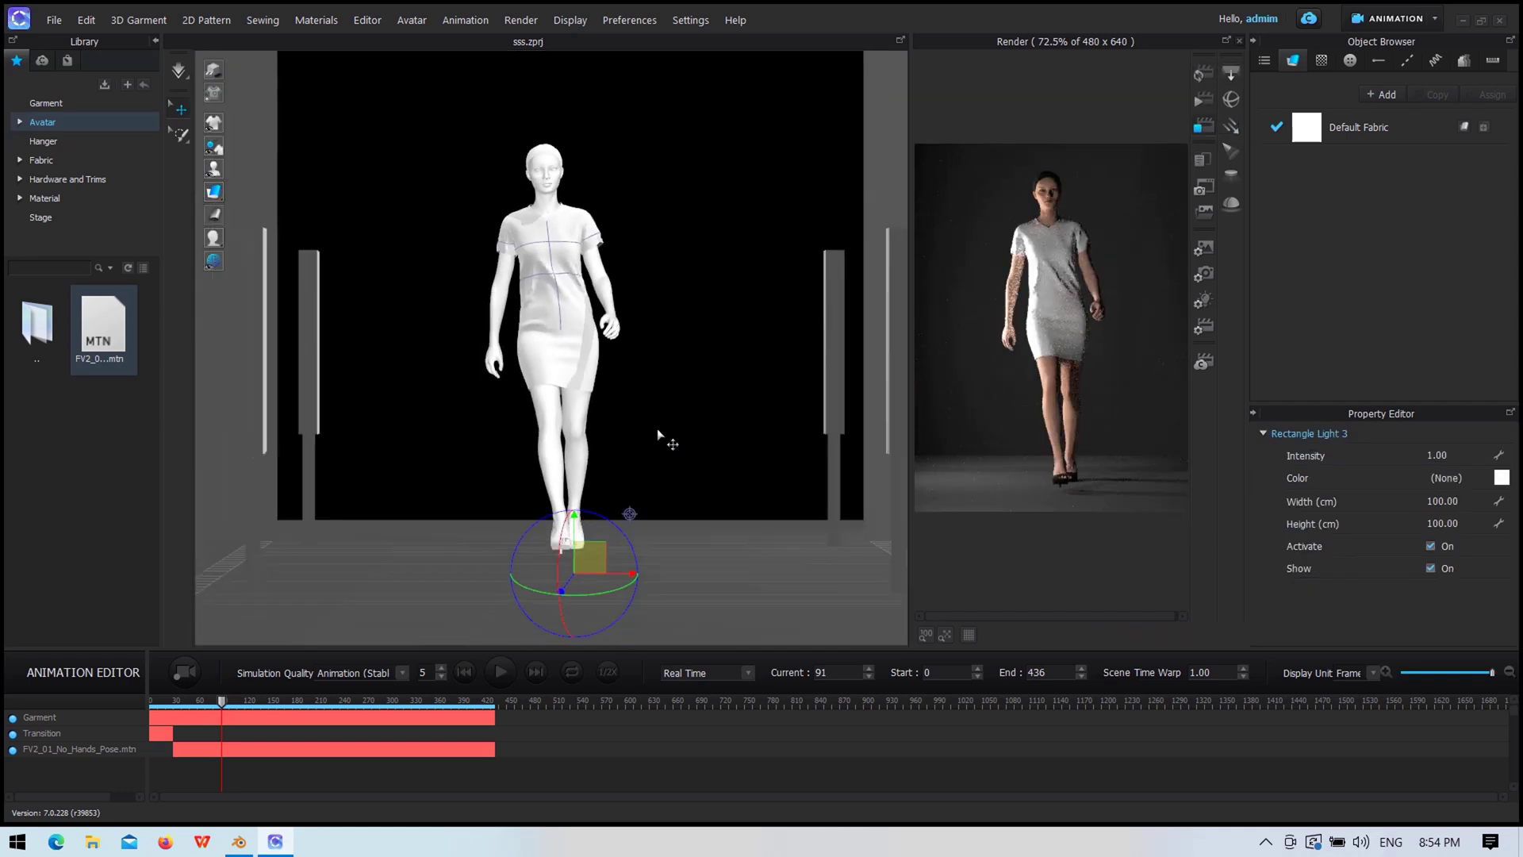
pyautogui.moveTo(569, 498); pyautogui.dragTo(392, 358)
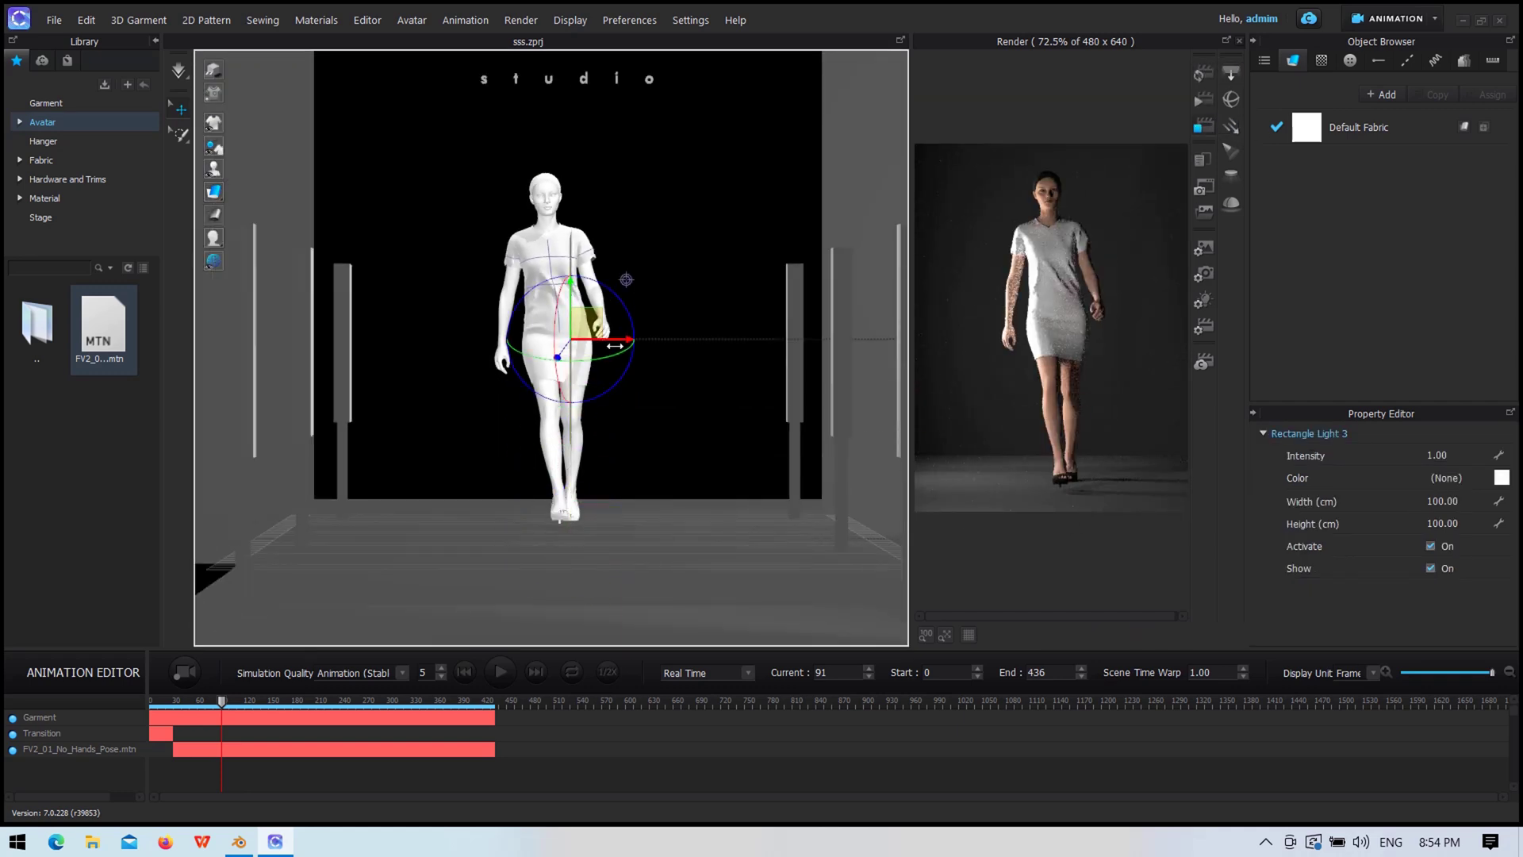
pyautogui.press('4')
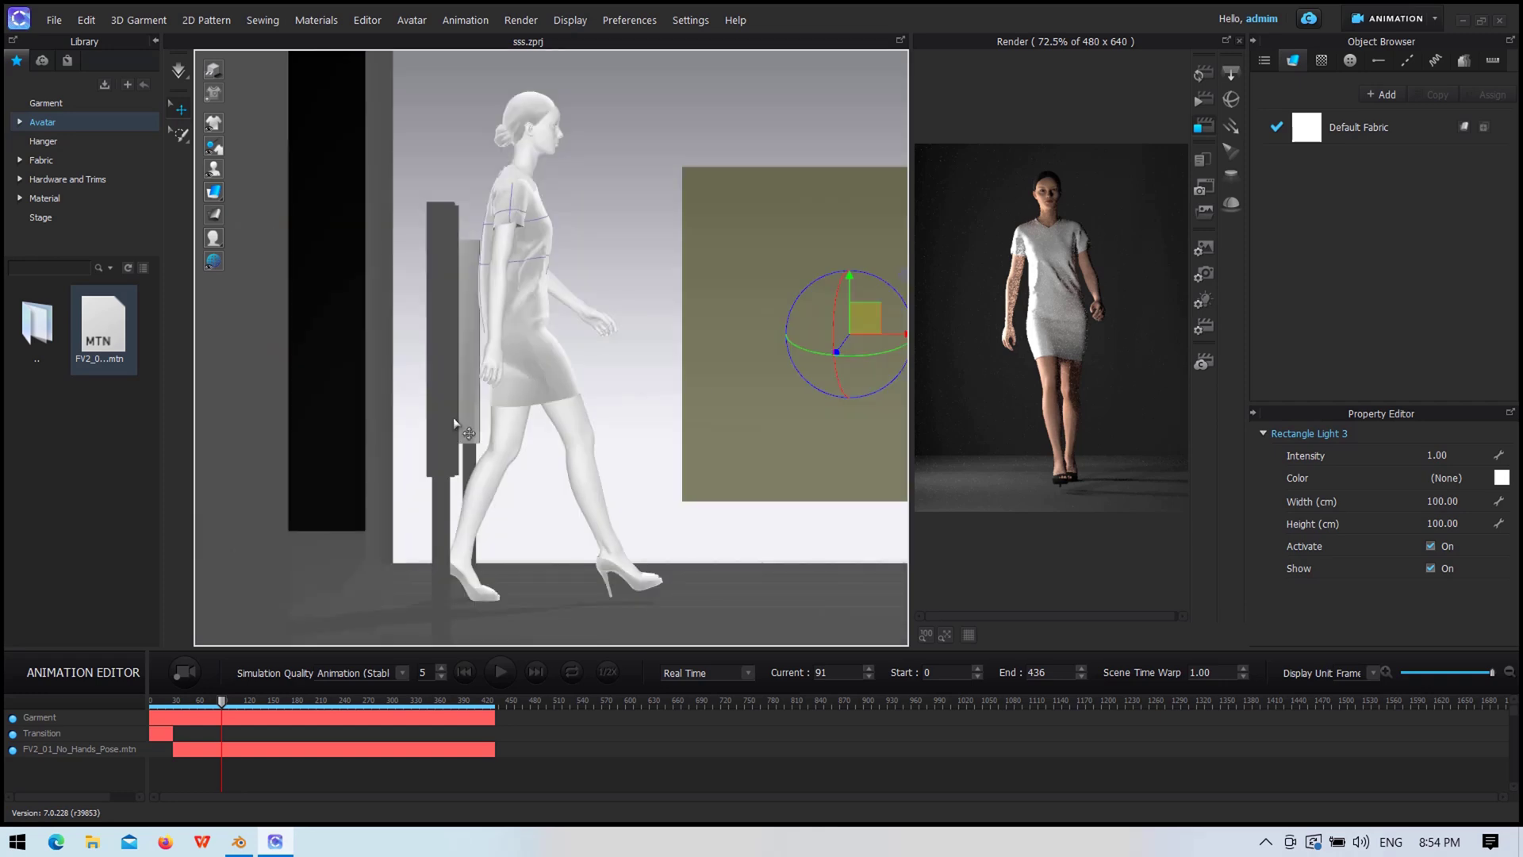
pyautogui.scroll(-3, 404, 372)
pyautogui.scroll(-3, 405, 373)
pyautogui.moveTo(444, 368); pyautogui.dragTo(802, 352)
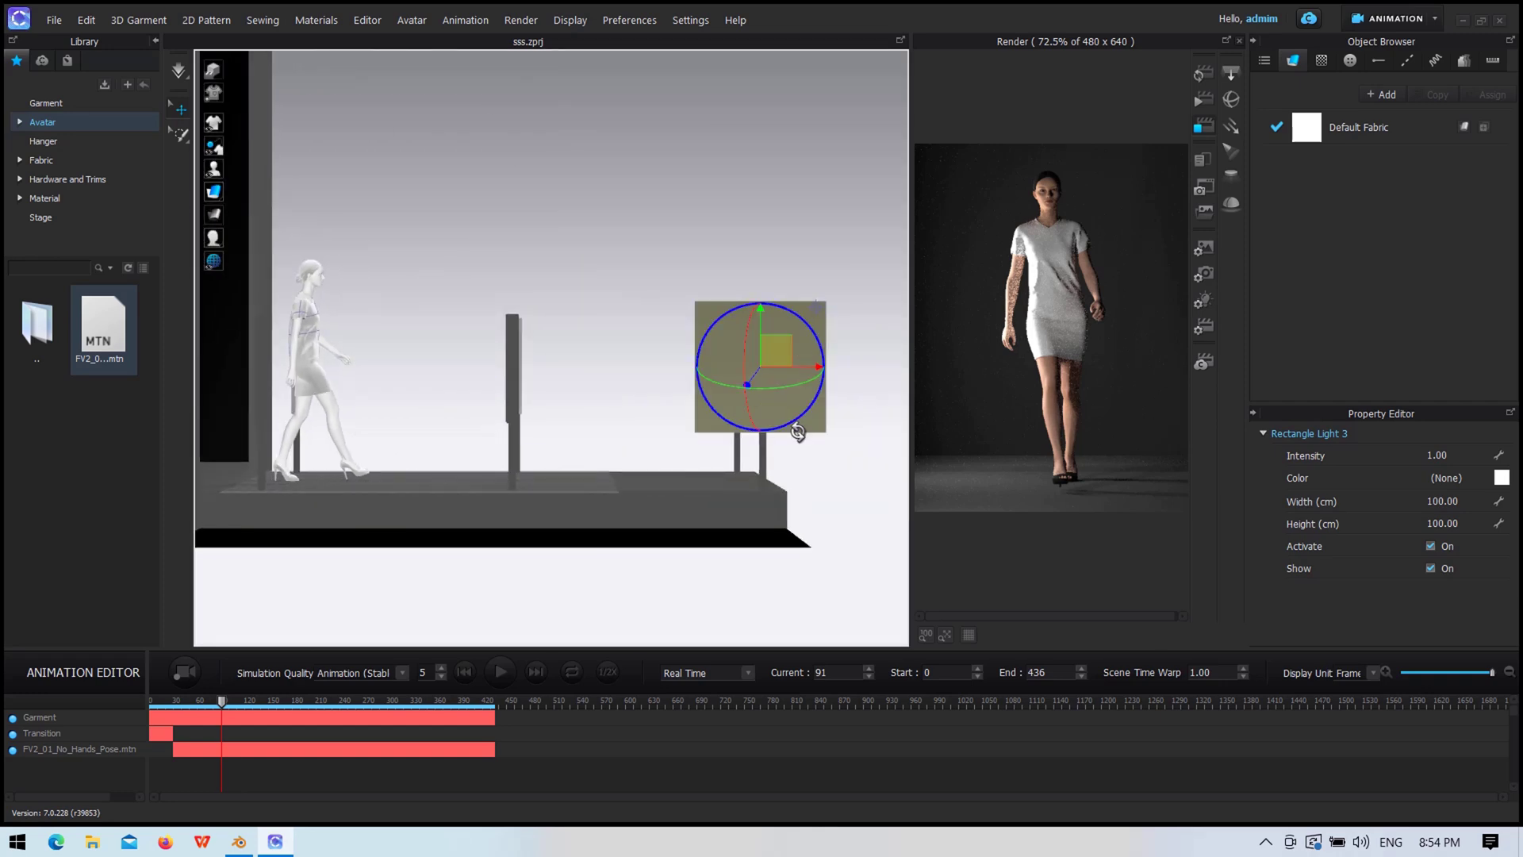
# Step: Nudge the light panel slightly left and set its width to 83 cm
pyautogui.moveTo(797, 433); pyautogui.dragTo(279, 483, button='right')
pyautogui.press('2')
pyautogui.scroll(3, 564, 367)
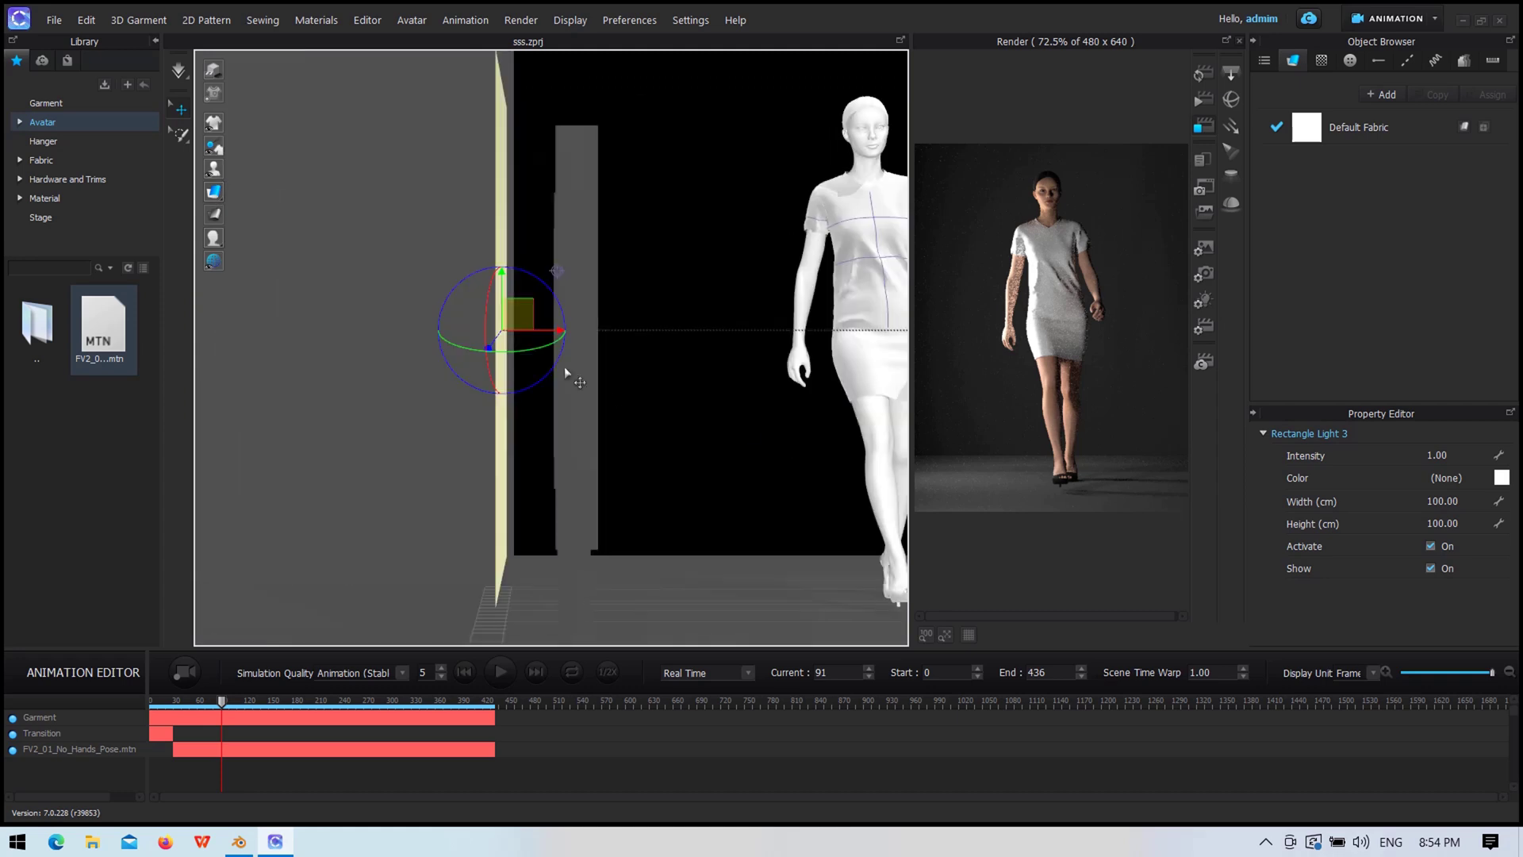
pyautogui.moveTo(564, 367); pyautogui.dragTo(627, 457, button='right')
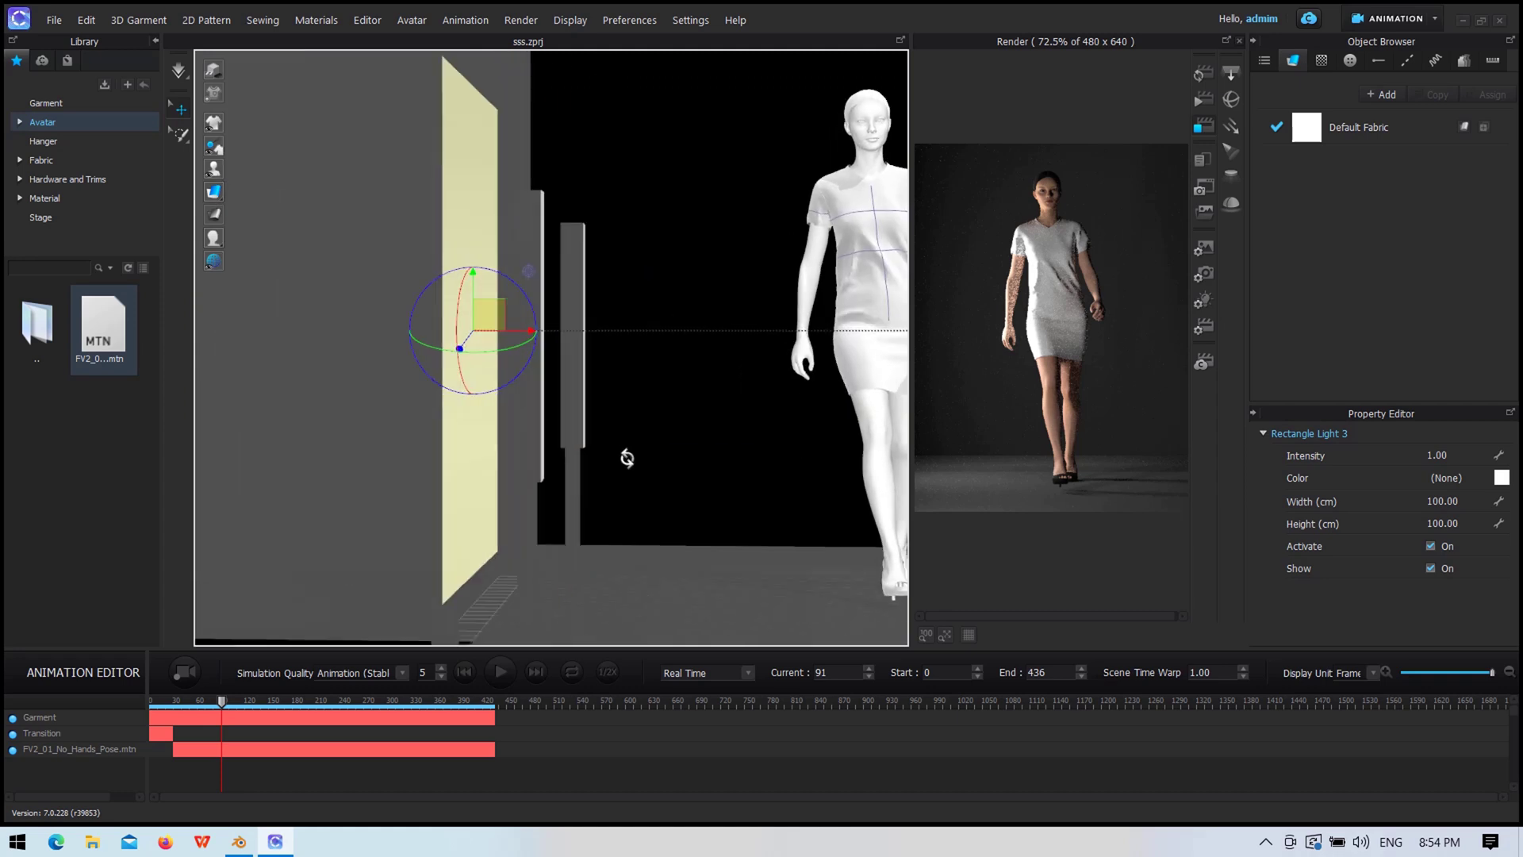
pyautogui.moveTo(512, 334); pyautogui.dragTo(506, 346)
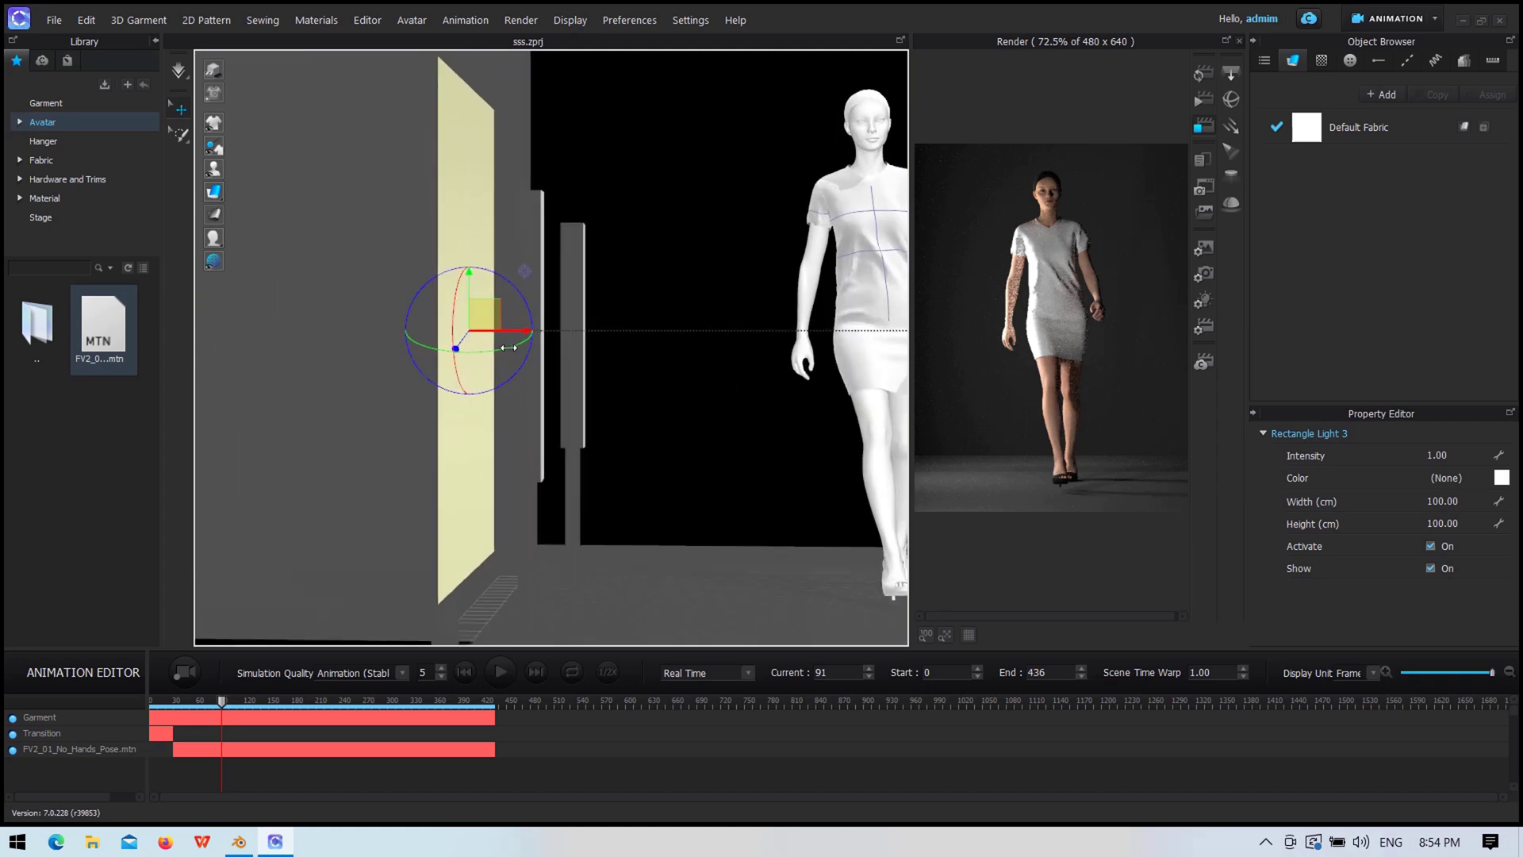
pyautogui.write('83')
pyautogui.press('Return')
# Step: Set the light's height to 10 cm and settle the bar lower and left onto the pole
pyautogui.click(1459, 525)
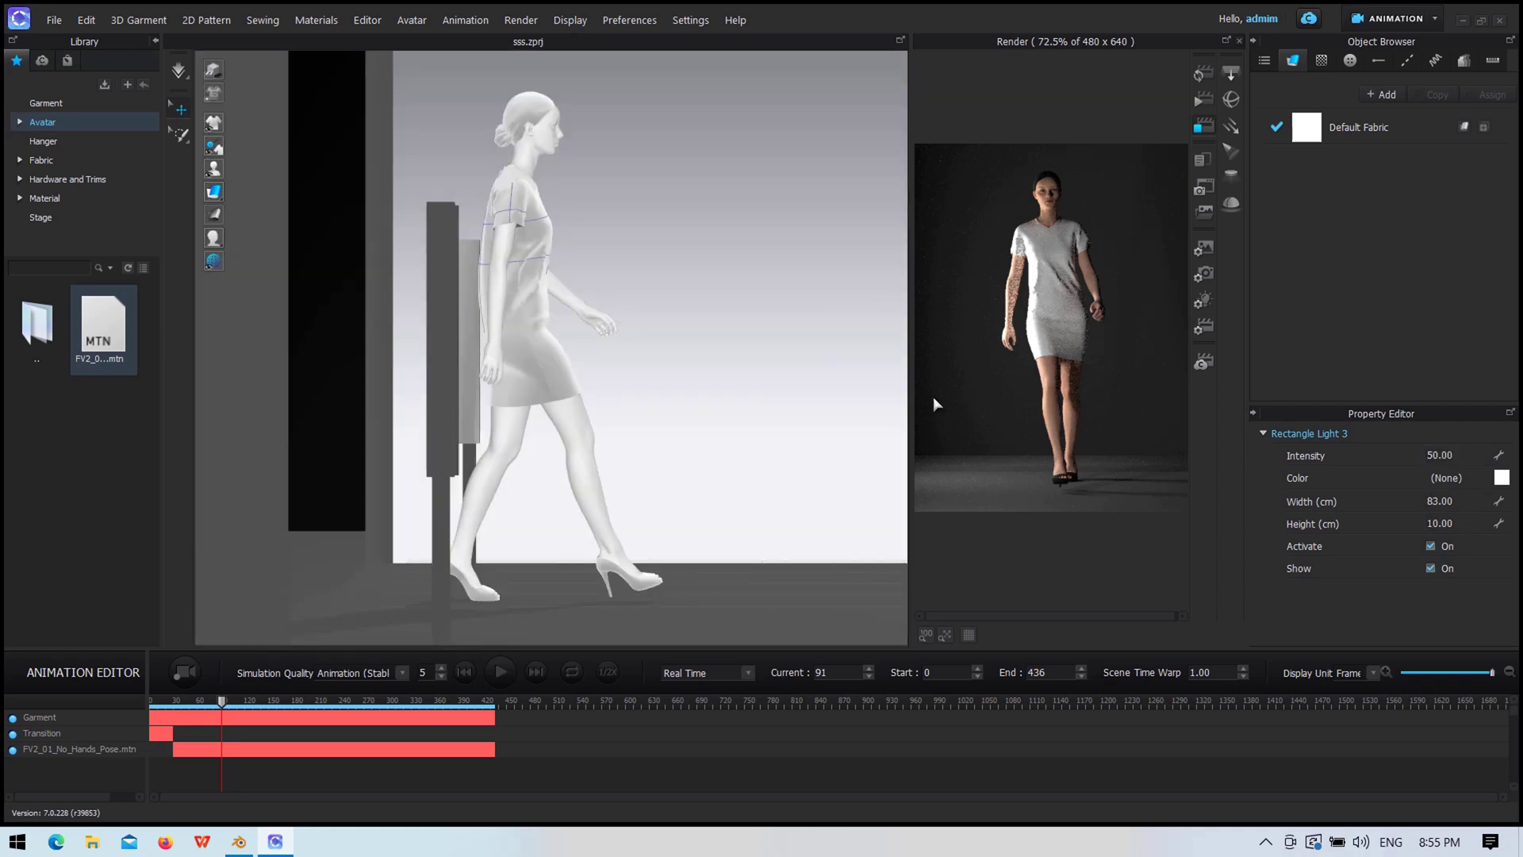
pyautogui.moveTo(724, 408); pyautogui.dragTo(357, 452, button='right')
pyautogui.scroll(3, 492, 432)
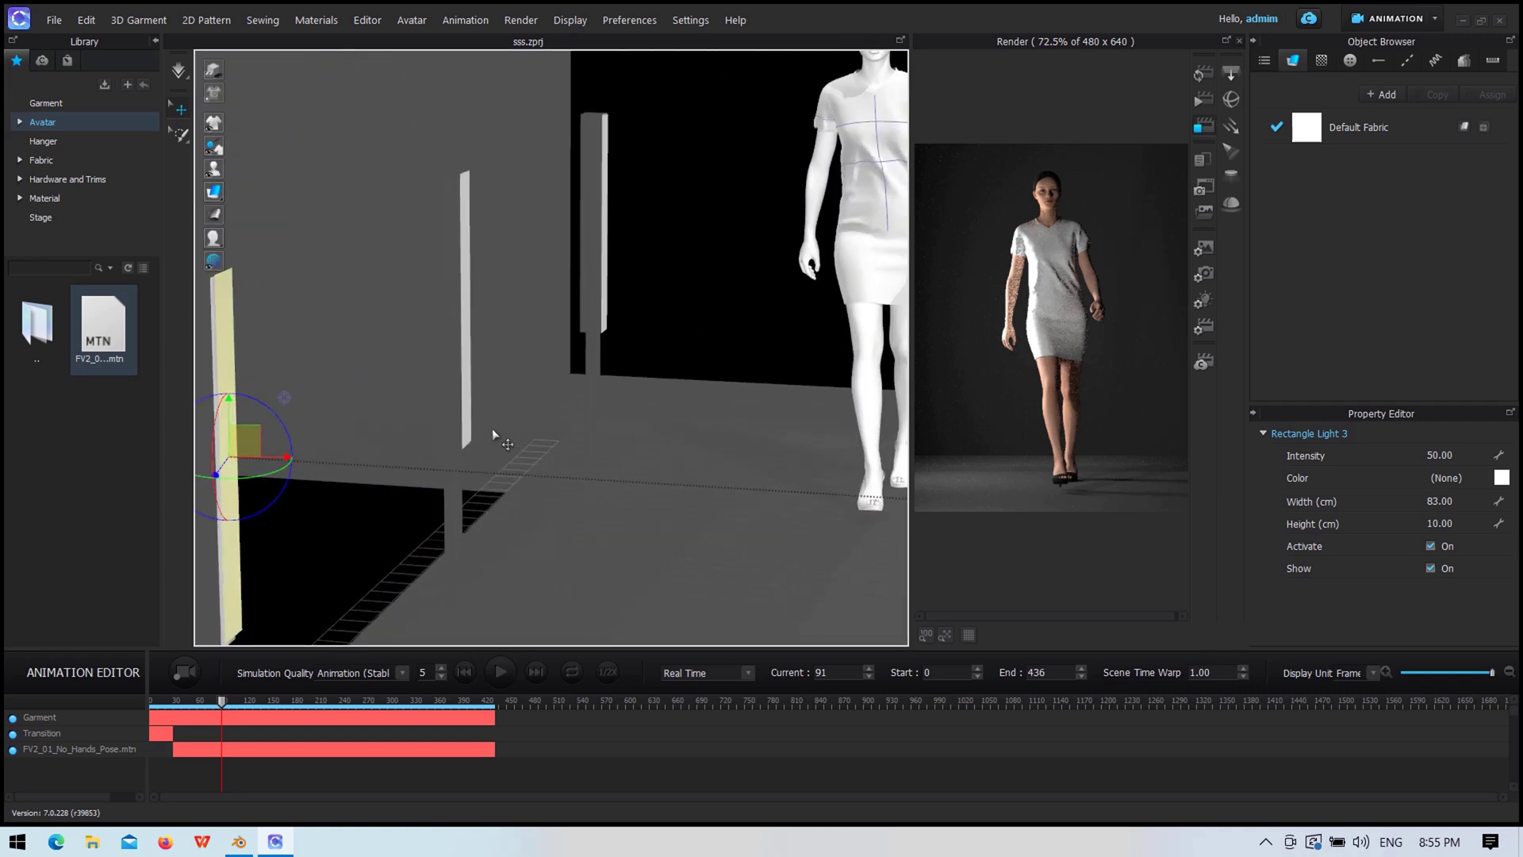
pyautogui.moveTo(492, 433); pyautogui.dragTo(648, 363, button='middle')
pyautogui.moveTo(479, 314); pyautogui.dragTo(465, 317)
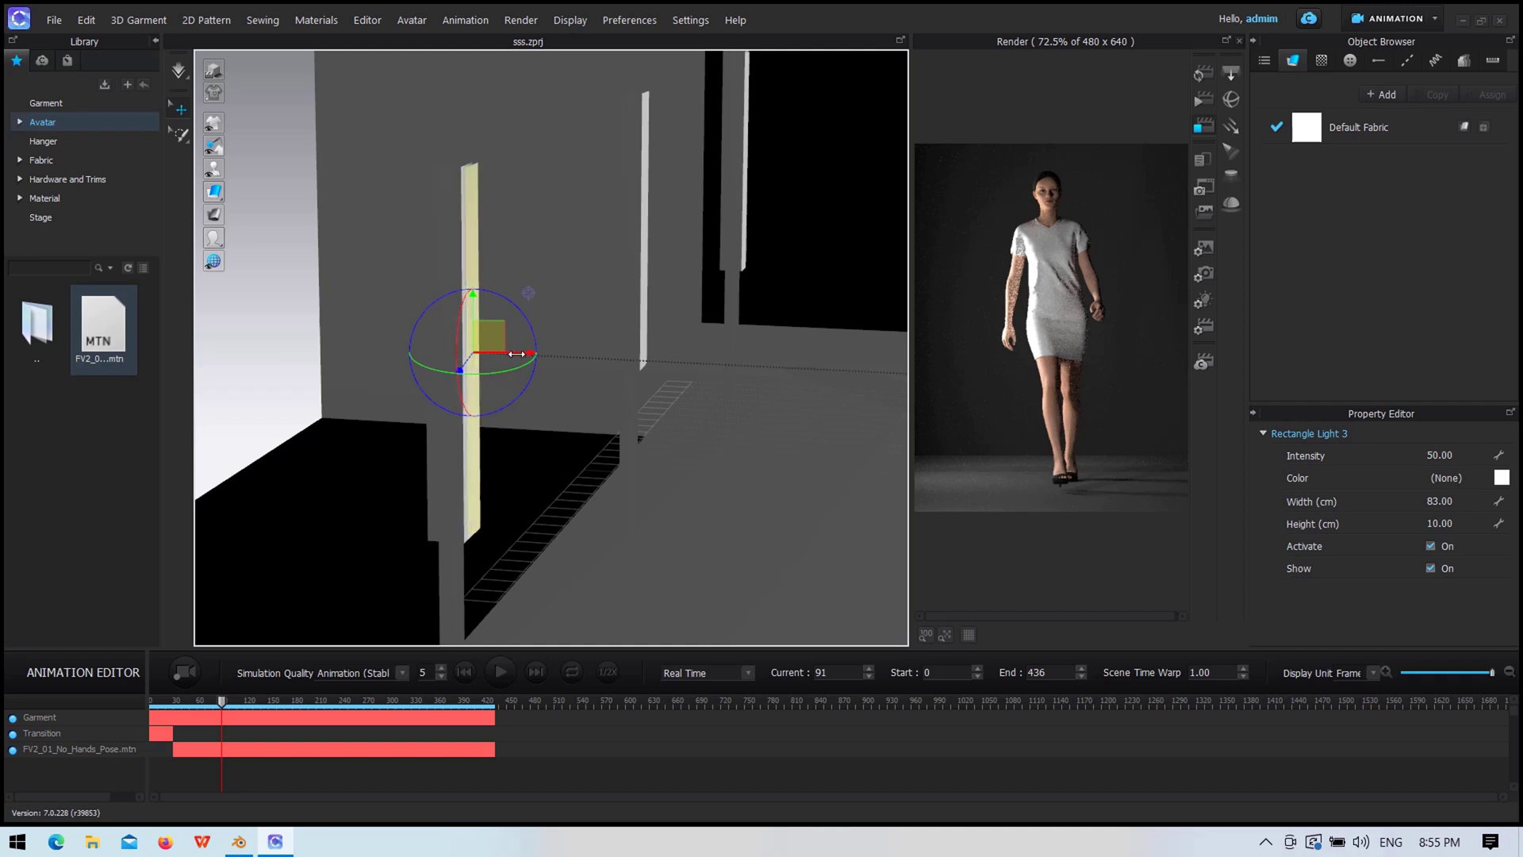
pyautogui.moveTo(517, 353); pyautogui.dragTo(513, 357)
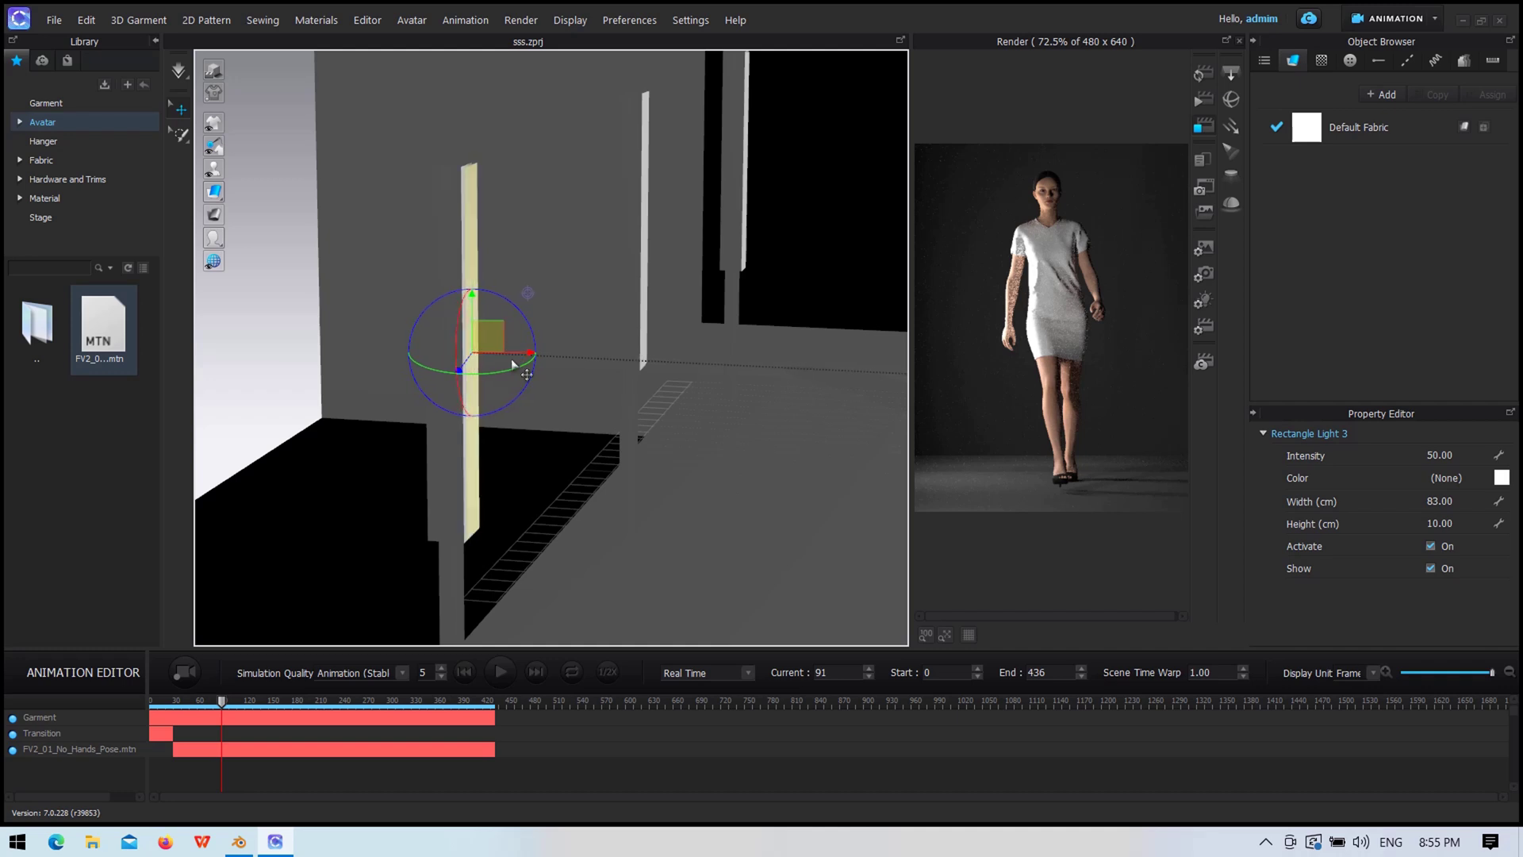
pyautogui.moveTo(442, 377)
pyautogui.mouseDown(button='right')
pyautogui.moveTo(364, 336)
pyautogui.moveTo(452, 350)
pyautogui.moveTo(510, 313)
pyautogui.mouseUp(button='right')
# Step: Deselect the light, frame the front runway view, shrink the timeline and collapse the side panels
pyautogui.click(669, 180)
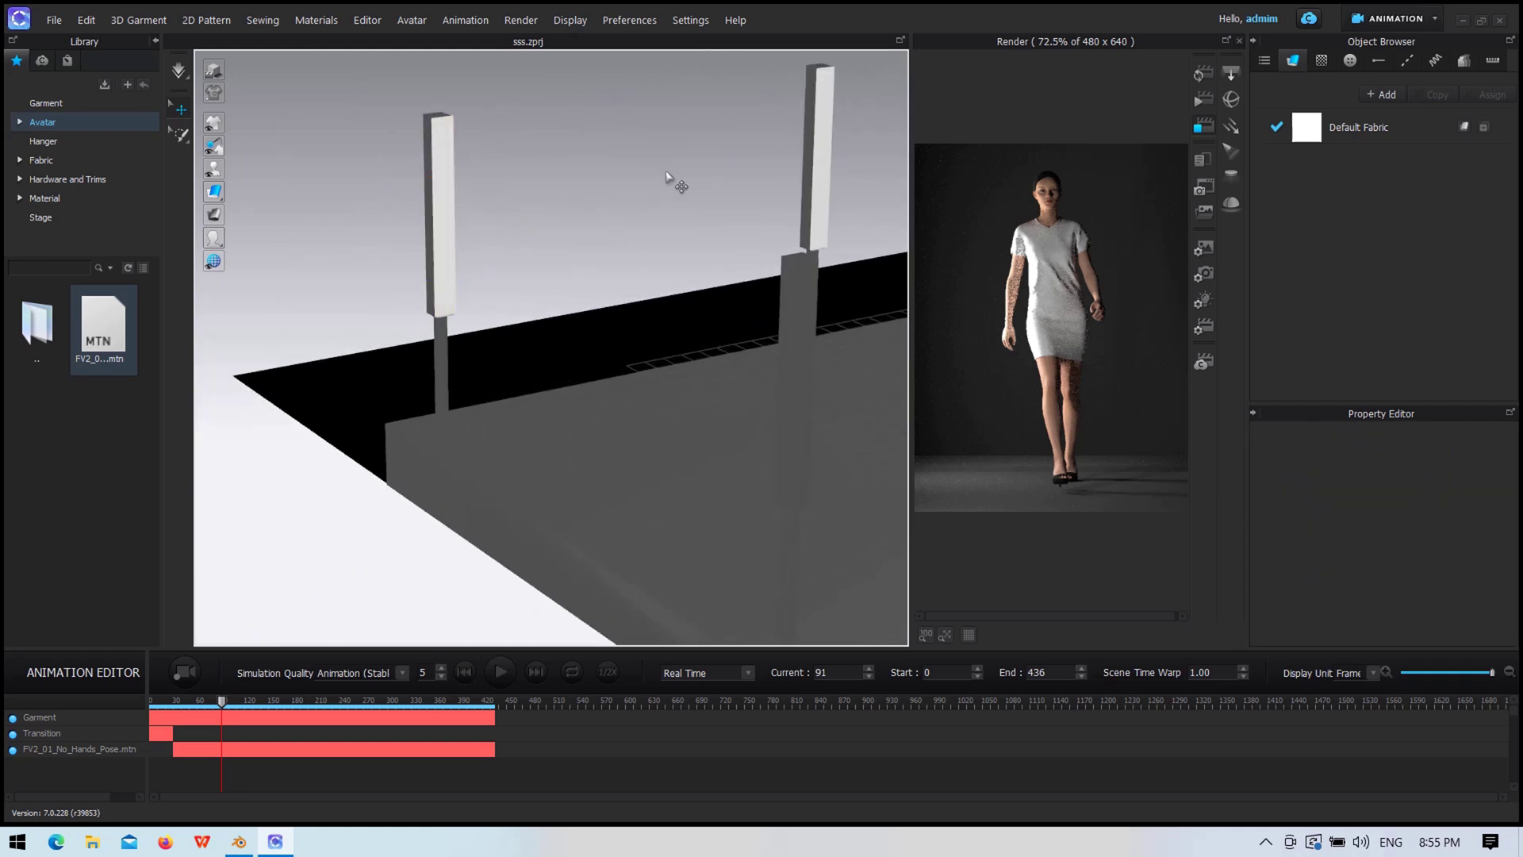
pyautogui.moveTo(669, 180); pyautogui.dragTo(408, 359, button='right')
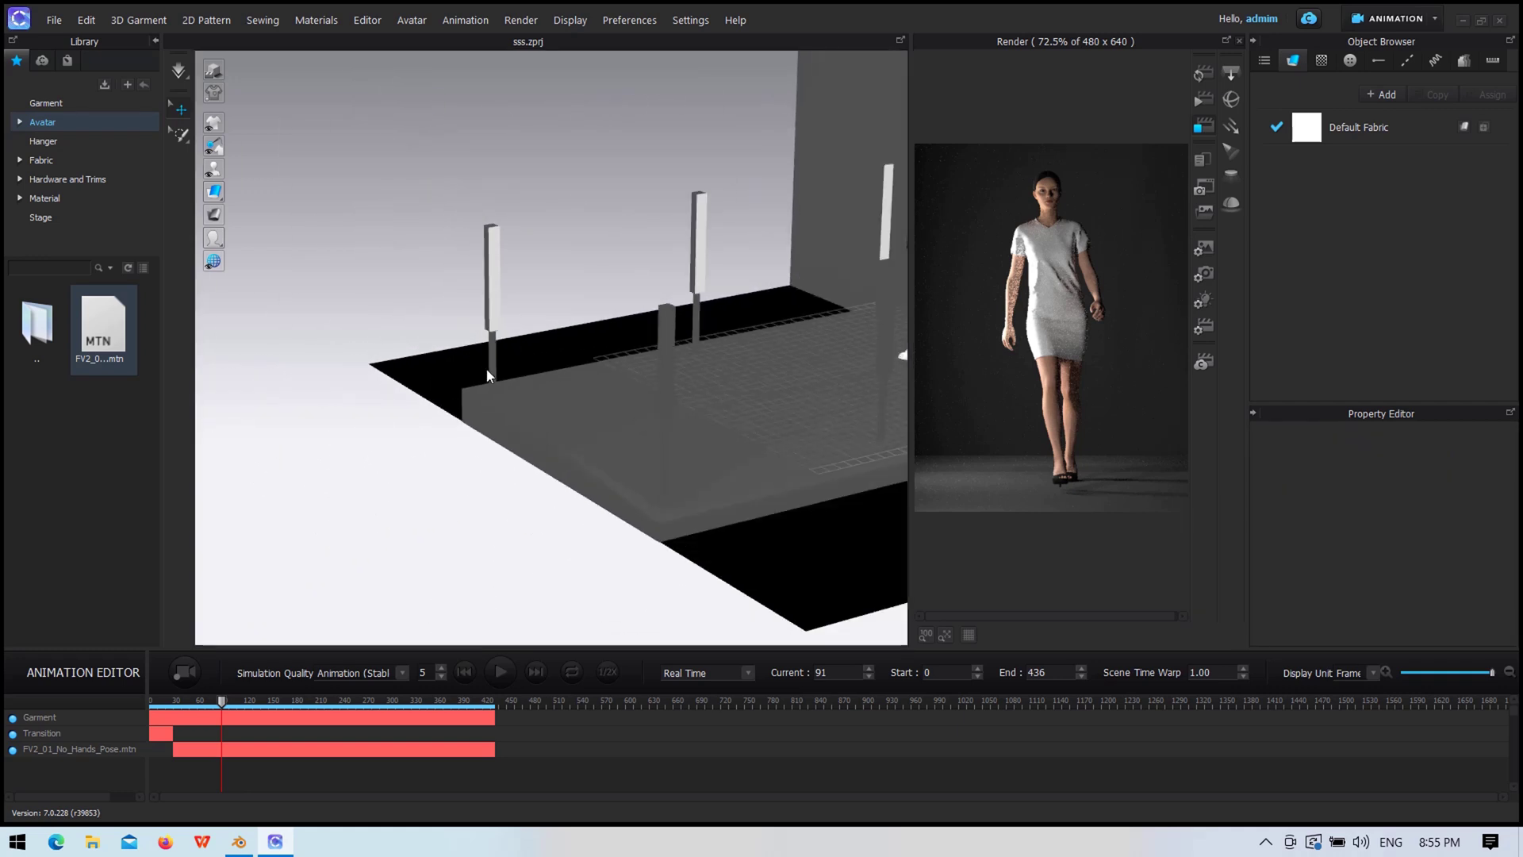
pyautogui.press('2')
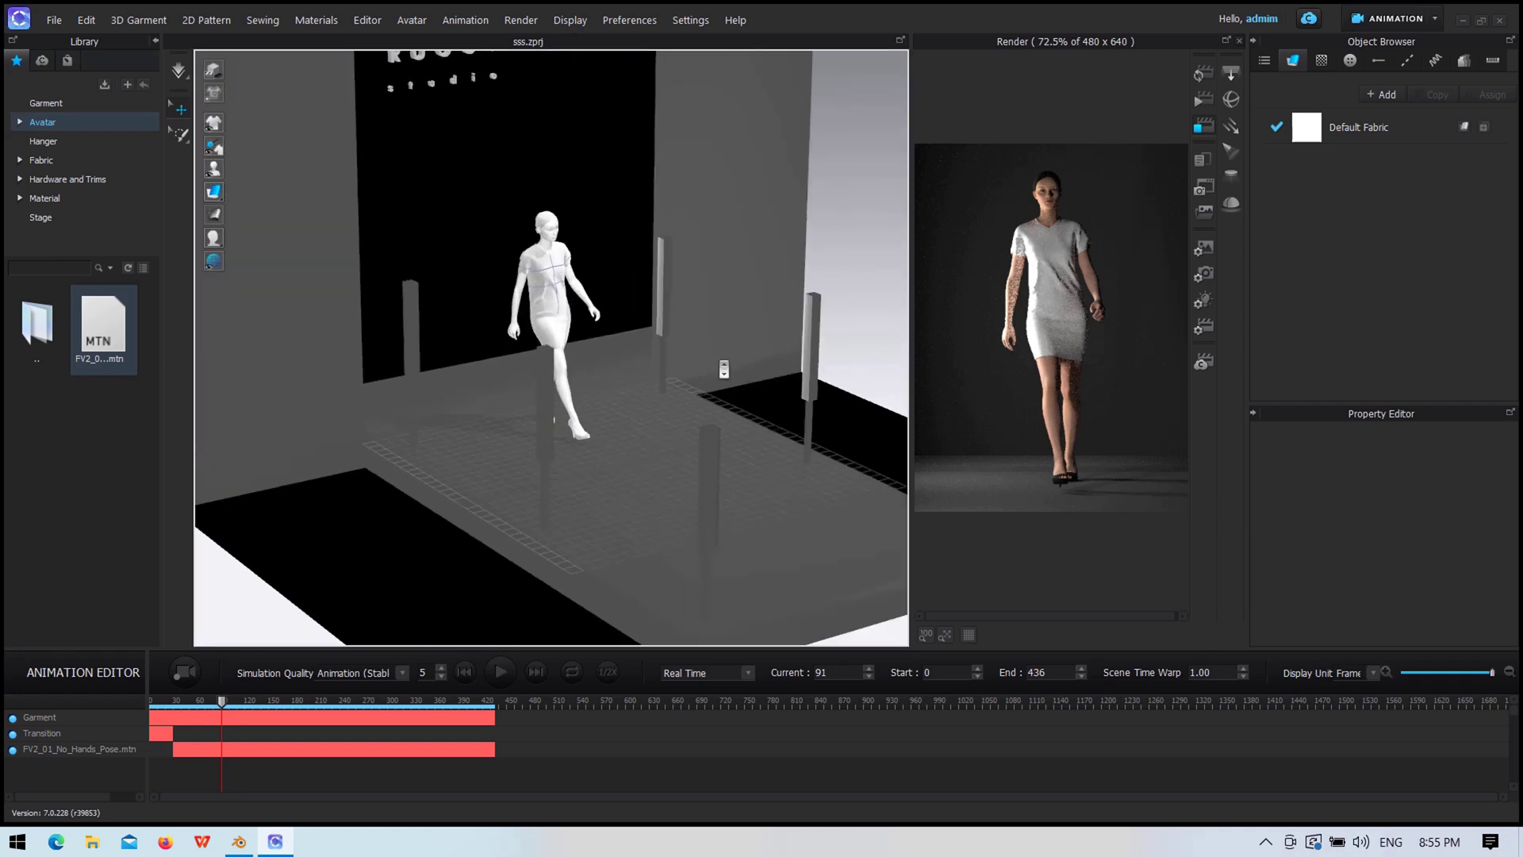
pyautogui.moveTo(654, 319); pyautogui.dragTo(653, 458, button='right')
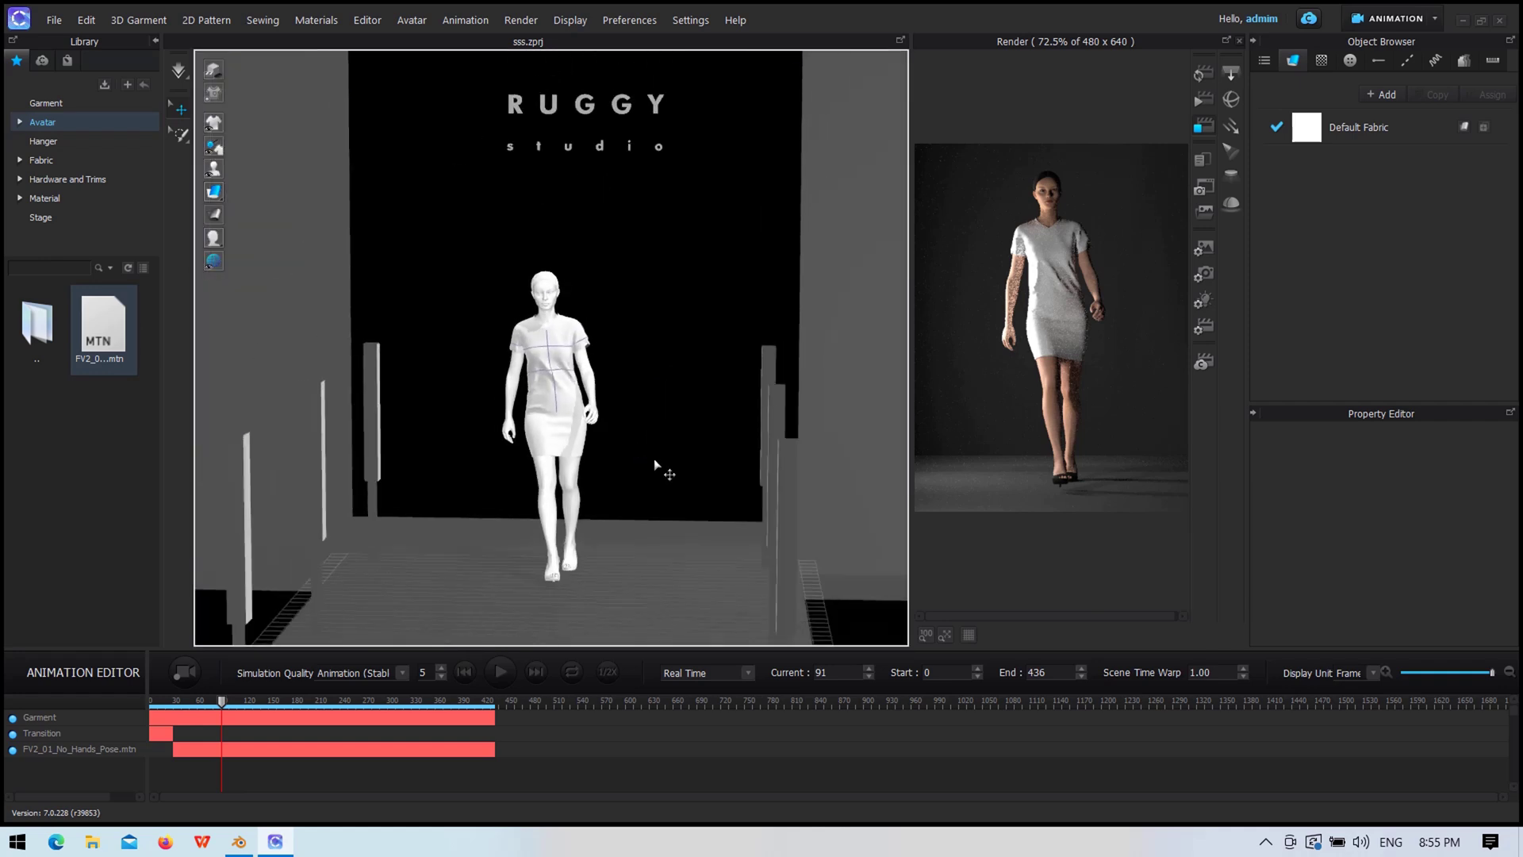
pyautogui.moveTo(673, 658); pyautogui.dragTo(633, 798)
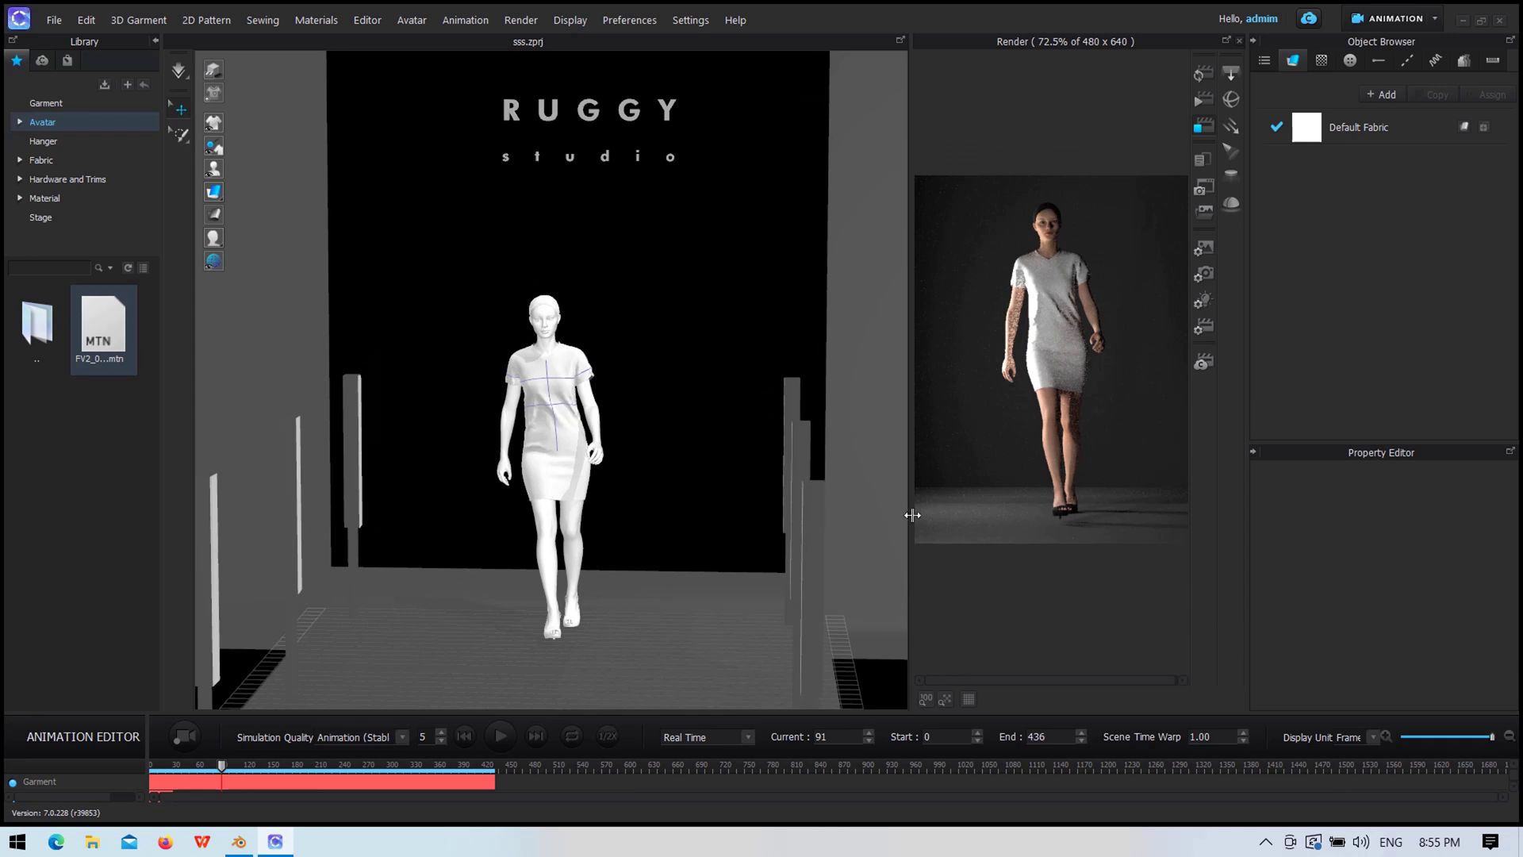
pyautogui.moveTo(912, 515); pyautogui.dragTo(788, 511)
pyautogui.click(1253, 40)
# Step: Widen the Render view and restart rendering at full 100% size
pyautogui.click(155, 41)
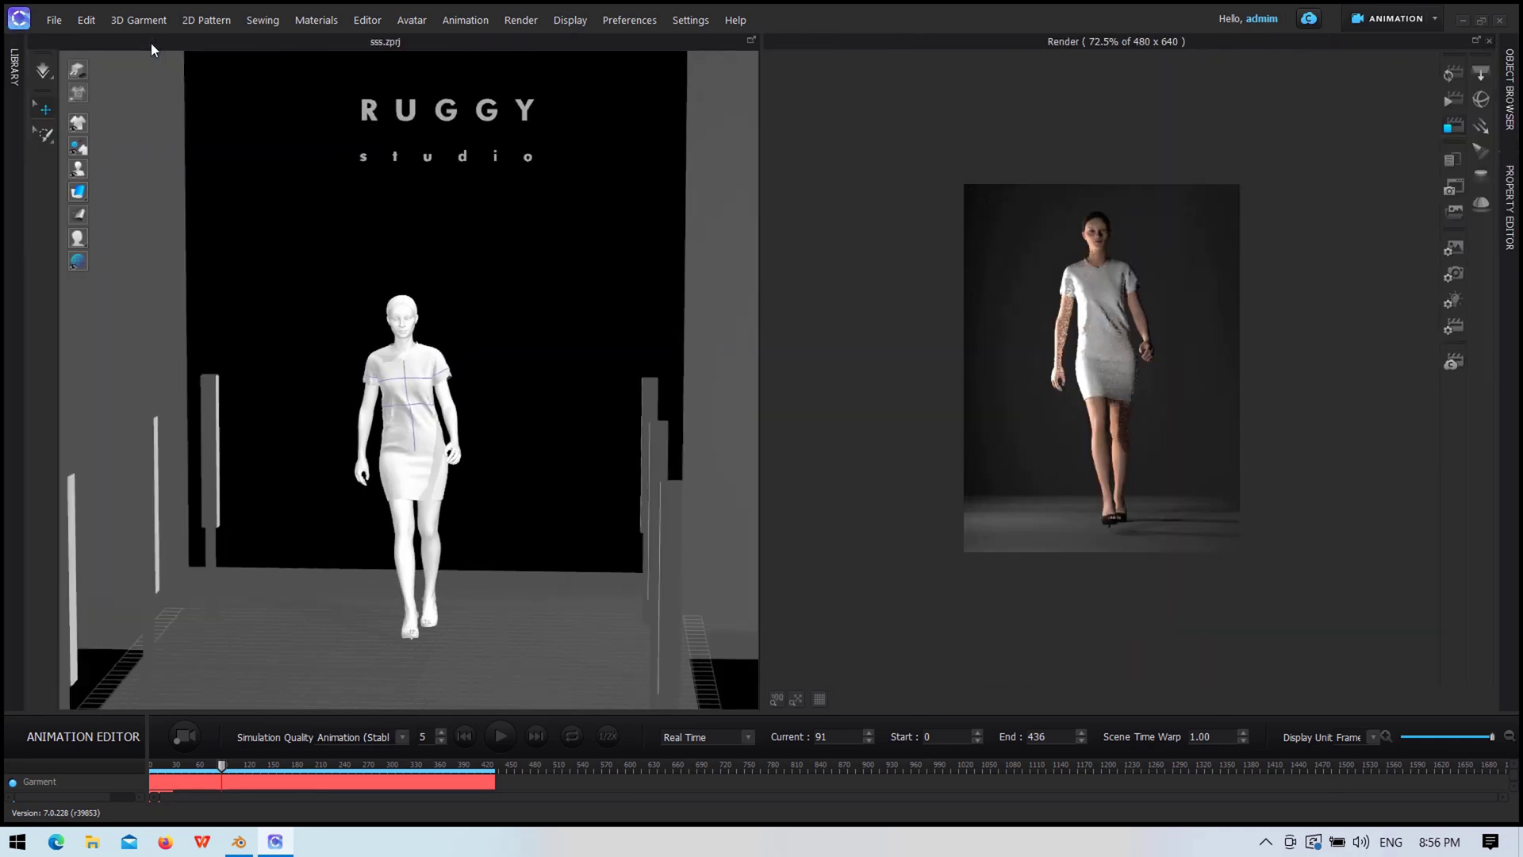
pyautogui.moveTo(762, 406); pyautogui.dragTo(558, 406)
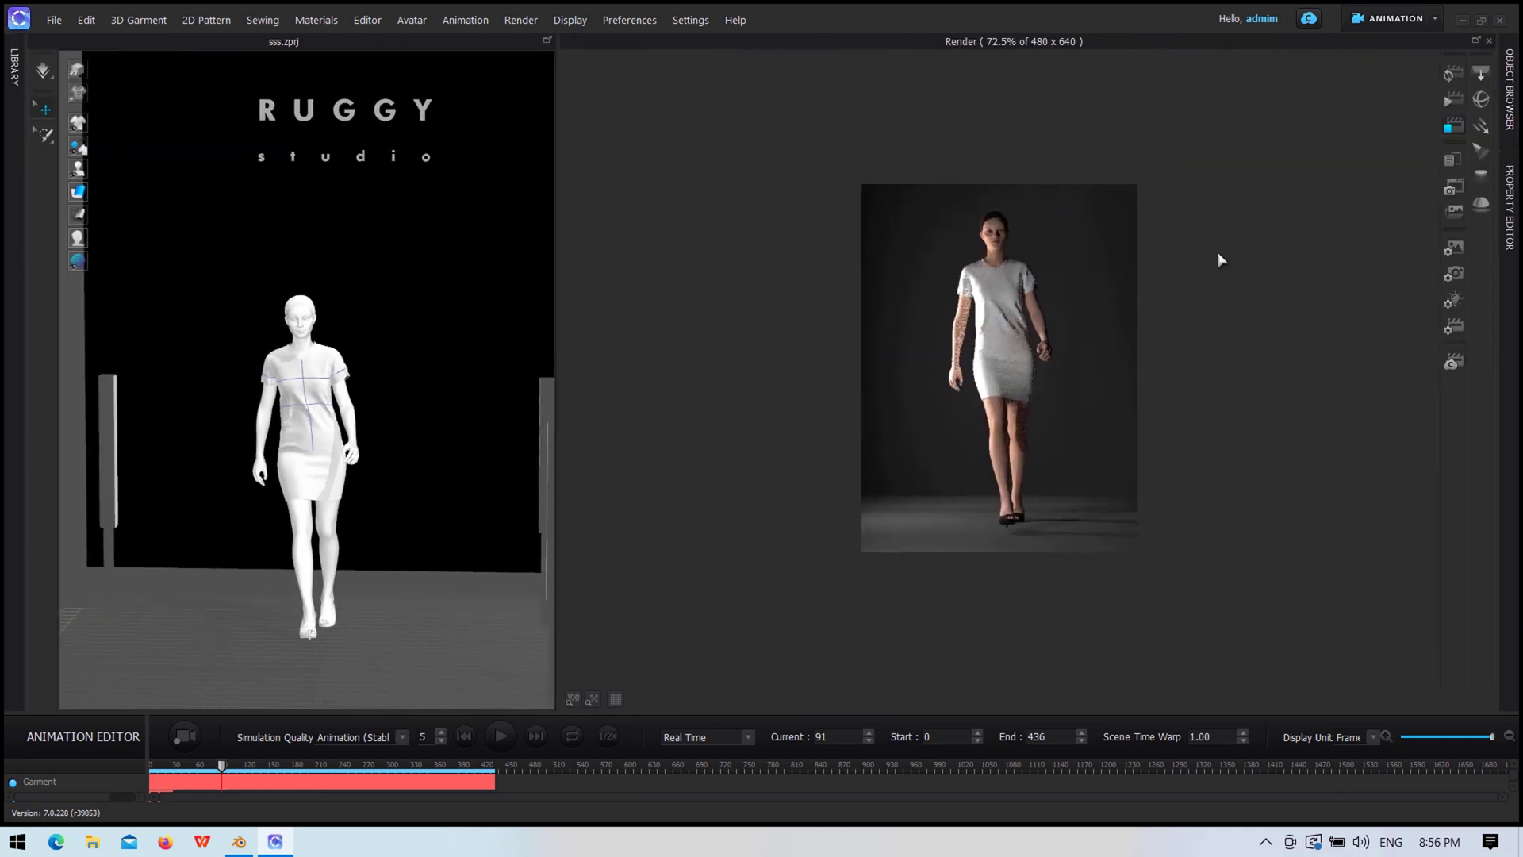
pyautogui.click(1452, 72)
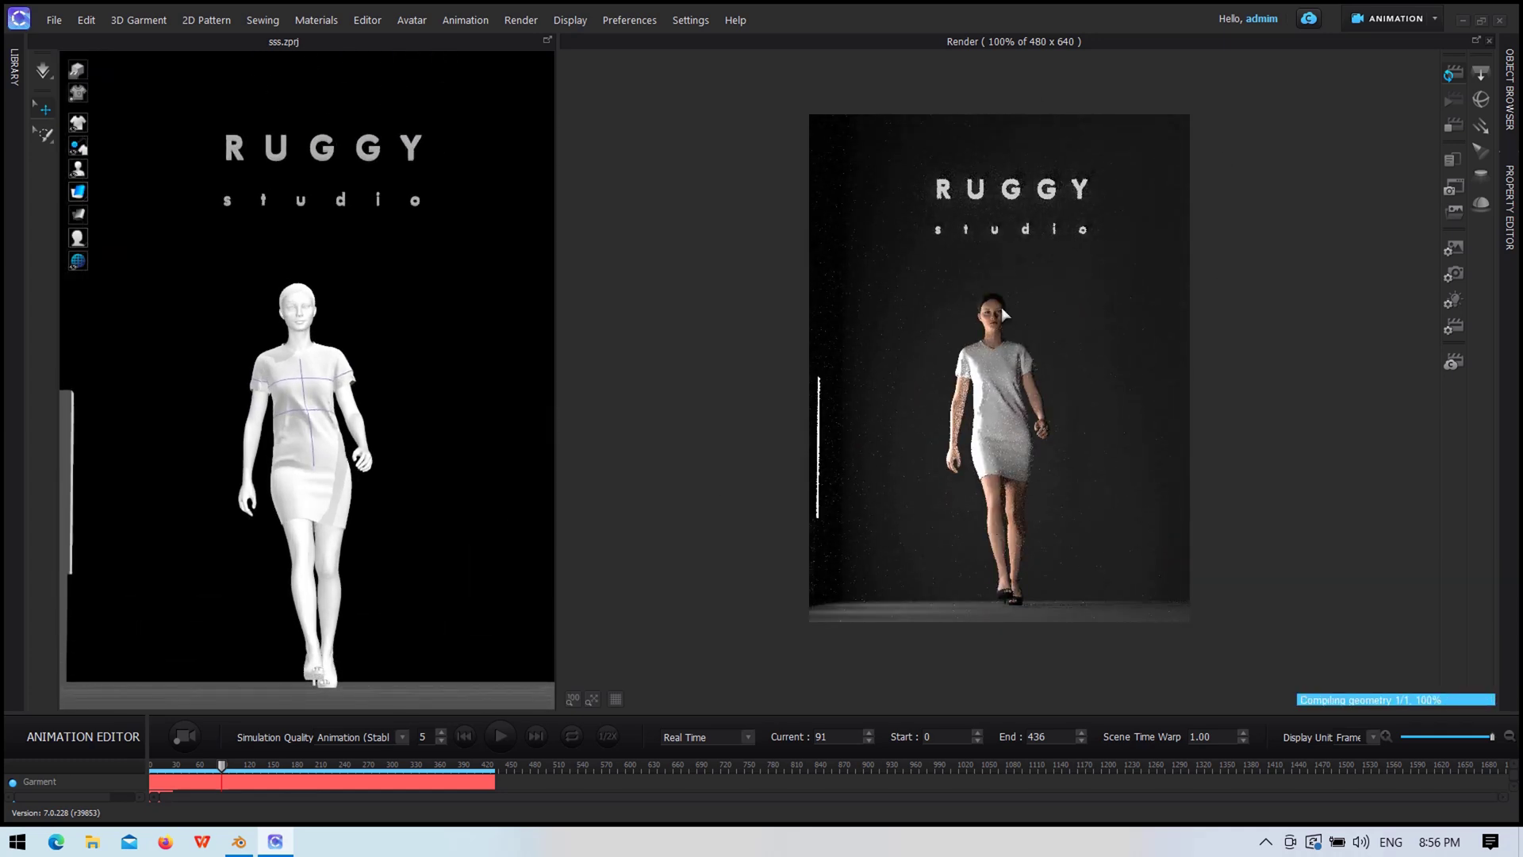
# Step: Apply the short hairstyle from the Library's Avatar folder to the avatar
pyautogui.scroll(3, 1001, 307)
pyautogui.moveTo(941, 330); pyautogui.dragTo(1064, 361, button='right')
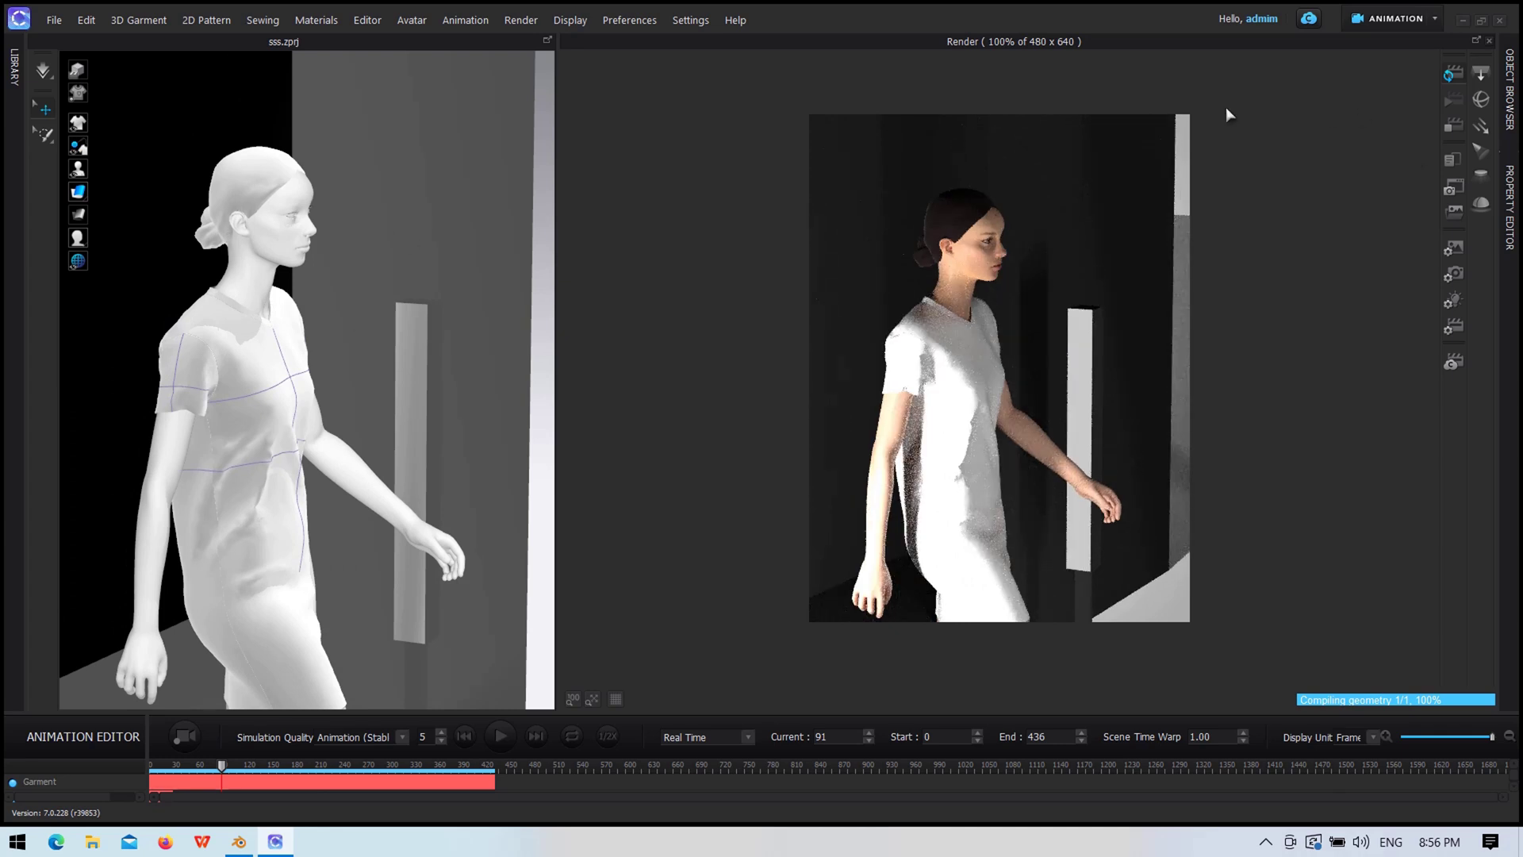
pyautogui.click(22, 61)
pyautogui.doubleClick(36, 428)
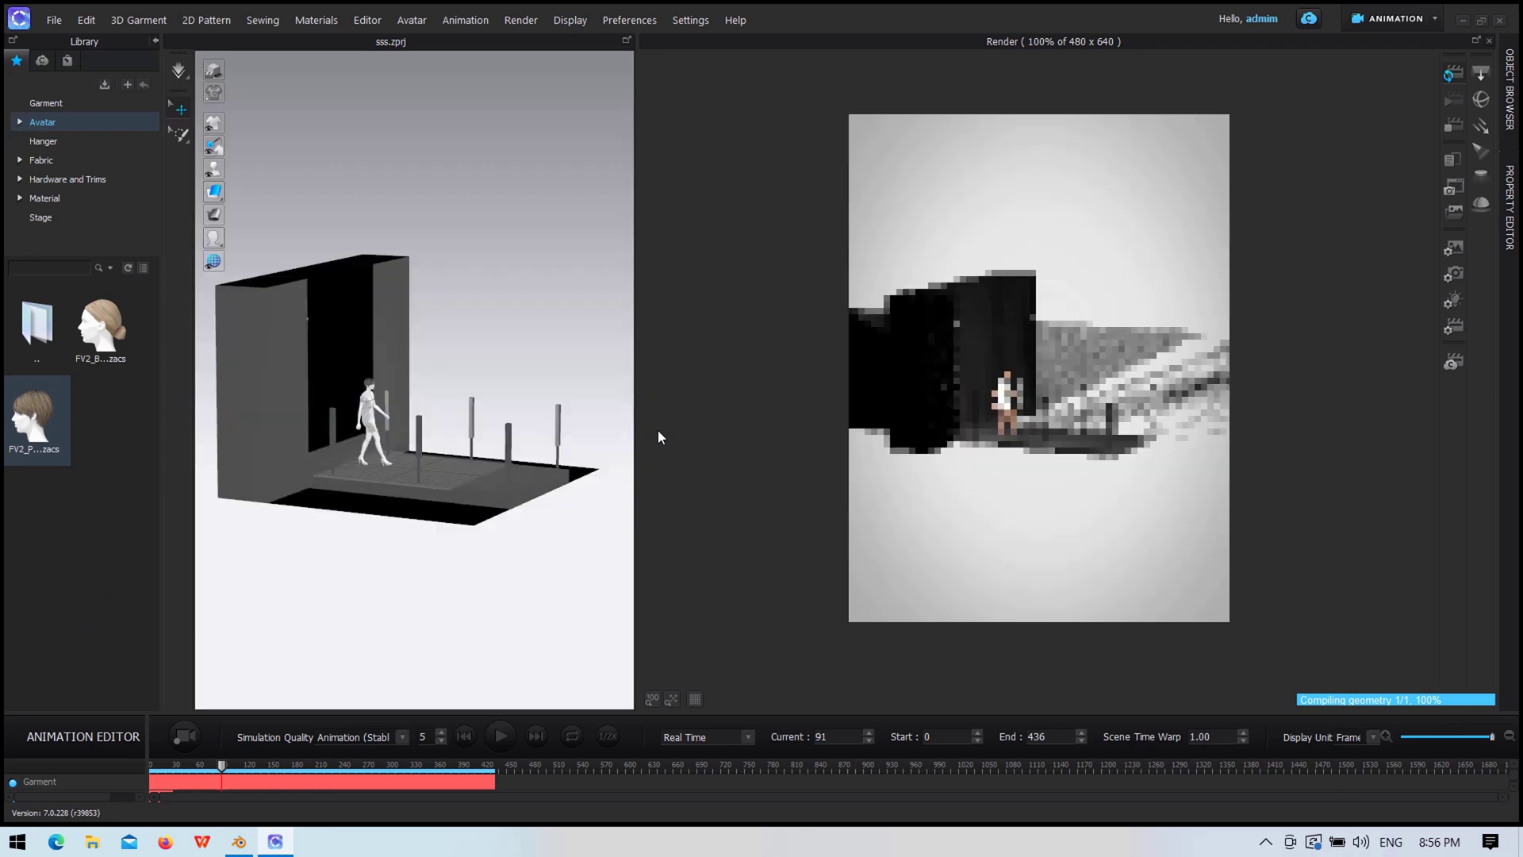
# Step: Zoom in on the avatar, refresh the render to show her short brown bob, then reframe the stage
pyautogui.scroll(5, 292, 436)
pyautogui.moveTo(349, 446); pyautogui.dragTo(528, 368, button='middle')
pyautogui.scroll(2, 561, 357)
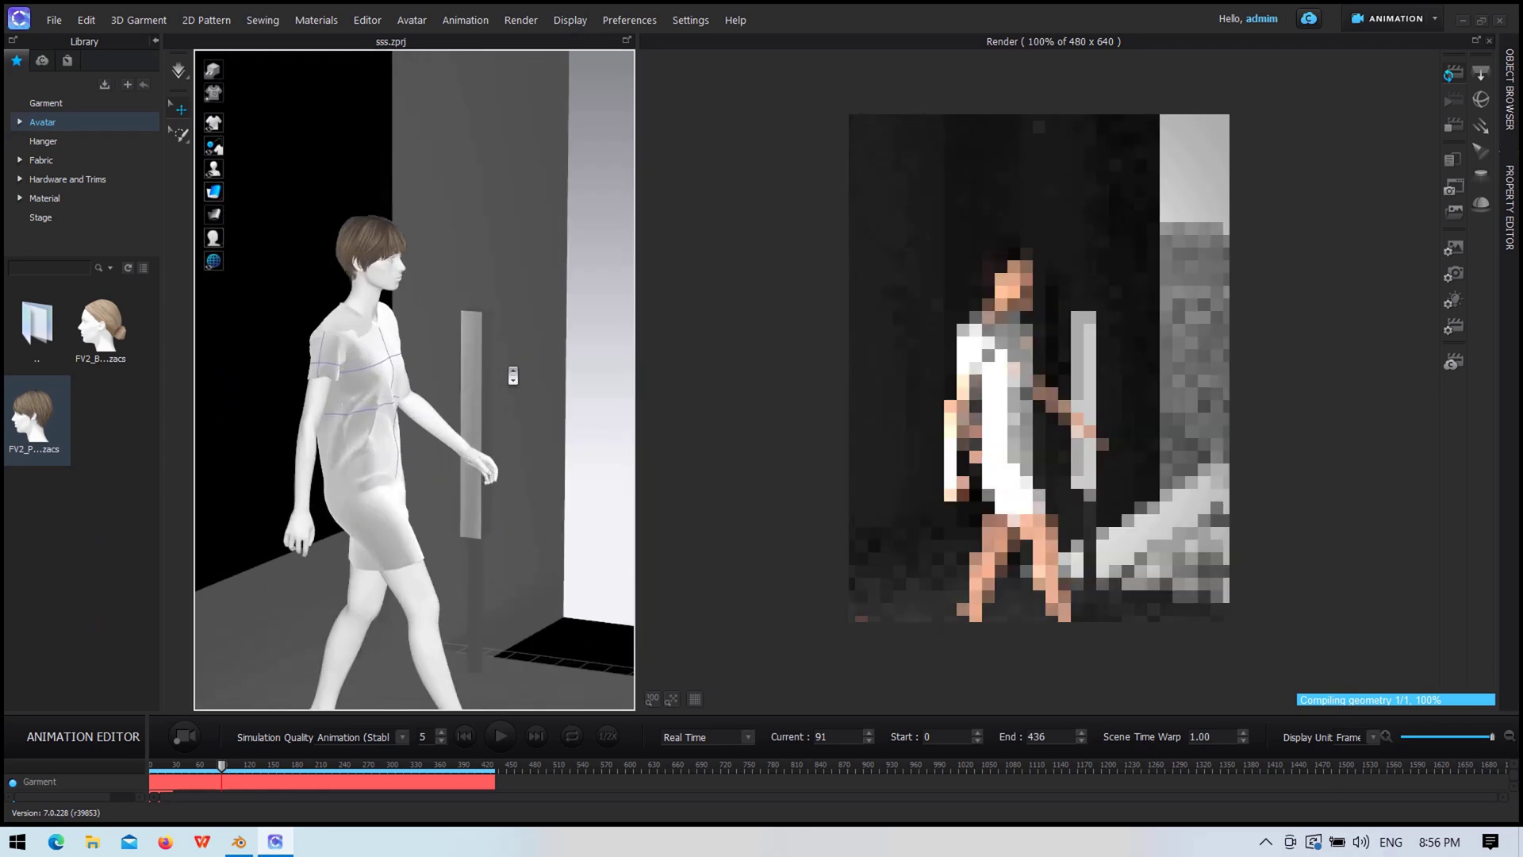
pyautogui.scroll(2, 561, 350)
pyautogui.scroll(2, 561, 353)
pyautogui.scroll(1, 564, 367)
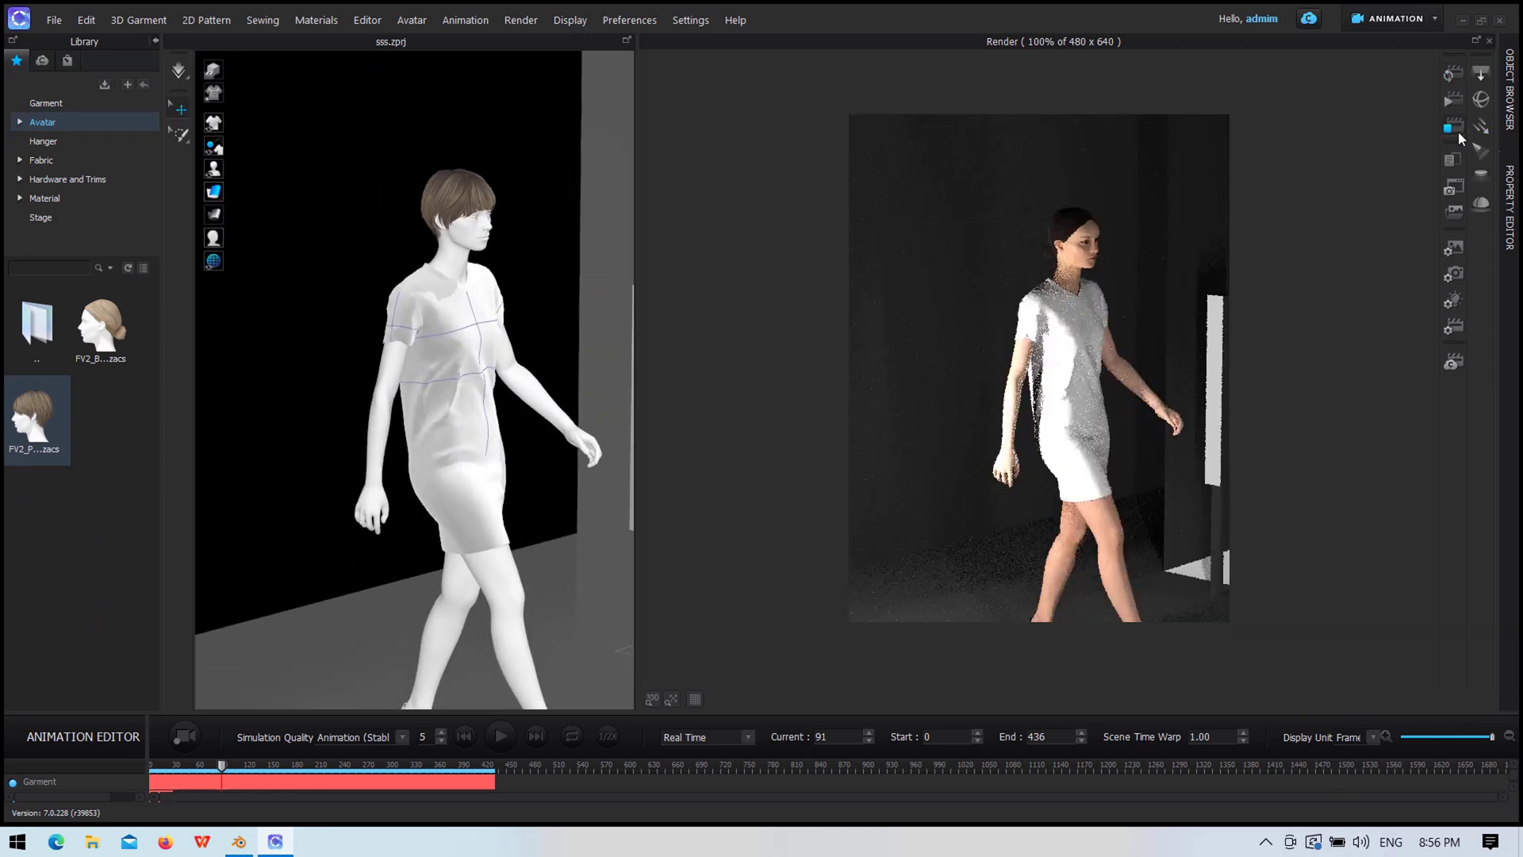
pyautogui.click(1451, 73)
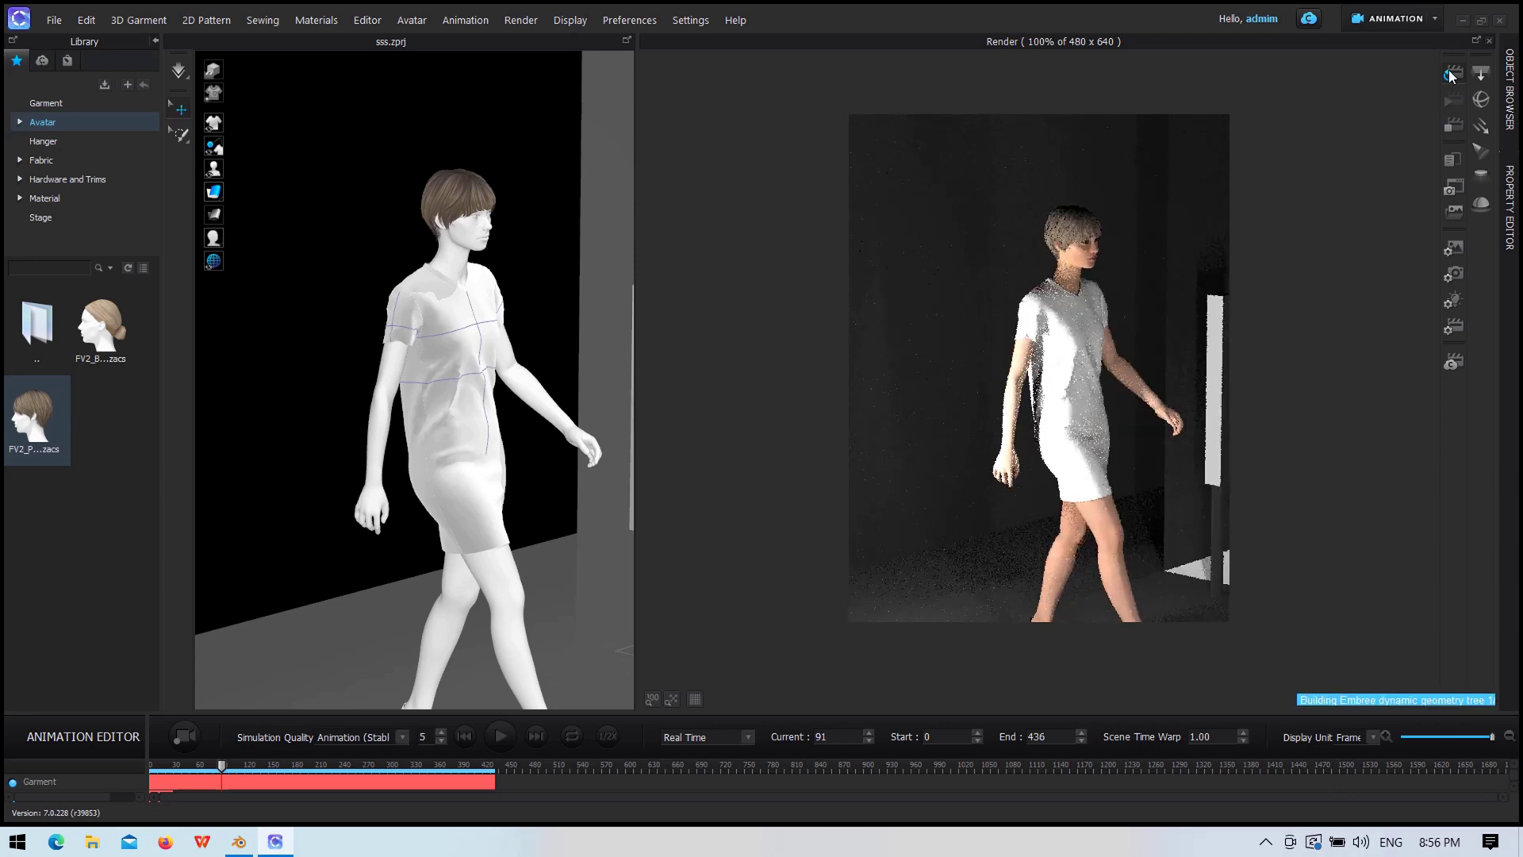
pyautogui.moveTo(538, 429); pyautogui.dragTo(533, 310, button='middle')
pyautogui.moveTo(533, 310)
pyautogui.mouseDown(button='right')
pyautogui.moveTo(236, 372)
pyautogui.moveTo(313, 361)
pyautogui.moveTo(385, 446)
pyautogui.moveTo(398, 431)
pyautogui.moveTo(445, 444)
pyautogui.mouseUp(button='right')
pyautogui.scroll(-3, 414, 432)
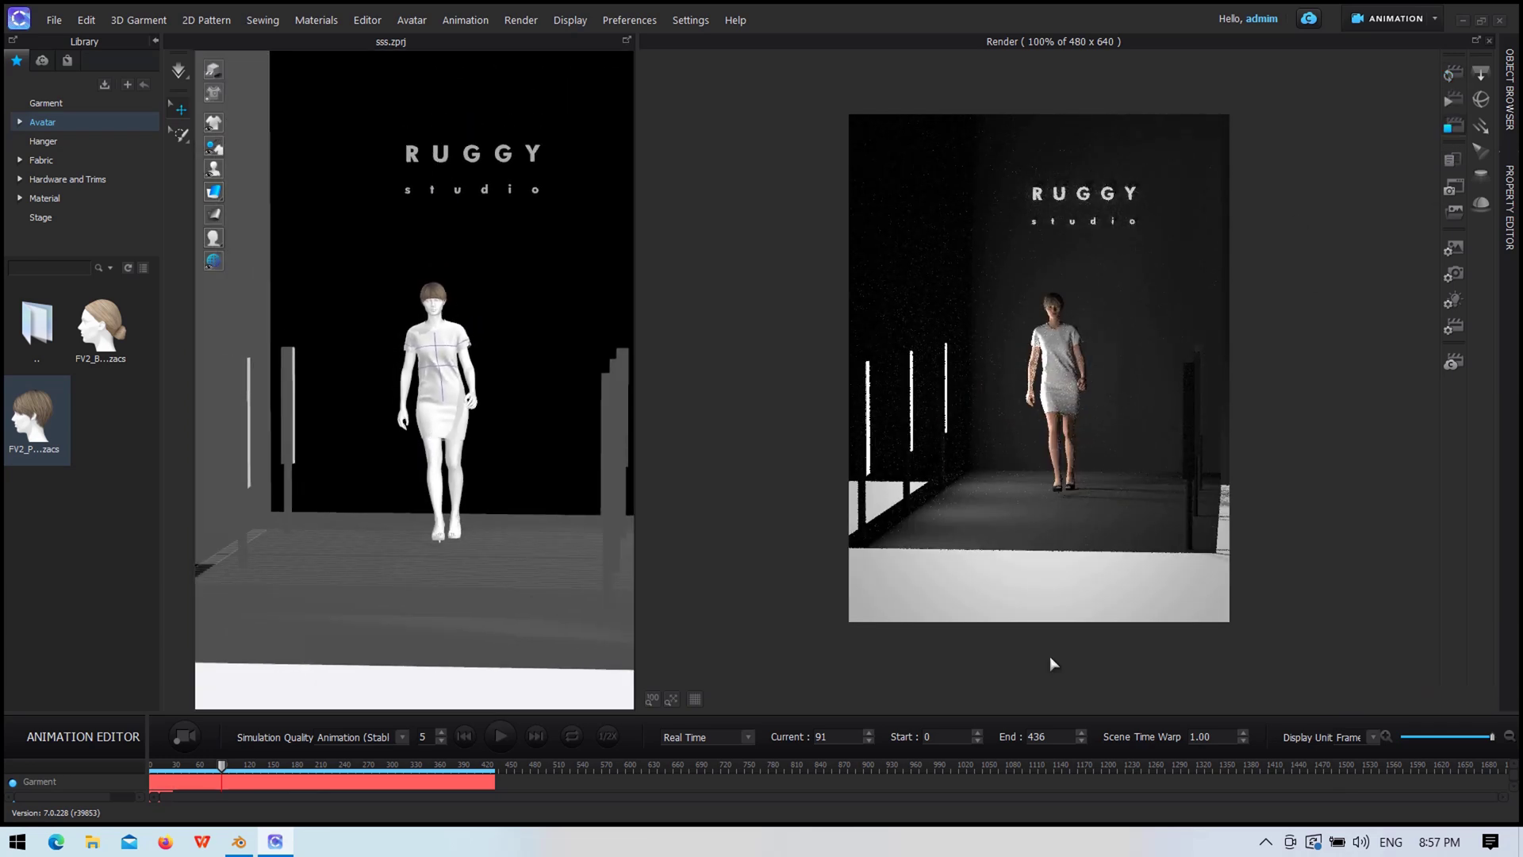